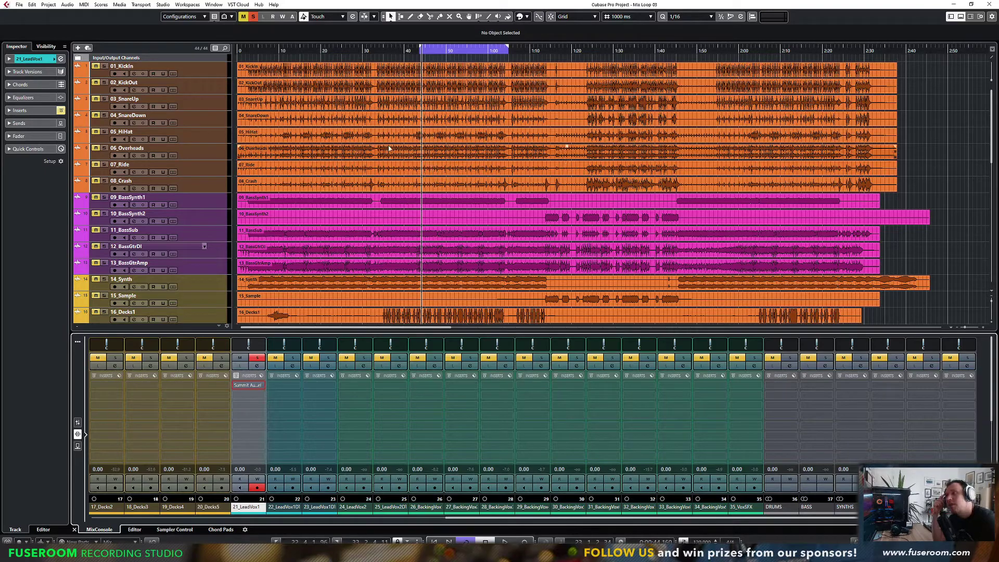
Step: Deactivate all solo and mute states in the project and move the playback position to about 47 seconds
{"action": "scroll", "coordinate": [426, 156], "scroll_direction": "down", "scroll_amount": 5}
{"action": "scroll", "coordinate": [425, 156], "scroll_direction": "up", "scroll_amount": 6}
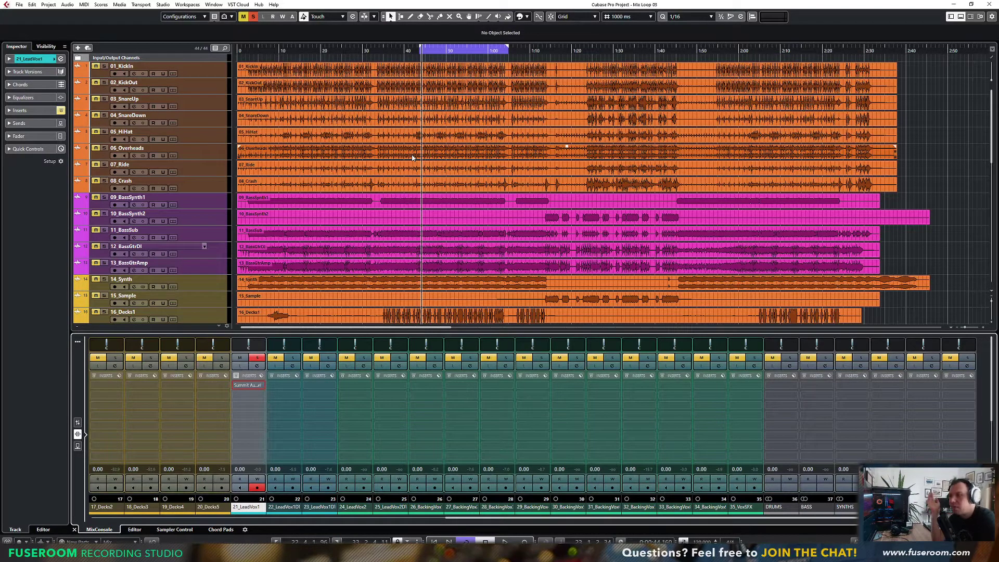
{"action": "left_click", "coordinate": [254, 17]}
{"action": "left_click", "coordinate": [243, 16]}
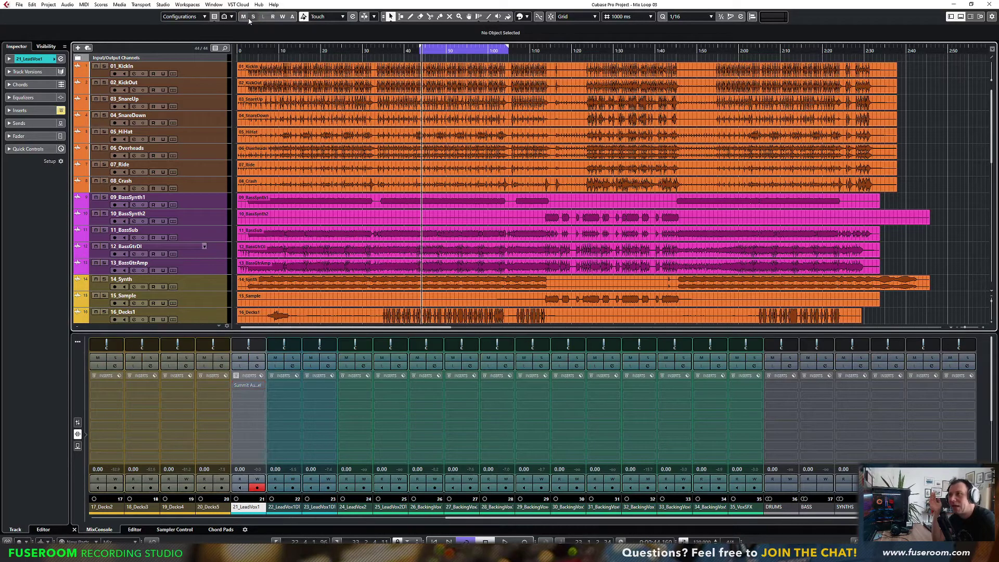
{"action": "left_click", "coordinate": [434, 48]}
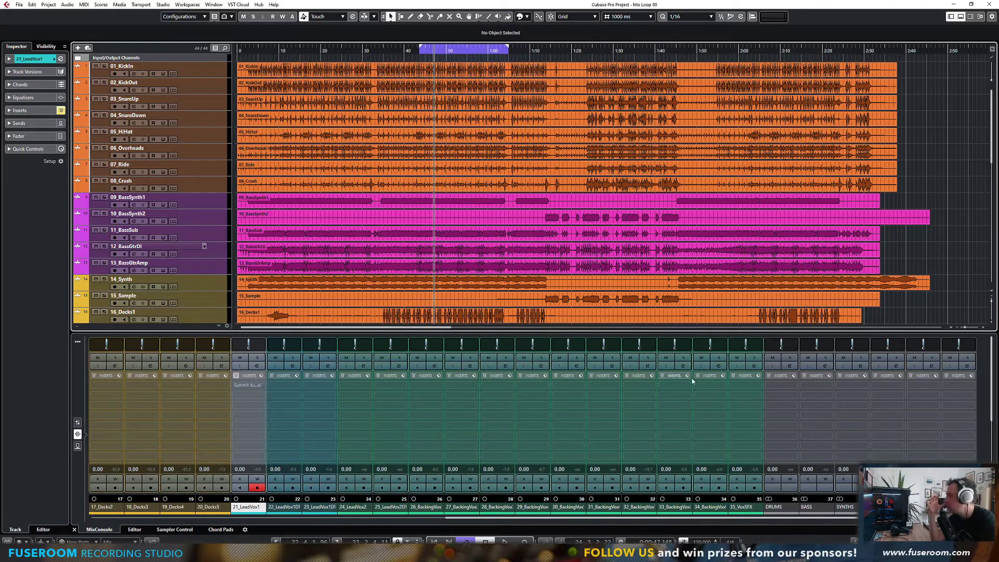
Step: Switch to OBS to check the live stream's status, and return to the Cubase project
{"action": "left_click", "coordinate": [588, 552]}
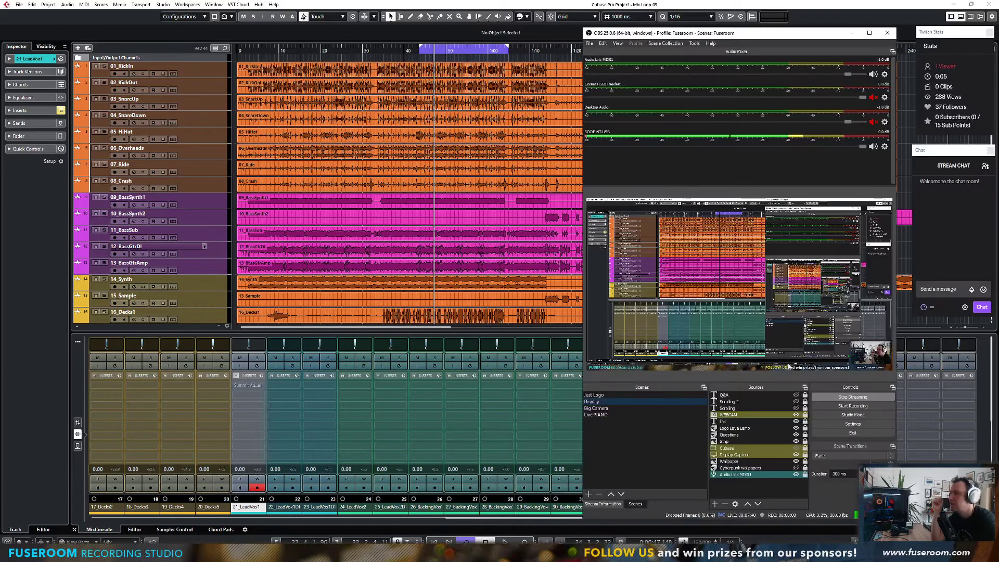
{"action": "left_click", "coordinate": [852, 32]}
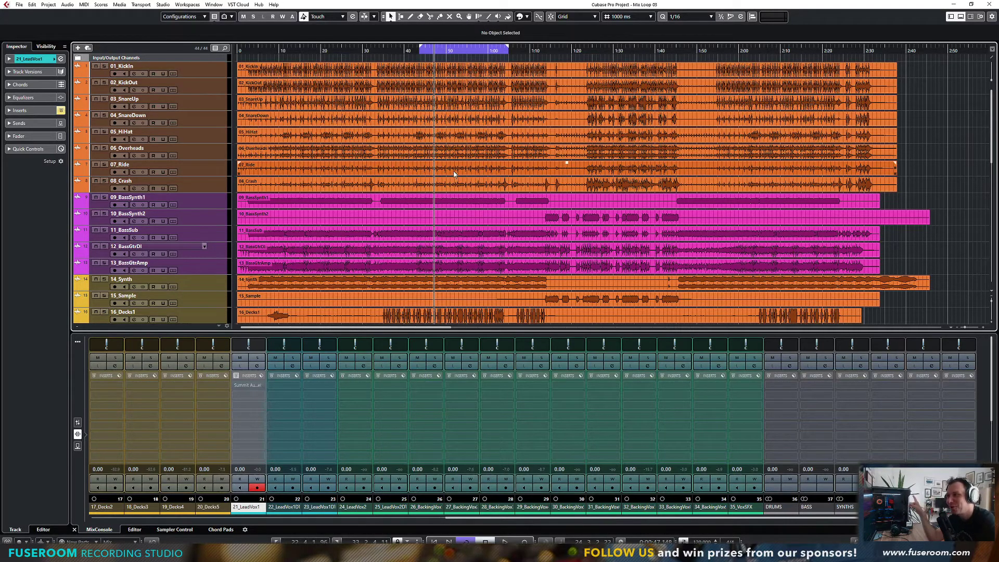
{"action": "scroll", "coordinate": [453, 171], "scroll_direction": "down", "scroll_amount": 6}
{"action": "scroll", "coordinate": [451, 168], "scroll_direction": "up", "scroll_amount": 6}
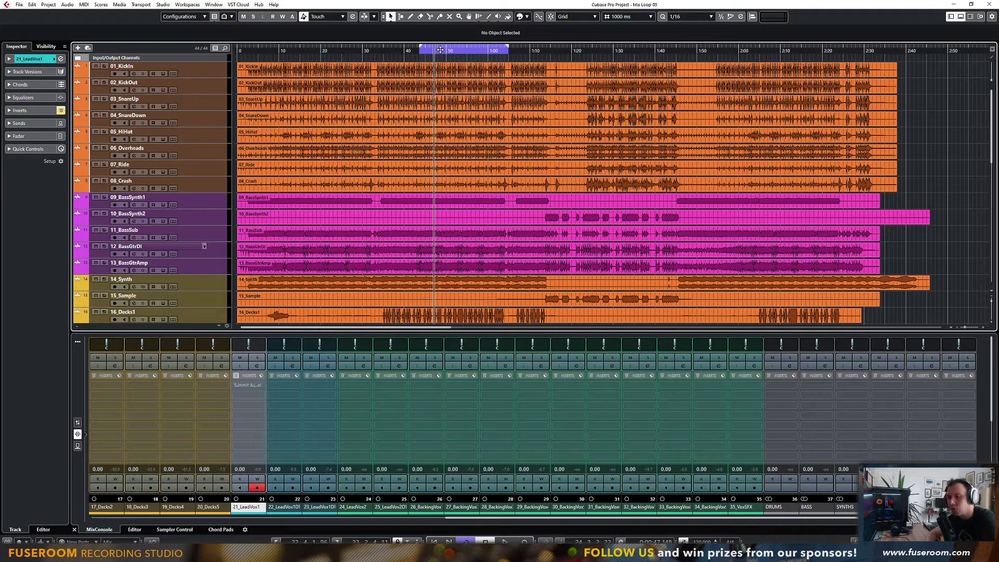
Step: Turn off cycle mode, play the song from the beginning and open the MixConsole
{"action": "key", "text": "space"}
{"action": "key", "text": "KP_Divide"}
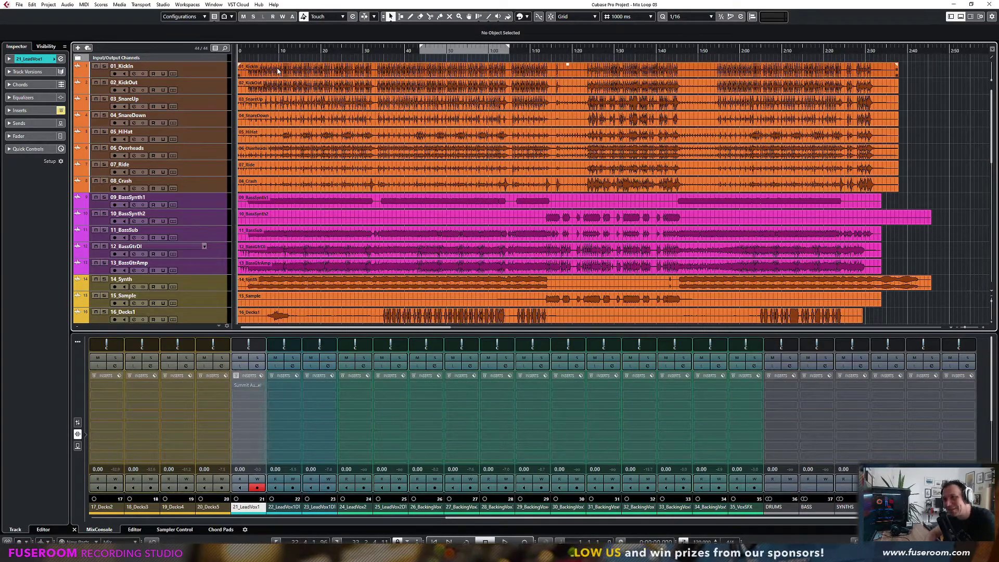
{"action": "key", "text": "space"}
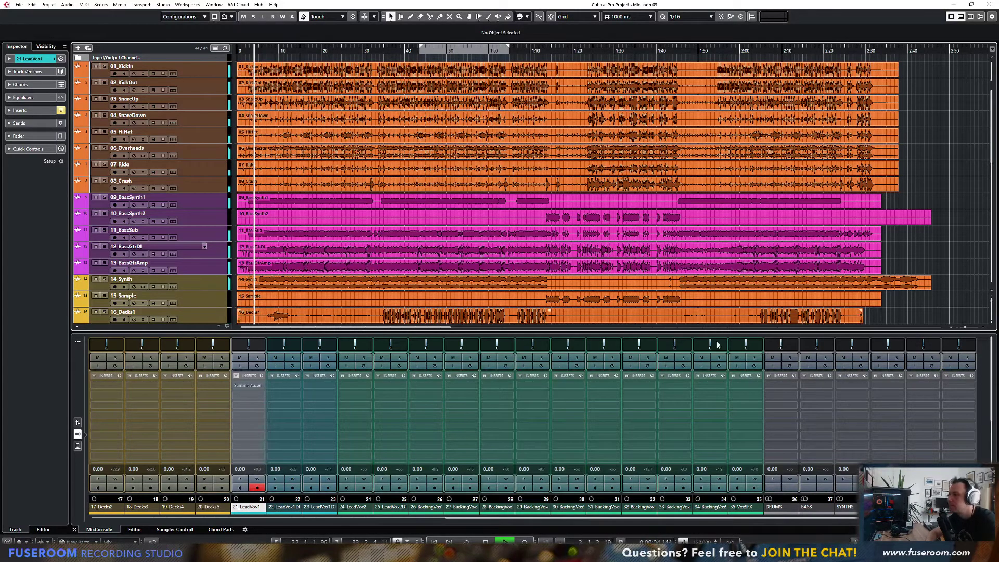
{"action": "key", "text": "F3"}
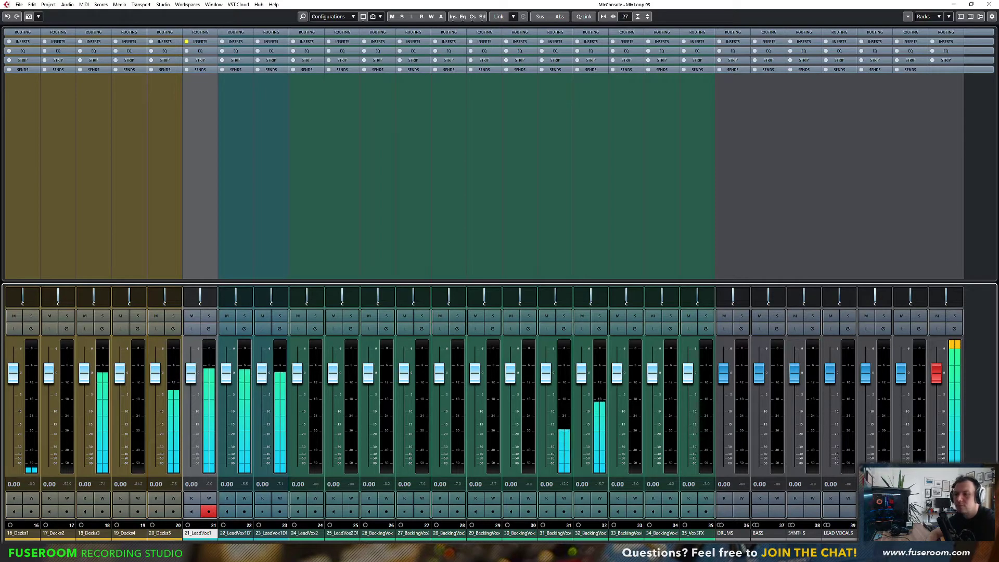
Step: Lower BassSynth1 to -5.33, BassSub to -7.05, BassGtrDI to -8.54, BassGtrAmp to -5.71, Synth to -2.67 and Decks3 to -2.05 dB
{"action": "scroll", "coordinate": [329, 393], "scroll_direction": "left", "scroll_amount": 5}
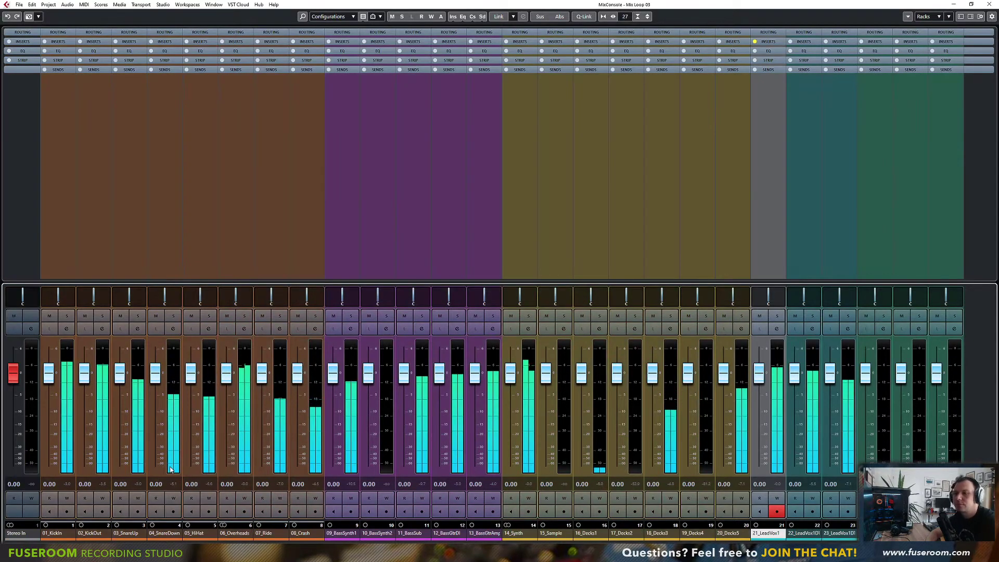
{"action": "left_click_drag", "start_coordinate": [333, 374], "coordinate": [333, 392]}
{"action": "left_click_drag", "start_coordinate": [404, 374], "coordinate": [475, 399]}
{"action": "left_click_drag", "start_coordinate": [332, 391], "coordinate": [333, 395]}
{"action": "left_click_drag", "start_coordinate": [403, 393], "coordinate": [439, 407]}
{"action": "mouse_move", "coordinate": [512, 390]}
{"action": "left_mouse_down"}
{"action": "mouse_move", "coordinate": [511, 421]}
{"action": "mouse_move", "coordinate": [511, 404]}
{"action": "left_mouse_up"}
{"action": "left_click_drag", "start_coordinate": [649, 377], "coordinate": [649, 388]}
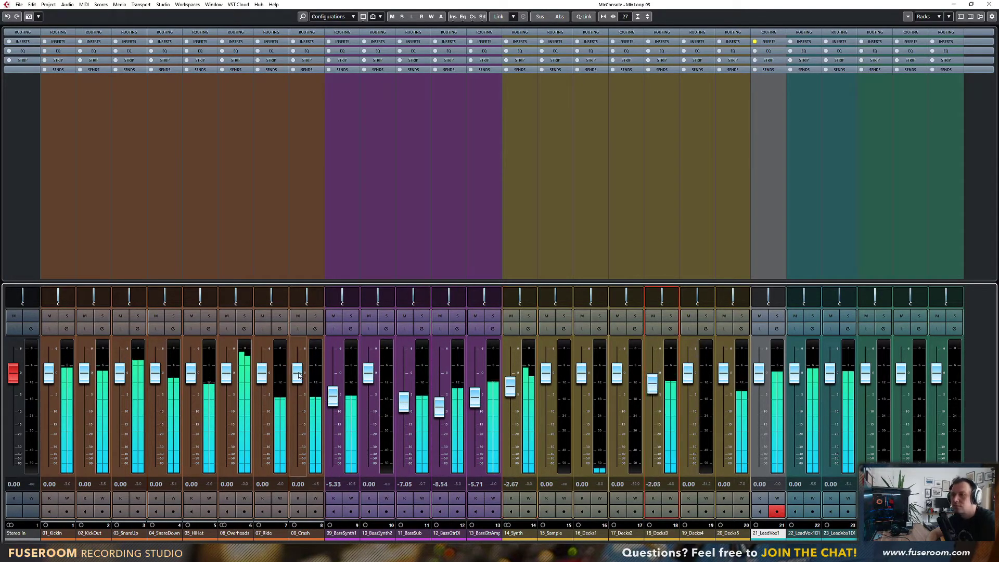
Step: Set the drum faders: HiHat -10.3, Overheads -10.6, Ride -6.41, Crash -0.41, KickIn 3.98, KickOut 1.88 and SnareUp 4.49 dB
{"action": "left_click_drag", "start_coordinate": [227, 373], "coordinate": [226, 414]}
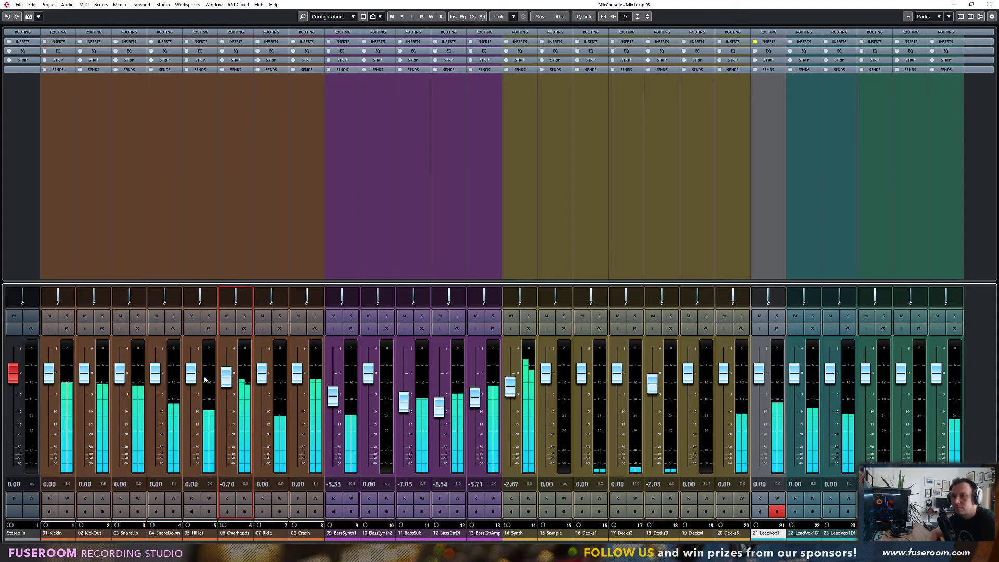
{"action": "left_click_drag", "start_coordinate": [192, 380], "coordinate": [194, 421]}
{"action": "left_click_drag", "start_coordinate": [263, 375], "coordinate": [263, 402]}
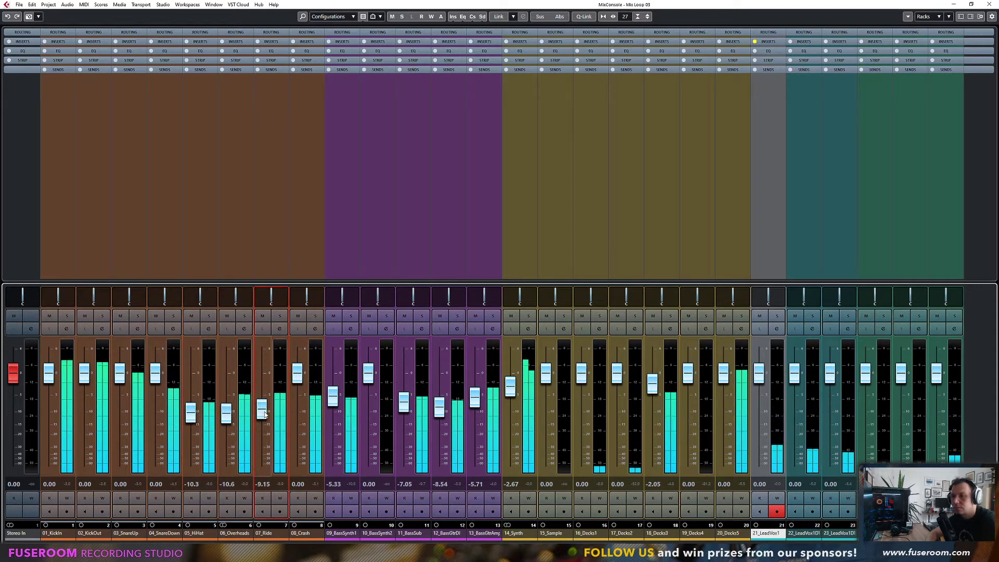
{"action": "left_click_drag", "start_coordinate": [298, 373], "coordinate": [297, 375]}
{"action": "left_click_drag", "start_coordinate": [84, 373], "coordinate": [120, 356]}
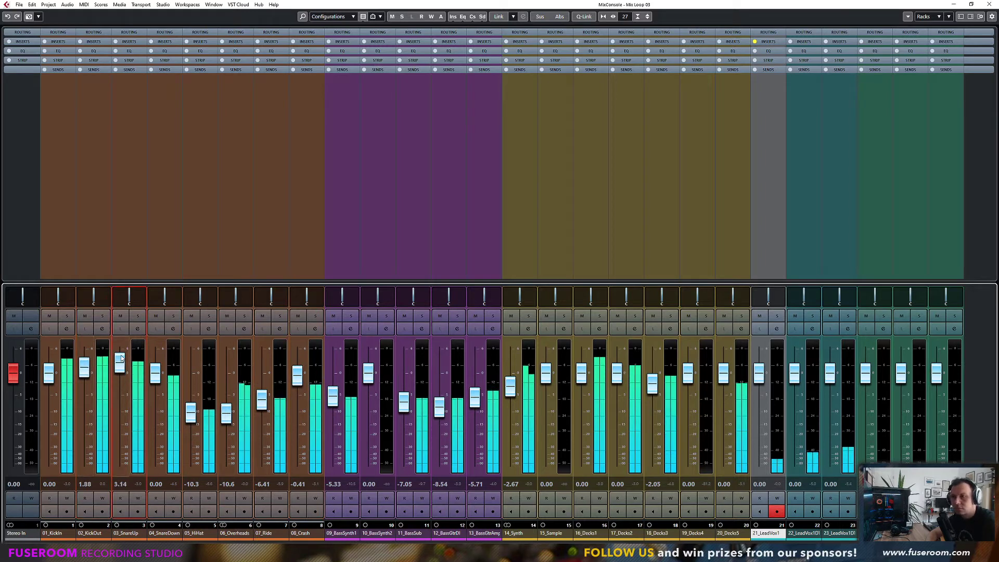
{"action": "left_click_drag", "start_coordinate": [54, 368], "coordinate": [55, 358]}
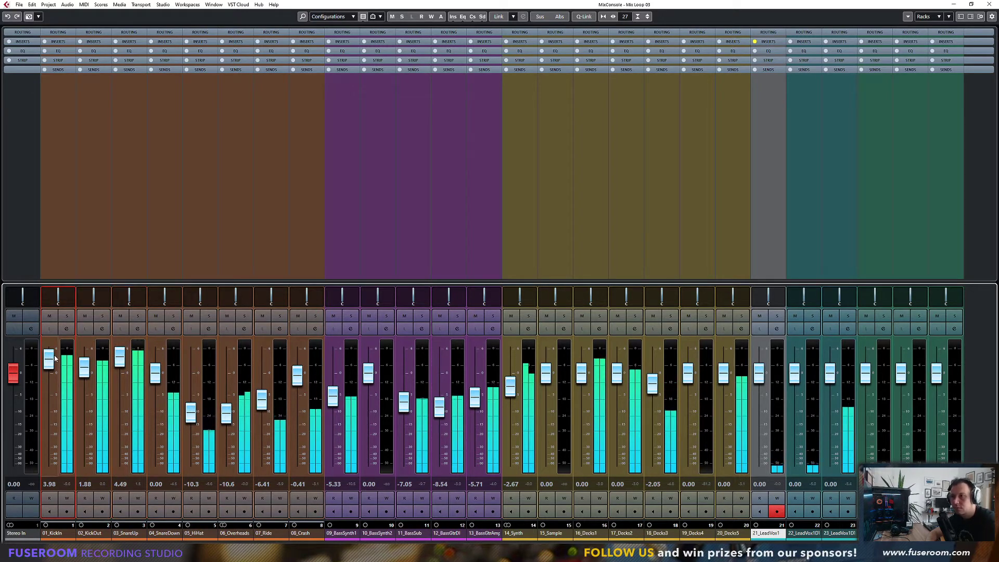
Step: Raise backing vocal channels 26 and 28 to 2.43, 27 to 1.18, 31 to 2.32, 32 to 1.88 and 33 to 1.42 dB
{"action": "scroll", "coordinate": [353, 539], "scroll_direction": "right", "scroll_amount": 3}
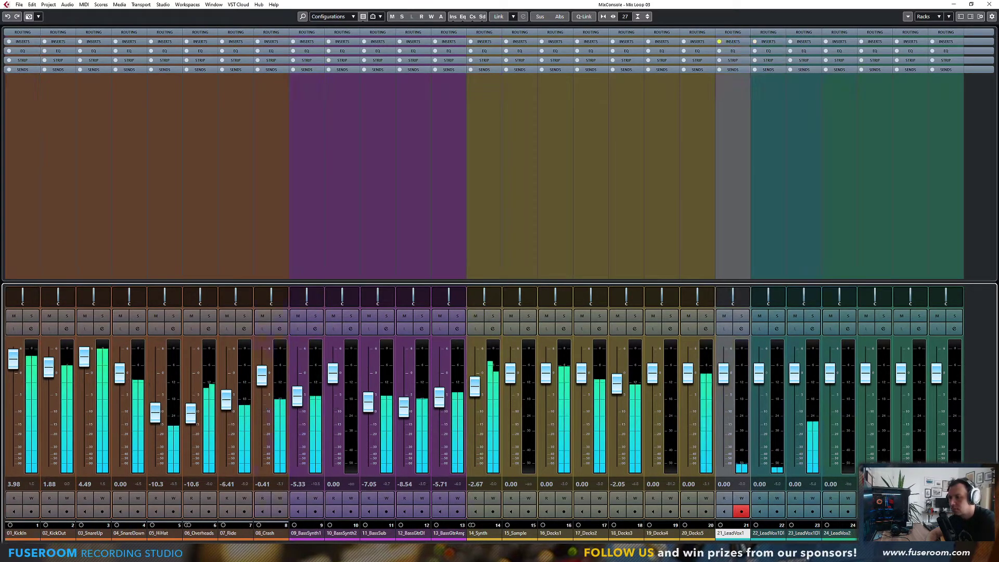
{"action": "scroll", "coordinate": [354, 539], "scroll_direction": "right", "scroll_amount": 8}
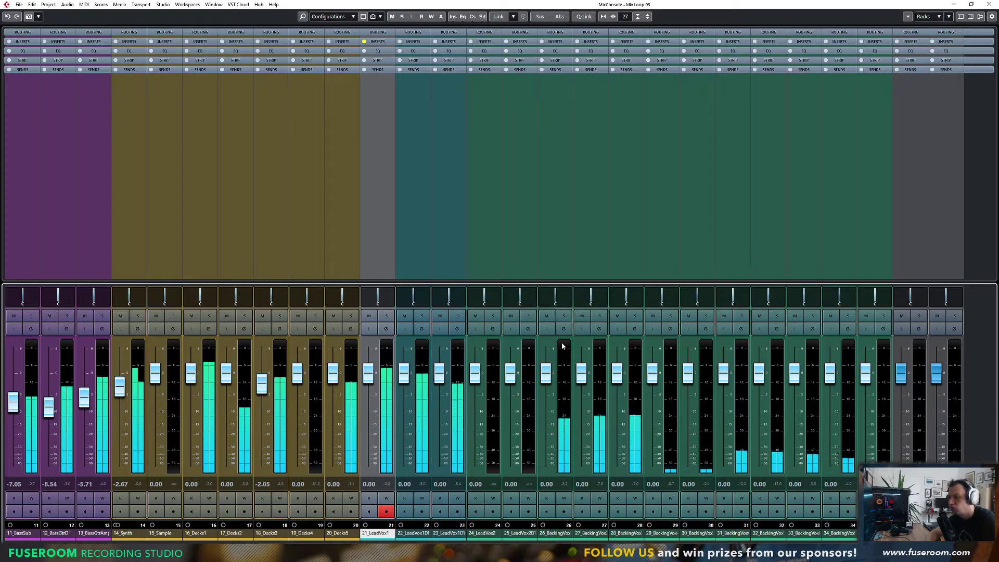
{"action": "left_click_drag", "start_coordinate": [546, 372], "coordinate": [617, 366]}
{"action": "left_click_drag", "start_coordinate": [723, 372], "coordinate": [795, 369]}
{"action": "left_click", "coordinate": [833, 376]}
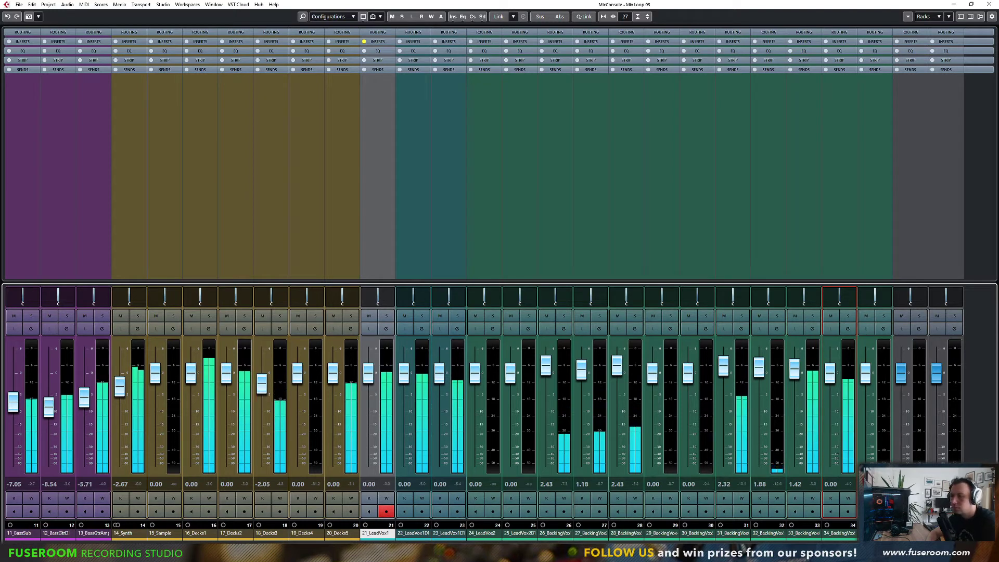
Step: Lower backing vocal channels 26 to -4.16, 27 to -5.71, 28 to -4.27, 29 to -4.50, 31 to -6.51, 33 to -5.08 and 34 to -2.85 dB
{"action": "left_click_drag", "start_coordinate": [795, 368], "coordinate": [831, 388]}
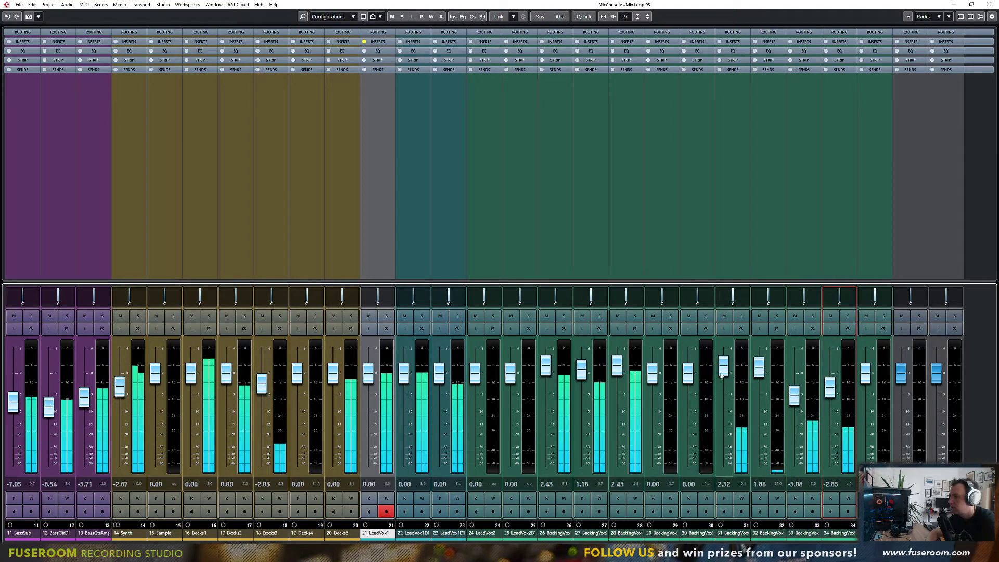
{"action": "left_click_drag", "start_coordinate": [723, 366], "coordinate": [724, 400]}
{"action": "left_click_drag", "start_coordinate": [652, 373], "coordinate": [653, 393]}
{"action": "left_click_drag", "start_coordinate": [617, 366], "coordinate": [581, 396]}
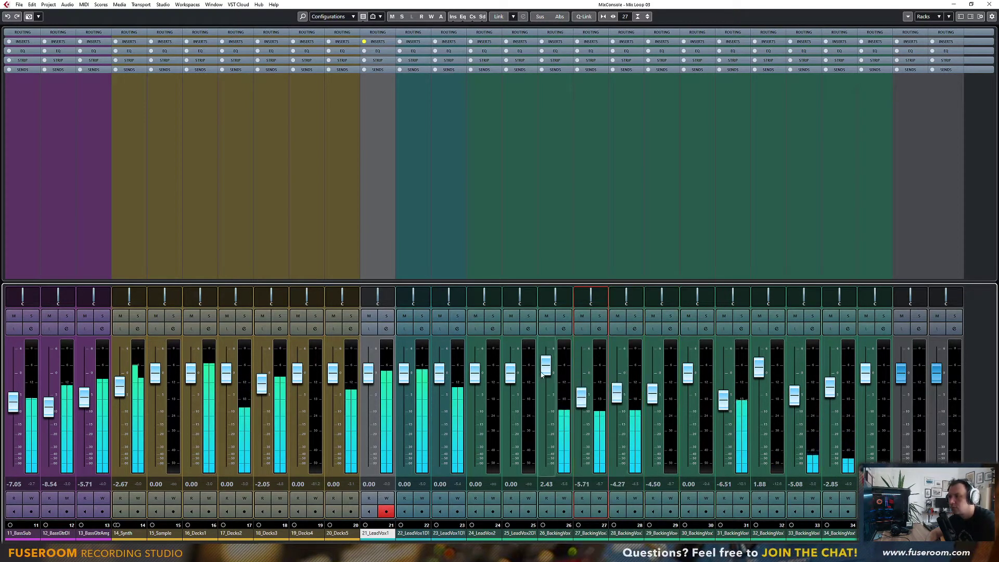
{"action": "left_click_drag", "start_coordinate": [546, 365], "coordinate": [546, 393]}
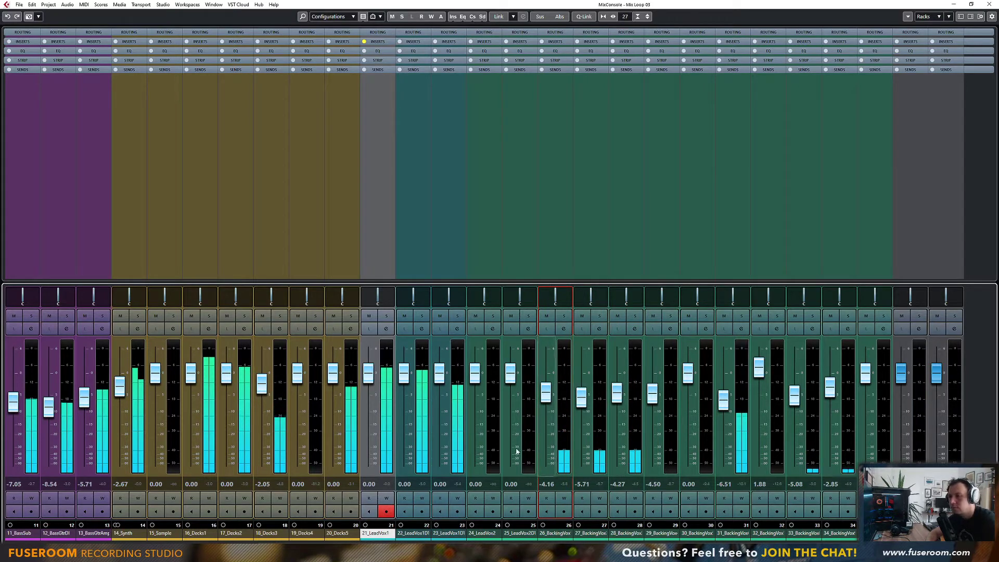
Step: Raise LeadVox1 to 1.06, LeadVox1DT to 1.88 and LeadVox1DTLow to 3.04 dB, and lower Decks4 to -4.84 and Decks5 to -4.73 dB
{"action": "left_click_drag", "start_coordinate": [440, 373], "coordinate": [333, 400]}
{"action": "left_click_drag", "start_coordinate": [298, 372], "coordinate": [333, 394]}
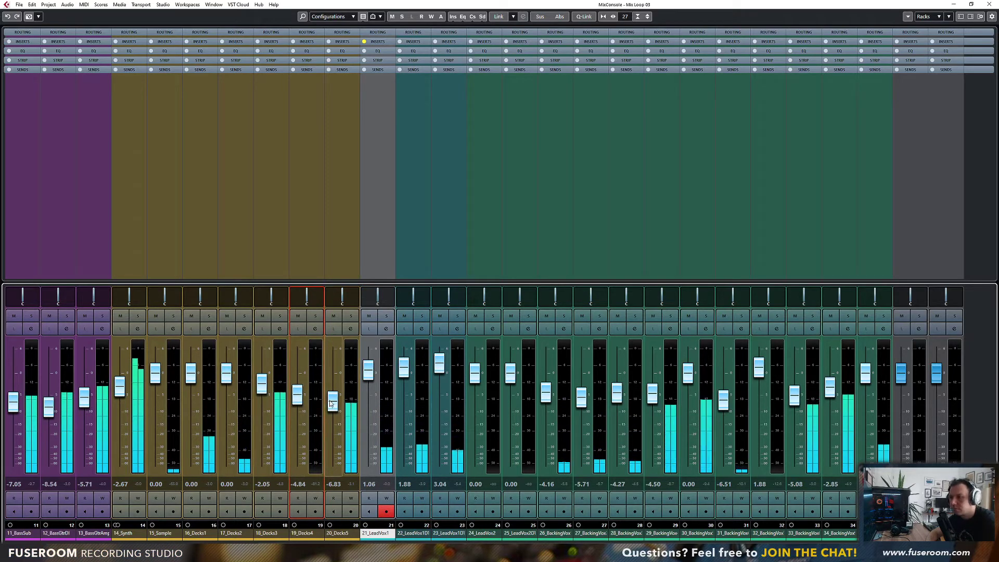
Step: Raise the faders of Decks5 to 2.43 dB, Decks4 to -0.34 dB and Sample to 1.54 dB
{"action": "scroll", "coordinate": [342, 490], "scroll_direction": "left", "scroll_amount": 7}
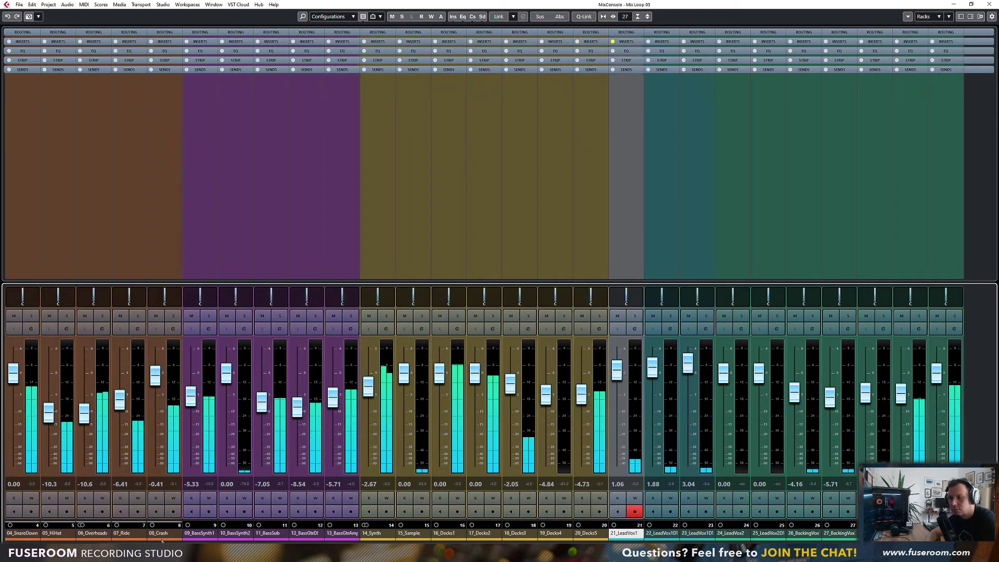
{"action": "key", "text": "F3"}
{"action": "key", "text": "F3"}
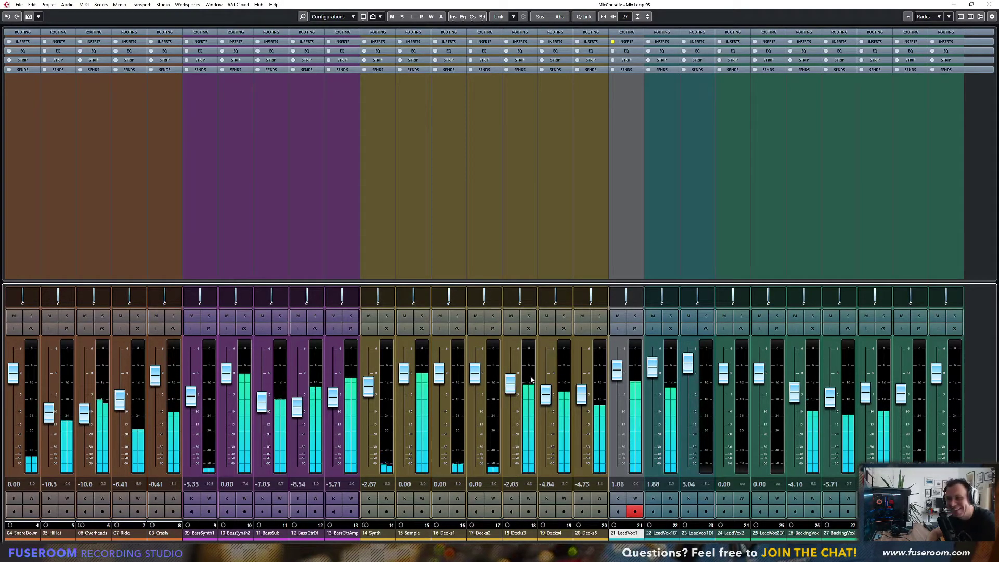
{"action": "left_click_drag", "start_coordinate": [581, 394], "coordinate": [581, 366]}
{"action": "left_click_drag", "start_coordinate": [546, 396], "coordinate": [546, 374]}
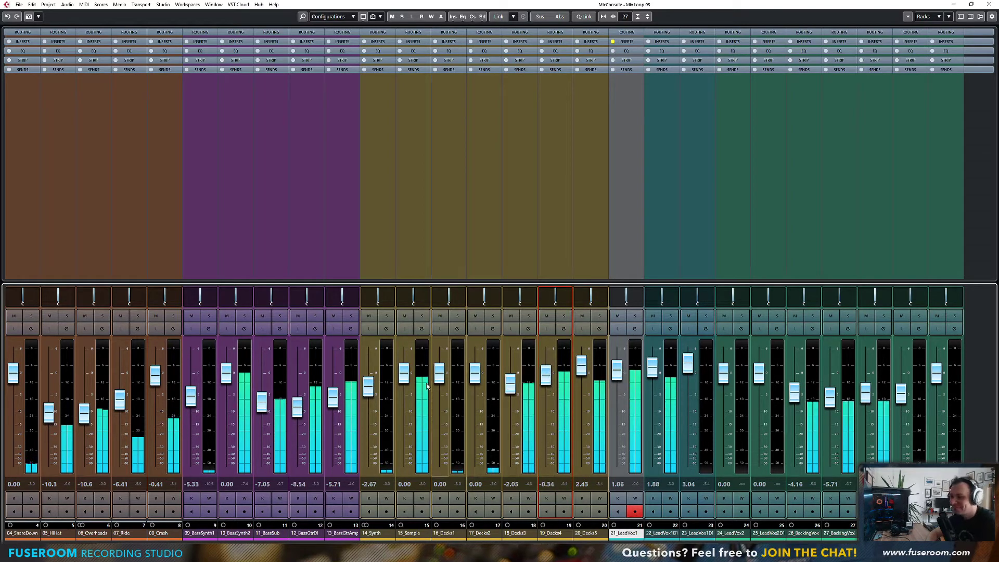
{"action": "left_click_drag", "start_coordinate": [408, 381], "coordinate": [411, 377]}
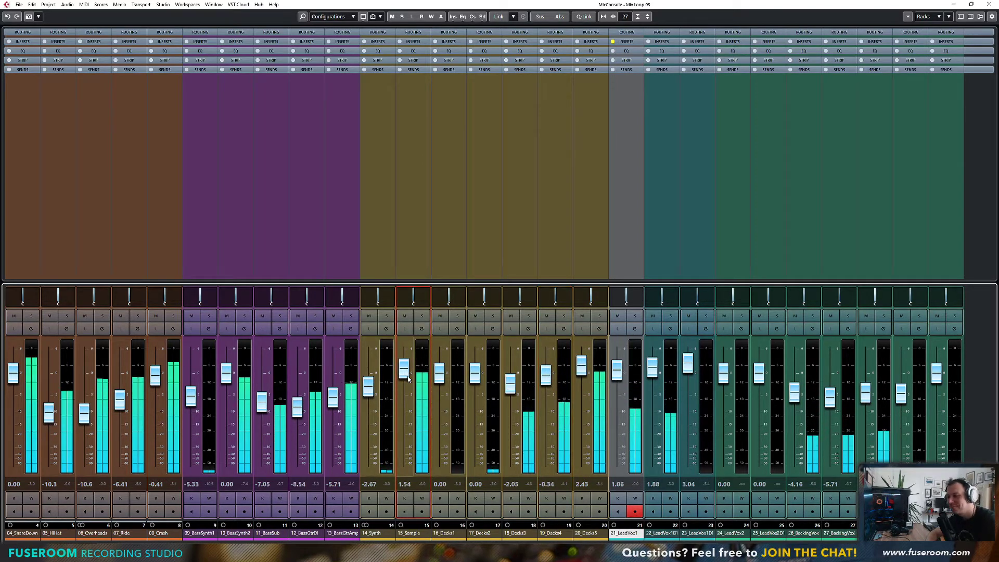
{"action": "key", "text": "F3"}
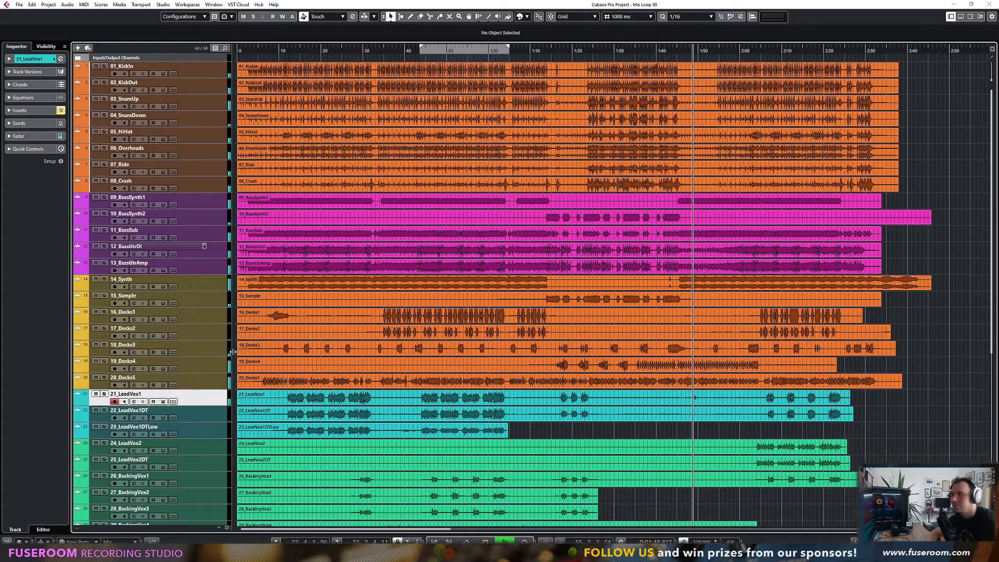
{"action": "scroll", "coordinate": [373, 395], "scroll_direction": "down", "scroll_amount": 5}
{"action": "scroll", "coordinate": [373, 395], "scroll_direction": "up", "scroll_amount": 6}
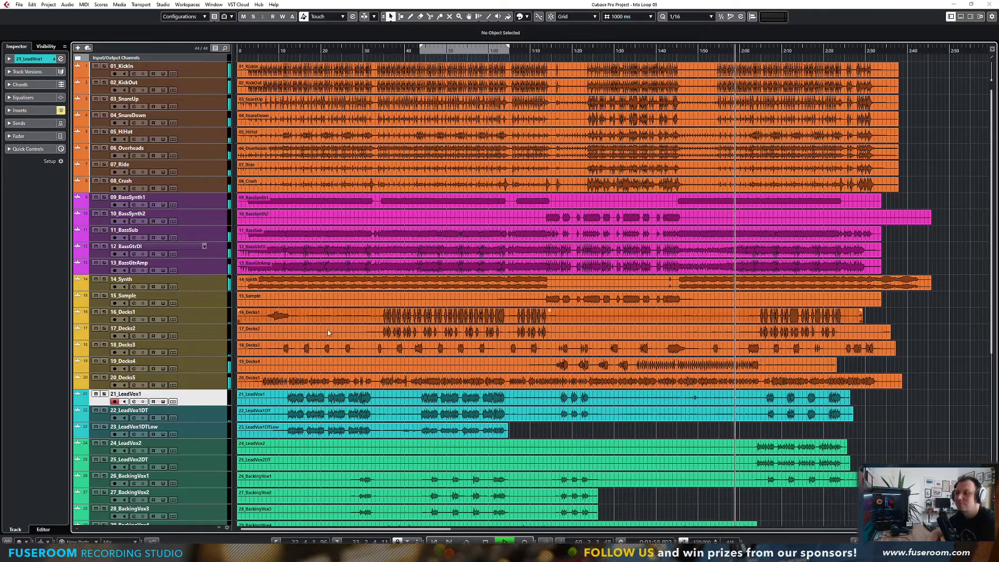
Step: In the MixConsole, hide the Channel Strip and Equalizers racks, show the Pre rack and expand the Routing rack
{"action": "key", "text": "F3"}
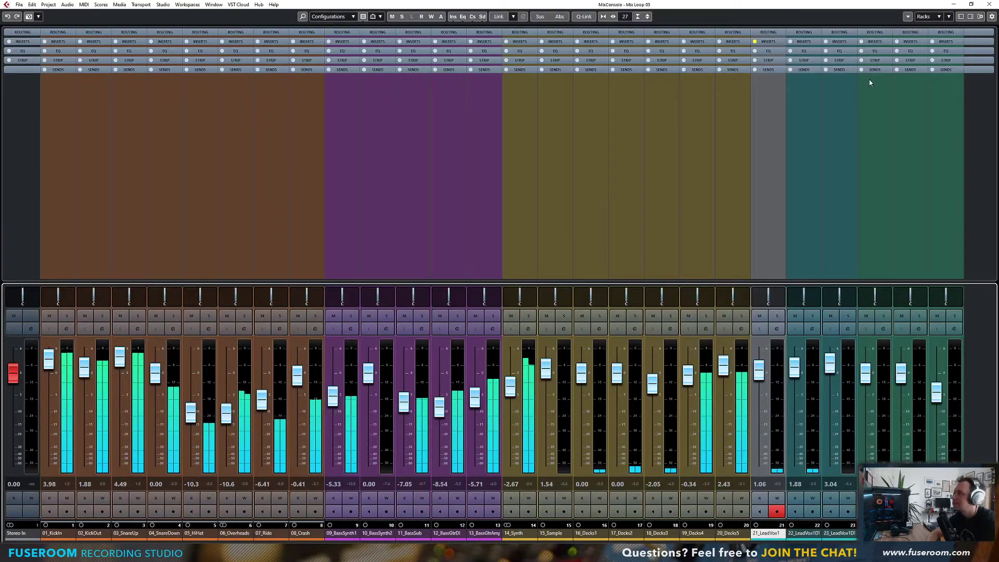
{"action": "left_click", "coordinate": [949, 17]}
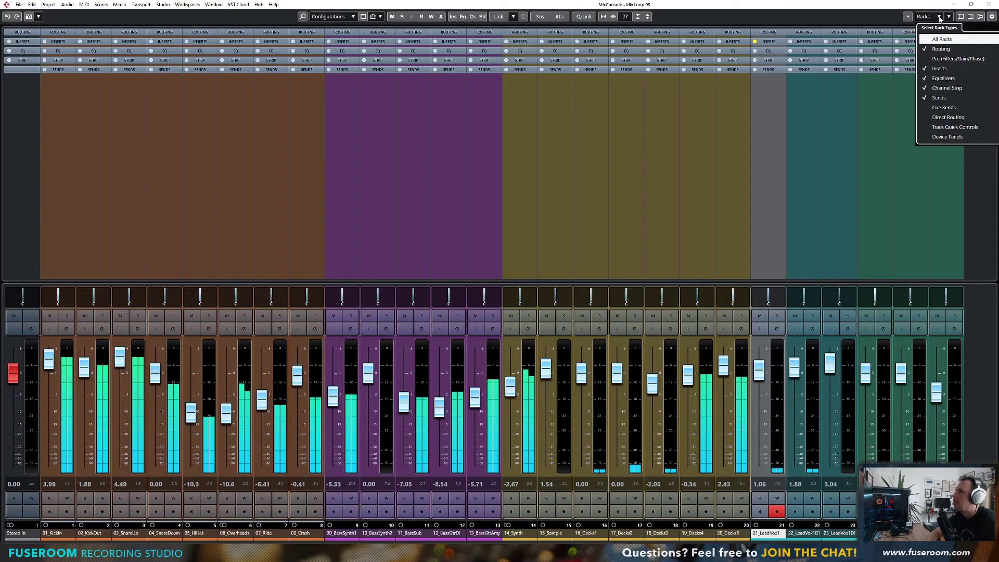
{"action": "left_click", "coordinate": [944, 89]}
{"action": "left_click", "coordinate": [943, 78]}
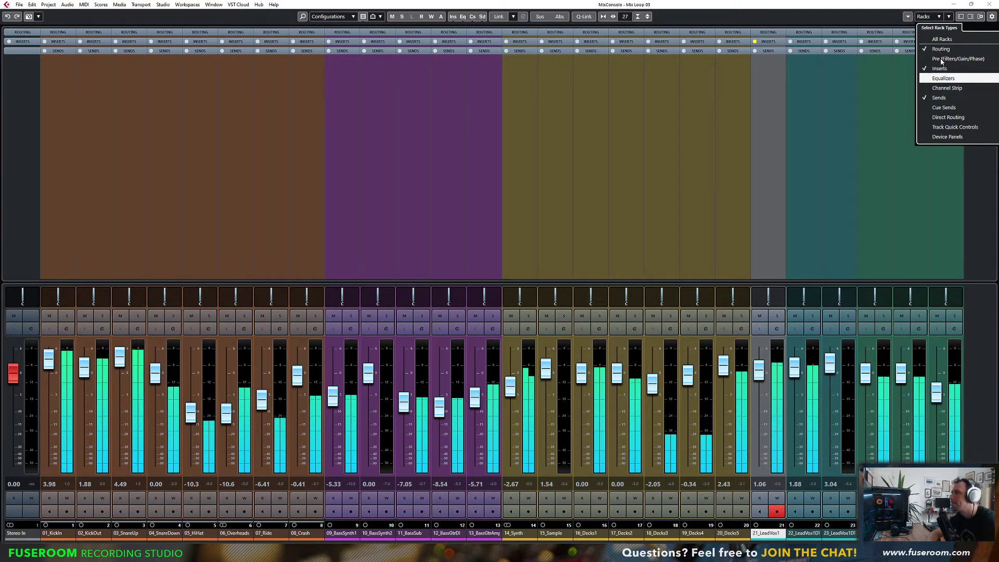
{"action": "left_click", "coordinate": [941, 59]}
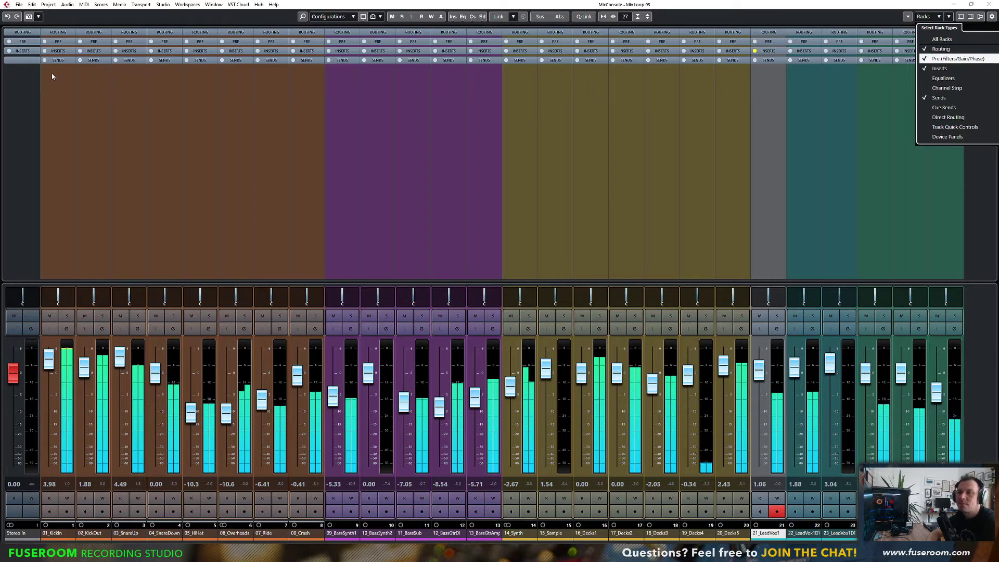
{"action": "left_click", "coordinate": [57, 34]}
{"action": "left_click", "coordinate": [58, 33]}
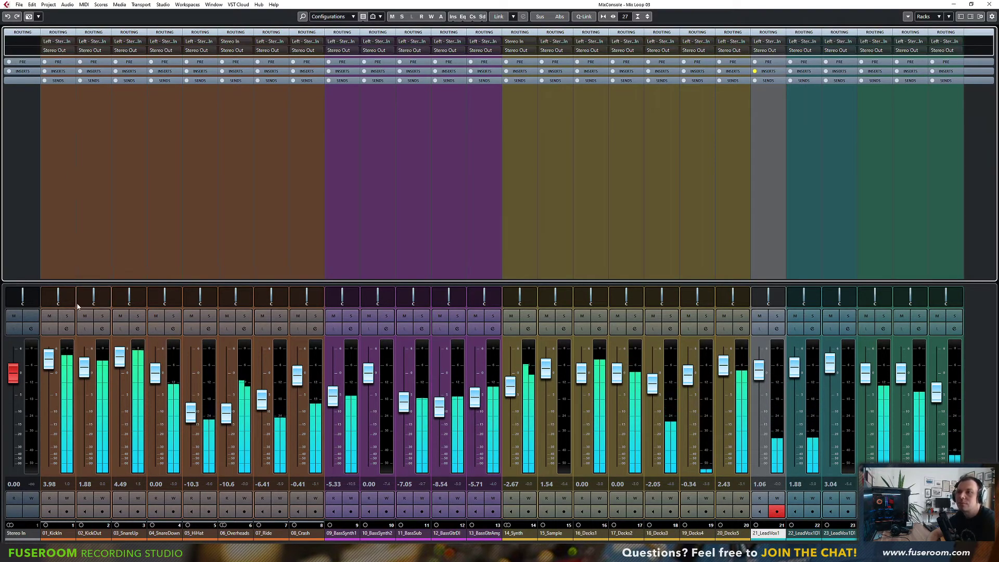
Step: Link the drum channels 01_KickIn to 08_Crash with Q-Link and route their outputs to the DRUMS group
{"action": "left_click", "coordinate": [63, 533]}
{"action": "left_click", "coordinate": [301, 533], "text": "shift"}
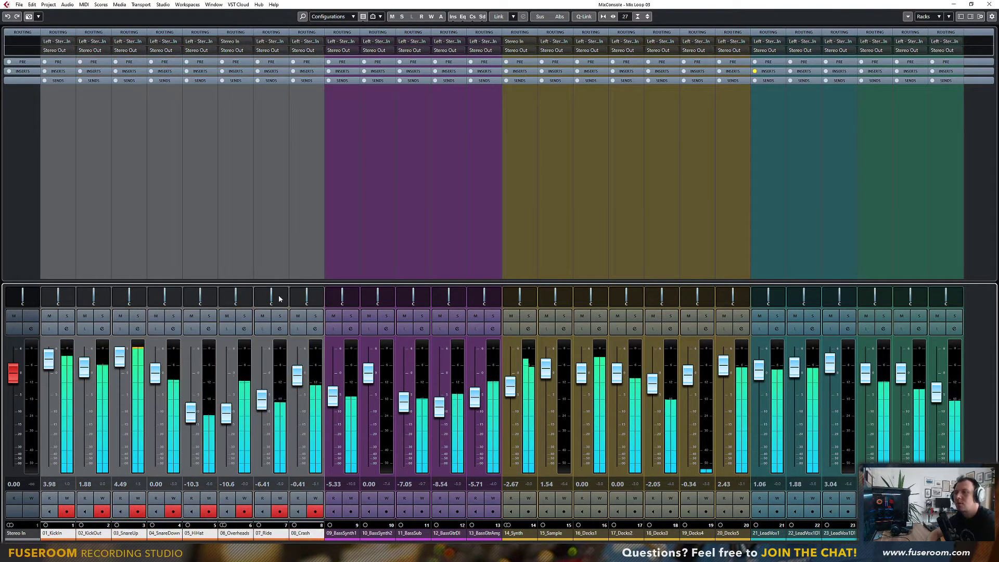
{"action": "left_click", "coordinate": [583, 16]}
{"action": "left_click", "coordinate": [305, 49]}
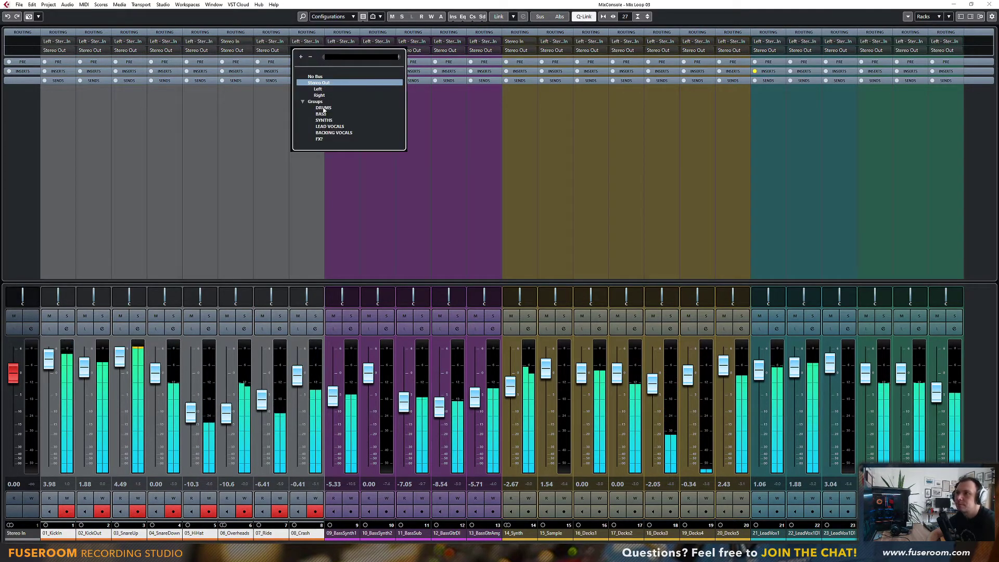
{"action": "left_click", "coordinate": [312, 88]}
Step: Route the outputs of the bass channels 09_BassSynth1 to 13_BassGtrAmp to the BASS group
{"action": "left_click", "coordinate": [341, 533]}
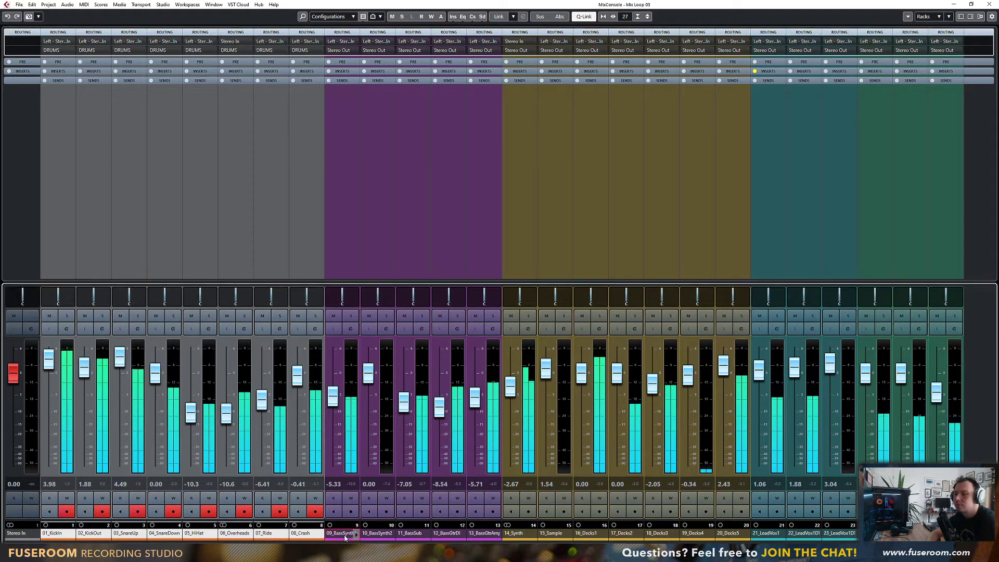
{"action": "left_click", "coordinate": [484, 533], "text": "shift"}
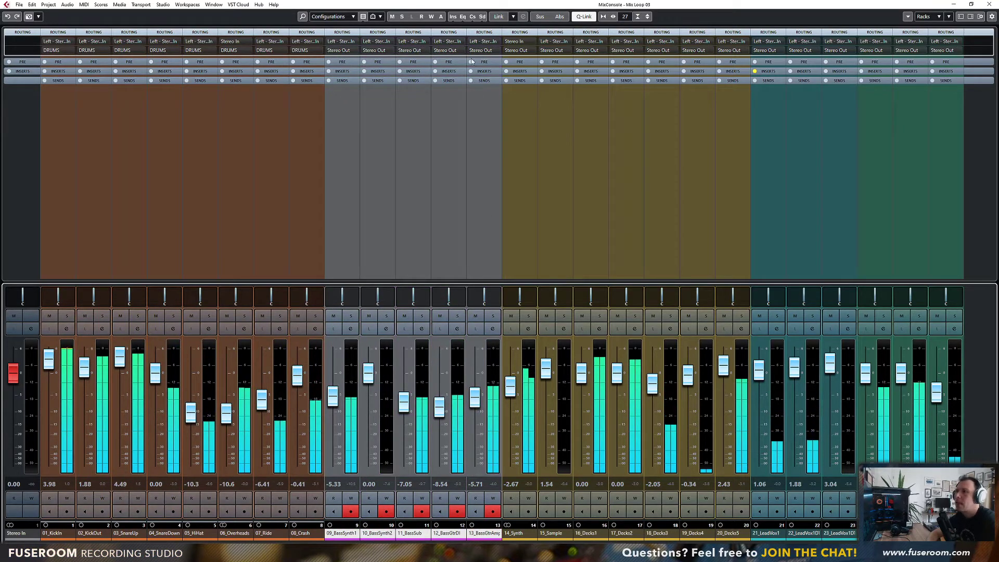
{"action": "left_click", "coordinate": [484, 50]}
{"action": "left_click", "coordinate": [499, 113]}
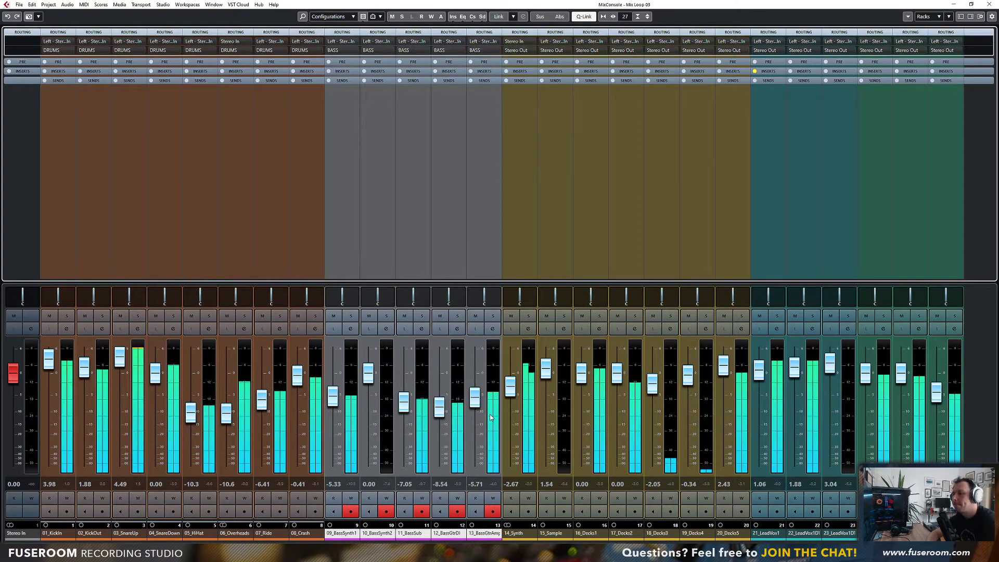
Step: Route the outputs of channels 14_Synth to 20_Decks5 to the SYNTHS group
{"action": "left_click", "coordinate": [513, 533]}
{"action": "left_click", "coordinate": [729, 533], "text": "shift"}
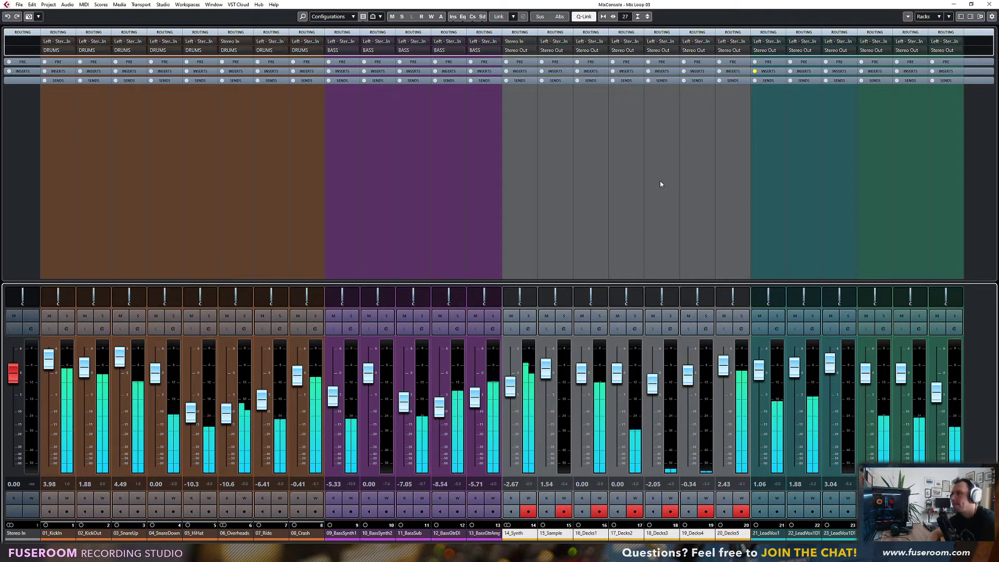
{"action": "left_click", "coordinate": [659, 51]}
{"action": "left_click", "coordinate": [676, 120]}
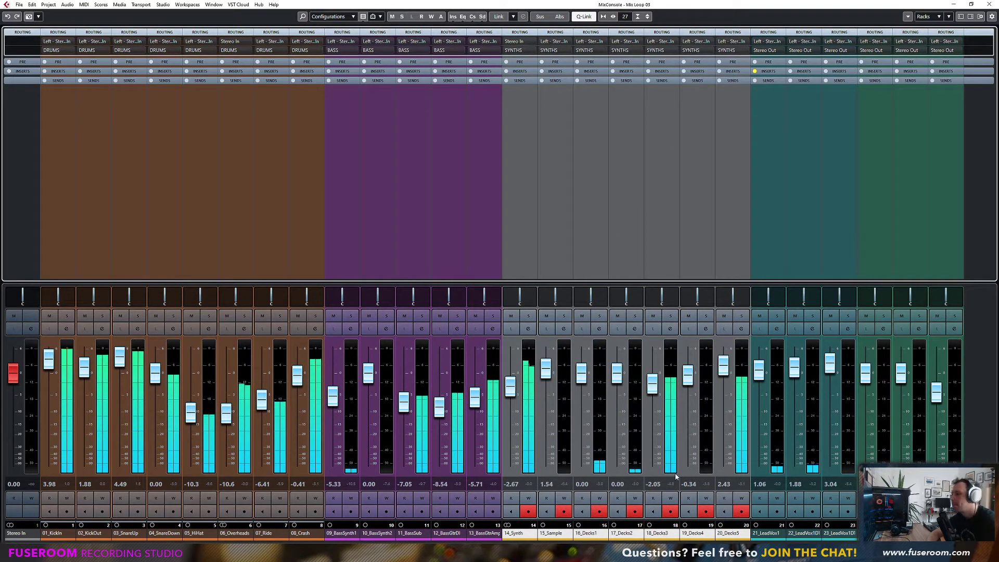
Step: Route the outputs of the three LeadVox1 channels, 21 to 23, to the LEAD VOCALS group
{"action": "left_click", "coordinate": [555, 533]}
{"action": "left_click", "coordinate": [626, 533], "text": "shift"}
{"action": "left_click", "coordinate": [593, 50]}
{"action": "left_click", "coordinate": [611, 131]}
Step: Route the outputs of channels 24_LeadVox2 to 35_VoxSFX to the BACKING VOCALS group
{"action": "left_click_drag", "start_coordinate": [573, 545], "coordinate": [891, 545]}
{"action": "left_click", "coordinate": [662, 534]}
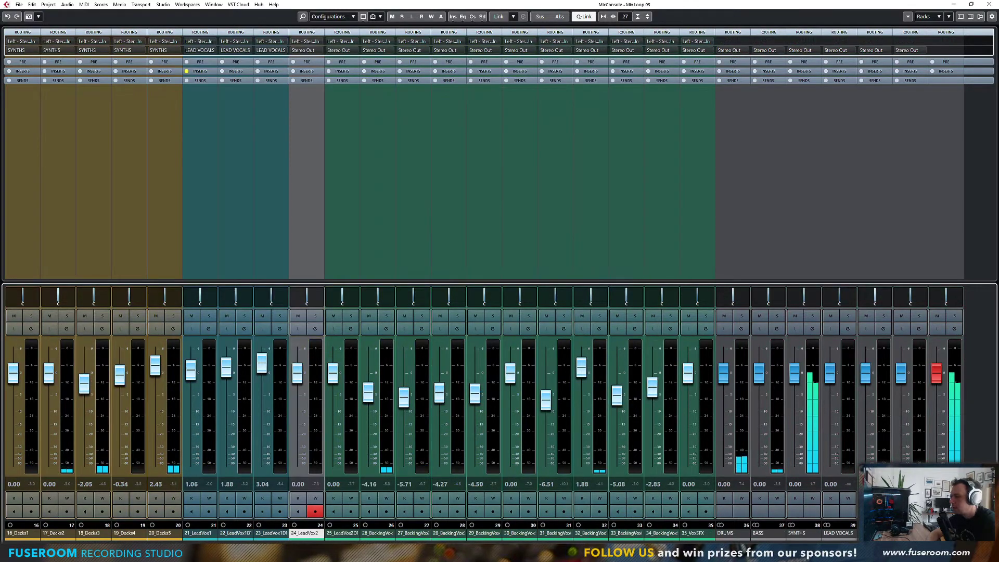
{"action": "left_click", "coordinate": [692, 533], "text": "shift"}
{"action": "left_click", "coordinate": [696, 50]}
{"action": "left_click", "coordinate": [658, 156]}
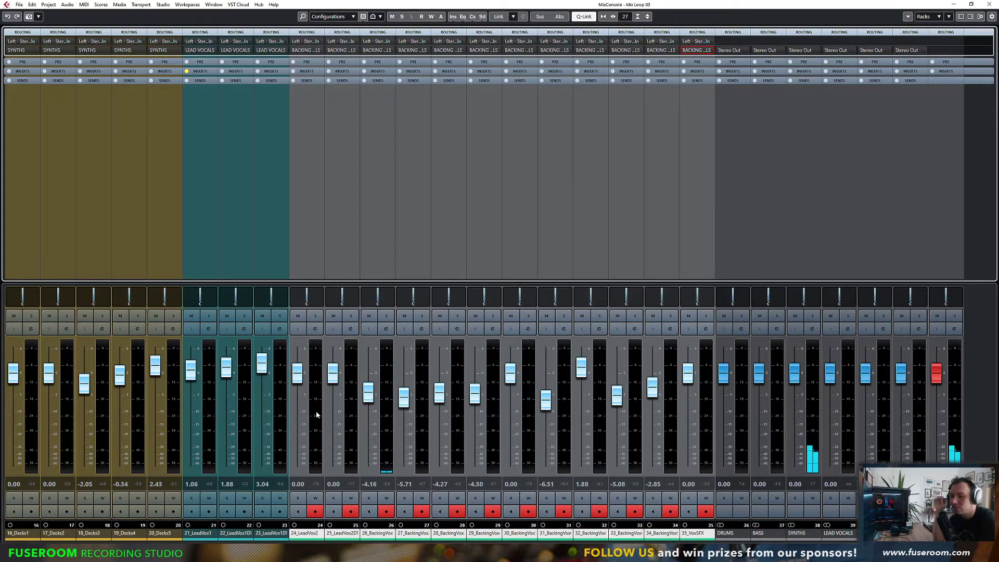
{"action": "left_click", "coordinate": [271, 533]}
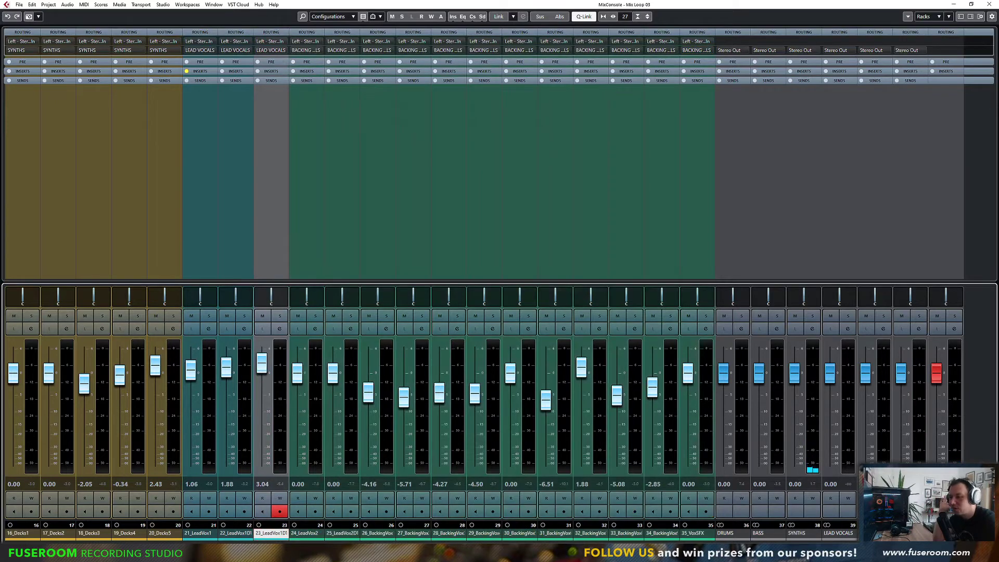
{"action": "scroll", "coordinate": [499, 281], "scroll_direction": "left", "scroll_amount": 10}
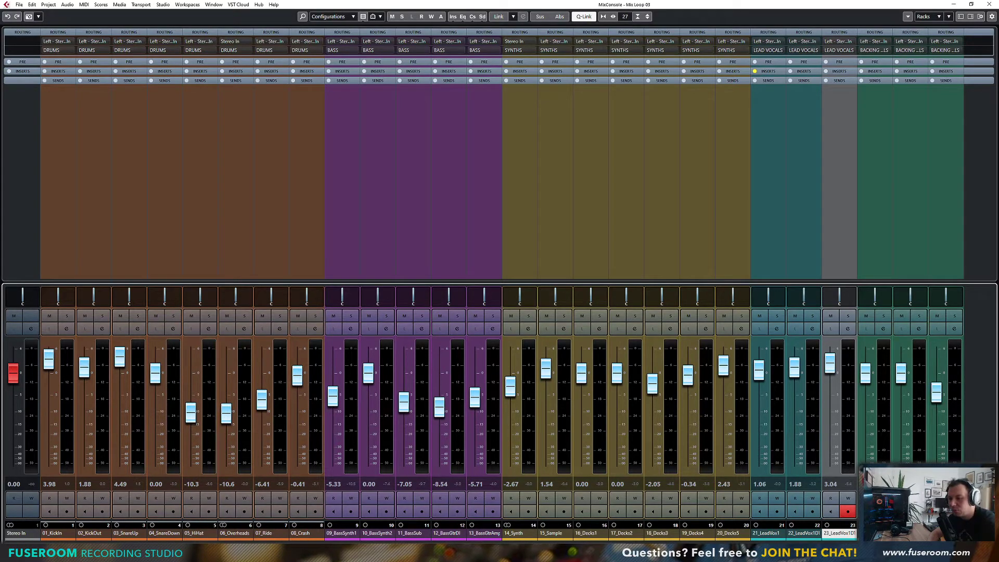
{"action": "scroll", "coordinate": [200, 541], "scroll_direction": "right", "scroll_amount": 5}
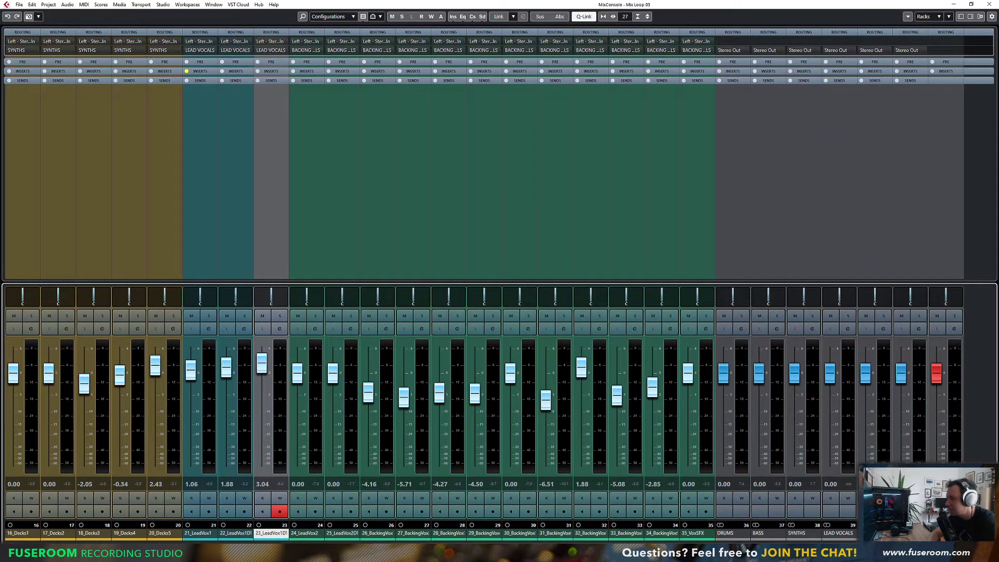
{"action": "left_click", "coordinate": [726, 533]}
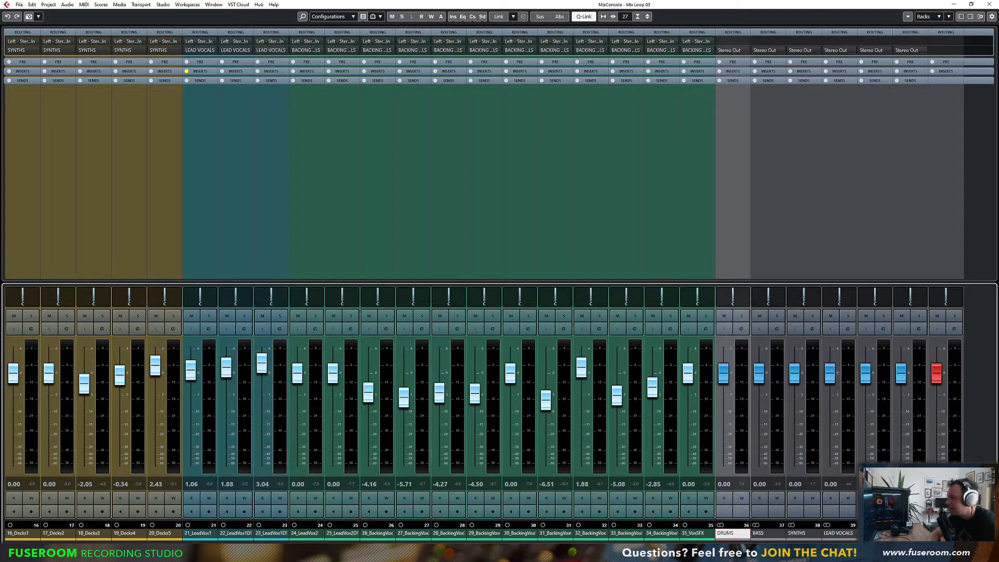
{"action": "left_click", "coordinate": [911, 532], "text": "shift"}
{"action": "left_click", "coordinate": [929, 16]}
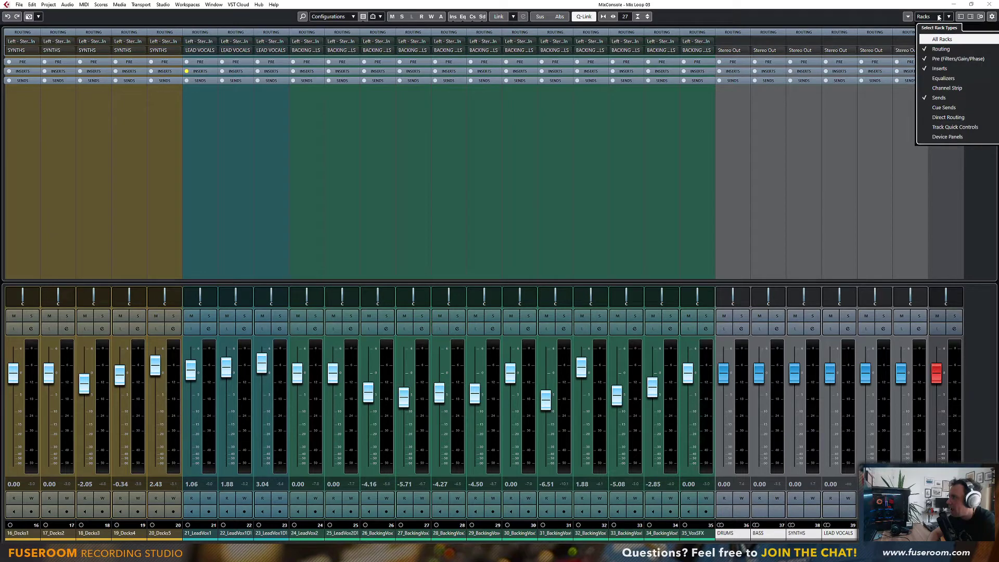
{"action": "left_click", "coordinate": [792, 98]}
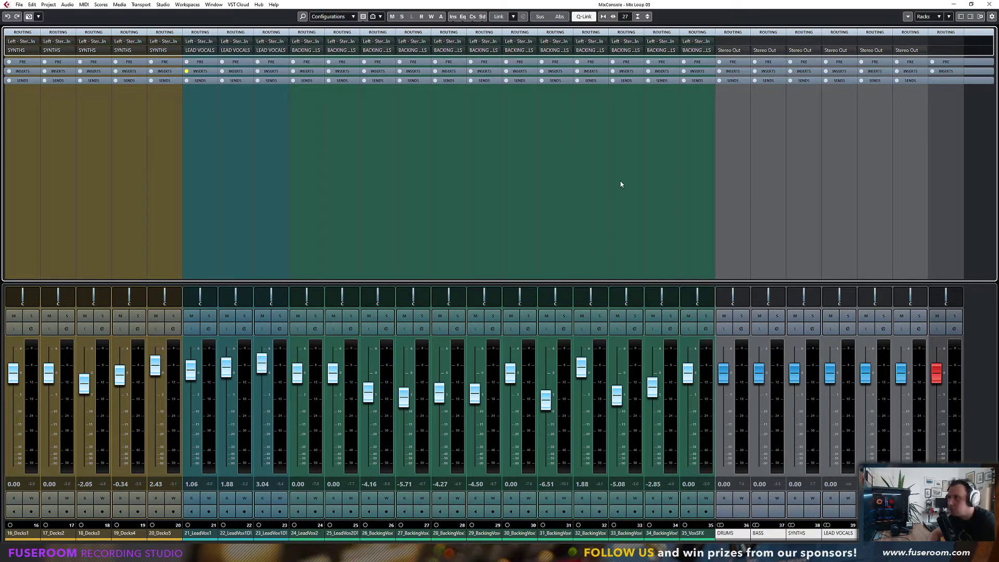
Step: In the Project window, color the group tracks from DRUMS to FX? green
{"action": "left_click", "coordinate": [730, 130]}
{"action": "key", "text": "F3"}
{"action": "left_click", "coordinate": [172, 498], "text": "shift"}
{"action": "left_click", "coordinate": [520, 17]}
{"action": "left_click", "coordinate": [586, 39]}
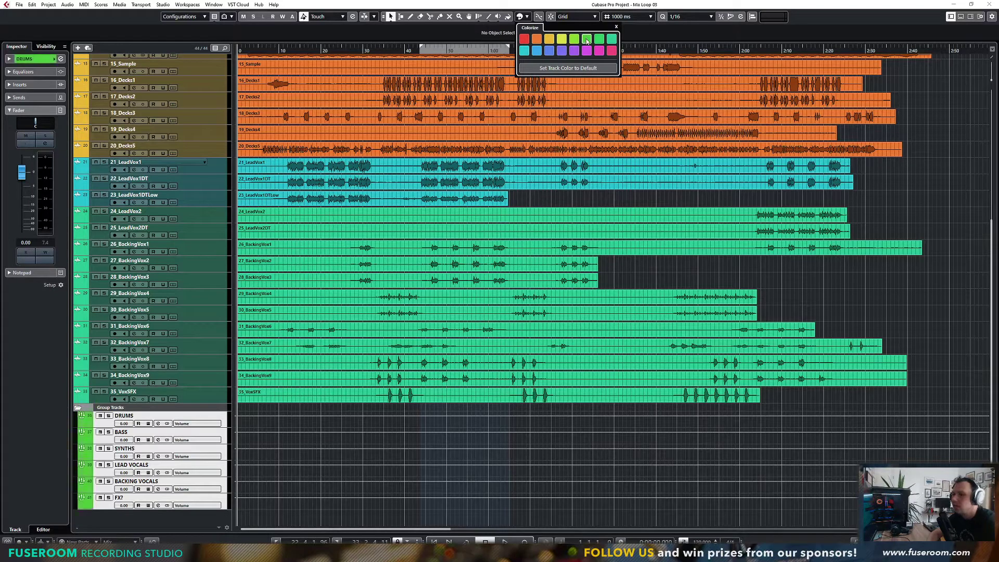
Step: Rename the Group Tracks folder as BUSSES
{"action": "left_click", "coordinate": [91, 409]}
{"action": "left_click", "coordinate": [107, 409]}
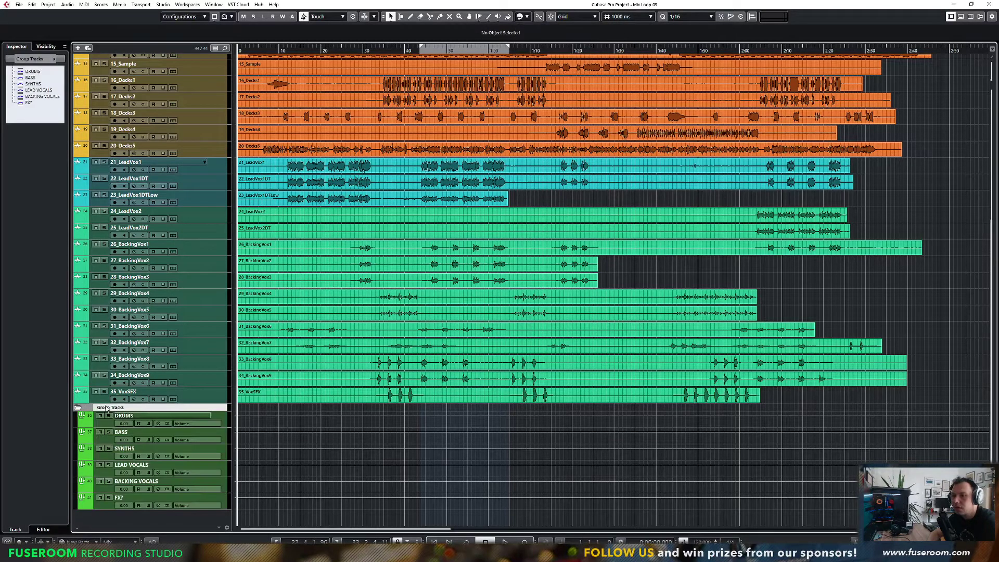
{"action": "double_click", "coordinate": [24, 58]}
{"action": "type", "text": "BUSSES"}
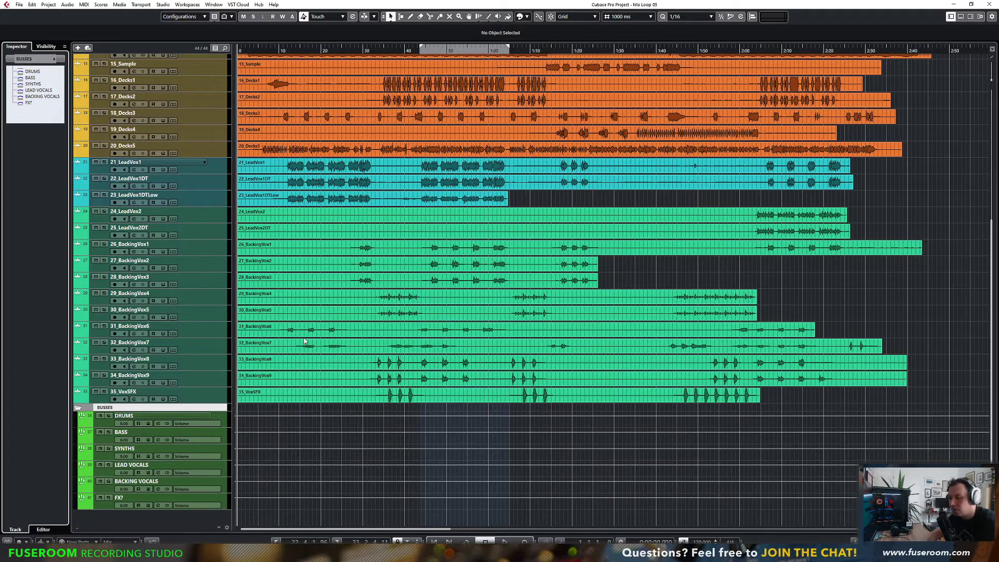
Step: Return to the MixConsole and review the group routing of all channels, from the drums through to the lead vocals
{"action": "key", "text": "F3"}
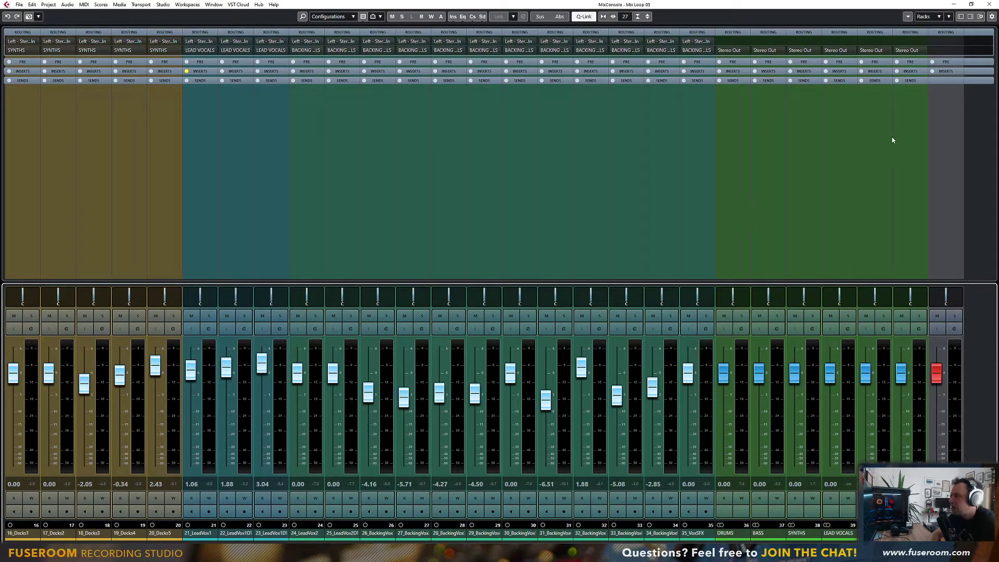
{"action": "left_click", "coordinate": [729, 533]}
{"action": "scroll", "coordinate": [728, 533], "scroll_direction": "up", "scroll_amount": 16}
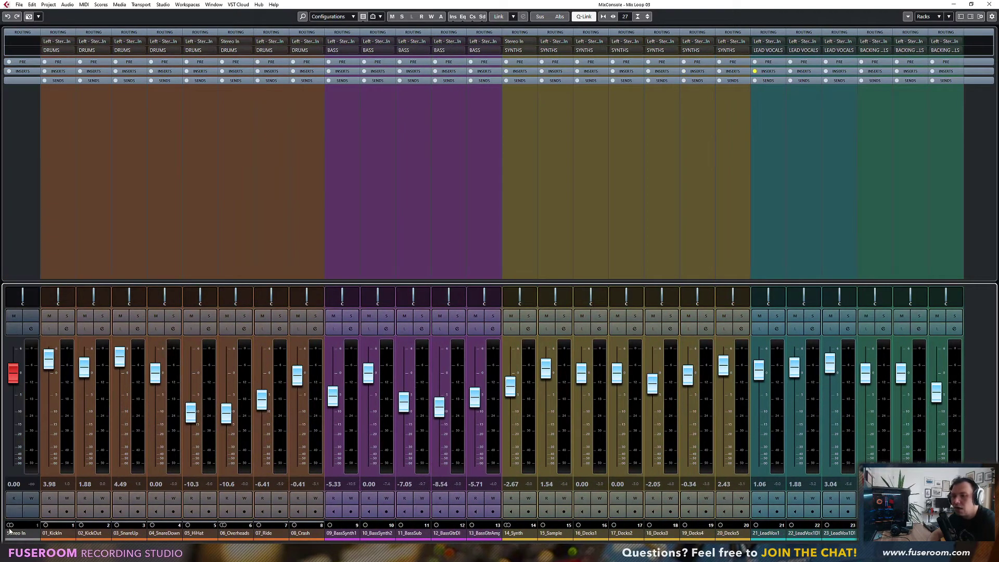
{"action": "scroll", "coordinate": [19, 530], "scroll_direction": "down", "scroll_amount": 6}
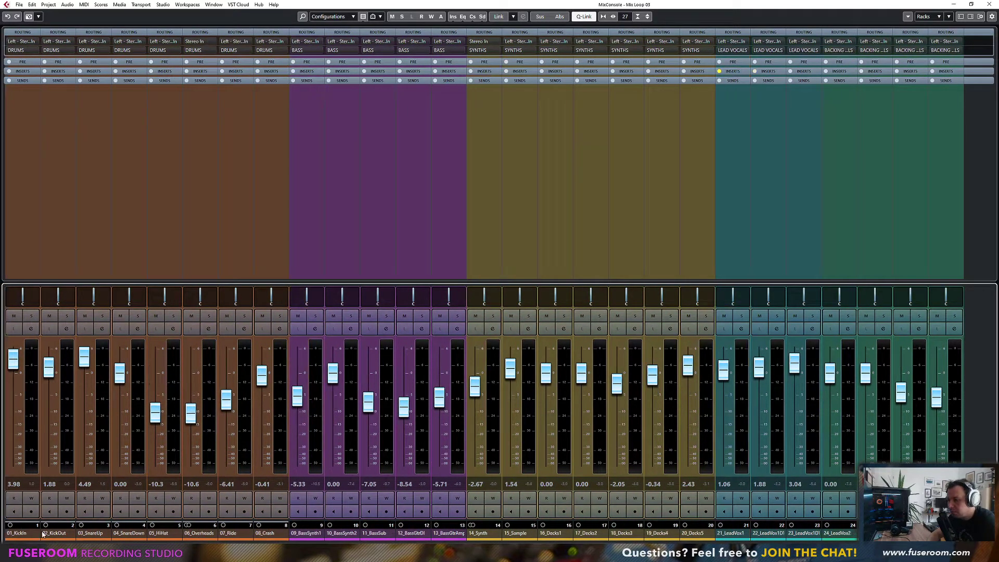
{"action": "scroll", "coordinate": [18, 529], "scroll_direction": "down", "scroll_amount": 7}
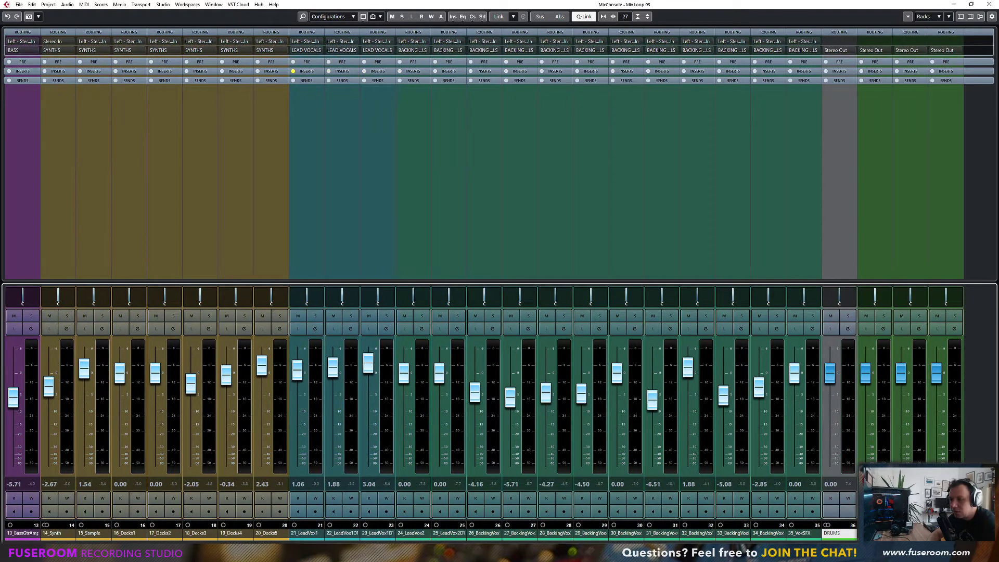
{"action": "scroll", "coordinate": [18, 530], "scroll_direction": "down", "scroll_amount": 1}
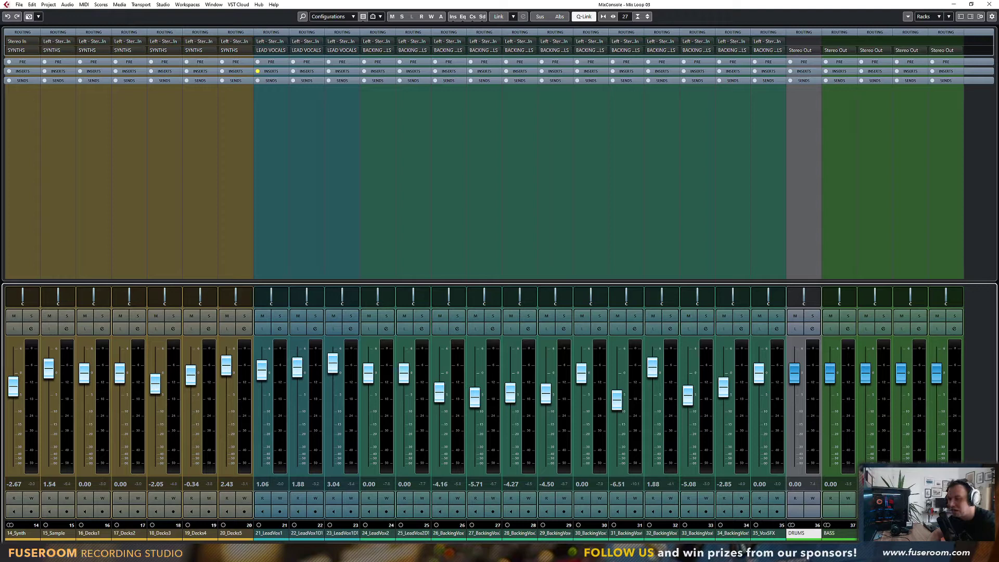
{"action": "left_click", "coordinate": [269, 533]}
{"action": "left_click", "coordinate": [340, 533], "text": "shift"}
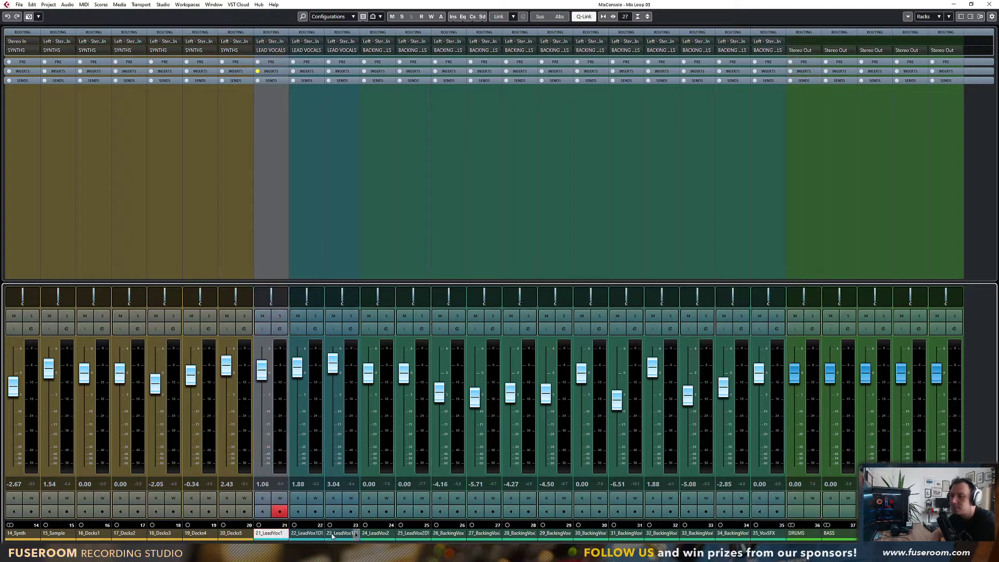
Step: Reroute the outputs of 24_LeadVox2 and 25_LeadVox2DT to the LEAD VOCALS group
{"action": "left_click", "coordinate": [381, 532]}
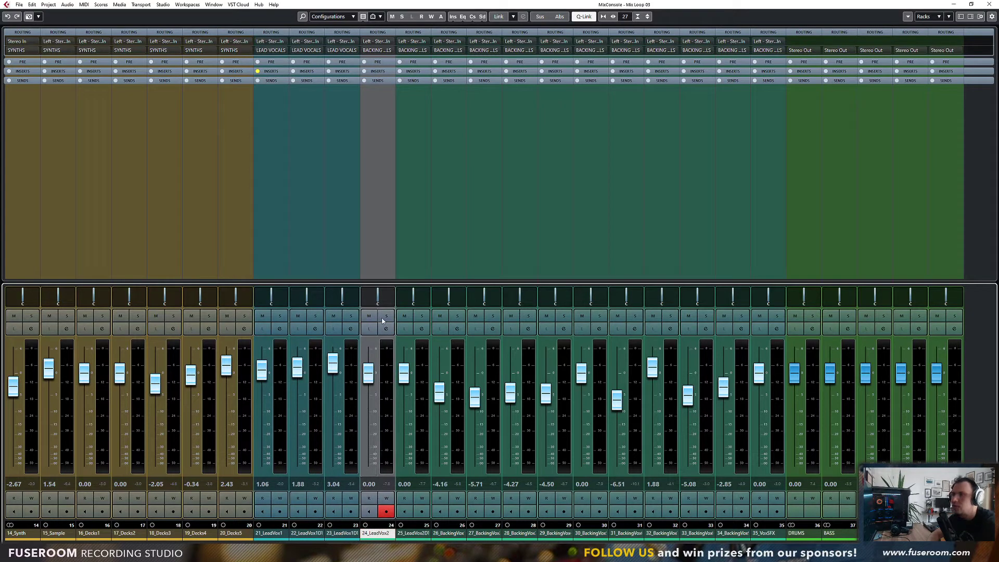
{"action": "left_click", "coordinate": [411, 533], "text": "shift"}
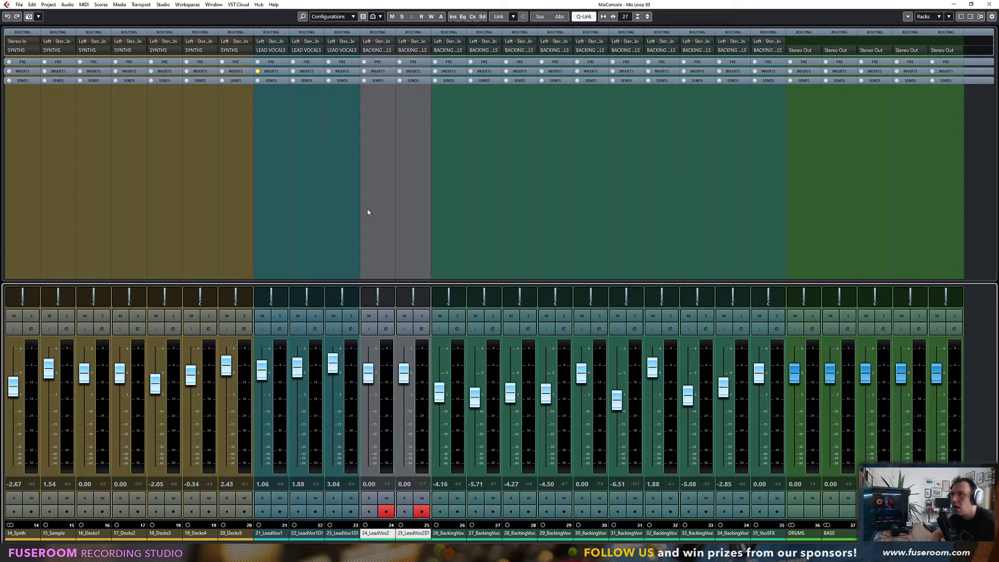
{"action": "left_click", "coordinate": [414, 50]}
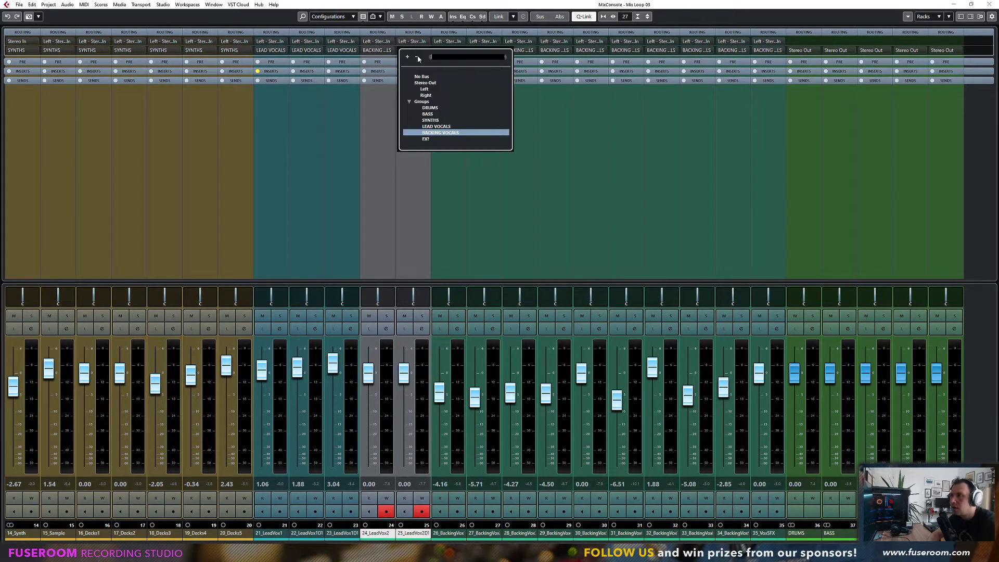
{"action": "left_click", "coordinate": [432, 127]}
Step: In the Project window, color the 24_LeadVox2 and 25_LeadVox2DT audio events cyan to match the LeadVox1 events
{"action": "key", "text": "F3"}
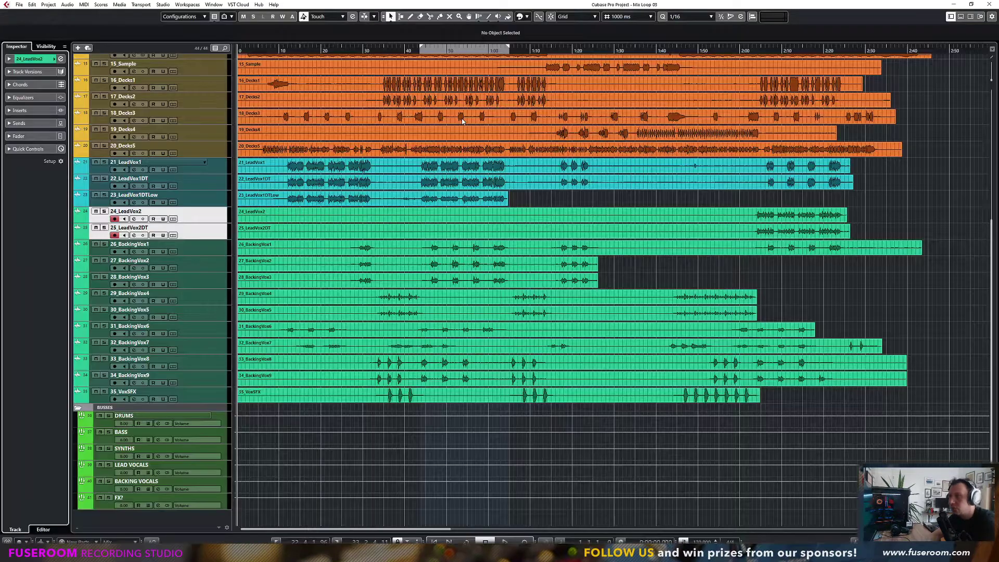
{"action": "left_click", "coordinate": [283, 216]}
{"action": "left_click", "coordinate": [284, 238], "text": "shift"}
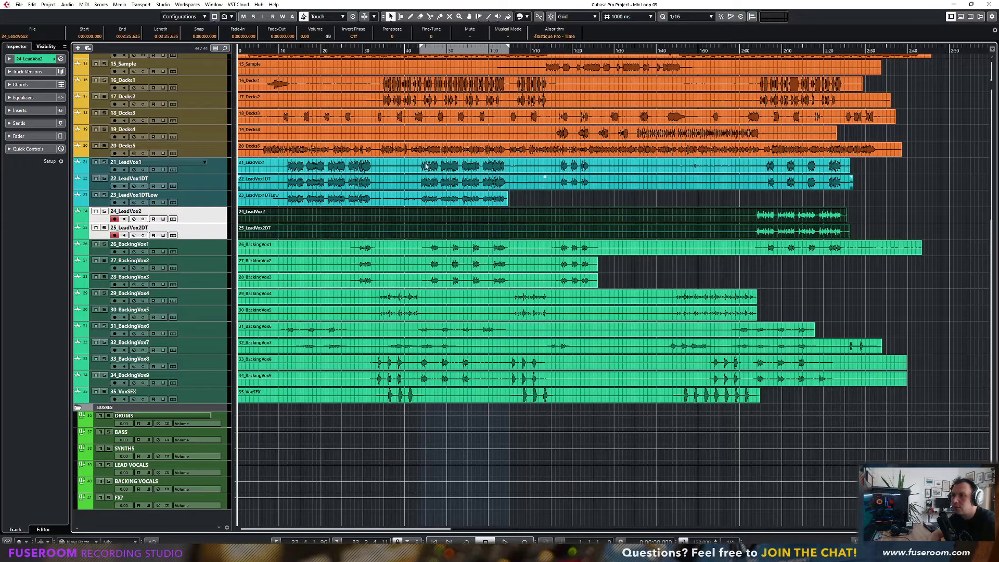
{"action": "left_click", "coordinate": [527, 17]}
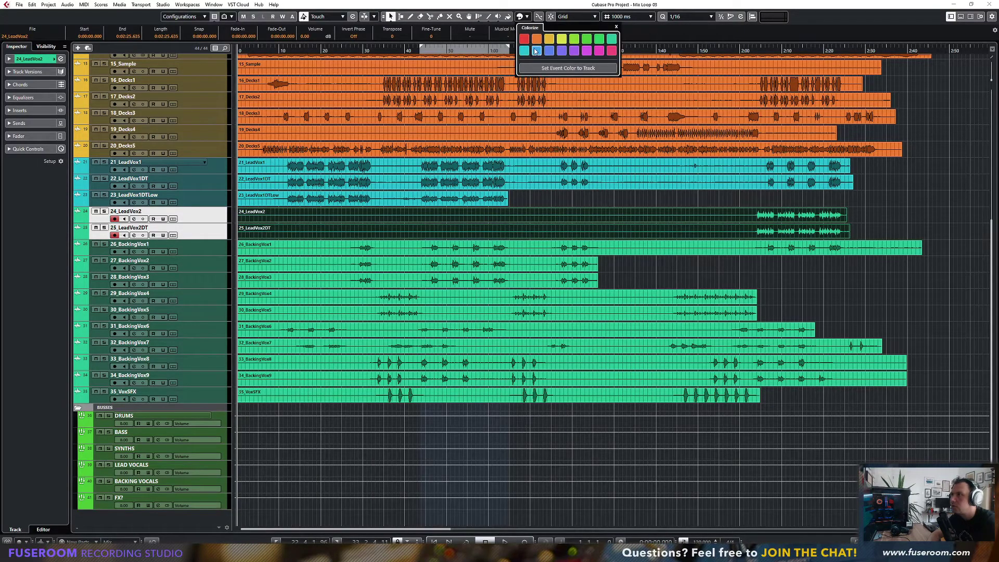
{"action": "left_click", "coordinate": [198, 233]}
{"action": "left_click", "coordinate": [198, 232]}
{"action": "left_click", "coordinate": [527, 17]}
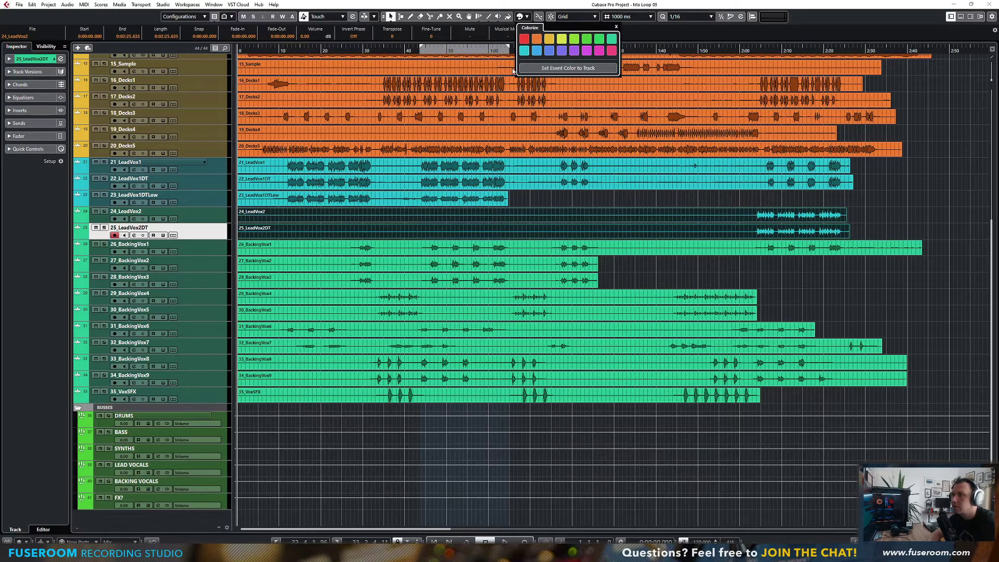
{"action": "left_click", "coordinate": [524, 52]}
Step: Select the 24_LeadVox2 and 25_LeadVox2DT tracks, look over the color grouping of the whole track list and return to the MixConsole
{"action": "left_click", "coordinate": [209, 186]}
{"action": "left_click", "coordinate": [483, 232]}
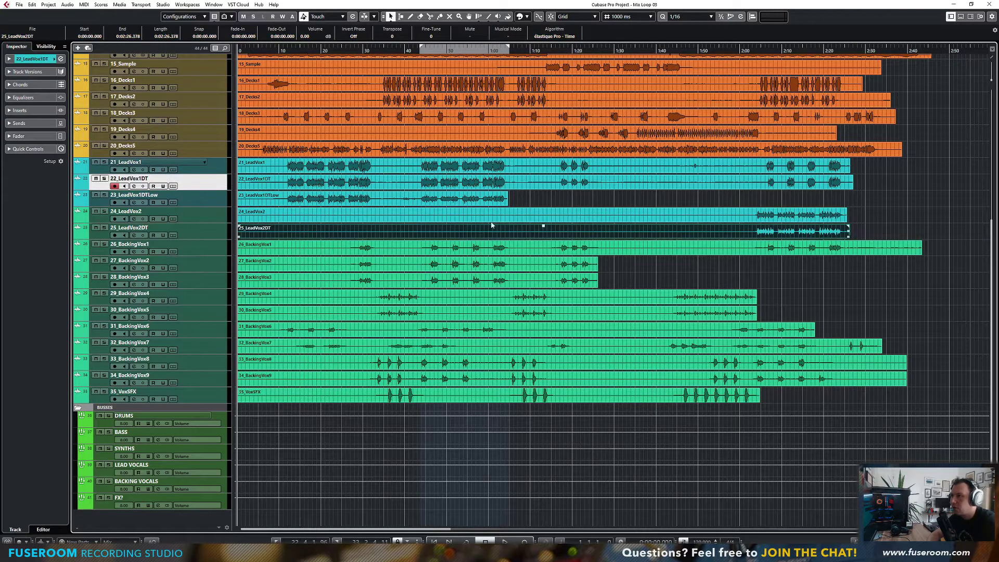
{"action": "left_click", "coordinate": [526, 202]}
{"action": "left_click", "coordinate": [198, 218]}
{"action": "left_click", "coordinate": [198, 233], "text": "shift"}
{"action": "scroll", "coordinate": [538, 248], "scroll_direction": "up", "scroll_amount": 7}
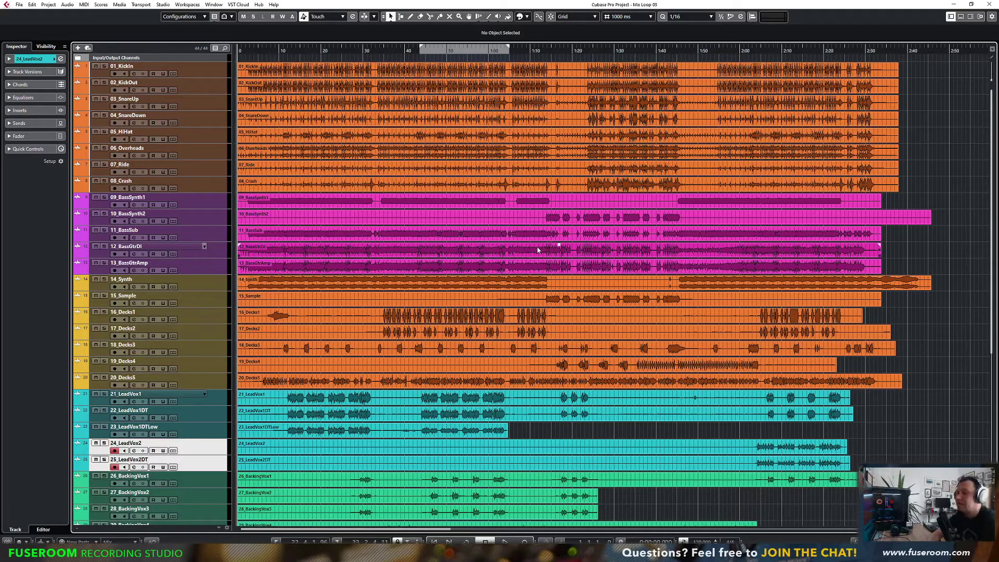
{"action": "scroll", "coordinate": [538, 251], "scroll_direction": "down", "scroll_amount": 7}
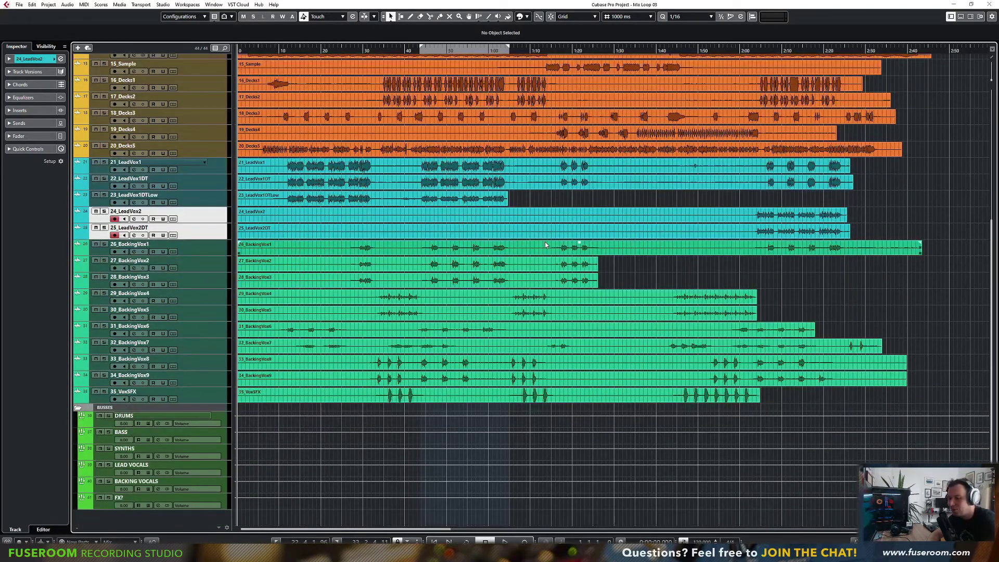
{"action": "key", "text": "F3"}
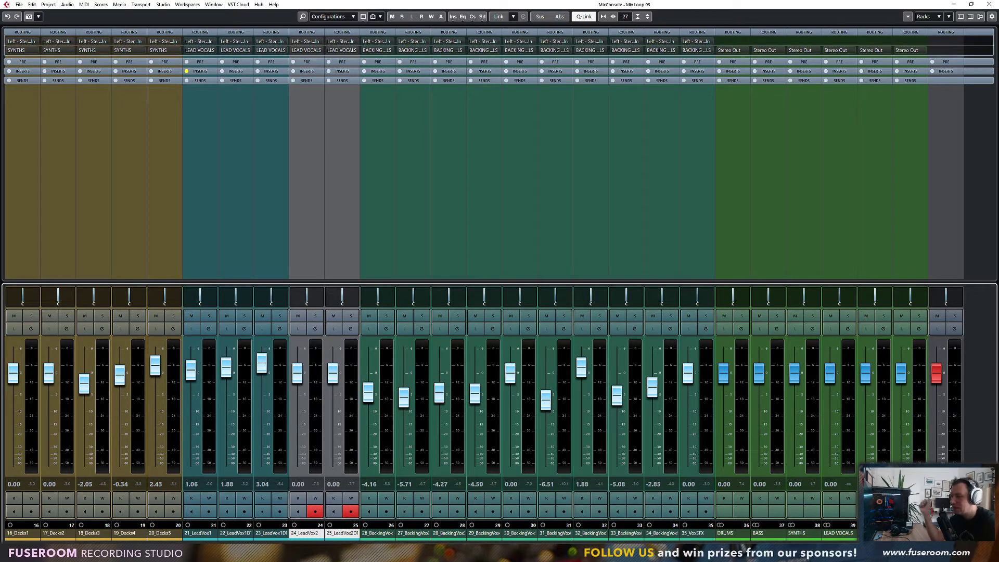
Step: Expand the Inserts and Sends racks for all channels in the MixConsole, and briefly unfold and fold the Pre rack
{"action": "scroll", "coordinate": [773, 529], "scroll_direction": "left", "scroll_amount": 1}
{"action": "scroll", "coordinate": [772, 528], "scroll_direction": "left", "scroll_amount": 5}
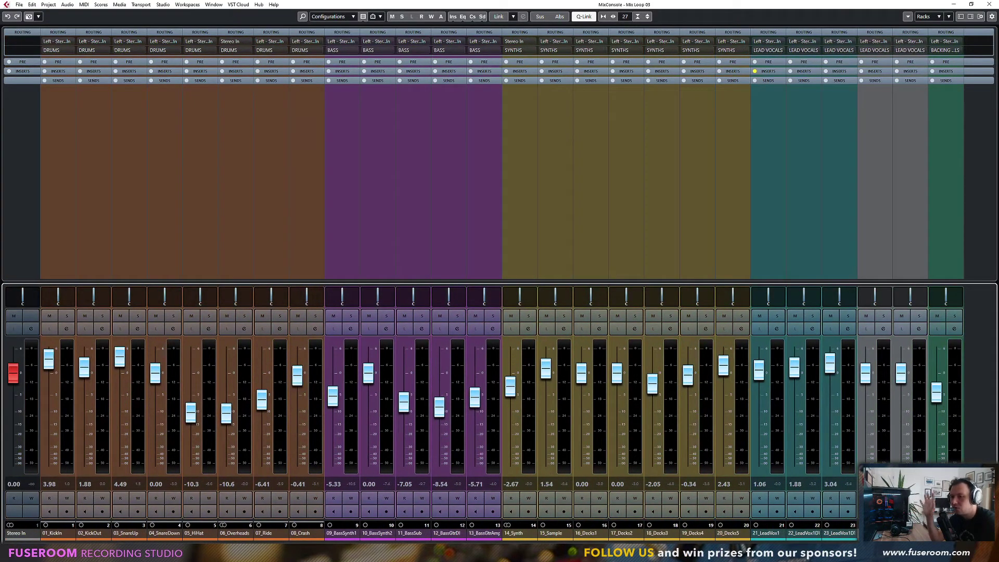
{"action": "mouse_move", "coordinate": [276, 552]}
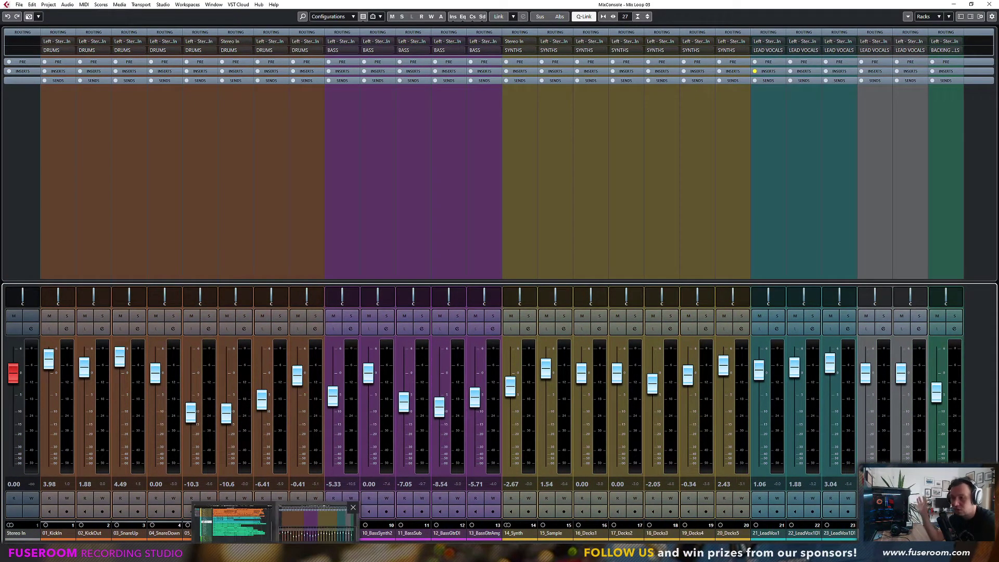
{"action": "scroll", "coordinate": [483, 183], "scroll_direction": "right", "scroll_amount": 16}
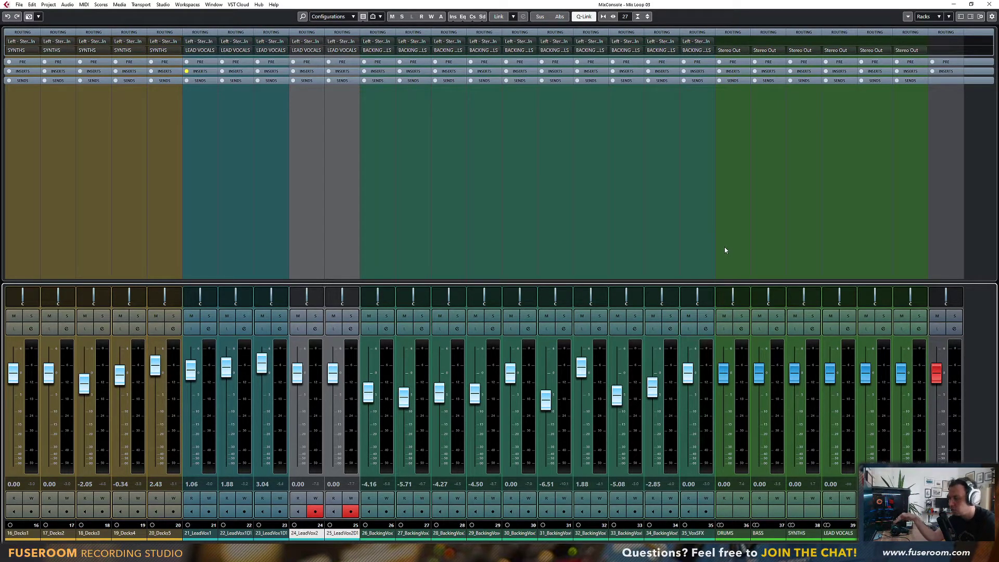
{"action": "left_click", "coordinate": [732, 80]}
{"action": "left_click", "coordinate": [732, 71]}
{"action": "left_click", "coordinate": [732, 62]}
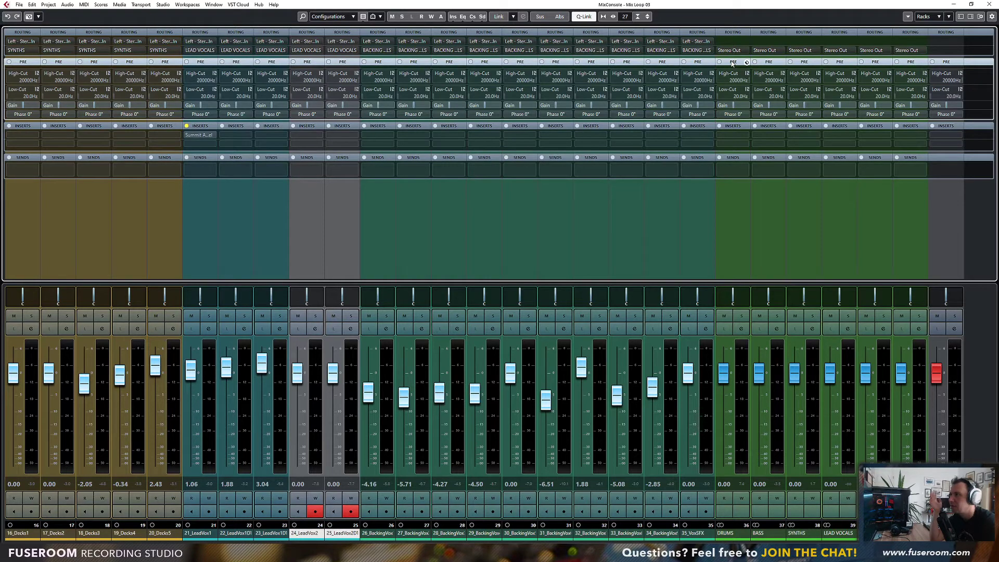
{"action": "left_click", "coordinate": [732, 62]}
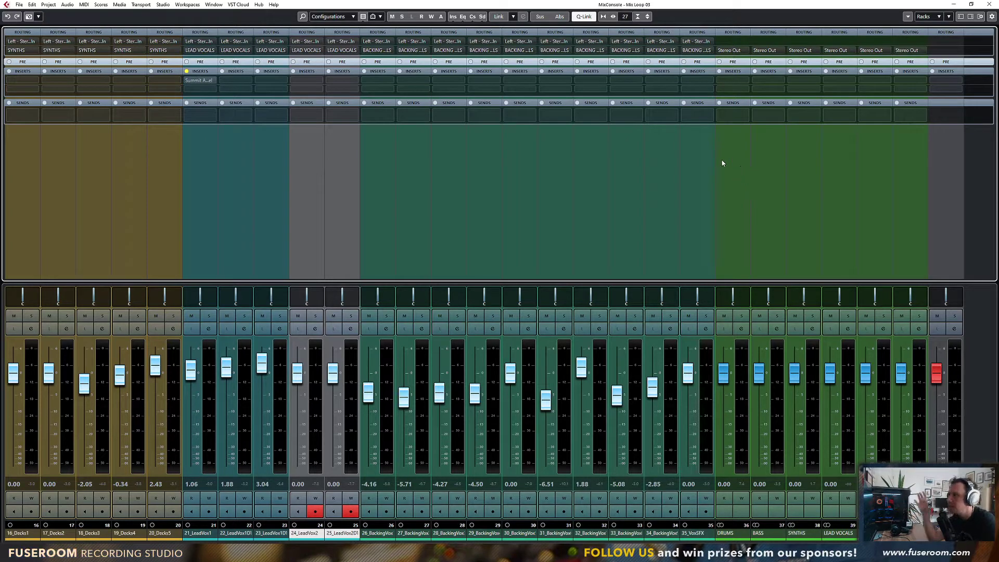
Step: Insert Sonarworks Reference 4 in the second insert slot of Stereo Out and choose the Beyerdynamic DT 880 Pro 250 Ohm calibration profile
{"action": "left_click", "coordinate": [958, 90]}
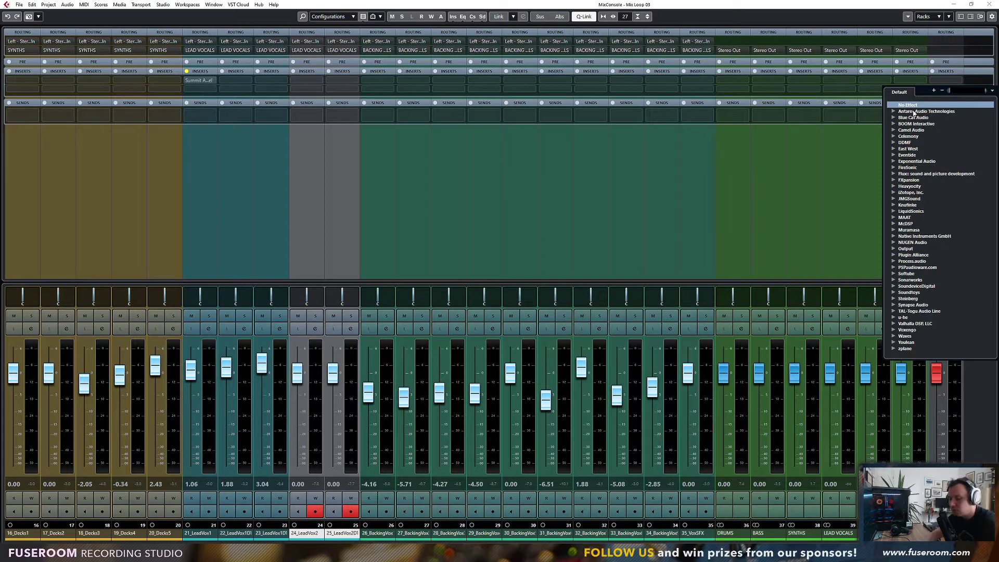
{"action": "type", "text": "sonar"}
{"action": "left_click", "coordinate": [913, 112]}
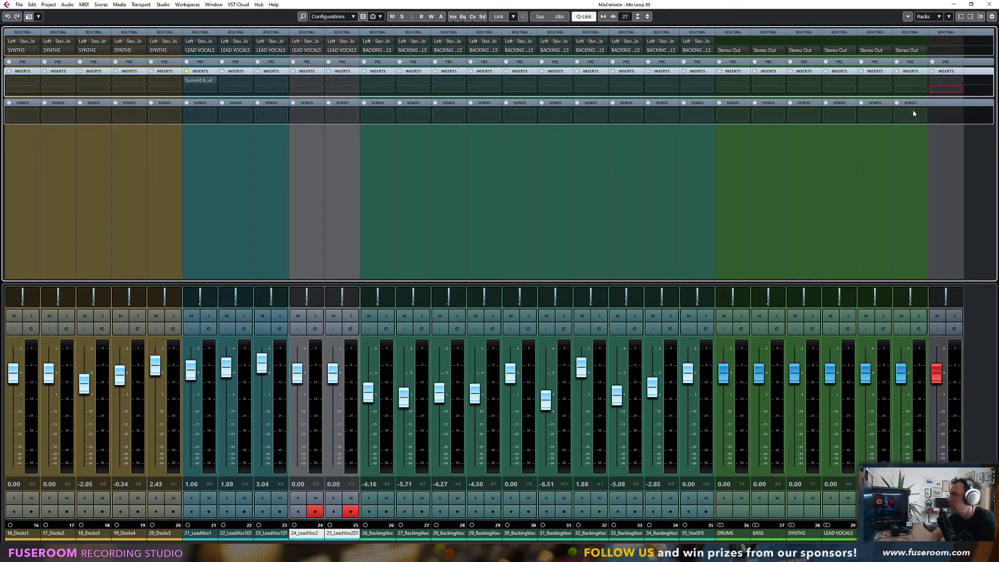
{"action": "left_click_drag", "start_coordinate": [727, 149], "coordinate": [775, 137]}
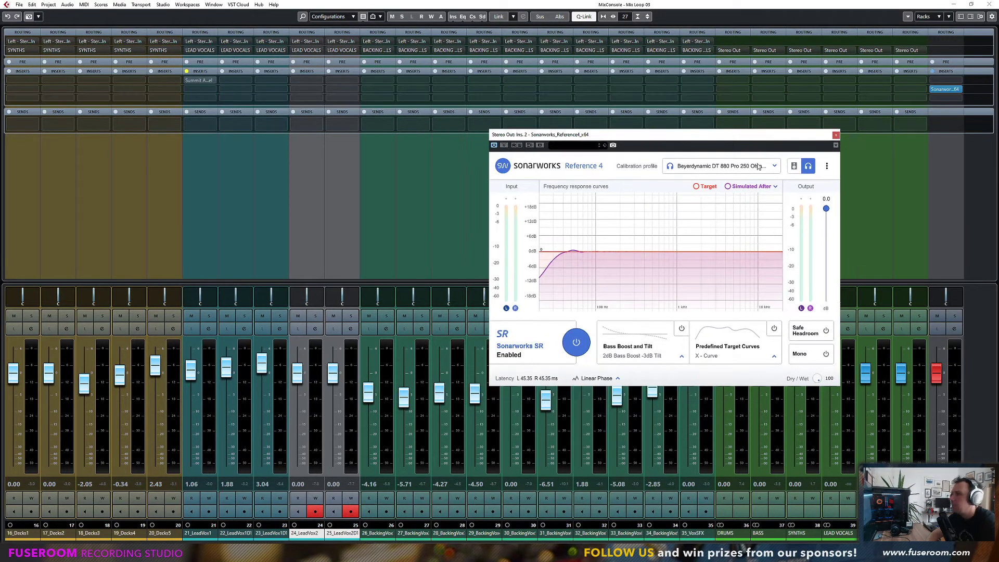
{"action": "left_click", "coordinate": [724, 166]}
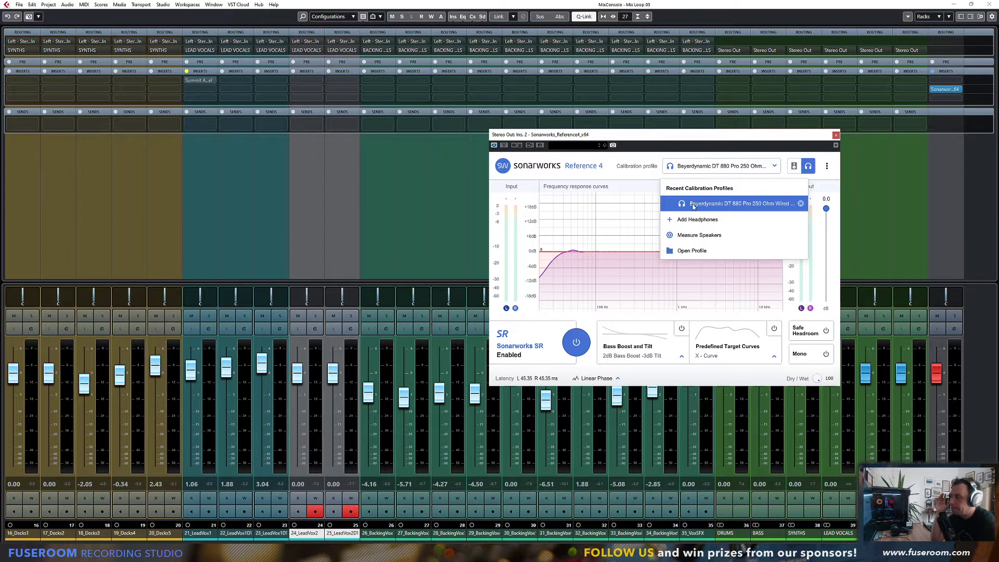
{"action": "left_click", "coordinate": [693, 205]}
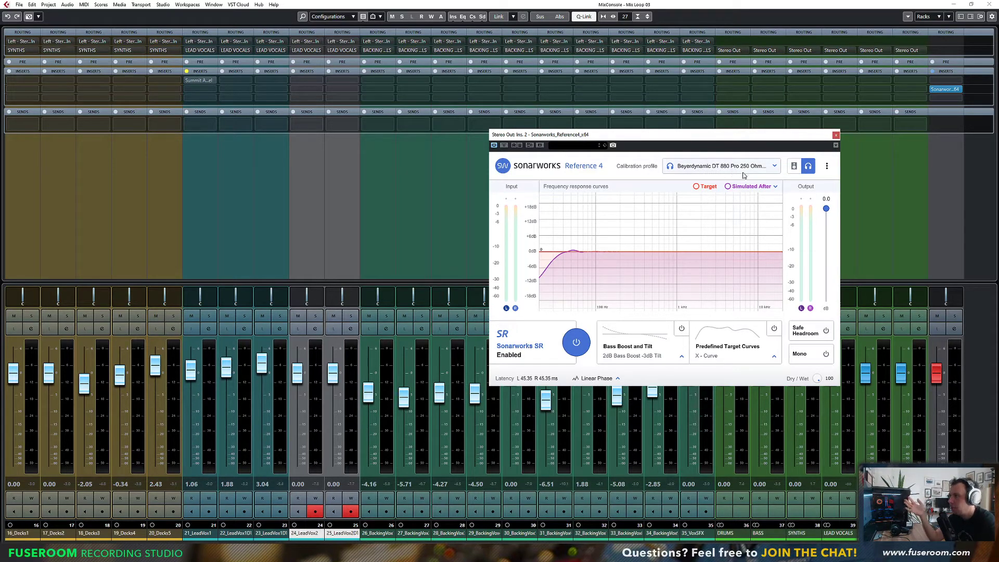
Step: Hide the Simulated After and Target curves in the frequency response graph and display only the Before curve
{"action": "left_click", "coordinate": [775, 187]}
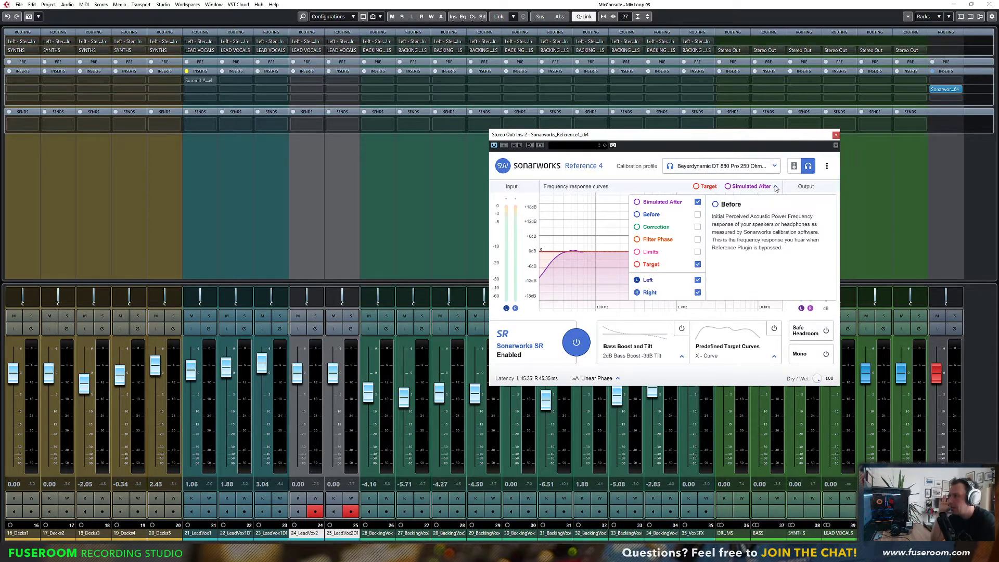
{"action": "left_click", "coordinate": [698, 202]}
{"action": "left_click", "coordinate": [698, 264]}
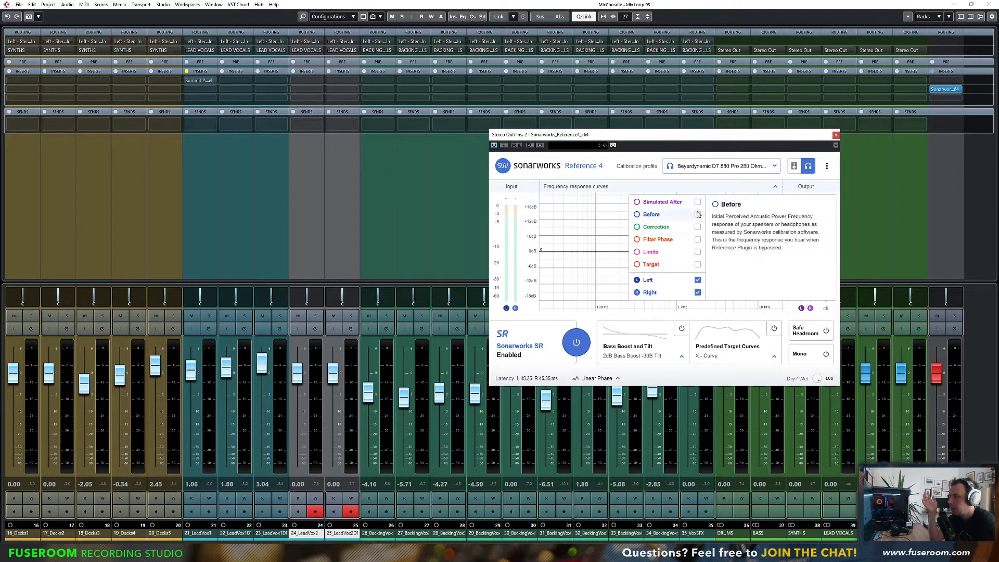
{"action": "left_click", "coordinate": [698, 215]}
{"action": "left_click", "coordinate": [619, 192]}
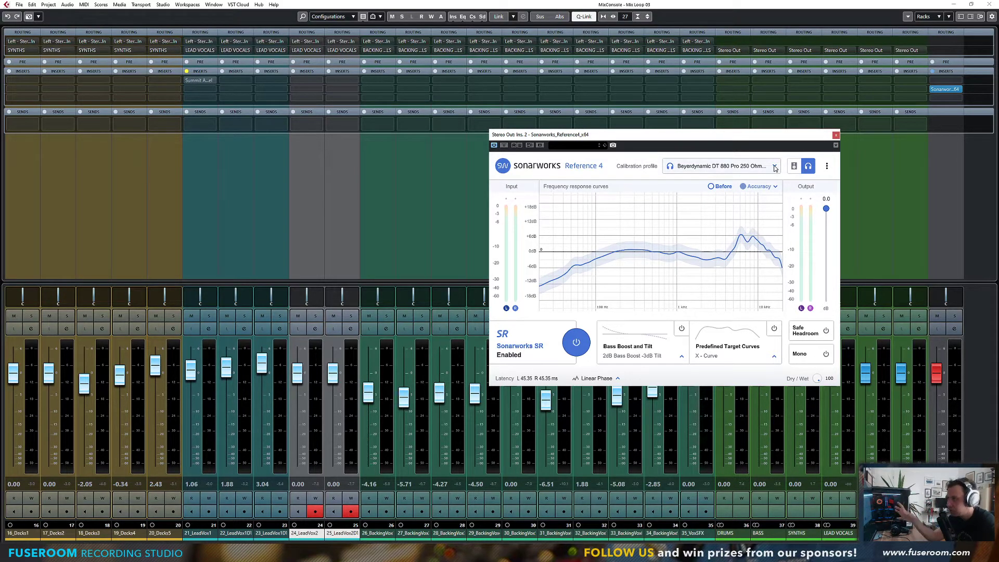
Step: Add the Correction and Simulated After curves to the frequency response graph for comparison with the Before curve
{"action": "left_click", "coordinate": [776, 186]}
{"action": "left_click", "coordinate": [697, 227]}
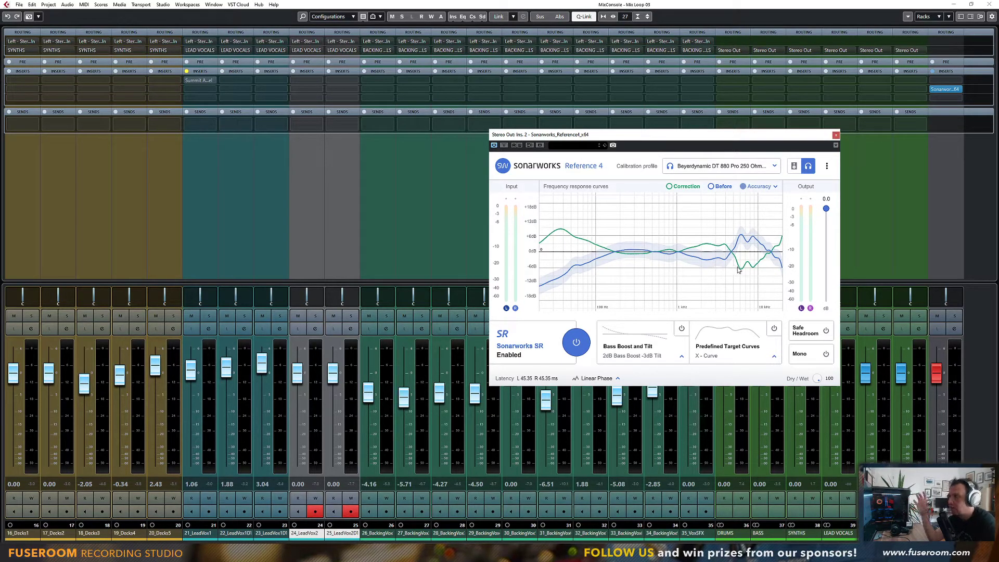
{"action": "left_click", "coordinate": [776, 166]}
{"action": "left_click", "coordinate": [782, 171]}
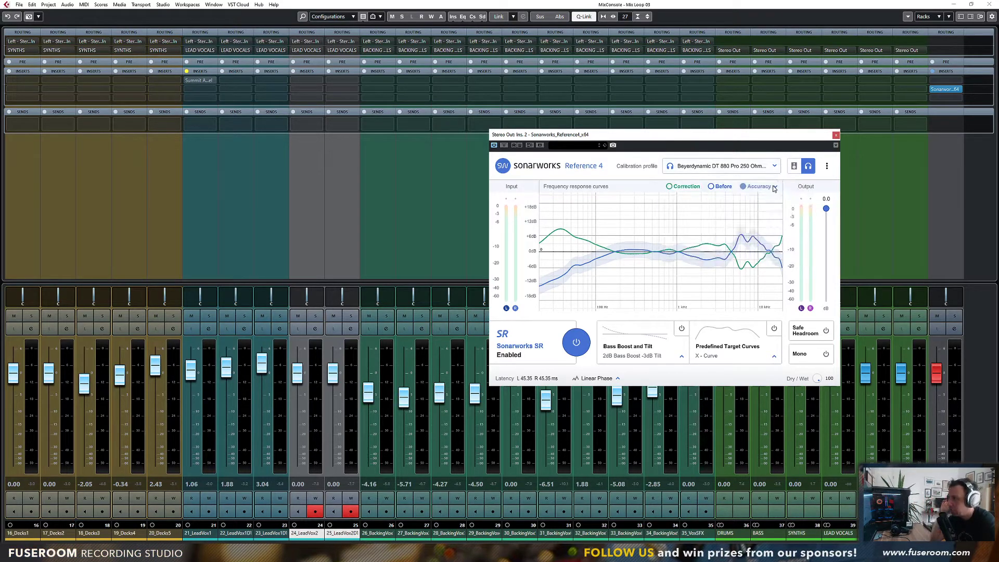
{"action": "left_click", "coordinate": [774, 186]}
{"action": "left_click", "coordinate": [698, 203]}
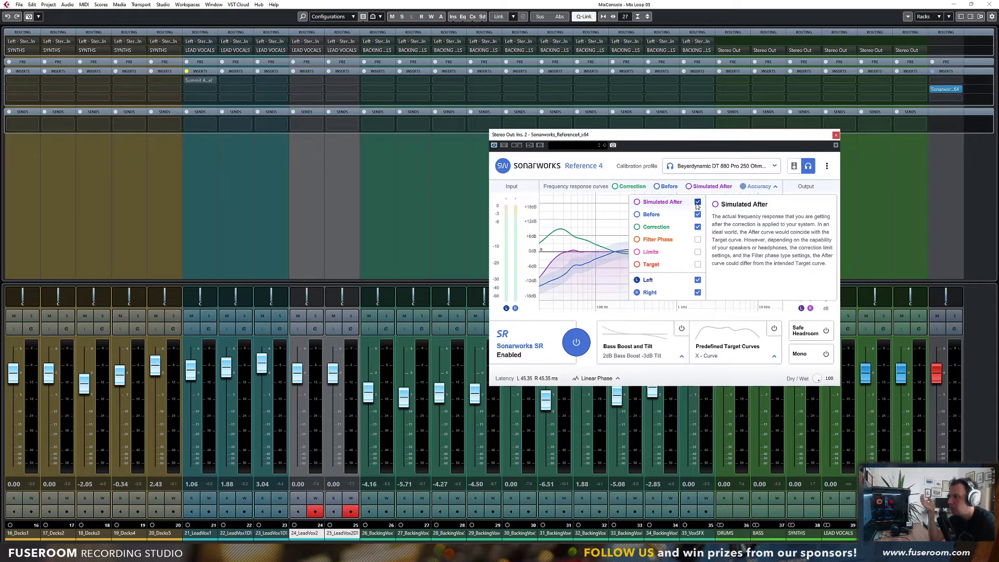
{"action": "left_click", "coordinate": [567, 268]}
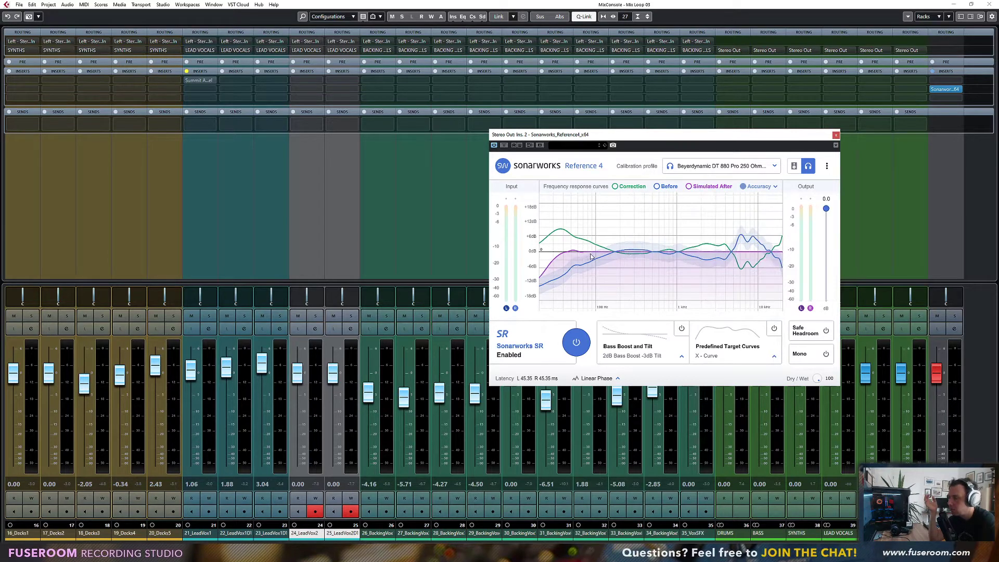
Step: Hide the Before and Correction curves so the frequency response graph shows only the Simulated After curve
{"action": "left_click", "coordinate": [710, 187]}
{"action": "left_click", "coordinate": [702, 189]}
{"action": "left_click", "coordinate": [685, 189]}
{"action": "left_click", "coordinate": [682, 189]}
{"action": "left_click", "coordinate": [730, 187]}
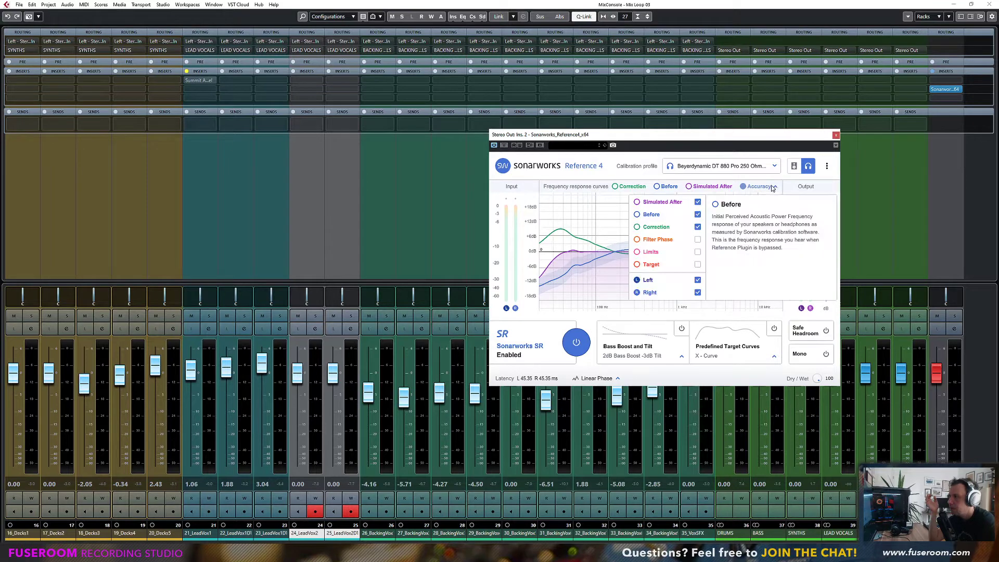
{"action": "left_click", "coordinate": [698, 214]}
{"action": "left_click", "coordinate": [698, 227]}
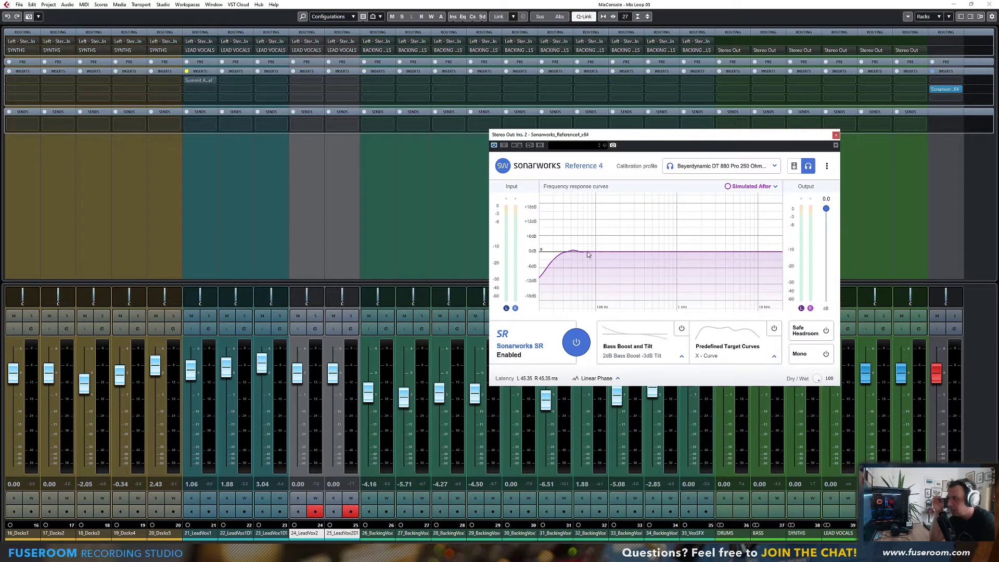
Step: Toggle the Sonarworks SR correction between bypassed and enabled a few times, leaving it enabled
{"action": "left_click", "coordinate": [576, 344]}
{"action": "left_click", "coordinate": [577, 344]}
{"action": "left_click", "coordinate": [576, 346]}
{"action": "left_click", "coordinate": [577, 346]}
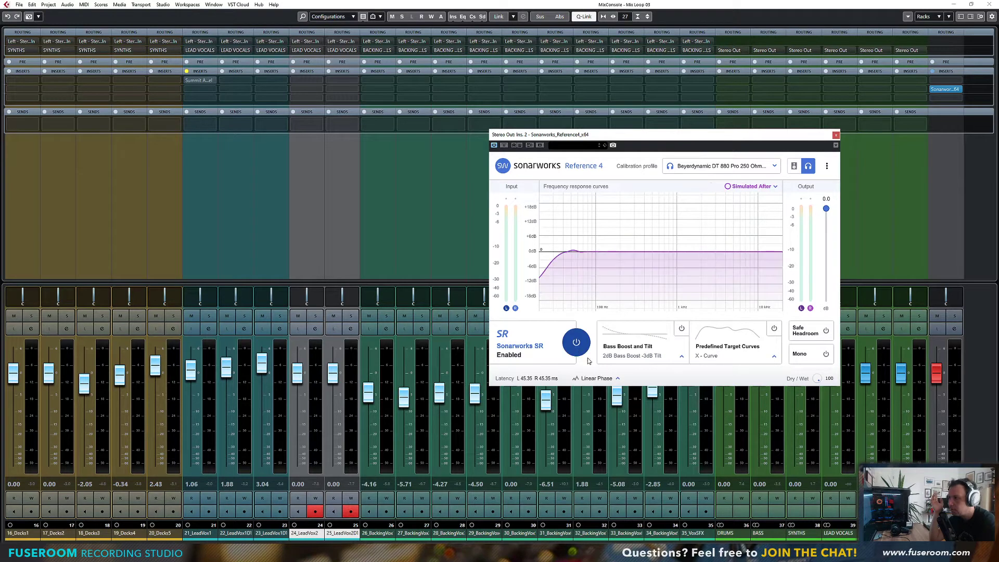
Step: Set the Sonarworks filter type to Zero Latency and try out different Bass Boost and Tilt amounts
{"action": "left_click", "coordinate": [597, 379]}
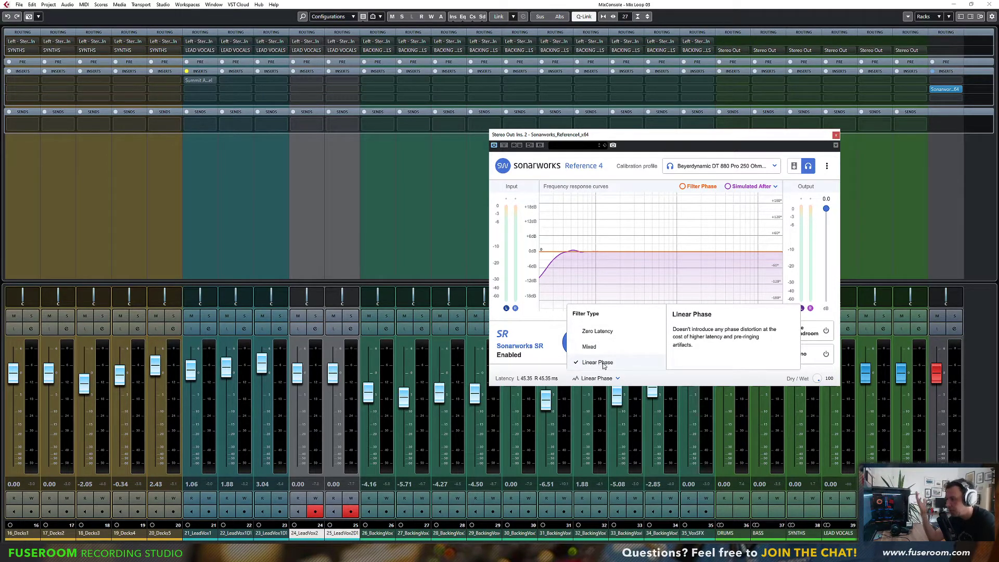
{"action": "left_click", "coordinate": [598, 333]}
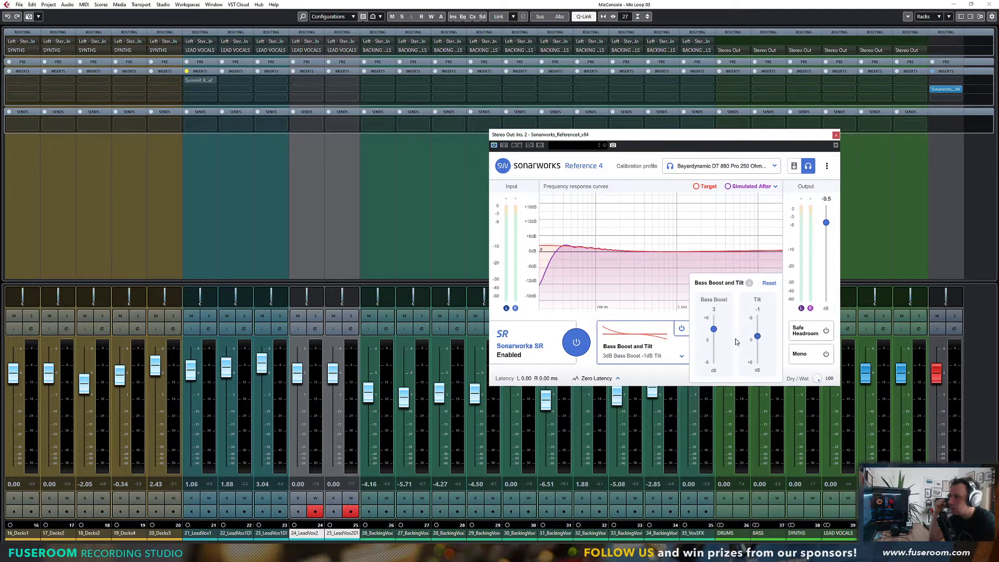
{"action": "left_click_drag", "start_coordinate": [715, 332], "coordinate": [758, 328]}
Step: Go to the Project window, bypass the Sonarworks SR correction and reposition the plug-in window over the arrangement
{"action": "key", "text": "F3"}
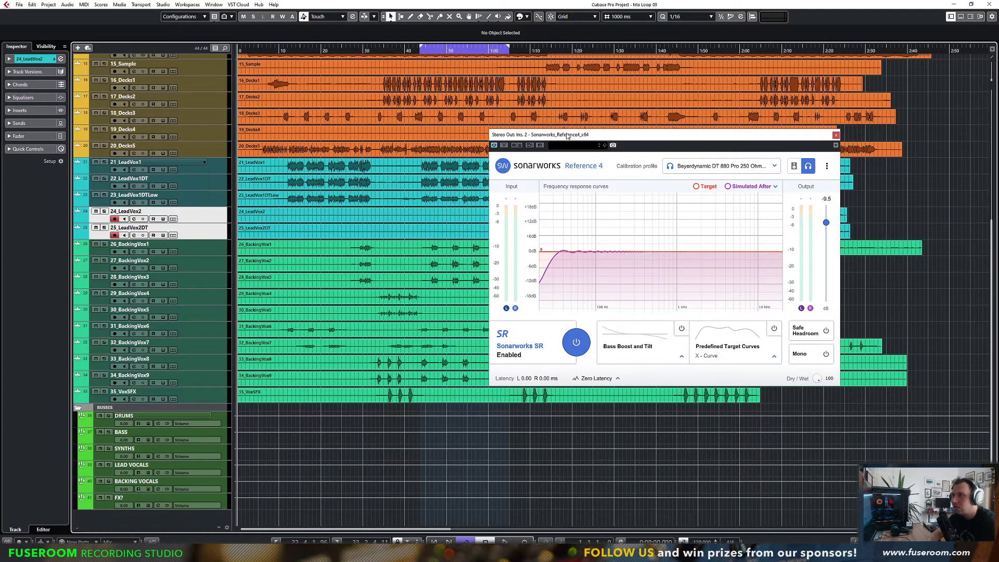
{"action": "left_click_drag", "start_coordinate": [567, 135], "coordinate": [585, 134]}
{"action": "left_click", "coordinate": [594, 339]}
{"action": "left_click", "coordinate": [598, 341]}
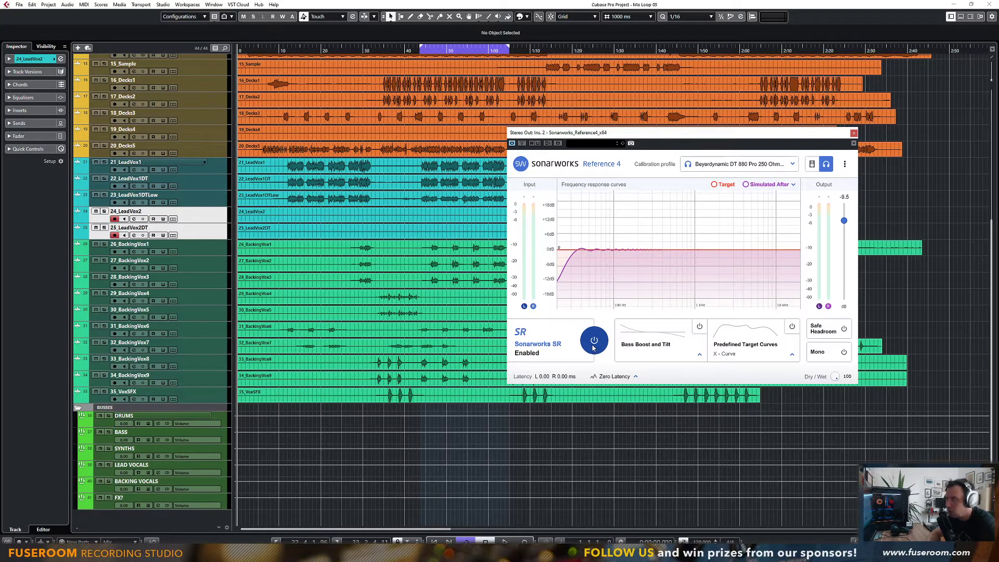
{"action": "left_click", "coordinate": [594, 344]}
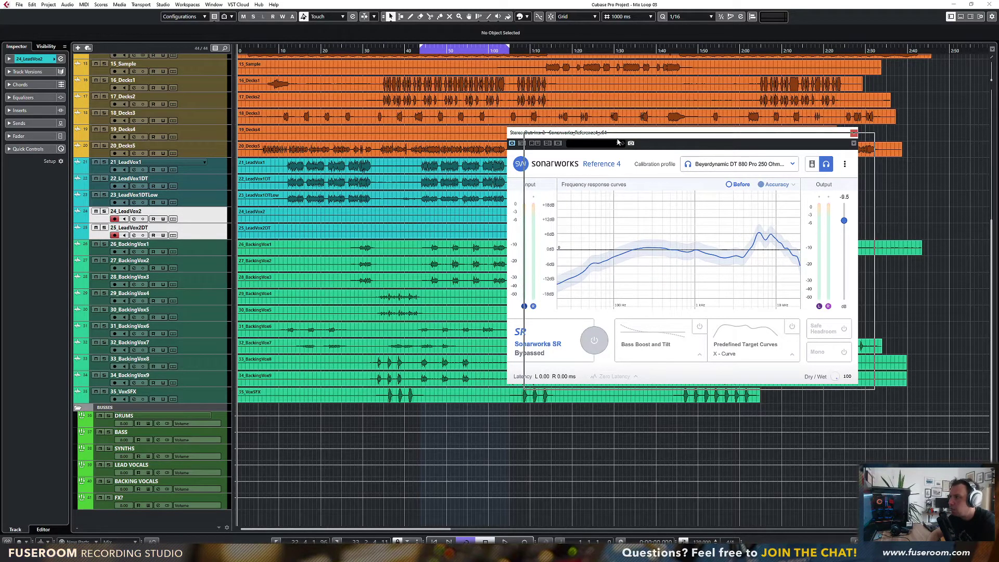
{"action": "left_click_drag", "start_coordinate": [601, 137], "coordinate": [618, 142]}
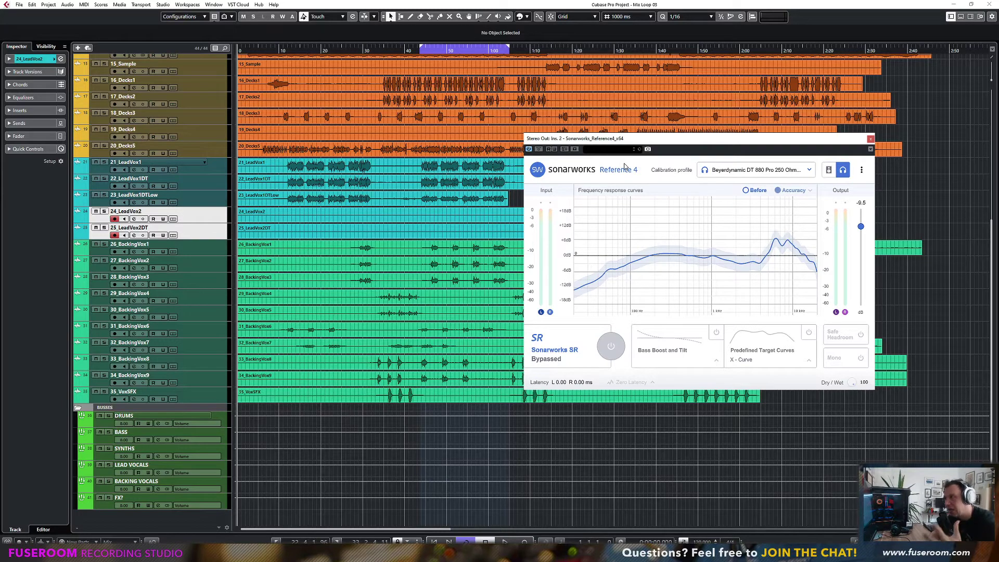
Step: Play the song from the start of the loop range and compare the sound with the Sonarworks SR correction bypassed and enabled
{"action": "key", "text": "space"}
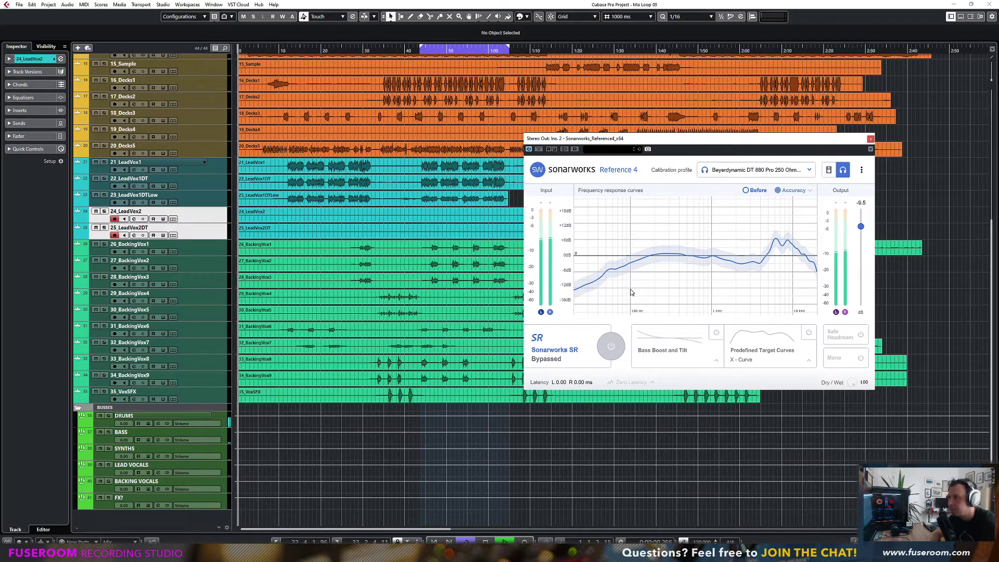
{"action": "left_click", "coordinate": [423, 51]}
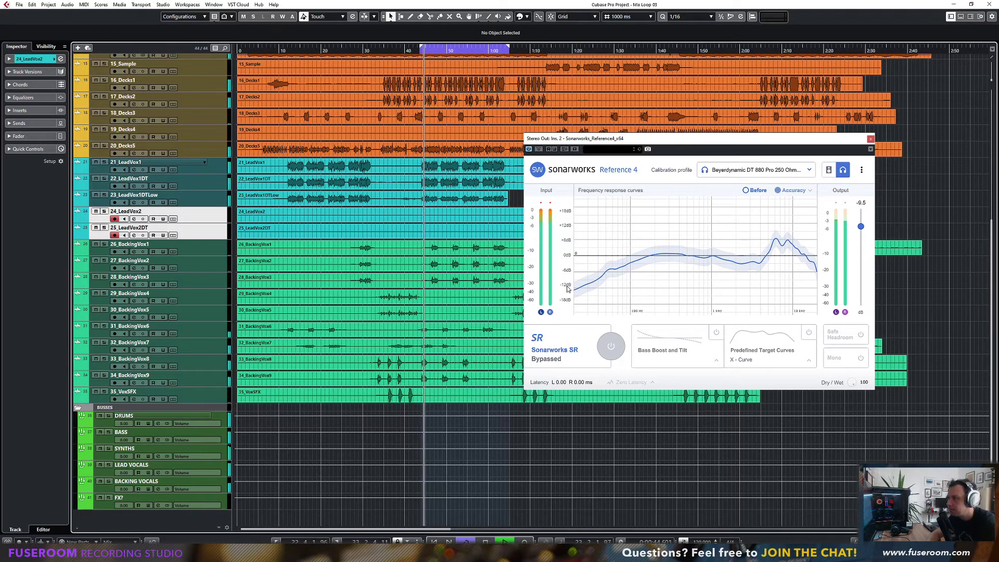
{"action": "left_click", "coordinate": [611, 346]}
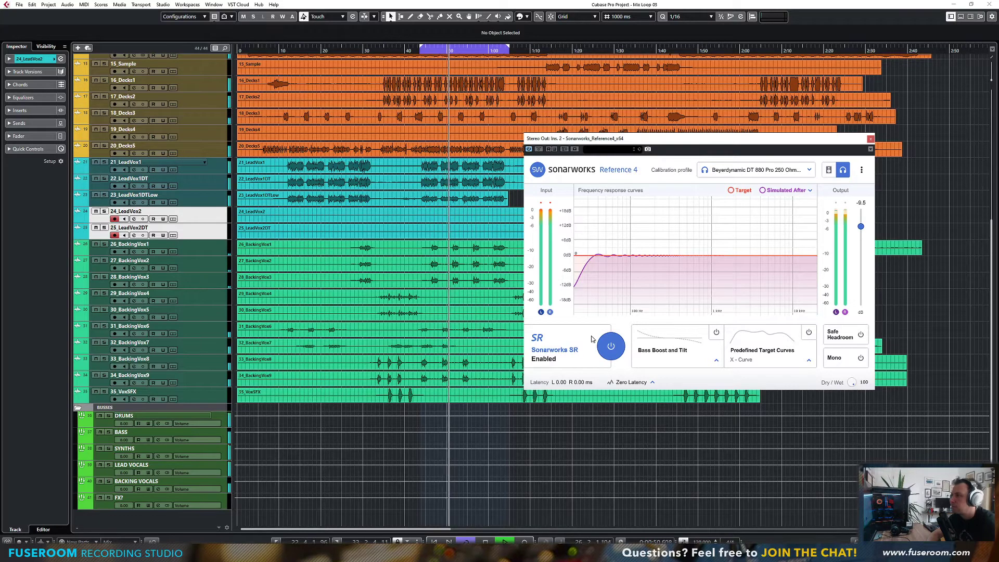
{"action": "left_click", "coordinate": [608, 348]}
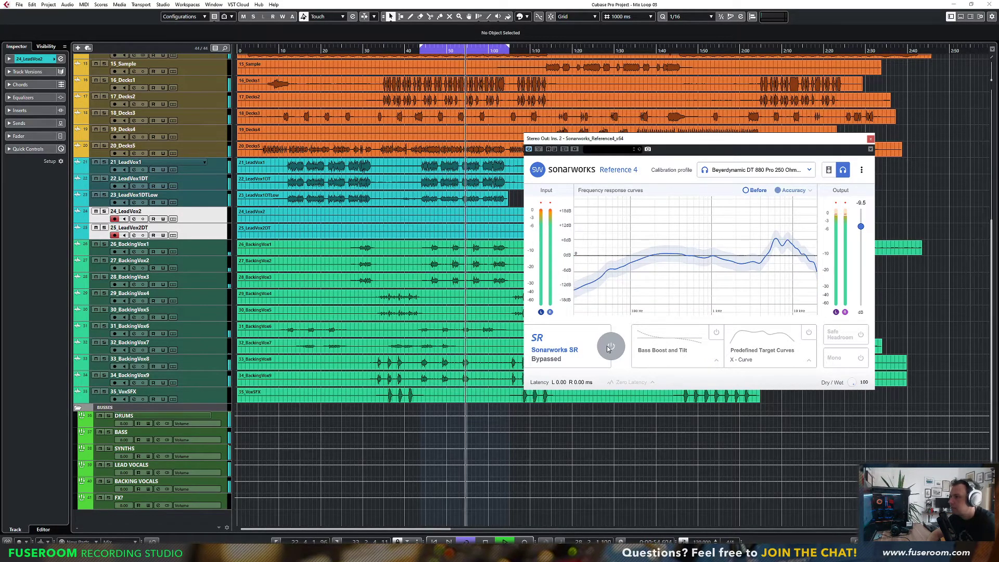
{"action": "left_click", "coordinate": [611, 347]}
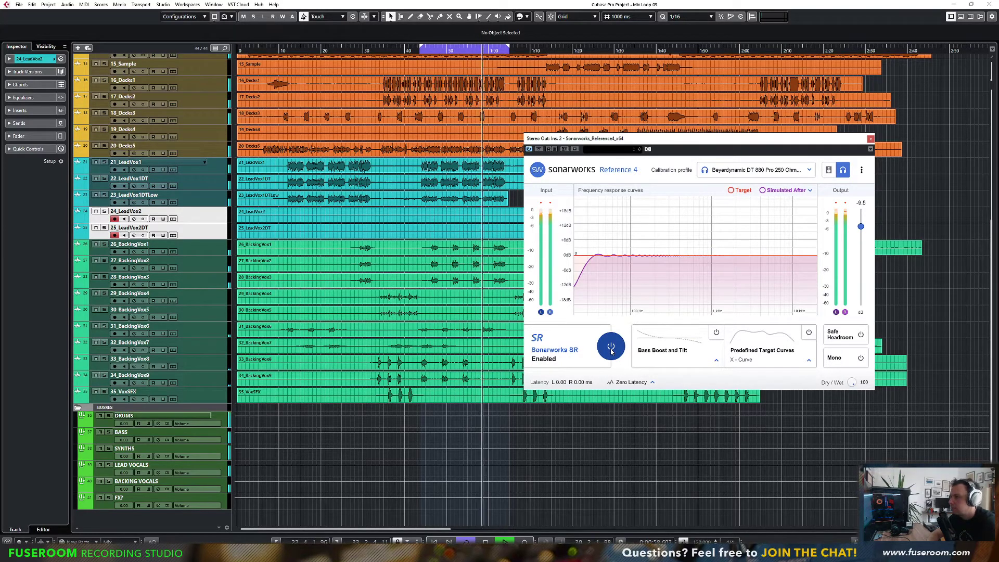
Step: During playback, audition the X-Curve target, and try Bass Boost and Tilt with 6 dB Bass Boost and -6 dB Tilt
{"action": "left_click", "coordinate": [787, 339]}
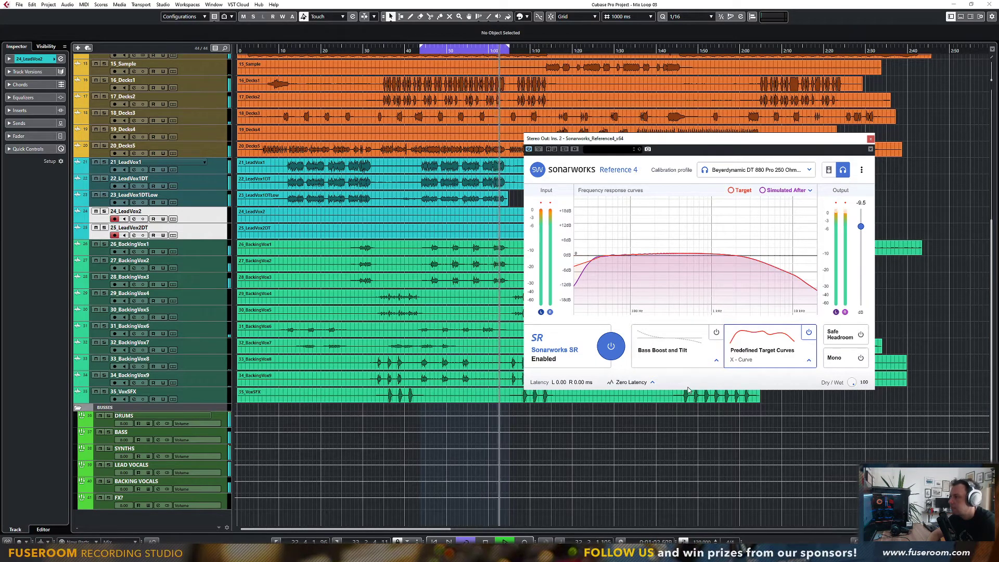
{"action": "left_click", "coordinate": [717, 333]}
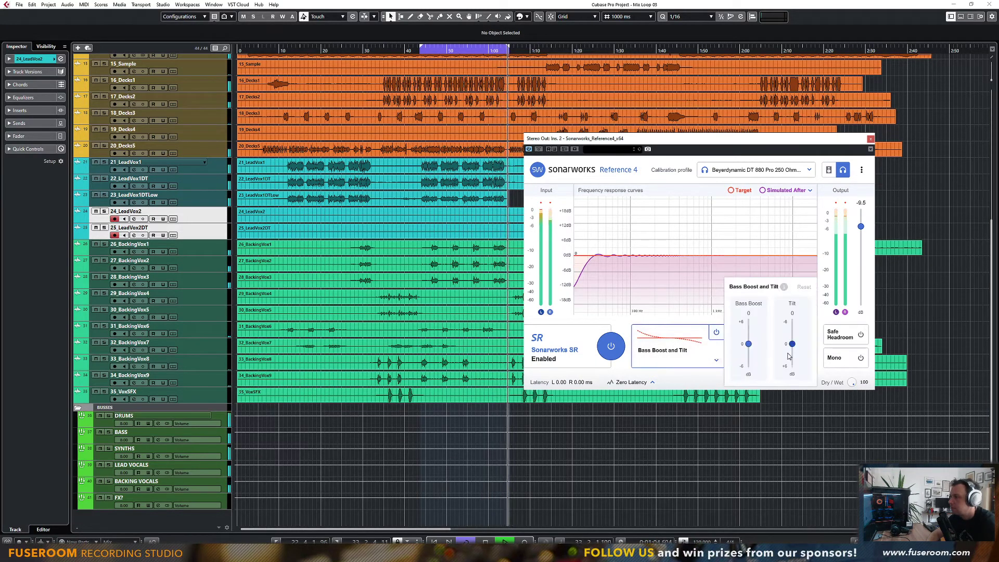
{"action": "left_click_drag", "start_coordinate": [792, 344], "coordinate": [791, 302]}
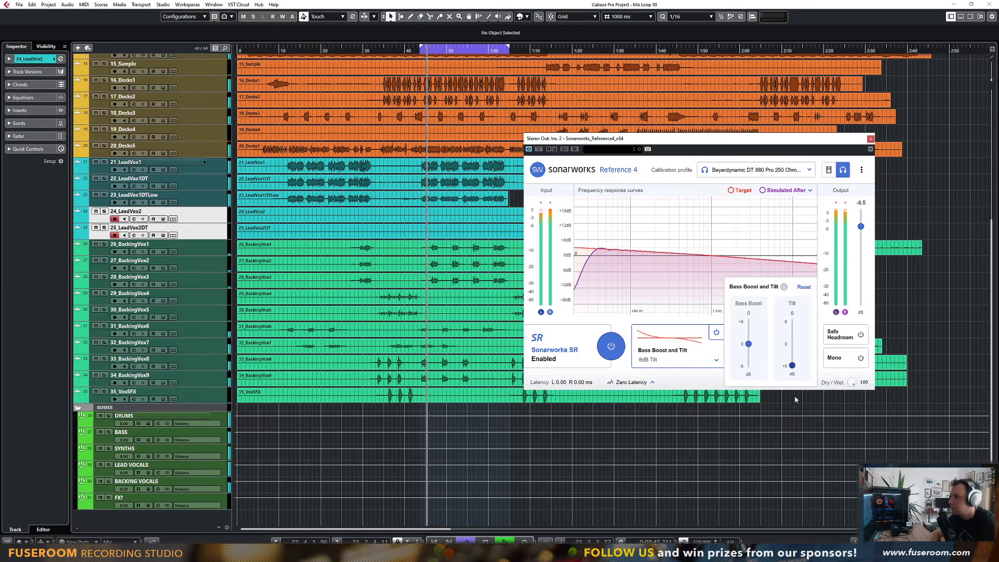
{"action": "left_click_drag", "start_coordinate": [792, 322], "coordinate": [748, 323]}
{"action": "left_click_drag", "start_coordinate": [792, 347], "coordinate": [790, 316]}
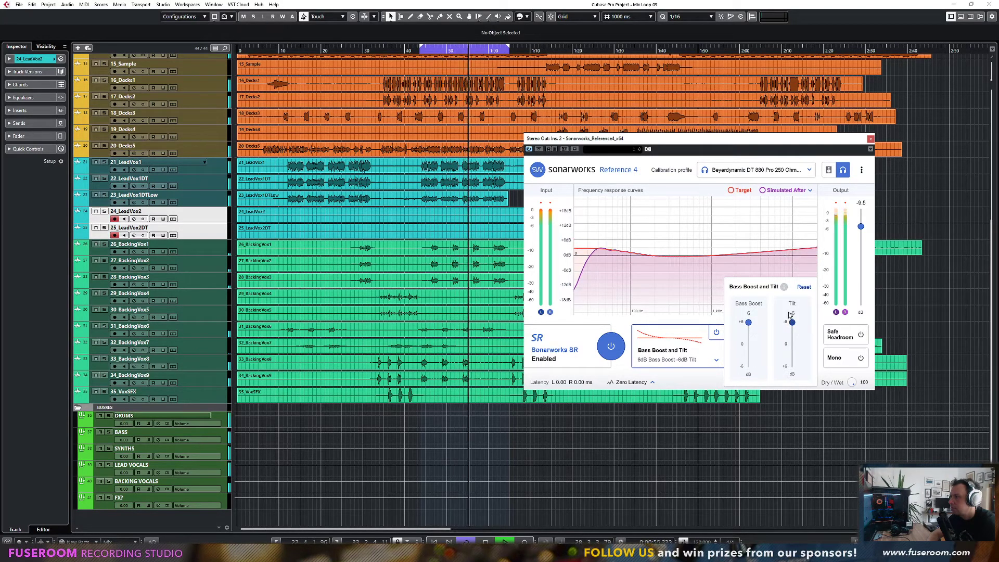
Step: Stop playback, reset Bass Boost and Tilt to 0 dB, and bypass the Sonarworks SR correction
{"action": "key", "text": "space"}
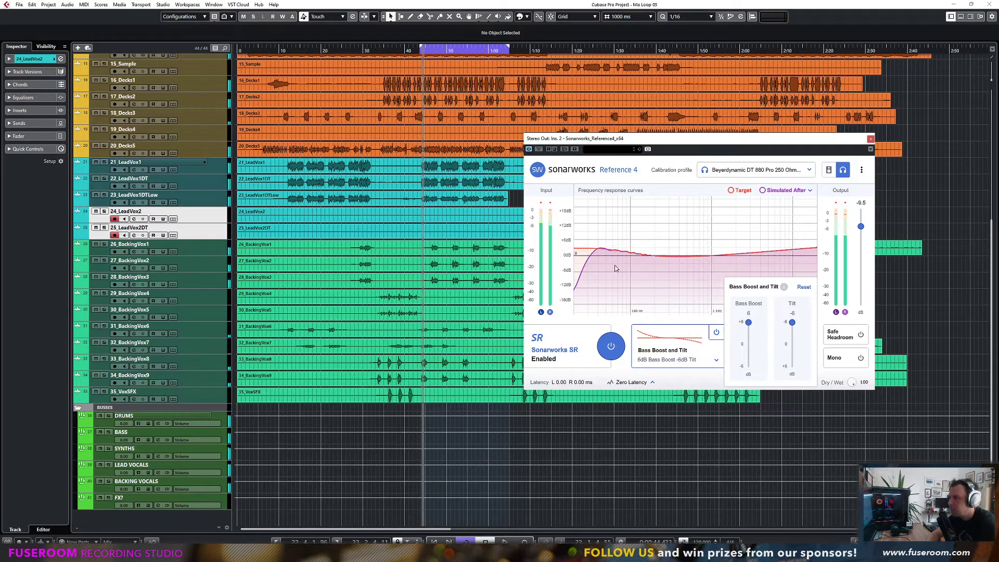
{"action": "left_click_drag", "start_coordinate": [749, 323], "coordinate": [792, 344]}
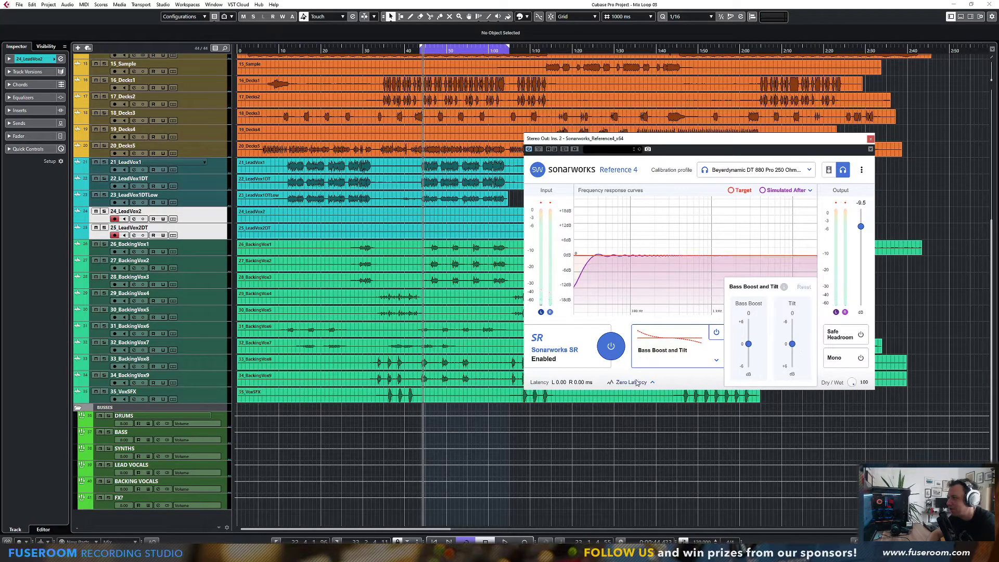
{"action": "left_click", "coordinate": [671, 384]}
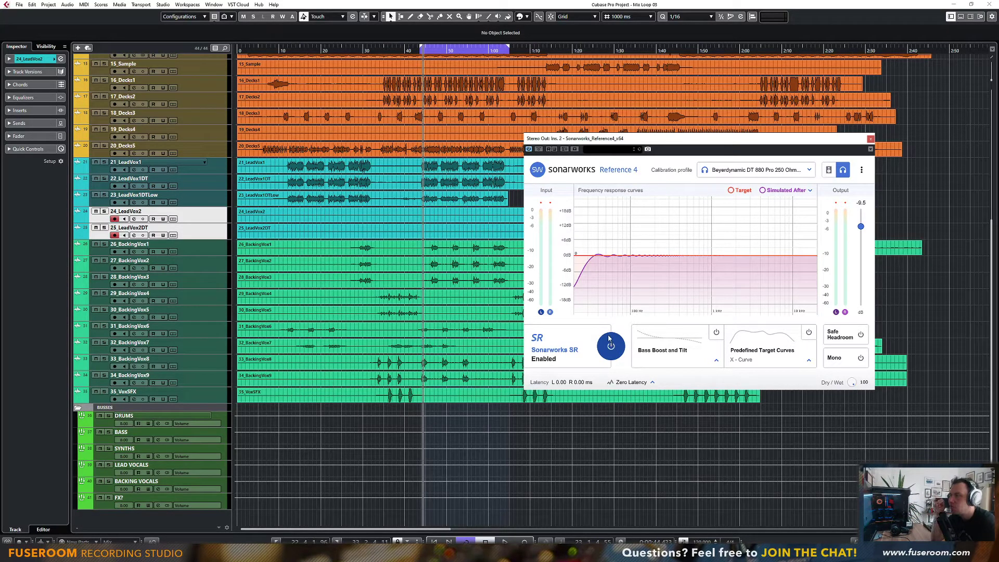
{"action": "left_click", "coordinate": [613, 344]}
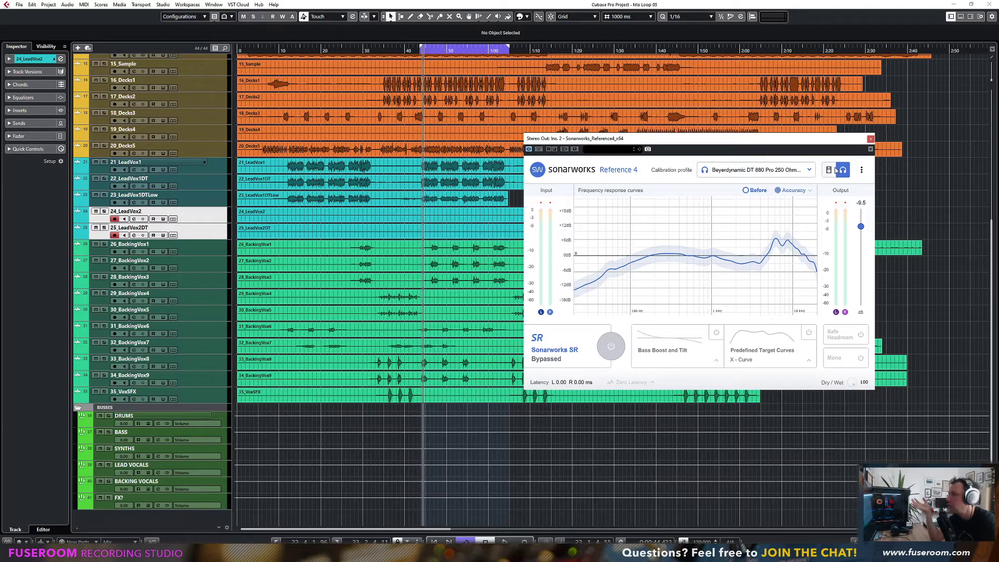
Step: Close the Sonarworks window and remove the Sonarworks plug-in from the Stereo Out inserts in the MixConsole
{"action": "left_click", "coordinate": [871, 138]}
{"action": "key", "text": "F3"}
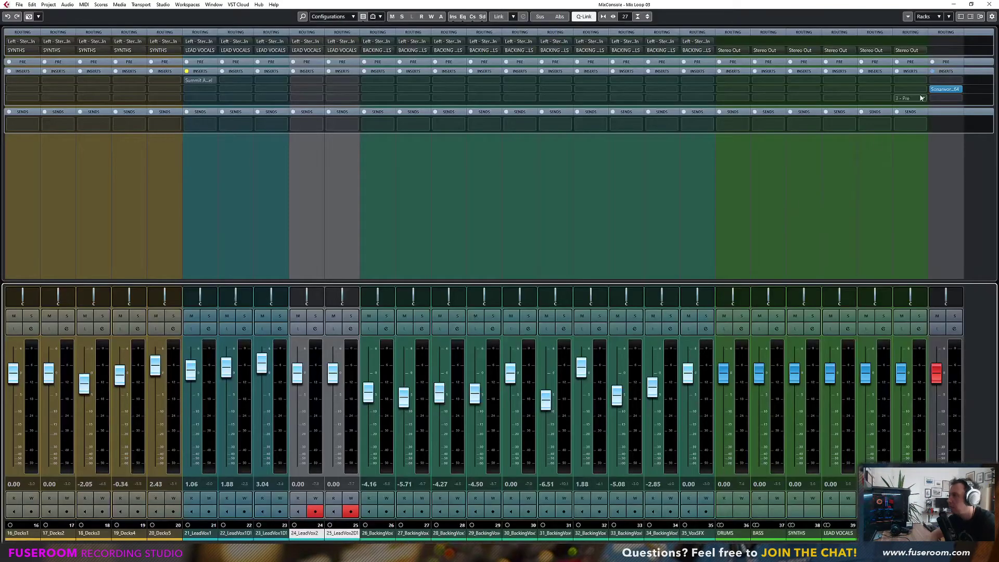
{"action": "left_click", "coordinate": [960, 89]}
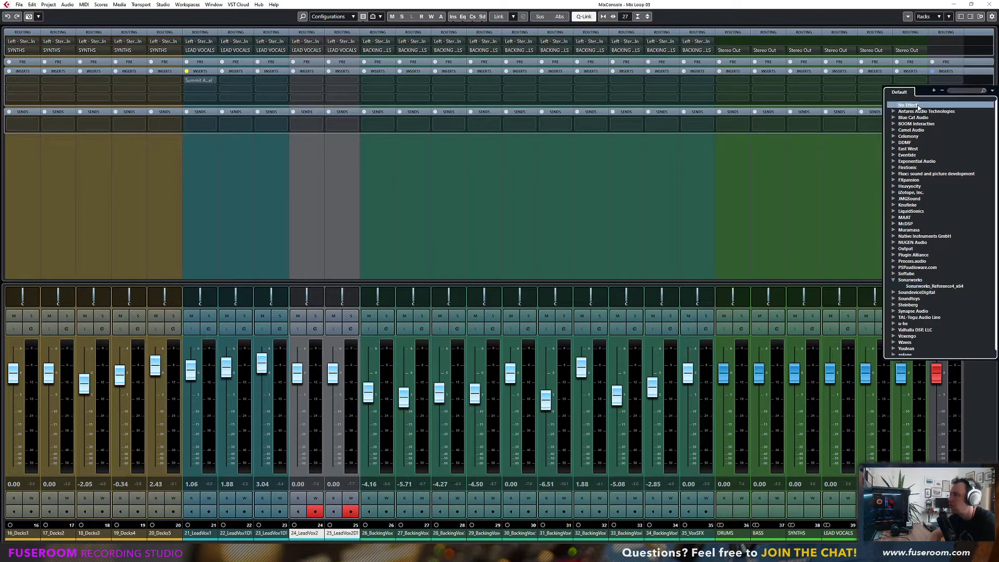
{"action": "left_click", "coordinate": [919, 106]}
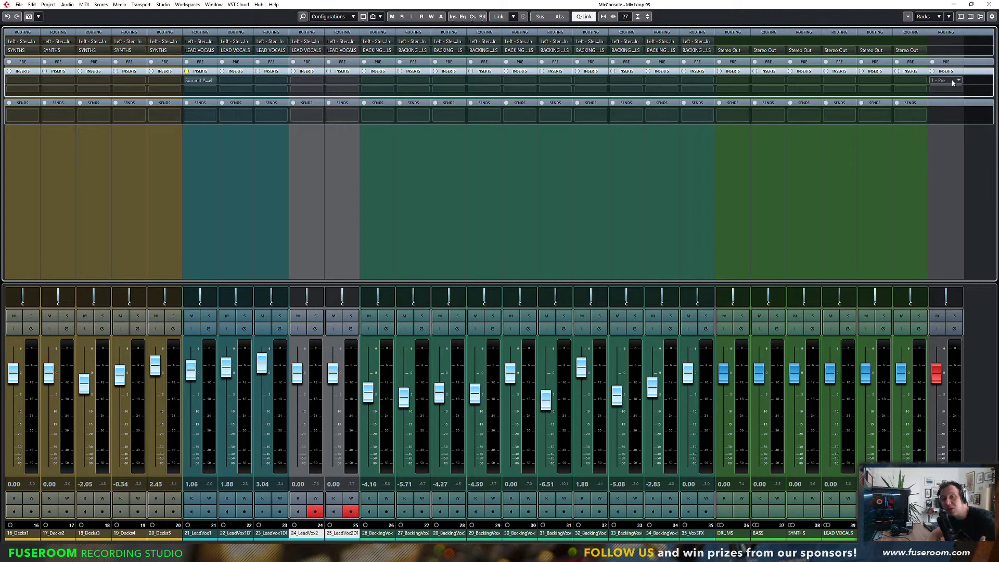
{"action": "key", "text": "F3"}
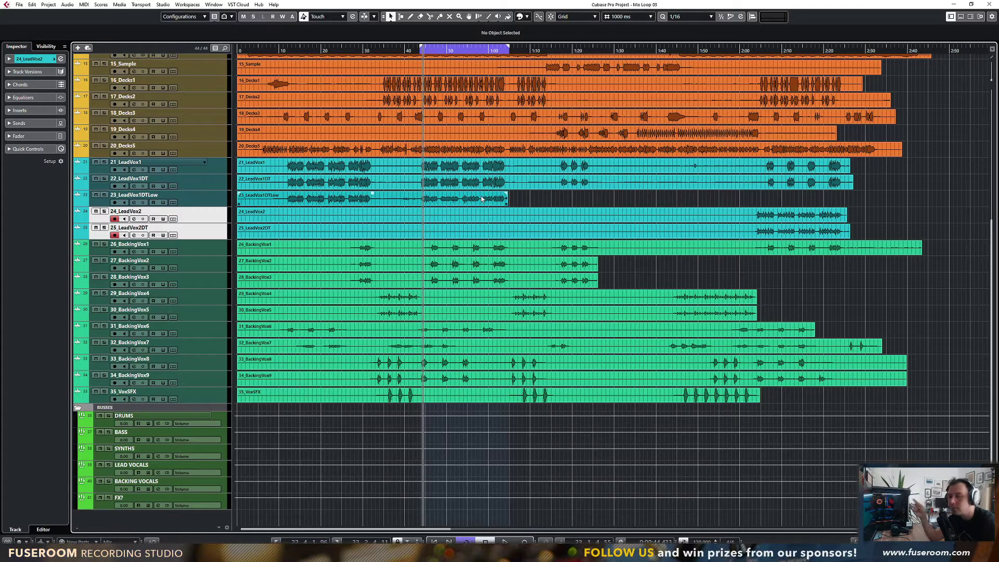
{"action": "scroll", "coordinate": [397, 215], "scroll_direction": "up", "scroll_amount": 10}
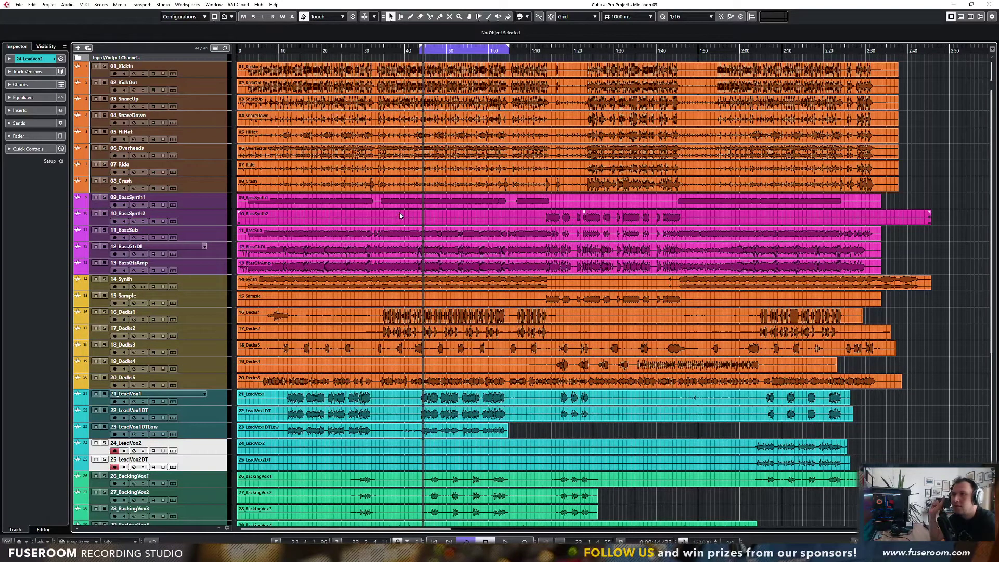
Step: With Q-Link off in the MixConsole, reset the faders of 01_KickIn, 02_KickOut, 03_SnareUp, 04_SnareDown and 14_Synth to 0 dB
{"action": "key", "text": "F3"}
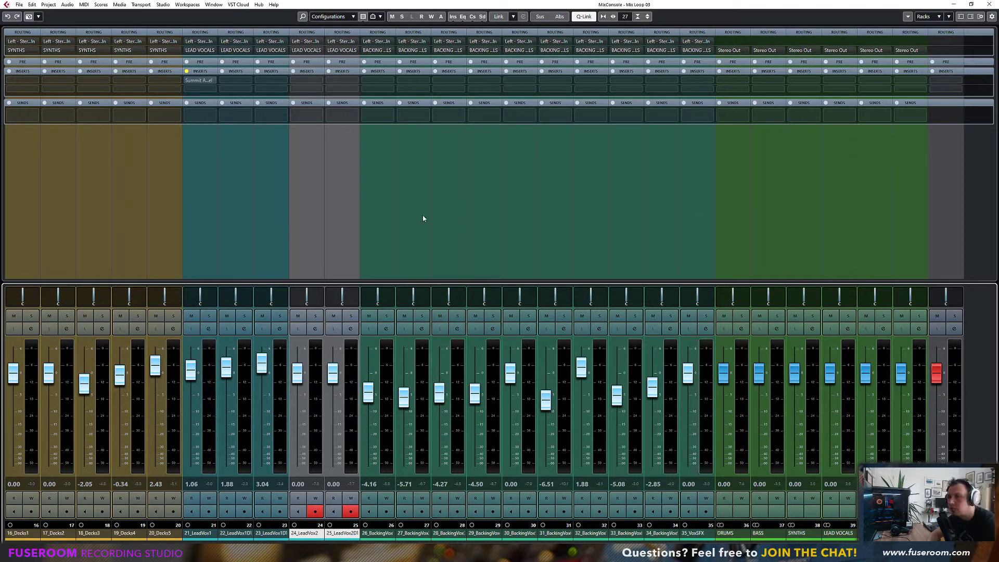
{"action": "left_click", "coordinate": [584, 16]}
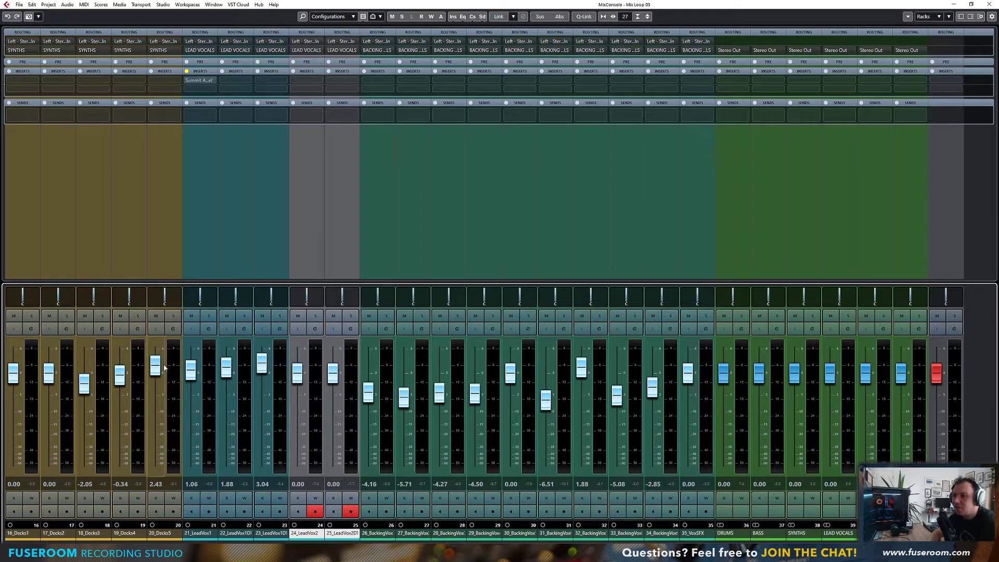
{"action": "left_click", "coordinate": [86, 547]}
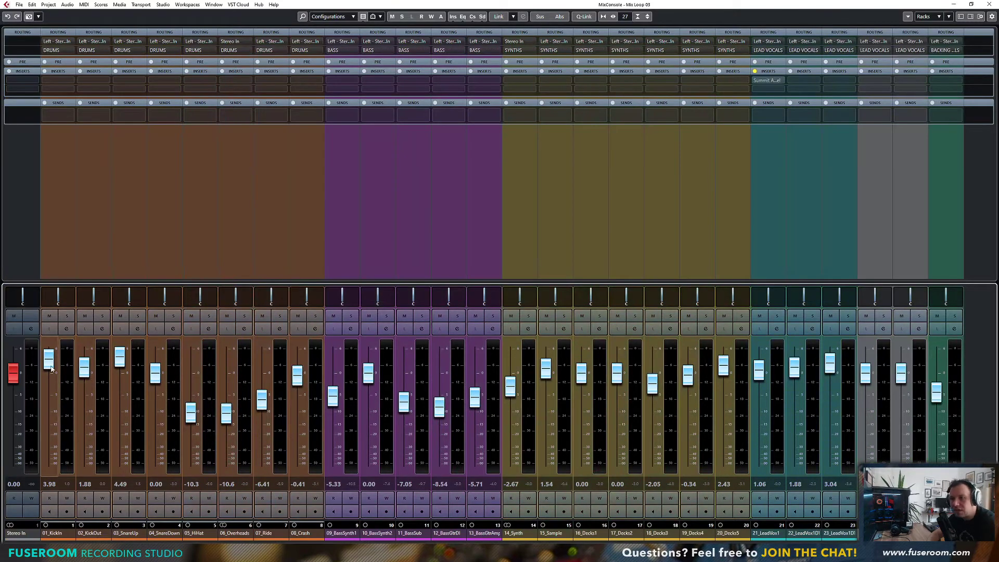
{"action": "left_click", "coordinate": [49, 359], "text": "ctrl"}
{"action": "left_click", "coordinate": [84, 367], "text": "ctrl"}
{"action": "left_click", "coordinate": [119, 357], "text": "ctrl"}
{"action": "left_click", "coordinate": [155, 373], "text": "ctrl"}
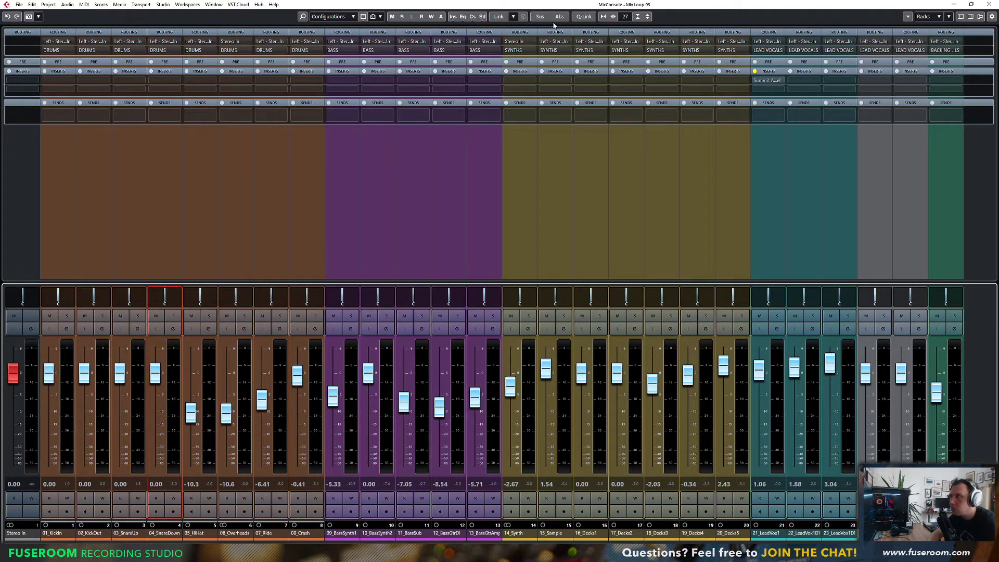
{"action": "left_click", "coordinate": [510, 394], "text": "ctrl"}
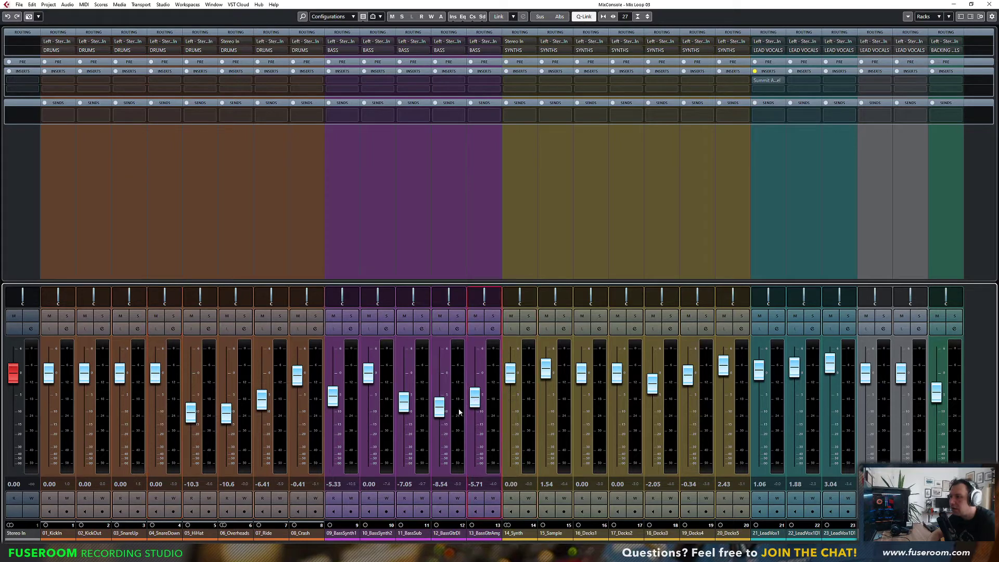
Step: Select channels 01_KickIn through 13_BassGtrAmp and reset the remaining drum and bass faders, 05_HiHat to 13_BassGtrAmp, to 0 dB
{"action": "left_click", "coordinate": [58, 533]}
{"action": "left_click", "coordinate": [483, 514], "text": "shift"}
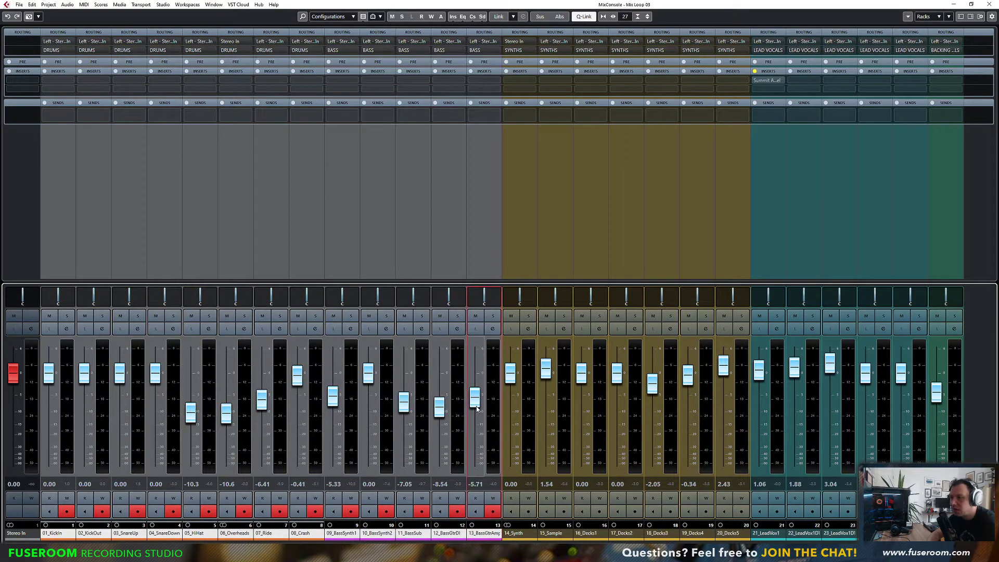
{"action": "left_click", "coordinate": [440, 408], "text": "ctrl"}
{"action": "left_click", "coordinate": [368, 350], "text": "ctrl"}
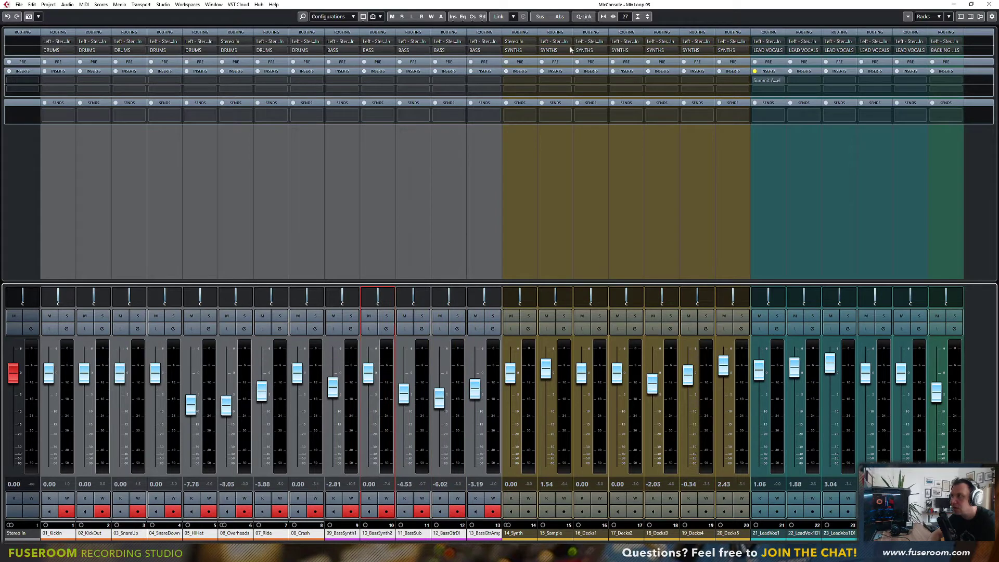
{"action": "left_click", "coordinate": [474, 388], "text": "ctrl"}
{"action": "left_click", "coordinate": [439, 398], "text": "ctrl"}
{"action": "left_click", "coordinate": [404, 394], "text": "ctrl"}
{"action": "left_click", "coordinate": [333, 386], "text": "ctrl"}
{"action": "left_click", "coordinate": [263, 389]}
{"action": "left_click", "coordinate": [263, 389], "text": "ctrl"}
{"action": "left_click", "coordinate": [227, 405], "text": "ctrl"}
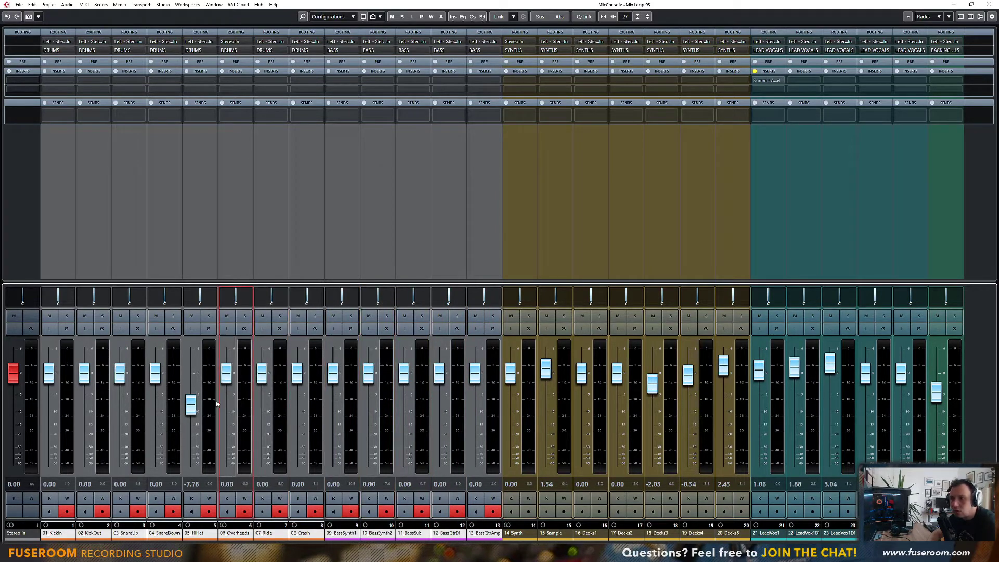
{"action": "left_click", "coordinate": [190, 405], "text": "ctrl"}
Step: Reset the faders of the synth, sample and deck channels, 14_Synth through 20_Decks5, to 0 dB
{"action": "left_click", "coordinate": [510, 372], "text": "ctrl"}
{"action": "left_click", "coordinate": [546, 369], "text": "ctrl"}
{"action": "left_click", "coordinate": [582, 372], "text": "ctrl"}
{"action": "left_click", "coordinate": [617, 372], "text": "ctrl"}
{"action": "left_click", "coordinate": [652, 384], "text": "ctrl"}
{"action": "left_click", "coordinate": [688, 375], "text": "ctrl"}
{"action": "left_click", "coordinate": [723, 365], "text": "ctrl"}
Step: Reset the lead and backing vocal faders from 21_LeadVox1 through 32_BackingVox7 to 0 dB
{"action": "scroll", "coordinate": [500, 375], "scroll_direction": "right", "scroll_amount": 3}
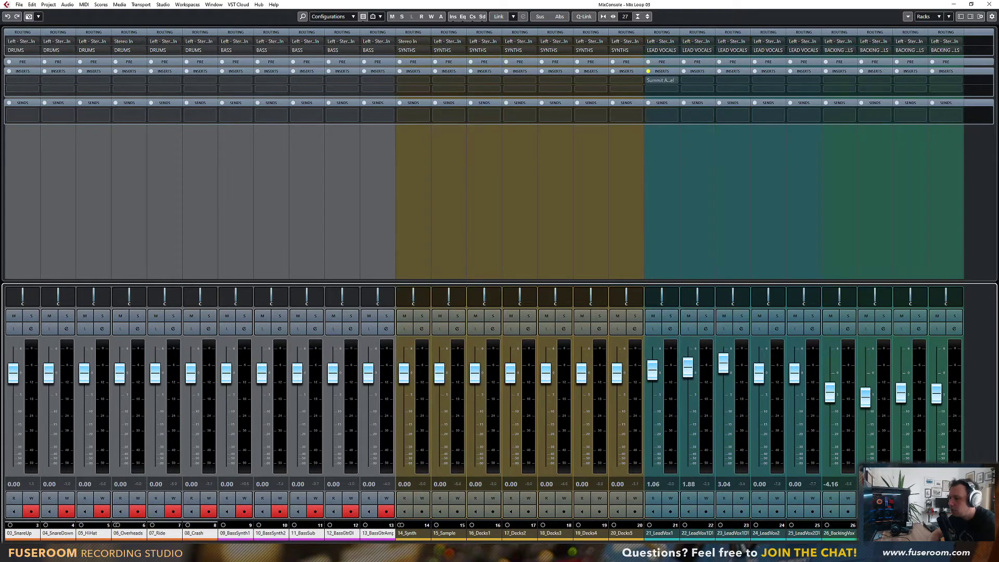
{"action": "left_click", "coordinate": [440, 368], "text": "ctrl"}
{"action": "left_click", "coordinate": [476, 366], "text": "ctrl"}
{"action": "left_click", "coordinate": [511, 363], "text": "ctrl"}
{"action": "left_click", "coordinate": [546, 372], "text": "ctrl"}
{"action": "left_click", "coordinate": [582, 373], "text": "ctrl"}
{"action": "left_click", "coordinate": [617, 393], "text": "ctrl"}
{"action": "left_click", "coordinate": [652, 398], "text": "ctrl"}
{"action": "left_click", "coordinate": [688, 393], "text": "ctrl"}
{"action": "left_click", "coordinate": [724, 394], "text": "ctrl"}
{"action": "left_click", "coordinate": [761, 378], "text": "ctrl"}
{"action": "left_click", "coordinate": [795, 400], "text": "ctrl"}
{"action": "left_click", "coordinate": [831, 368], "text": "ctrl"}
Step: Reset the faders of 33_BackingVox8, 34_BackingVox9 and 35_VoxSFX to 0 dB
{"action": "scroll", "coordinate": [830, 375], "scroll_direction": "right", "scroll_amount": 3}
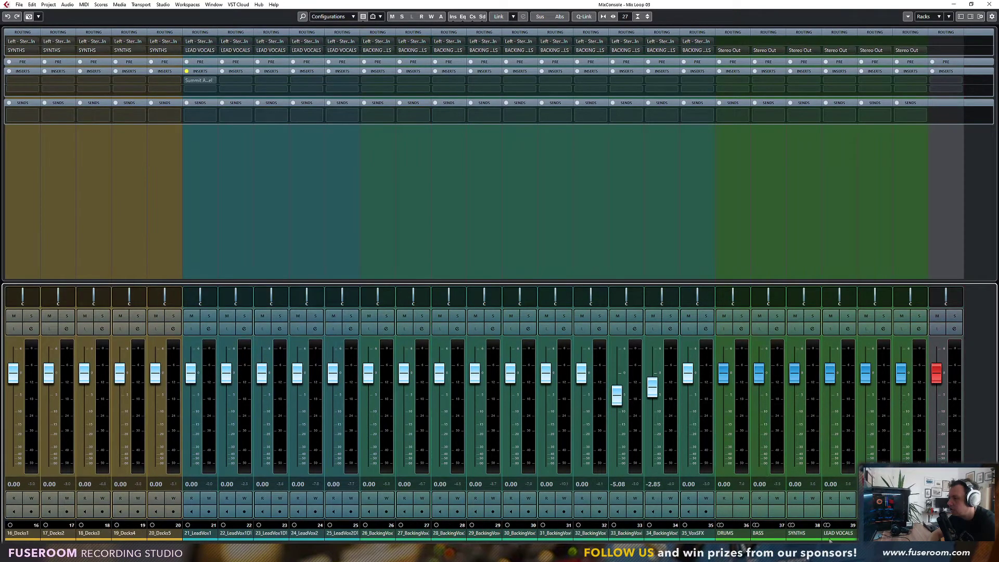
{"action": "left_click", "coordinate": [618, 395], "text": "ctrl"}
{"action": "left_click", "coordinate": [653, 388], "text": "ctrl"}
{"action": "left_click", "coordinate": [685, 376], "text": "ctrl"}
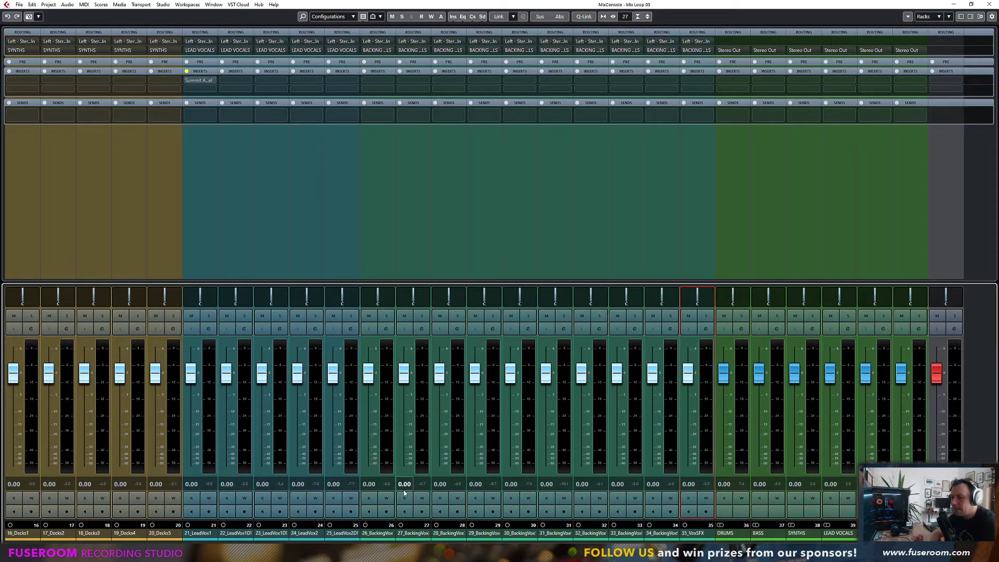
{"action": "scroll", "coordinate": [422, 387], "scroll_direction": "left", "scroll_amount": 7}
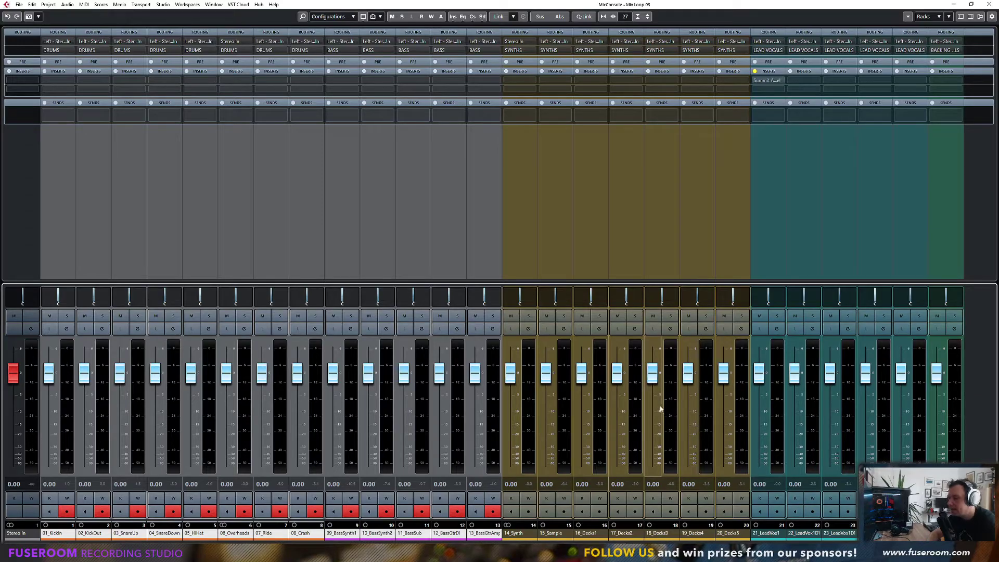
Step: Go to the Project window and select only the 14_Synth track in place of the drum and bass tracks
{"action": "key", "text": "F3"}
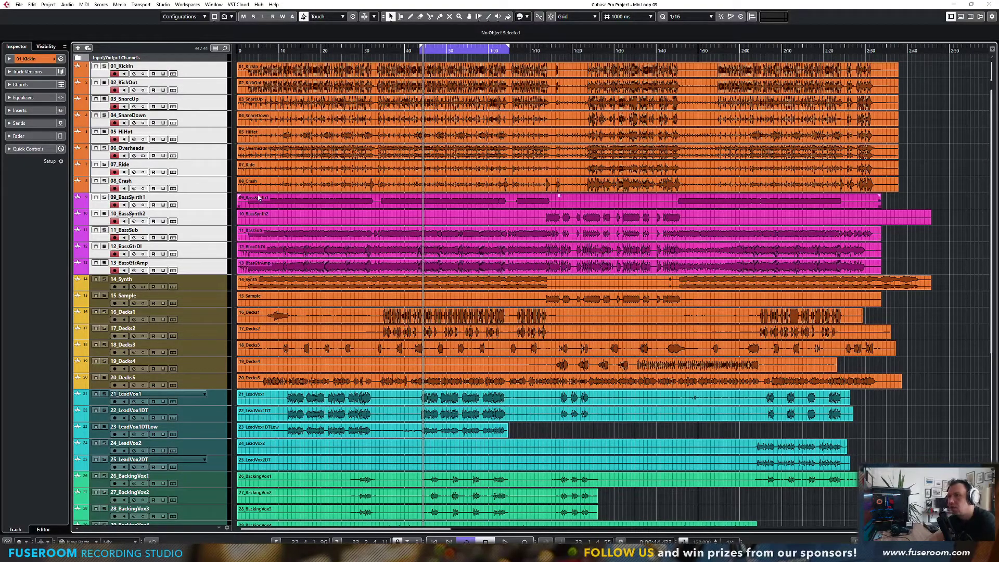
{"action": "left_click", "coordinate": [193, 284]}
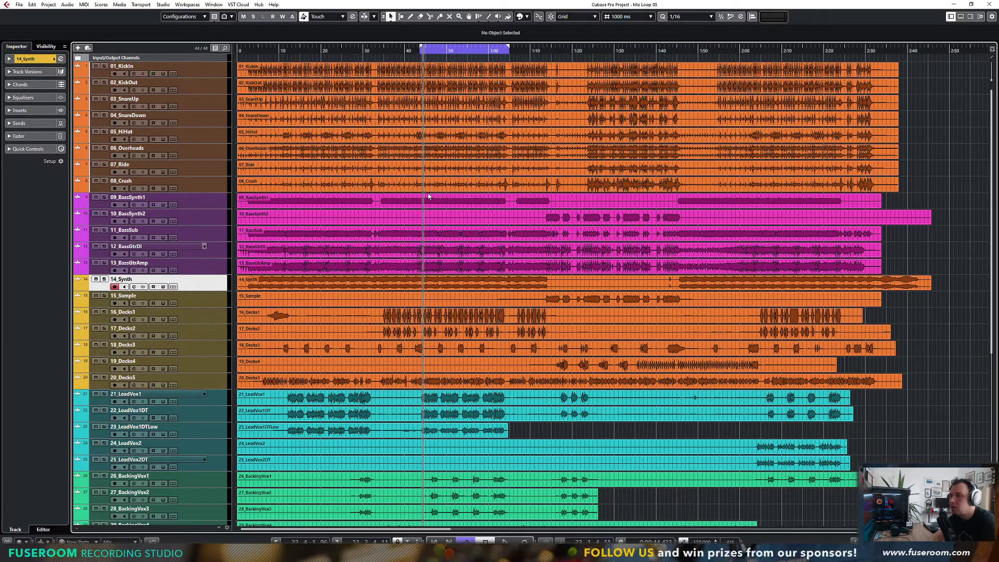
{"action": "scroll", "coordinate": [428, 195], "scroll_direction": "down", "scroll_amount": 5}
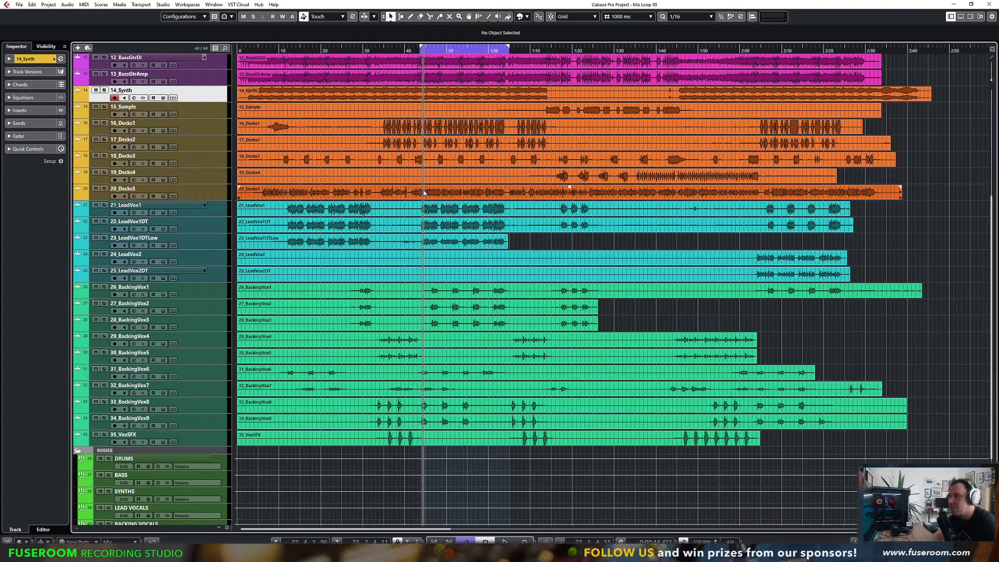
Step: In the MixConsole, open the Summit Audio Grand Channel insert of 21_LeadVox1 and reposition its window over the mixer
{"action": "key", "text": "F3"}
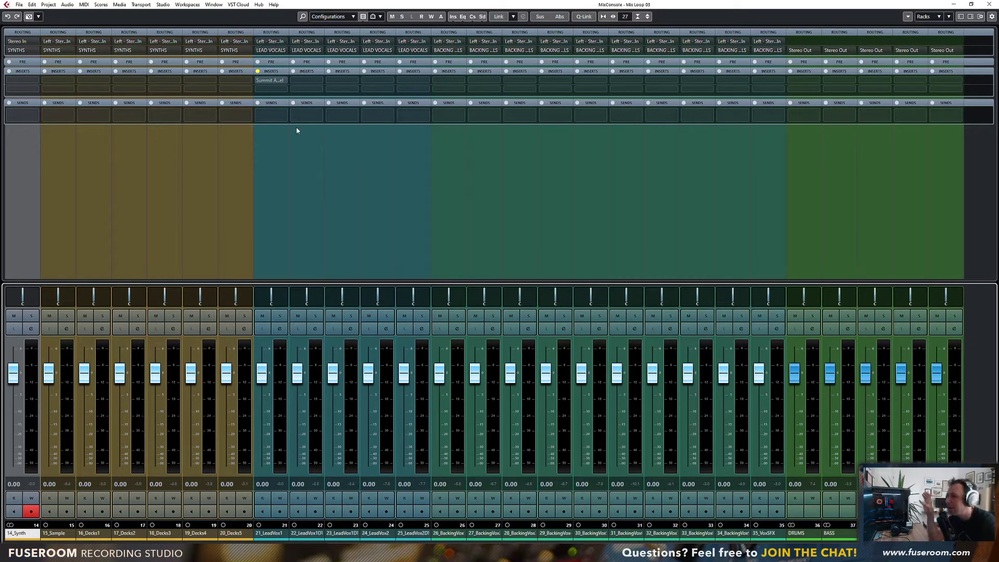
{"action": "left_click", "coordinate": [276, 83]}
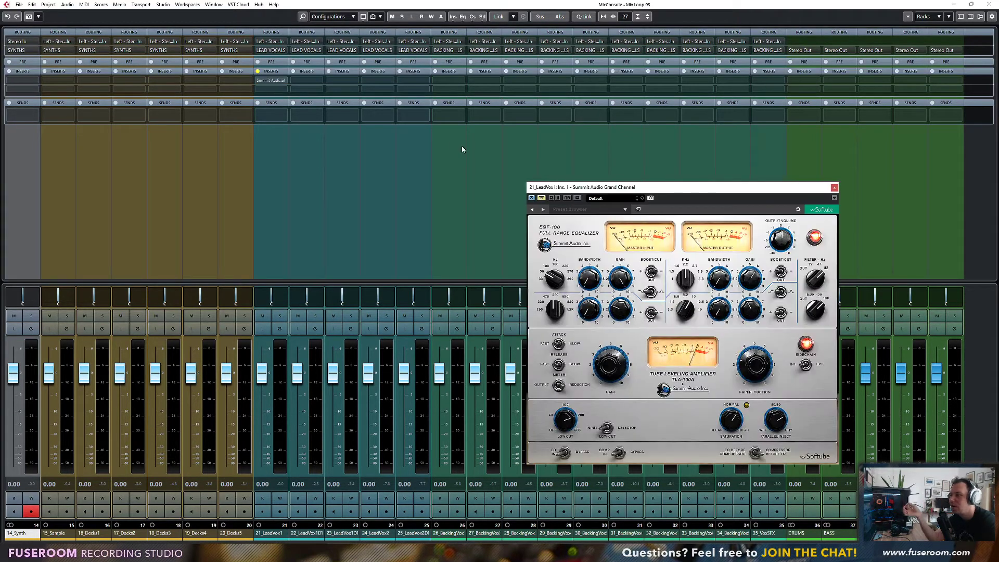
{"action": "left_click_drag", "start_coordinate": [599, 191], "coordinate": [555, 141]}
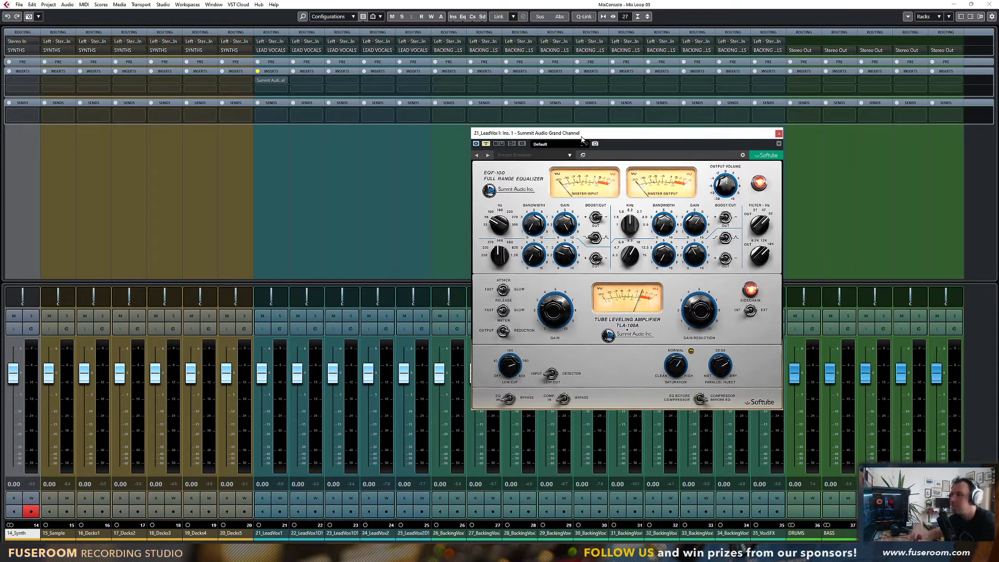
{"action": "left_click_drag", "start_coordinate": [581, 138], "coordinate": [635, 138]}
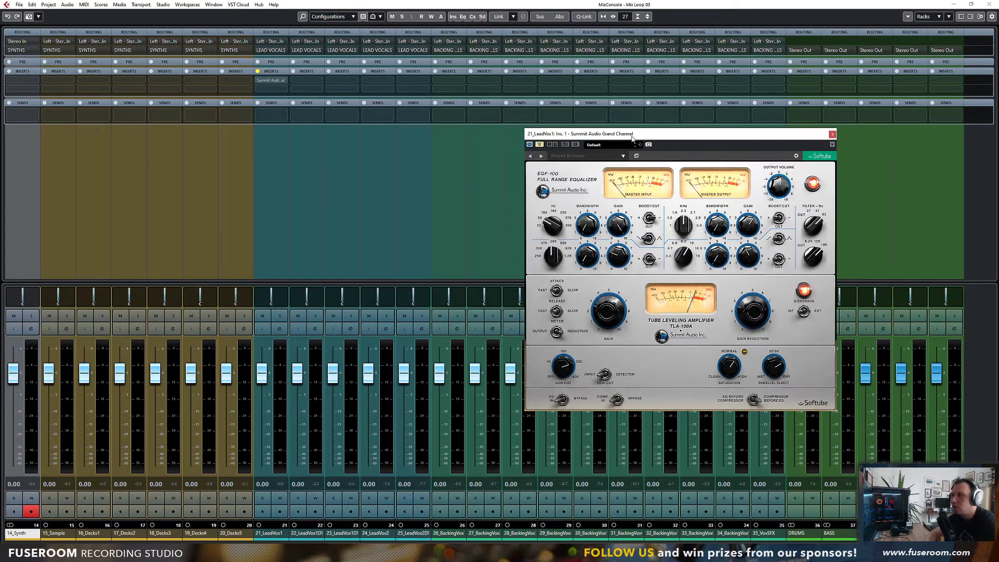
{"action": "left_click_drag", "start_coordinate": [570, 136], "coordinate": [499, 134]}
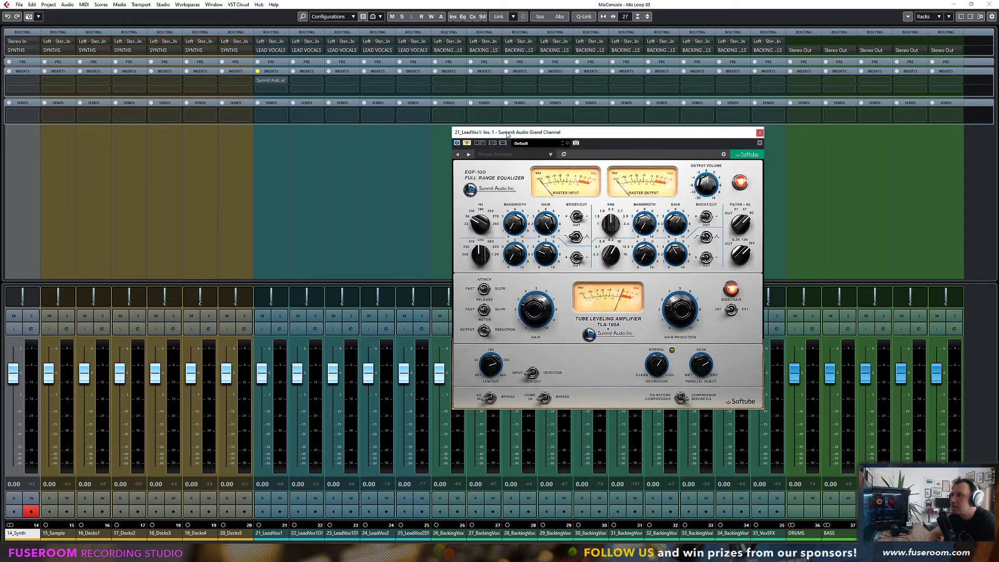
{"action": "left_click_drag", "start_coordinate": [507, 135], "coordinate": [441, 141]}
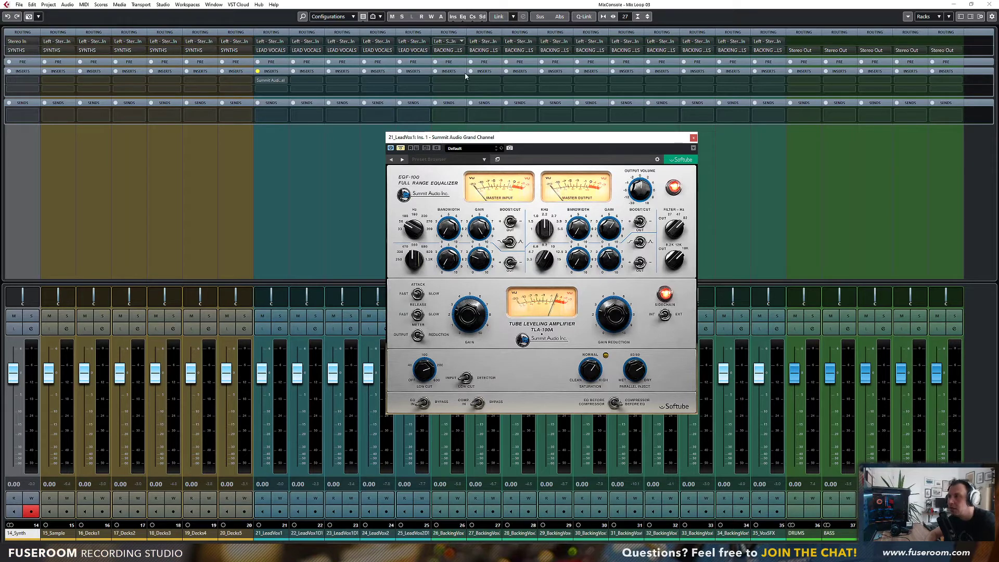
{"action": "left_click_drag", "start_coordinate": [492, 138], "coordinate": [480, 139]}
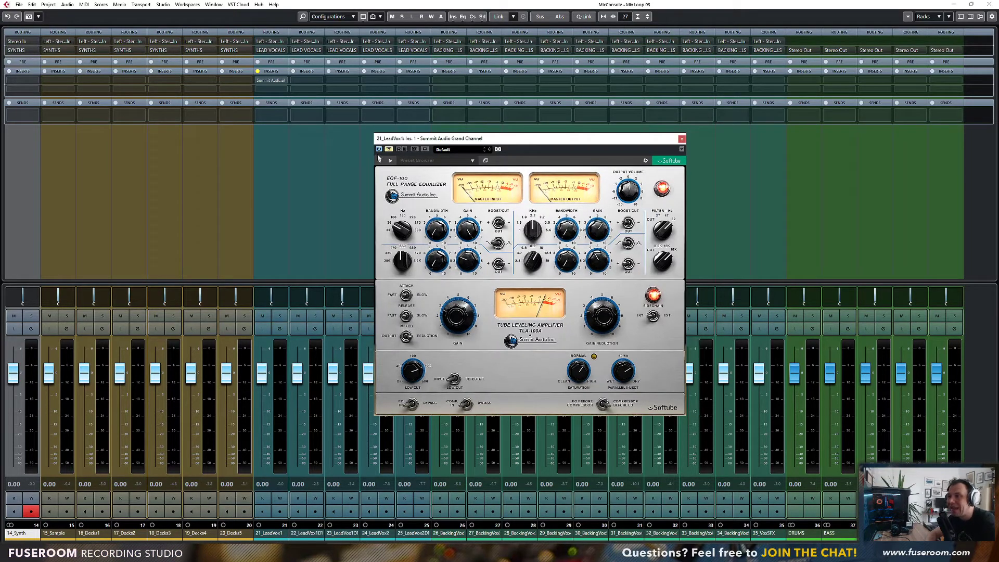
{"action": "left_click_drag", "start_coordinate": [409, 139], "coordinate": [419, 137]}
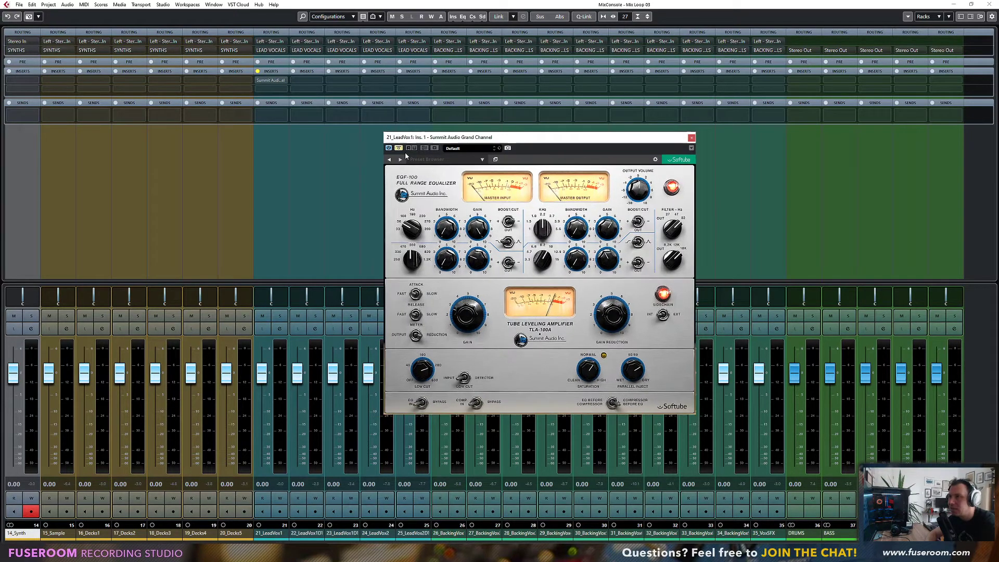
Step: Solo 21_LeadVox1, start playback and follow the lead vocal track in the Project window
{"action": "left_click", "coordinate": [279, 317]}
{"action": "key", "text": "space"}
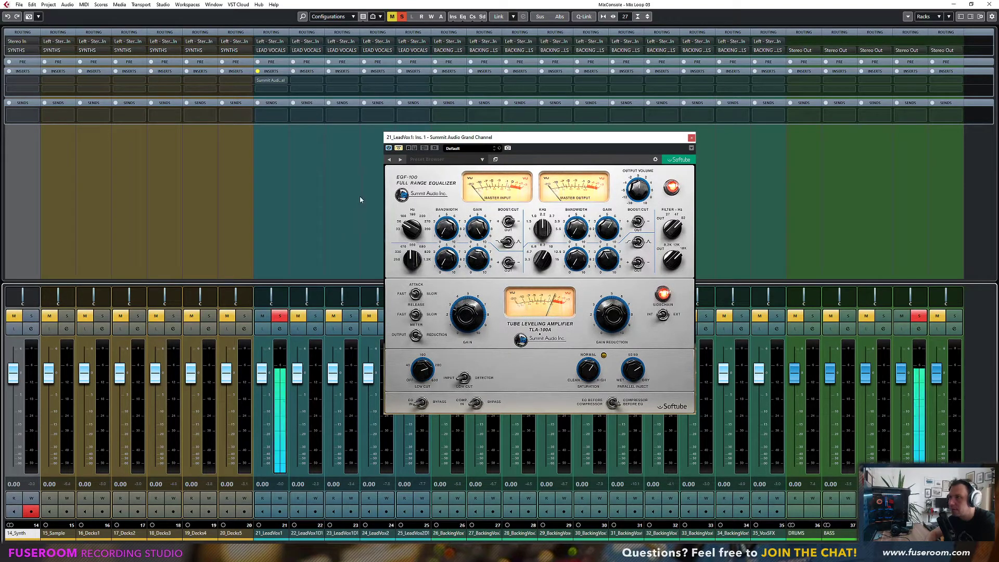
{"action": "key", "text": "F3"}
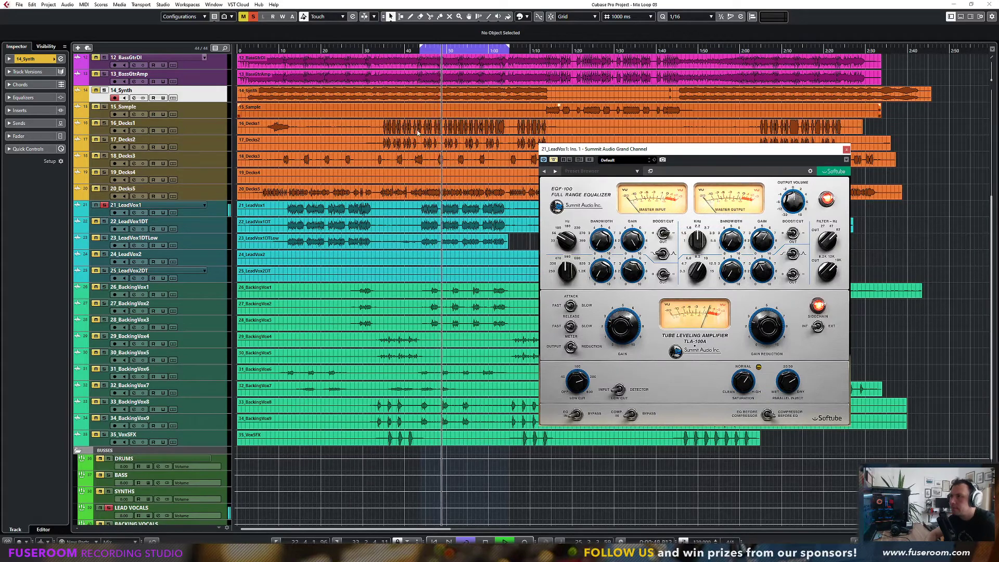
{"action": "scroll", "coordinate": [393, 160], "scroll_direction": "down", "scroll_amount": 3}
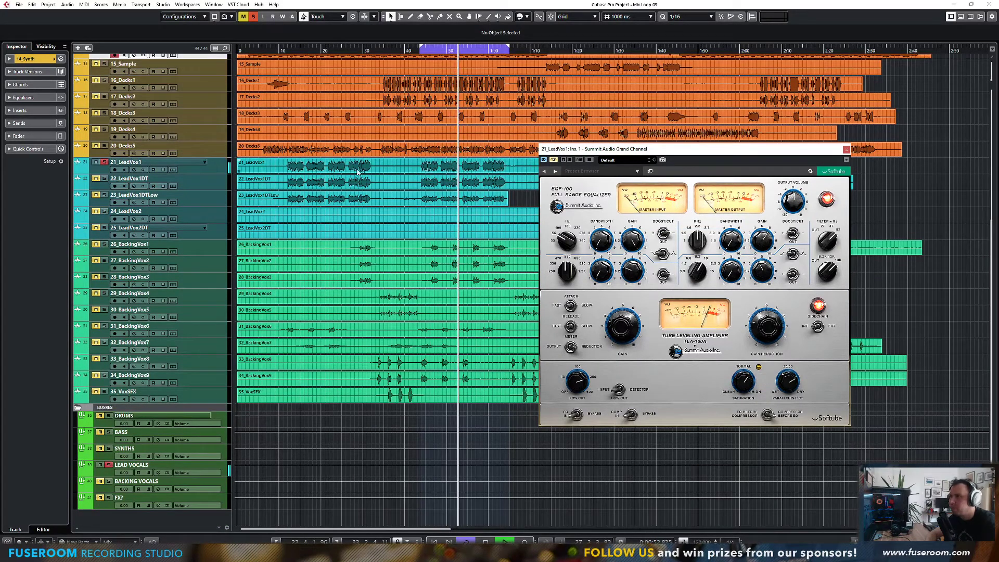
Step: Return to the MixConsole and compare 21_LeadVox1 with the Summit Audio Grand Channel bypassed and active
{"action": "left_click_drag", "start_coordinate": [587, 150], "coordinate": [510, 148]}
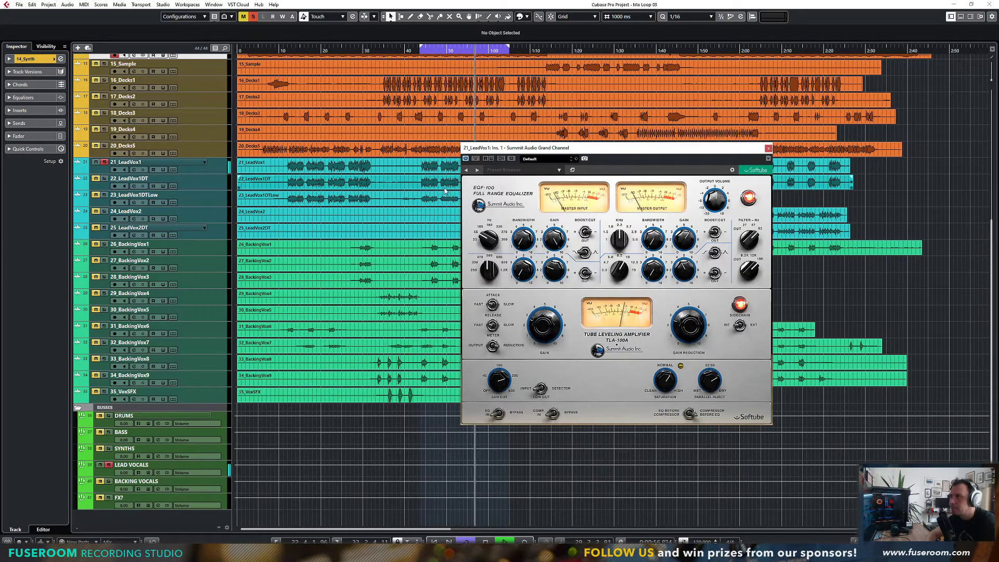
{"action": "key", "text": "F3"}
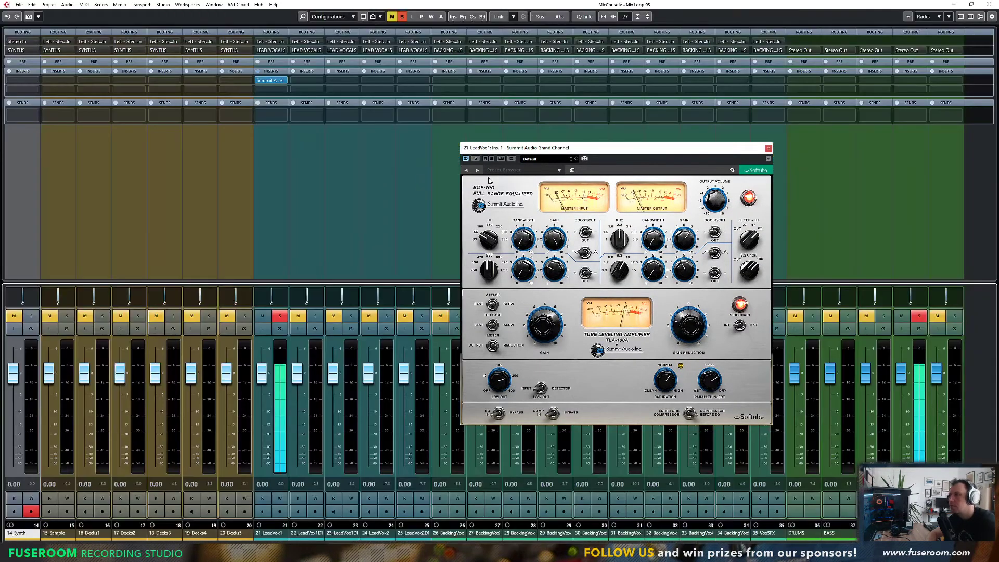
{"action": "left_click_drag", "start_coordinate": [524, 147], "coordinate": [533, 147]}
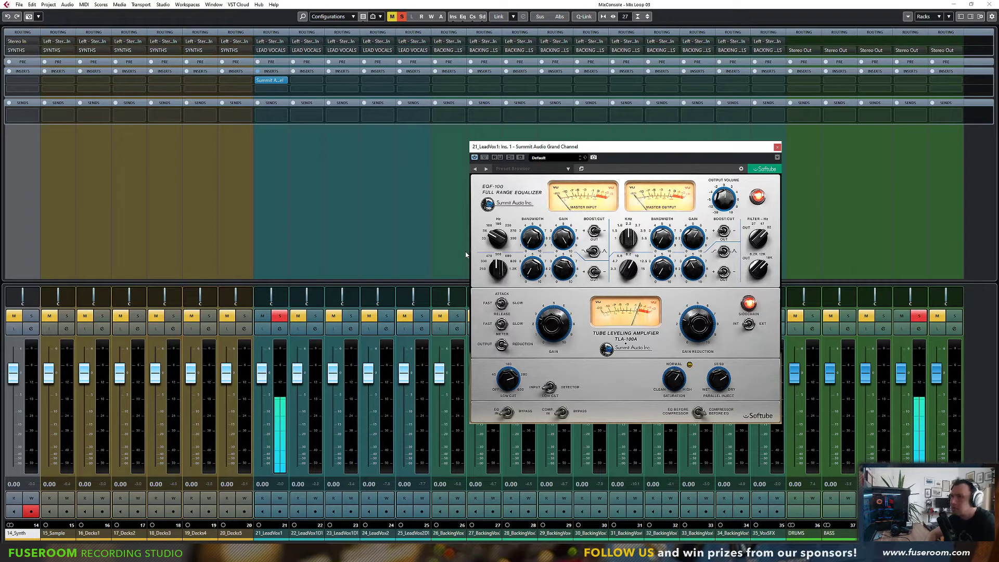
{"action": "left_click", "coordinate": [484, 158]}
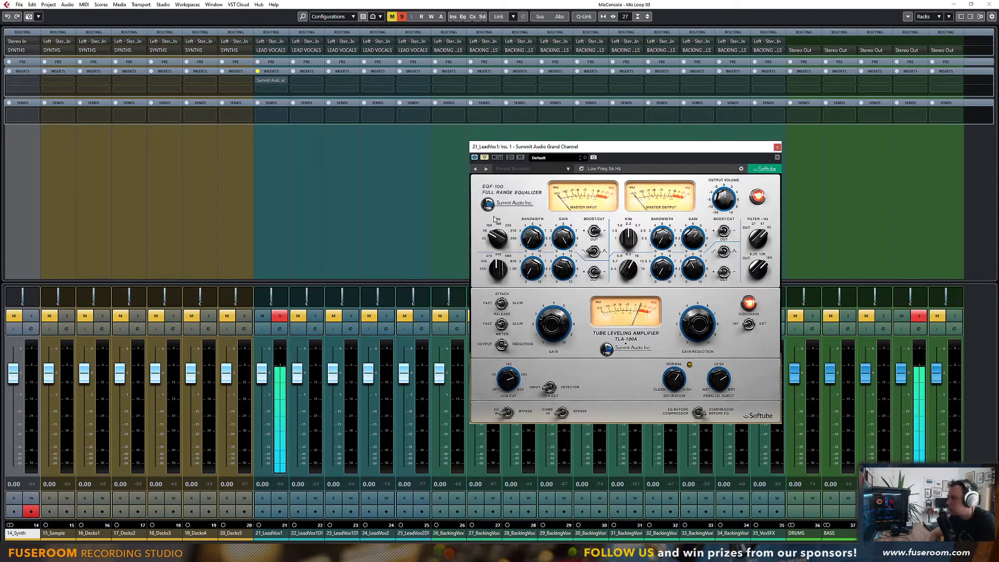
{"action": "left_click", "coordinate": [484, 158]}
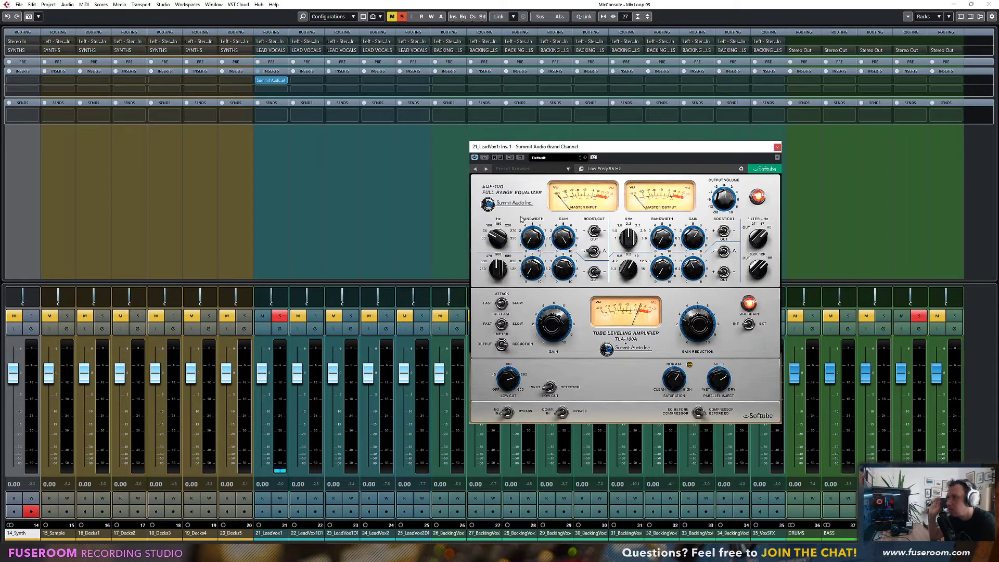
Step: Examine the Grand Channel's EQ and compressor sections, including the bypass and processing-order switches, repositioning the plug-in window over the mixer
{"action": "left_click_drag", "start_coordinate": [550, 150], "coordinate": [540, 151]}
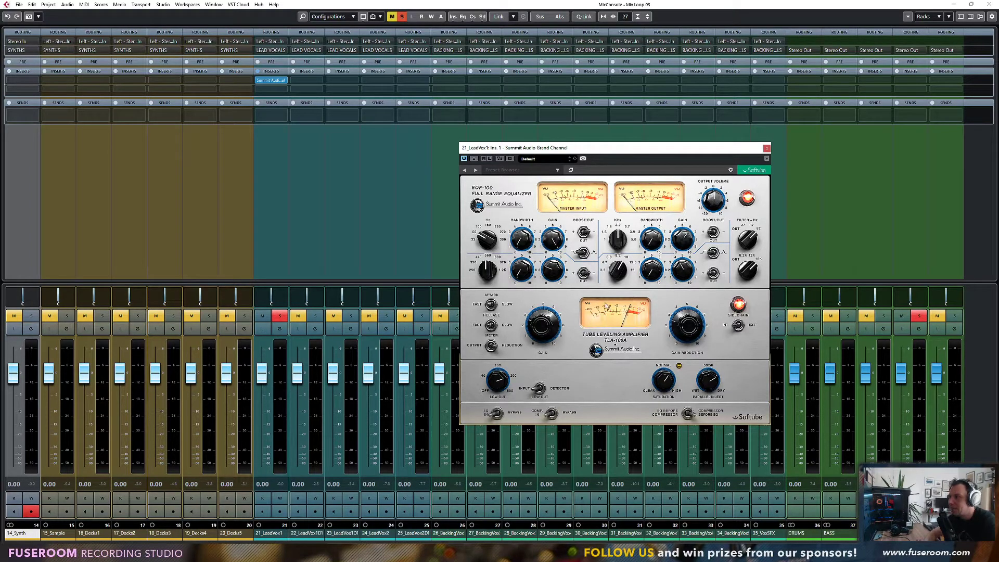
{"action": "mouse_move", "coordinate": [561, 315]}
{"action": "mouse_move", "coordinate": [571, 264]}
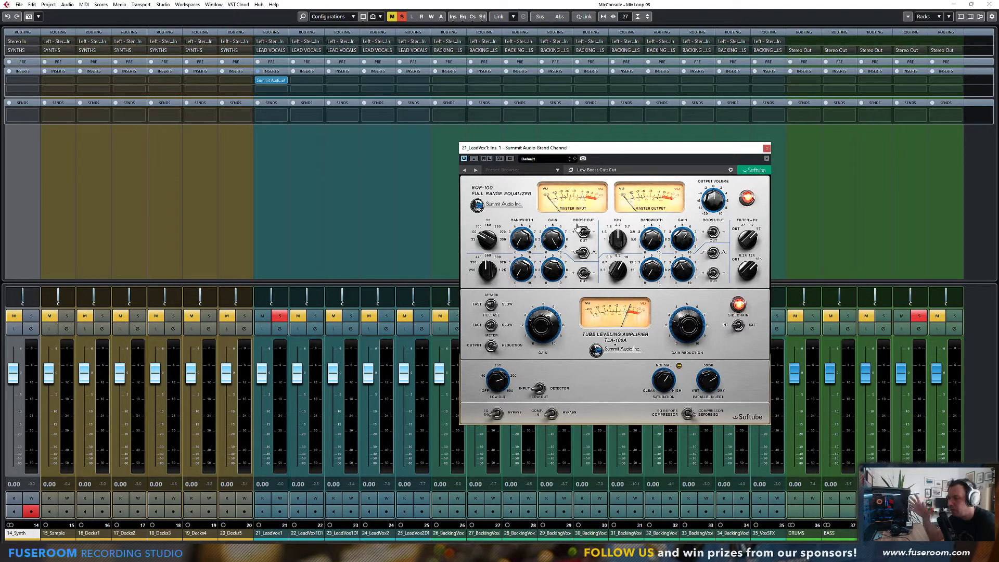
{"action": "left_click_drag", "start_coordinate": [611, 156], "coordinate": [621, 165]}
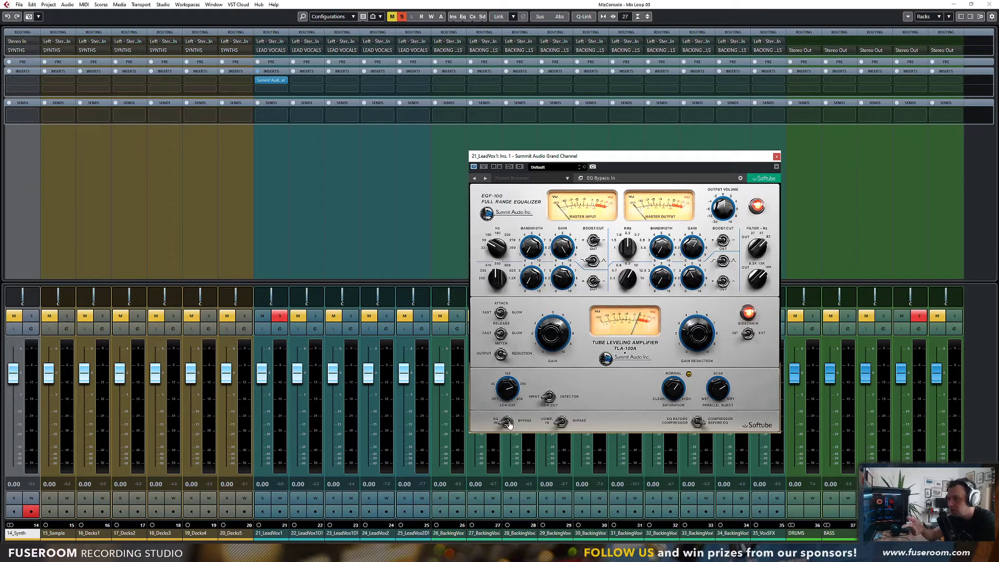
{"action": "left_click", "coordinate": [700, 424]}
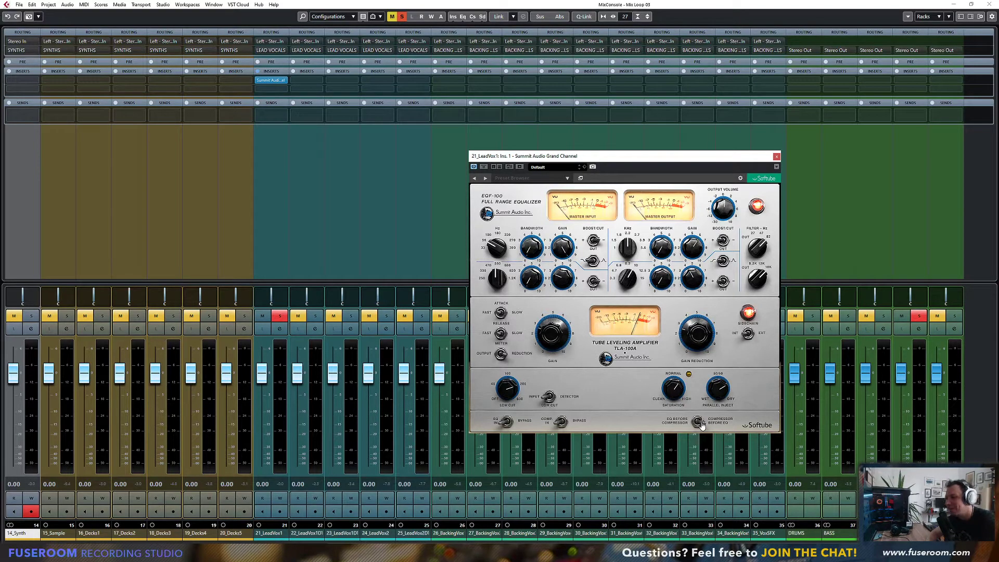
{"action": "left_click_drag", "start_coordinate": [612, 170], "coordinate": [628, 166]}
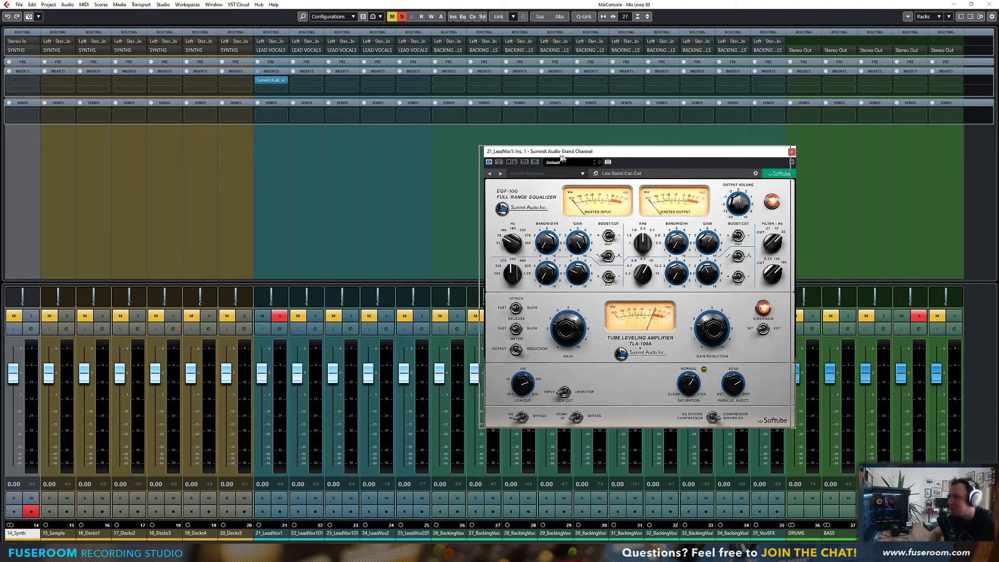
{"action": "left_click_drag", "start_coordinate": [566, 156], "coordinate": [553, 160]}
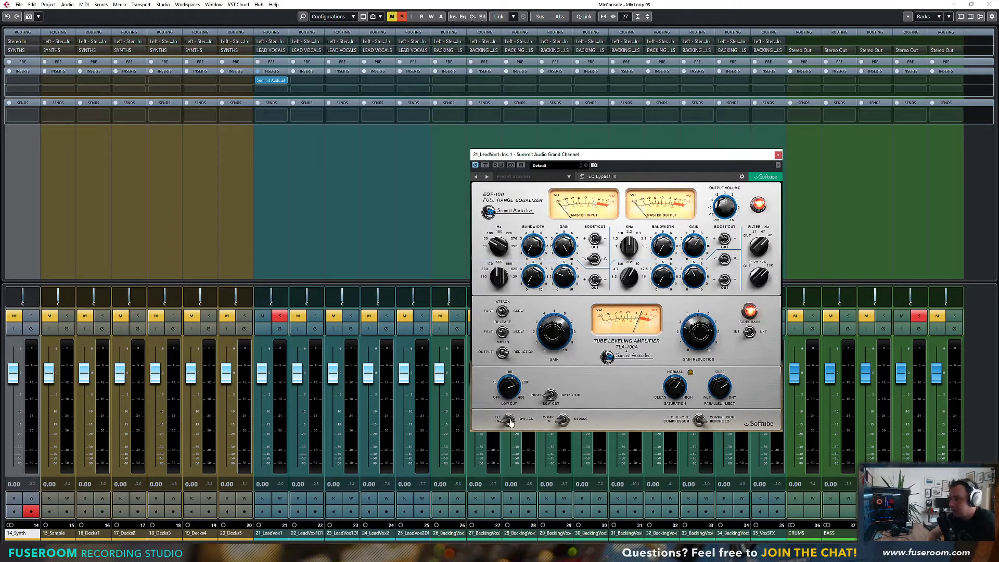
Step: Compare the lead vocal with the Grand Channel's compressor and EQ sections each bypassed and switched back in
{"action": "left_click", "coordinate": [563, 420]}
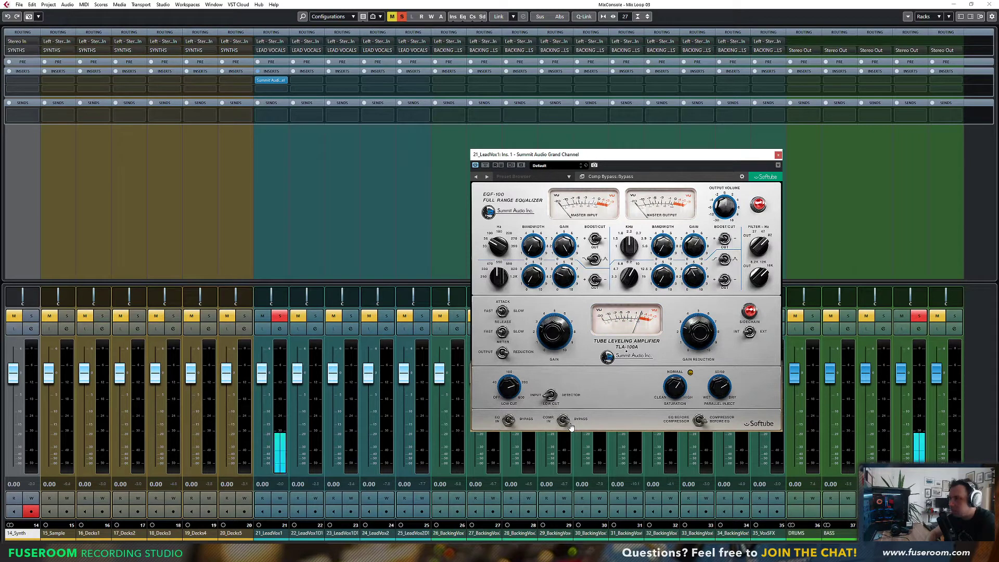
{"action": "left_click", "coordinate": [563, 420]}
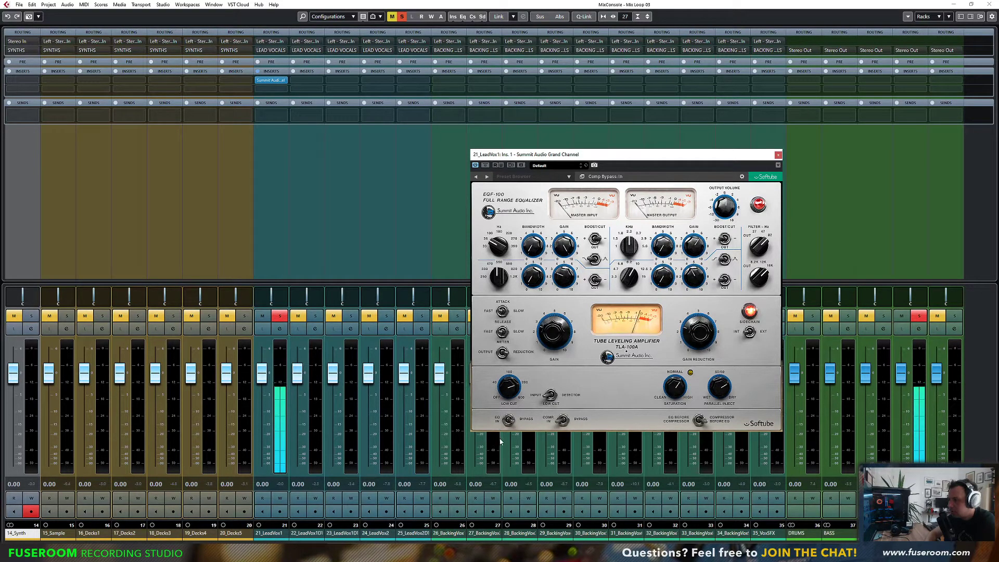
{"action": "left_click", "coordinate": [563, 421]}
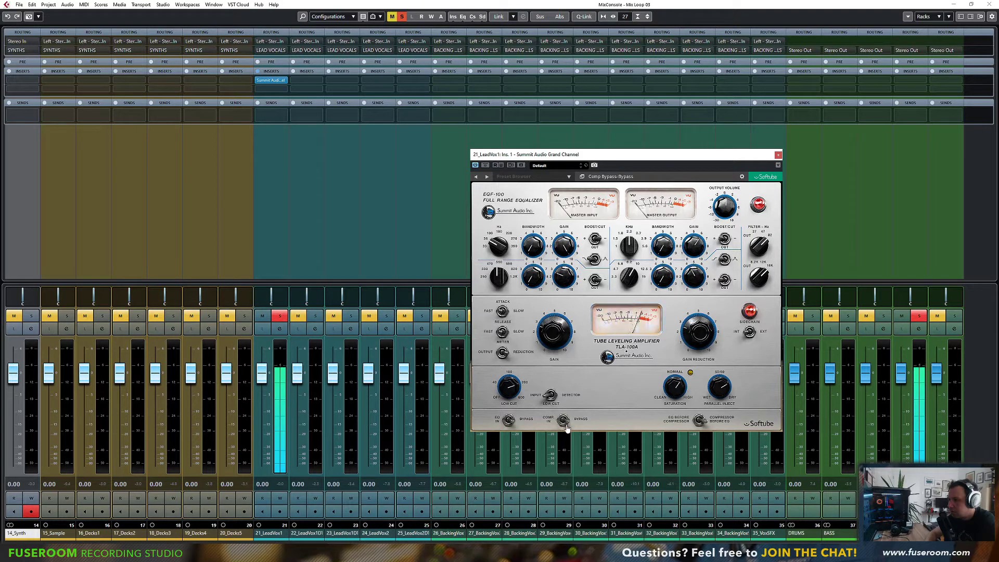
{"action": "left_click", "coordinate": [563, 420]}
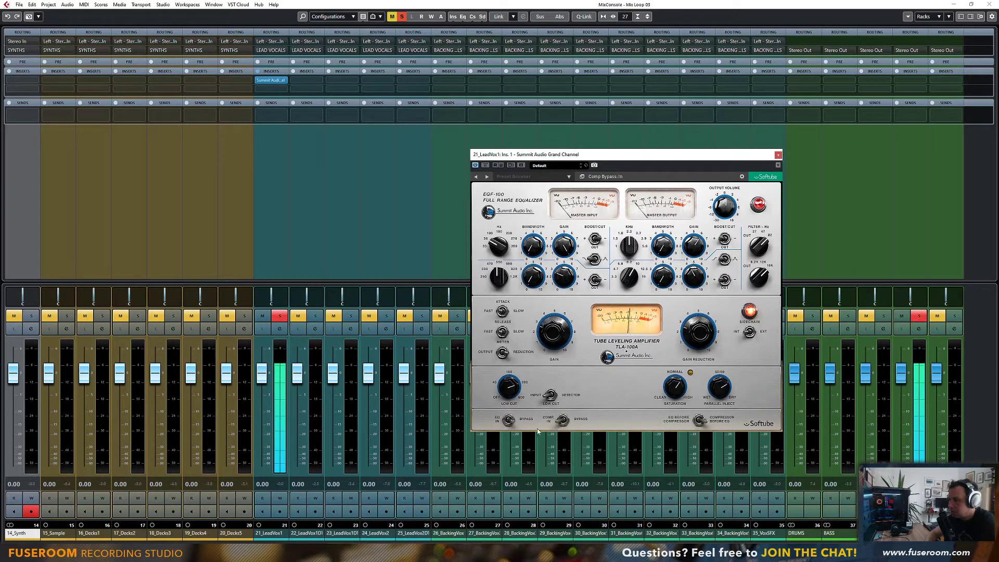
{"action": "left_click", "coordinate": [510, 420]}
{"action": "left_click", "coordinate": [510, 421]}
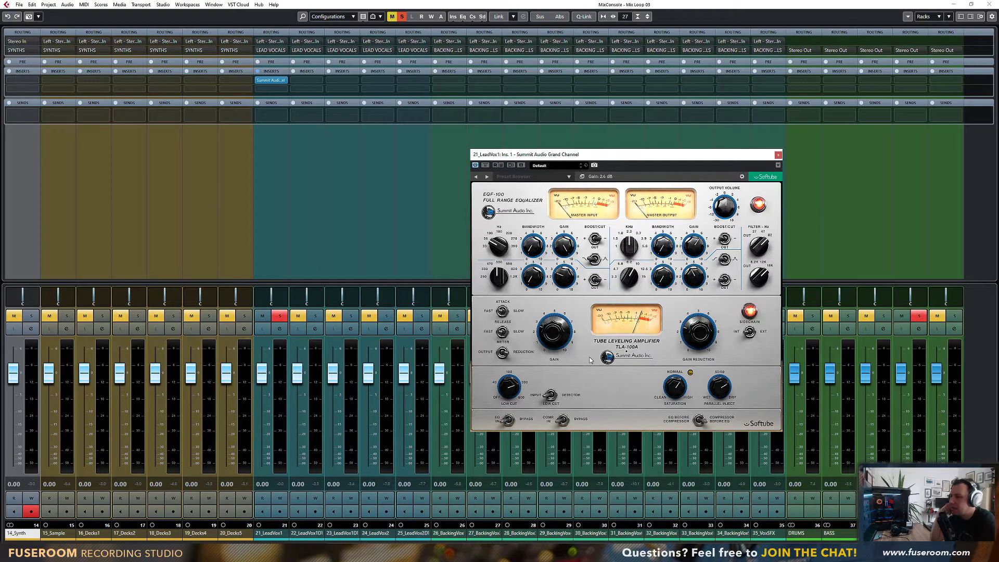
Step: Close the Grand Channel window and solo 22_LeadVox1DT in place of 21_LeadVox1
{"action": "left_click_drag", "start_coordinate": [607, 155], "coordinate": [640, 151]}
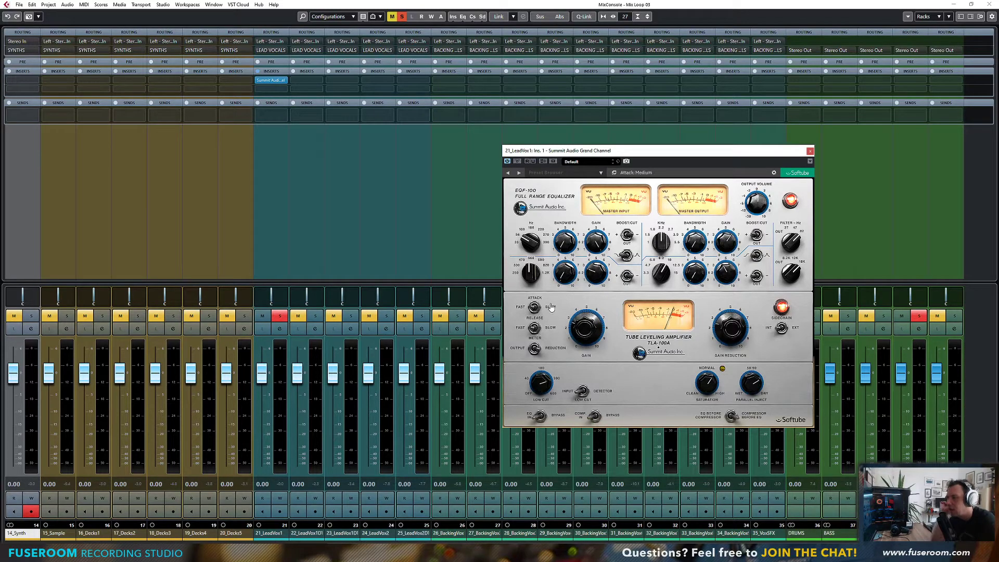
{"action": "left_click_drag", "start_coordinate": [648, 151], "coordinate": [639, 150]}
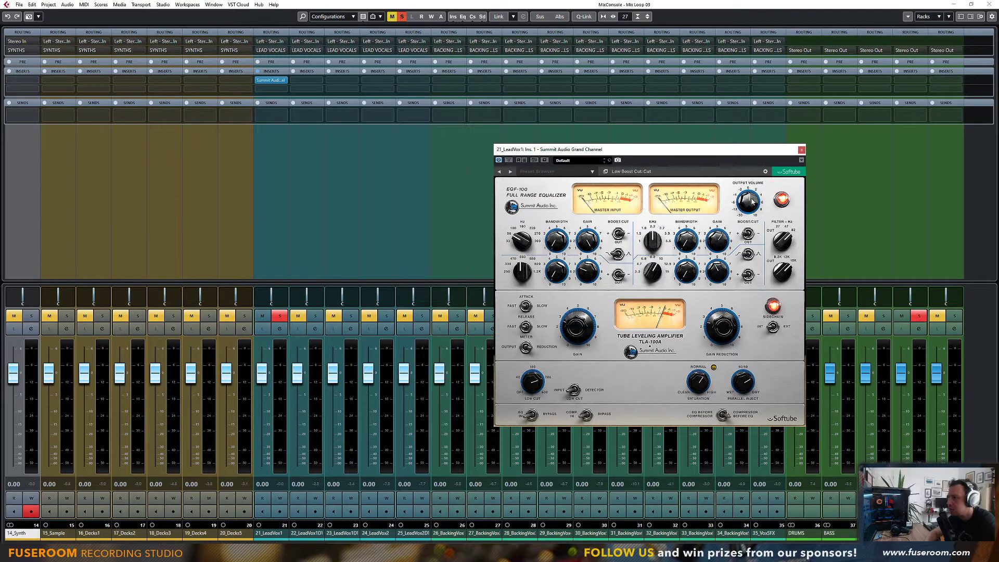
{"action": "left_click", "coordinate": [802, 150]}
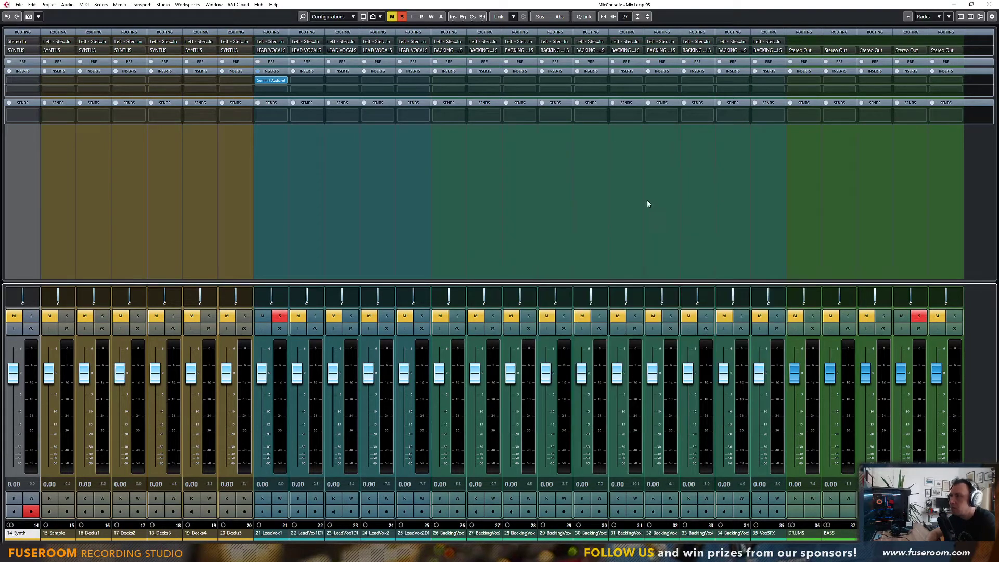
{"action": "left_click", "coordinate": [280, 316]}
{"action": "left_click", "coordinate": [315, 317]}
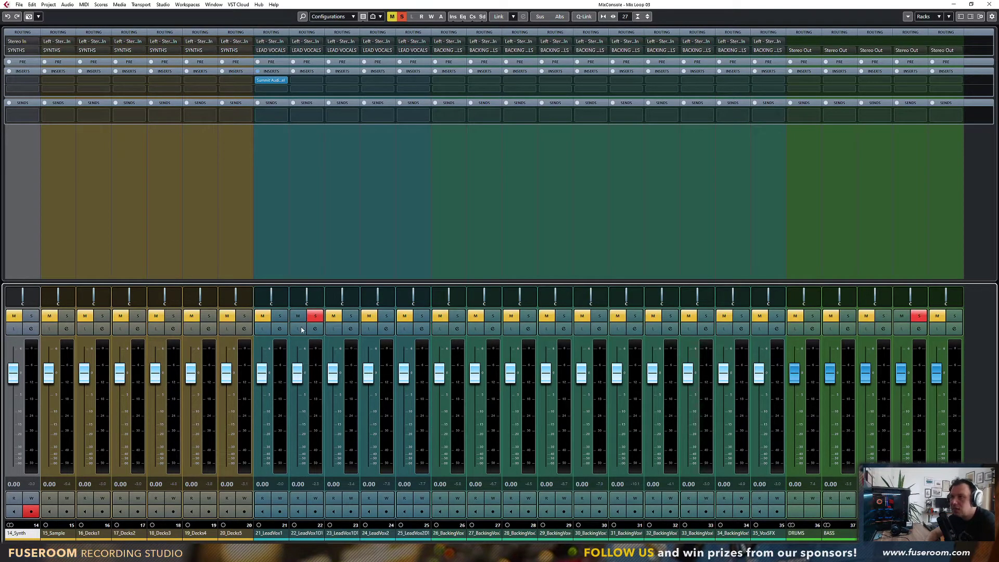
Step: Compare 22_LeadVox1DT with 21_LeadVox1 in the Project window by toggling the lead's solo, and return to the MixConsole
{"action": "key", "text": "F3"}
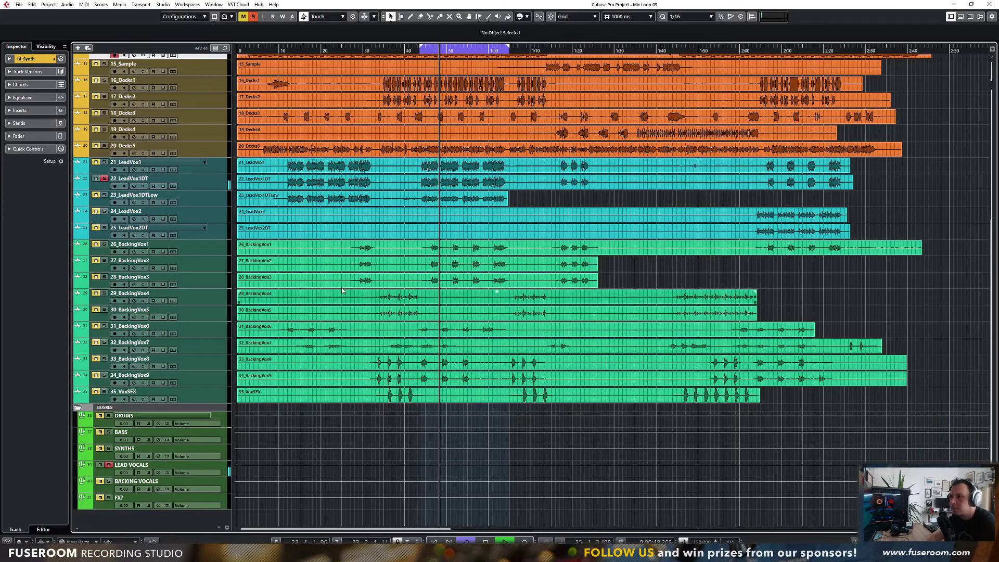
{"action": "left_click", "coordinate": [104, 162]}
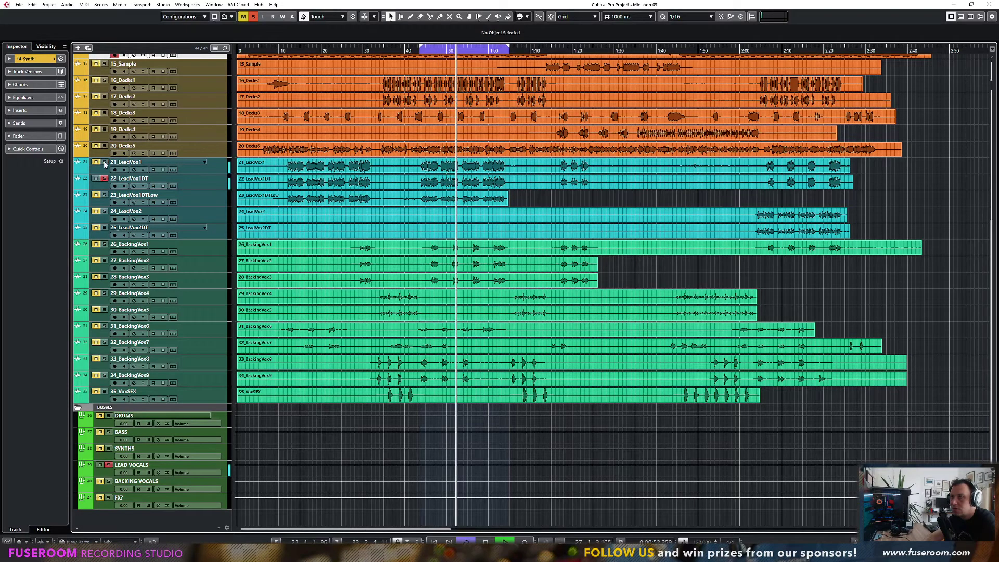
{"action": "key", "text": "F3"}
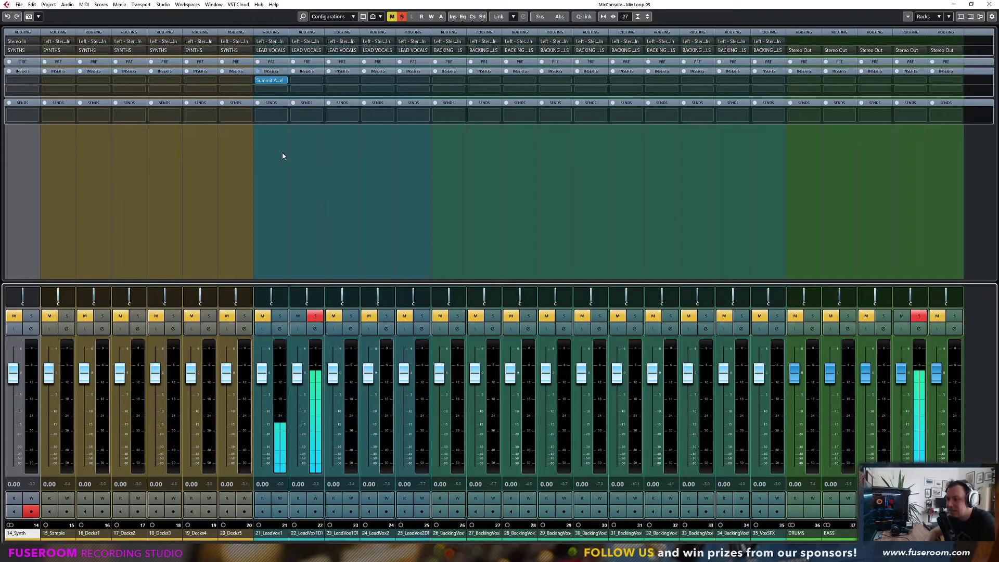
Step: Reopen the Grand Channel insert of 21_LeadVox1 and solo that track in place of 22_LeadVox1DT
{"action": "double_click", "coordinate": [265, 80]}
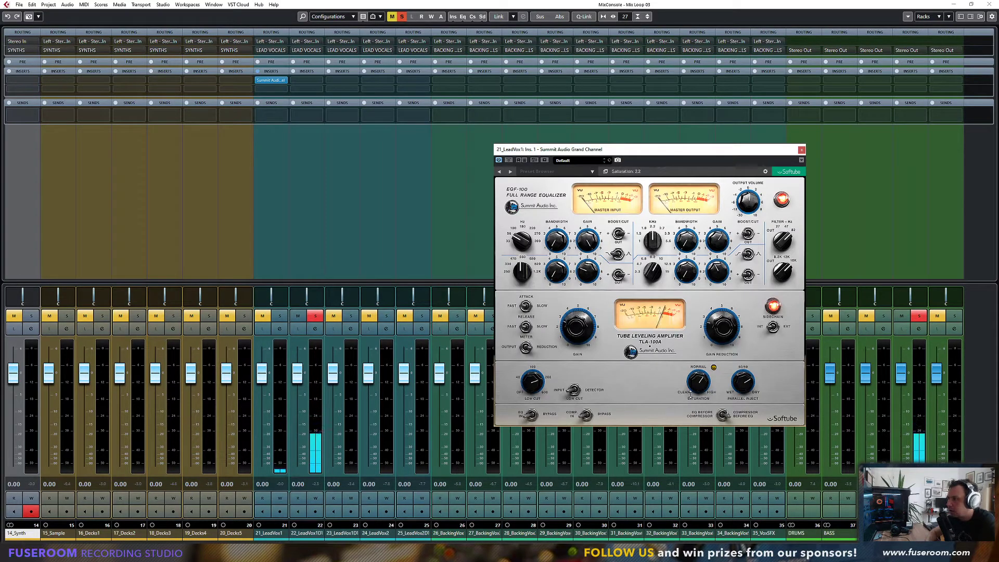
{"action": "left_click", "coordinate": [280, 316]}
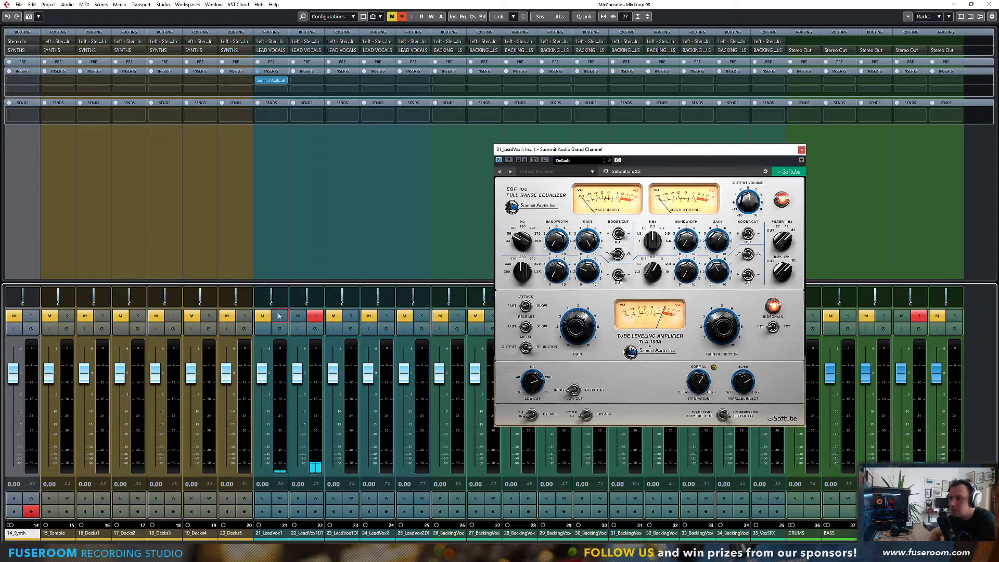
{"action": "left_click", "coordinate": [315, 316]}
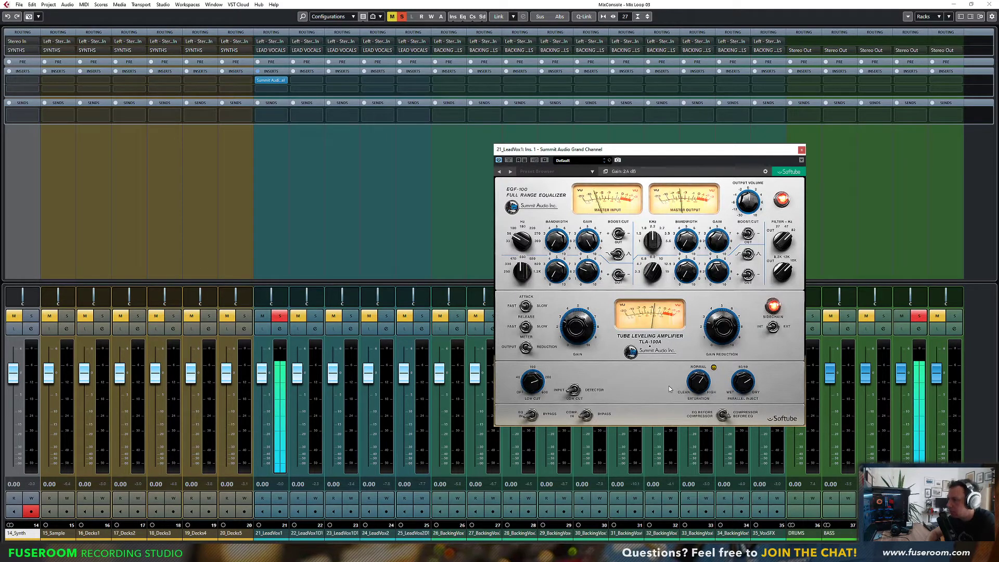
Step: Try the lead vocal's saturation at -10.0 and 10.0, bring it back near the middle and compare the plug-in's A/B settings
{"action": "left_click_drag", "start_coordinate": [692, 383], "coordinate": [688, 484]}
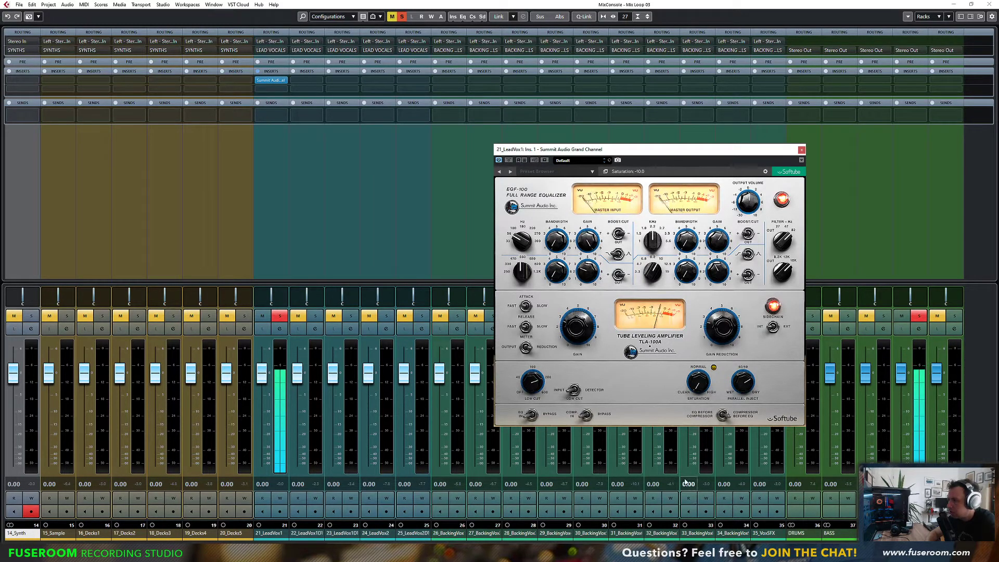
{"action": "left_click_drag", "start_coordinate": [687, 417], "coordinate": [692, 364]}
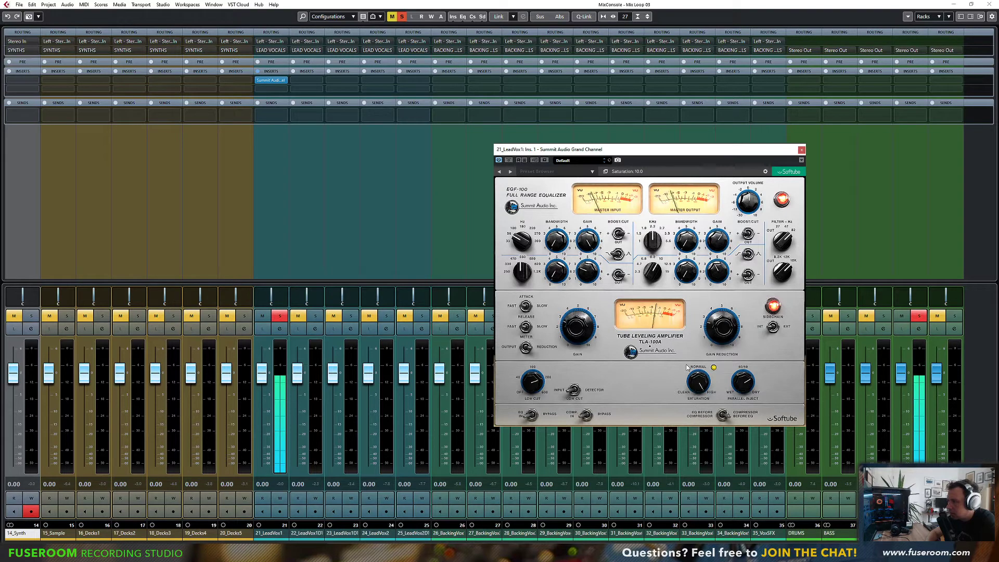
{"action": "left_click_drag", "start_coordinate": [698, 385], "coordinate": [699, 442]}
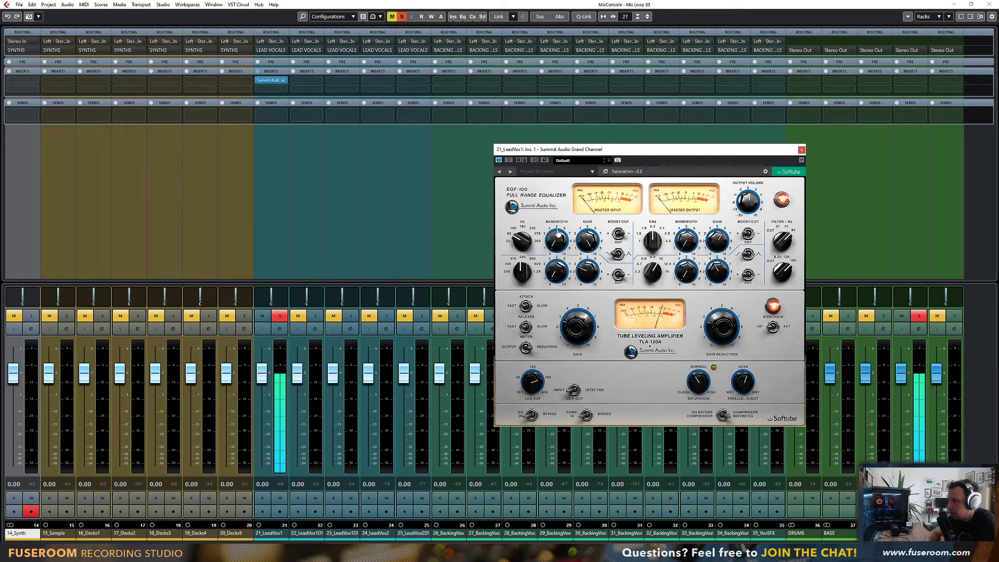
{"action": "left_click", "coordinate": [534, 161]}
{"action": "left_click", "coordinate": [534, 160]}
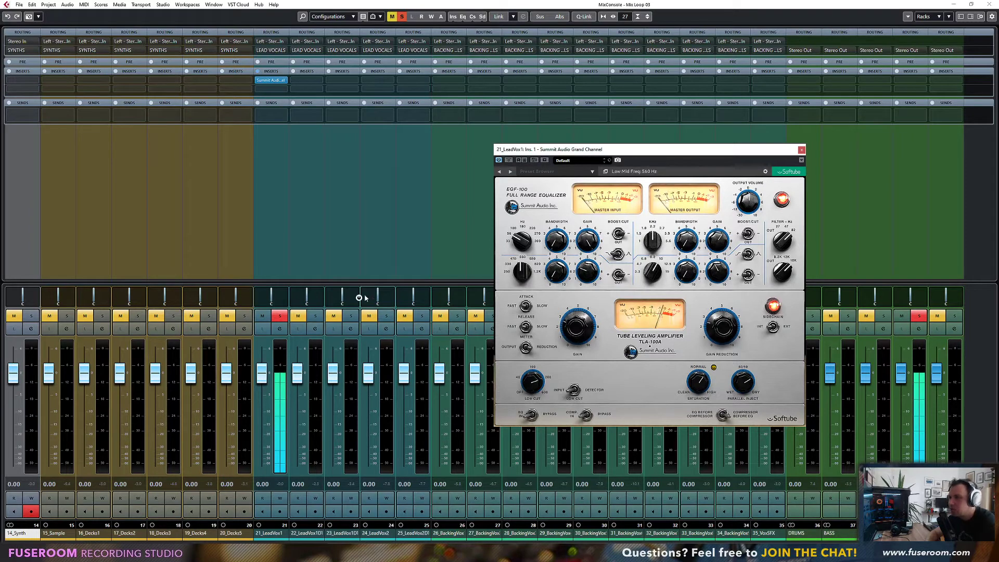
Step: Copy the Summit Audio Grand Channel insert from 21_LeadVox1 to 22_LeadVox1DT and solo both tracks together
{"action": "left_click", "coordinate": [315, 316]}
{"action": "left_click", "coordinate": [280, 316]}
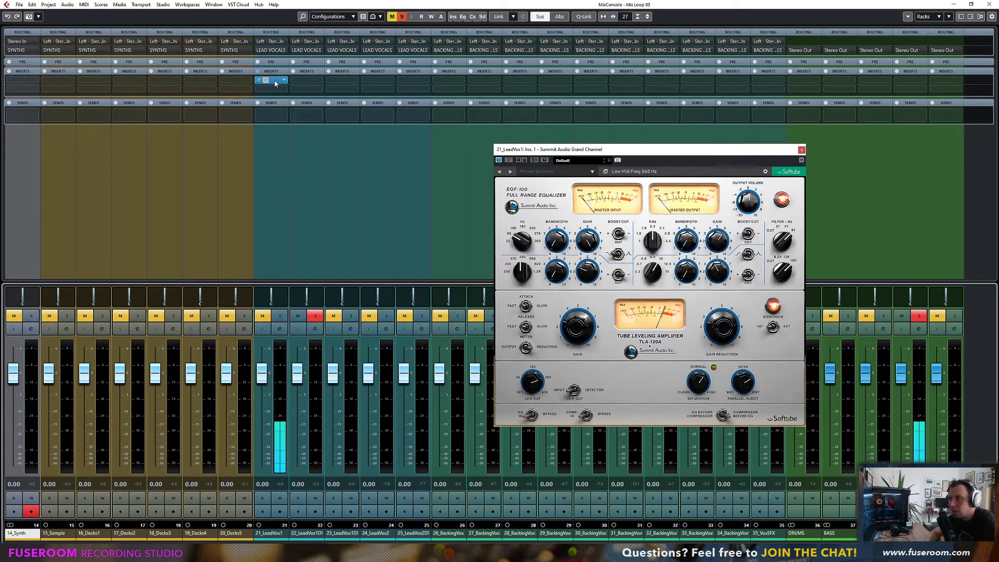
{"action": "left_click_drag", "start_coordinate": [276, 83], "coordinate": [300, 80]}
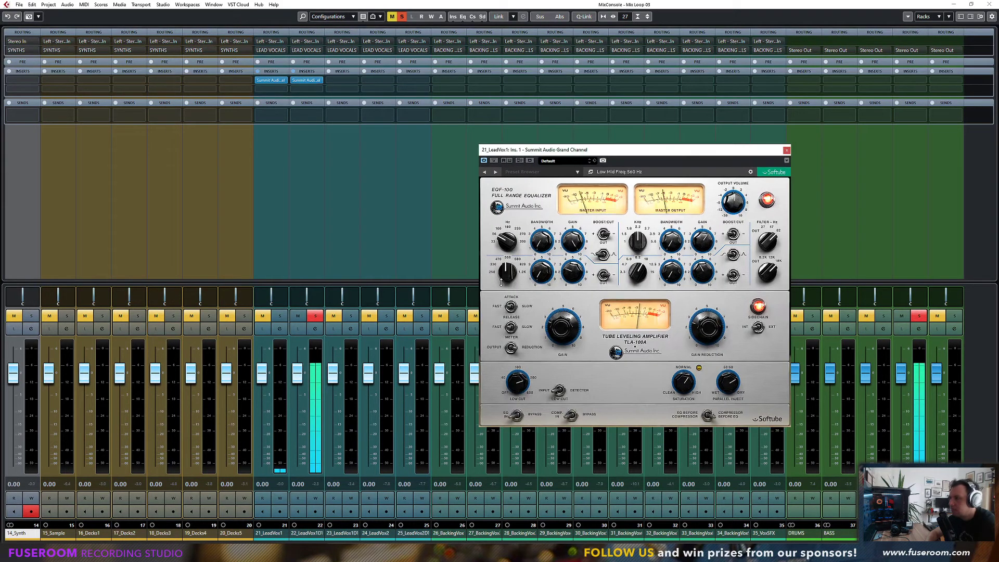
{"action": "left_click", "coordinate": [280, 318]}
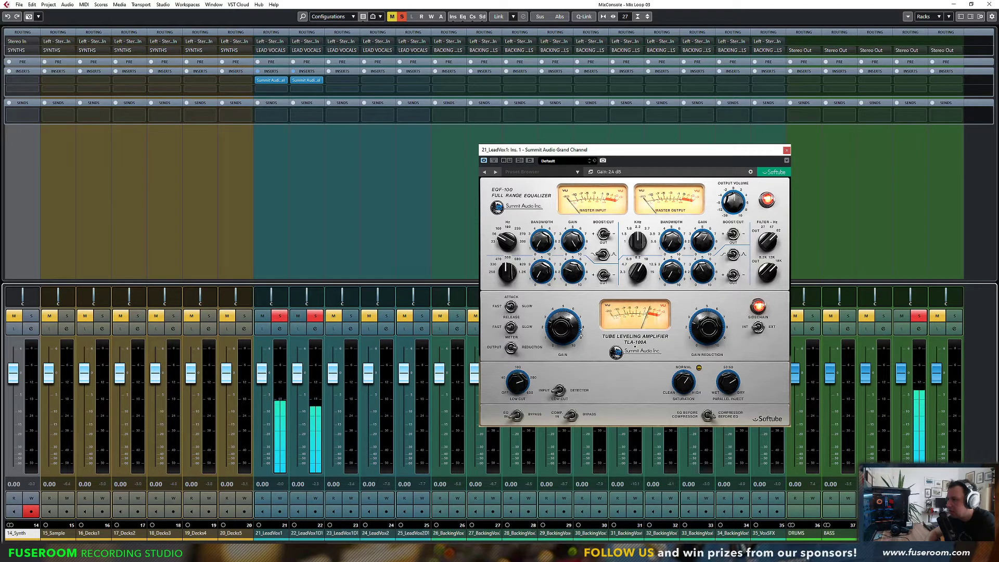
Step: Raise the compressor's gain reduction and gain on 21_LeadVox1's Grand Channel and set the saturation to 6.2
{"action": "left_click_drag", "start_coordinate": [708, 326], "coordinate": [708, 298]}
{"action": "left_click_drag", "start_coordinate": [575, 333], "coordinate": [579, 325]}
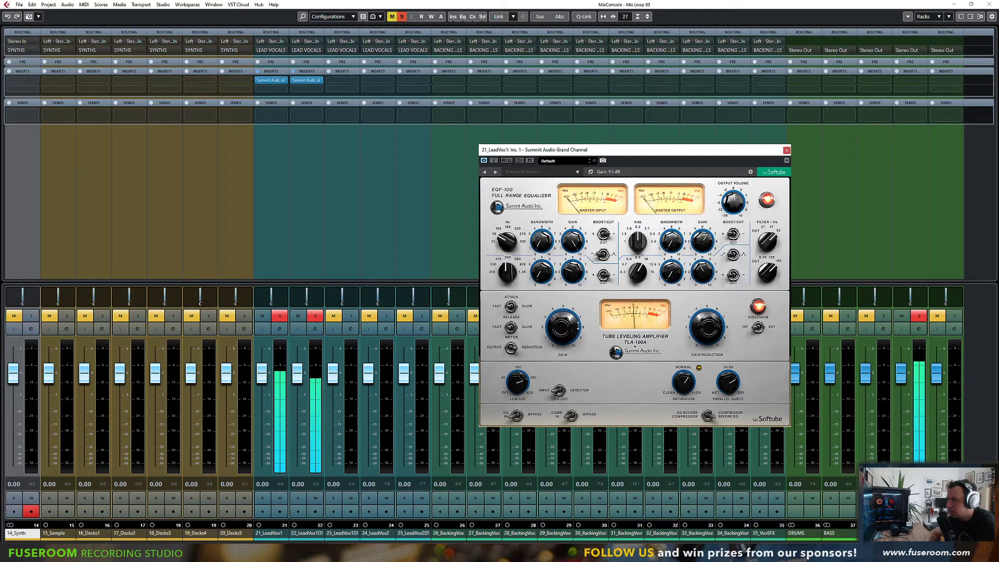
{"action": "left_click_drag", "start_coordinate": [684, 385], "coordinate": [685, 379]}
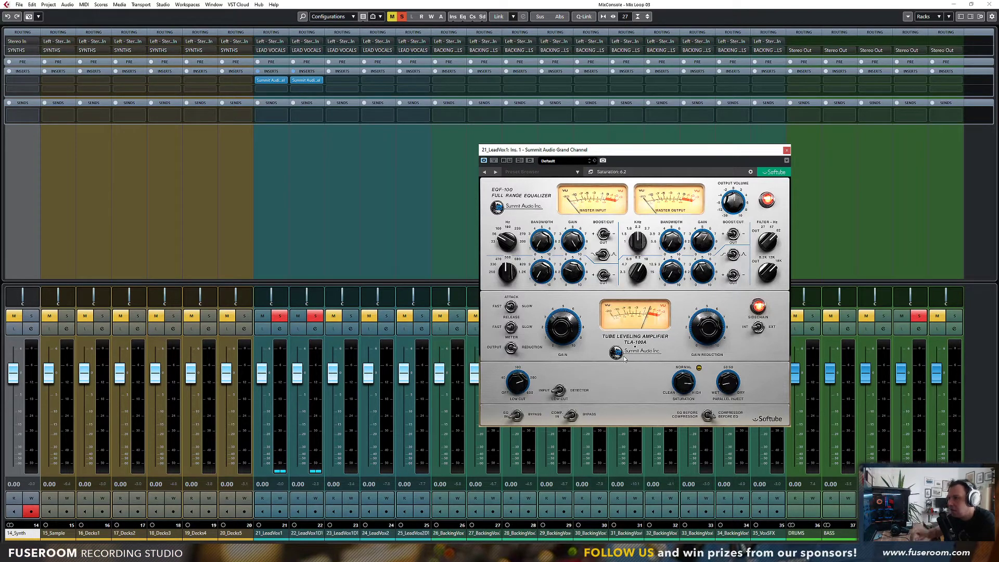
Step: Compare 21_LeadVox1 and 22_LeadVox1DT by soloing each one alone and then both together during playback
{"action": "left_click", "coordinate": [279, 316]}
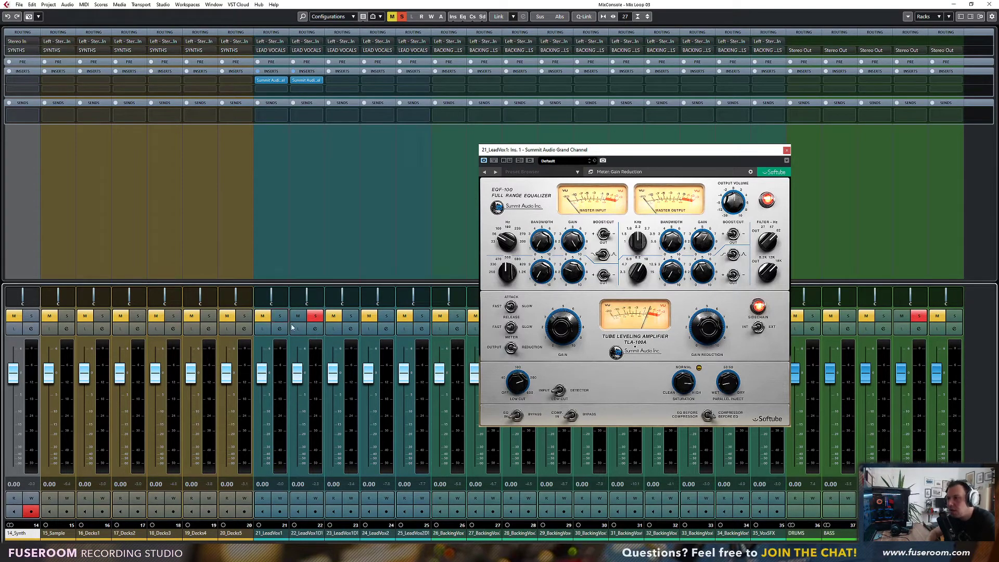
{"action": "key", "text": "space"}
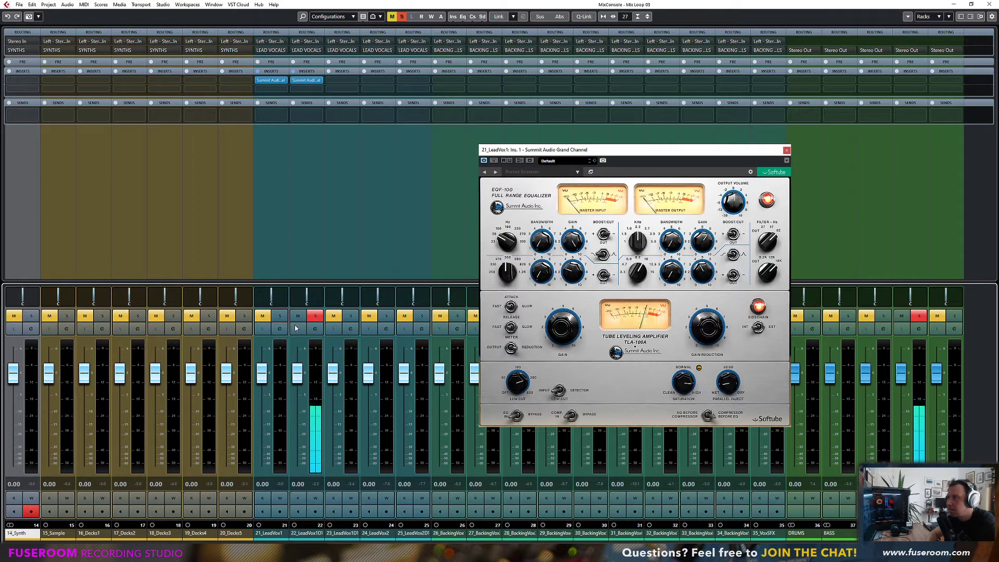
{"action": "left_click", "coordinate": [279, 316]}
{"action": "left_click", "coordinate": [315, 316]}
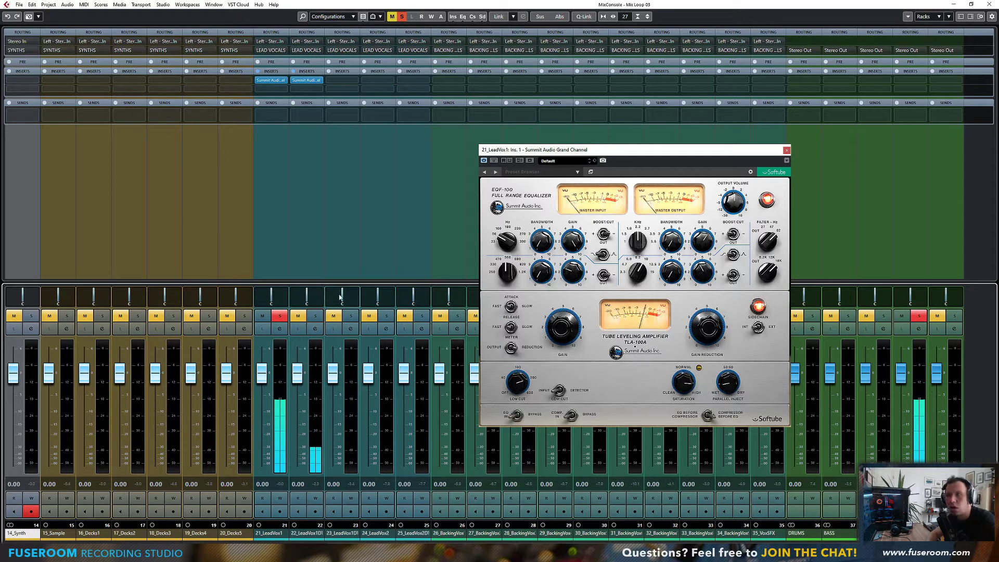
{"action": "left_click", "coordinate": [786, 151]}
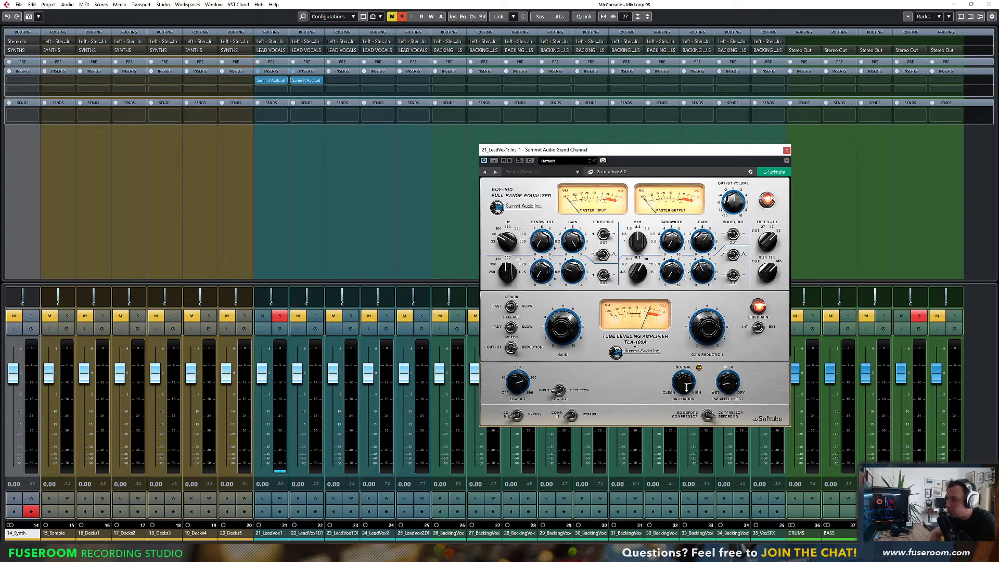
{"action": "left_click_drag", "start_coordinate": [575, 161], "coordinate": [588, 173]}
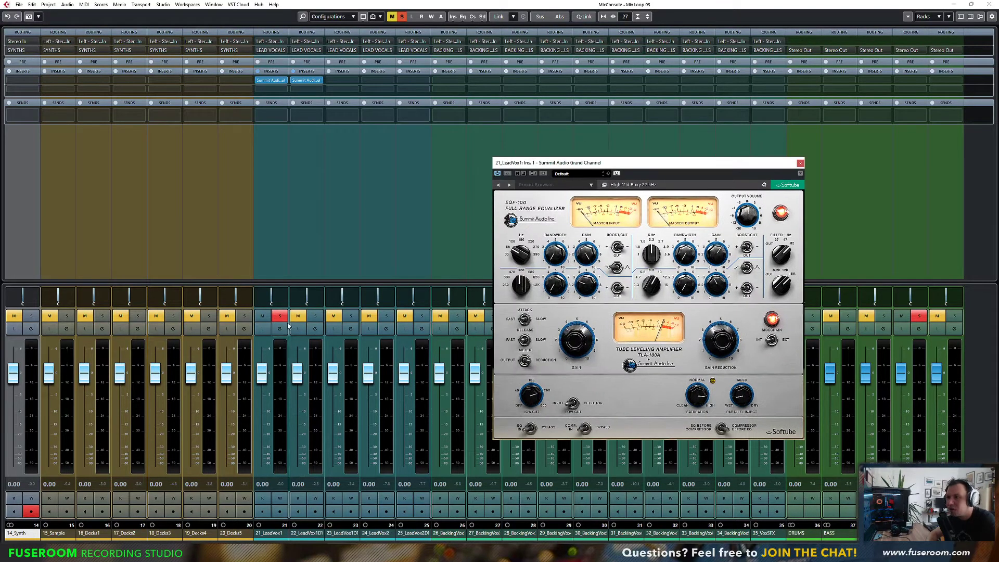
{"action": "left_click", "coordinate": [316, 317]}
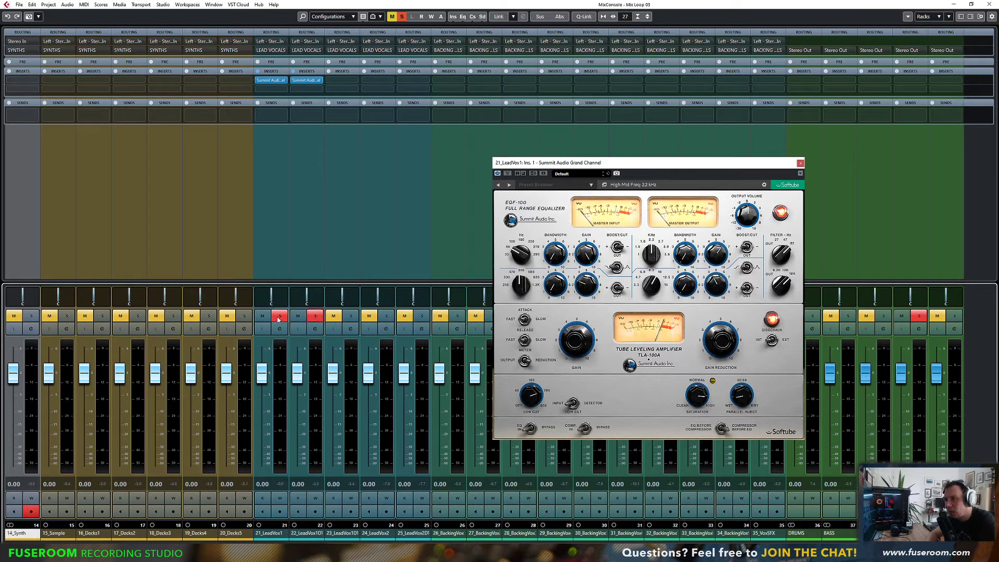
{"action": "key", "text": "space"}
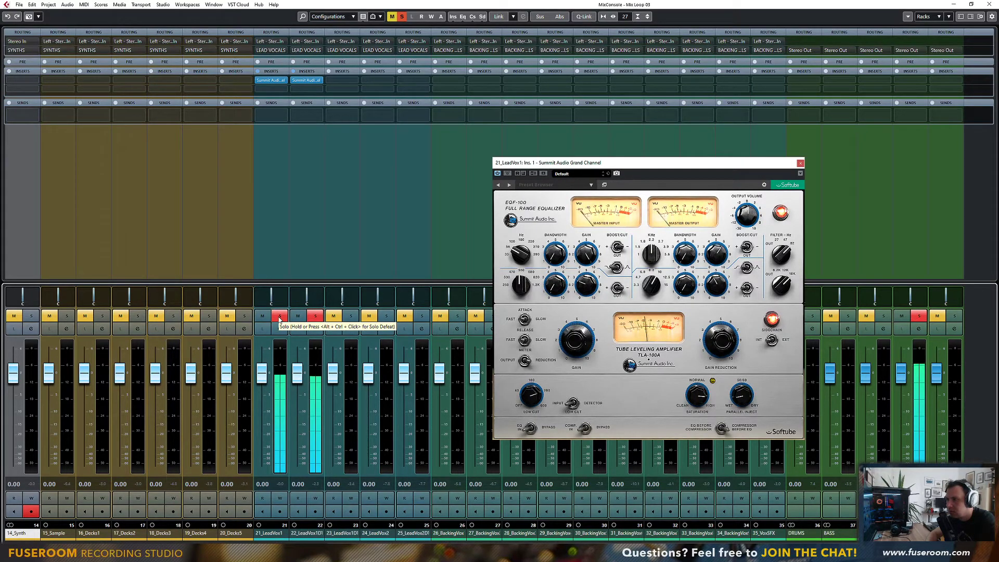
Step: Solo 23_LeadVox1DTLow in place of 21_LeadVox1 and 22_LeadVox1DT
{"action": "left_click", "coordinate": [280, 318]}
{"action": "left_click", "coordinate": [315, 316]}
{"action": "left_click", "coordinate": [351, 317]}
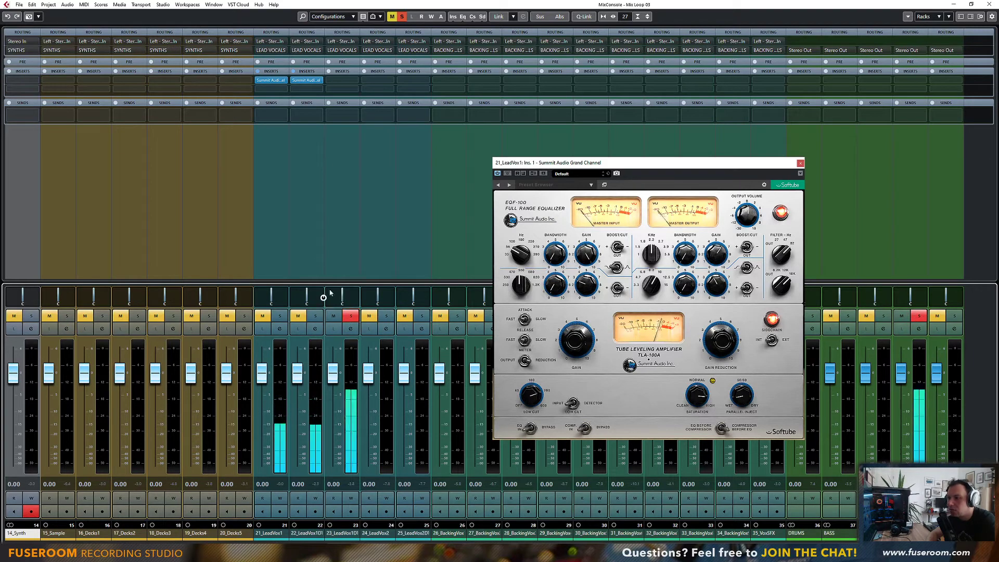
Step: Copy the Grand Channel insert from 22_LeadVox1DT to 23_LeadVox1DTLow, open it and close the 21_LeadVox1 plug-in window
{"action": "mouse_move", "coordinate": [310, 84]}
{"action": "left_click_drag", "start_coordinate": [310, 82], "coordinate": [339, 82]}
{"action": "left_click", "coordinate": [337, 81]}
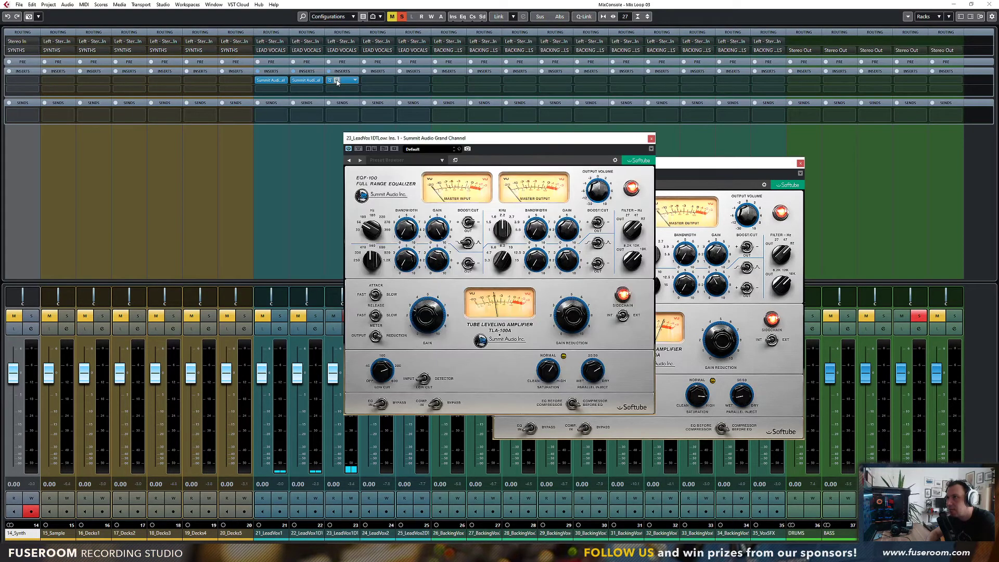
{"action": "left_click_drag", "start_coordinate": [536, 140], "coordinate": [681, 179]}
{"action": "left_click", "coordinate": [800, 164]}
{"action": "left_click_drag", "start_coordinate": [568, 175], "coordinate": [589, 149]}
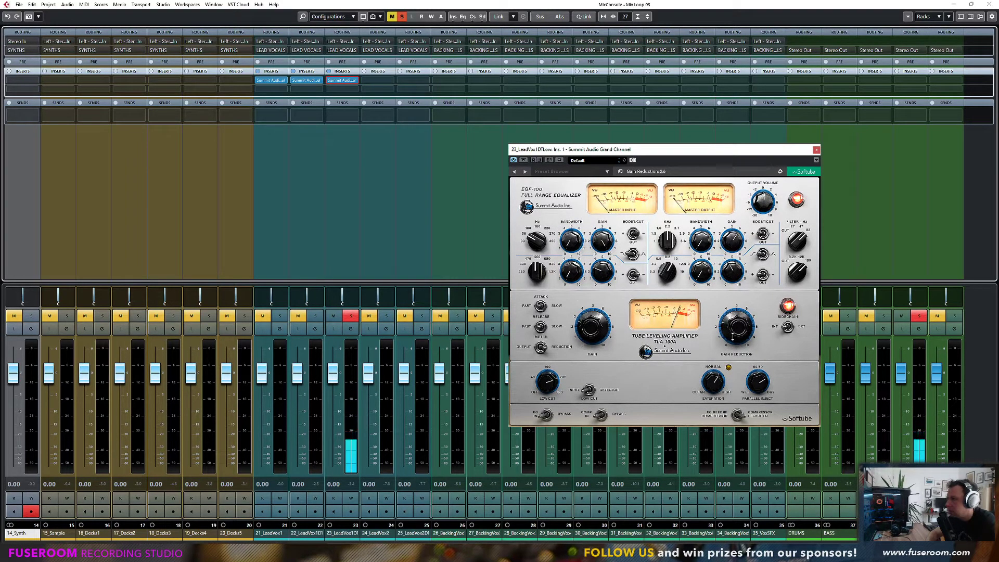
Step: Adjust the compressor's gain reduction and gain on 23_LeadVox1DTLow's Grand Channel and set the output volume to 0.0 dB
{"action": "left_click_drag", "start_coordinate": [728, 327], "coordinate": [734, 329]}
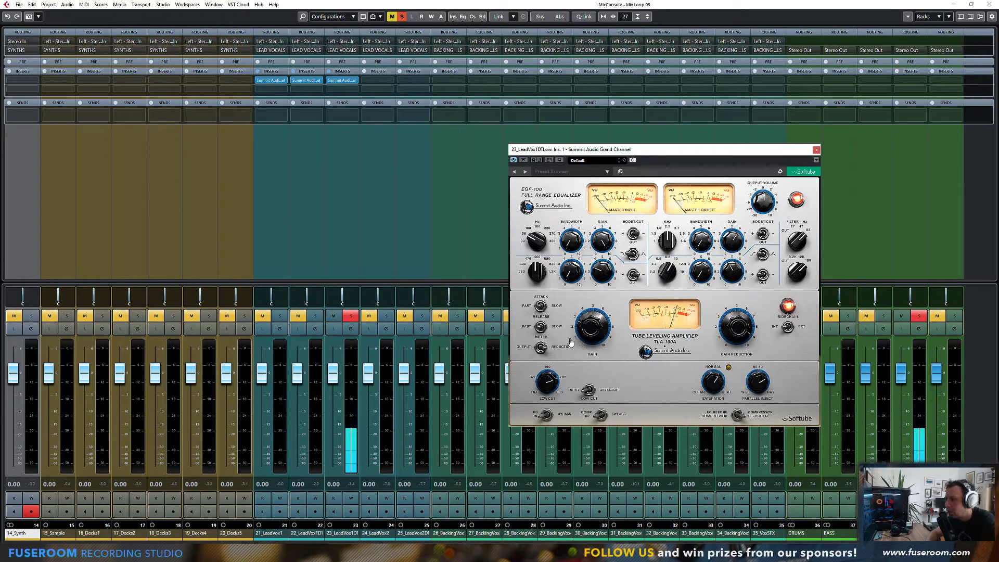
{"action": "left_click_drag", "start_coordinate": [763, 201], "coordinate": [764, 199]}
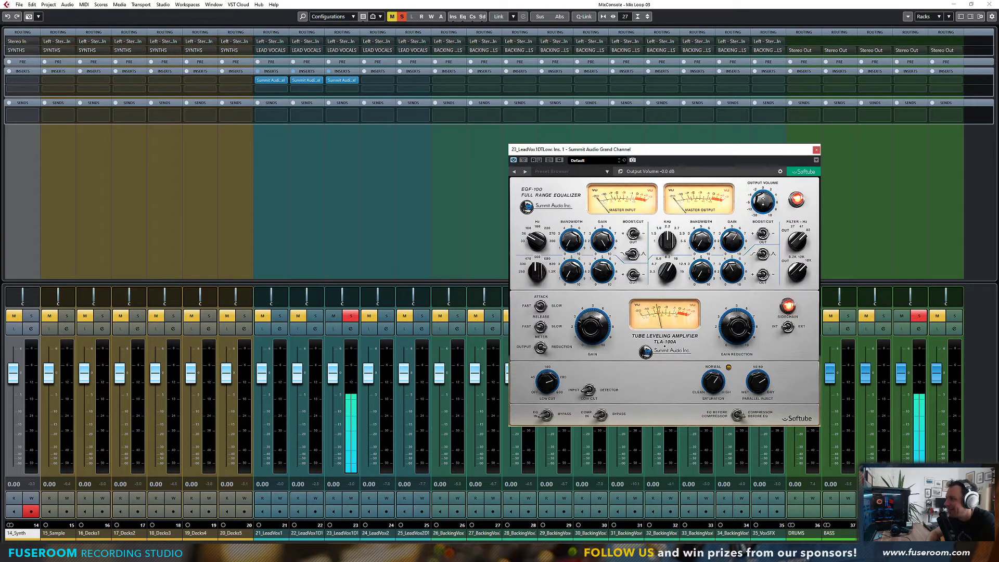
{"action": "left_click_drag", "start_coordinate": [598, 317], "coordinate": [598, 309]}
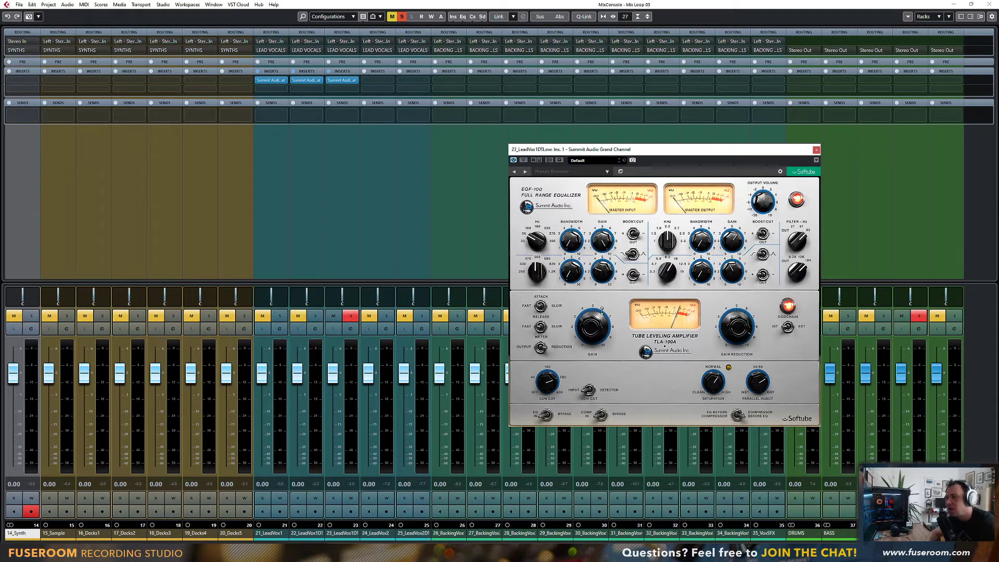
{"action": "left_click_drag", "start_coordinate": [626, 152], "coordinate": [623, 152]}
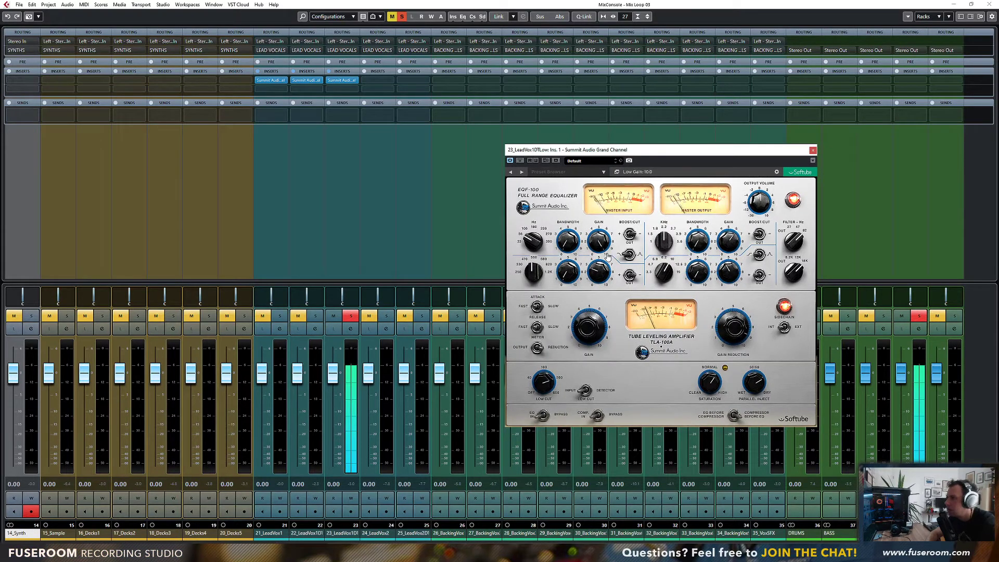
Step: Solo tracks 21 and 22 along with 23_LeadVox1DTLow and set its low EQ band to bandwidth 0.5 and gain 3.1
{"action": "left_click", "coordinate": [315, 316]}
{"action": "left_click", "coordinate": [280, 315]}
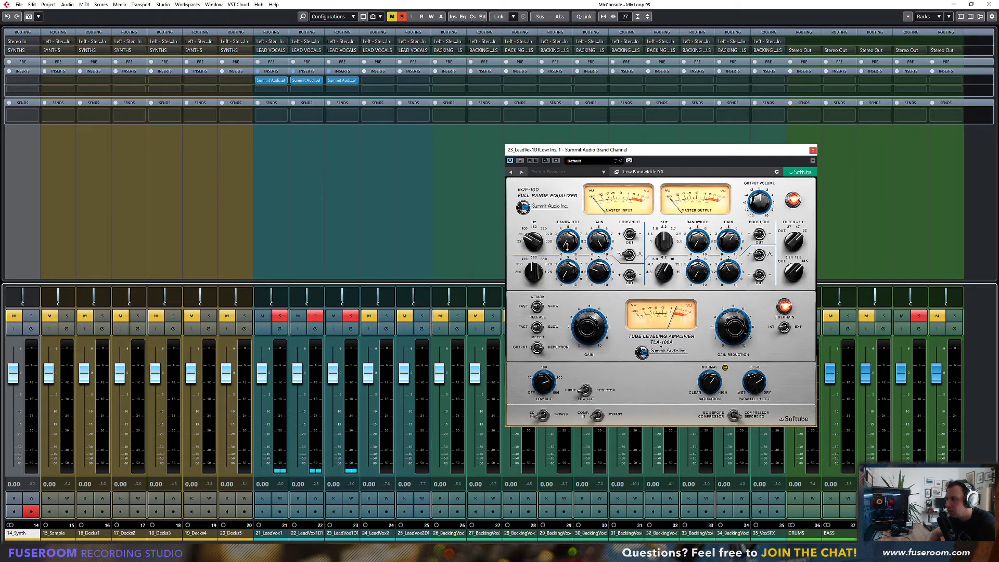
{"action": "left_click_drag", "start_coordinate": [596, 239], "coordinate": [596, 256]}
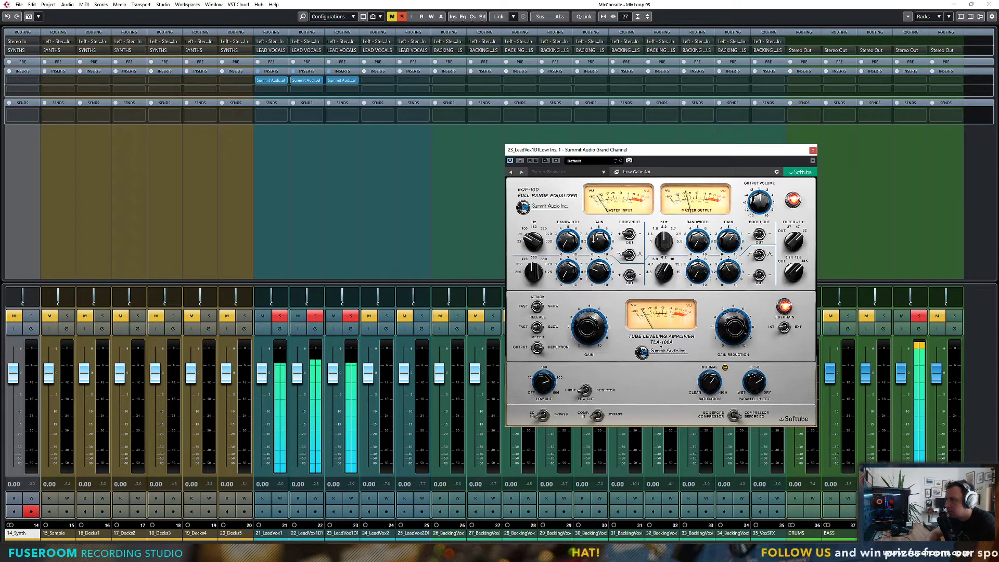
{"action": "left_click", "coordinate": [568, 240]}
{"action": "left_click_drag", "start_coordinate": [568, 240], "coordinate": [567, 260]}
{"action": "left_click_drag", "start_coordinate": [526, 233], "coordinate": [580, 239]}
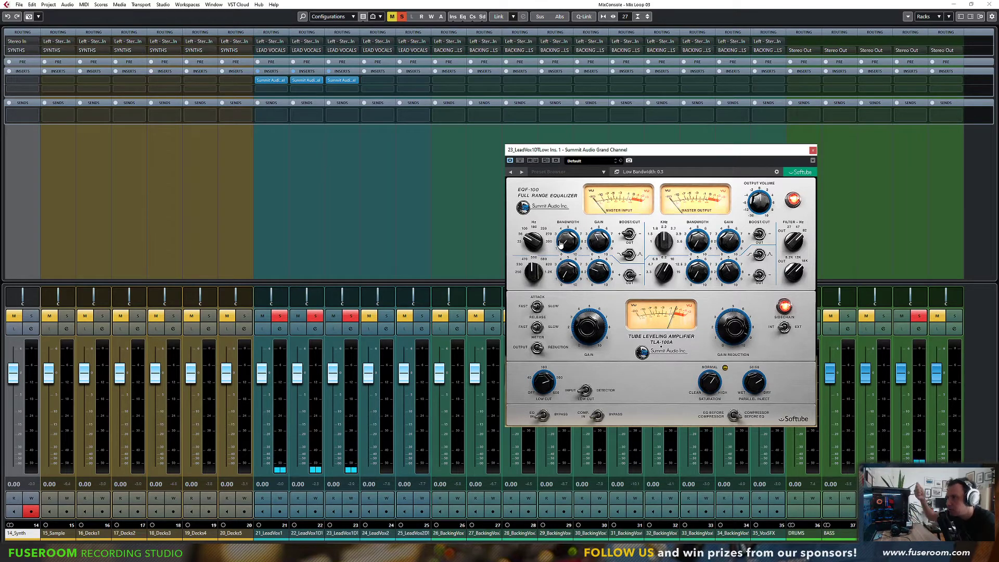
{"action": "left_click_drag", "start_coordinate": [553, 383], "coordinate": [561, 384]}
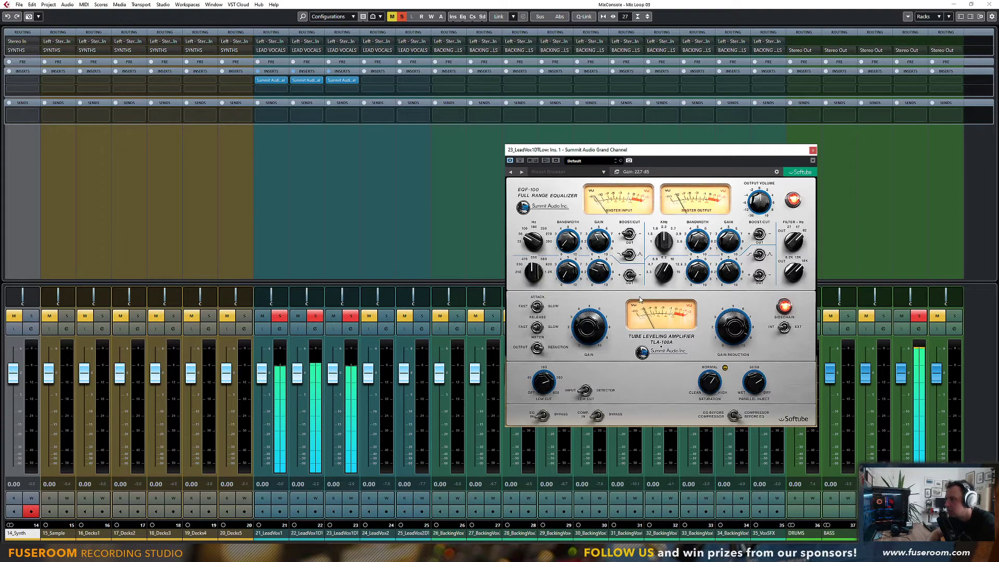
{"action": "left_click_drag", "start_coordinate": [592, 249], "coordinate": [602, 243]}
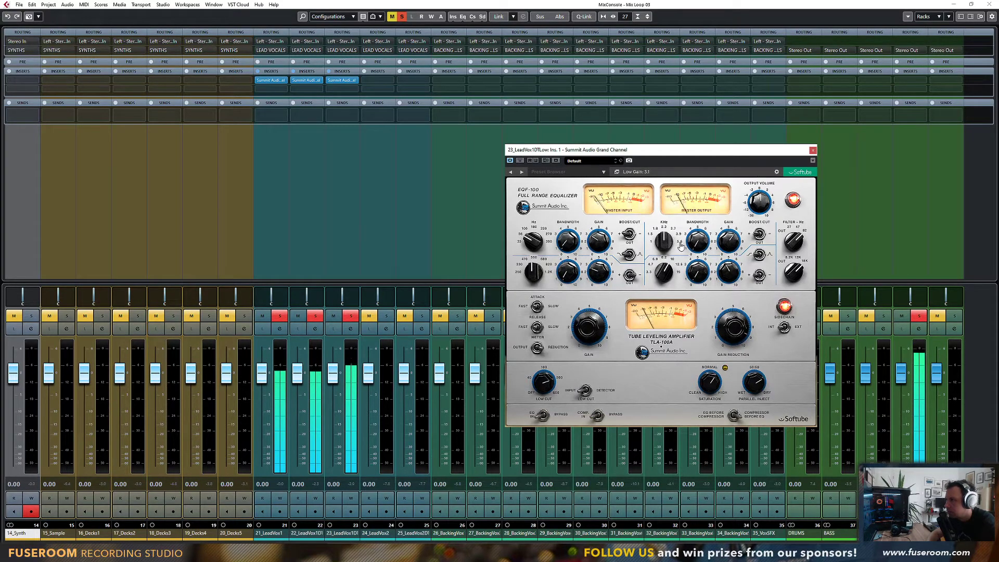
Step: Tune the frequency and gain of the high mid and high EQ bands on 23_LeadVox1DTLow, trying the high mid at 2.7 kHz
{"action": "mouse_move", "coordinate": [730, 245]}
{"action": "left_mouse_down"}
{"action": "mouse_move", "coordinate": [735, 209]}
{"action": "mouse_move", "coordinate": [728, 243]}
{"action": "left_mouse_up"}
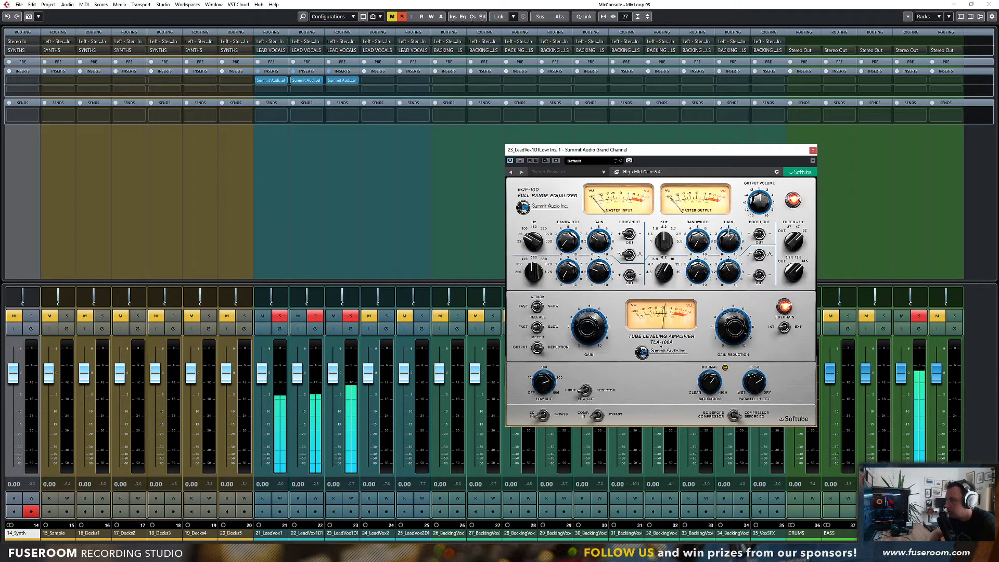
{"action": "left_click_drag", "start_coordinate": [662, 243], "coordinate": [671, 271]}
{"action": "left_click_drag", "start_coordinate": [728, 248], "coordinate": [727, 235]}
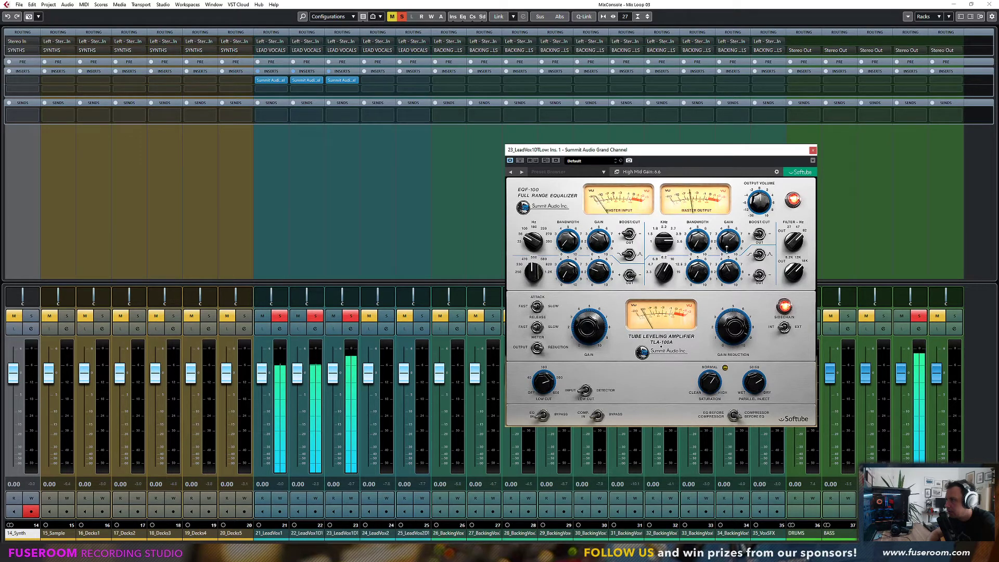
{"action": "left_click_drag", "start_coordinate": [664, 247], "coordinate": [665, 240]}
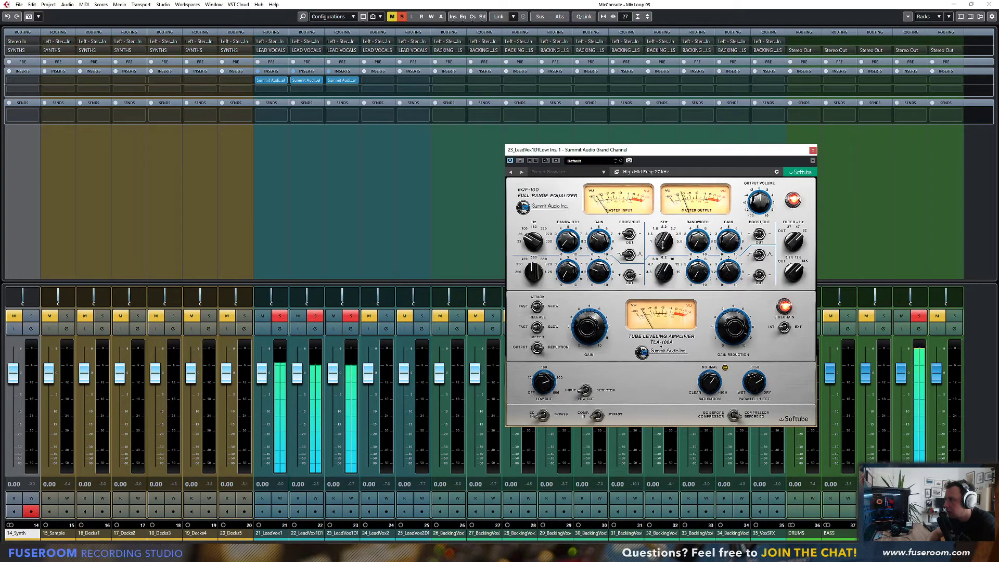
{"action": "mouse_move", "coordinate": [664, 271]}
{"action": "left_mouse_down"}
{"action": "mouse_move", "coordinate": [661, 288]}
{"action": "mouse_move", "coordinate": [659, 275]}
{"action": "left_mouse_up"}
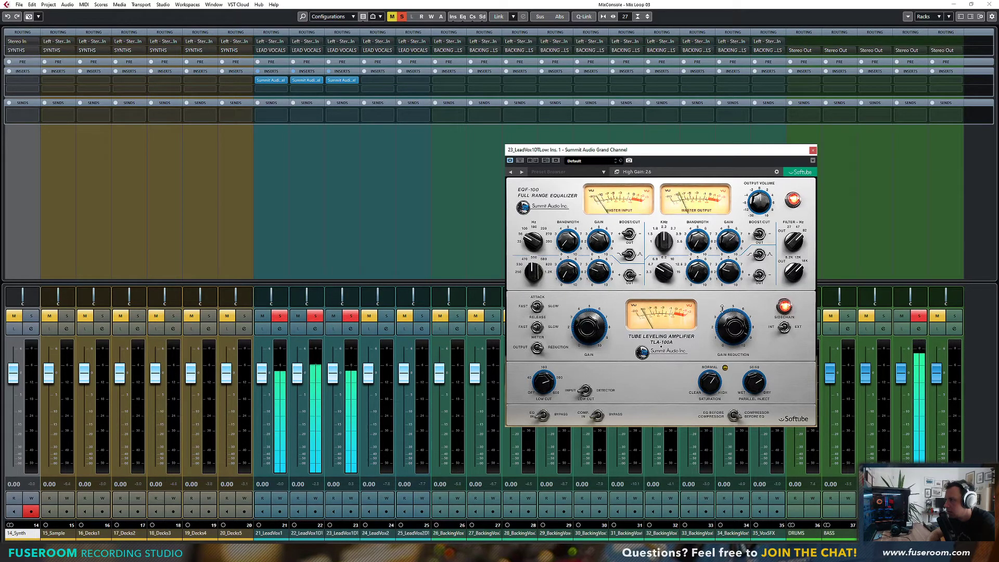
{"action": "mouse_move", "coordinate": [653, 276]}
{"action": "left_mouse_down"}
{"action": "mouse_move", "coordinate": [666, 242]}
{"action": "mouse_move", "coordinate": [666, 277]}
{"action": "left_mouse_up"}
{"action": "left_click_drag", "start_coordinate": [729, 272], "coordinate": [730, 269]}
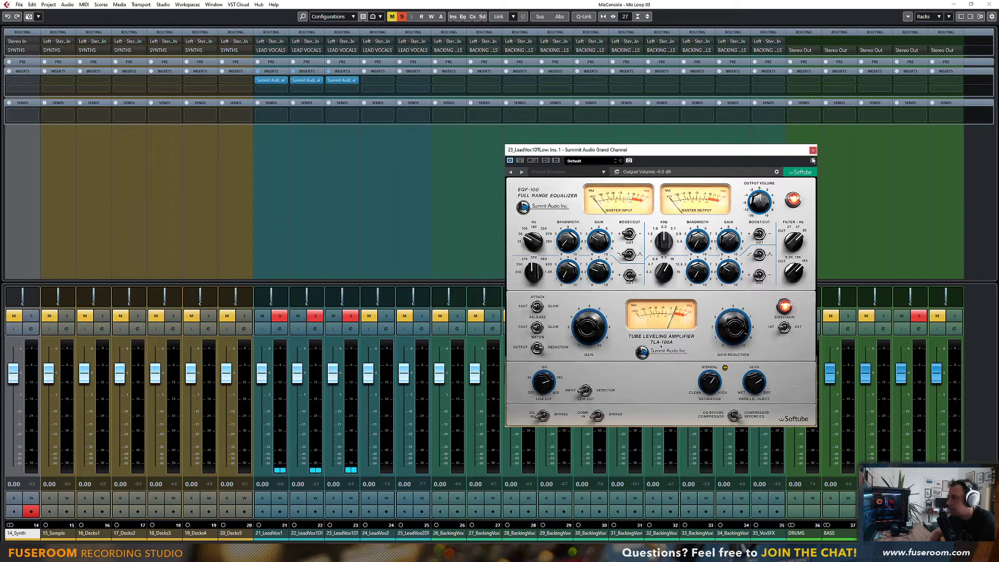
Step: Close the Grand Channel window and leave only 24_LeadVox2 soloed among the lead vocal tracks
{"action": "left_click", "coordinate": [812, 151]}
{"action": "left_click", "coordinate": [386, 316]}
{"action": "left_click", "coordinate": [350, 316]}
{"action": "left_click", "coordinate": [315, 316]}
{"action": "left_click", "coordinate": [280, 315]}
Step: Set the project's cycle range around the 24_LeadVox2 section from about 2:03 to 2:26 and play it
{"action": "key", "text": "F3"}
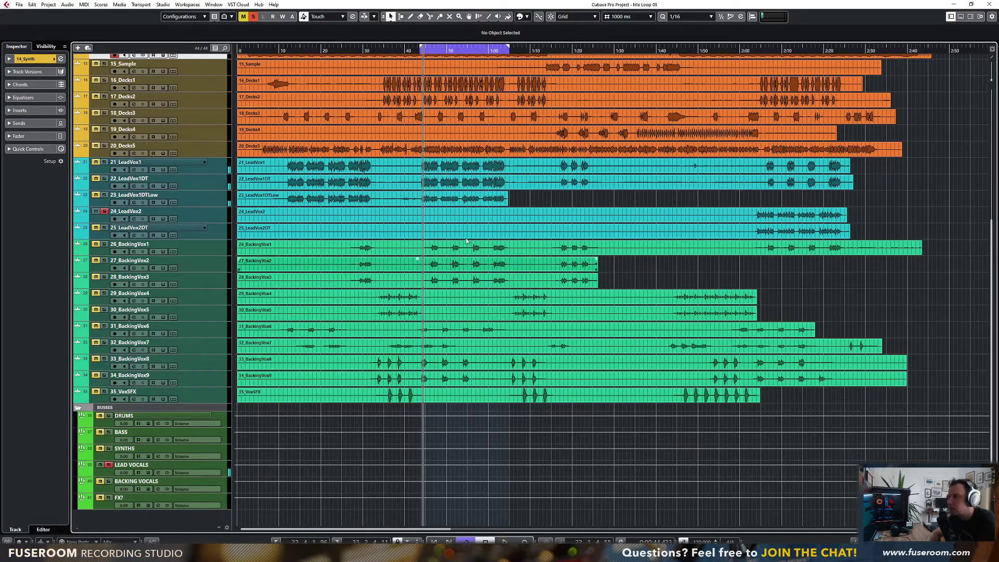
{"action": "left_click", "coordinate": [762, 50]}
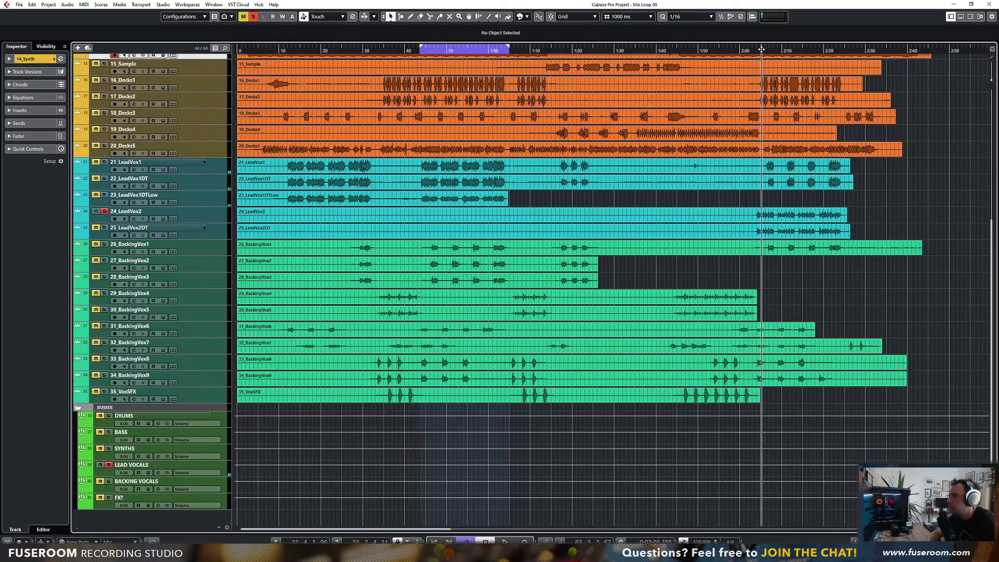
{"action": "left_click_drag", "start_coordinate": [760, 47], "coordinate": [840, 46]}
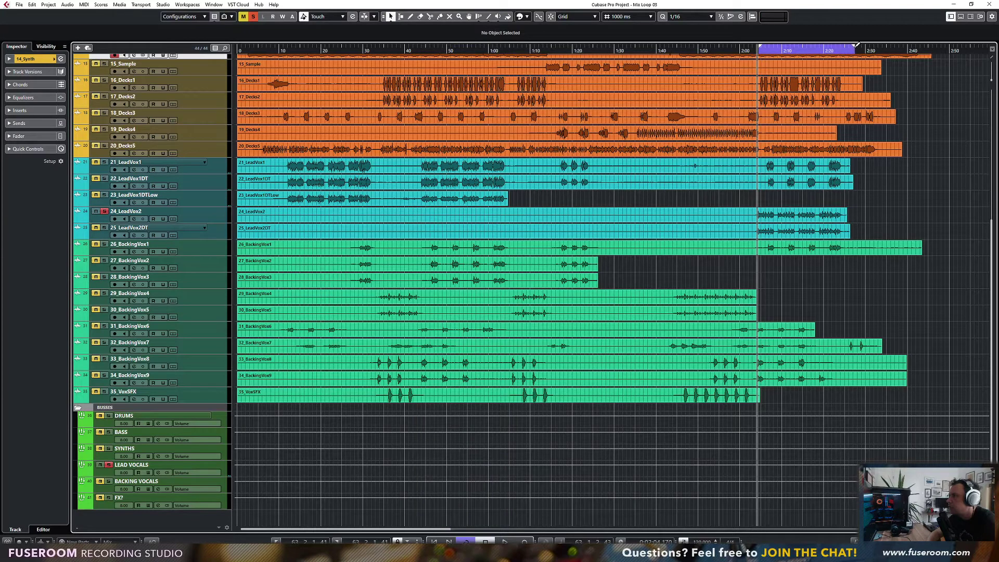
{"action": "key", "text": "space"}
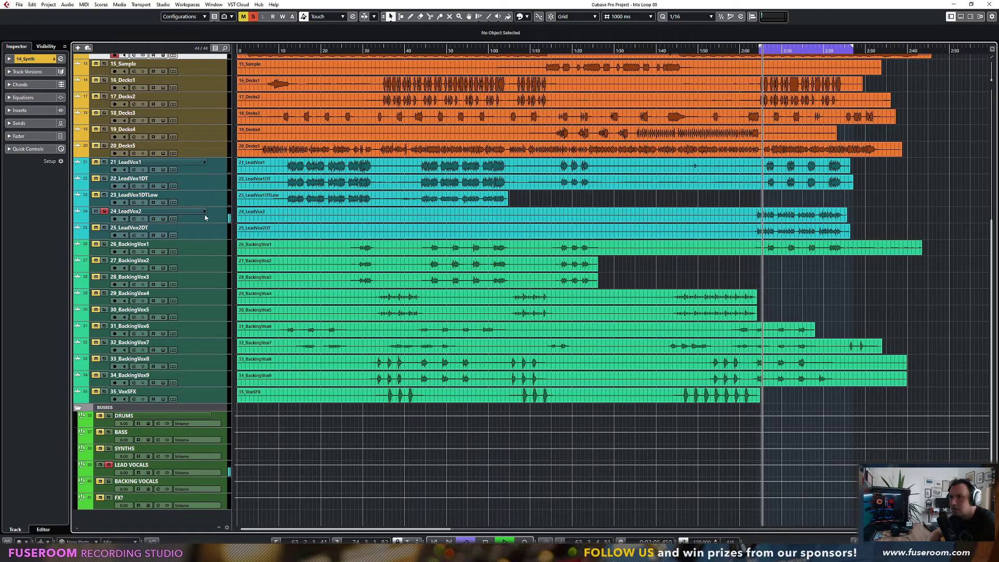
Step: Copy the Grand Channel insert from 21_LeadVox1 to 24_LeadVox2 in the MixConsole, briefly soloing 25_LeadVox2DT alongside it
{"action": "key", "text": "F3"}
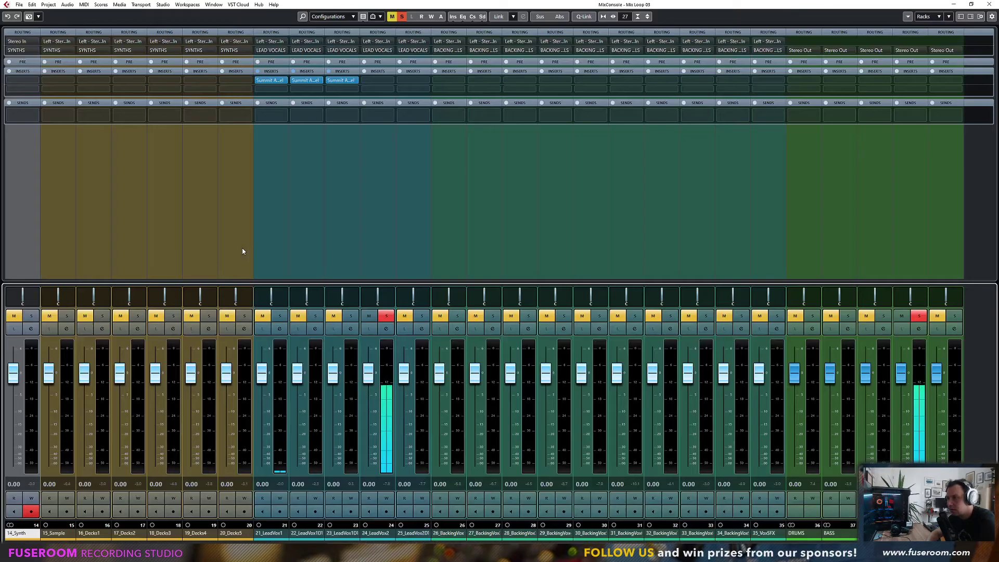
{"action": "left_click", "coordinate": [422, 317]}
{"action": "left_click_drag", "start_coordinate": [270, 81], "coordinate": [378, 86]}
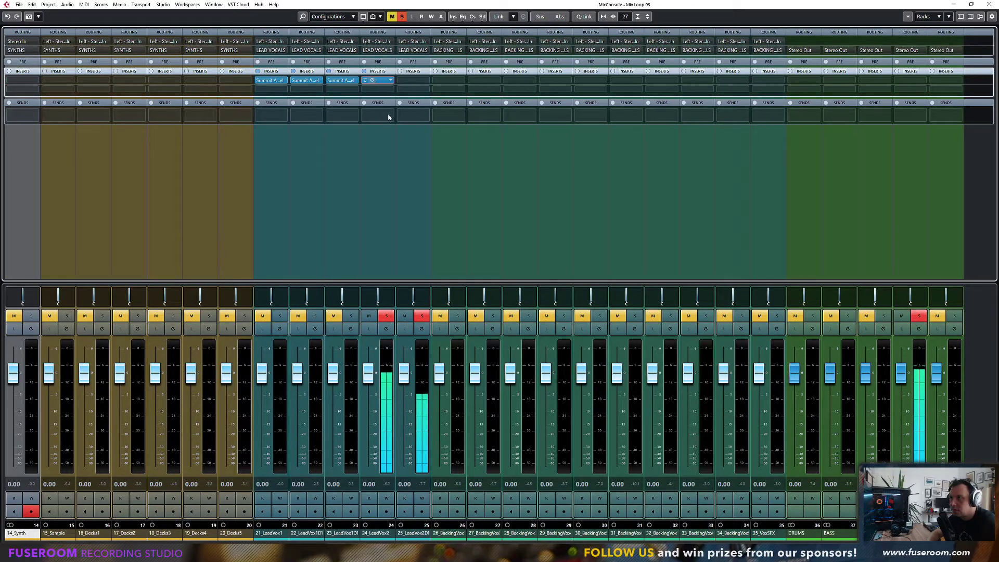
{"action": "left_click_drag", "start_coordinate": [406, 131], "coordinate": [565, 131]}
{"action": "left_click", "coordinate": [428, 317]}
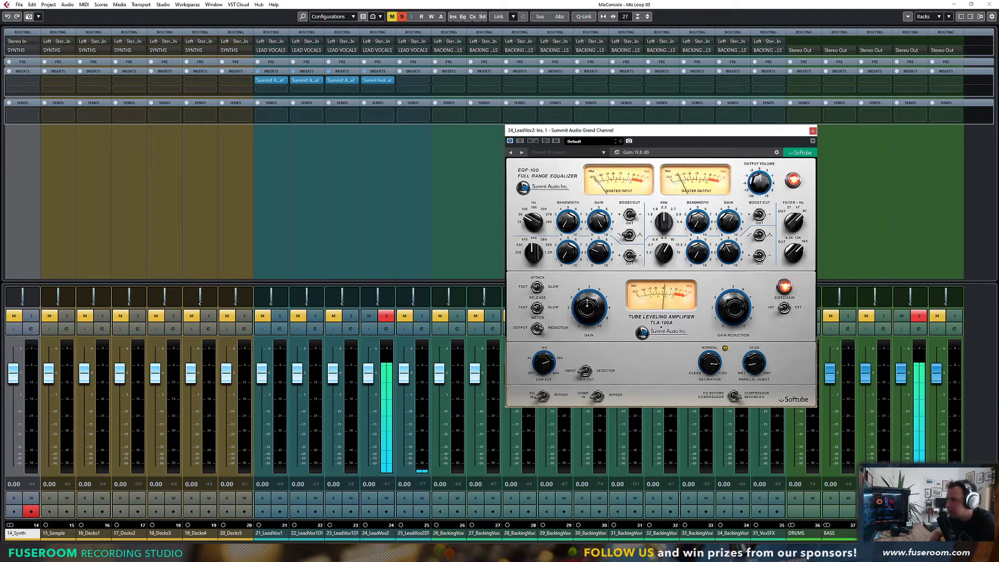
Step: Compare 24_LeadVox2's sound with the Grand Channel's EQ and compressor bypassed, and switch both back in
{"action": "left_click", "coordinate": [543, 396]}
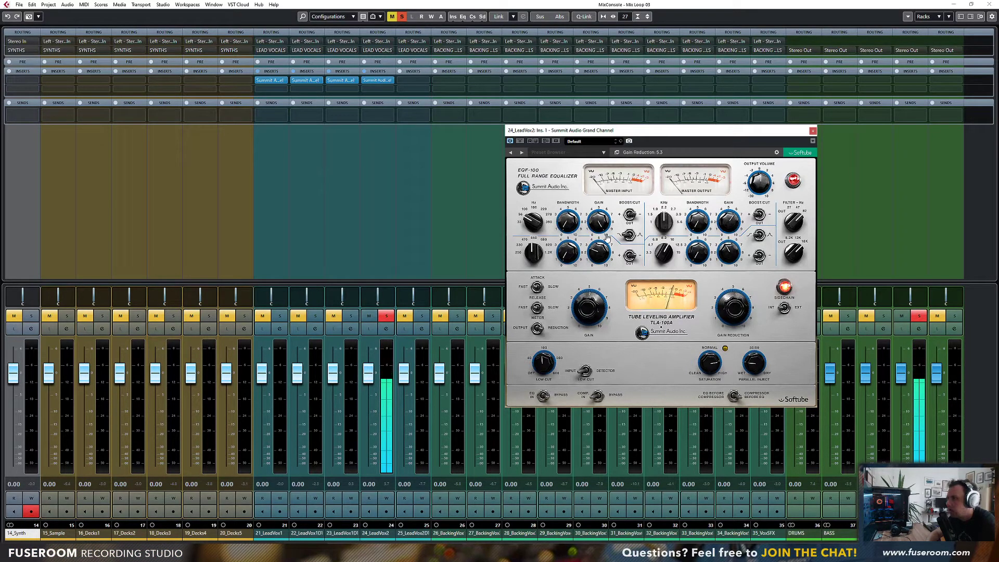
{"action": "left_click", "coordinate": [597, 396]}
{"action": "left_click", "coordinate": [598, 397]}
{"action": "left_click", "coordinate": [543, 397]}
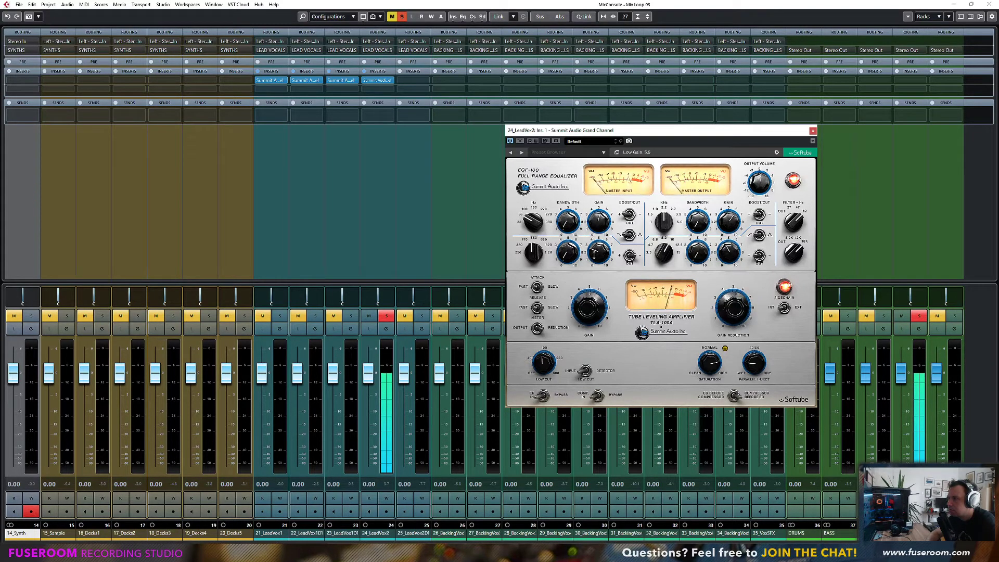
Step: Set the low mid gain to 1.3 on 24_LeadVox2's Grand Channel EQ
{"action": "left_click_drag", "start_coordinate": [594, 256], "coordinate": [593, 252]}
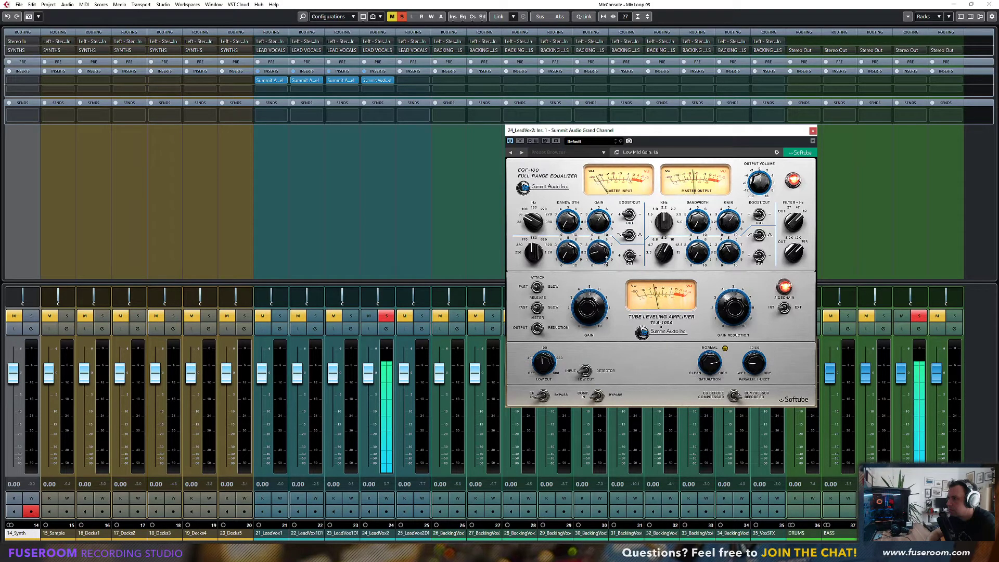
{"action": "left_click_drag", "start_coordinate": [602, 259], "coordinate": [602, 265]}
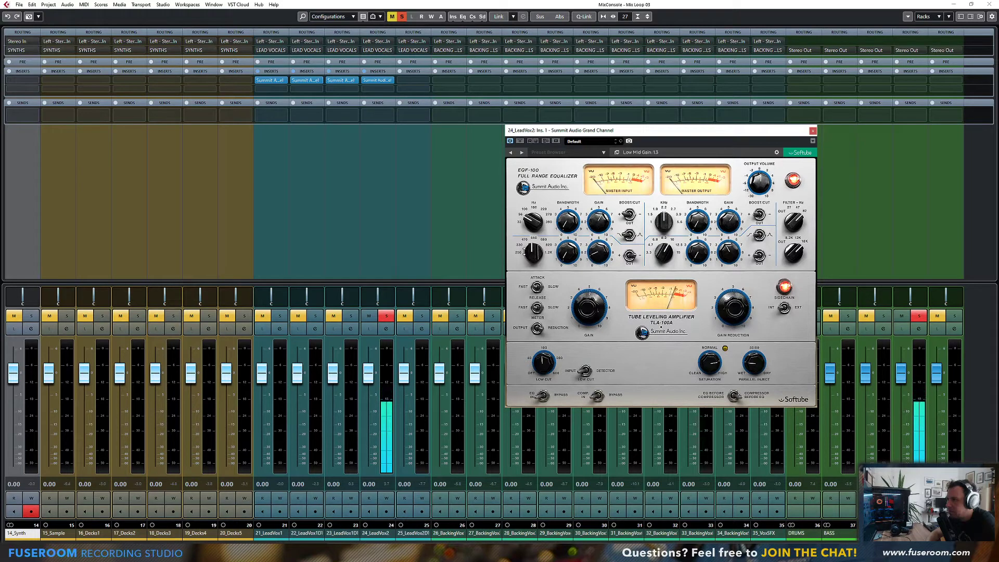
Step: Shape the high mid and high bands of 24_LeadVox2's Grand Channel EQ, with high gain at 5.4 and high cut at 12 kHz
{"action": "left_click_drag", "start_coordinate": [728, 200], "coordinate": [725, 222]}
{"action": "left_click_drag", "start_coordinate": [664, 224], "coordinate": [664, 219]}
{"action": "left_click_drag", "start_coordinate": [728, 253], "coordinate": [729, 221]}
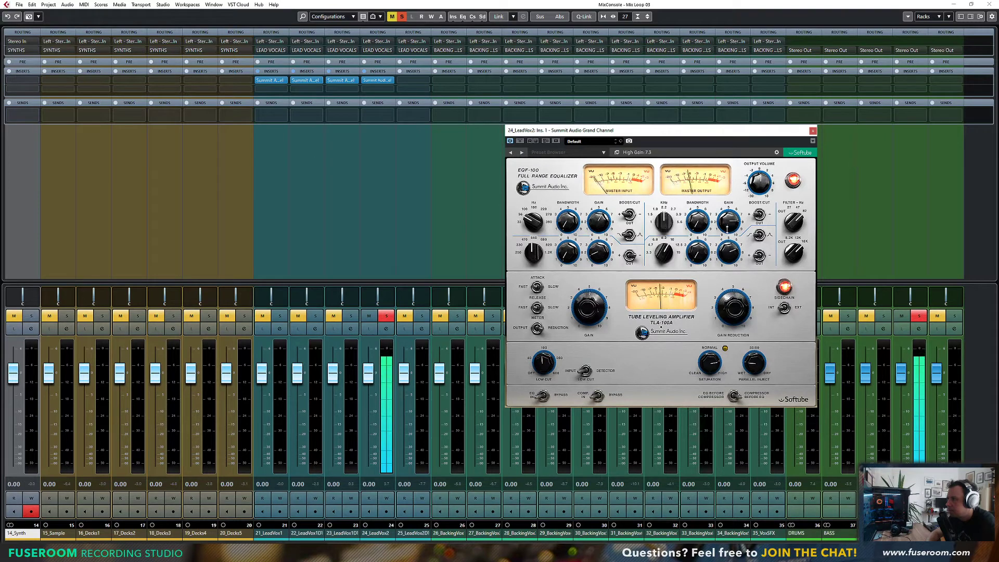
{"action": "left_click_drag", "start_coordinate": [664, 253], "coordinate": [663, 272]}
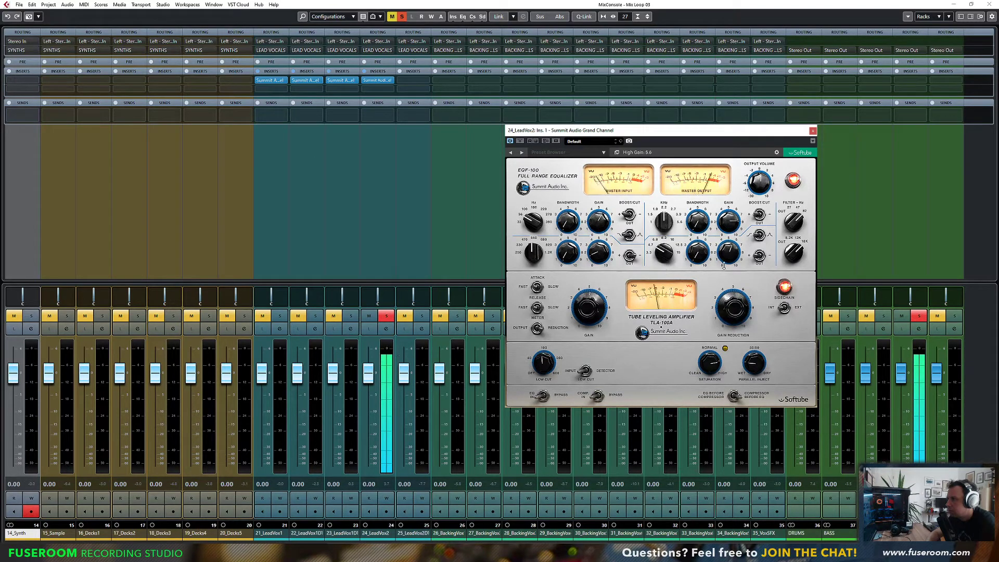
{"action": "left_click_drag", "start_coordinate": [794, 252], "coordinate": [793, 259]}
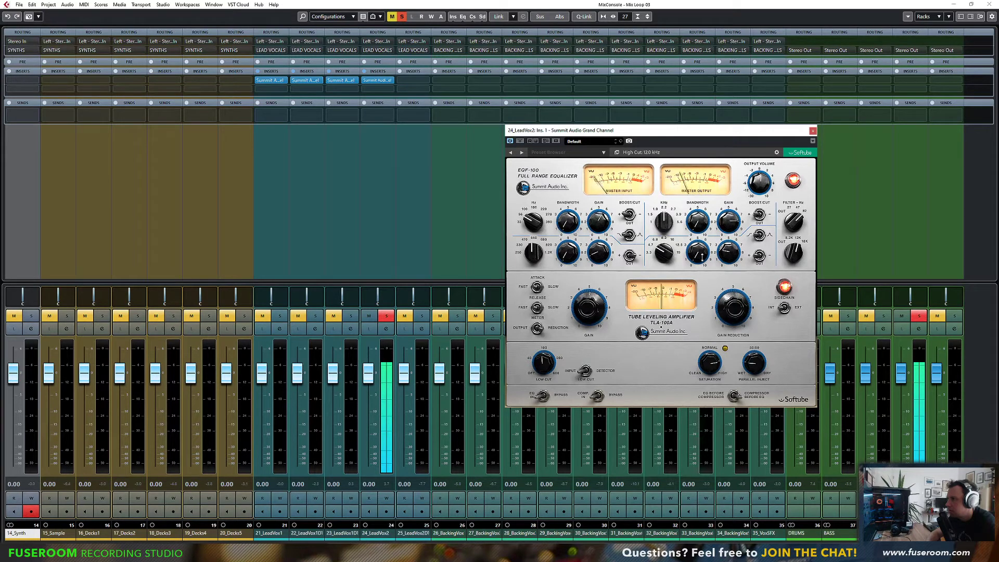
{"action": "left_click_drag", "start_coordinate": [664, 253], "coordinate": [664, 240]}
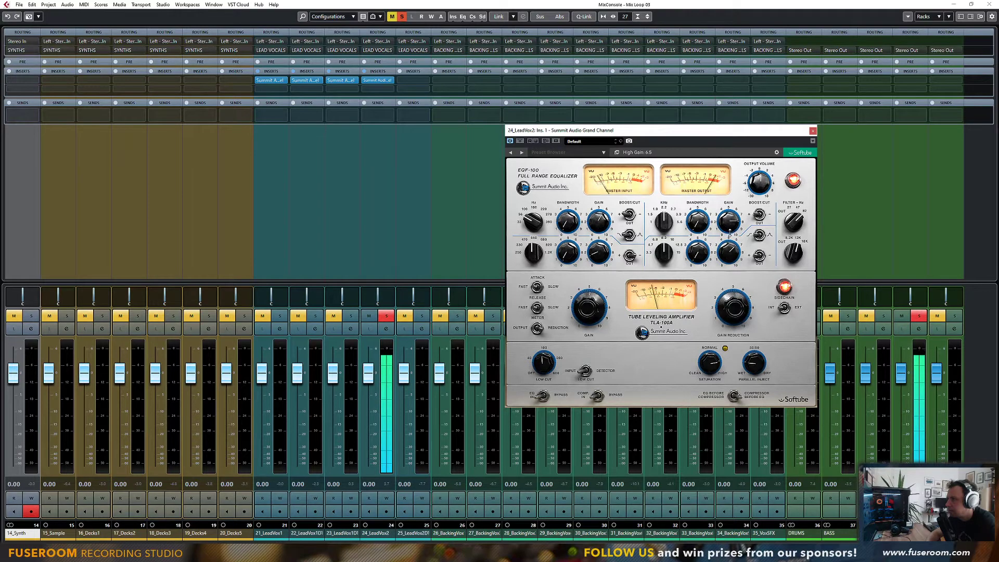
{"action": "left_click_drag", "start_coordinate": [803, 248], "coordinate": [786, 264]}
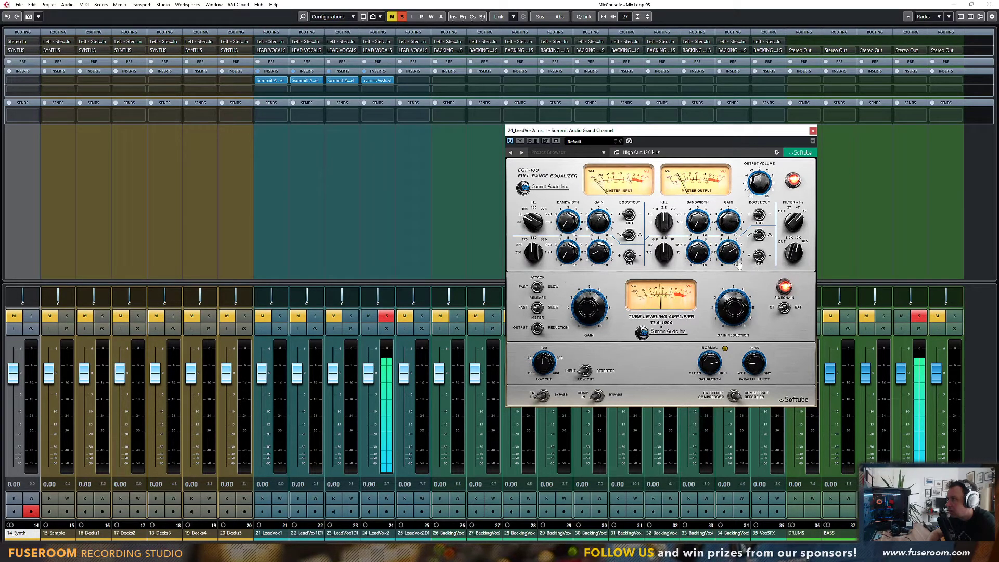
{"action": "left_click", "coordinate": [759, 236]}
{"action": "left_click", "coordinate": [761, 236]}
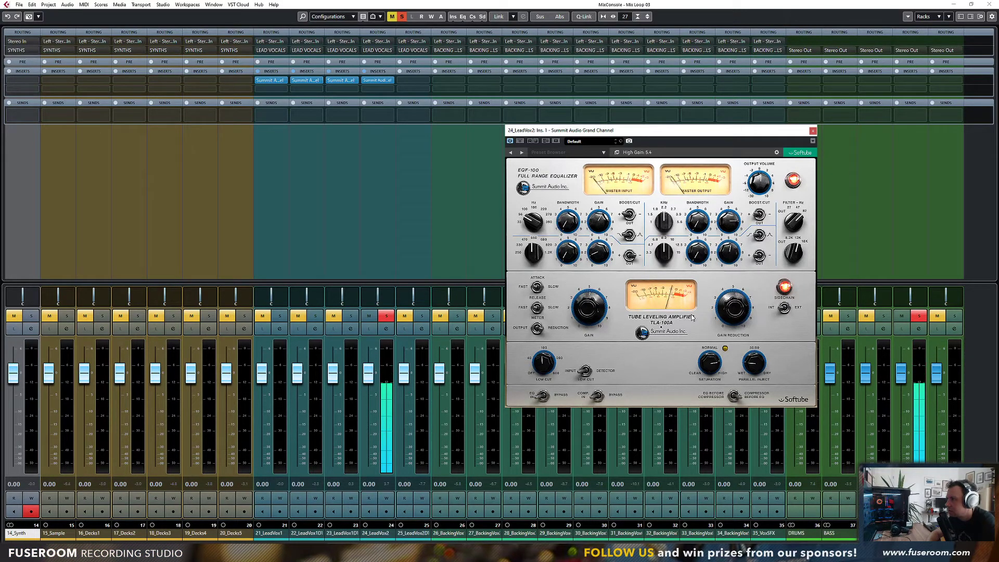
Step: Raise the compressor gain on 24_LeadVox2's Grand Channel, set attack and release to Fast, and close the plug-in
{"action": "scroll", "coordinate": [593, 308], "scroll_direction": "up", "scroll_amount": 4}
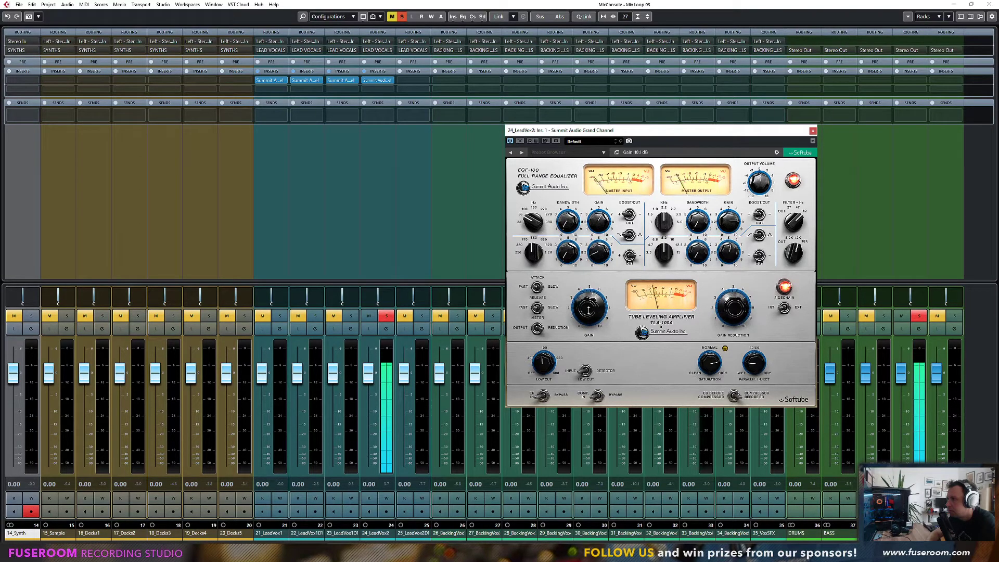
{"action": "left_click", "coordinate": [537, 310]}
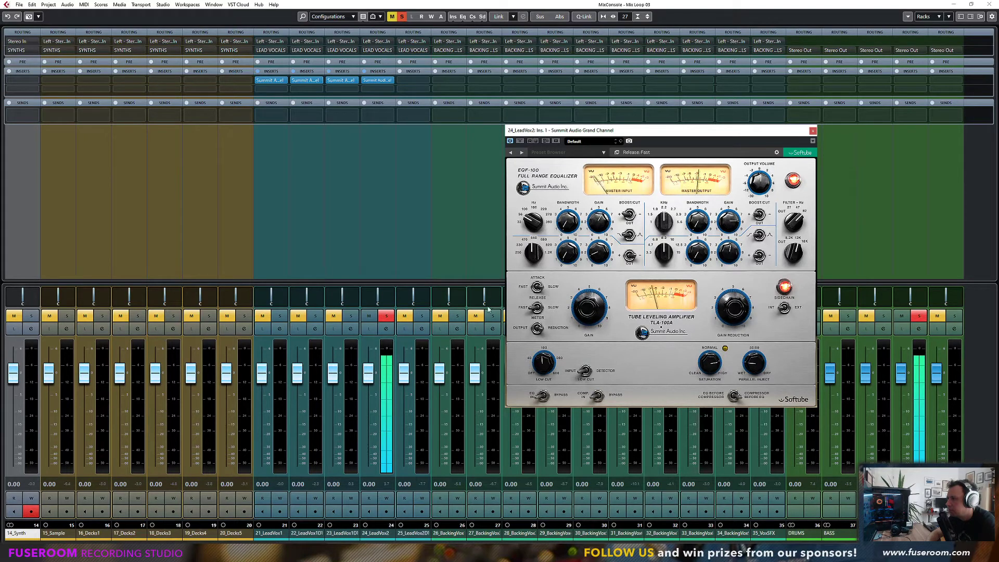
{"action": "left_click", "coordinate": [537, 290]}
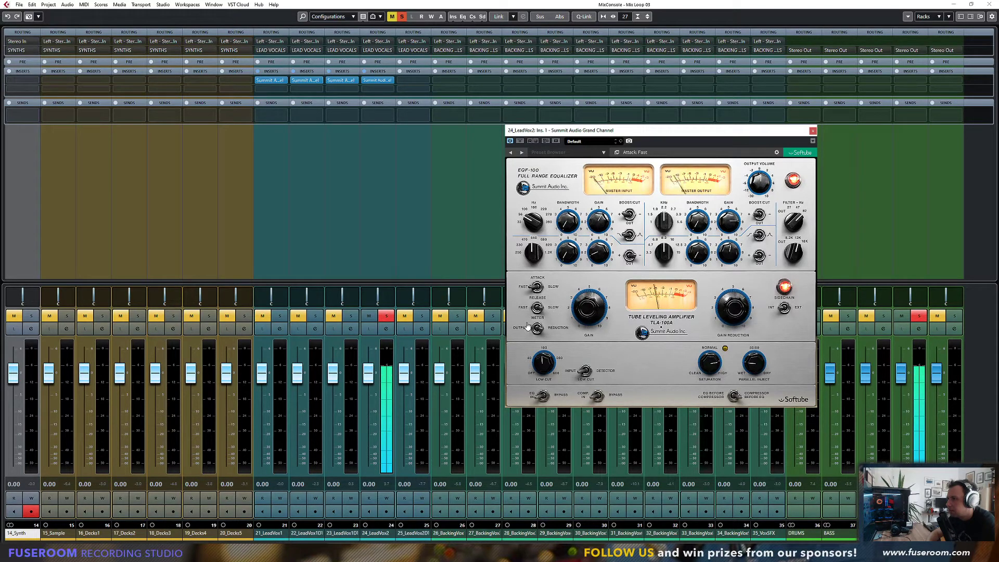
{"action": "left_click", "coordinate": [537, 310]}
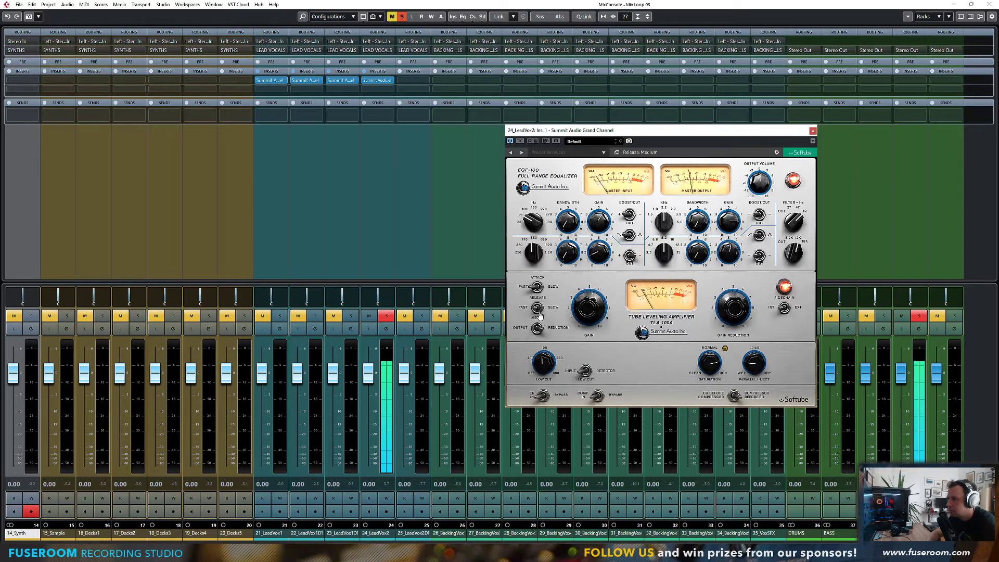
{"action": "left_click", "coordinate": [536, 309]}
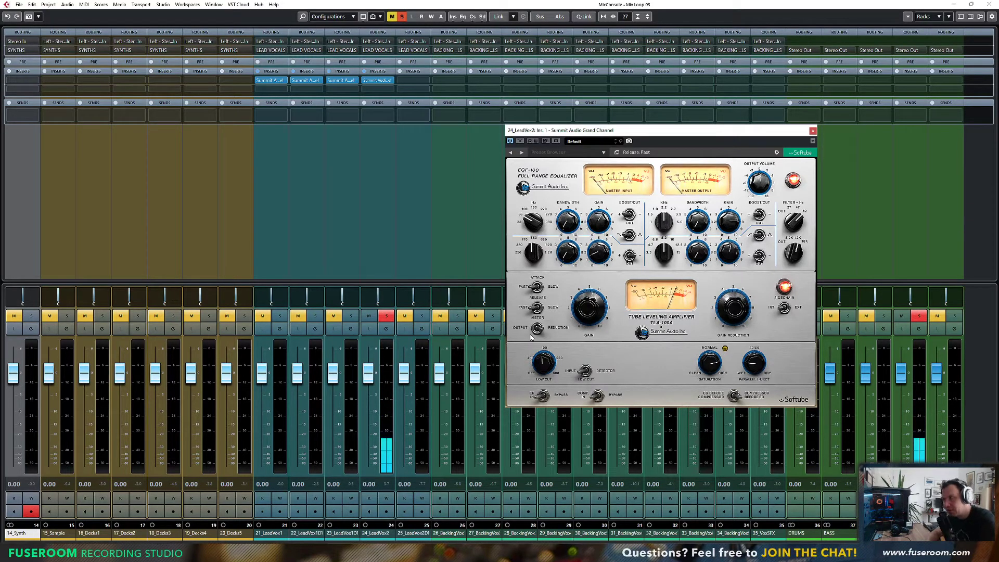
{"action": "left_click", "coordinate": [813, 131]}
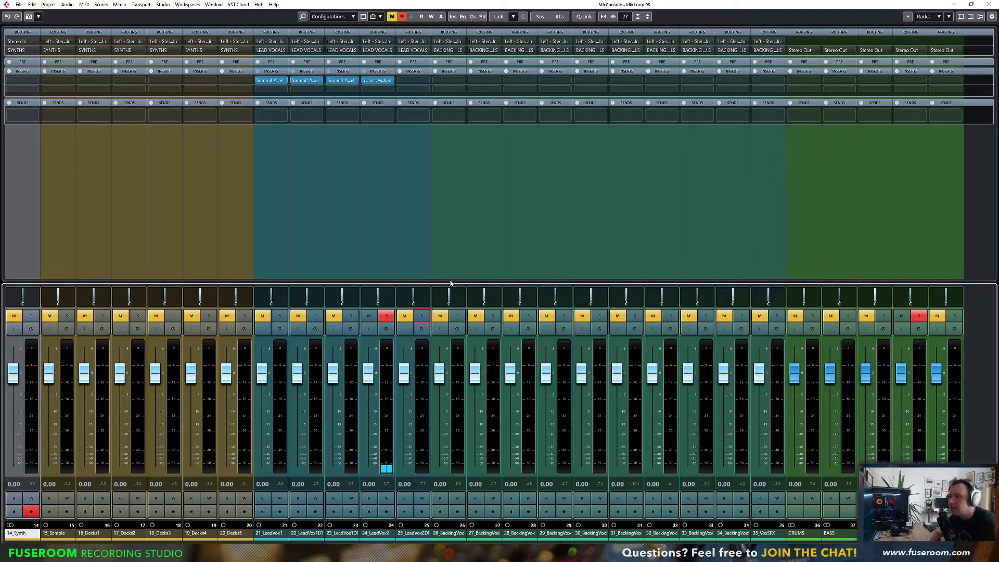
Step: Copy the Grand Channel insert from 24_LeadVox2 to 25_LeadVox2DT and solo both tracks together
{"action": "left_click", "coordinate": [422, 316]}
{"action": "left_click", "coordinate": [386, 316]}
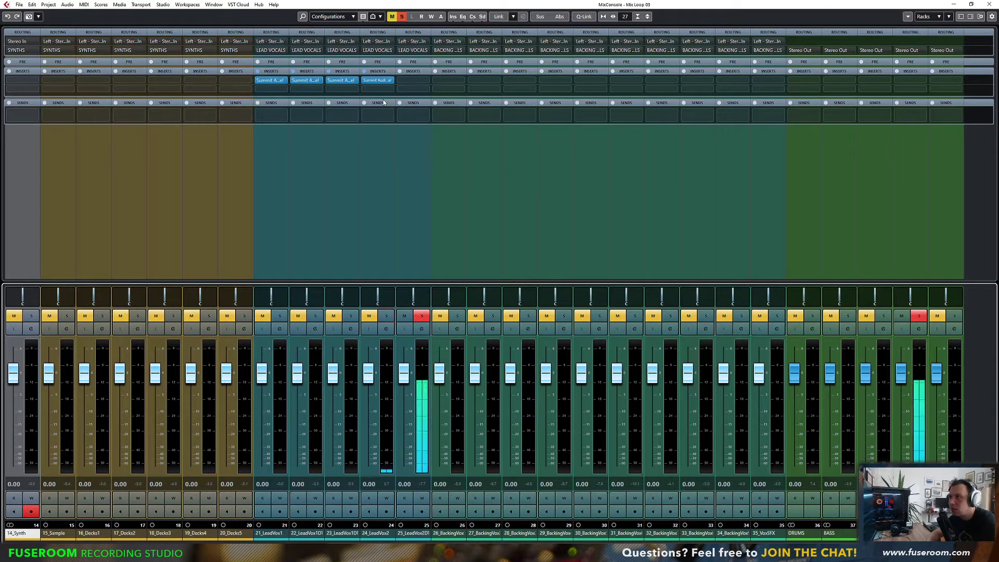
{"action": "left_click_drag", "start_coordinate": [382, 83], "coordinate": [407, 82]}
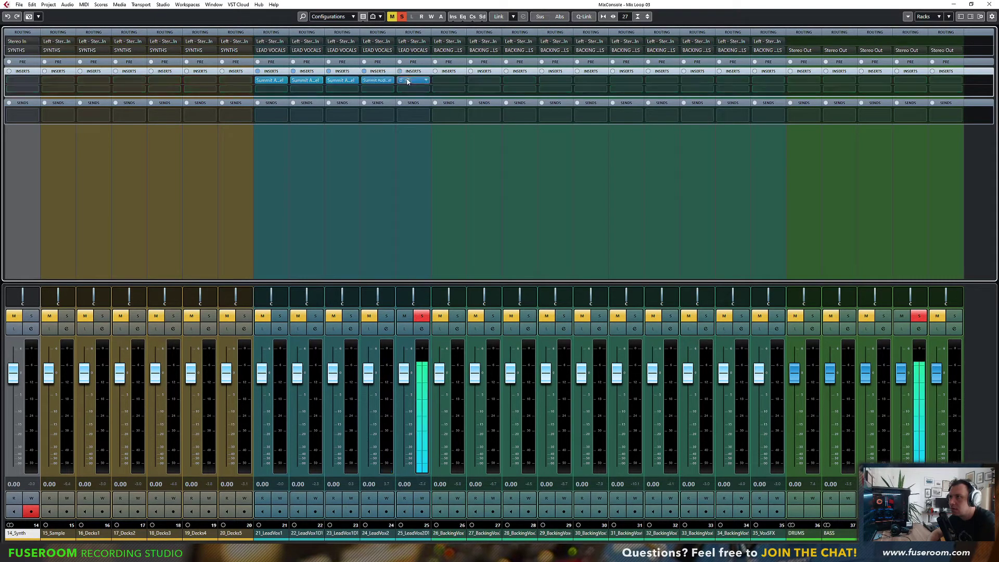
{"action": "left_click", "coordinate": [386, 316]}
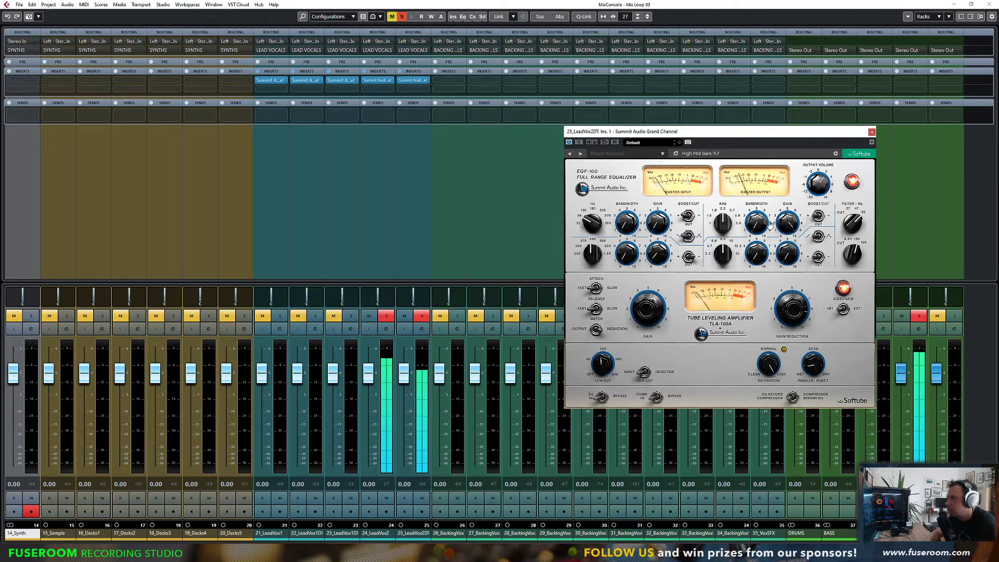
Step: Raise the high mid gain on 25_LeadVox2DT's Grand Channel, setting the gain reduction to 5.6 and the high bandwidth to 5.5
{"action": "scroll", "coordinate": [787, 221], "scroll_direction": "up", "scroll_amount": 3}
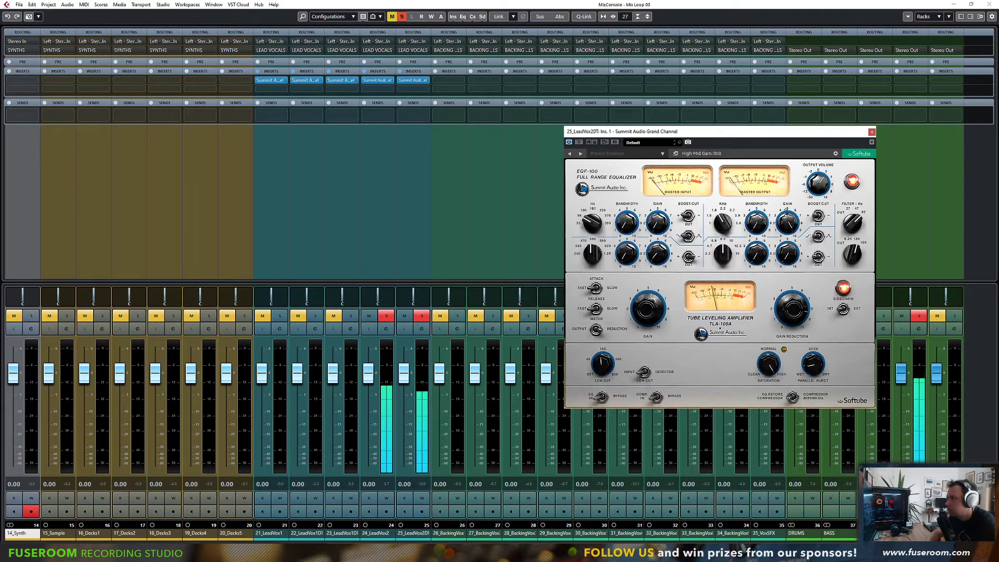
{"action": "scroll", "coordinate": [775, 328], "scroll_direction": "down", "scroll_amount": 2}
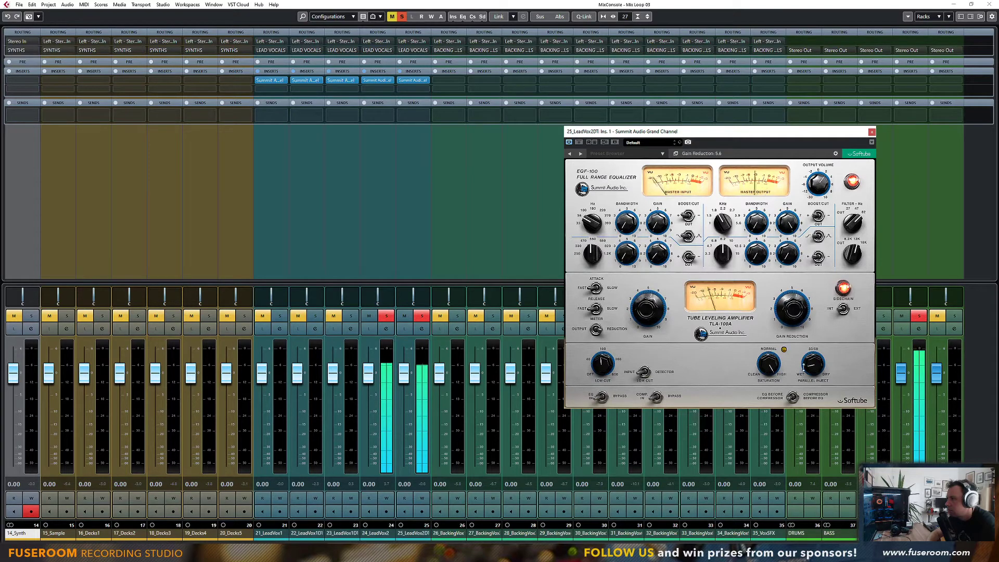
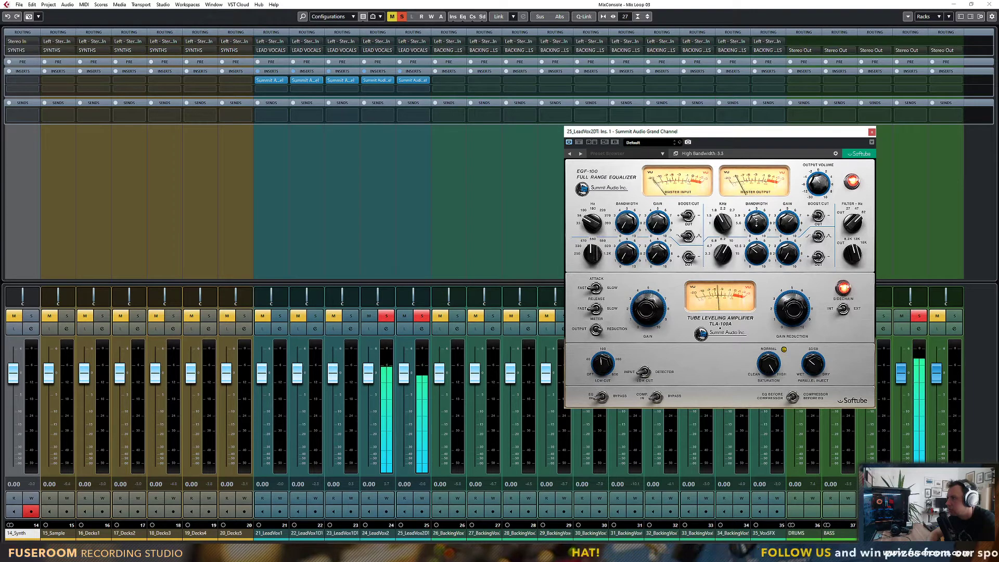
{"action": "left_click_drag", "start_coordinate": [815, 198], "coordinate": [816, 207]}
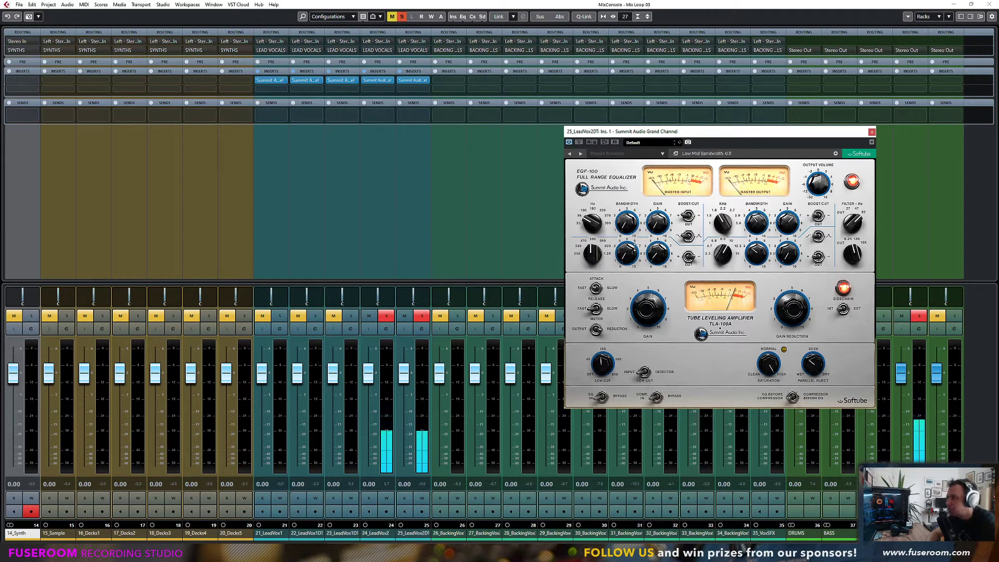
Step: Set up a low mid cut on 25_LeadVox2DT's Grand Channel EQ with a gain of 3.3, adjusting its frequency and bandwidth
{"action": "left_click_drag", "start_coordinate": [656, 252], "coordinate": [686, 261]}
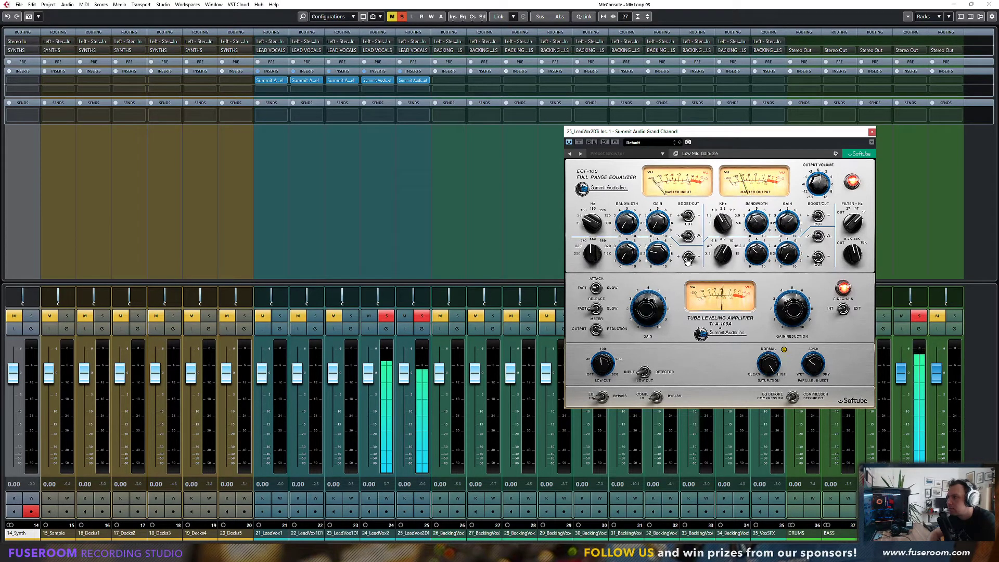
{"action": "mouse_move", "coordinate": [594, 253]}
{"action": "left_mouse_down"}
{"action": "mouse_move", "coordinate": [594, 227]}
{"action": "mouse_move", "coordinate": [596, 266]}
{"action": "mouse_move", "coordinate": [596, 257]}
{"action": "left_mouse_up"}
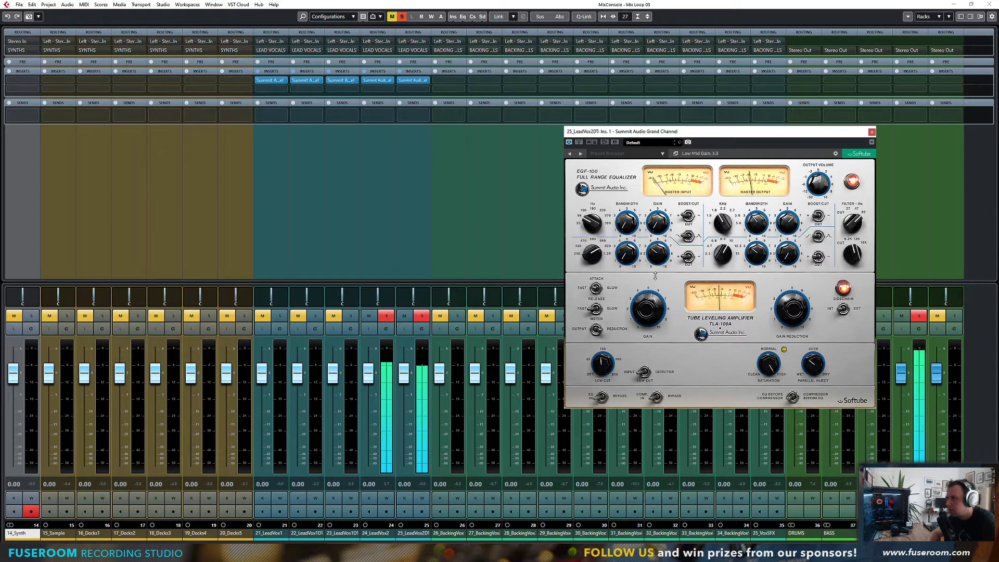
{"action": "left_click_drag", "start_coordinate": [627, 249], "coordinate": [624, 240]}
{"action": "left_click", "coordinate": [685, 259]}
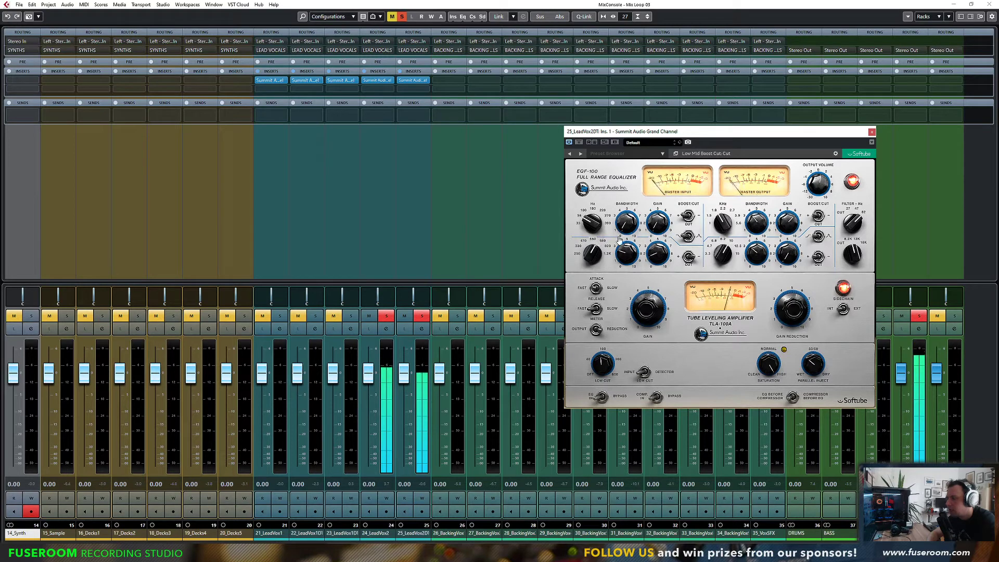
Step: Set 25_LeadVox2DT's low EQ band to 100 Hz with a gain of 3.5, and raise the compressor's low cut frequency
{"action": "left_click_drag", "start_coordinate": [665, 235], "coordinate": [664, 180]}
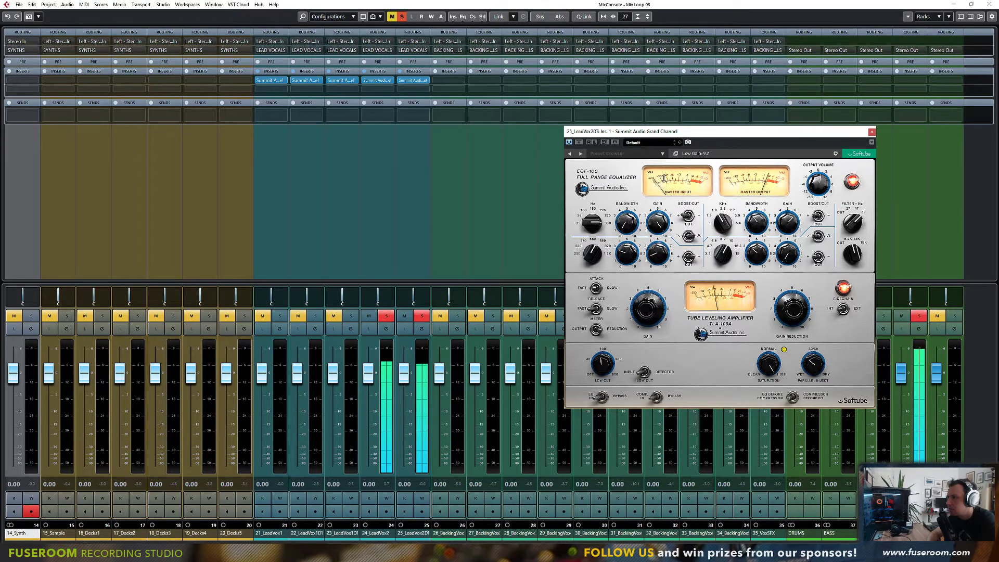
{"action": "left_click_drag", "start_coordinate": [592, 224], "coordinate": [592, 223]}
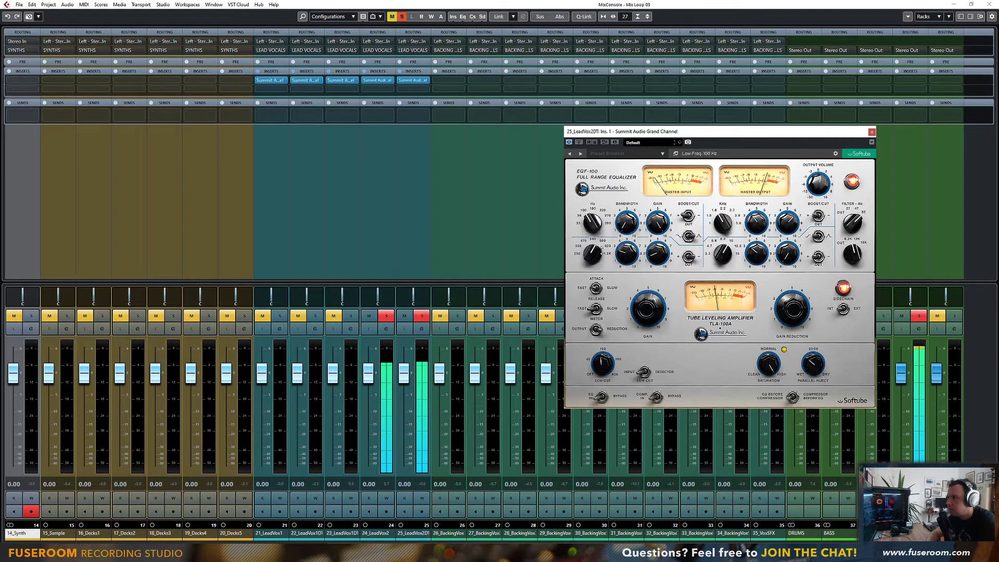
{"action": "left_click_drag", "start_coordinate": [602, 360], "coordinate": [603, 358]}
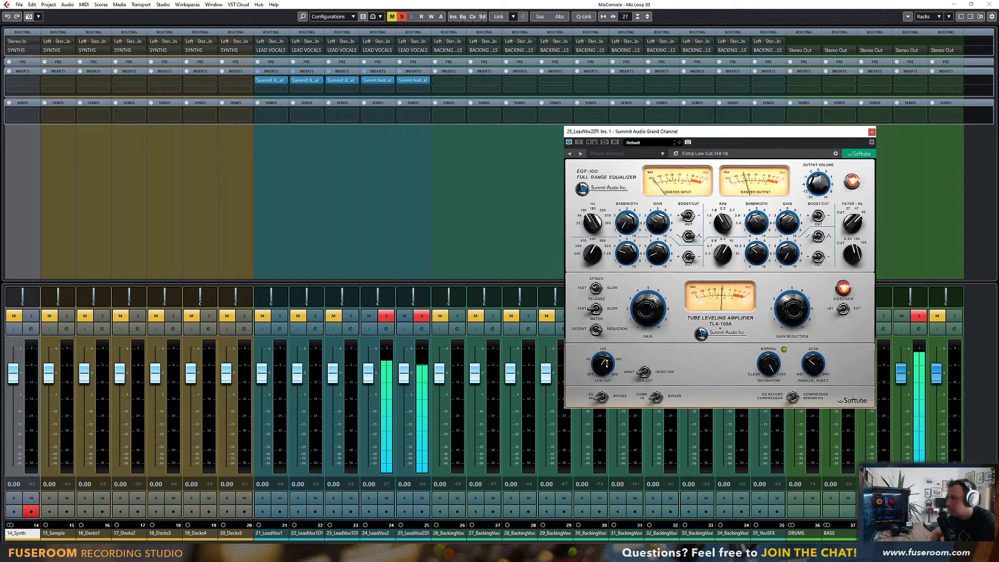
{"action": "left_click_drag", "start_coordinate": [650, 221], "coordinate": [664, 186]}
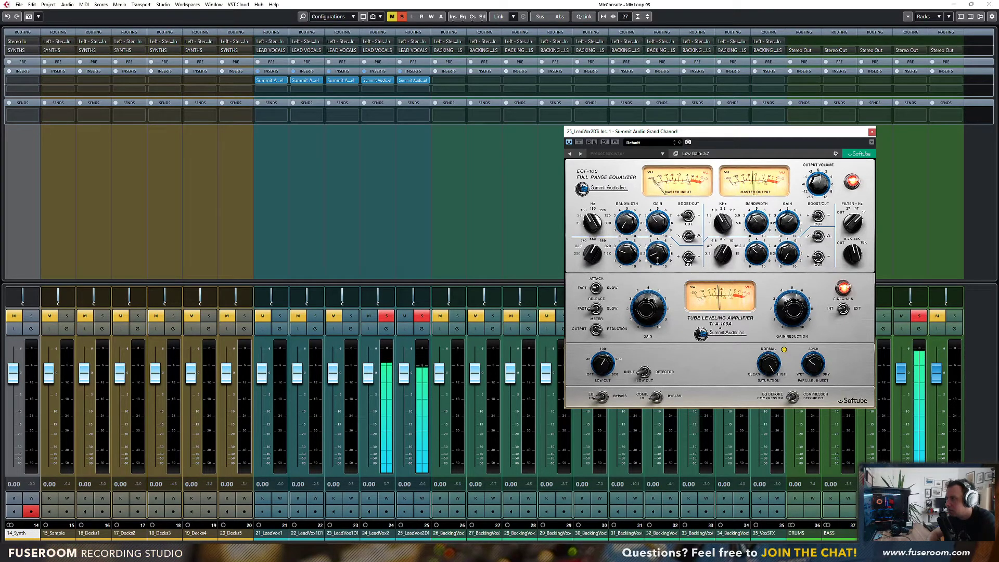
Step: Compare the blend with and without 25_LeadVox2DT, lower its fader to -1.23 dB, and clear the solos on both LeadVox2 tracks
{"action": "left_click", "coordinate": [422, 318]}
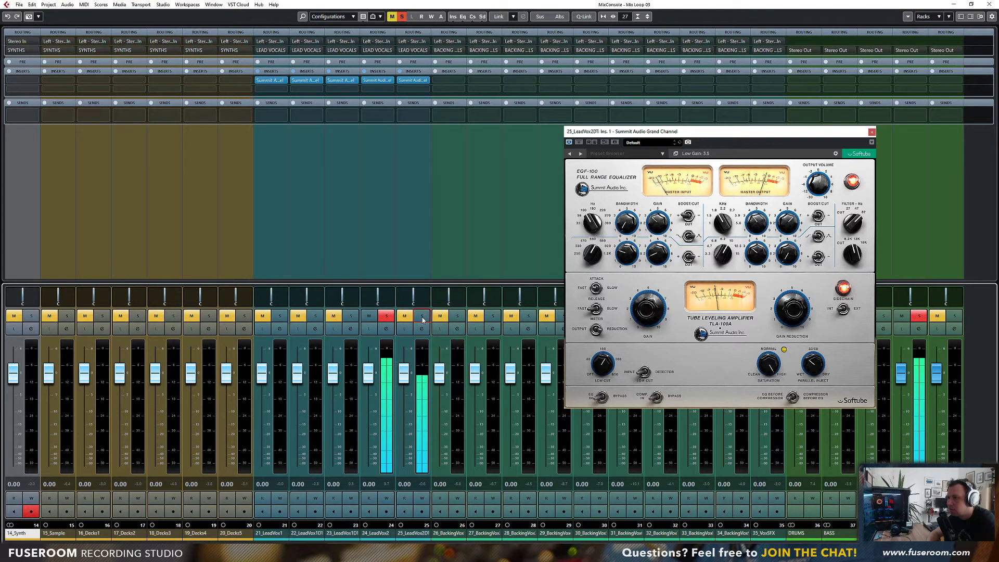
{"action": "left_click", "coordinate": [422, 318]}
{"action": "mouse_move", "coordinate": [404, 373]}
{"action": "left_mouse_down"}
{"action": "mouse_move", "coordinate": [405, 405]}
{"action": "mouse_move", "coordinate": [407, 385]}
{"action": "left_mouse_up"}
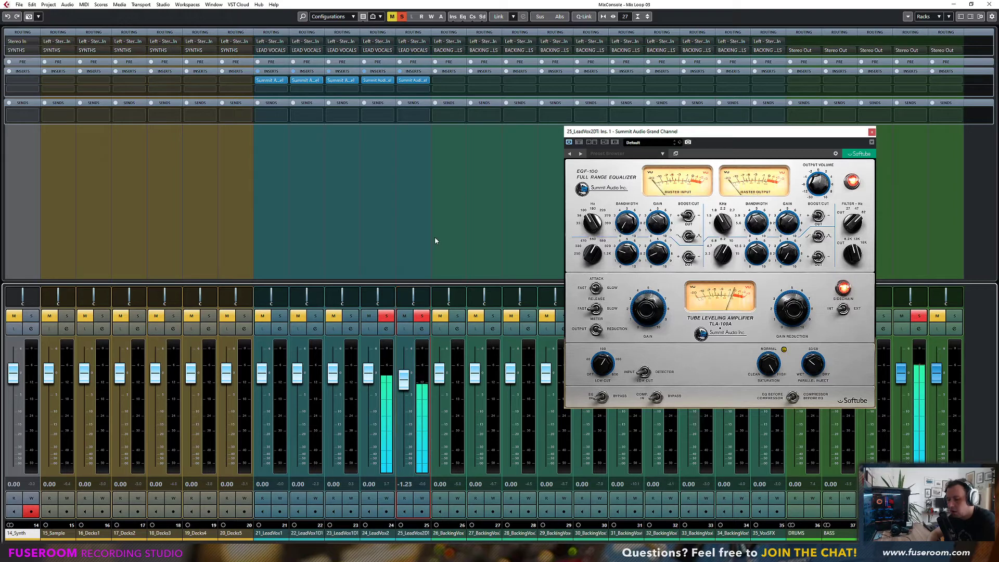
{"action": "left_click", "coordinate": [871, 132]}
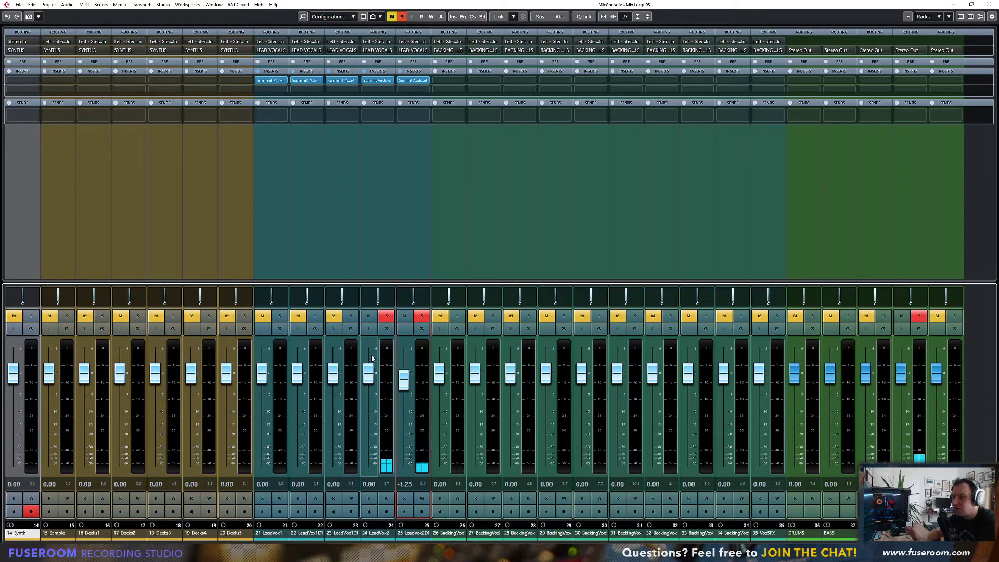
{"action": "left_click", "coordinate": [386, 316]}
{"action": "left_click", "coordinate": [422, 316]}
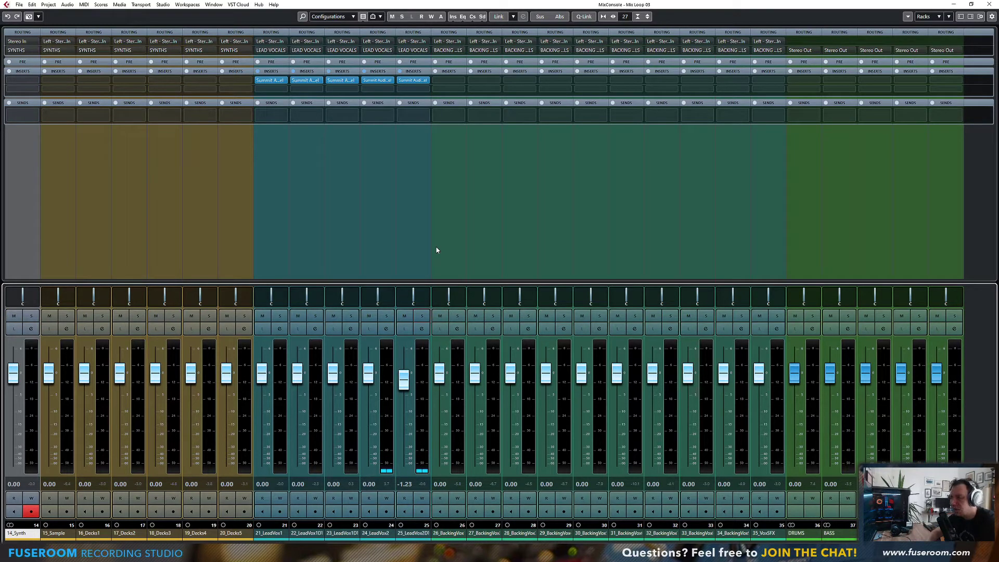
Step: Pull the BASS, SYNTHS, BACKING VOCALS and FX bus faders fully down and play the mix with only drums and lead vocals
{"action": "scroll", "coordinate": [484, 281], "scroll_direction": "left", "scroll_amount": 5}
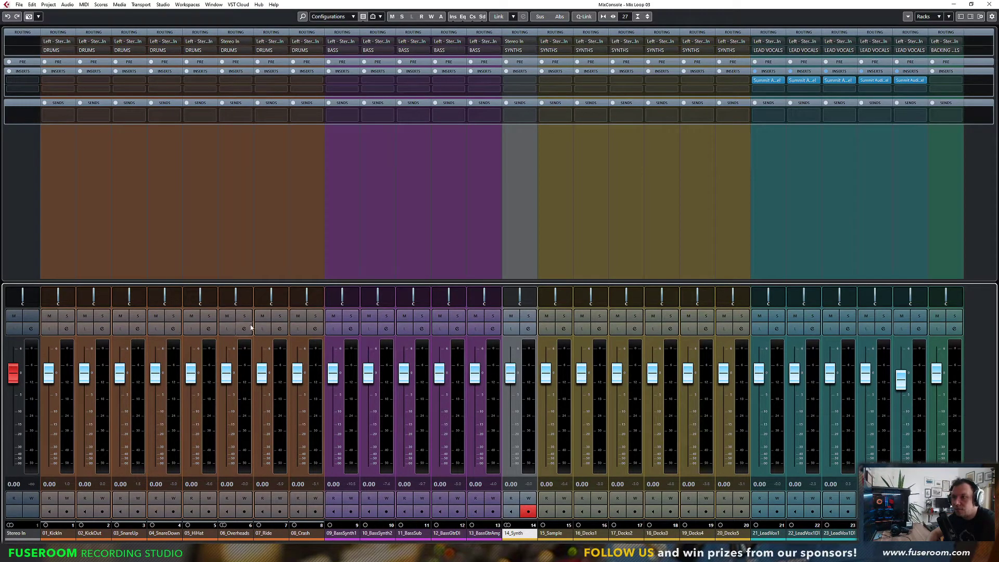
{"action": "scroll", "coordinate": [484, 281], "scroll_direction": "right", "scroll_amount": 5}
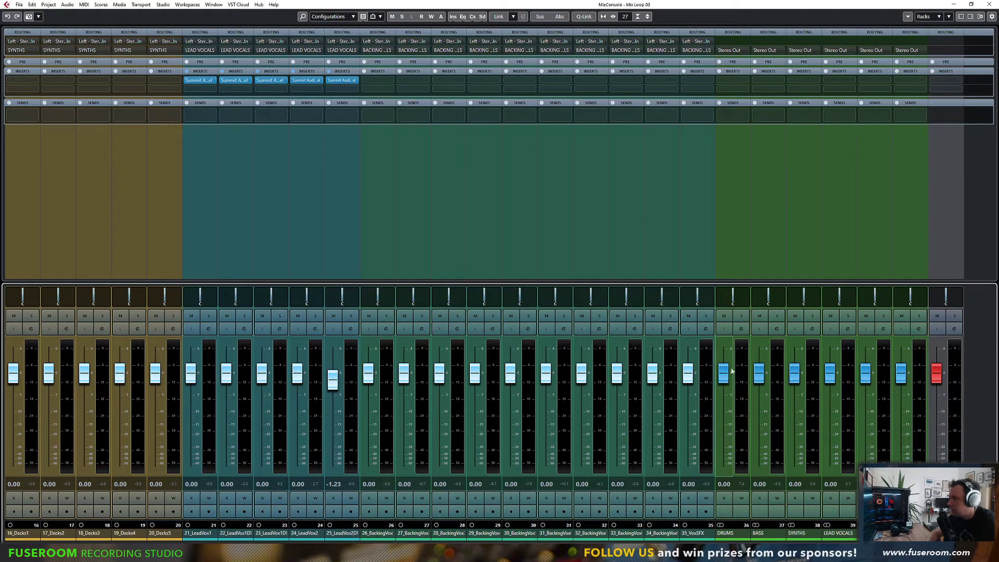
{"action": "left_click_drag", "start_coordinate": [759, 372], "coordinate": [759, 462]}
{"action": "left_click_drag", "start_coordinate": [794, 372], "coordinate": [794, 463]}
{"action": "left_click_drag", "start_coordinate": [866, 372], "coordinate": [866, 459]}
{"action": "left_click_drag", "start_coordinate": [901, 372], "coordinate": [901, 459]}
{"action": "key", "text": "space"}
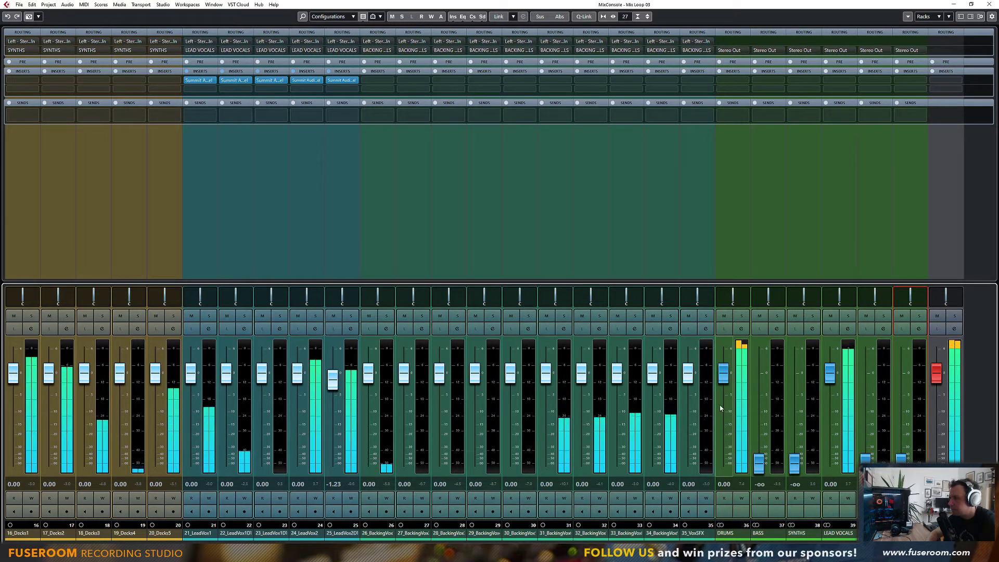
Step: Set the loop range to about 0:34–1:13 and play it from its start while checking the channels in the mixer
{"action": "key", "text": "F3"}
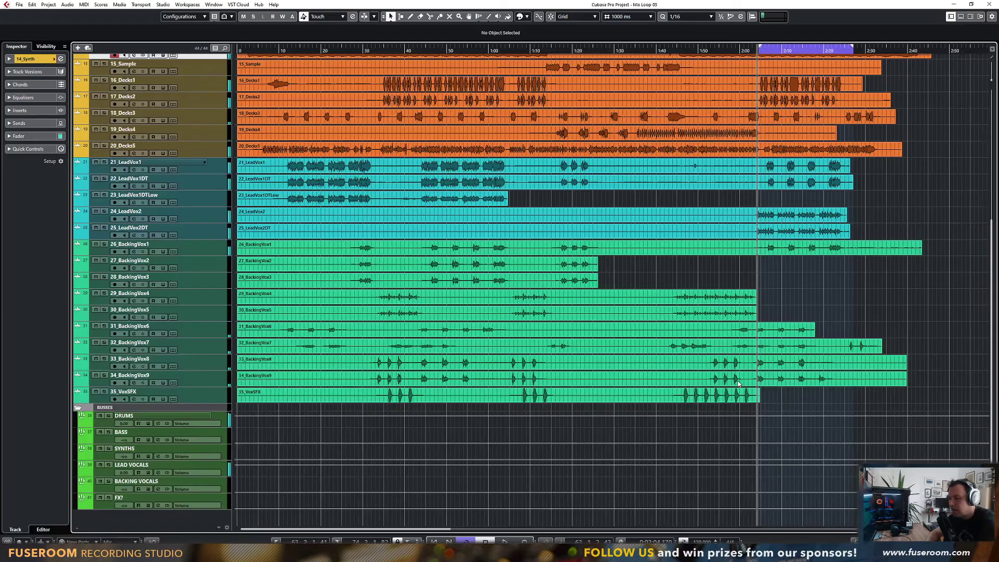
{"action": "scroll", "coordinate": [738, 383], "scroll_direction": "up", "scroll_amount": 10}
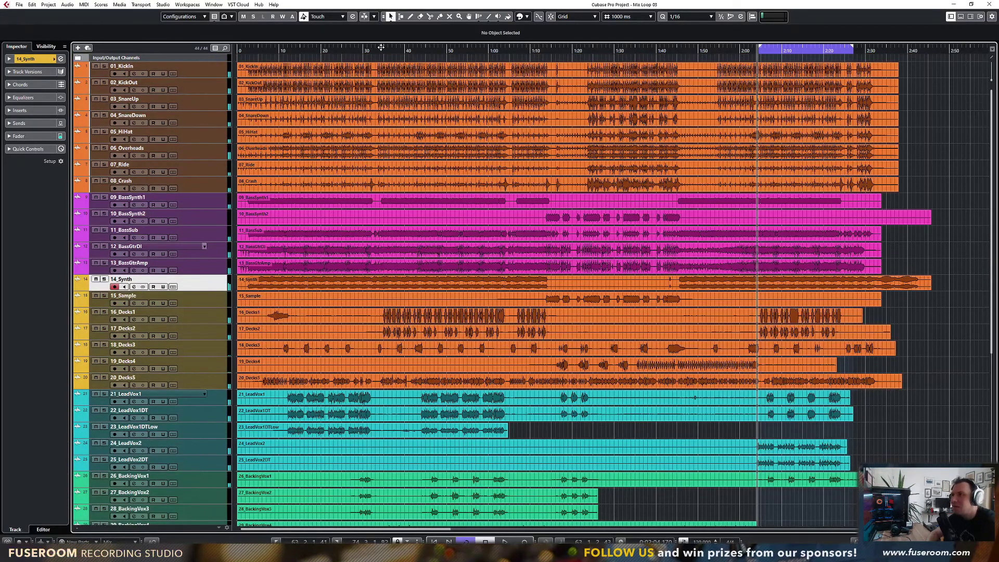
{"action": "left_click_drag", "start_coordinate": [381, 48], "coordinate": [550, 47]}
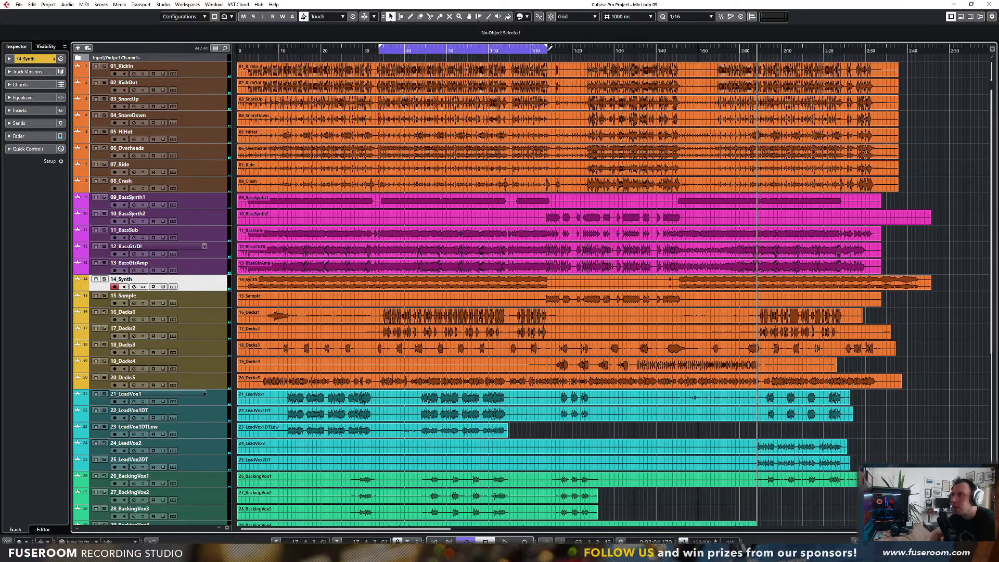
{"action": "left_click", "coordinate": [383, 50]}
{"action": "key", "text": "F3"}
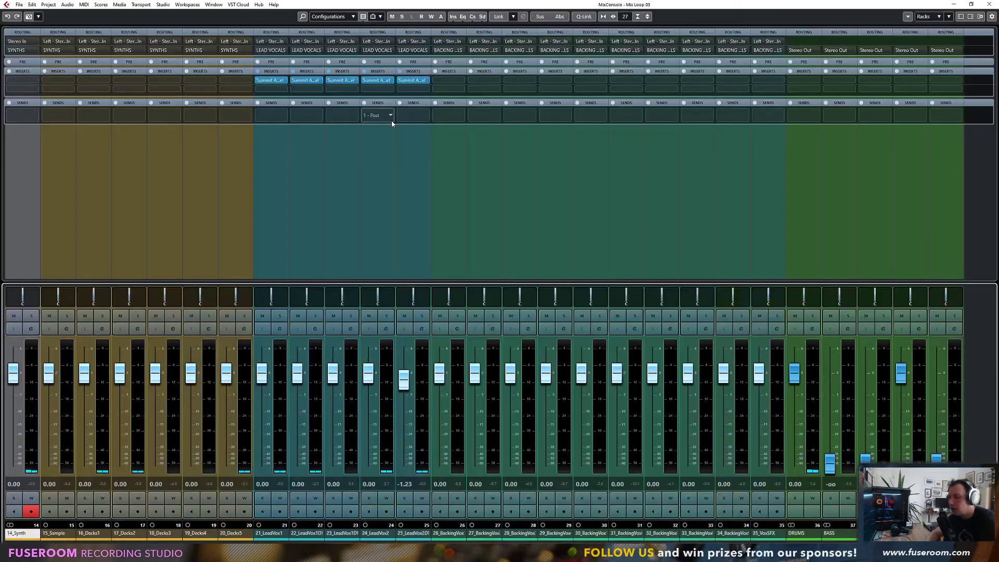
{"action": "left_click_drag", "start_coordinate": [724, 545], "coordinate": [773, 546]}
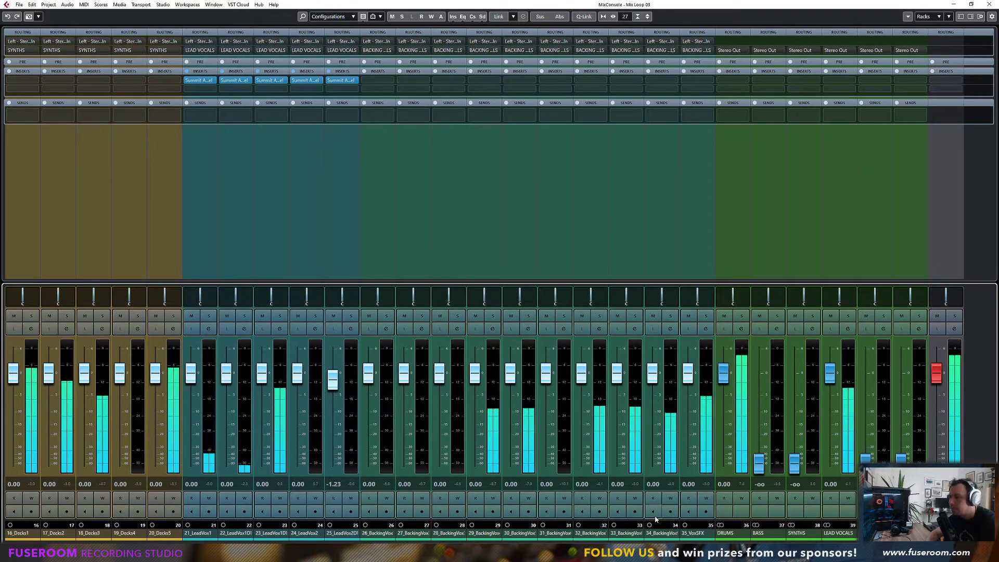
{"action": "left_click_drag", "start_coordinate": [692, 545], "coordinate": [528, 545]}
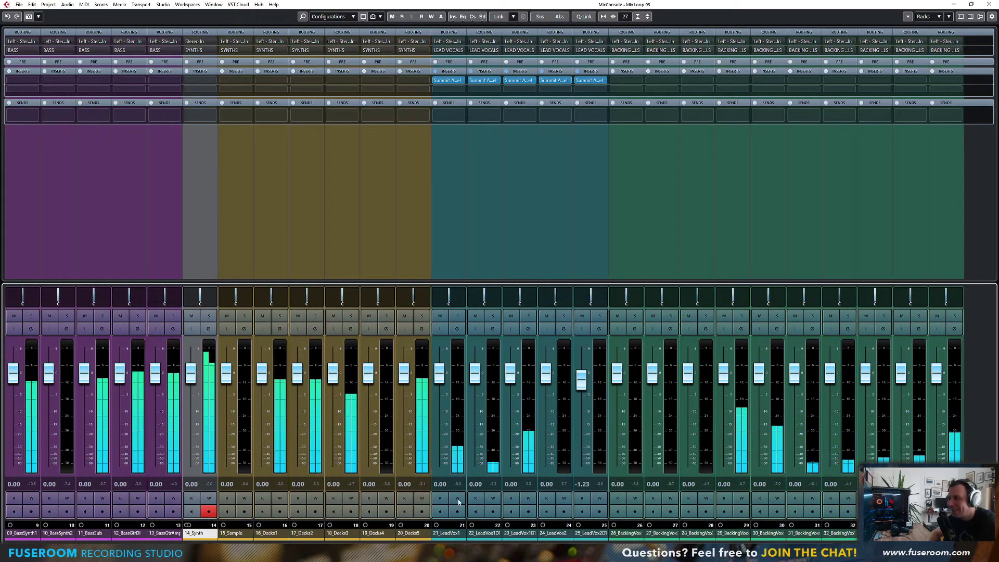
Step: Audition 23_LeadVox1DTLow in solo within the loop, clear its solo and stop playback
{"action": "key", "text": "F3"}
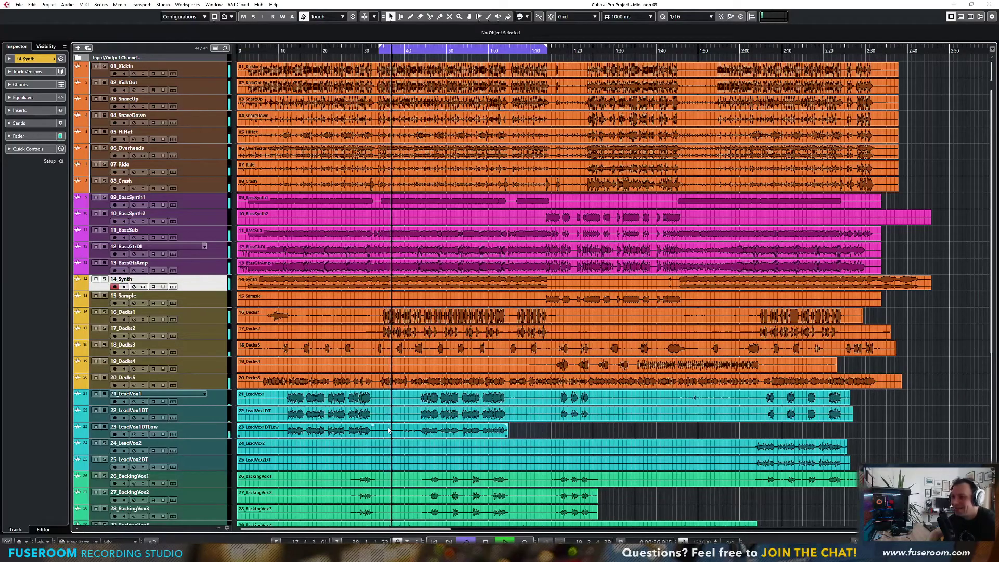
{"action": "left_click", "coordinate": [105, 426]}
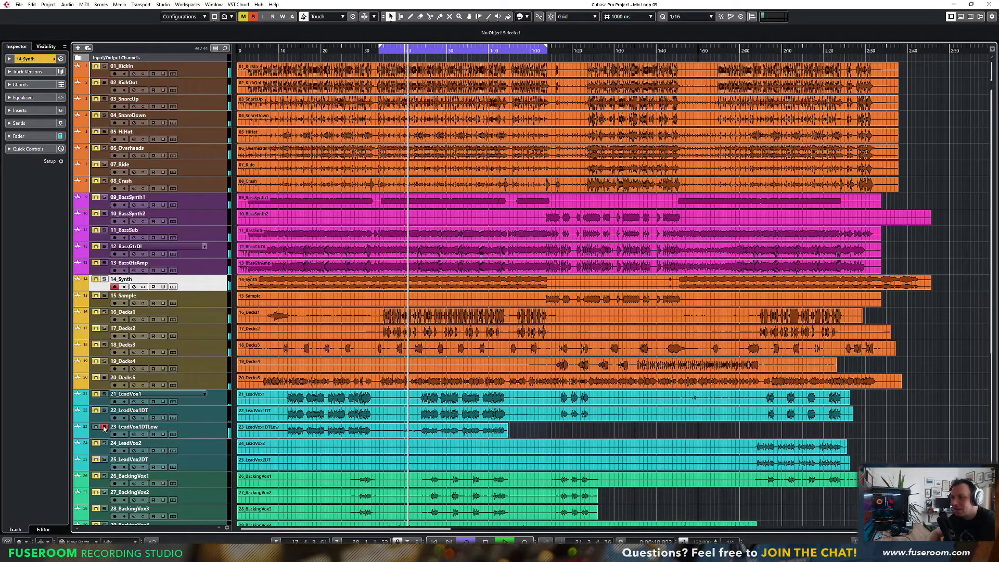
{"action": "left_click", "coordinate": [104, 428]}
{"action": "key", "text": "space"}
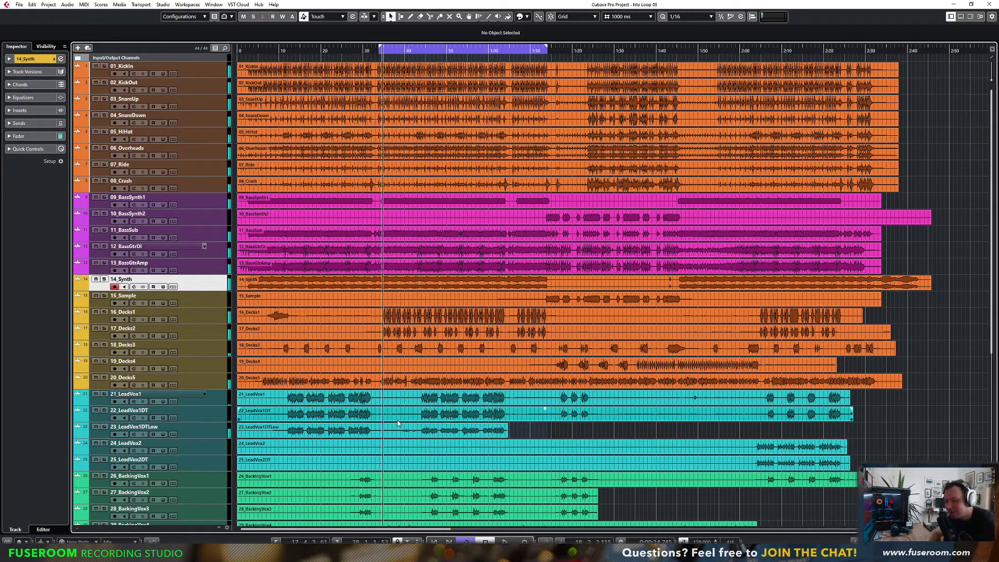
Step: Solo the drum tracks exclusively one after another, from 01_KickIn to 08_Crash, and clear the last solo
{"action": "key", "text": "F3"}
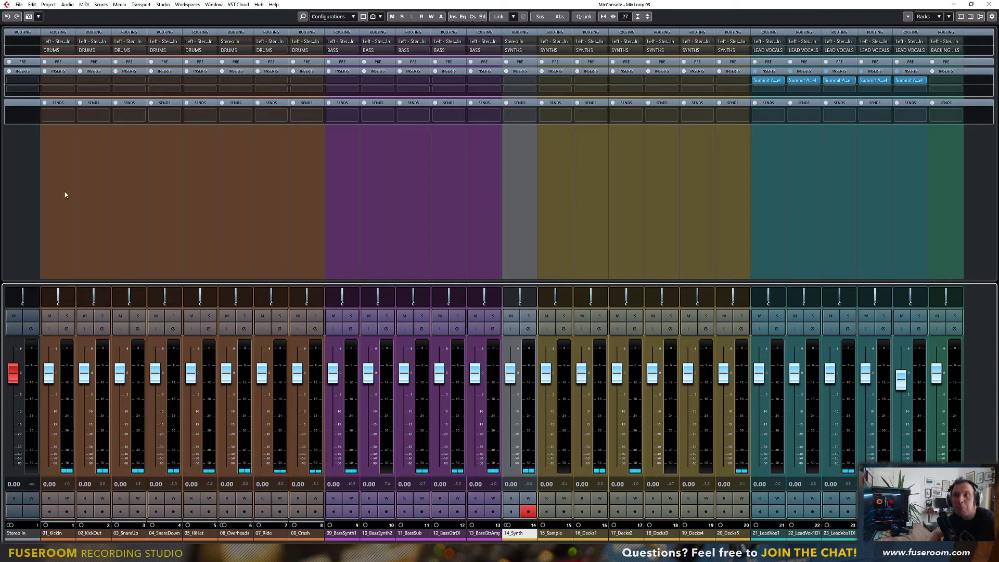
{"action": "left_click", "coordinate": [65, 317]}
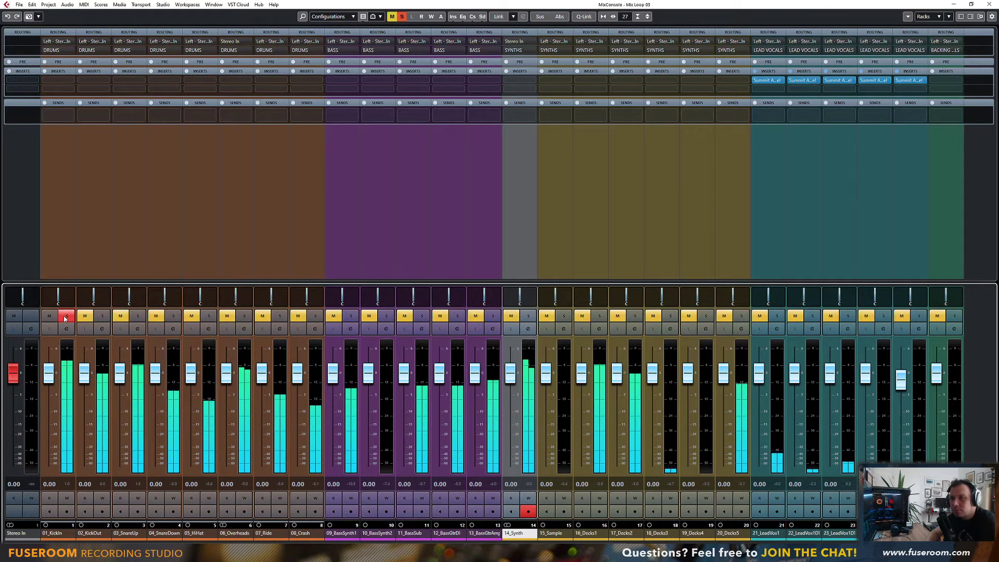
{"action": "left_click", "coordinate": [100, 317], "text": "ctrl"}
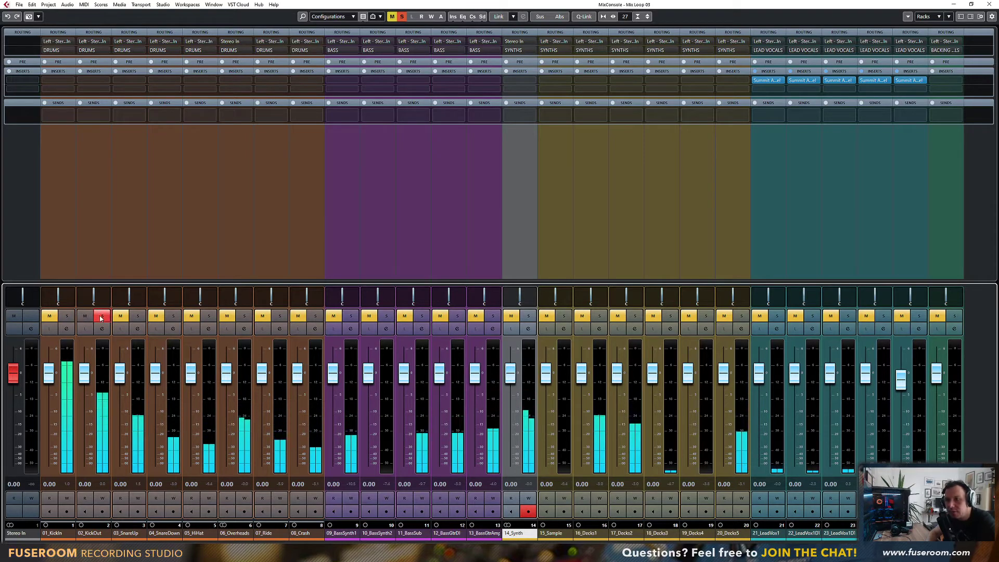
{"action": "left_click", "coordinate": [138, 318], "text": "ctrl"}
{"action": "left_click", "coordinate": [175, 317], "text": "ctrl"}
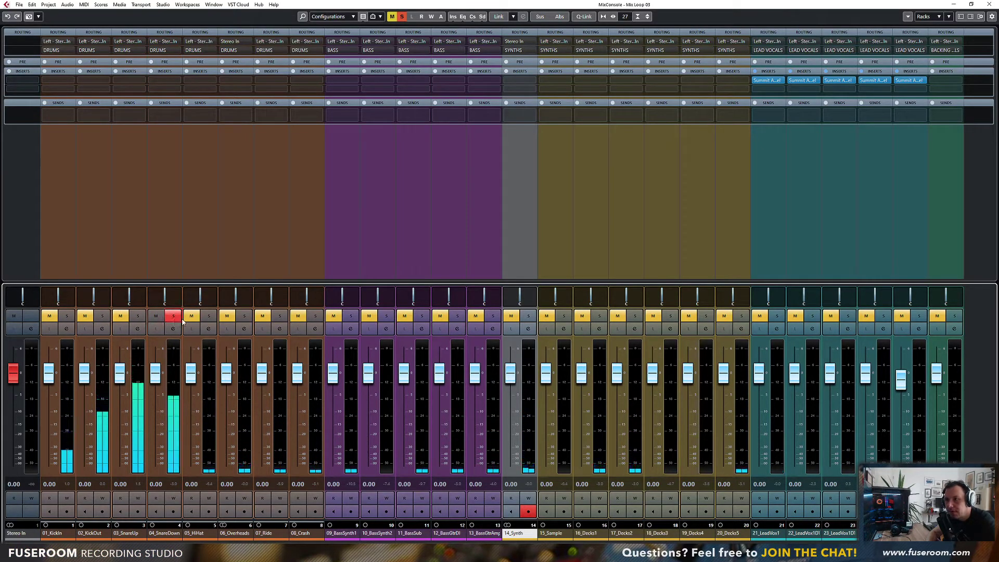
{"action": "left_click", "coordinate": [209, 317], "text": "ctrl"}
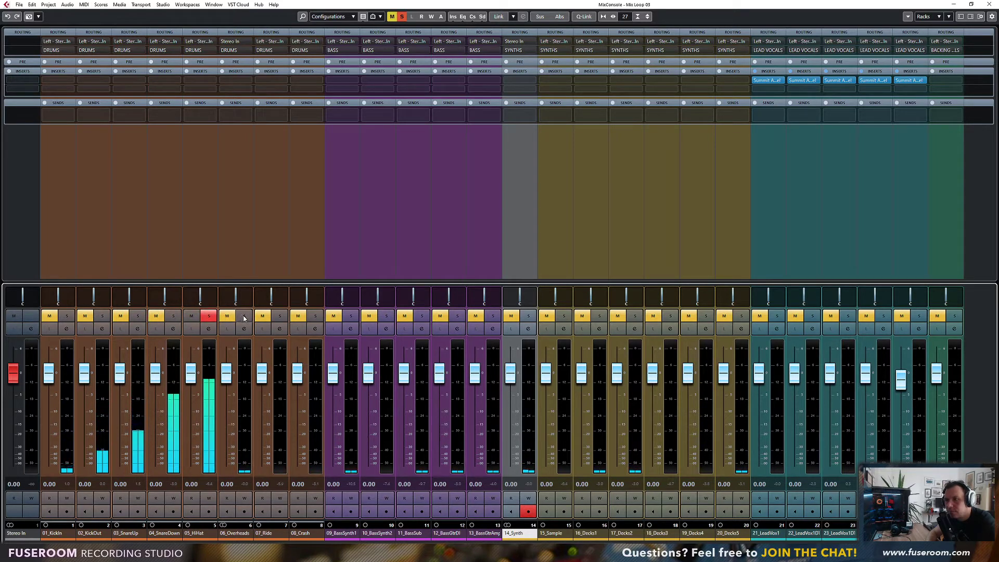
{"action": "left_click", "coordinate": [244, 317], "text": "ctrl"}
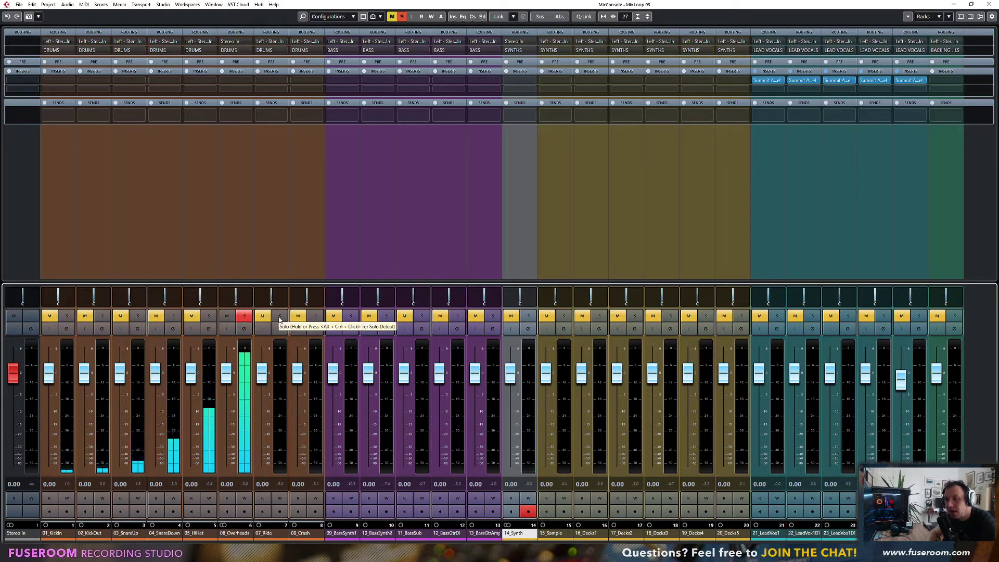
{"action": "left_click", "coordinate": [280, 318], "text": "ctrl"}
{"action": "left_click", "coordinate": [315, 317], "text": "ctrl"}
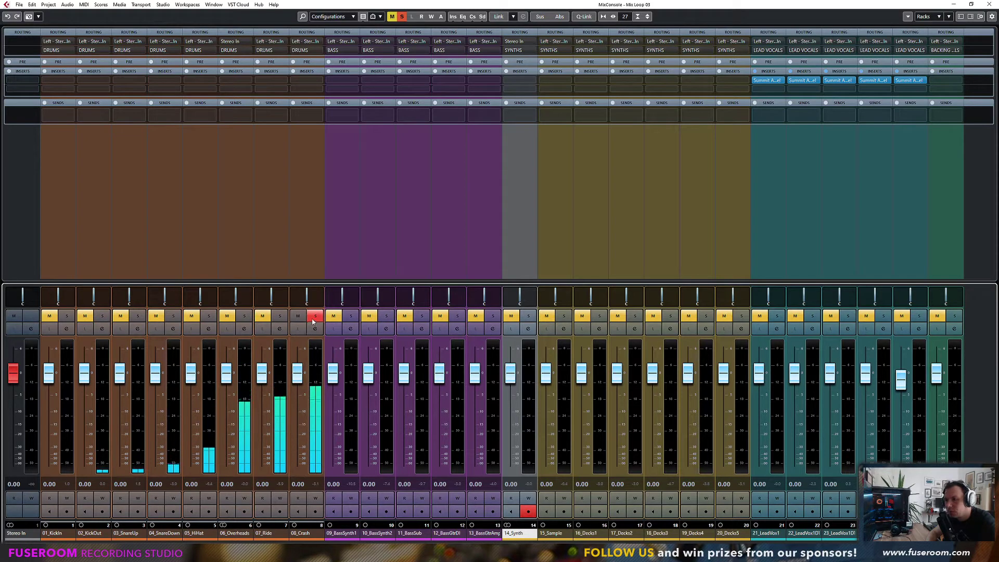
{"action": "left_click", "coordinate": [315, 318]}
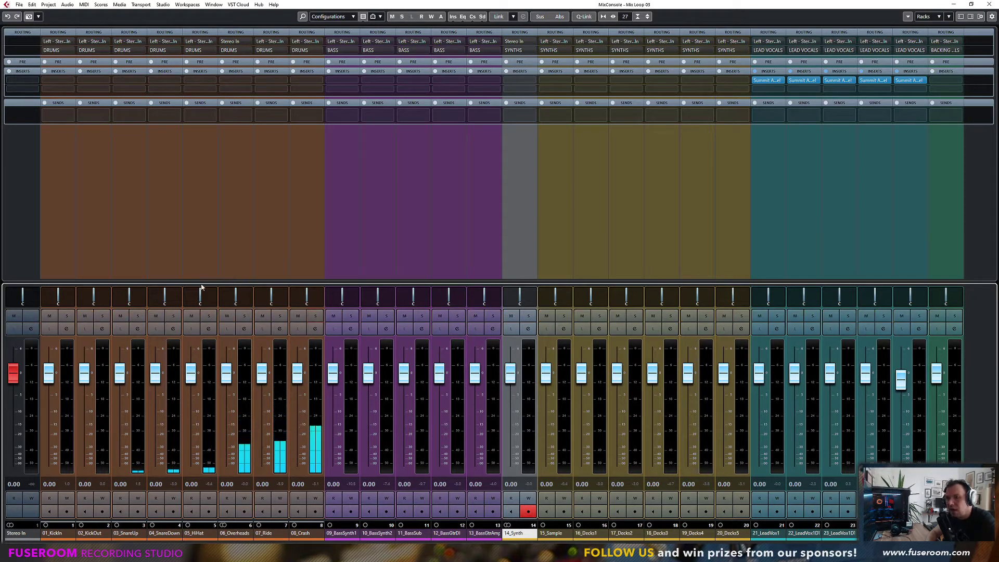
Step: Add two mono group tracks named HELLO, created outside the folder and with their audio output routed to DRUMS
{"action": "left_click", "coordinate": [90, 534]}
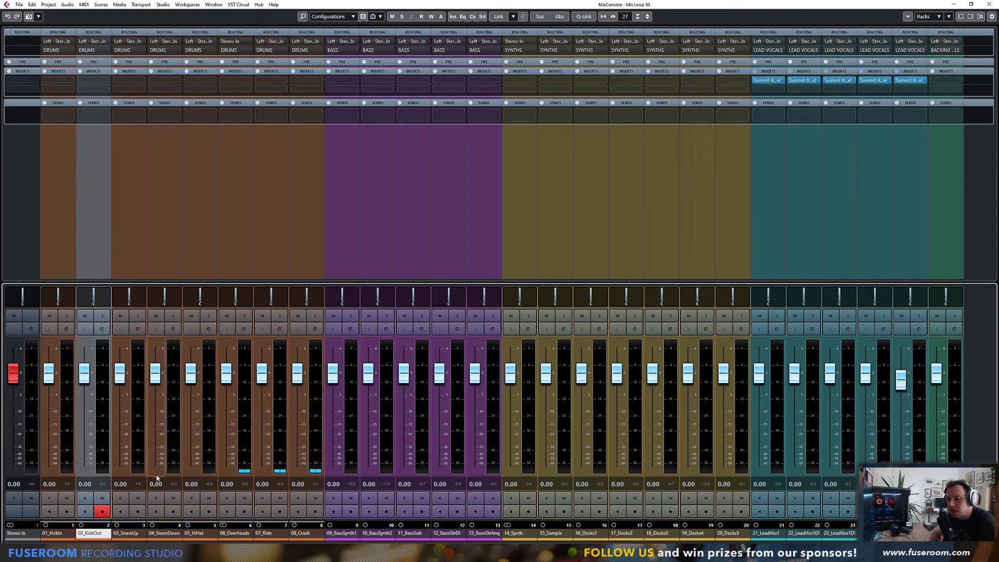
{"action": "key", "text": "F3"}
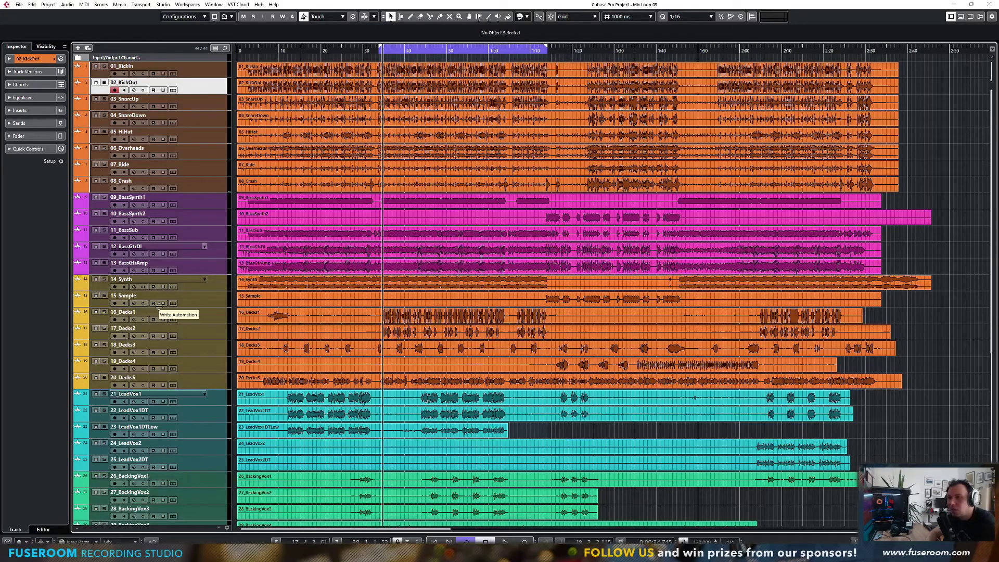
{"action": "right_click", "coordinate": [217, 291]}
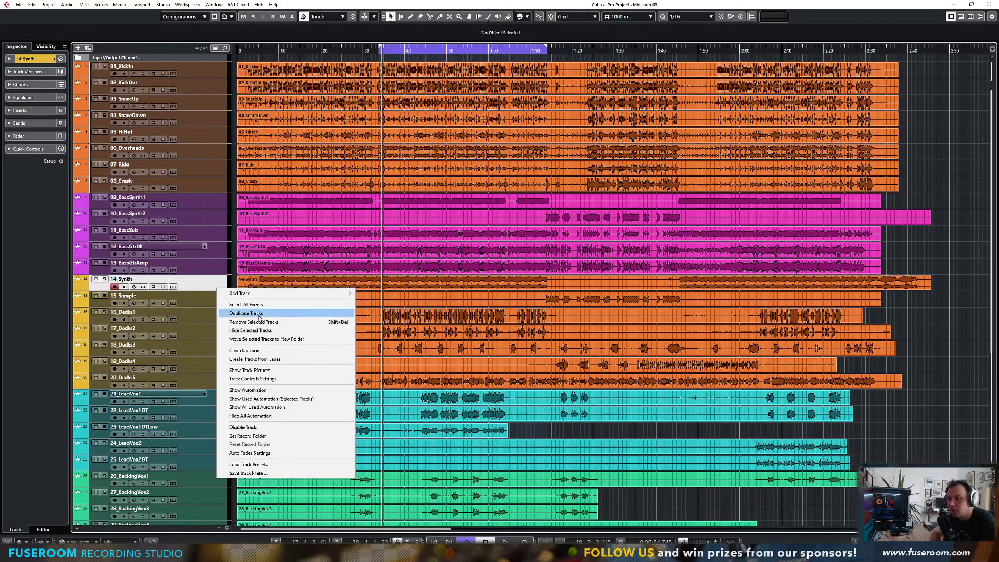
{"action": "mouse_move", "coordinate": [259, 298]}
{"action": "left_click", "coordinate": [373, 339]}
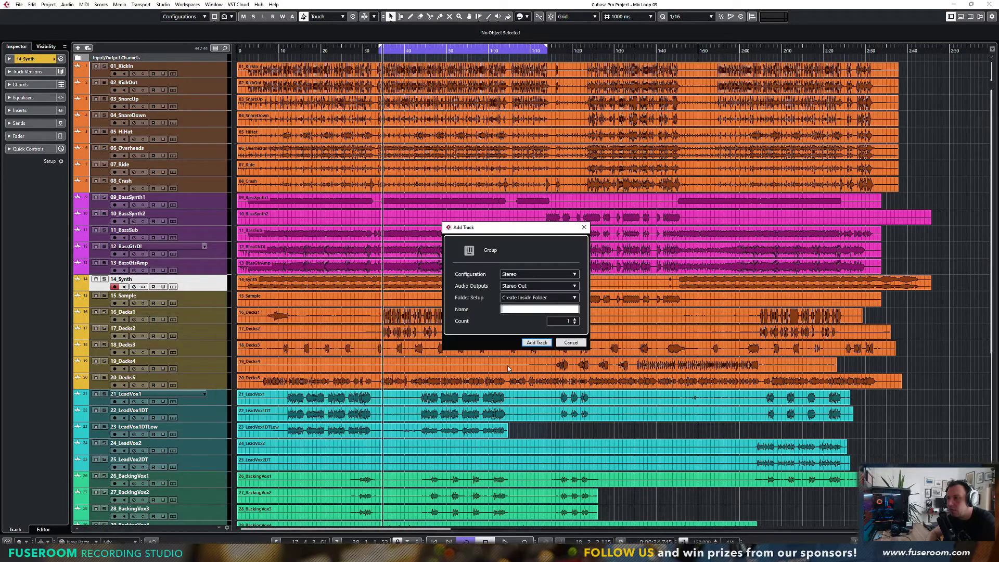
{"action": "left_click", "coordinate": [522, 298]}
{"action": "left_click", "coordinate": [516, 316]}
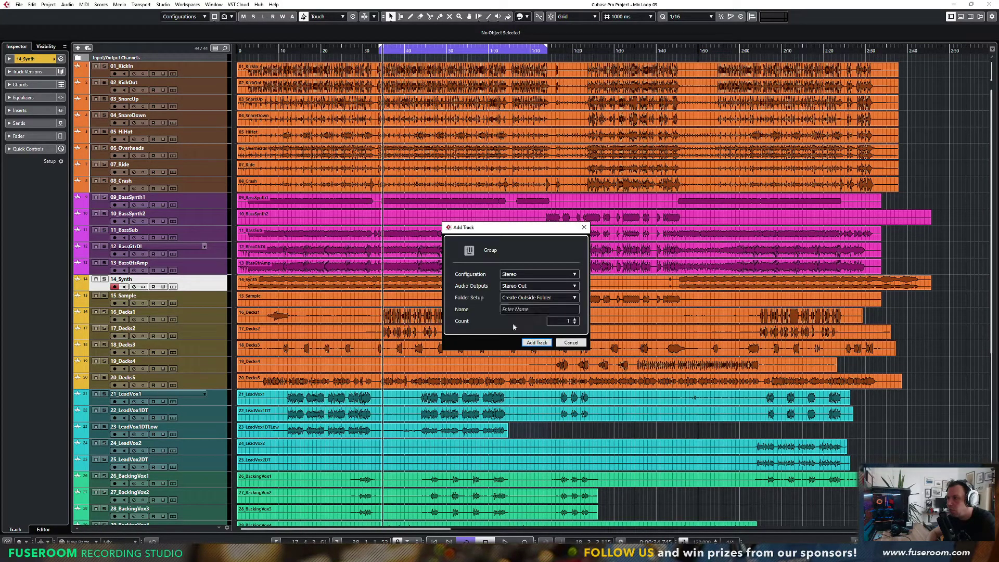
{"action": "left_click", "coordinate": [523, 275]}
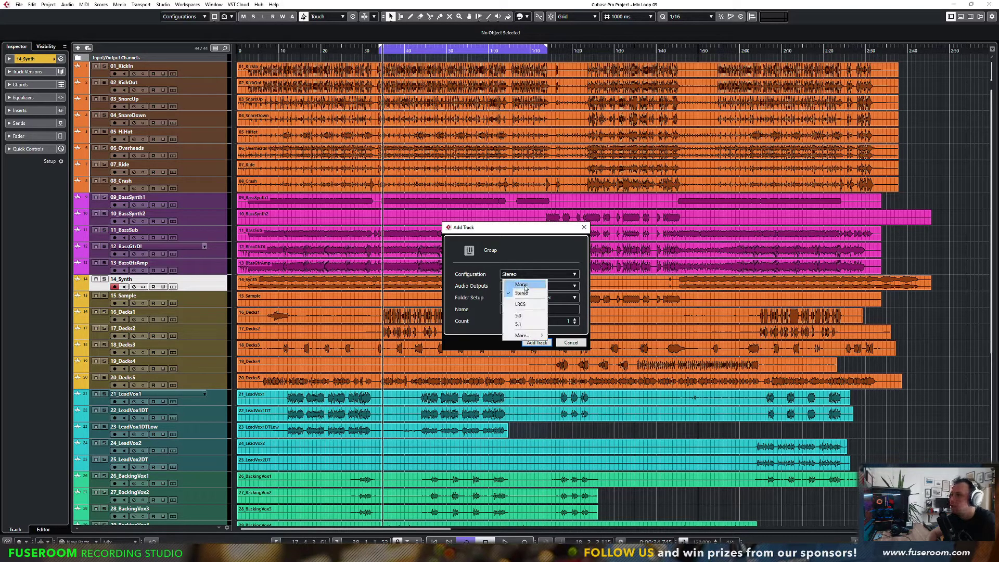
{"action": "left_click", "coordinate": [523, 286]}
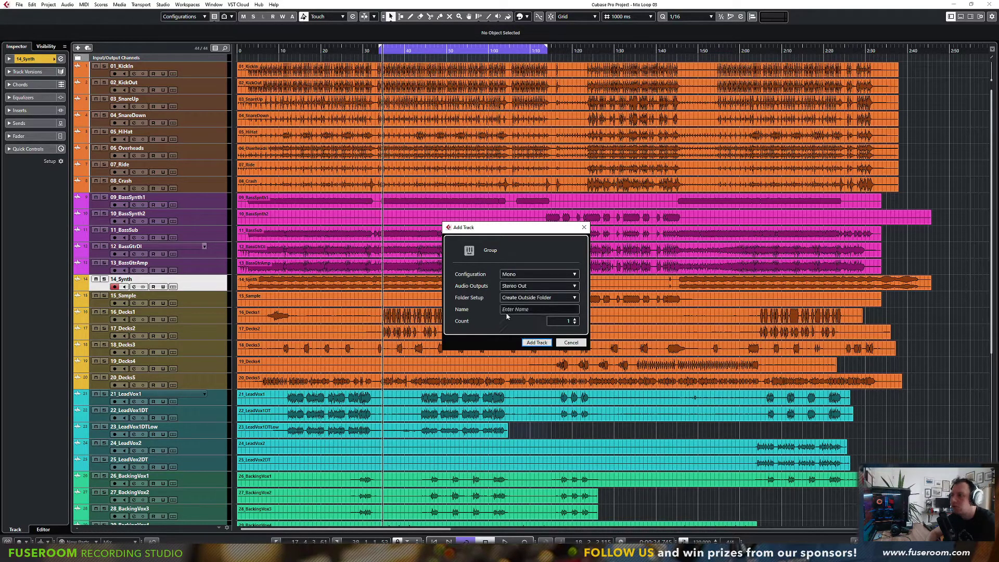
{"action": "left_click", "coordinate": [525, 286]}
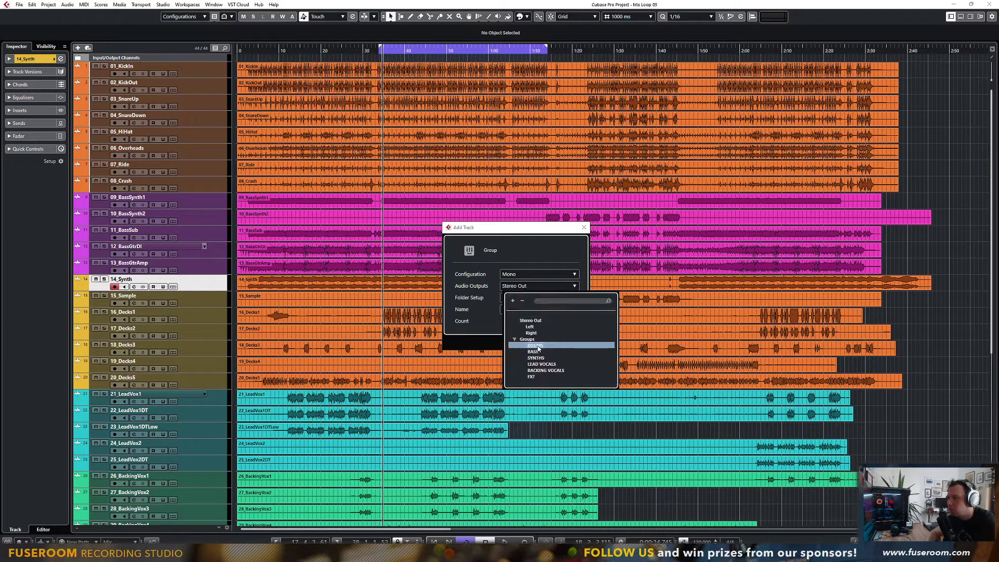
{"action": "left_click", "coordinate": [536, 348]}
{"action": "left_click", "coordinate": [546, 311]}
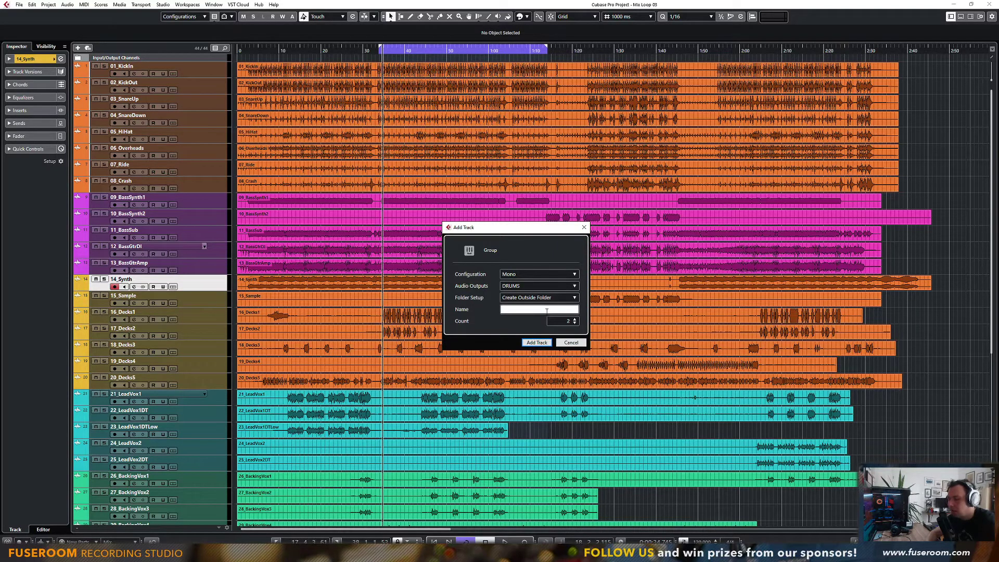
{"action": "type", "text": "HELLO"}
{"action": "key", "text": "Return"}
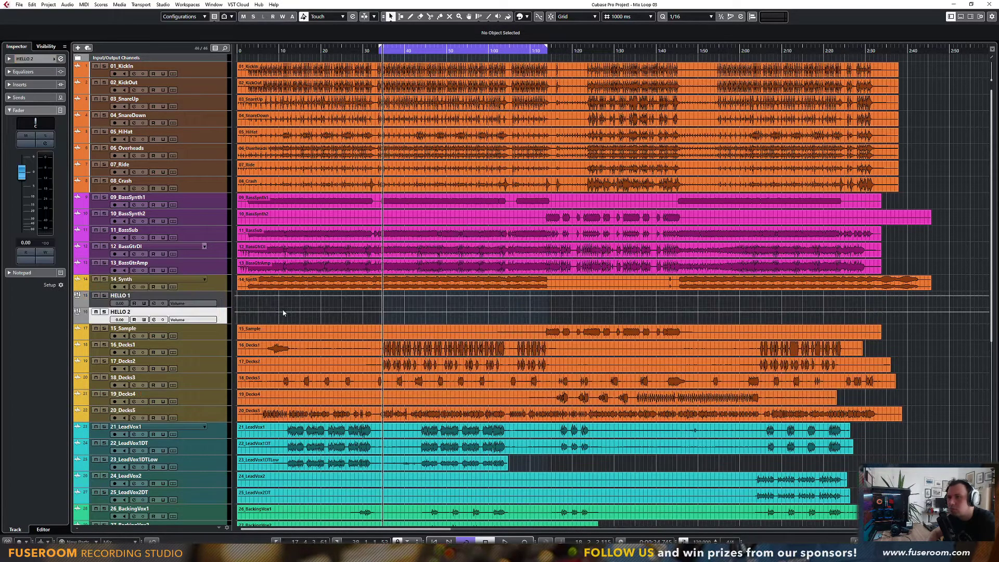
Step: Move HELLO 1 below 02_KickOut and HELLO 2 below 04_SnareDown, and rename them ALL KICKS and ALL SNARES
{"action": "left_click_drag", "start_coordinate": [221, 299], "coordinate": [204, 111]}
{"action": "left_click_drag", "start_coordinate": [203, 314], "coordinate": [150, 115]}
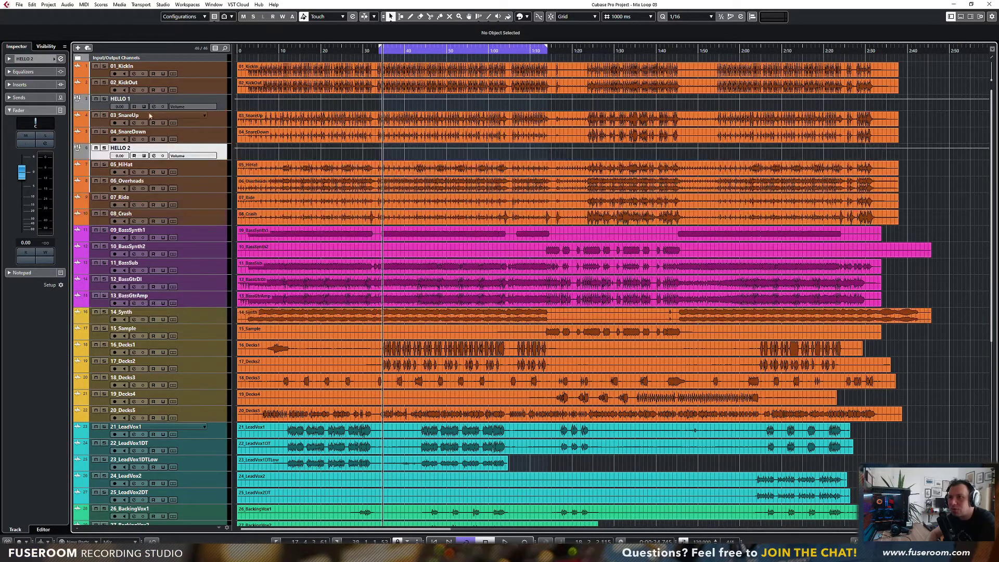
{"action": "double_click", "coordinate": [119, 99]}
{"action": "type", "text": "ALL KICKS"}
{"action": "key", "text": "Tab"}
{"action": "key", "text": "Tab"}
{"action": "key", "text": "Tab"}
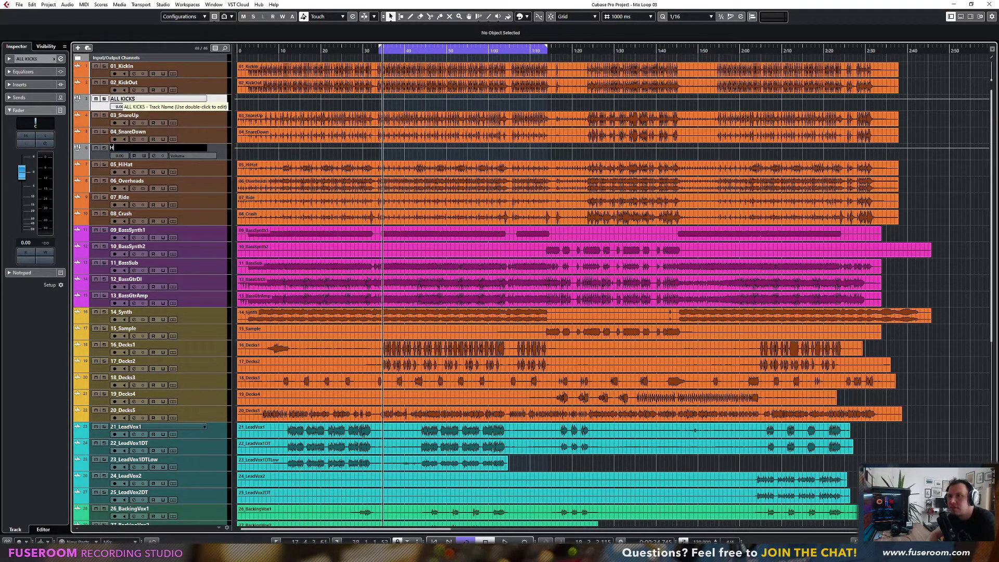
{"action": "key", "text": "Escape"}
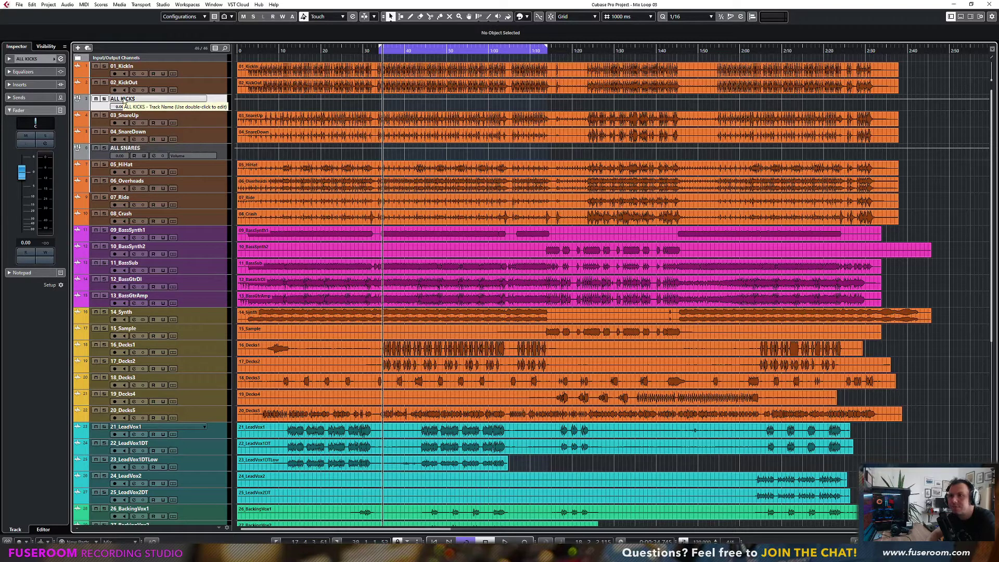
Step: Route the outputs of 01_KickIn and 02_KickOut to the ALL KICKS group
{"action": "left_click", "coordinate": [196, 76]}
{"action": "left_click", "coordinate": [193, 94], "text": "shift"}
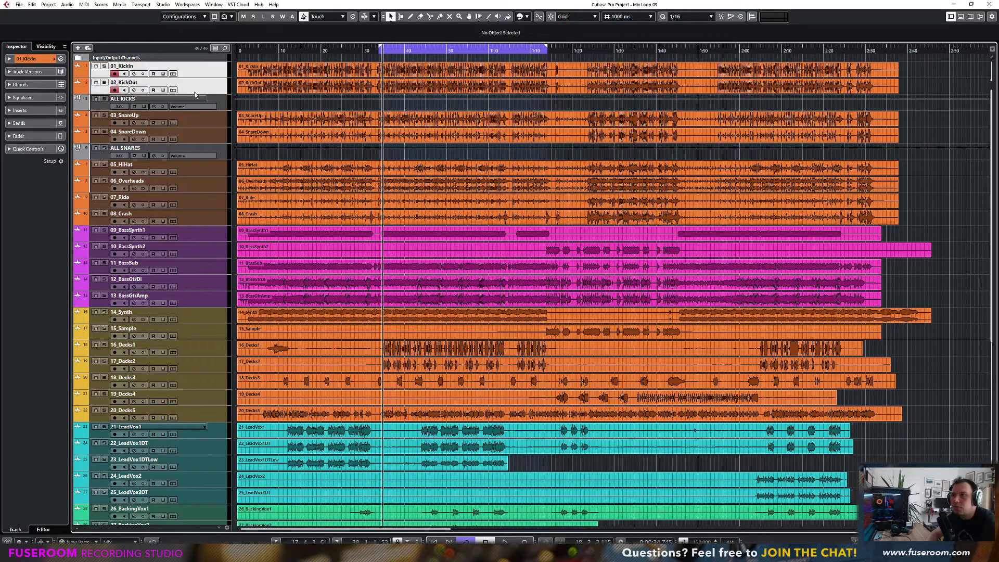
{"action": "key", "text": "F3"}
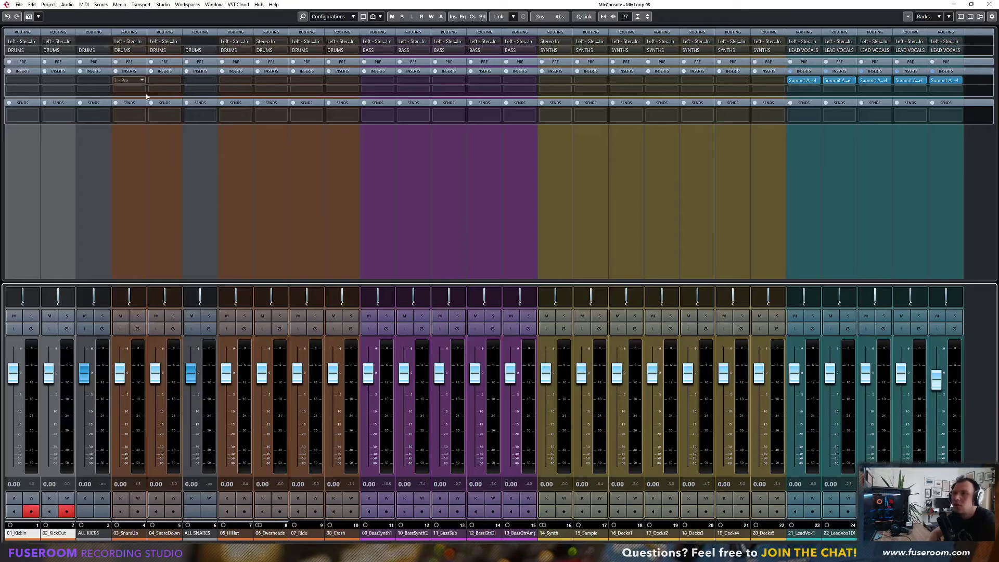
{"action": "left_click", "coordinate": [57, 51]}
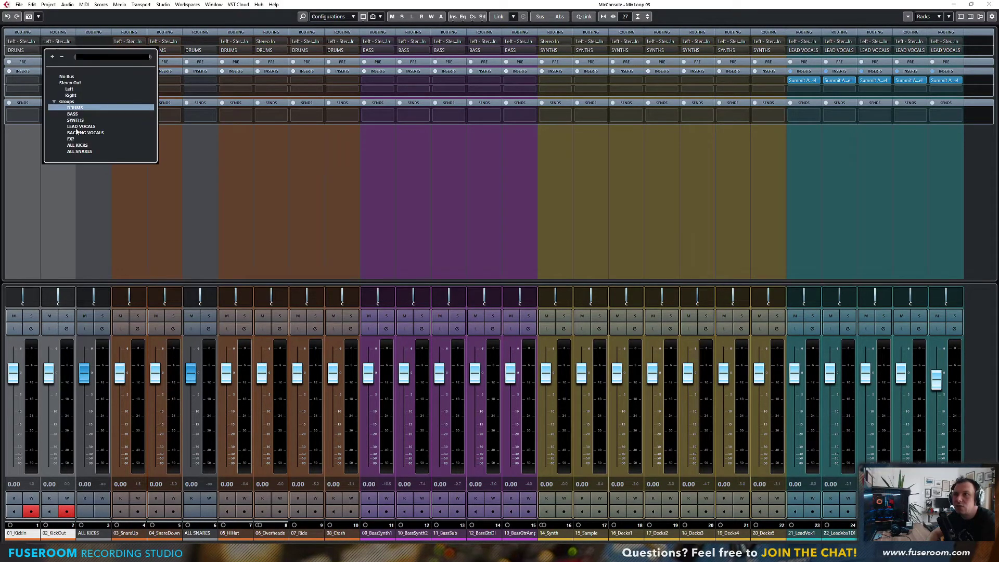
{"action": "left_click", "coordinate": [75, 145]}
{"action": "left_click", "coordinate": [21, 50]}
{"action": "left_click", "coordinate": [50, 148]}
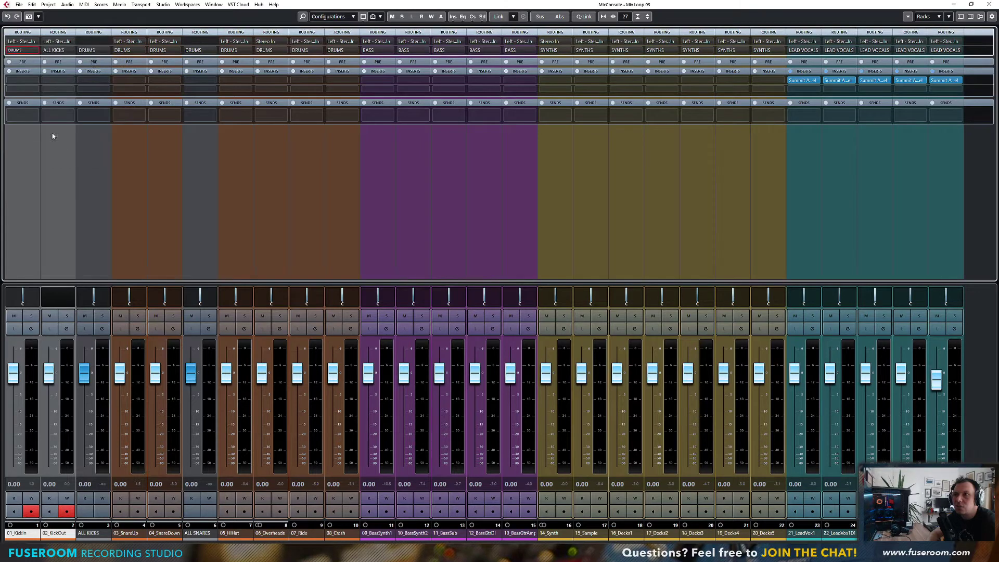
Step: Route the outputs of 03_SnareUp and 04_SnareDown to the ALL SNARES group
{"action": "left_click", "coordinate": [133, 52]}
{"action": "left_click", "coordinate": [156, 151]}
{"action": "left_click", "coordinate": [163, 51]}
{"action": "left_click", "coordinate": [179, 153]}
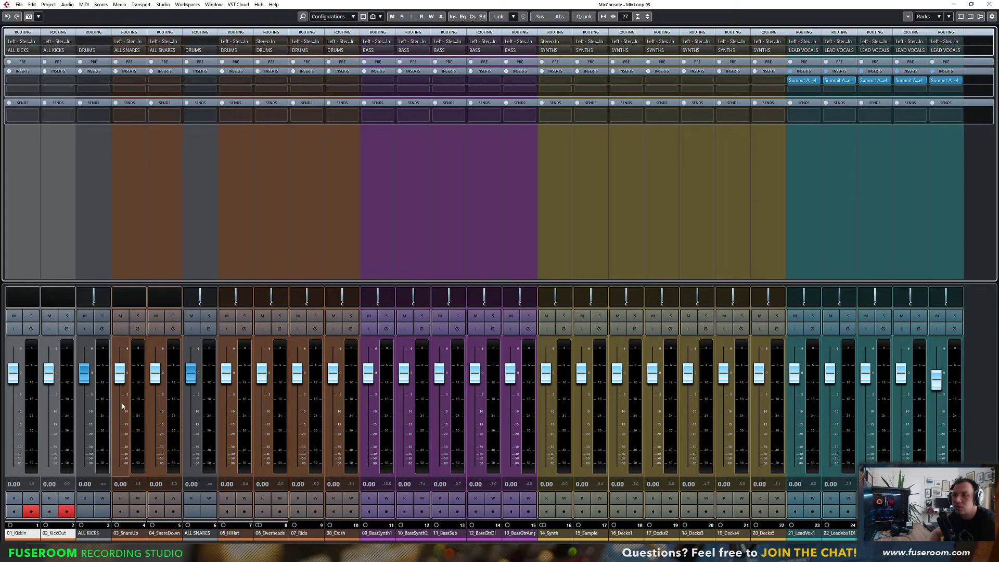
Step: Colour the ALL KICKS and ALL SNARES group tracks yellow in the project window
{"action": "left_click", "coordinate": [130, 534]}
{"action": "key", "text": "F3"}
{"action": "left_click", "coordinate": [125, 99]}
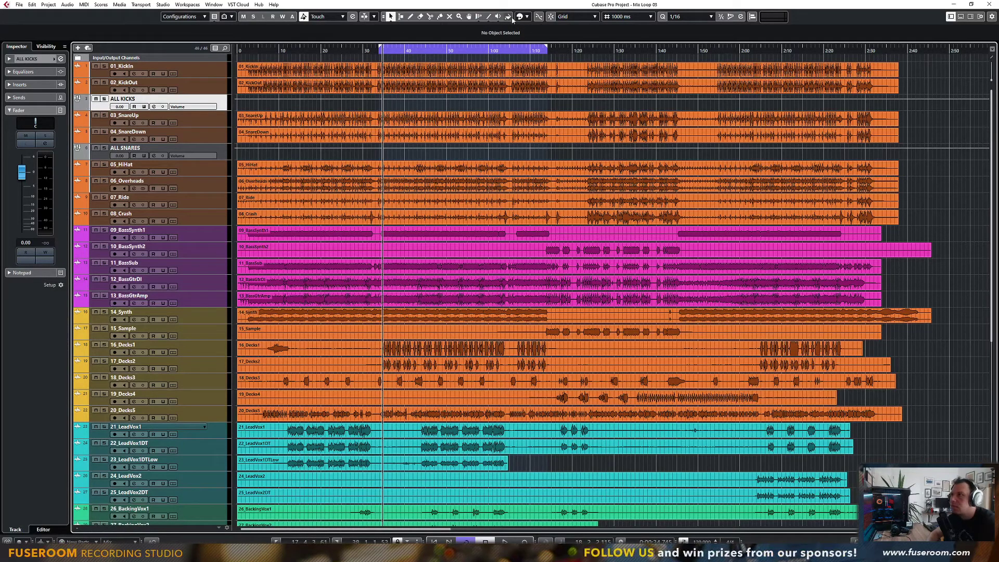
{"action": "left_click", "coordinate": [528, 17]}
{"action": "left_click", "coordinate": [561, 40]}
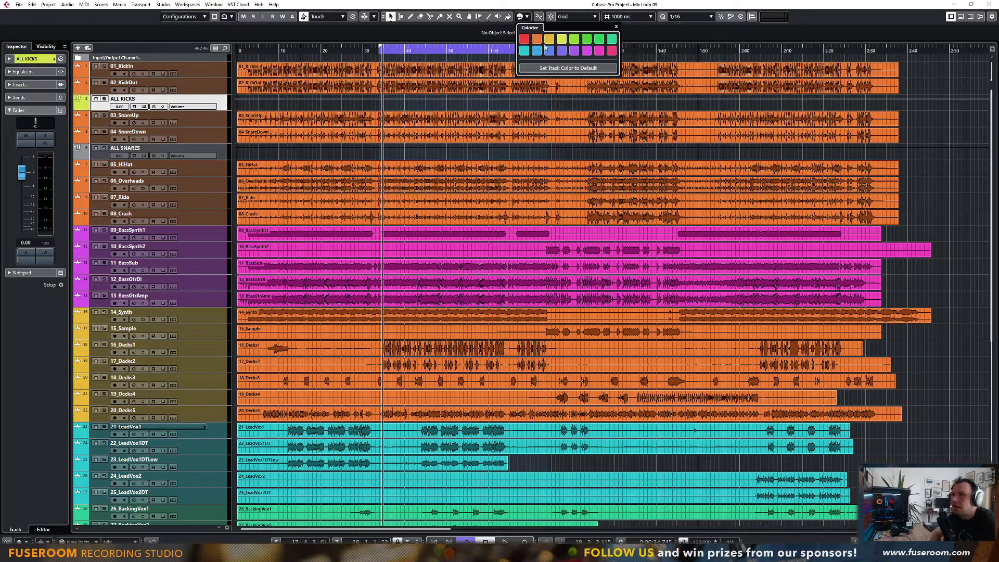
{"action": "left_click", "coordinate": [83, 156]}
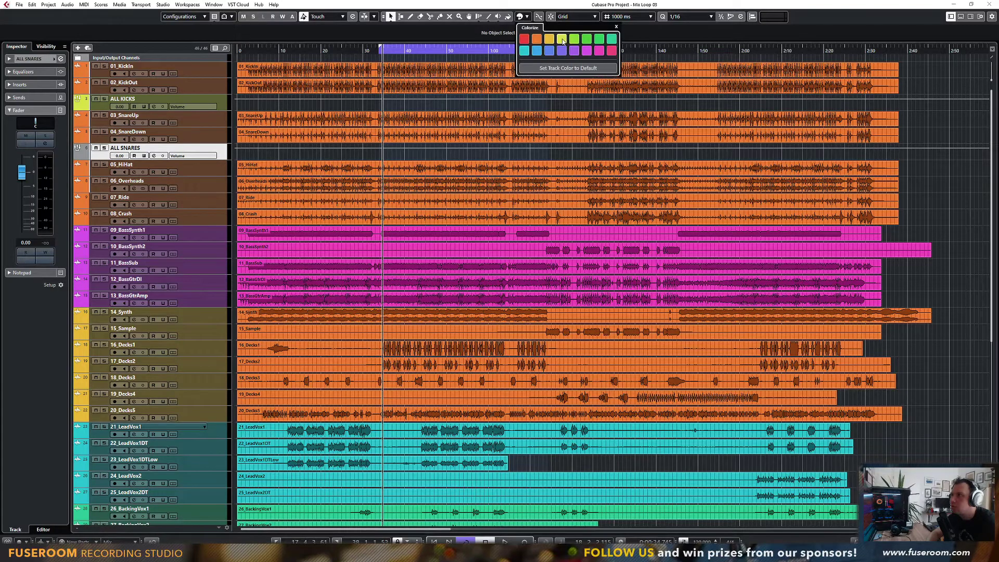
{"action": "left_click", "coordinate": [562, 41]}
{"action": "left_click", "coordinate": [206, 83]}
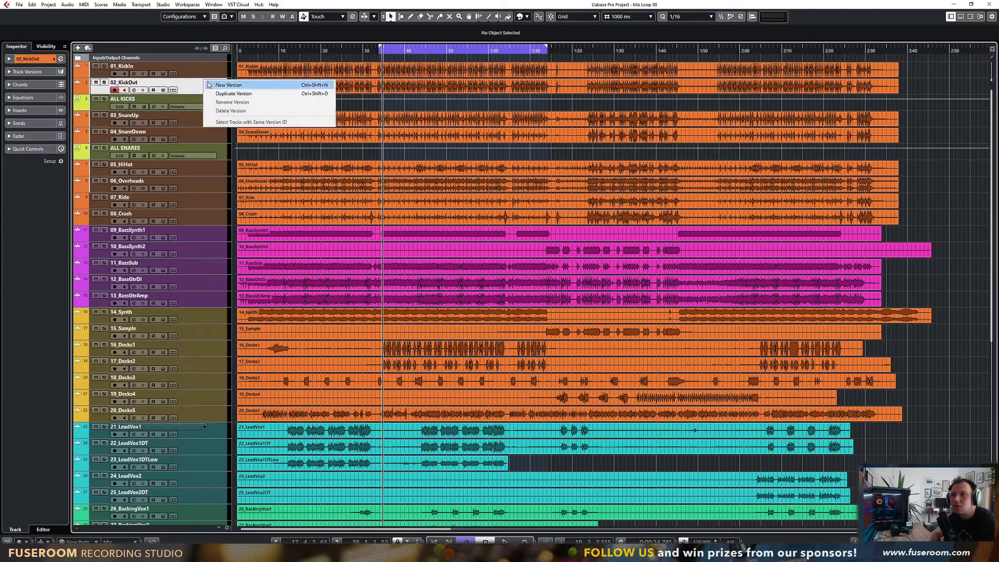
{"action": "left_click", "coordinate": [220, 126]}
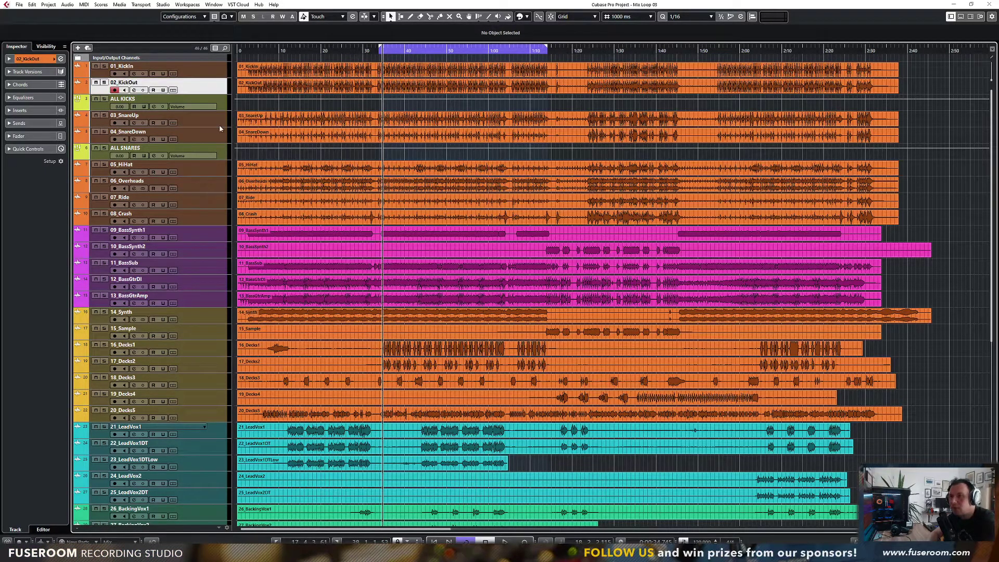
Step: Play the song in the mixer and solo the ALL SNARES and ALL KICKS groups
{"action": "key", "text": "F3"}
{"action": "key", "text": "space"}
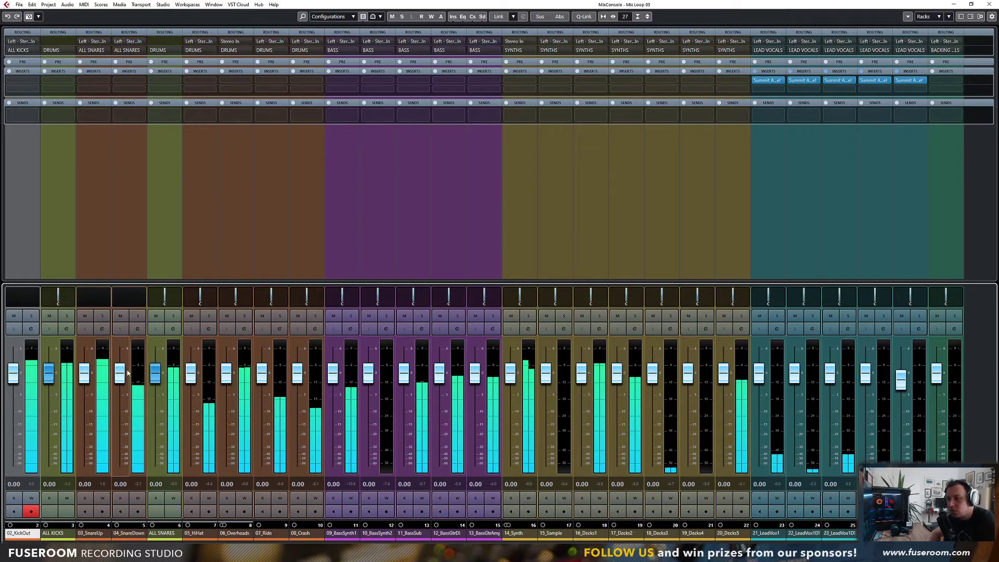
{"action": "left_click", "coordinate": [174, 316]}
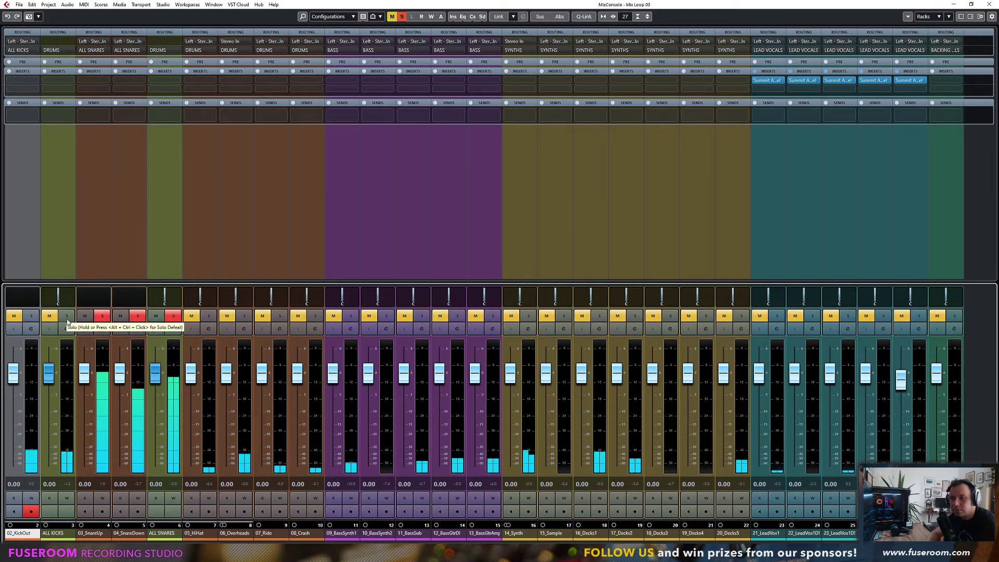
{"action": "scroll", "coordinate": [53, 417], "scroll_direction": "down", "scroll_amount": 1}
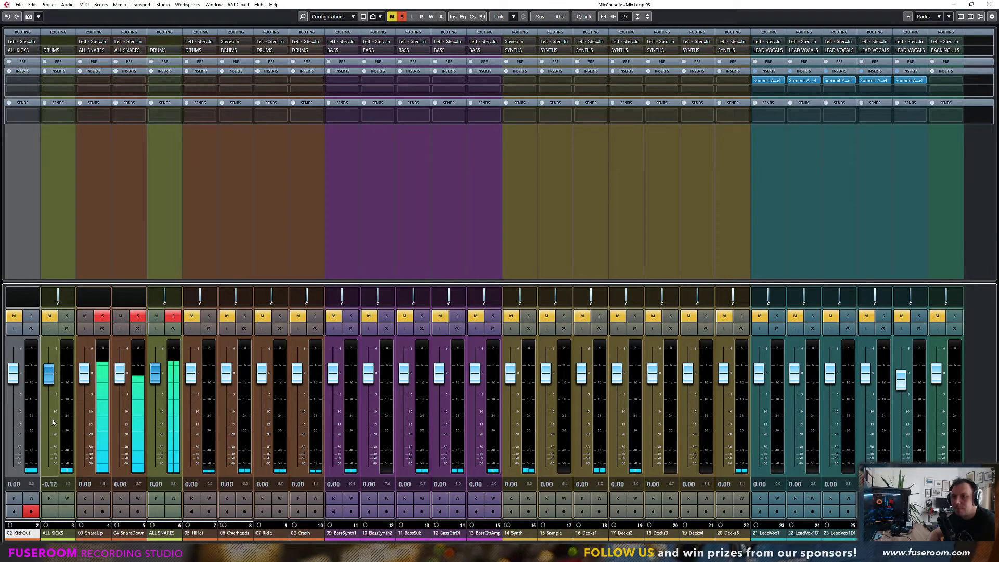
{"action": "scroll", "coordinate": [54, 482], "scroll_direction": "left", "scroll_amount": 2}
{"action": "left_click", "coordinate": [139, 317]}
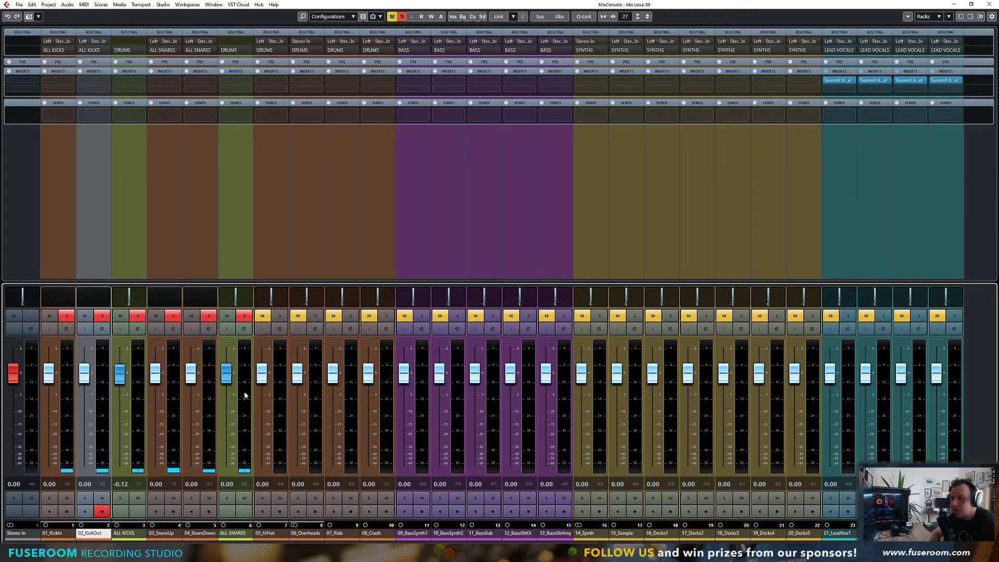
Step: Begin a new effect track below 08_Crash, choosing Chandler Limited Zener Limiter as its effect
{"action": "left_click", "coordinate": [371, 534]}
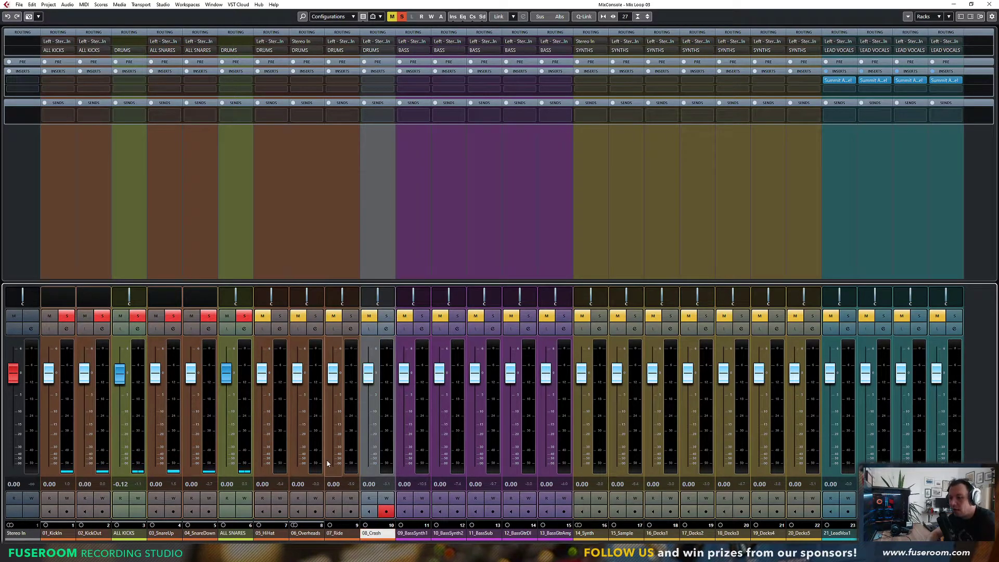
{"action": "key", "text": "F3"}
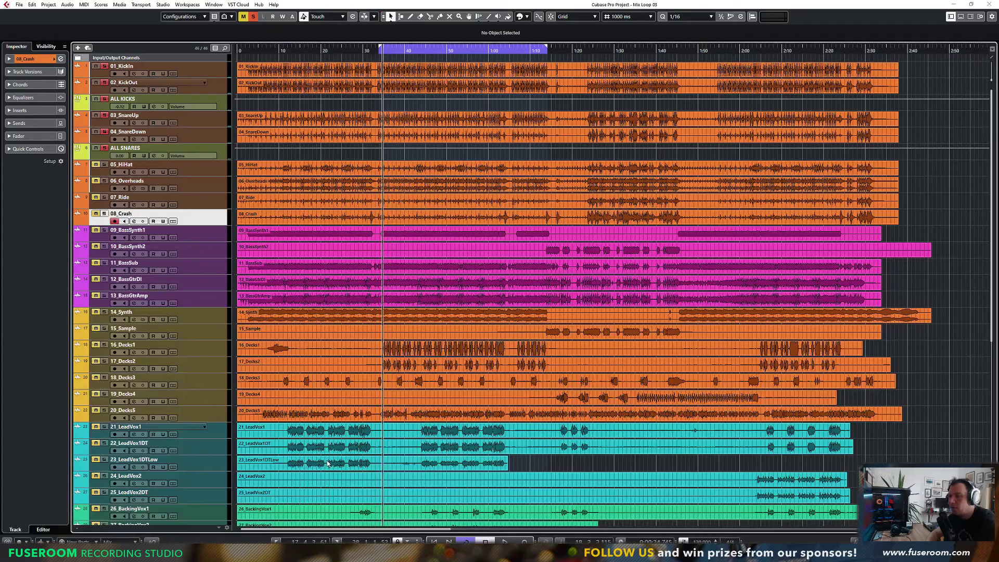
{"action": "right_click", "coordinate": [214, 221]}
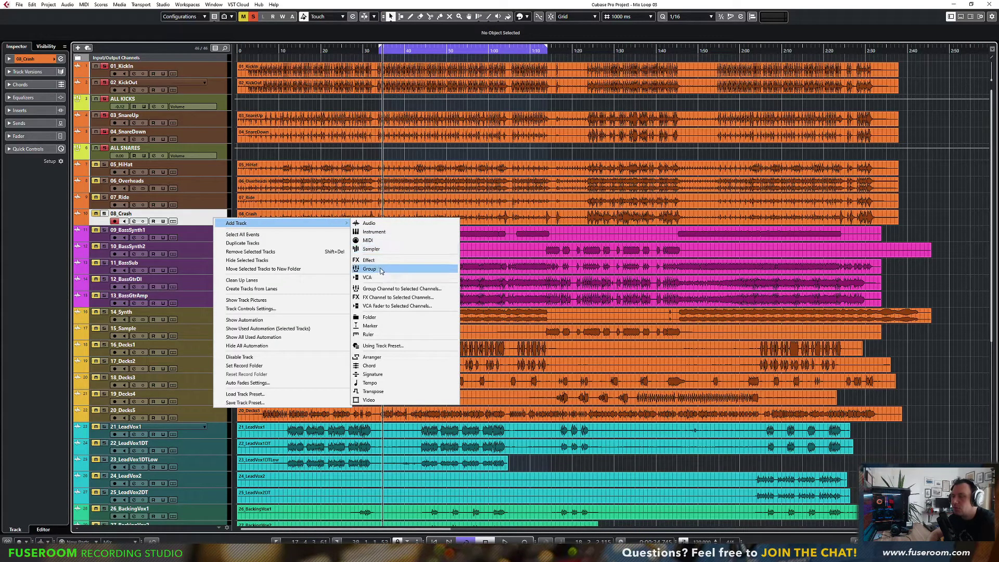
{"action": "left_click", "coordinate": [380, 261]}
{"action": "left_click", "coordinate": [526, 276]}
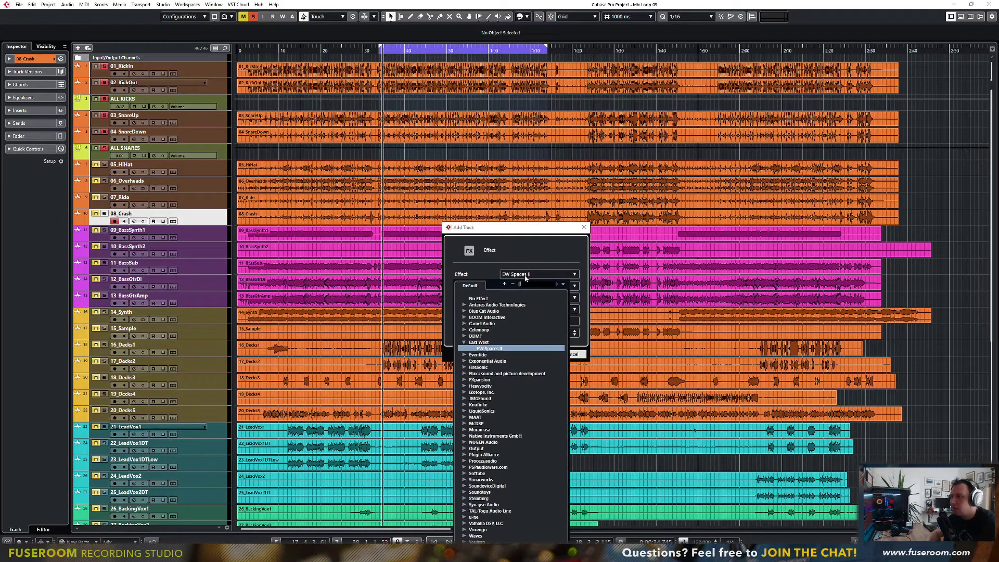
{"action": "type", "text": "zener"}
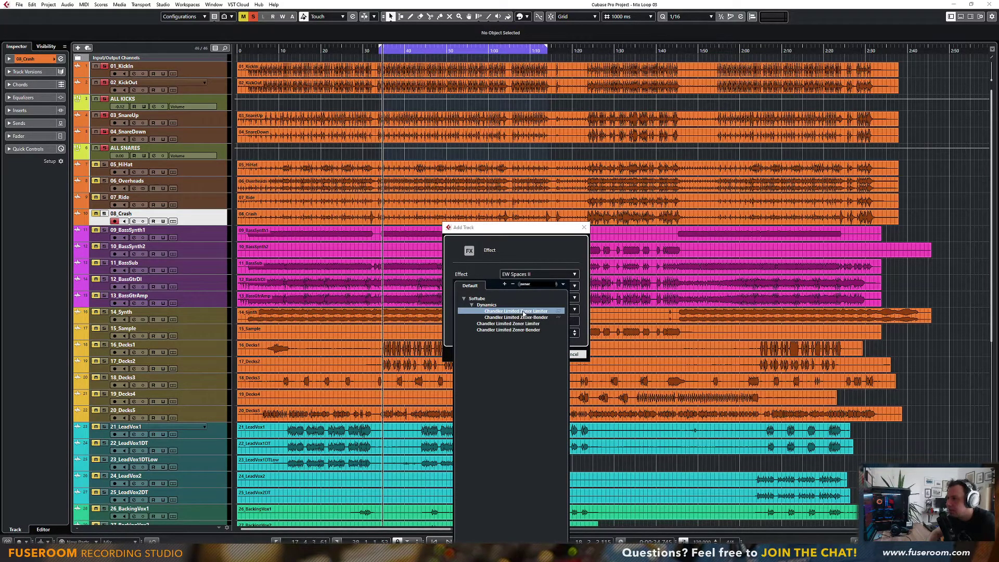
{"action": "left_click", "coordinate": [524, 312]}
{"action": "left_click", "coordinate": [566, 279]}
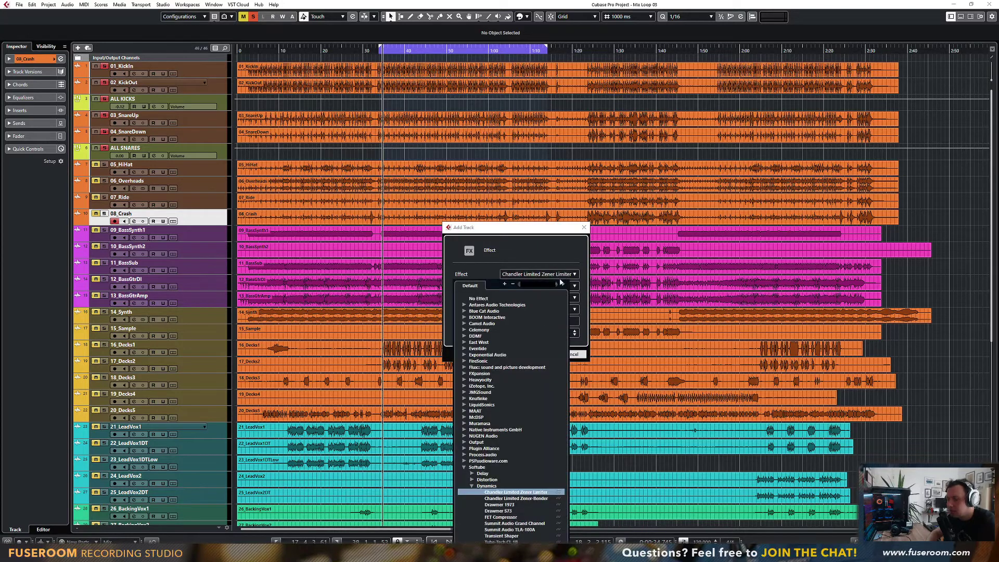
{"action": "type", "text": "zener"}
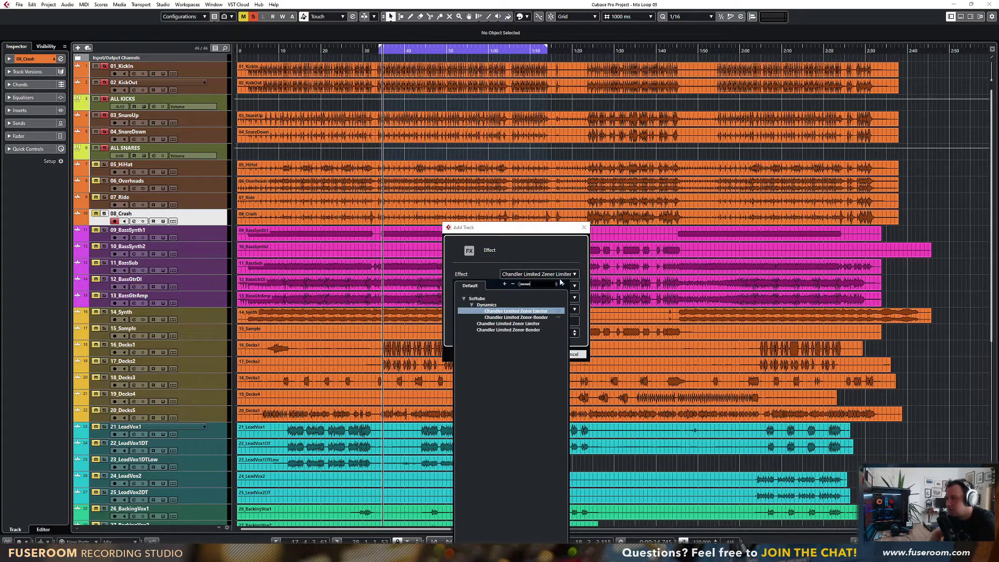
{"action": "left_click", "coordinate": [526, 324]}
Step: Add the effect track as stereo, output to DRUMS, created outside the folder and named DRUMS COMP
{"action": "left_click", "coordinate": [519, 290]}
{"action": "left_click", "coordinate": [520, 300]}
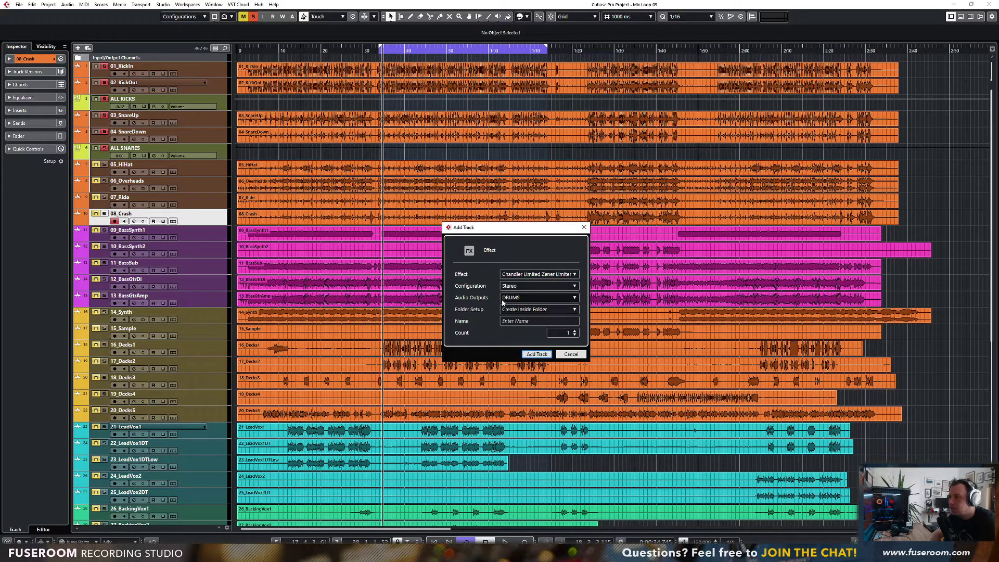
{"action": "left_click", "coordinate": [531, 310]}
{"action": "left_click", "coordinate": [526, 327]}
{"action": "left_click", "coordinate": [517, 321]}
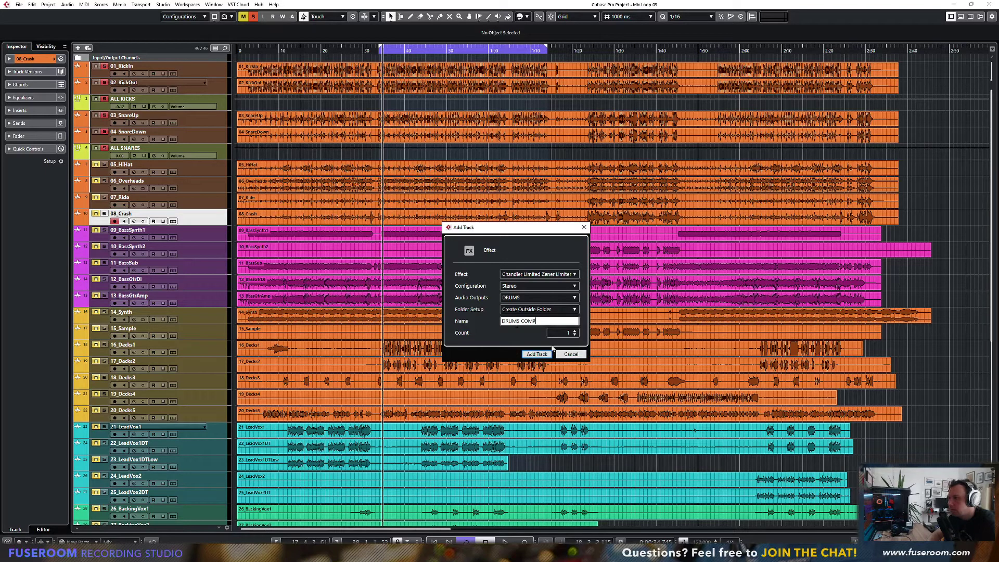
{"action": "left_click", "coordinate": [537, 354]}
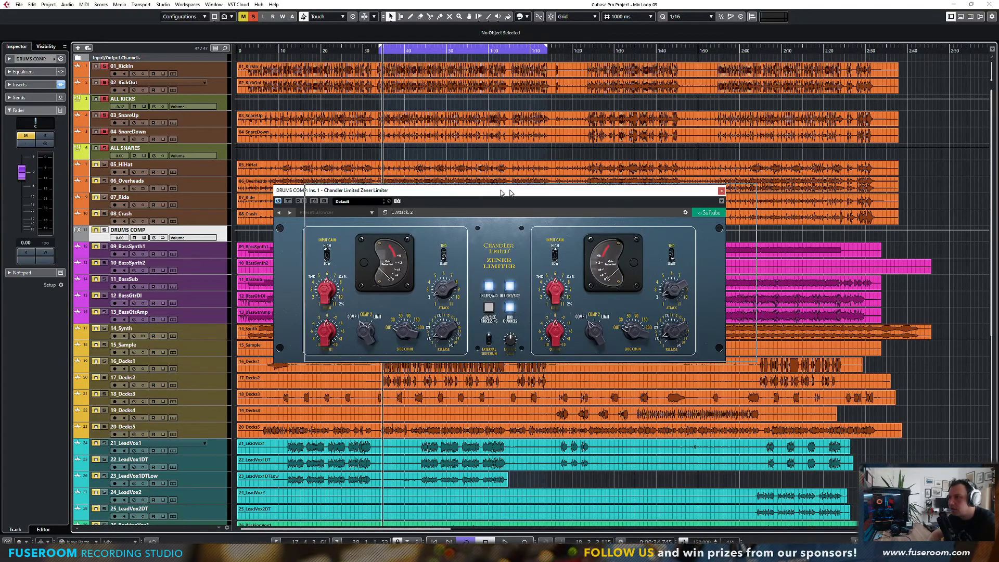
Step: Move the Zener Limiter window clear of the track list and colour the DRUMS COMP track blue
{"action": "left_click_drag", "start_coordinate": [466, 191], "coordinate": [634, 151]}
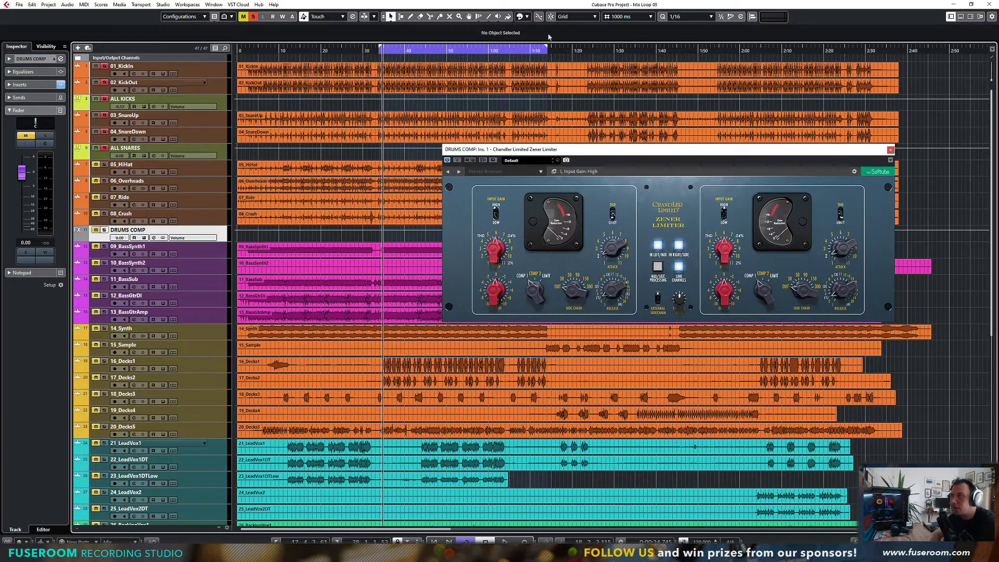
{"action": "left_click", "coordinate": [529, 17]}
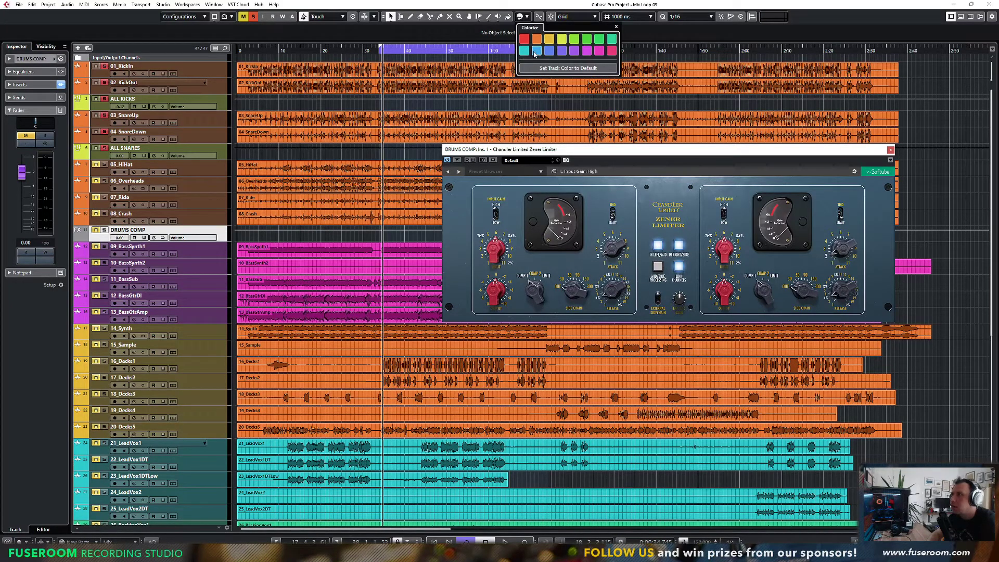
{"action": "right_click", "coordinate": [197, 212]}
{"action": "key", "text": "Escape"}
{"action": "left_click", "coordinate": [172, 230]}
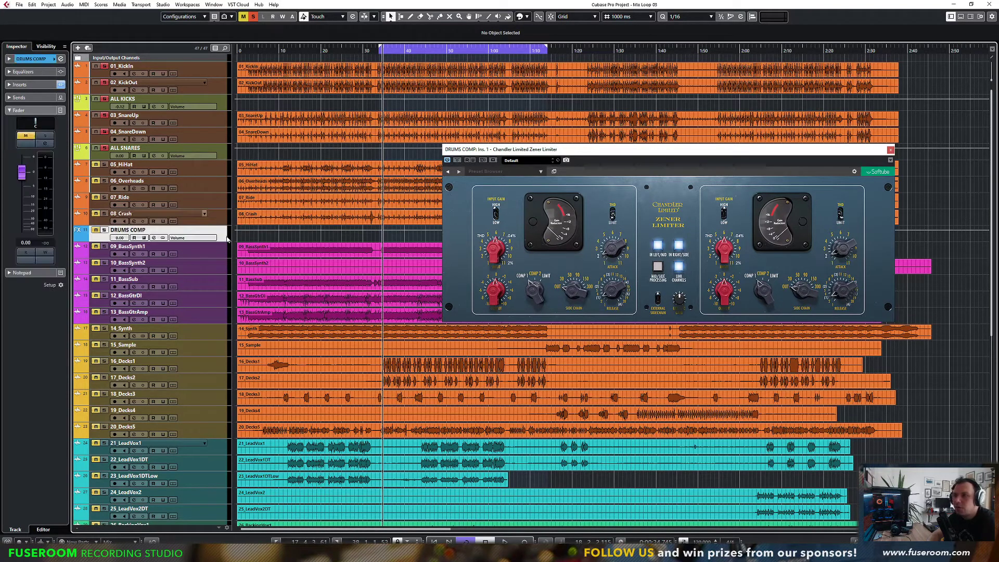
Step: Add a send from the ALL KICKS group to DRUMS COMP in the mixer
{"action": "key", "text": "F3"}
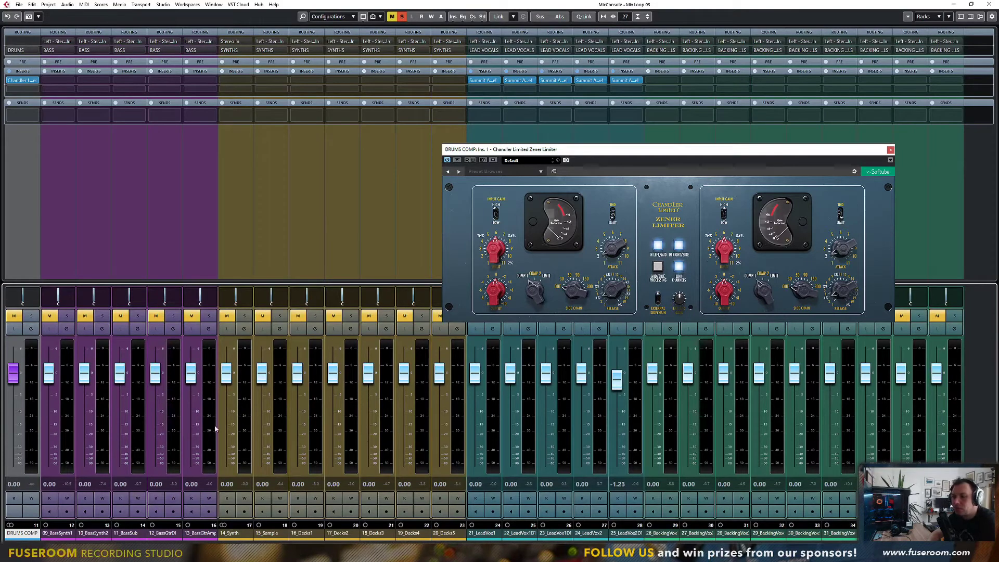
{"action": "scroll", "coordinate": [366, 536], "scroll_direction": "left", "scroll_amount": 5}
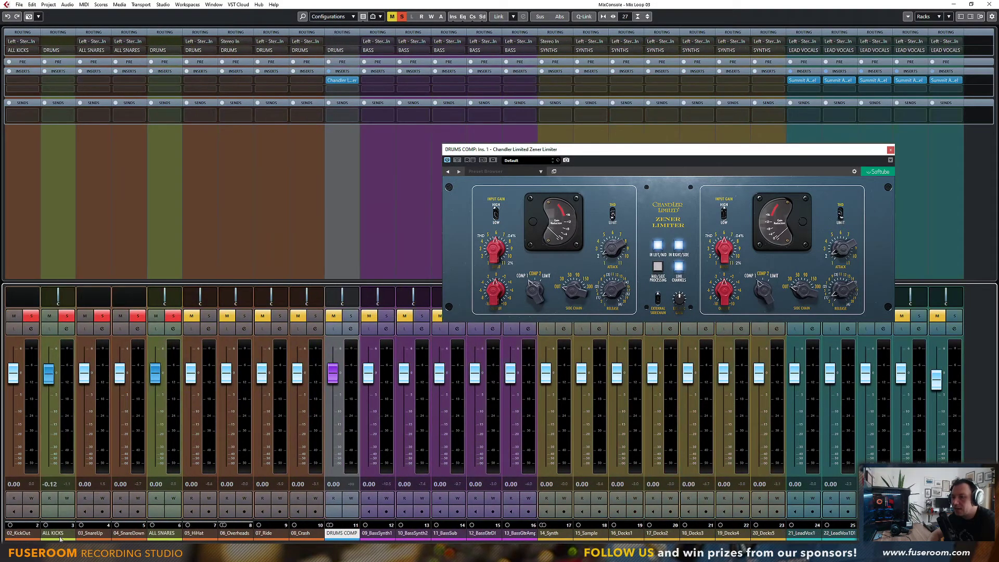
{"action": "left_click", "coordinate": [367, 534]}
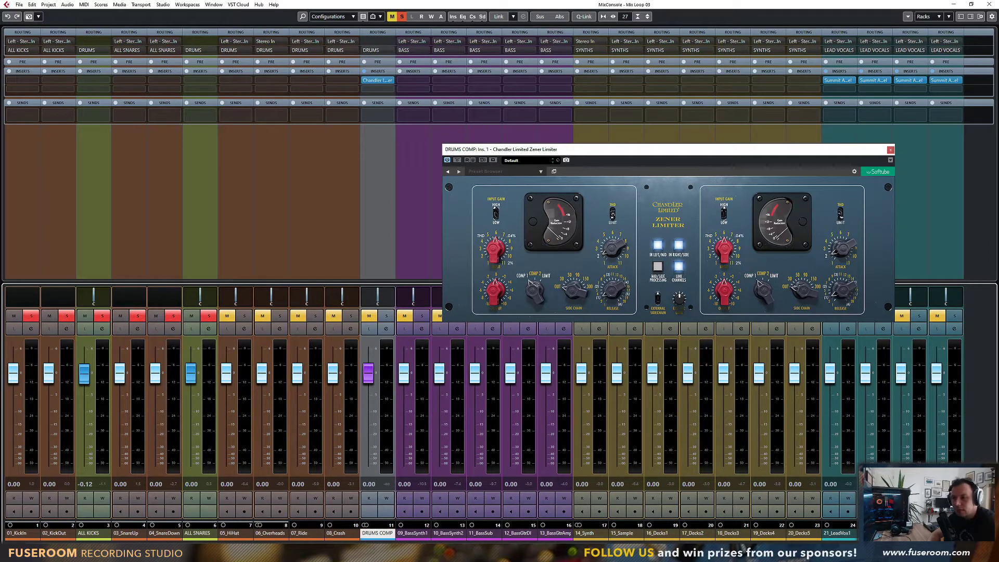
{"action": "scroll", "coordinate": [31, 540], "scroll_direction": "left", "scroll_amount": 1}
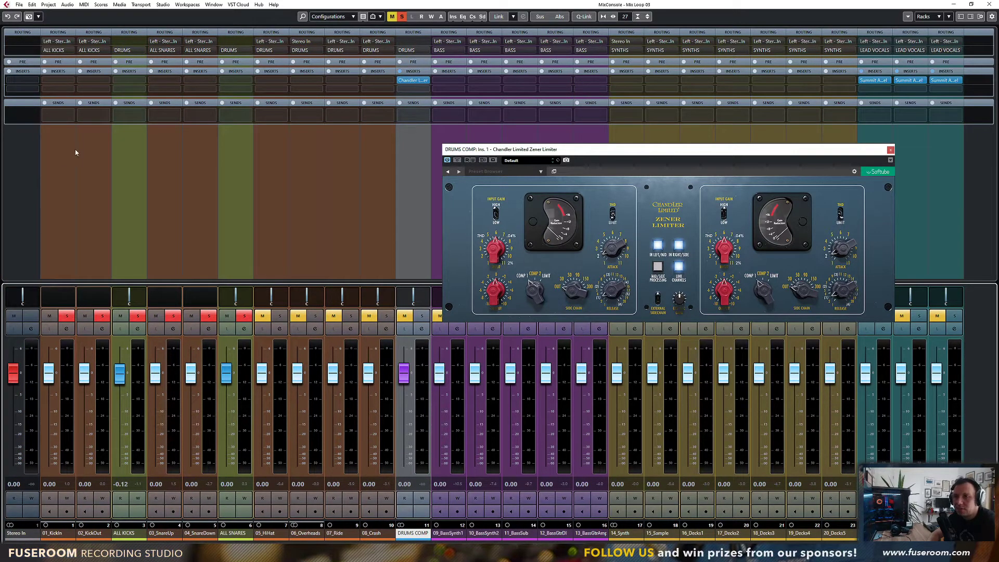
{"action": "left_click", "coordinate": [142, 116]}
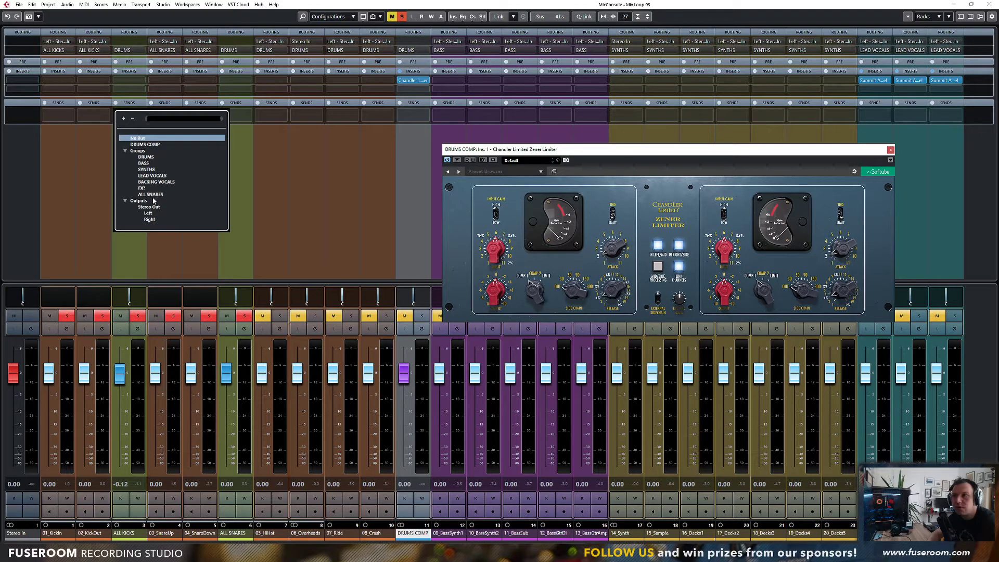
{"action": "left_click", "coordinate": [146, 146]}
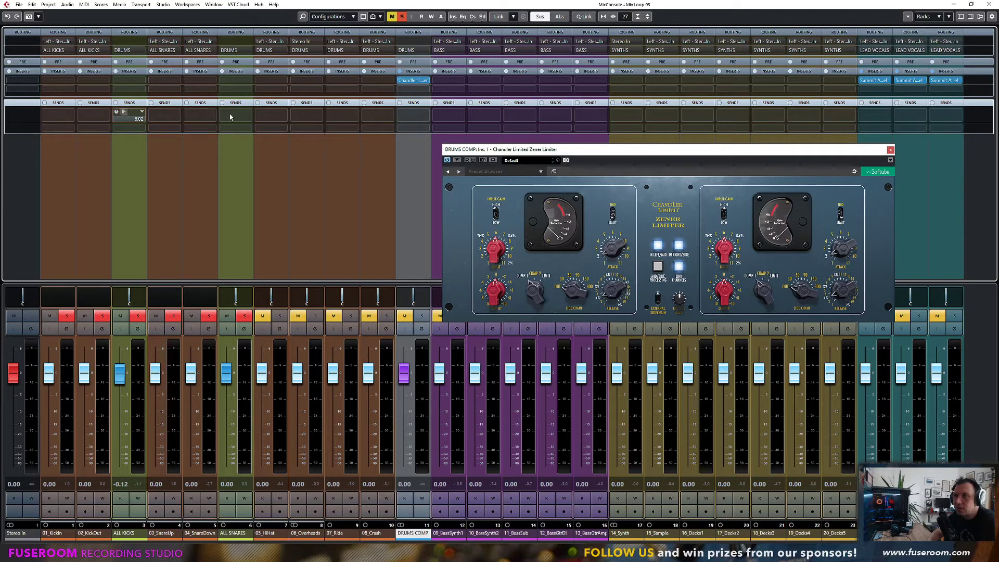
Step: Copy the DRUMS COMP send from ALL KICKS to the first send slot of ALL SNARES
{"action": "right_click", "coordinate": [134, 115]}
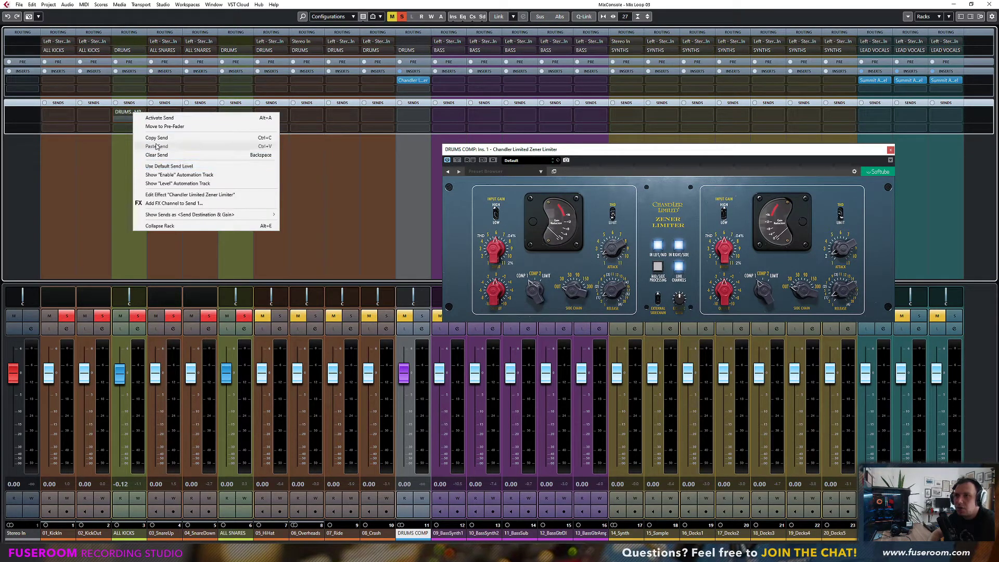
{"action": "left_click", "coordinate": [156, 140]}
{"action": "right_click", "coordinate": [239, 117]}
{"action": "left_click", "coordinate": [262, 151]}
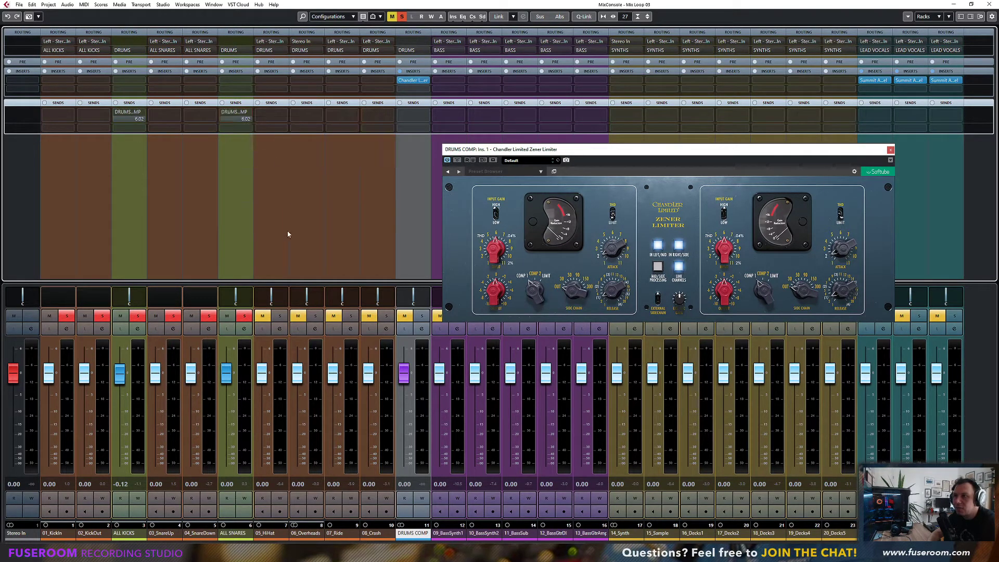
Step: Select channels 05_HiHat to 08_Crash, enable Q-Link and paste the DRUMS COMP send on 08_Crash
{"action": "left_click", "coordinate": [277, 196]}
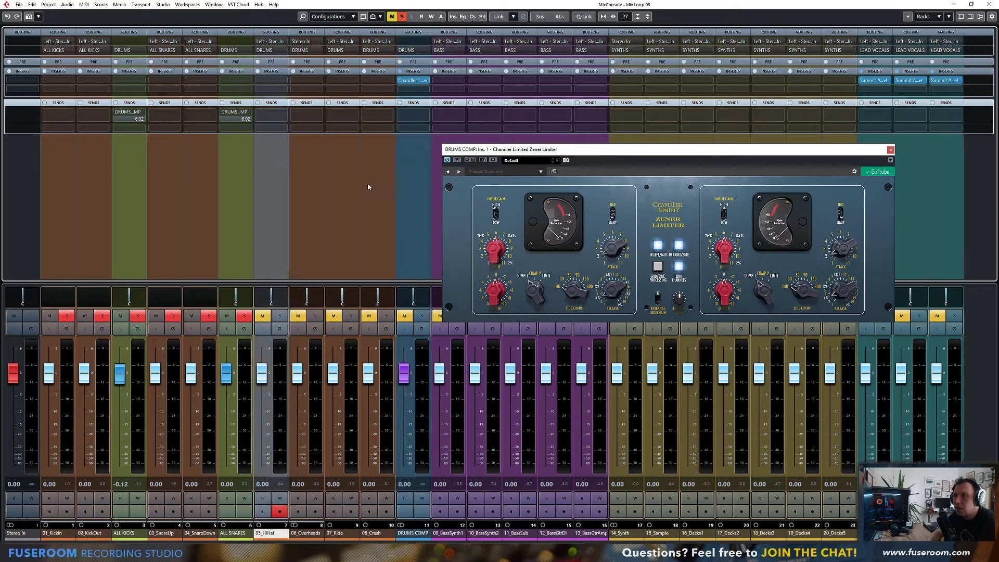
{"action": "left_click", "coordinate": [370, 180], "text": "shift"}
{"action": "left_click", "coordinate": [584, 16]}
{"action": "right_click", "coordinate": [377, 115]}
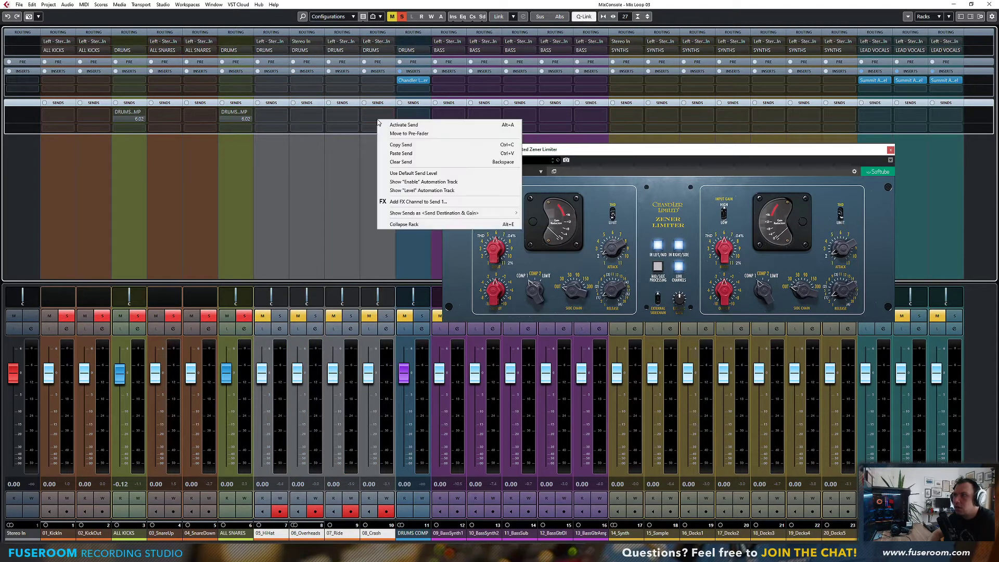
{"action": "left_click", "coordinate": [401, 154]}
Step: Paste the DRUMS COMP send onto the 07_Ride, 06_Overheads and 05_HiHat channels
{"action": "right_click", "coordinate": [339, 114]}
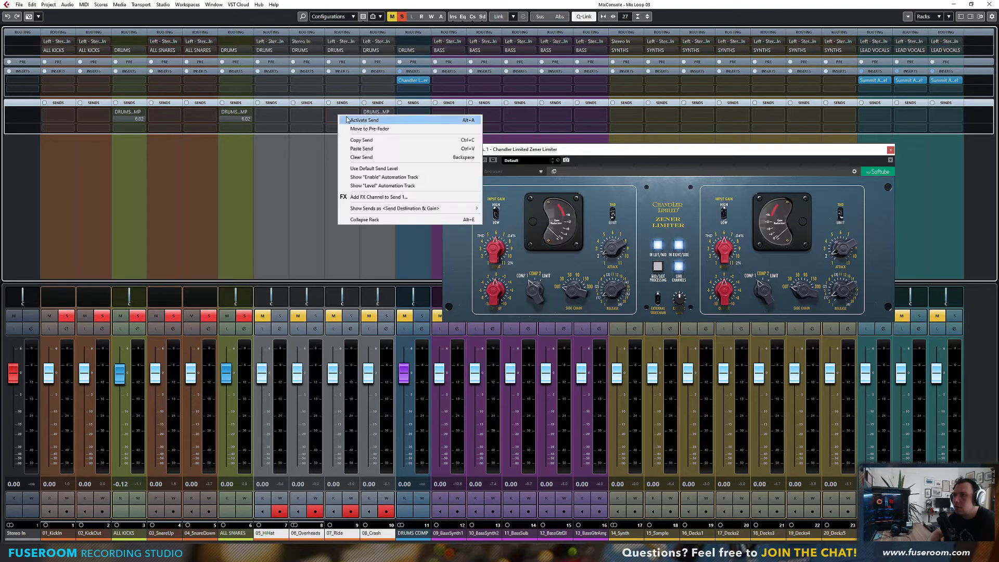
{"action": "left_click", "coordinate": [354, 147]}
{"action": "right_click", "coordinate": [311, 115]}
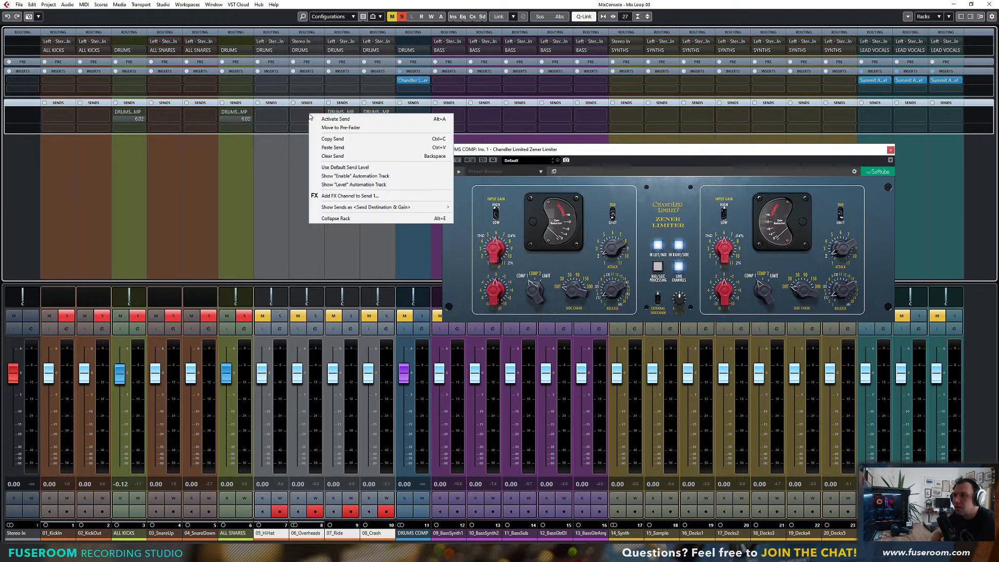
{"action": "left_click", "coordinate": [332, 147]}
{"action": "right_click", "coordinate": [275, 118]}
{"action": "left_click", "coordinate": [297, 150]}
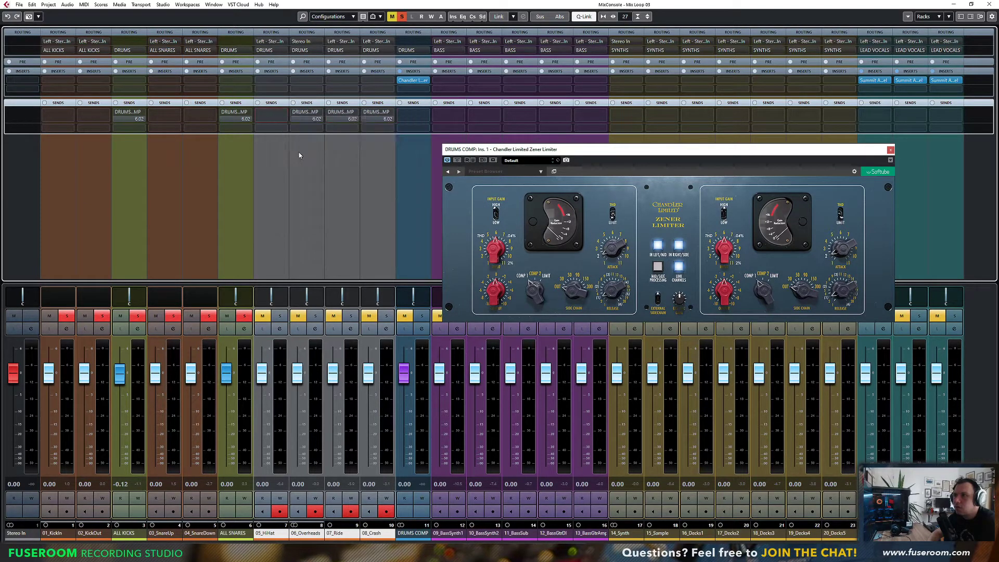
Step: With Q-Link off and only 05_HiHat selected, clear the existing solos and solo the ALL KICKS group together with 05_HiHat
{"action": "left_click", "coordinate": [286, 225]}
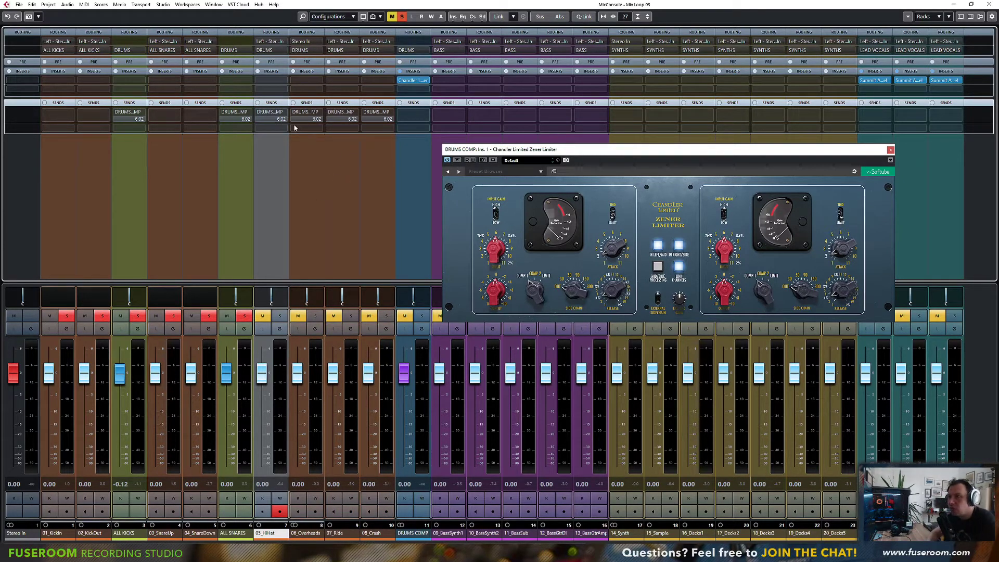
{"action": "left_click_drag", "start_coordinate": [521, 151], "coordinate": [522, 144]}
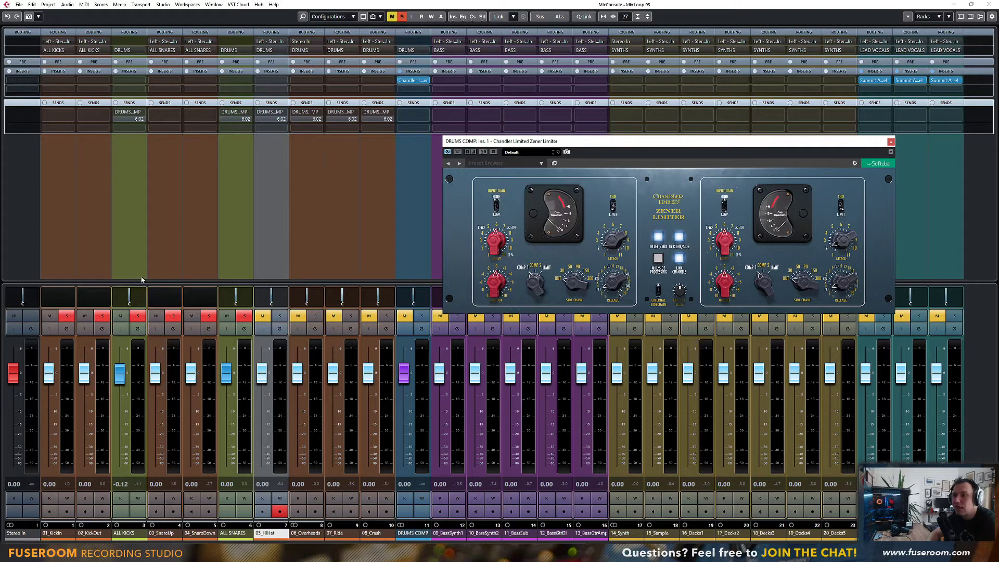
{"action": "left_click", "coordinate": [141, 320]}
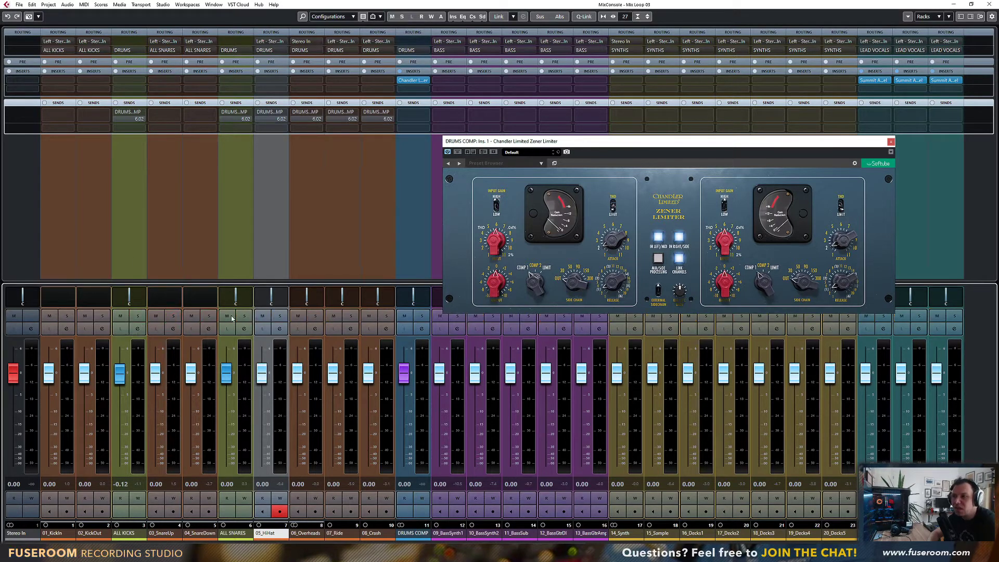
{"action": "left_click", "coordinate": [242, 317]}
{"action": "left_click", "coordinate": [138, 316]}
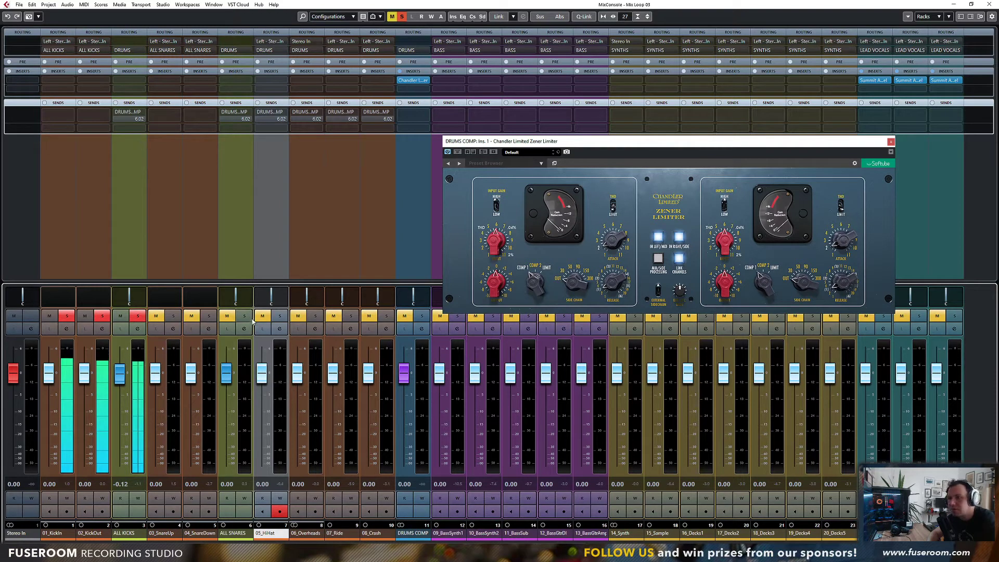
{"action": "left_click", "coordinate": [279, 316]}
Step: Insert the Summit Audio EQF-100 equalizer in the first insert slot of the ALL KICKS group
{"action": "left_click", "coordinate": [138, 85]}
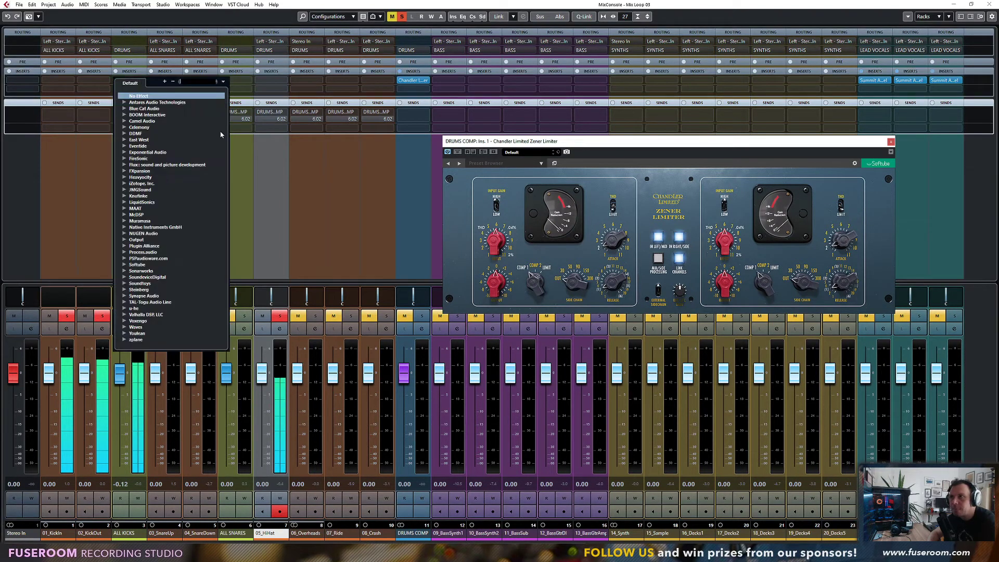
{"action": "type", "text": "su"}
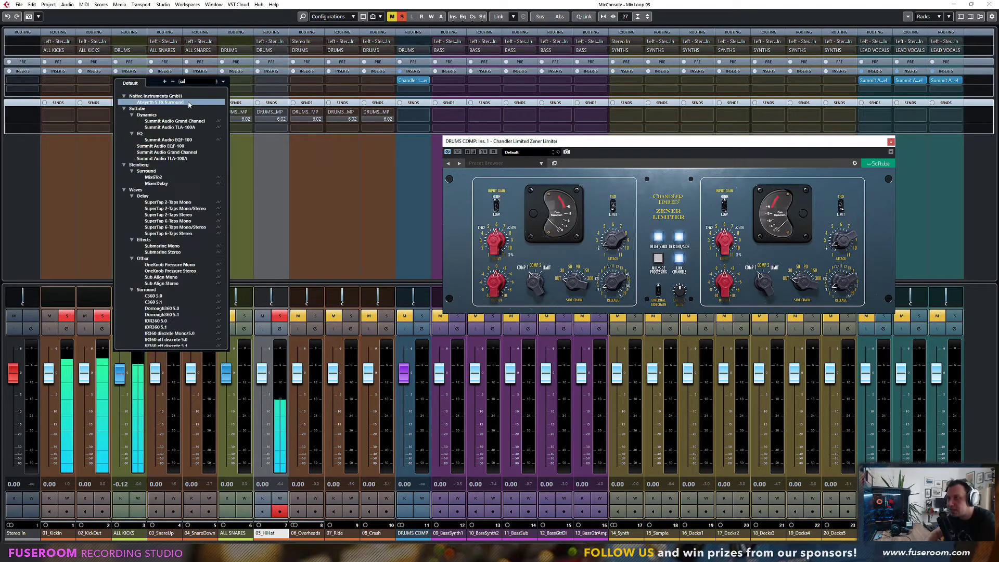
{"action": "left_click", "coordinate": [174, 121]}
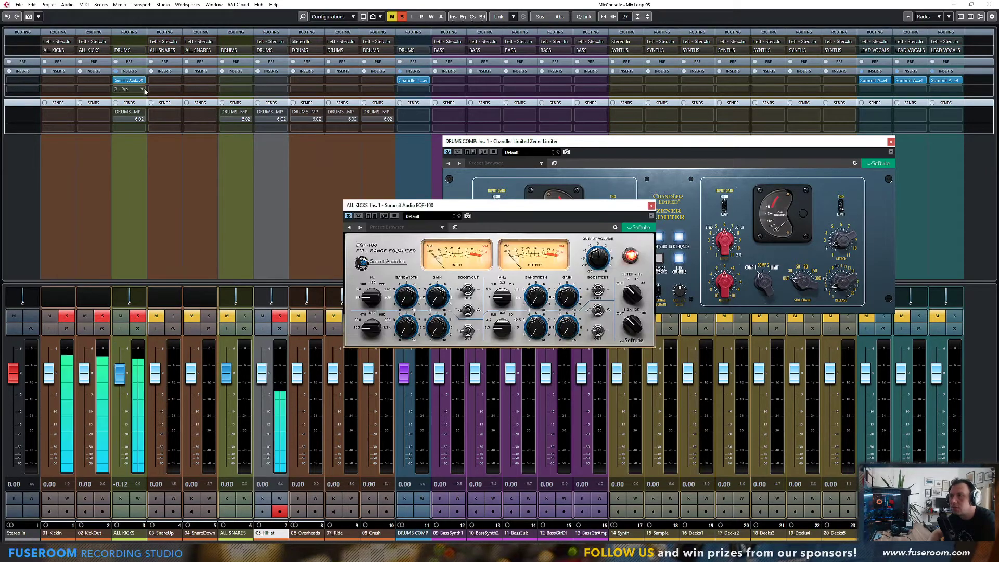
Step: Replace the EQF-100 in the first insert slot of ALL KICKS with Summit Audio Grand Channel
{"action": "left_click", "coordinate": [139, 80]}
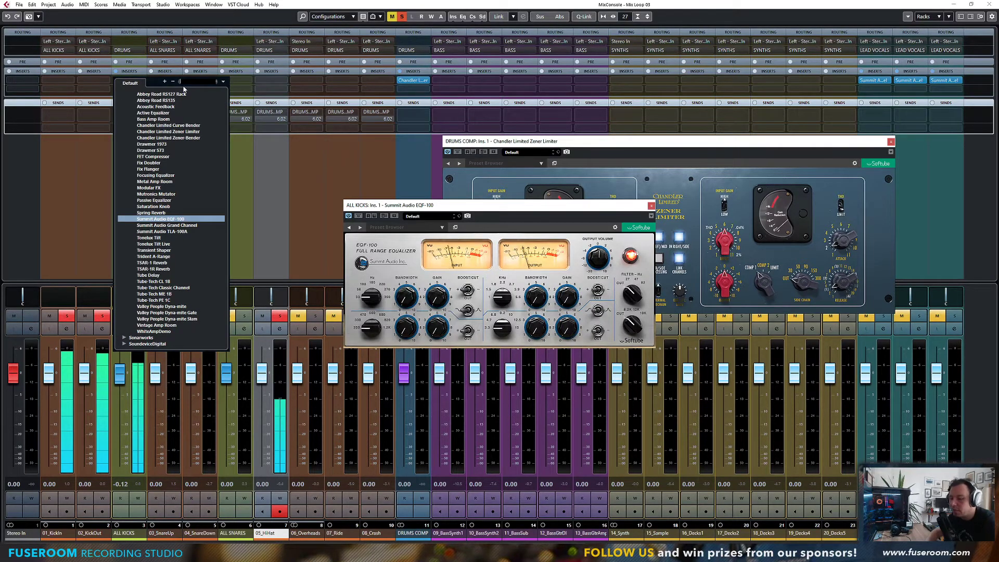
{"action": "type", "text": "summi"}
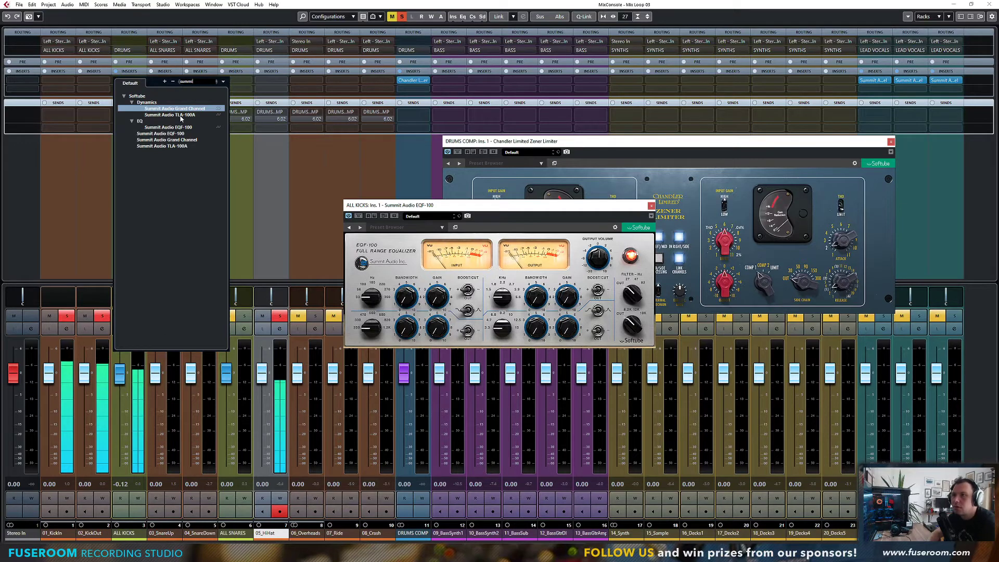
{"action": "left_click", "coordinate": [177, 140]}
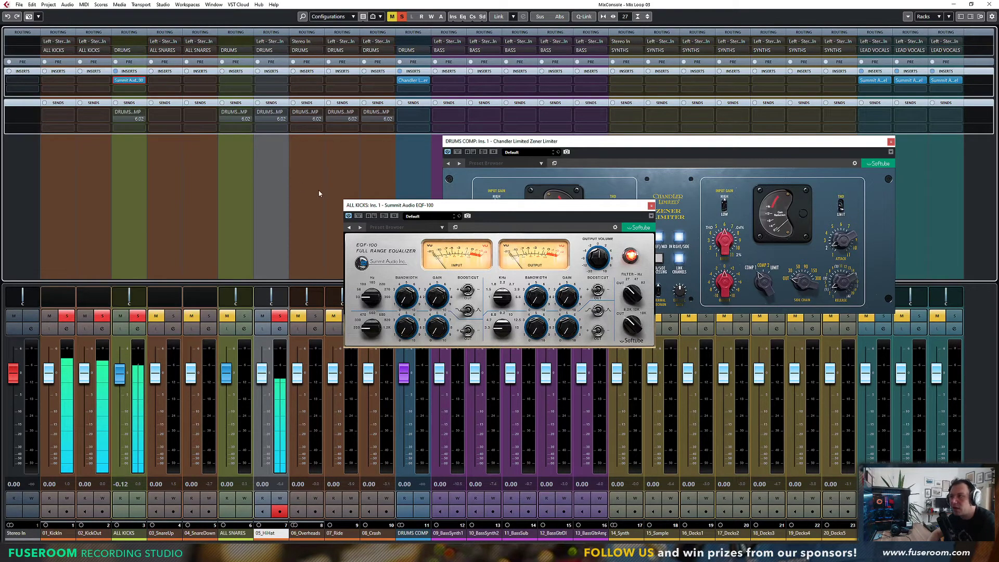
Step: Fine-tune the gain reduction and gain of the TLA-100A compressor section in the ALL KICKS Grand Channel
{"action": "left_click_drag", "start_coordinate": [483, 143], "coordinate": [499, 135]}
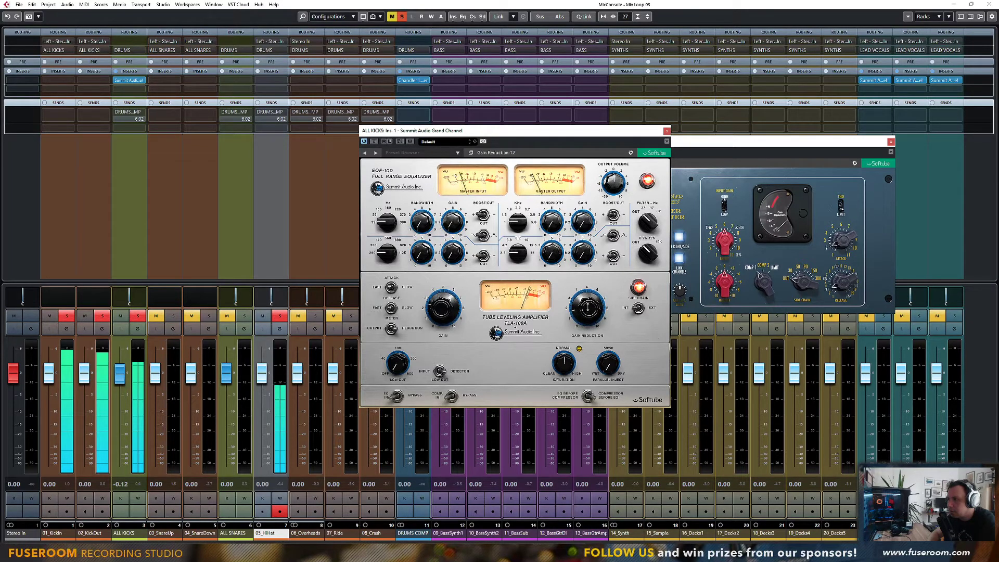
{"action": "left_click_drag", "start_coordinate": [588, 307], "coordinate": [588, 308]}
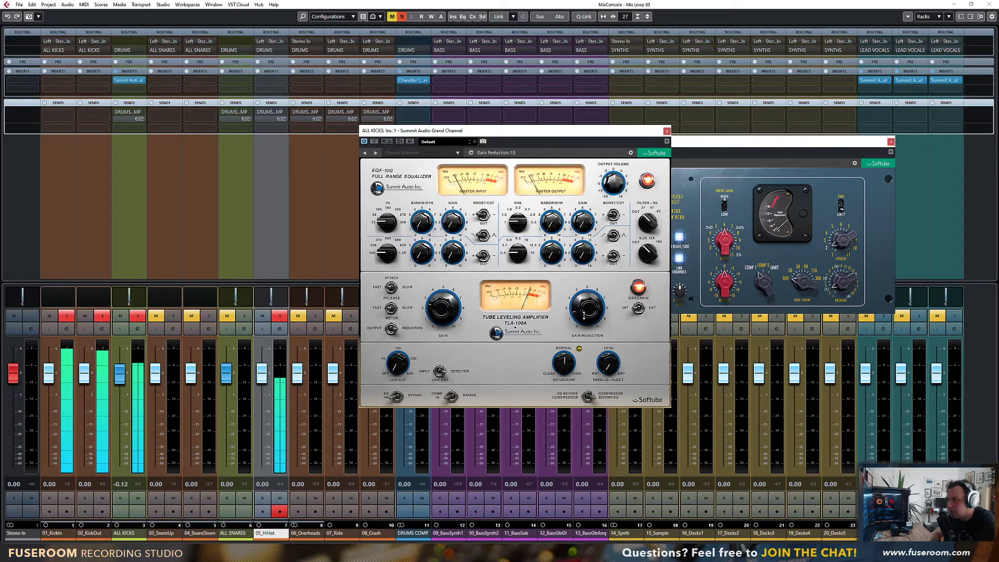
{"action": "left_click_drag", "start_coordinate": [452, 316], "coordinate": [454, 316]}
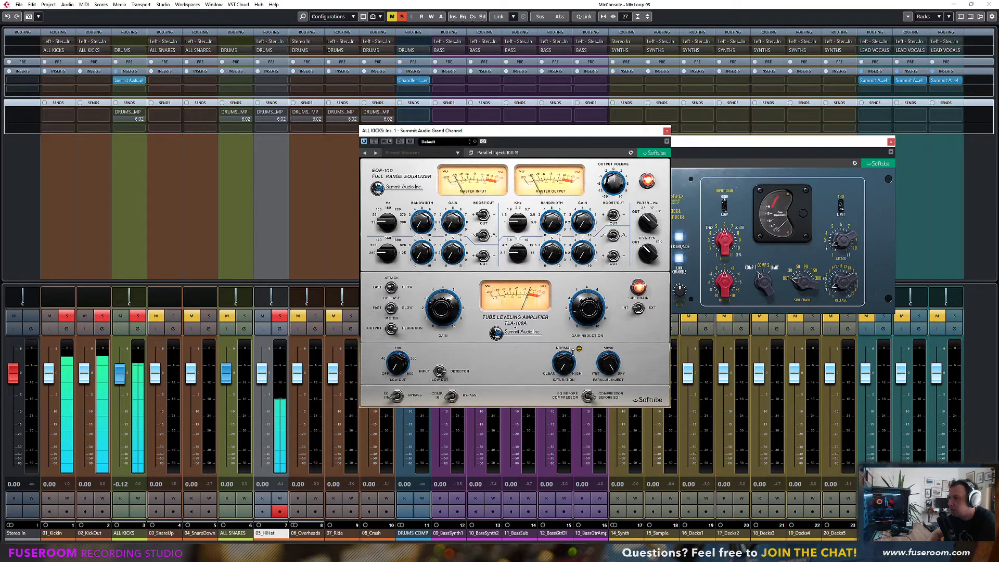
Step: Try extreme saturation and parallel inject amounts on the ALL KICKS Grand Channel, settling on parallel inject 51% and saturation -5.7
{"action": "left_click_drag", "start_coordinate": [609, 362], "coordinate": [600, 419]}
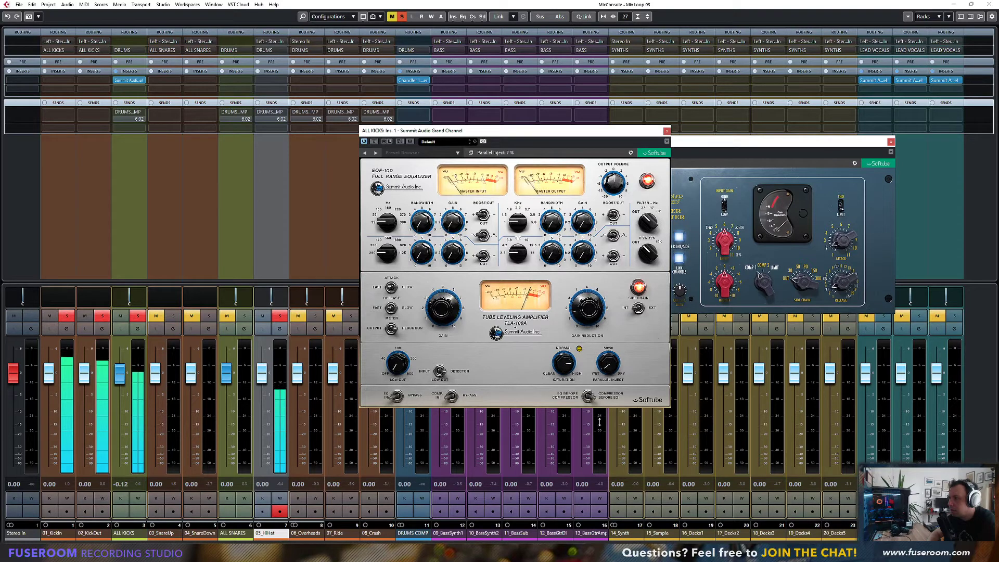
{"action": "left_click_drag", "start_coordinate": [565, 382], "coordinate": [571, 327]}
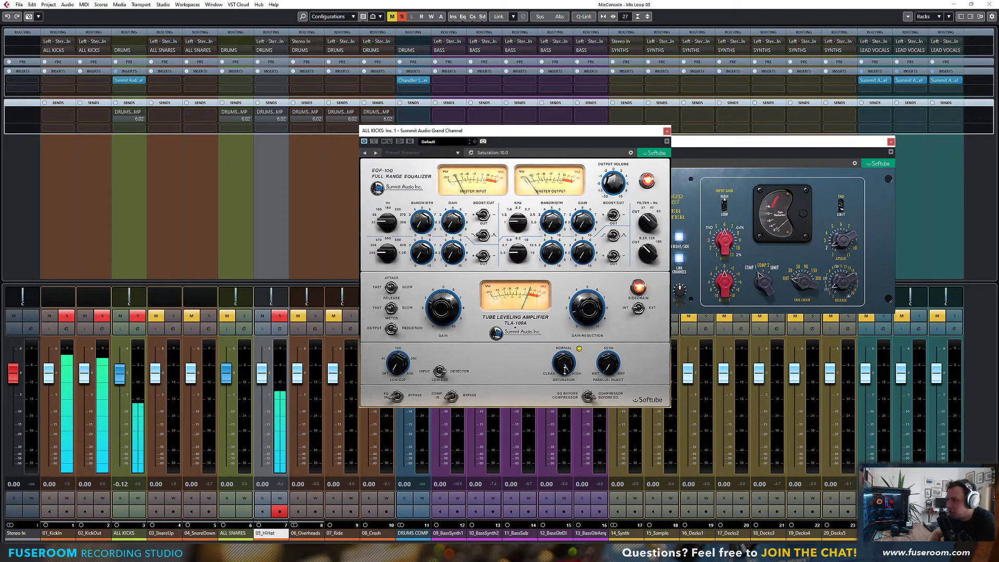
{"action": "left_click_drag", "start_coordinate": [563, 361], "coordinate": [568, 424]}
{"action": "left_click_drag", "start_coordinate": [608, 363], "coordinate": [607, 334]}
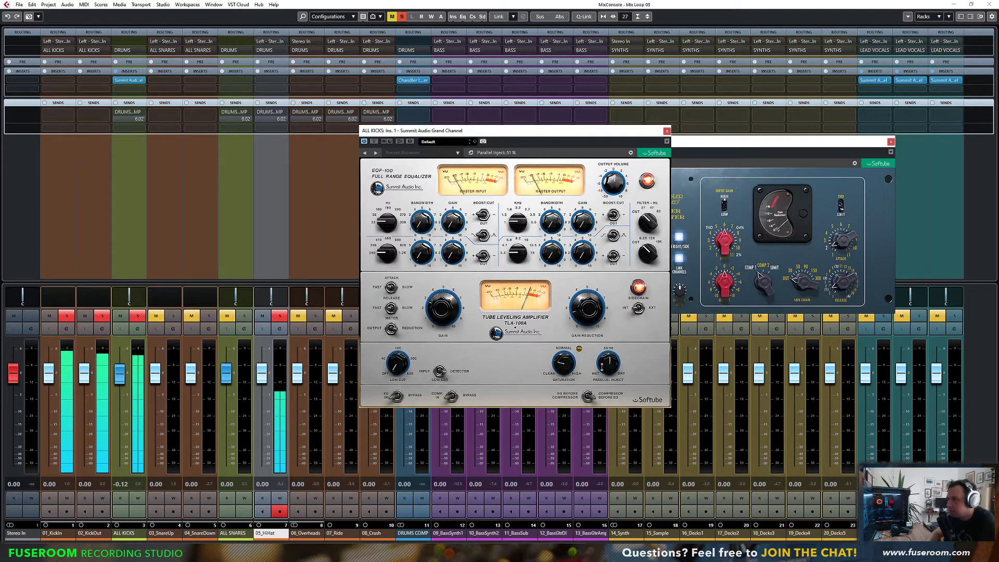
{"action": "left_click_drag", "start_coordinate": [567, 367], "coordinate": [618, 329]}
{"action": "left_click_drag", "start_coordinate": [568, 358], "coordinate": [522, 349]}
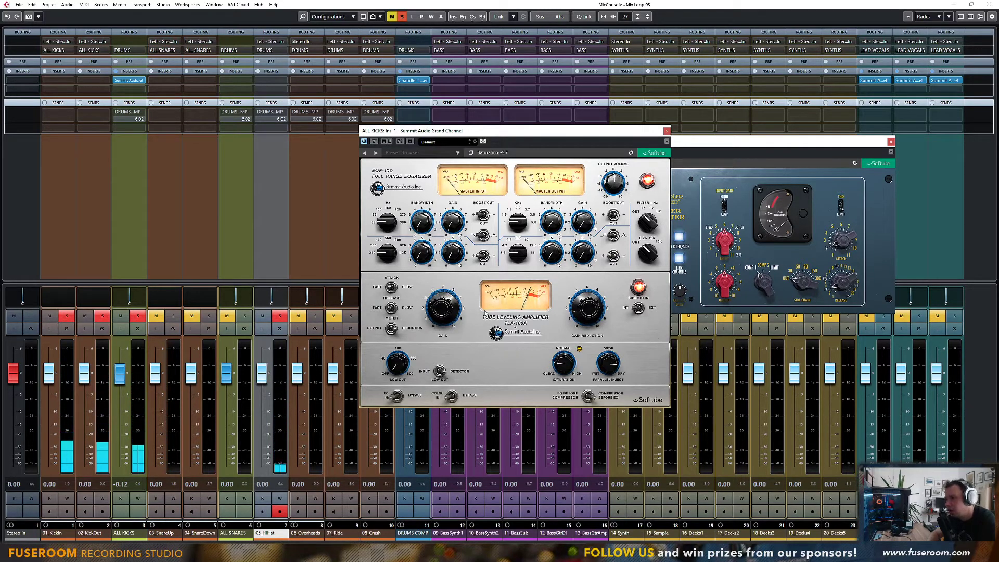
Step: Shape the low EQ band of the ALL KICKS Grand Channel with its frequency, bandwidth and gain, and adjust the compressor's low cut
{"action": "left_click_drag", "start_coordinate": [422, 227], "coordinate": [425, 225]}
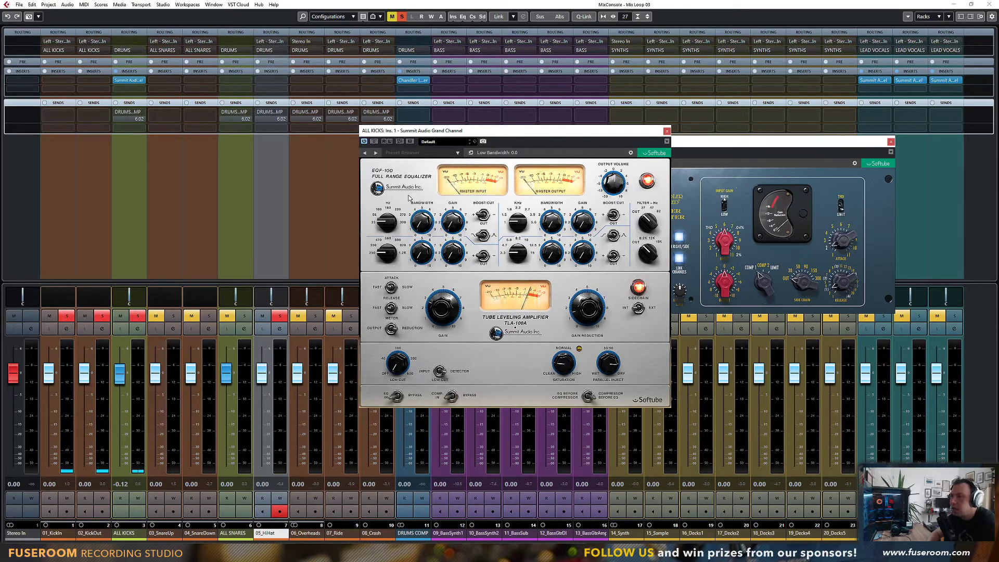
{"action": "left_click_drag", "start_coordinate": [388, 223], "coordinate": [391, 212]}
{"action": "left_click_drag", "start_coordinate": [467, 224], "coordinate": [454, 186]}
{"action": "left_click_drag", "start_coordinate": [424, 224], "coordinate": [427, 172]}
{"action": "left_click_drag", "start_coordinate": [452, 221], "coordinate": [421, 244]}
{"action": "left_click_drag", "start_coordinate": [397, 359], "coordinate": [397, 350]}
{"action": "mouse_move", "coordinate": [447, 228]}
{"action": "left_mouse_down"}
{"action": "mouse_move", "coordinate": [454, 201]}
{"action": "mouse_move", "coordinate": [453, 215]}
{"action": "left_mouse_up"}
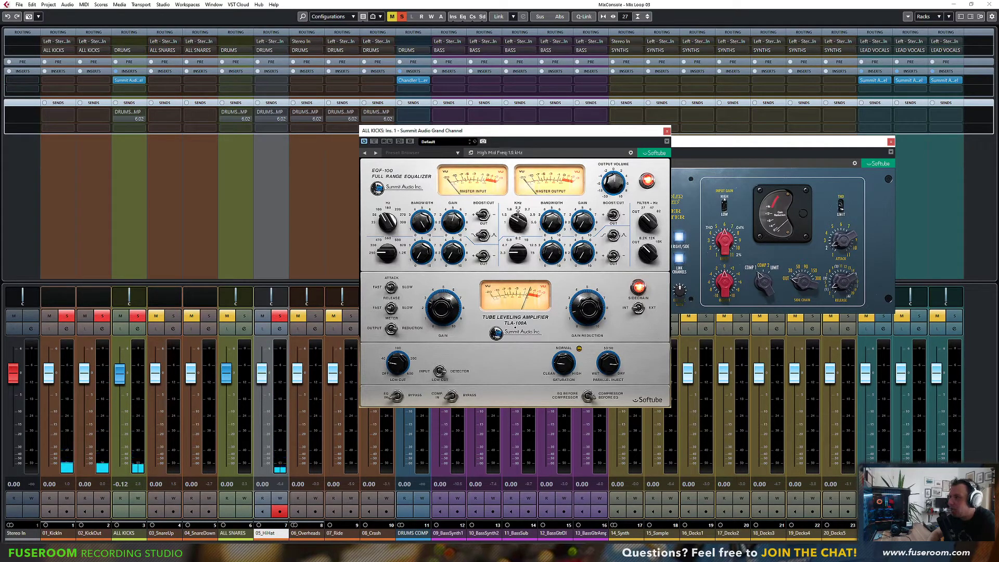
Step: Sweep the high-mid EQ band of the ALL KICKS Grand Channel and set it to 1.8 kHz with a gain of 2.5
{"action": "left_click_drag", "start_coordinate": [583, 223], "coordinate": [591, 154]}
{"action": "left_click_drag", "start_coordinate": [518, 223], "coordinate": [517, 219]}
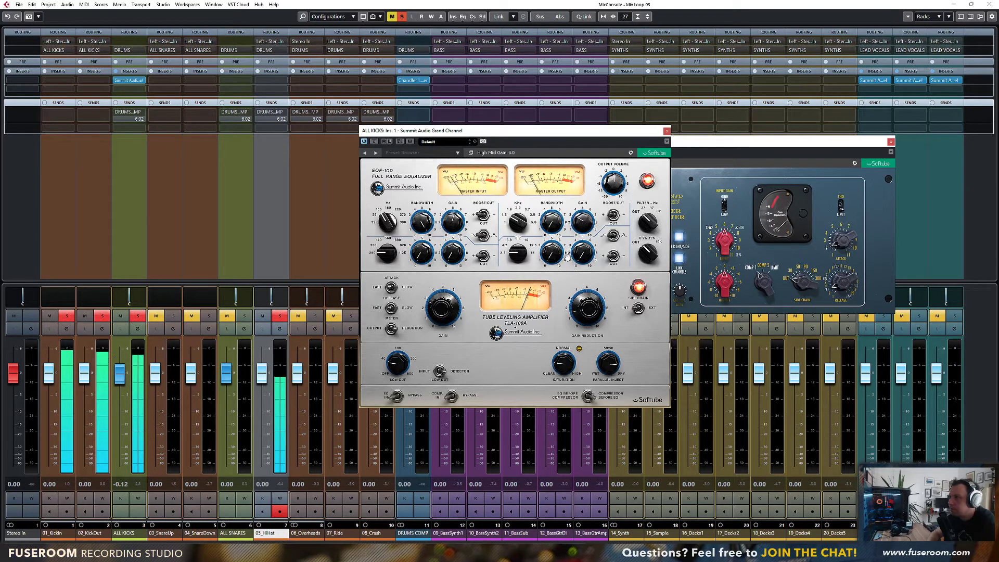
{"action": "left_click_drag", "start_coordinate": [583, 218], "coordinate": [518, 253]}
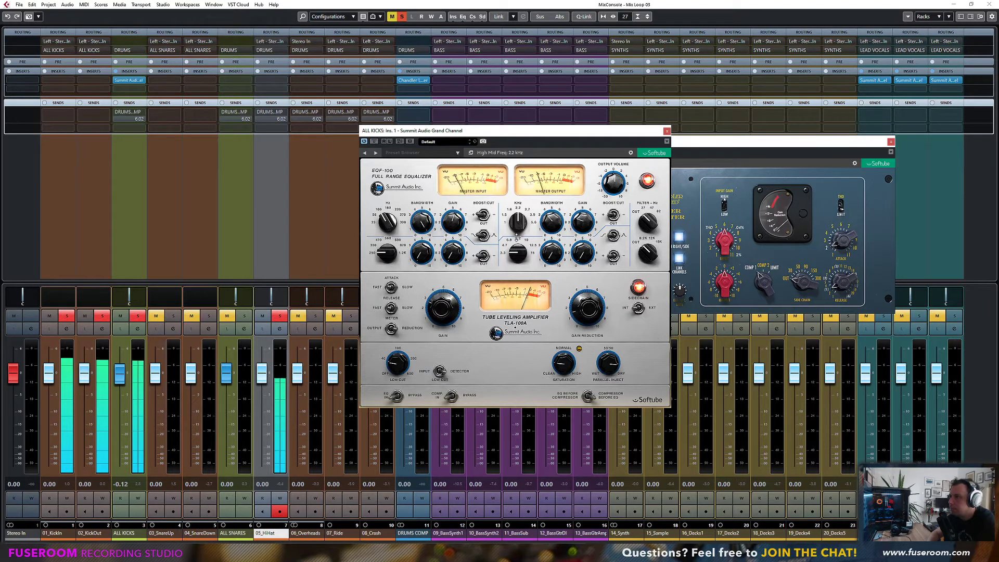
{"action": "left_click_drag", "start_coordinate": [517, 249], "coordinate": [515, 241]}
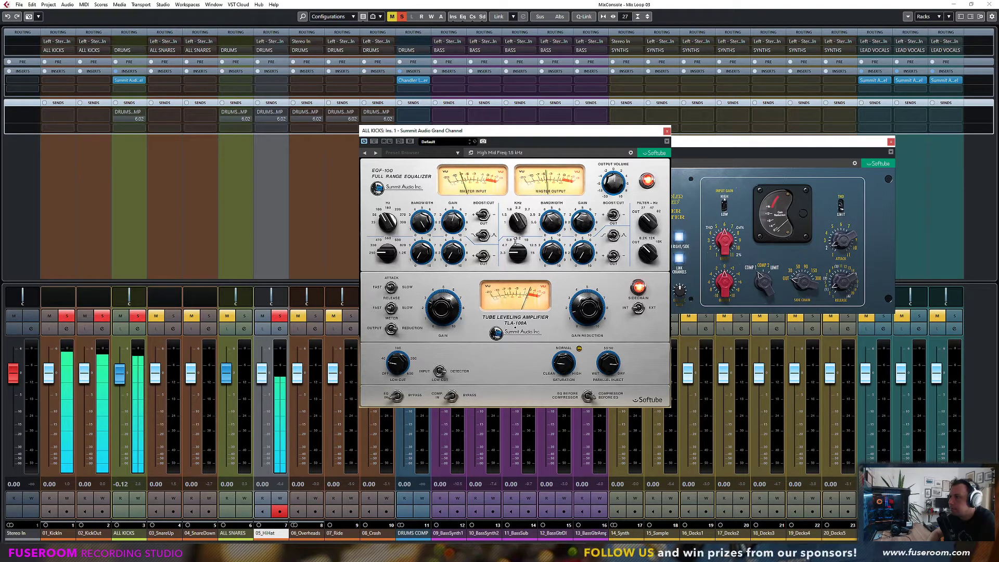
{"action": "left_click_drag", "start_coordinate": [580, 219], "coordinate": [579, 215]}
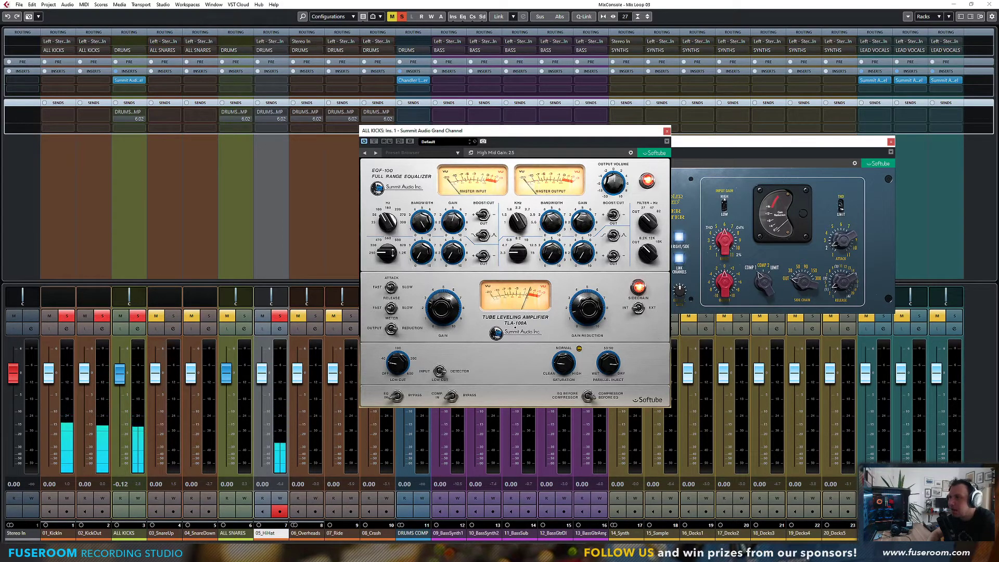
Step: Tune the ALL KICKS low-mid EQ band to 470 Hz, adjusting its gain and bandwidth along with the low band's gain
{"action": "left_click_drag", "start_coordinate": [452, 255], "coordinate": [456, 205]}
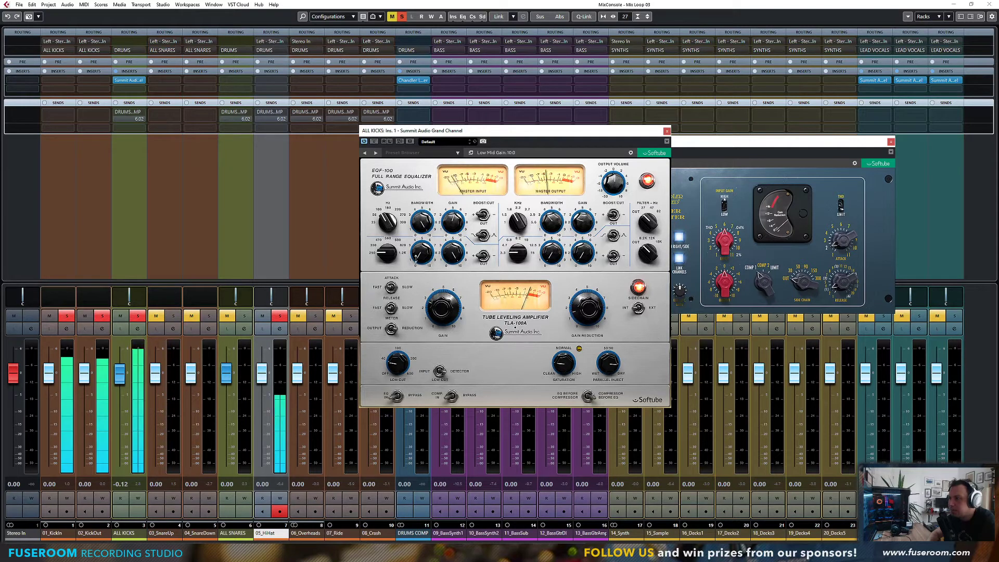
{"action": "left_click_drag", "start_coordinate": [386, 252], "coordinate": [386, 241]}
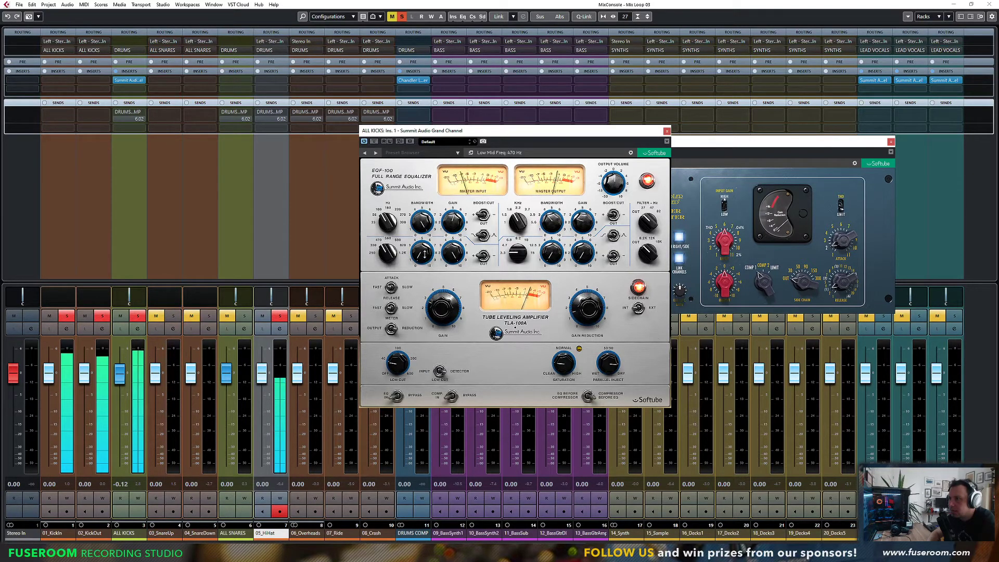
{"action": "left_click_drag", "start_coordinate": [453, 253], "coordinate": [447, 318]}
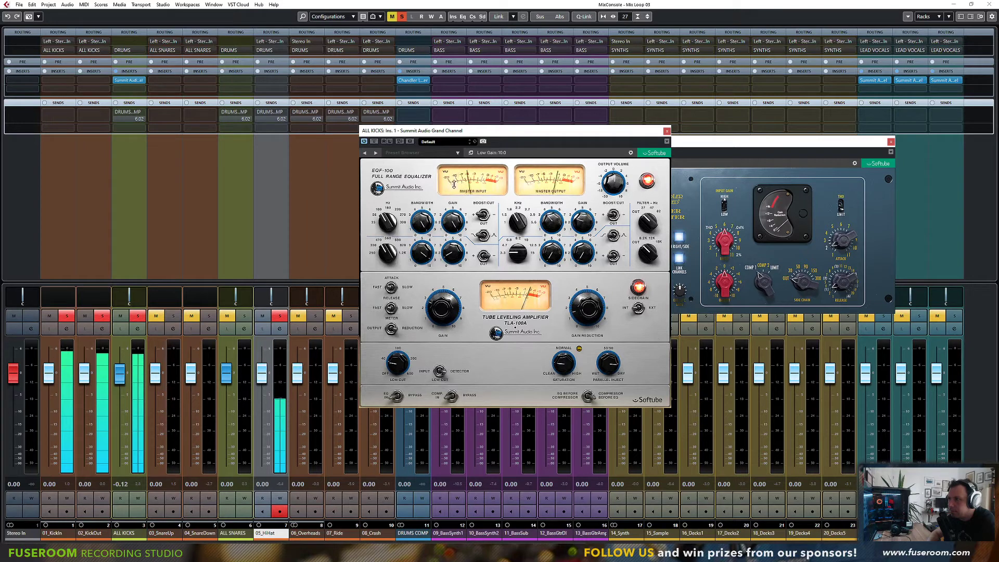
{"action": "left_click_drag", "start_coordinate": [453, 208], "coordinate": [453, 210]}
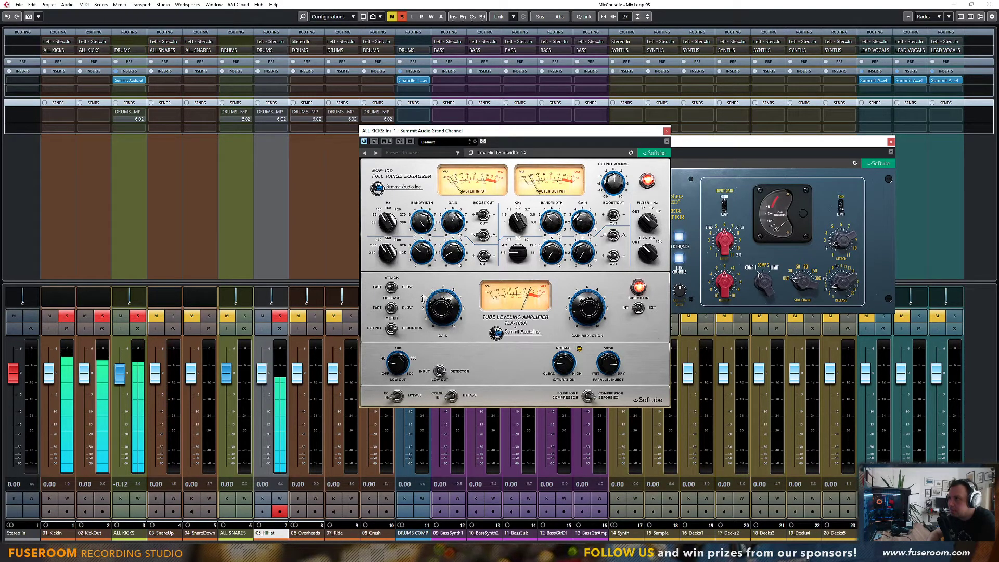
{"action": "left_click_drag", "start_coordinate": [423, 298], "coordinate": [423, 288]}
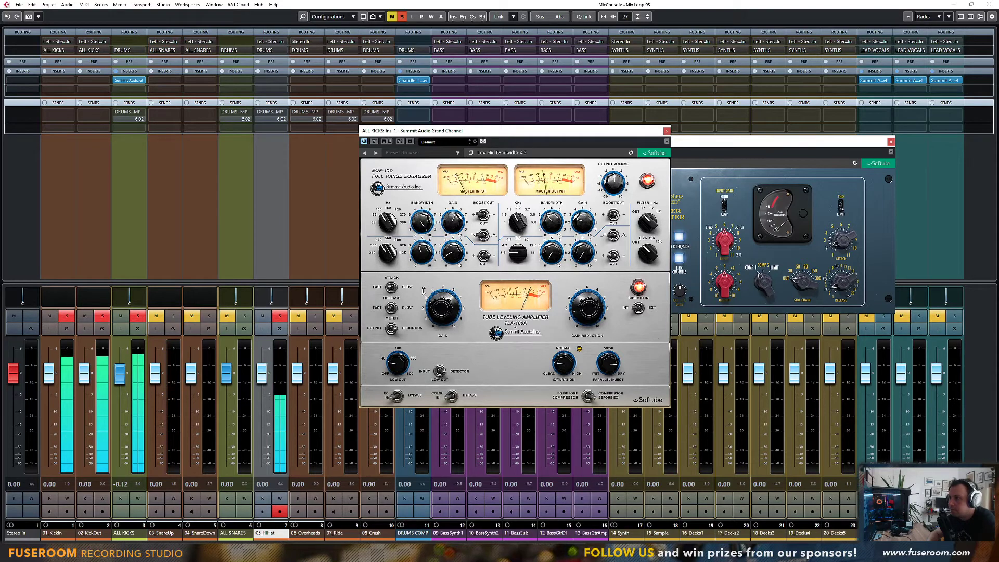
Step: Compare the kick sound with the ALL KICKS Grand Channel bypassed and active
{"action": "left_click", "coordinate": [374, 141]}
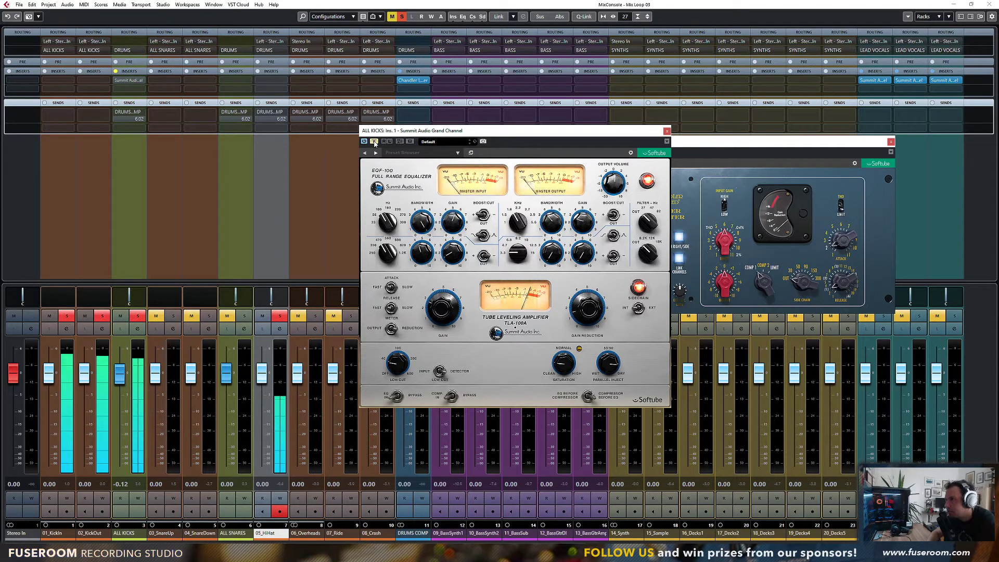
{"action": "left_click", "coordinate": [375, 141]}
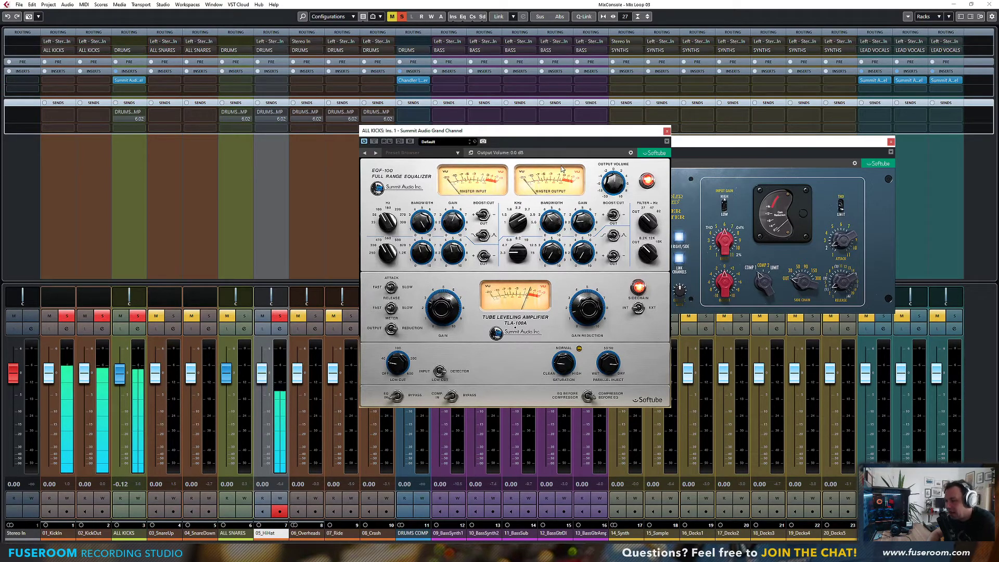
Step: Take the 05_HiHat channel out of solo and solo the ALL KICKS and ALL SNARES groups together
{"action": "left_click", "coordinate": [138, 316]}
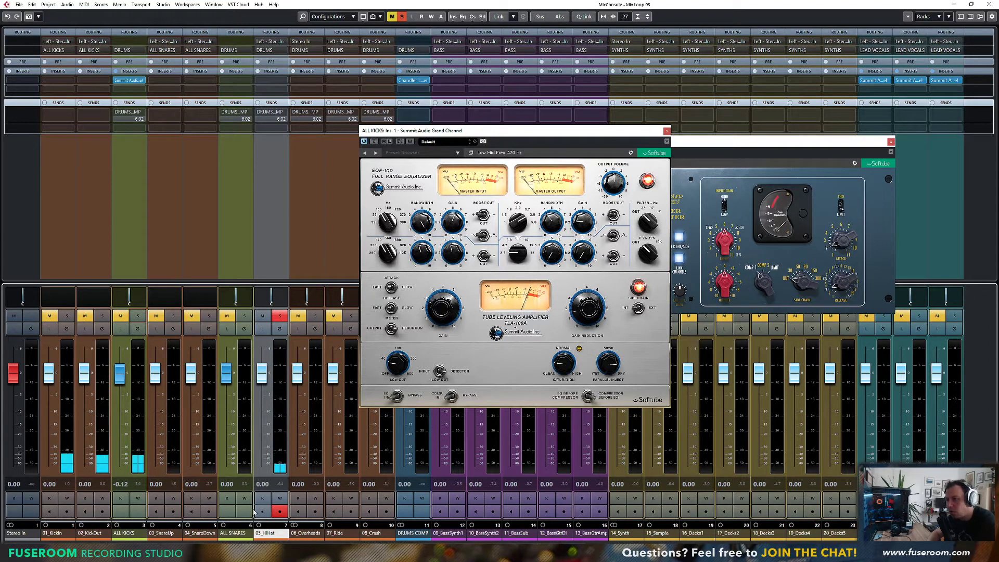
{"action": "left_click", "coordinate": [244, 316]}
{"action": "left_click", "coordinate": [280, 316]}
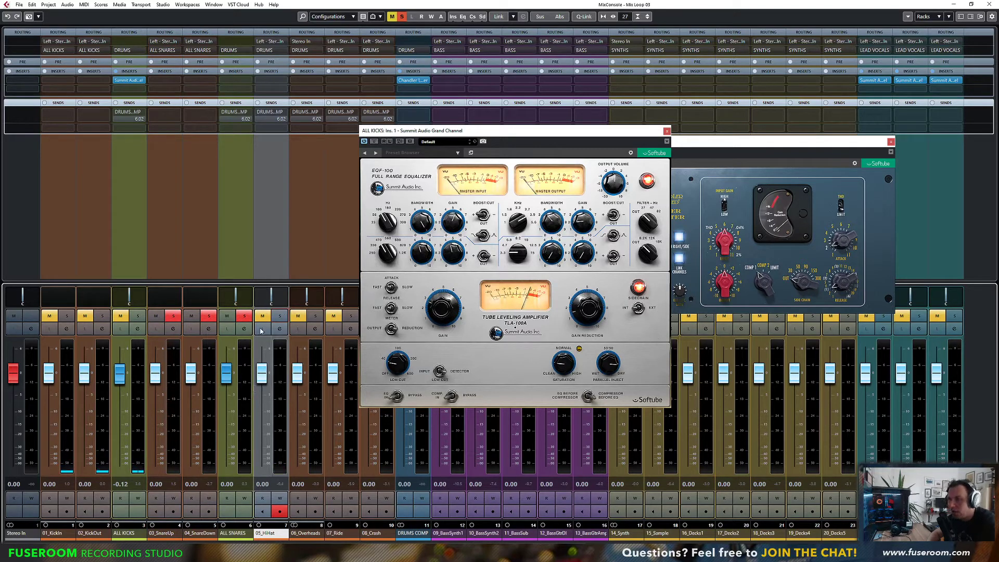
{"action": "left_click", "coordinate": [138, 315]}
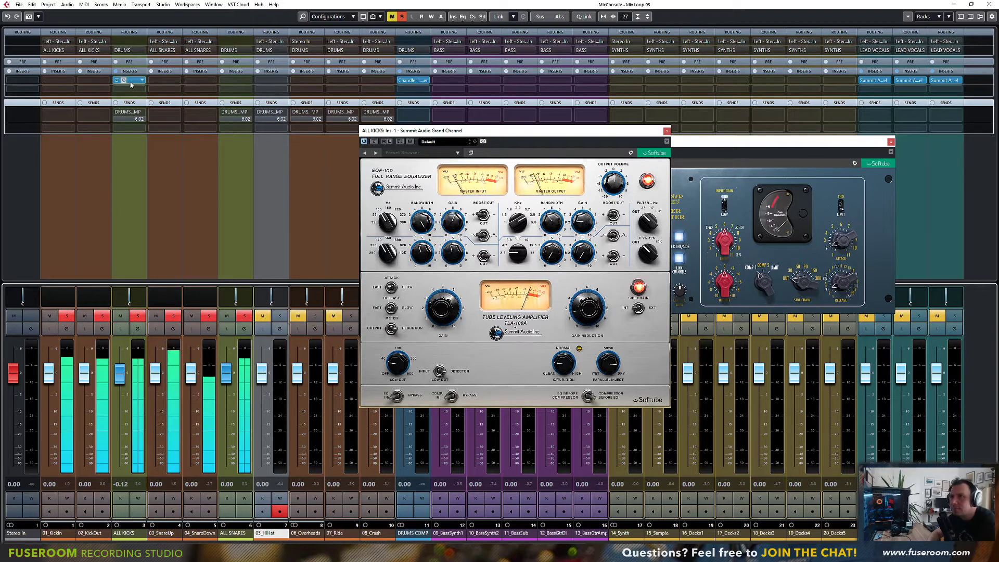
Step: Copy the Summit Audio Grand Channel insert from ALL KICKS to ALL SNARES, open the copy and close the kick plug-in
{"action": "left_click_drag", "start_coordinate": [135, 82], "coordinate": [257, 82]}
{"action": "left_click_drag", "start_coordinate": [259, 82], "coordinate": [232, 82]}
{"action": "double_click", "coordinate": [233, 82]}
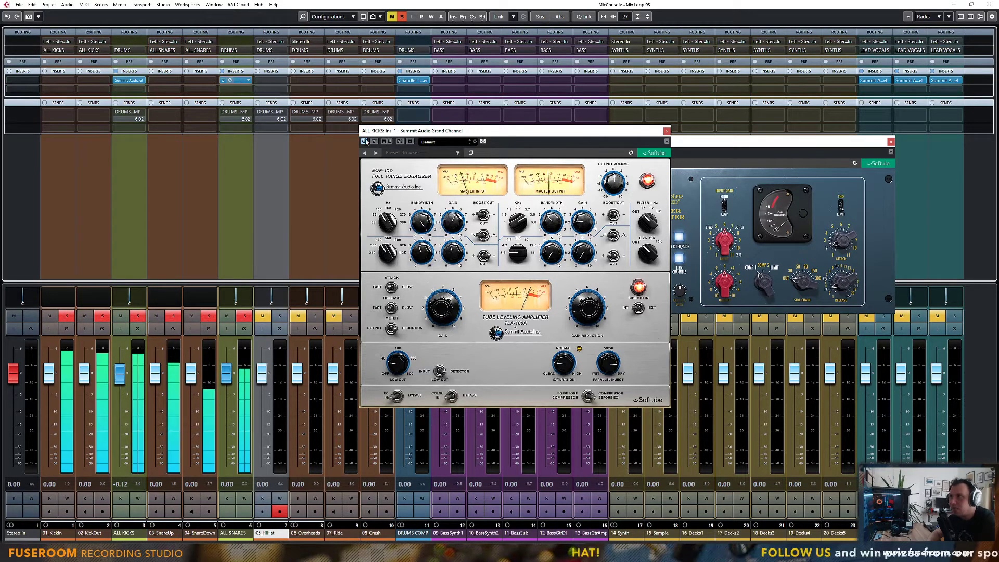
{"action": "left_click", "coordinate": [667, 132]}
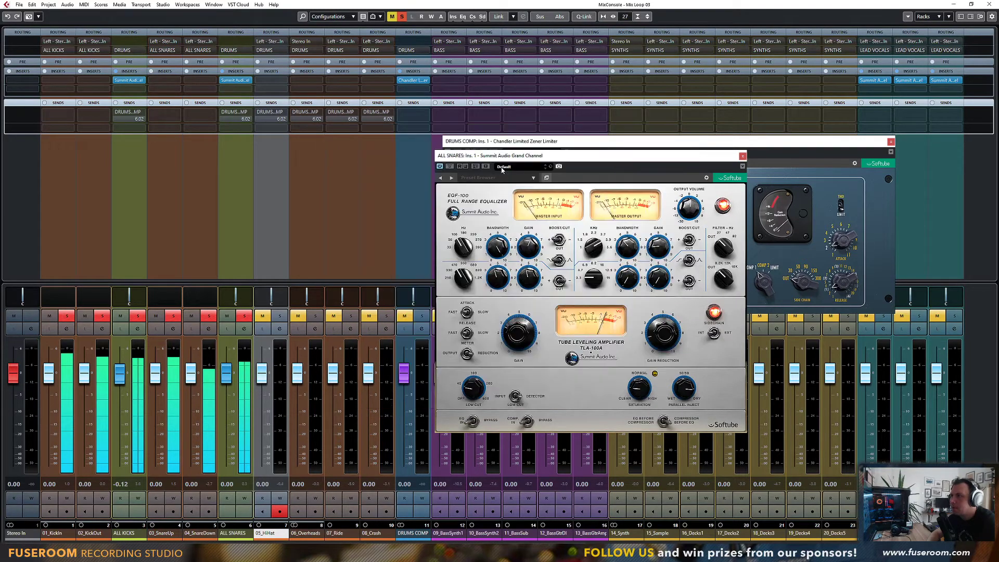
Step: Arrange the ALL SNARES Grand Channel and DRUMS COMP Zener Limiter windows apart, and access the Grand Channel's preset choices
{"action": "left_click_drag", "start_coordinate": [518, 156], "coordinate": [498, 151]}
{"action": "left_click_drag", "start_coordinate": [861, 143], "coordinate": [935, 51]}
{"action": "left_click_drag", "start_coordinate": [481, 150], "coordinate": [415, 140]}
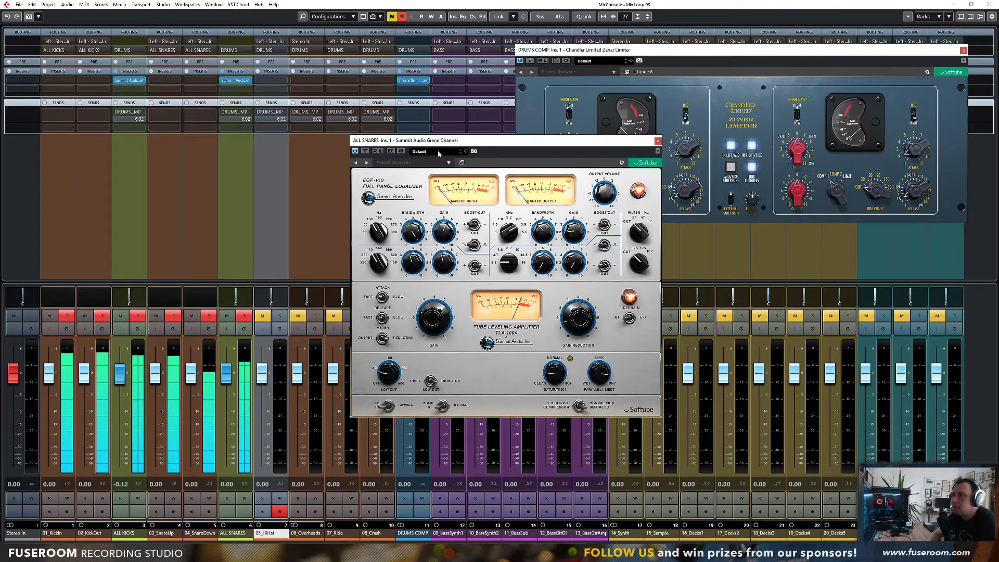
{"action": "left_click", "coordinate": [449, 155]}
{"action": "left_click", "coordinate": [436, 174]}
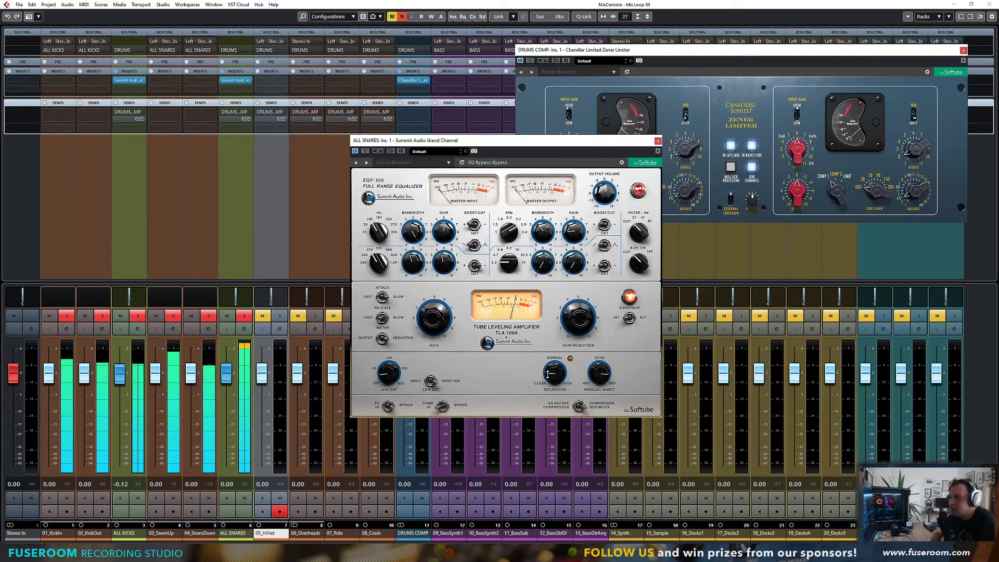
Step: Adjust the saturation on the ALL SNARES Grand Channel and set its Parallel Inject to about 52%, checking the compressor's switch
{"action": "left_click_drag", "start_coordinate": [554, 376], "coordinate": [600, 359]}
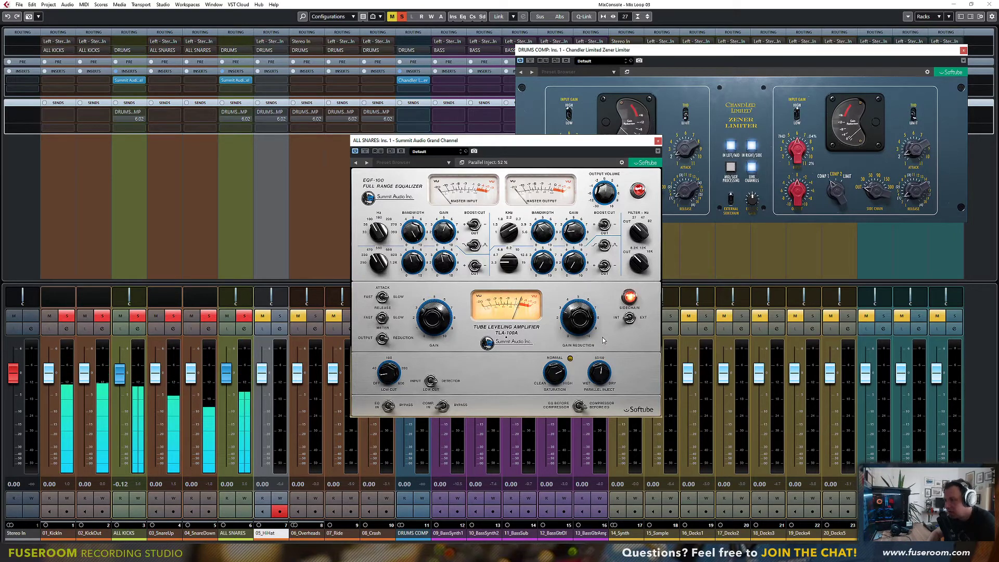
{"action": "left_click_drag", "start_coordinate": [555, 374], "coordinate": [556, 372]}
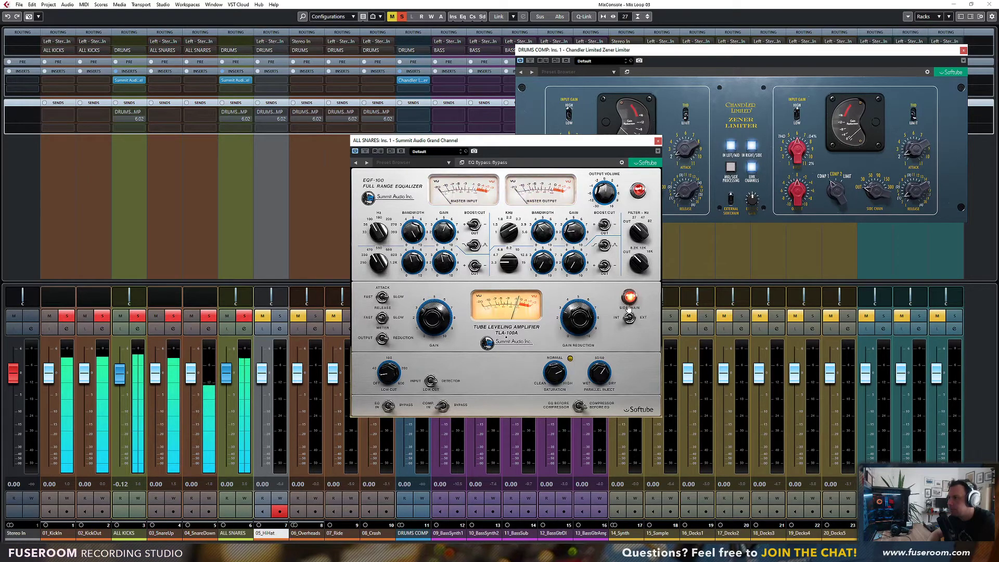
{"action": "left_click", "coordinate": [630, 299]}
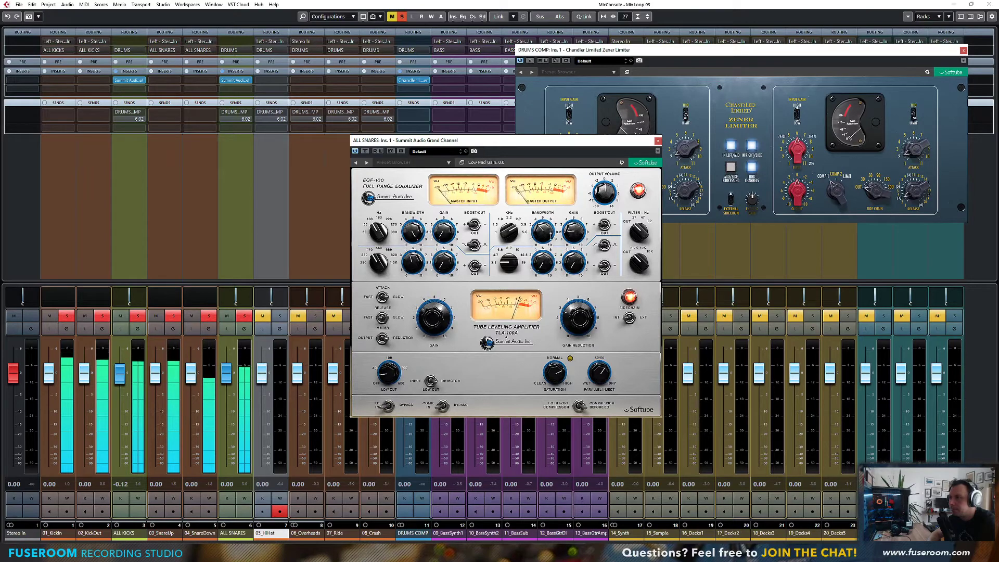
Step: Adjust the low-cut and high-cut filters of the ALL SNARES equalizer
{"action": "left_click_drag", "start_coordinate": [629, 235], "coordinate": [644, 219]}
{"action": "left_click_drag", "start_coordinate": [641, 256], "coordinate": [646, 196]}
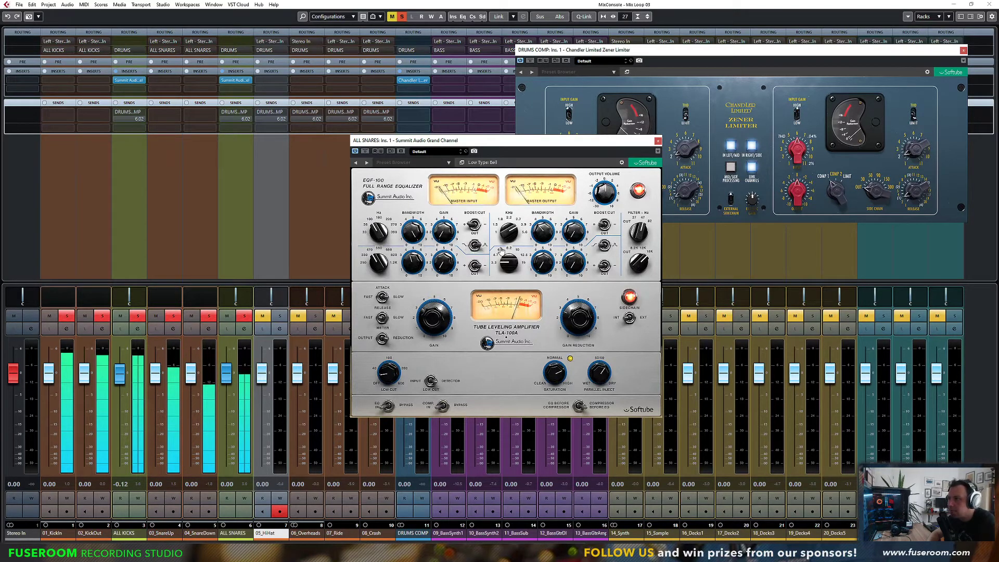
Step: Shape the ALL SNARES low and low-mid EQ bands by sweeping their frequencies and adjusting their gains
{"action": "left_click_drag", "start_coordinate": [383, 233], "coordinate": [389, 225]}
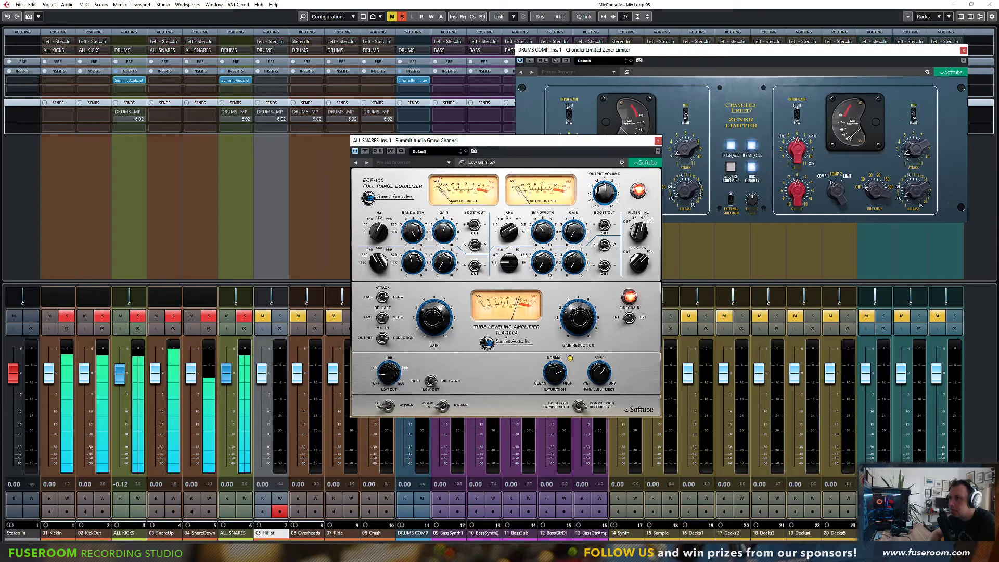
{"action": "left_click_drag", "start_coordinate": [444, 170], "coordinate": [410, 274]}
{"action": "left_click_drag", "start_coordinate": [442, 230], "coordinate": [448, 195]}
{"action": "left_click_drag", "start_coordinate": [381, 239], "coordinate": [379, 246]}
{"action": "left_click_drag", "start_coordinate": [442, 234], "coordinate": [454, 164]}
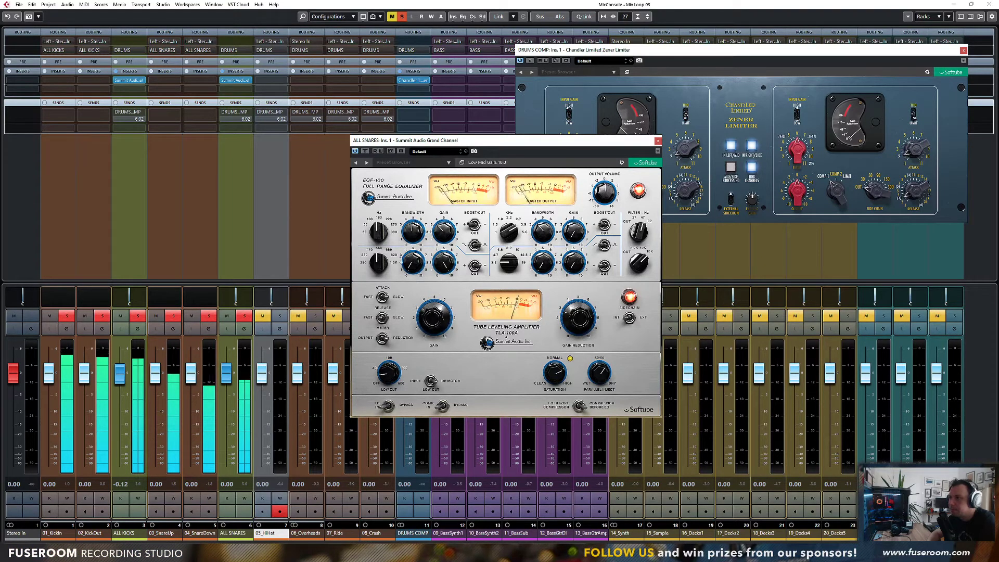
{"action": "left_click_drag", "start_coordinate": [380, 264], "coordinate": [376, 271]}
{"action": "left_click_drag", "start_coordinate": [444, 260], "coordinate": [440, 309]}
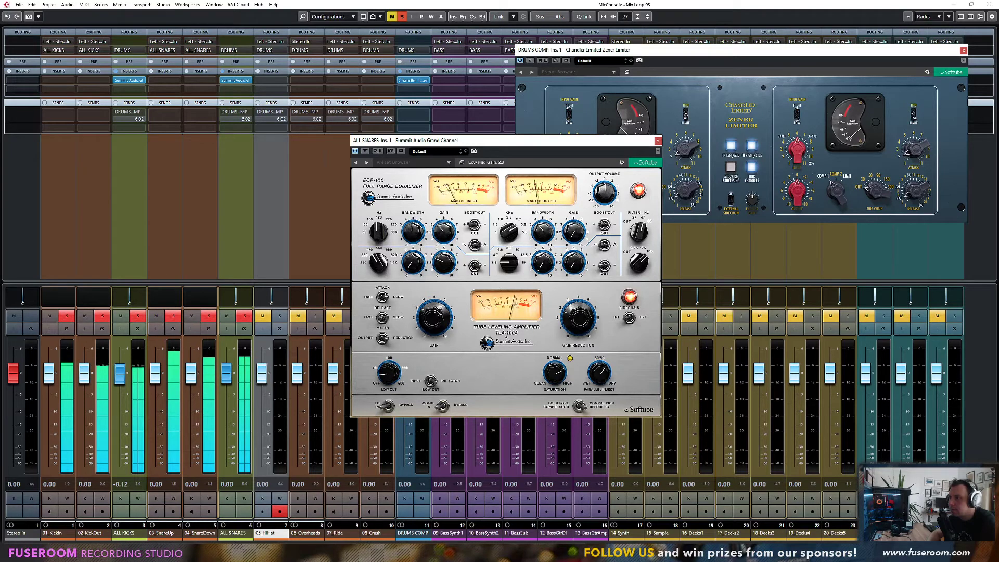
Step: Shape the ALL SNARES high-mid band with a gain of 4.7, and the high band at 8.2 kHz with a gain of about 5.8
{"action": "left_click_drag", "start_coordinate": [573, 232], "coordinate": [505, 240]}
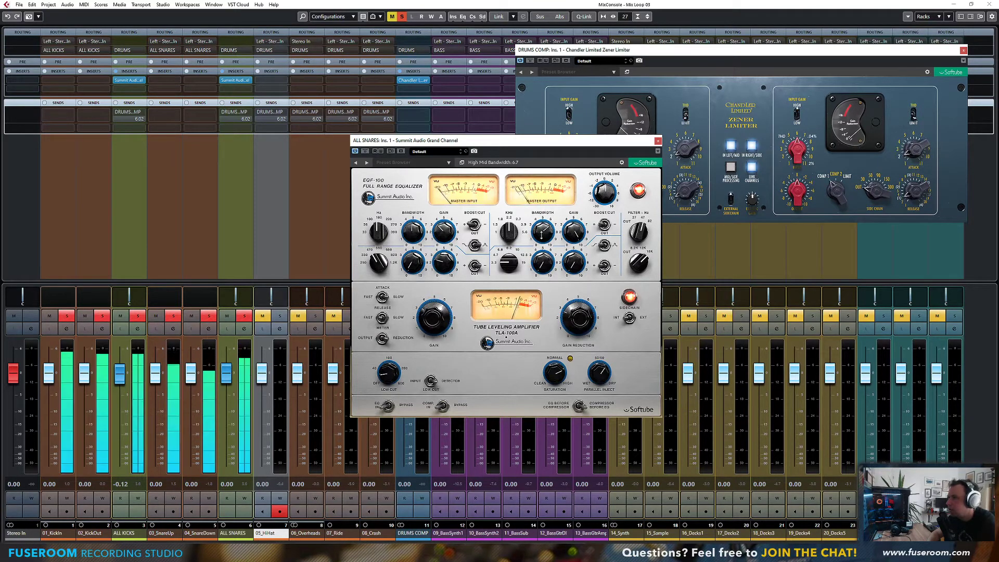
{"action": "left_click_drag", "start_coordinate": [574, 233], "coordinate": [573, 277]}
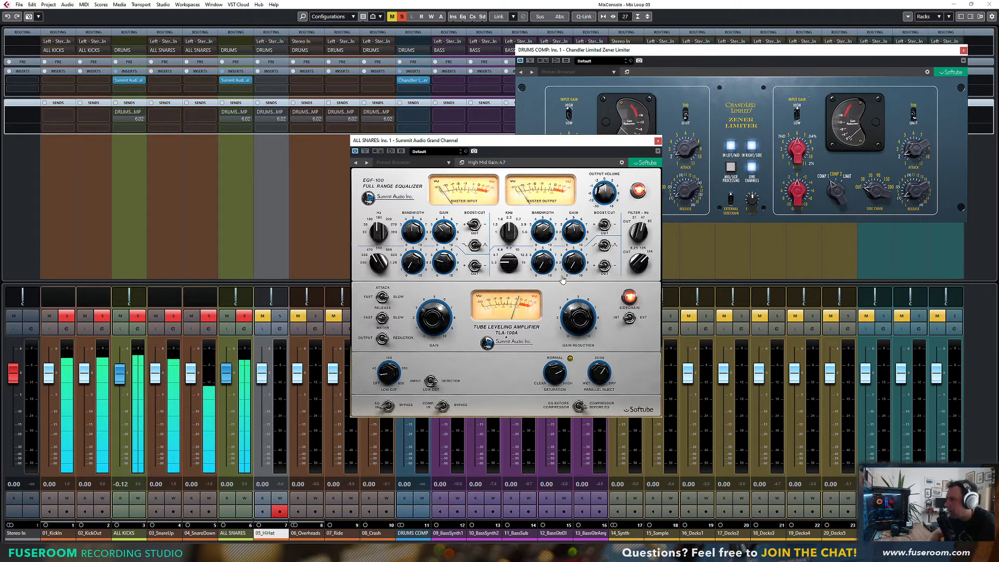
{"action": "left_click_drag", "start_coordinate": [517, 267], "coordinate": [514, 243]}
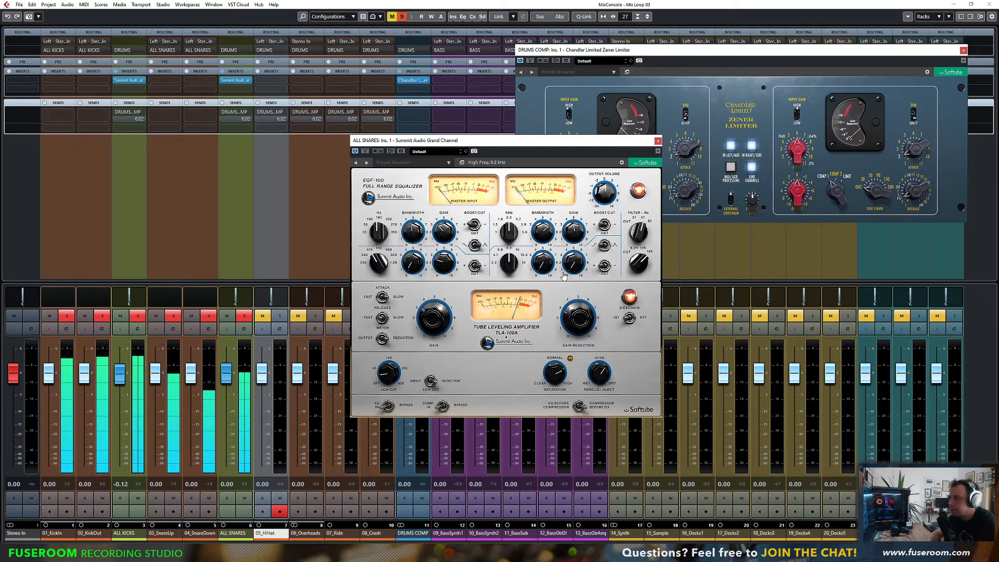
{"action": "mouse_move", "coordinate": [571, 263]}
{"action": "left_mouse_down"}
{"action": "mouse_move", "coordinate": [570, 312]}
{"action": "mouse_move", "coordinate": [567, 282]}
{"action": "left_mouse_up"}
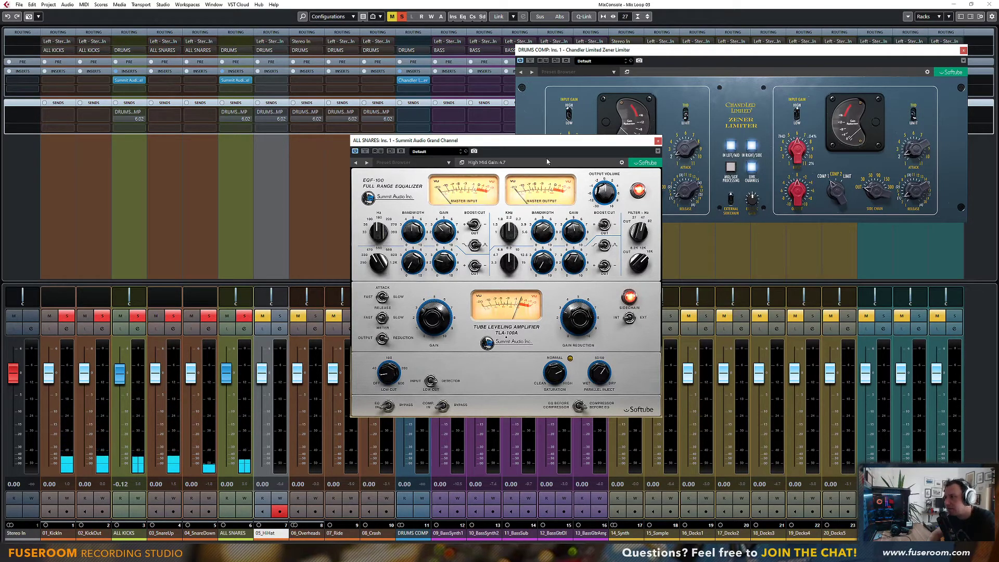
Step: Reduce the ALL SNARES high band's bandwidth, set the band to Boost, and set the high-cut filter to 18.0 kHz
{"action": "left_click_drag", "start_coordinate": [520, 140], "coordinate": [591, 153]}
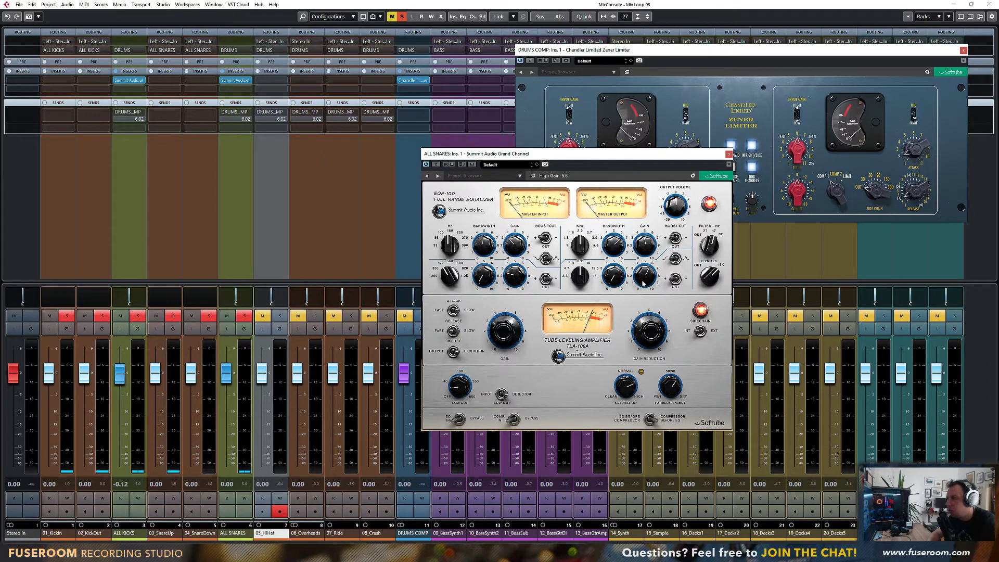
{"action": "left_click_drag", "start_coordinate": [601, 154], "coordinate": [597, 158]}
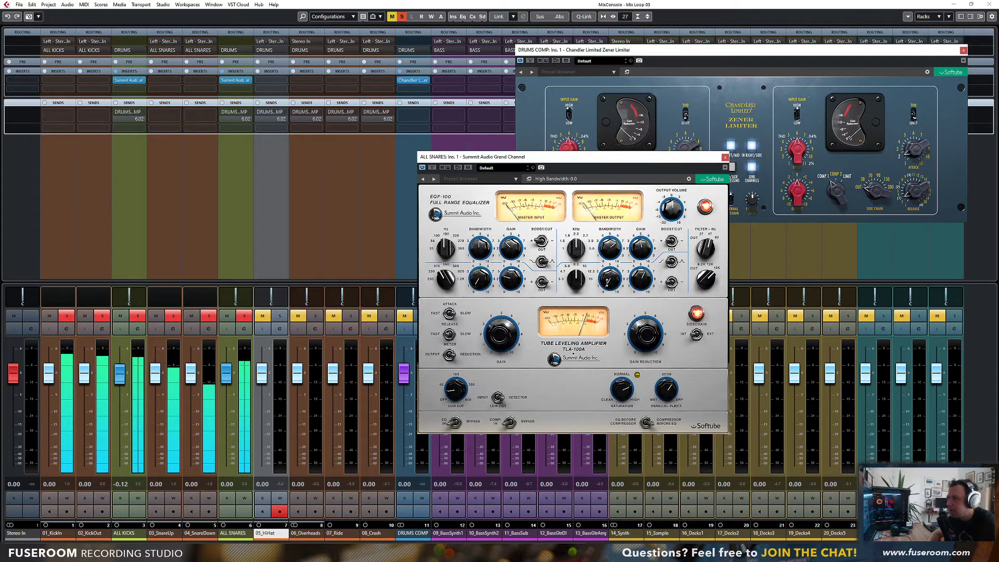
{"action": "left_click_drag", "start_coordinate": [618, 288], "coordinate": [611, 318]}
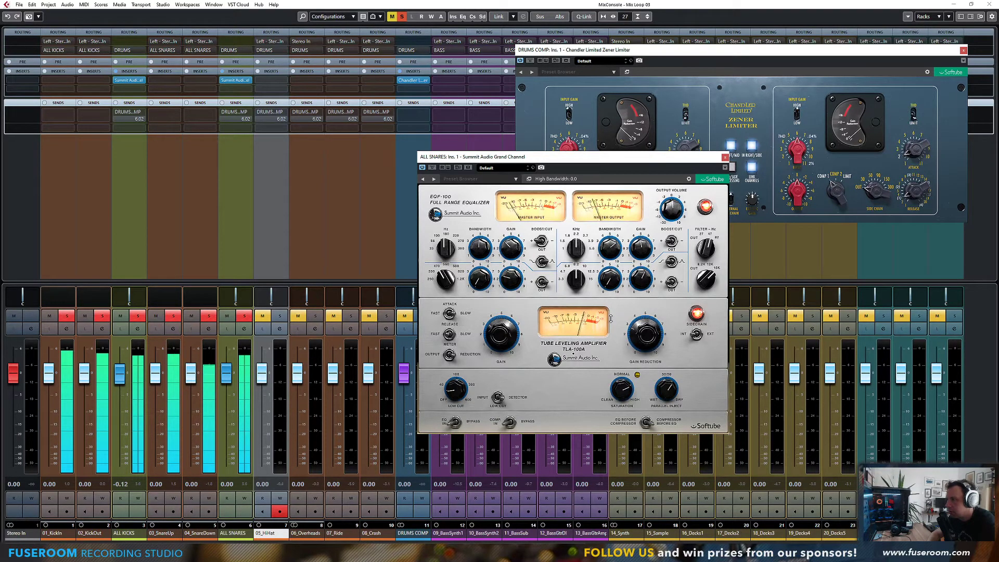
{"action": "left_click", "coordinate": [671, 284]}
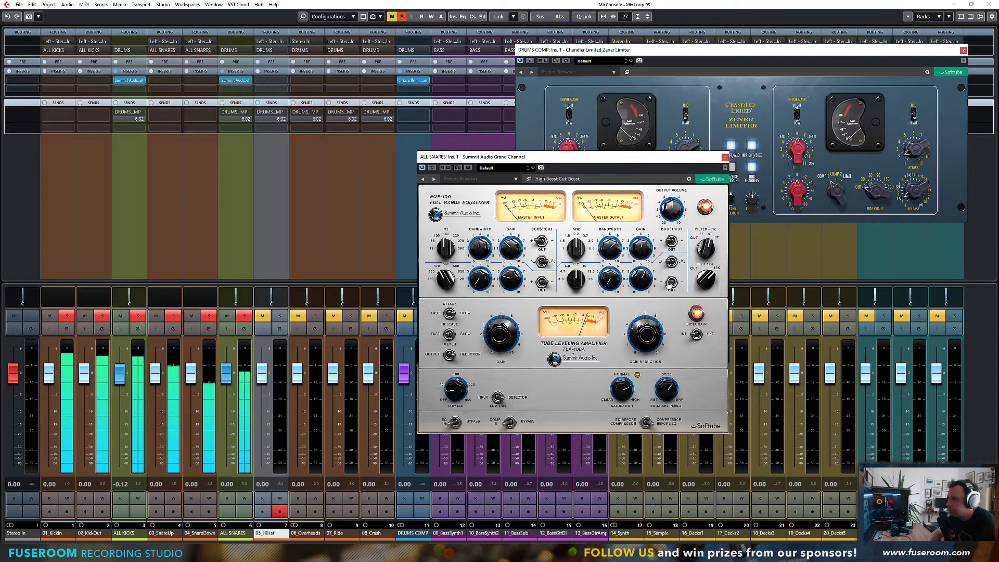
{"action": "left_click_drag", "start_coordinate": [705, 278], "coordinate": [706, 270]}
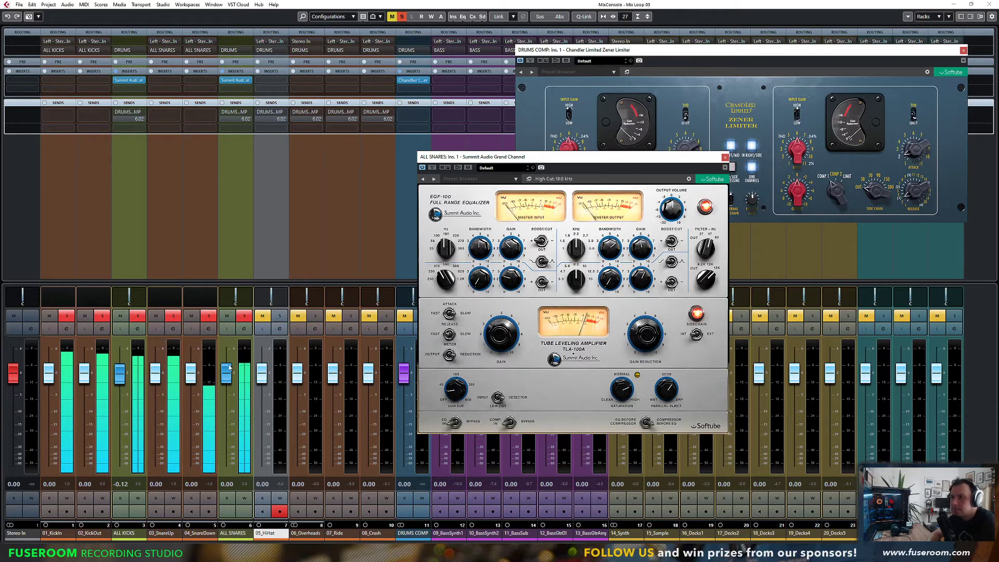
Step: Compare the snare sound with the ALL SNARES Grand Channel bypassed and active
{"action": "left_click", "coordinate": [432, 167]}
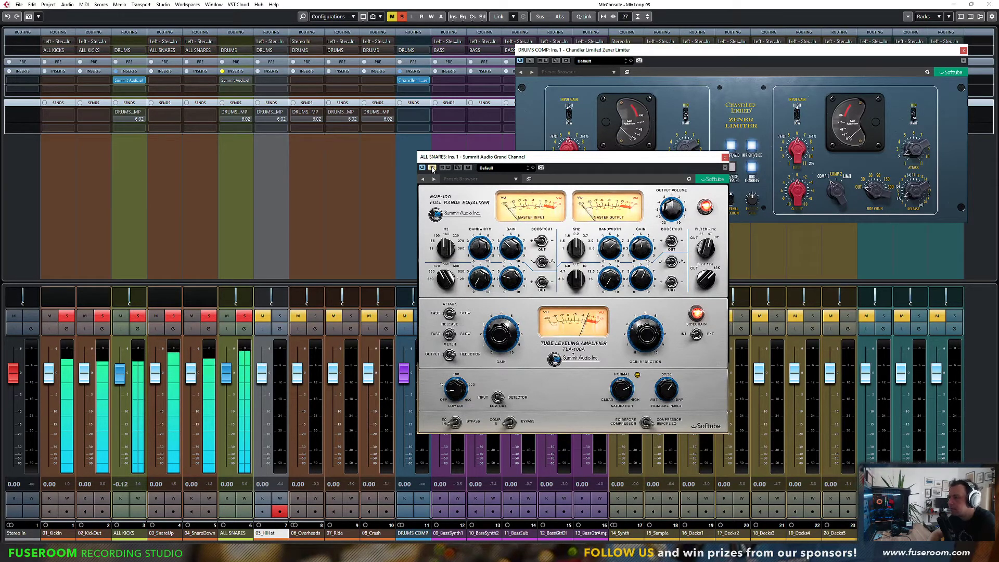
{"action": "left_click", "coordinate": [433, 168]}
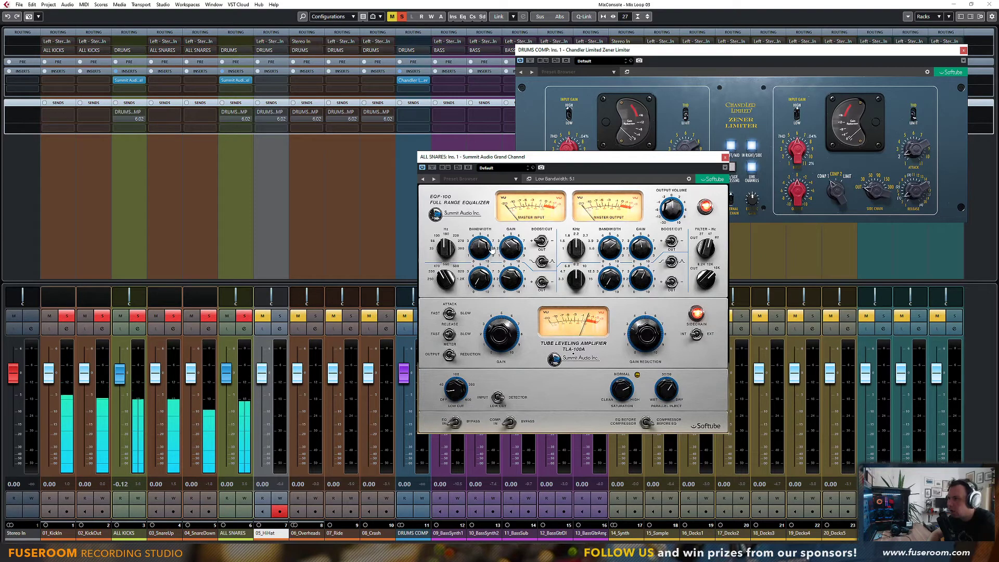
Step: Fine-tune the ALL SNARES low band's frequency and bandwidth, set its gain to about 5.9, and close the plug-in
{"action": "left_click_drag", "start_coordinate": [511, 250], "coordinate": [510, 278]}
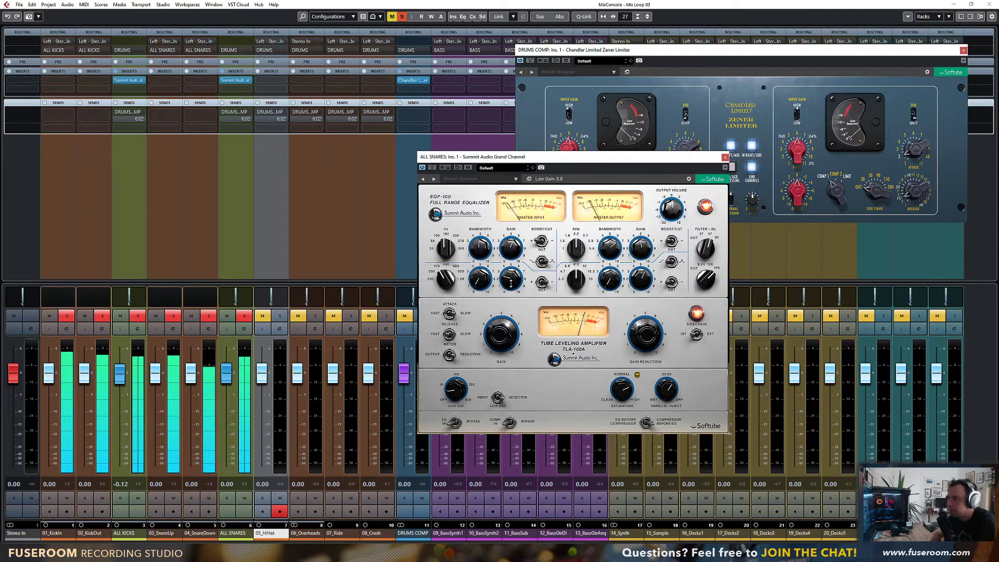
{"action": "left_click_drag", "start_coordinate": [446, 250], "coordinate": [445, 260]}
{"action": "mouse_move", "coordinate": [513, 245]}
{"action": "left_mouse_down"}
{"action": "mouse_move", "coordinate": [515, 229]}
{"action": "mouse_move", "coordinate": [514, 242]}
{"action": "left_mouse_up"}
{"action": "left_click_drag", "start_coordinate": [447, 249], "coordinate": [451, 234]}
{"action": "mouse_move", "coordinate": [511, 248]}
{"action": "left_mouse_down"}
{"action": "mouse_move", "coordinate": [514, 260]}
{"action": "mouse_move", "coordinate": [512, 247]}
{"action": "left_mouse_up"}
{"action": "left_click_drag", "start_coordinate": [482, 248], "coordinate": [512, 249]}
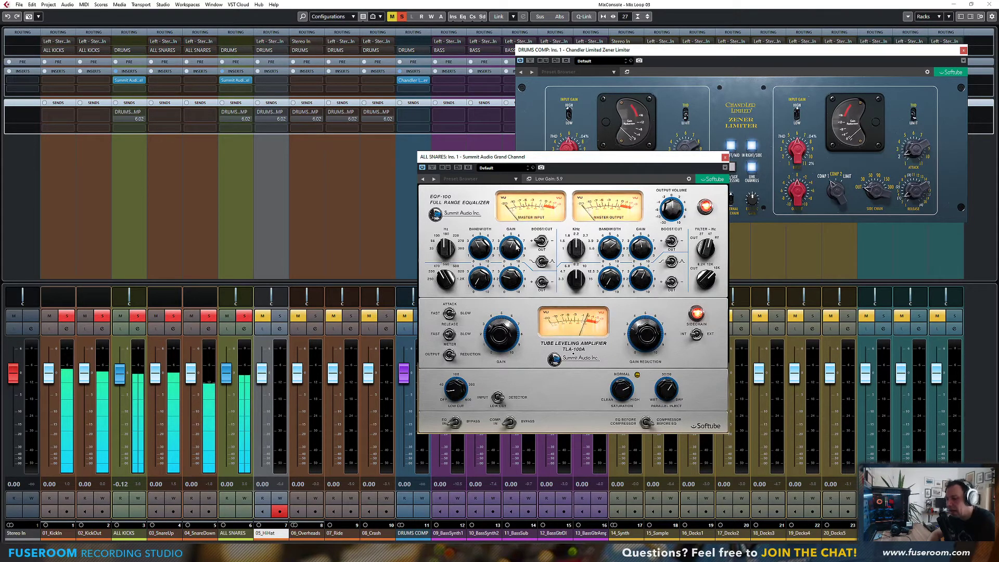
{"action": "left_click", "coordinate": [725, 157]}
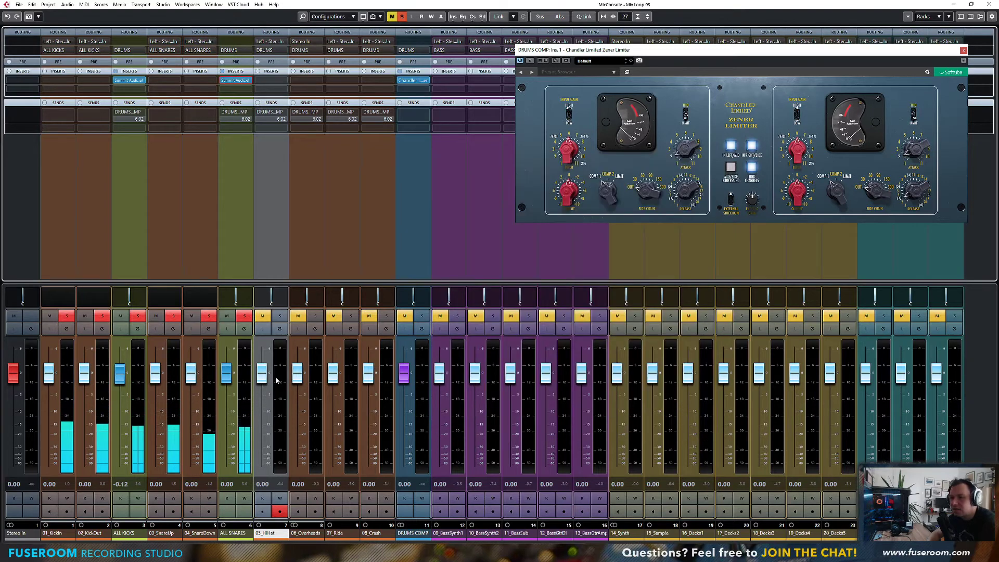
Step: Isolate the 05_HiHat channel in solo and return its fader to 0.00
{"action": "left_click", "coordinate": [279, 316]}
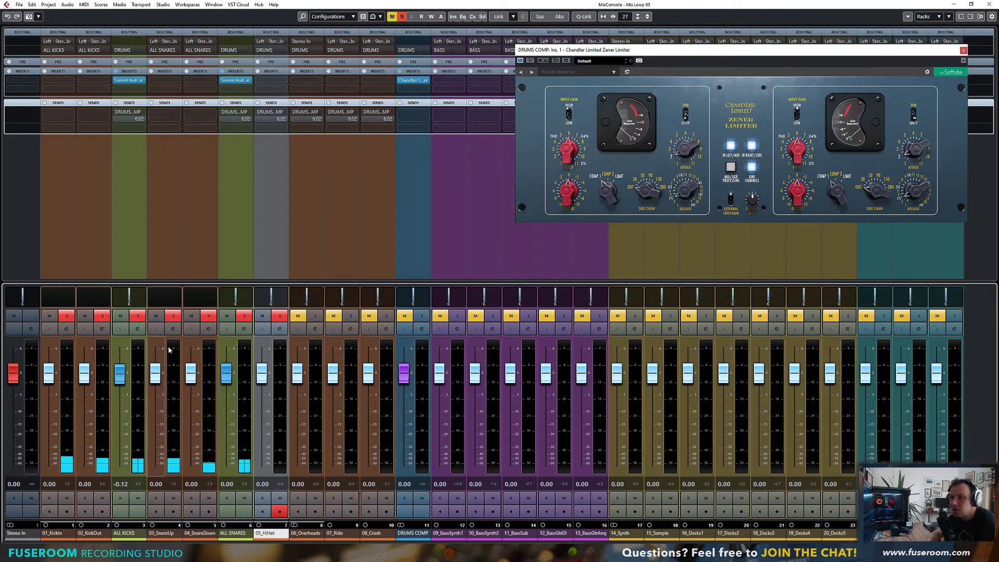
{"action": "mouse_move", "coordinate": [261, 376]}
{"action": "left_mouse_down"}
{"action": "mouse_move", "coordinate": [263, 354]}
{"action": "mouse_move", "coordinate": [264, 369]}
{"action": "left_mouse_up"}
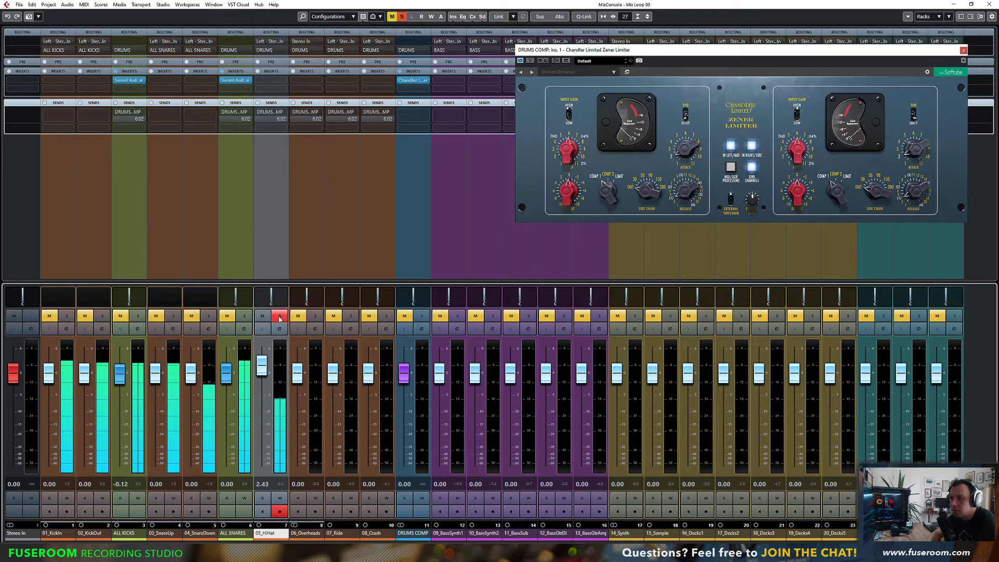
{"action": "left_click", "coordinate": [263, 369], "text": "ctrl"}
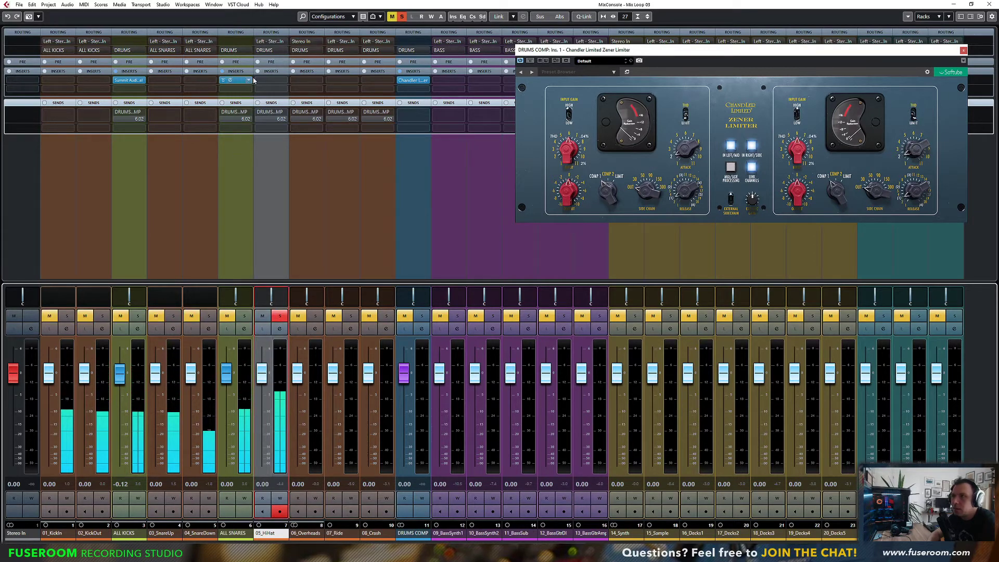
Step: Insert the Summit Audio EQF-100 equalizer on the 05_HiHat channel
{"action": "left_click", "coordinate": [282, 82]}
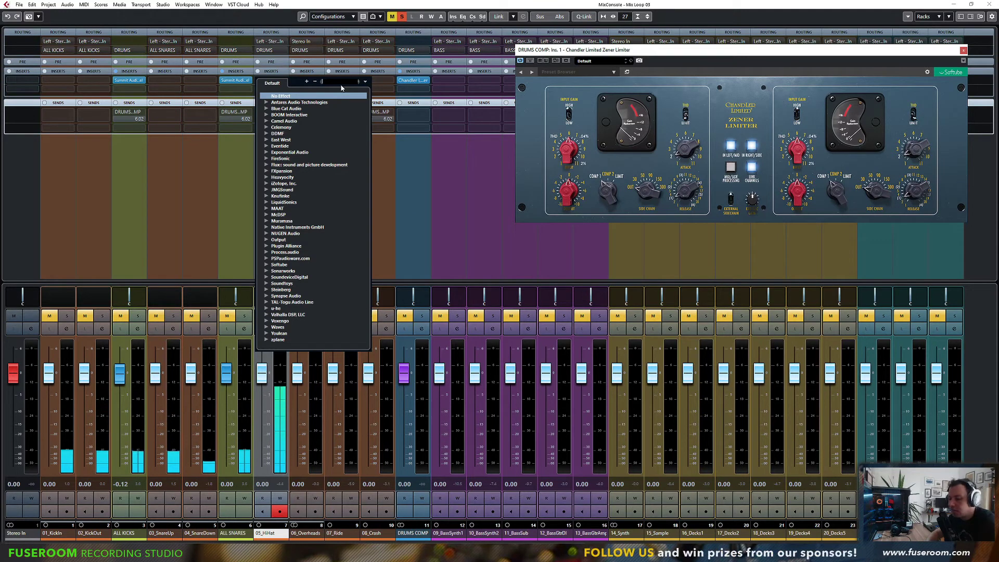
{"action": "type", "text": "ummi"}
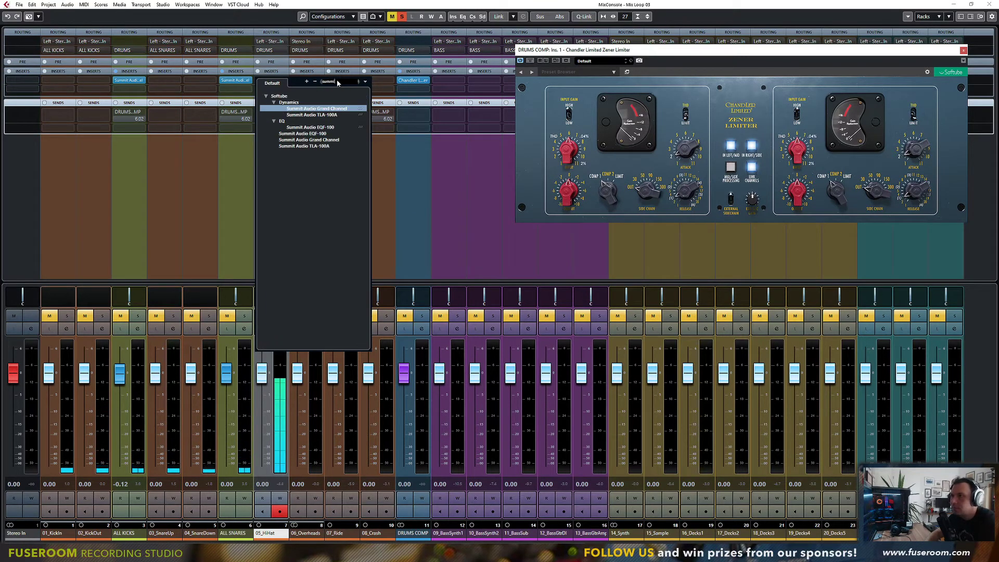
{"action": "left_click", "coordinate": [329, 140]}
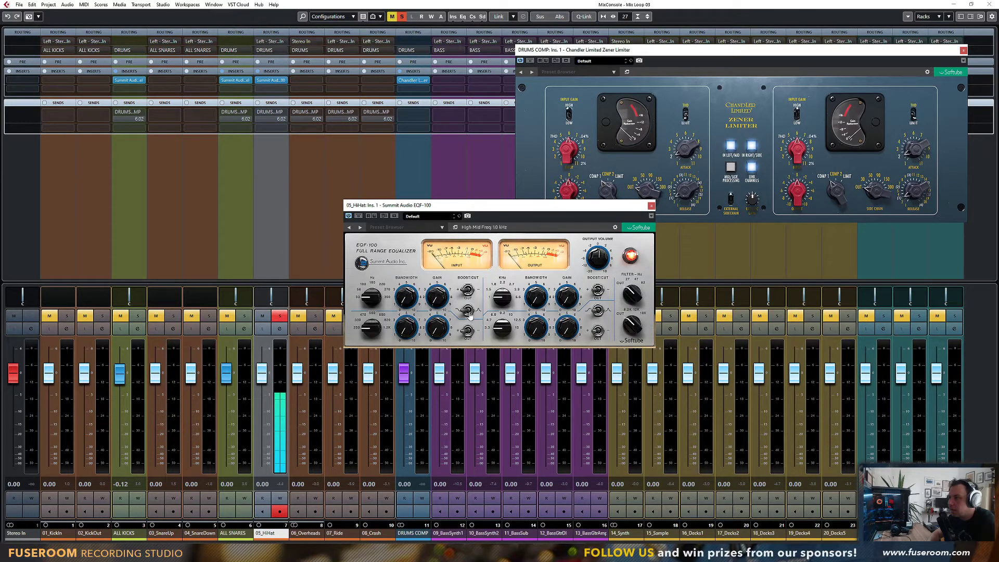
Step: Set the hi-hat EQ's low-cut filter to 82 Hz and switch its low band to Cut with a gain of 10.0
{"action": "left_click_drag", "start_coordinate": [632, 296], "coordinate": [632, 284]}
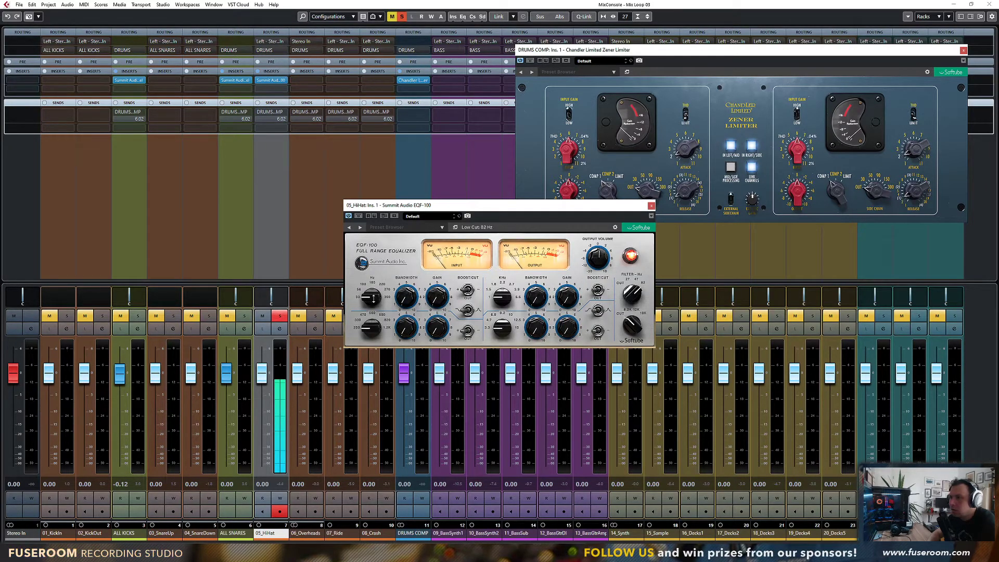
{"action": "left_click", "coordinate": [467, 298]}
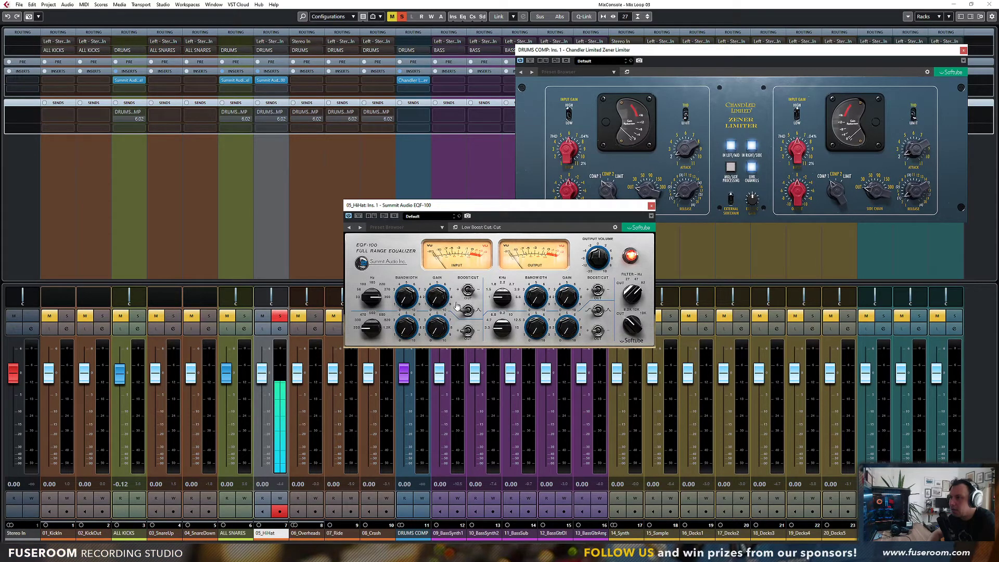
{"action": "left_click_drag", "start_coordinate": [437, 299], "coordinate": [437, 289]}
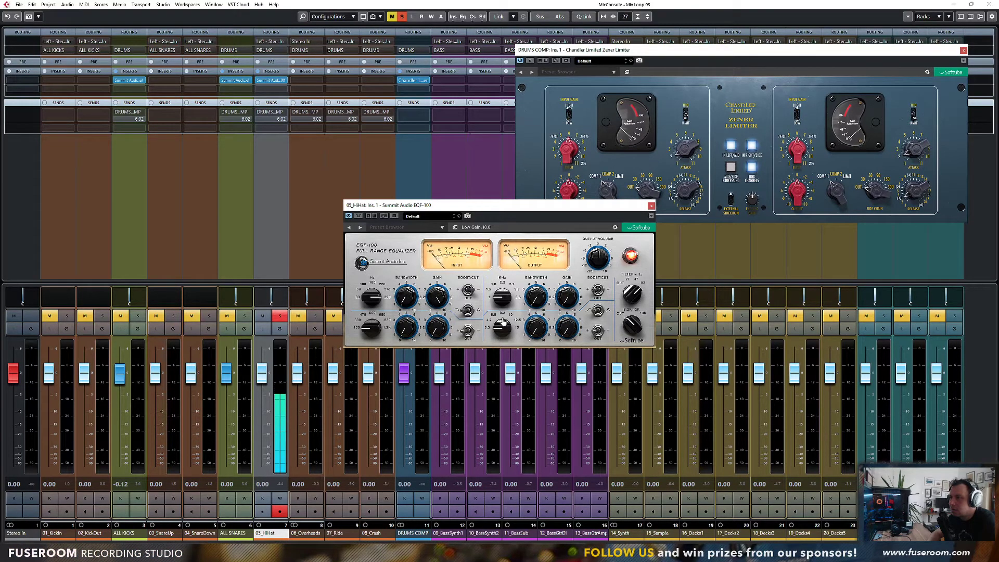
Step: Set the hi-hat EQ's high band gain to 3.9, and adjust the low-mid frequency with a gain of 5.9
{"action": "left_click_drag", "start_coordinate": [504, 324], "coordinate": [501, 327]}
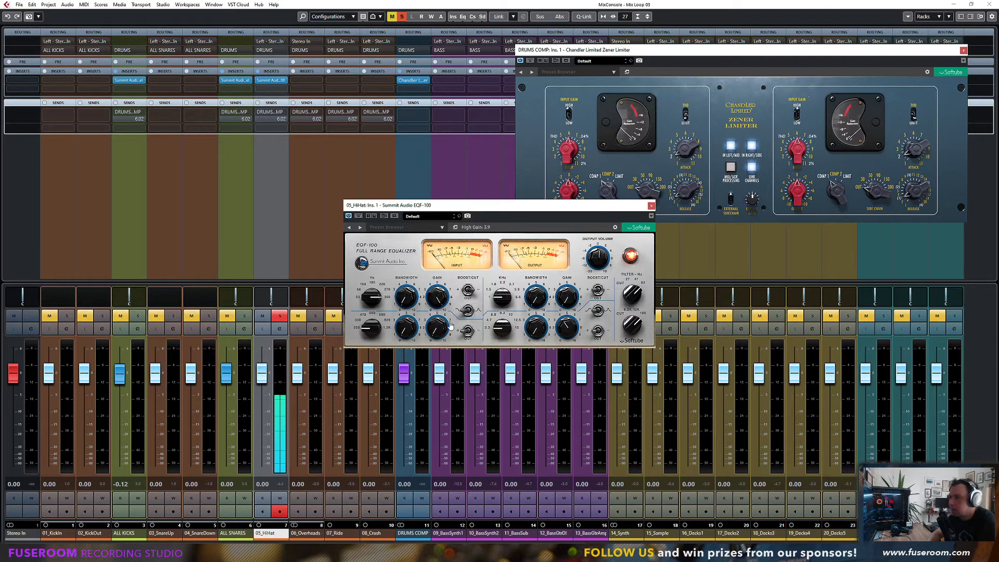
{"action": "left_click_drag", "start_coordinate": [374, 328], "coordinate": [376, 304]}
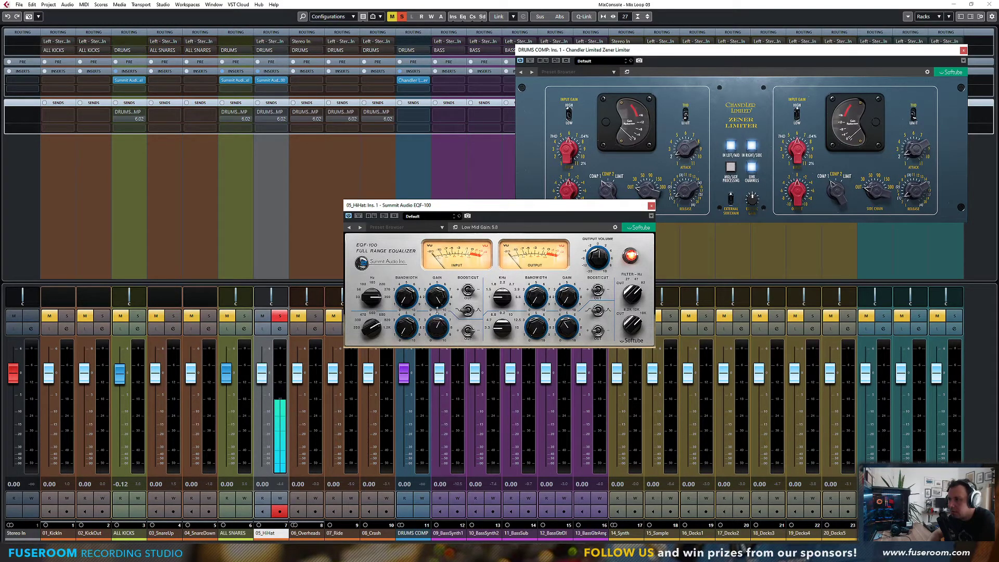
{"action": "left_click_drag", "start_coordinate": [376, 328], "coordinate": [442, 360]}
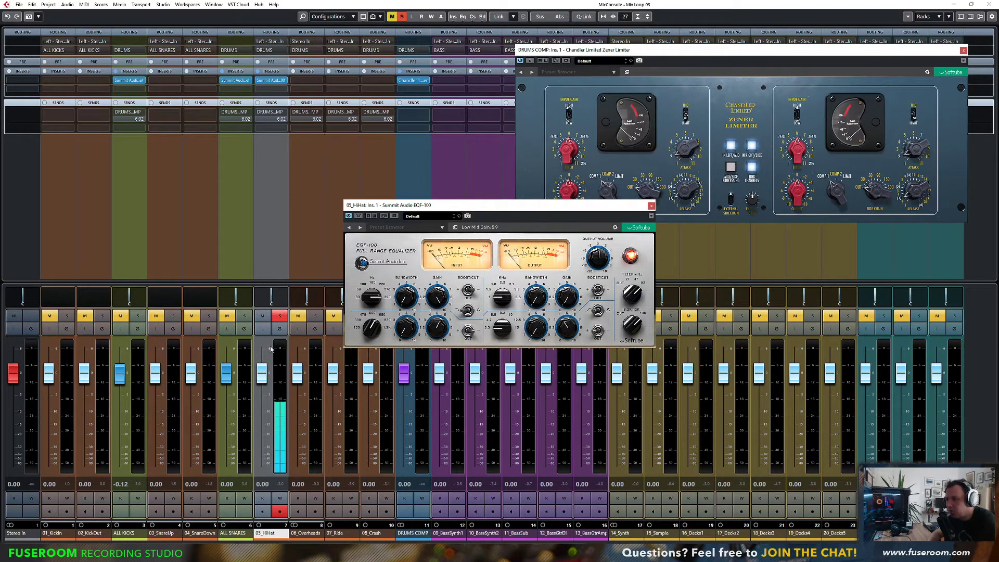
Step: Solo the kick and snare groups alongside the hi-hat, pan 05_HiHat to R24 with its fader at 0.00, and close its EQ
{"action": "left_click", "coordinate": [242, 317]}
{"action": "left_click", "coordinate": [138, 316]}
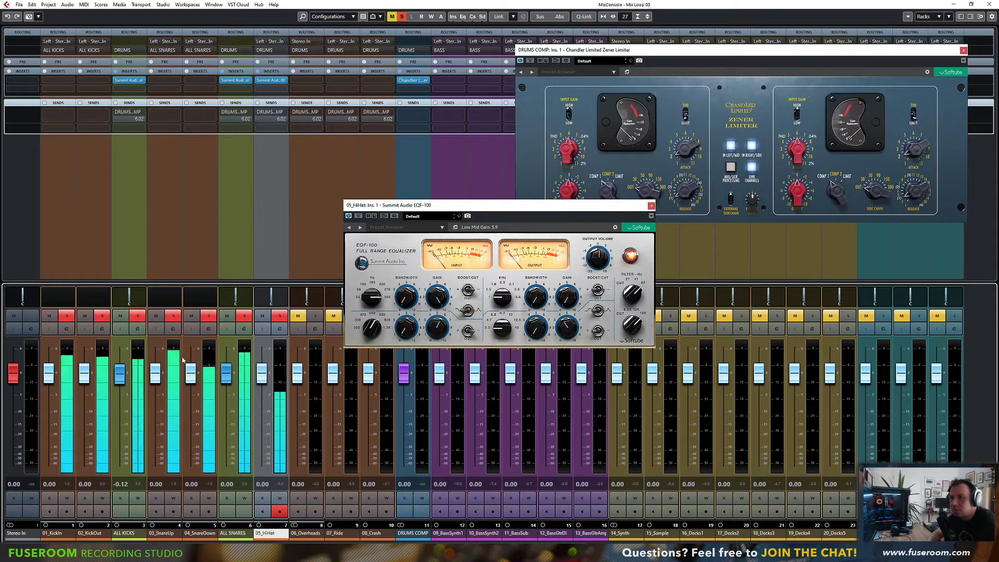
{"action": "left_click_drag", "start_coordinate": [263, 379], "coordinate": [263, 375]}
{"action": "left_click_drag", "start_coordinate": [272, 296], "coordinate": [278, 297]}
{"action": "left_click", "coordinate": [262, 368], "text": "ctrl"}
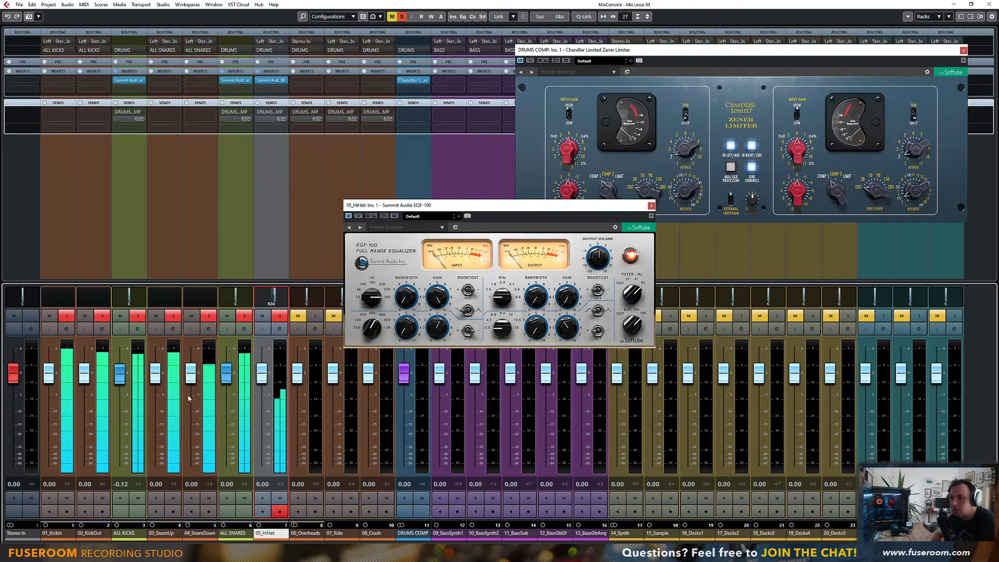
{"action": "left_click", "coordinate": [651, 206]}
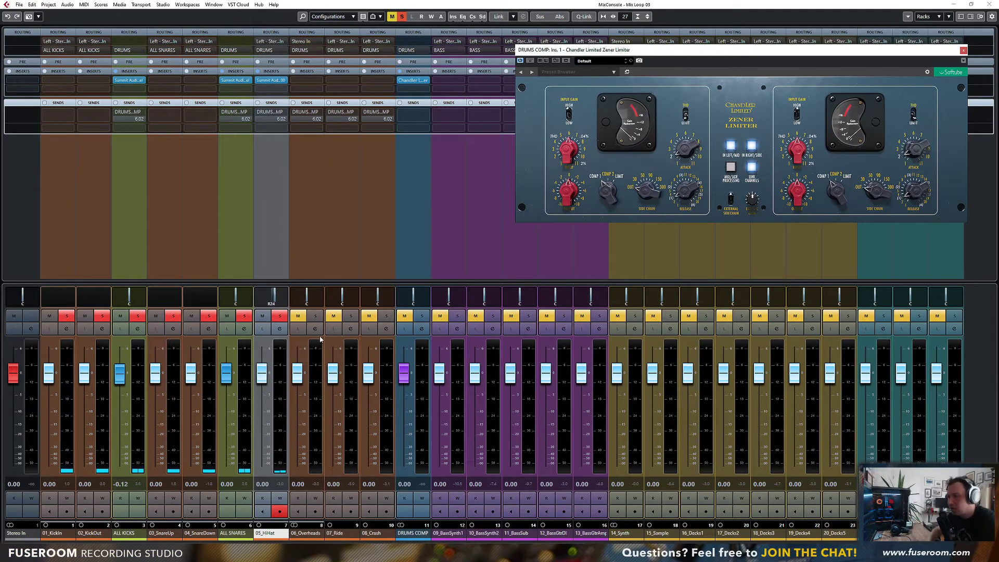
Step: Add 06_Overheads to the soloed channels, copy the ALL SNARES Grand Channel onto it, and open the copy
{"action": "left_click", "coordinate": [316, 318]}
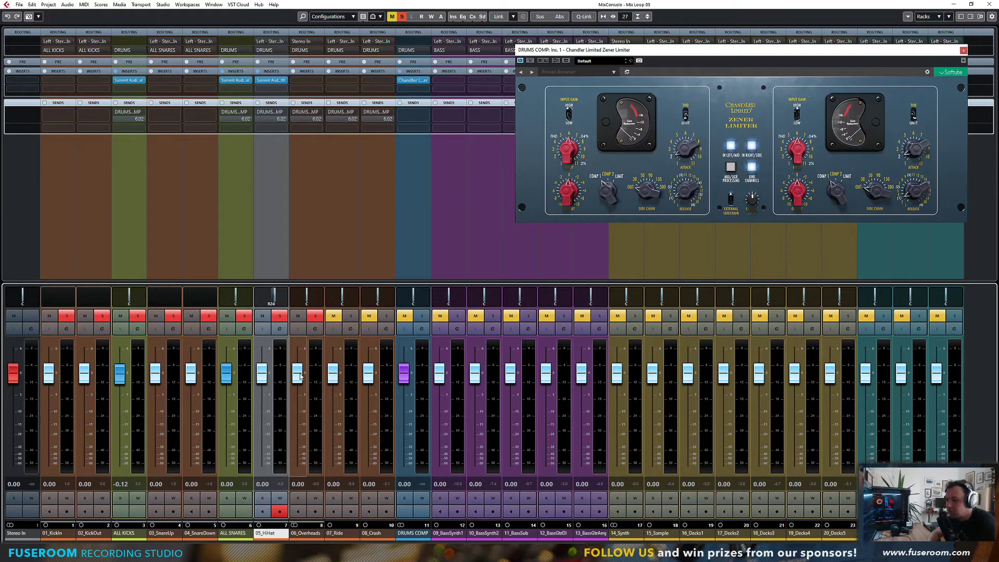
{"action": "left_click_drag", "start_coordinate": [298, 376], "coordinate": [301, 396]}
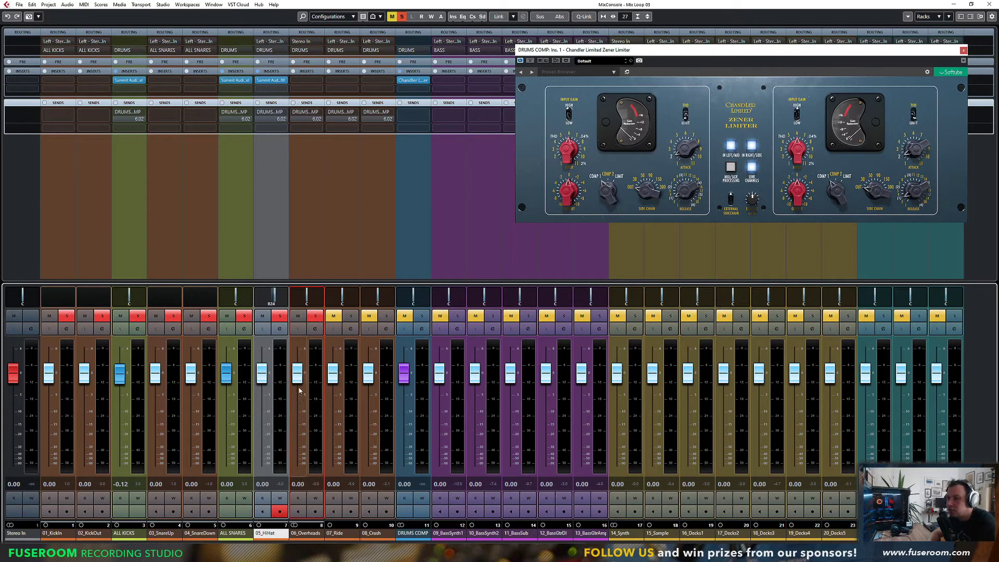
{"action": "key", "text": "alt"}
{"action": "left_click_drag", "start_coordinate": [237, 83], "coordinate": [301, 83]}
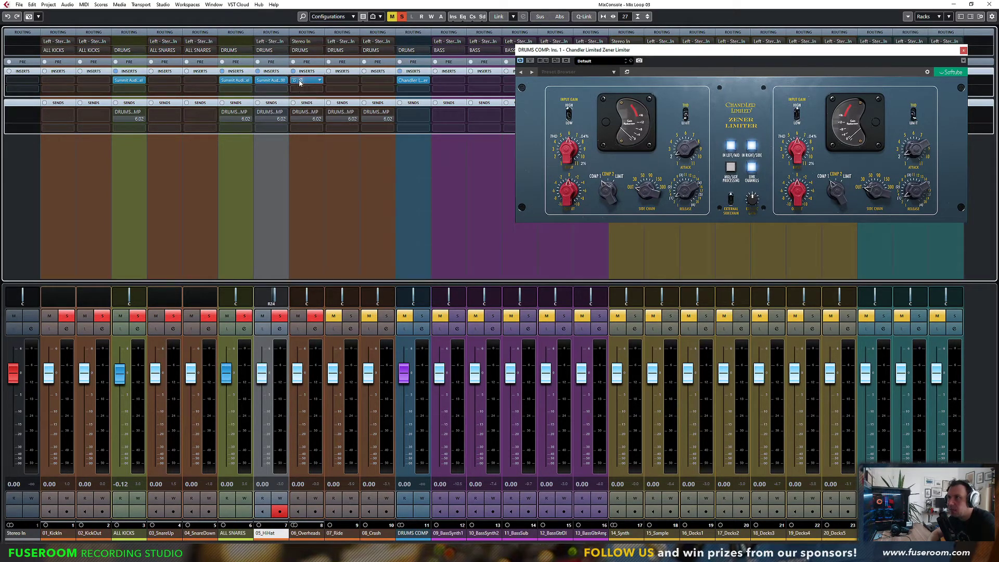
{"action": "left_click", "coordinate": [300, 81]}
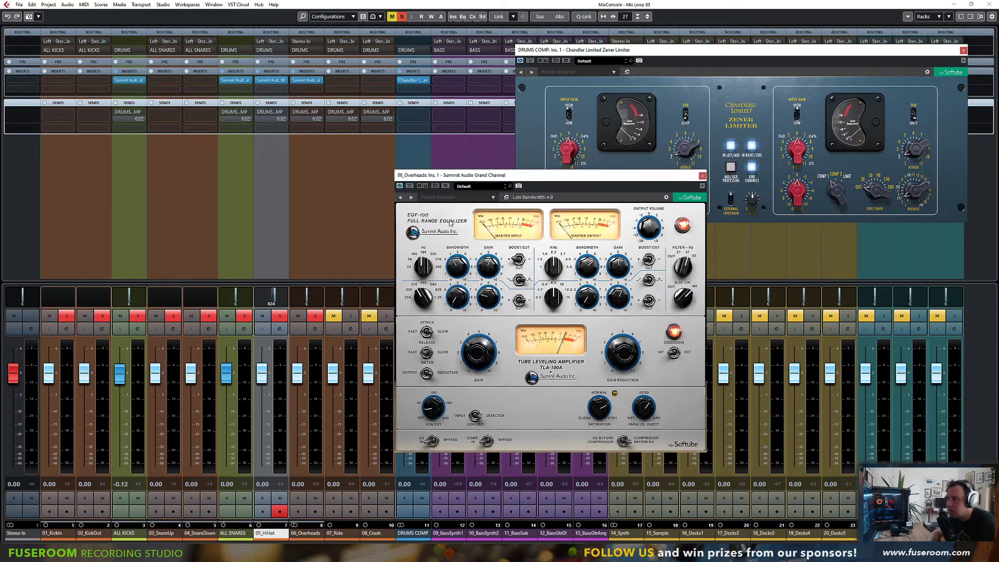
Step: Isolate 06_Overheads in solo and set its Grand Channel to 100% parallel inject with an output volume of -2.9 dB
{"action": "left_click", "coordinate": [465, 187]}
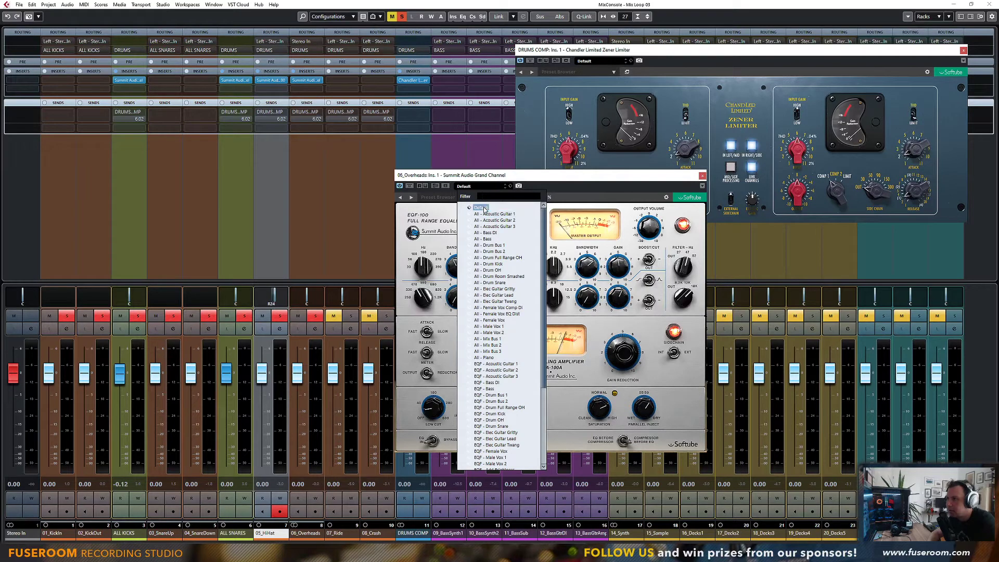
{"action": "left_click", "coordinate": [574, 187]}
{"action": "key", "text": "space"}
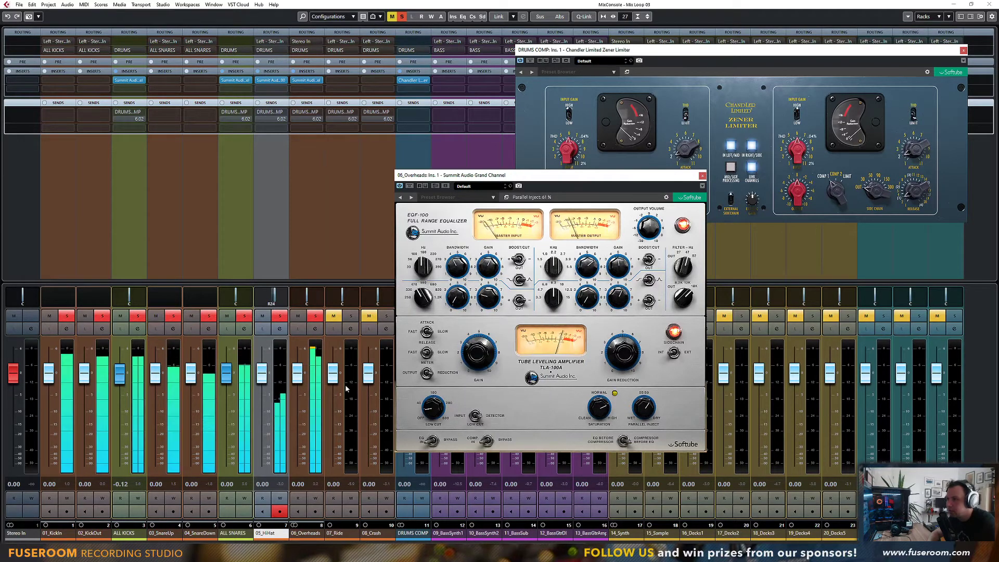
{"action": "left_click", "coordinate": [315, 317], "text": "ctrl"}
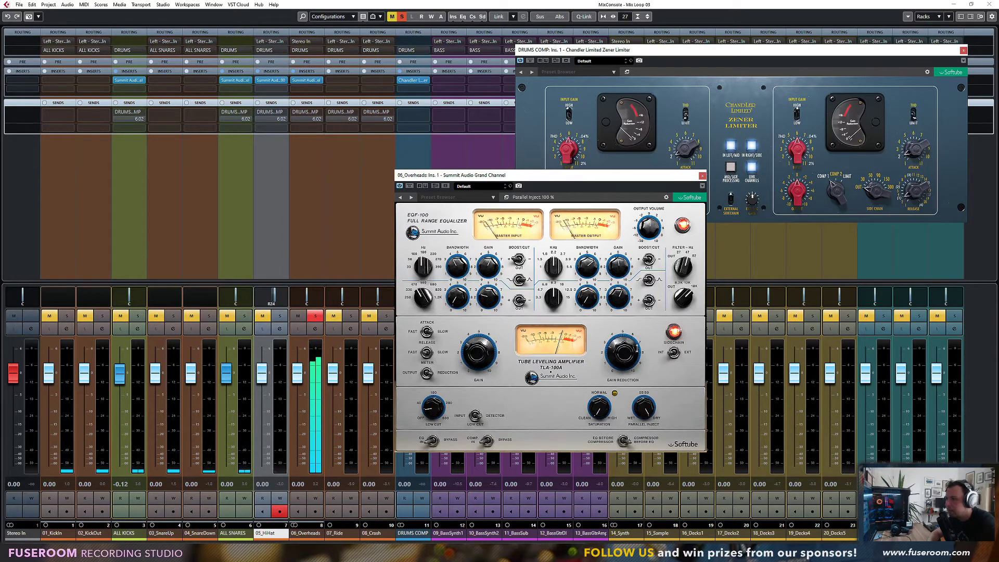
{"action": "left_click", "coordinate": [627, 231]}
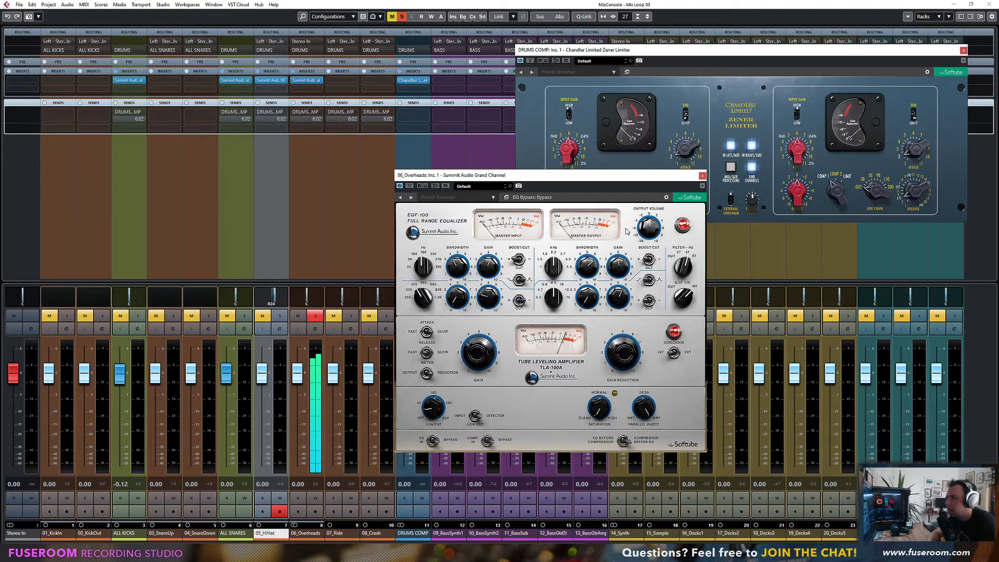
{"action": "mouse_move", "coordinate": [648, 224]}
{"action": "left_mouse_down"}
{"action": "mouse_move", "coordinate": [645, 265]}
{"action": "mouse_move", "coordinate": [656, 225]}
{"action": "left_mouse_up"}
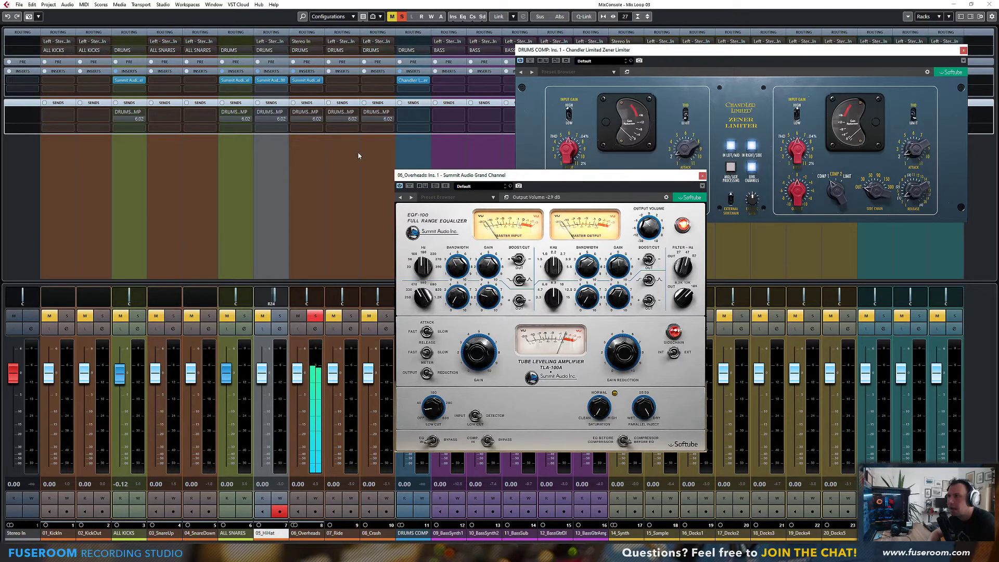
Step: Show the channels' pre section, lower the 06_Overheads pre gain, and bypass that channel's inserts
{"action": "left_click", "coordinate": [305, 63]}
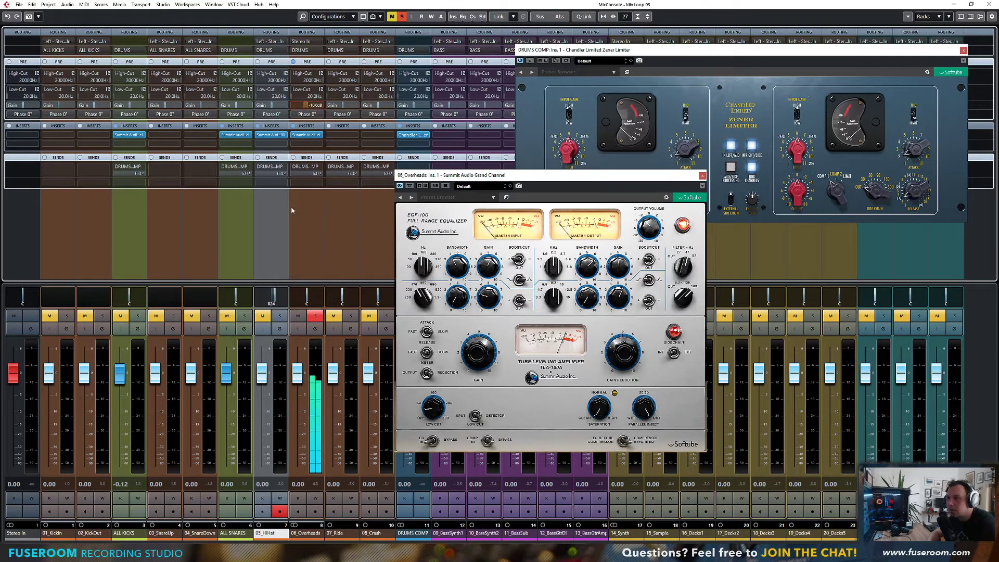
{"action": "left_click", "coordinate": [651, 221]}
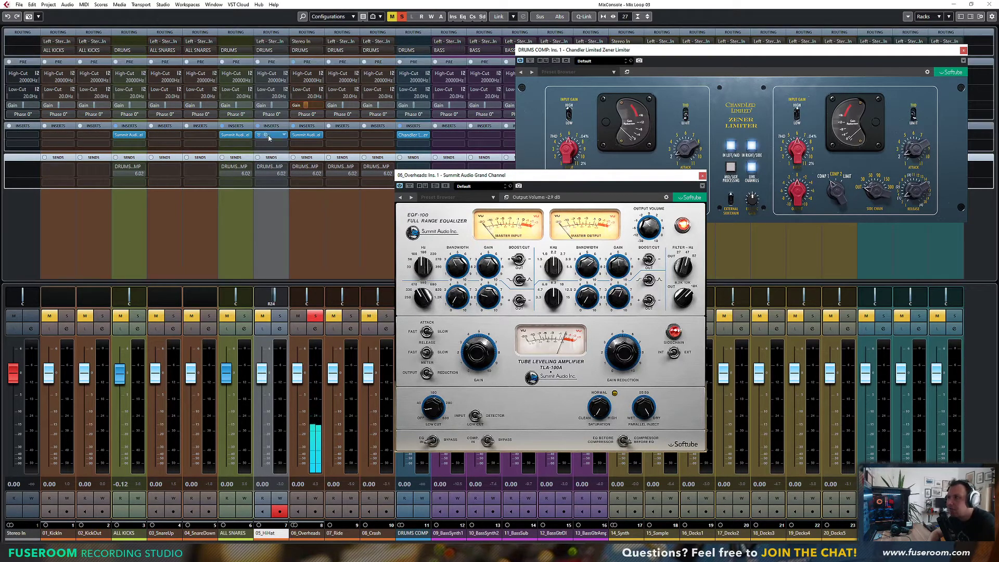
{"action": "left_click", "coordinate": [294, 125]}
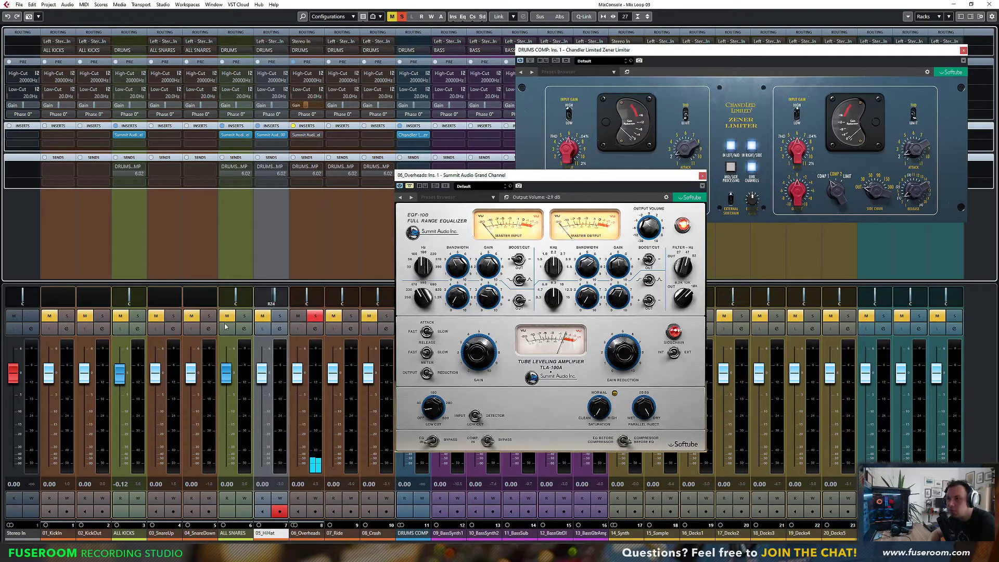
Step: Solo the kick and snare groups with the overheads, readjust the 06_Overheads pre gain, and close its Grand Channel
{"action": "left_click", "coordinate": [137, 316]}
{"action": "left_click", "coordinate": [244, 316]}
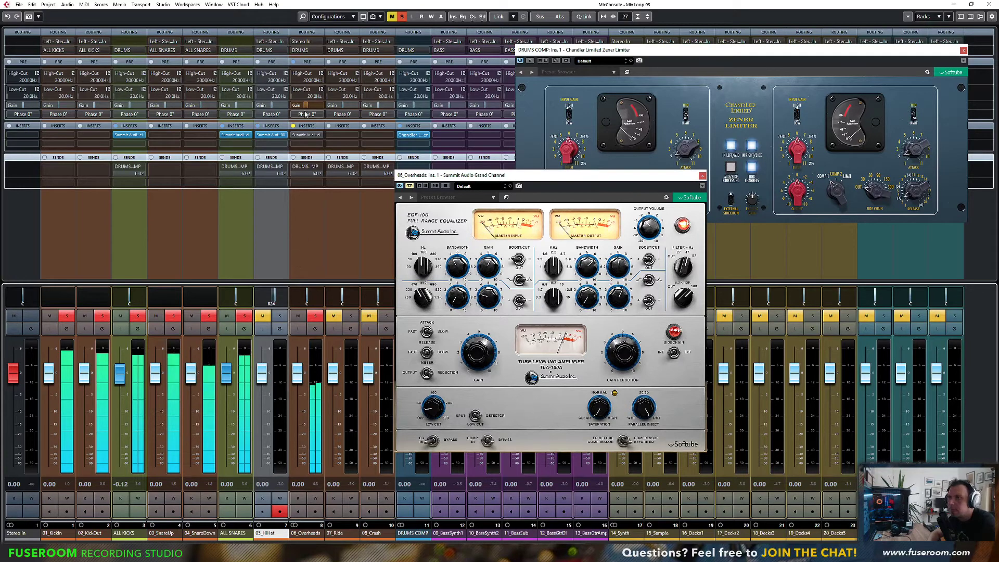
{"action": "left_click_drag", "start_coordinate": [309, 107], "coordinate": [310, 107]}
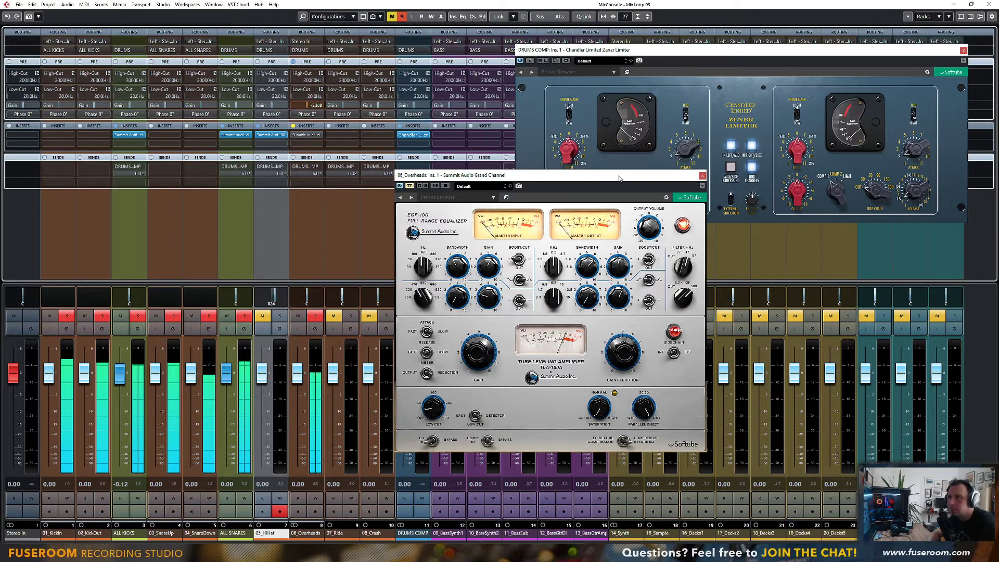
{"action": "left_click", "coordinate": [702, 175]}
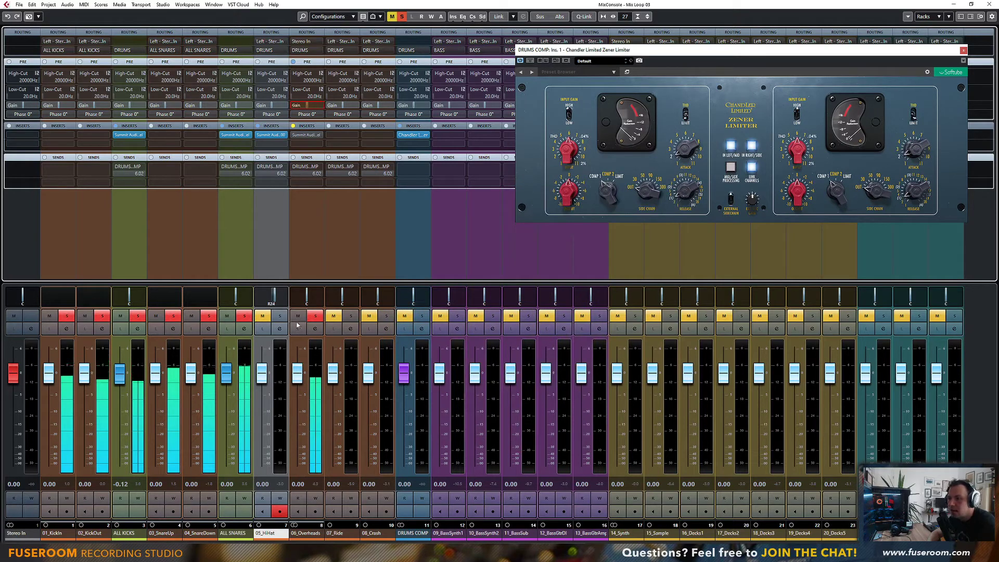
Step: Compare 06_Overheads at 0° and 180° phase against the kicks and snares, including with its fader raised to about 4.4
{"action": "left_click", "coordinate": [306, 114]}
{"action": "left_click", "coordinate": [305, 114]}
{"action": "left_click", "coordinate": [306, 114]}
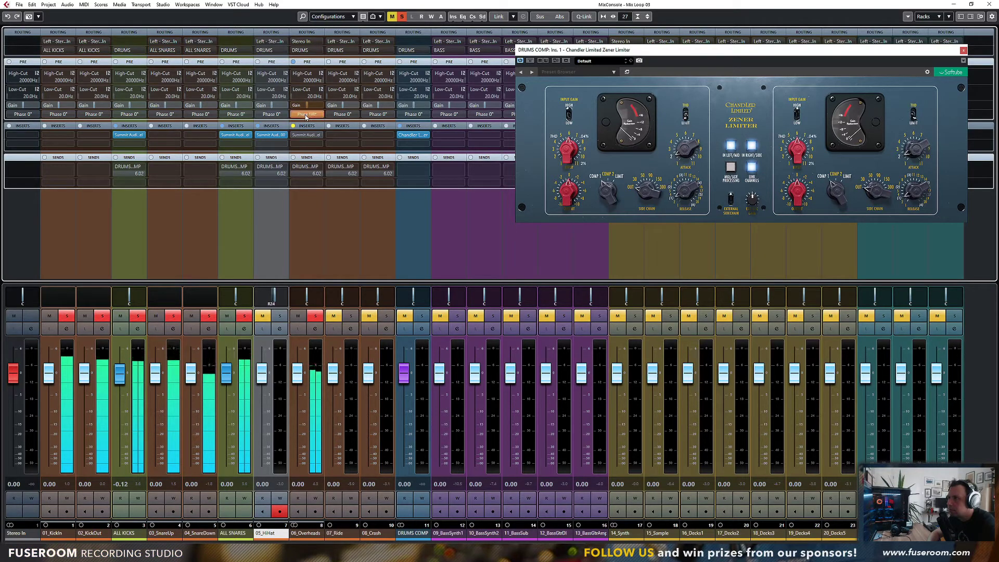
{"action": "left_click", "coordinate": [306, 114]}
{"action": "left_click", "coordinate": [306, 114]}
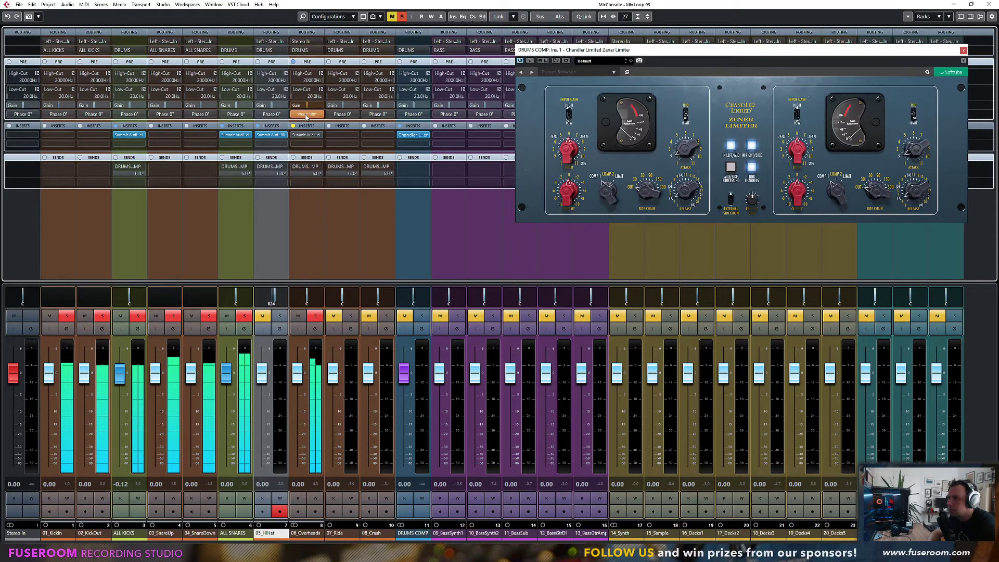
{"action": "left_click_drag", "start_coordinate": [299, 377], "coordinate": [299, 366]}
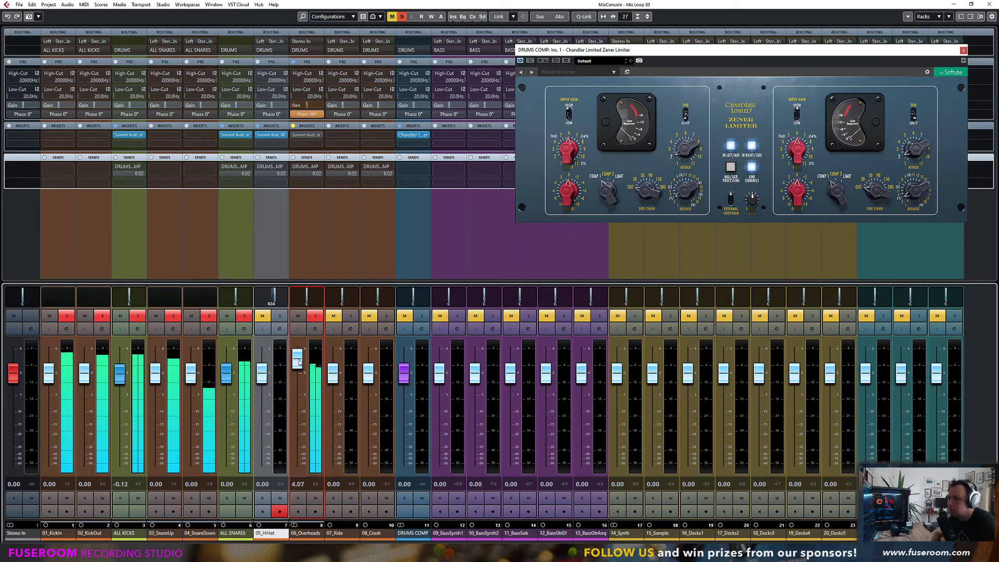
{"action": "left_click", "coordinate": [305, 116]}
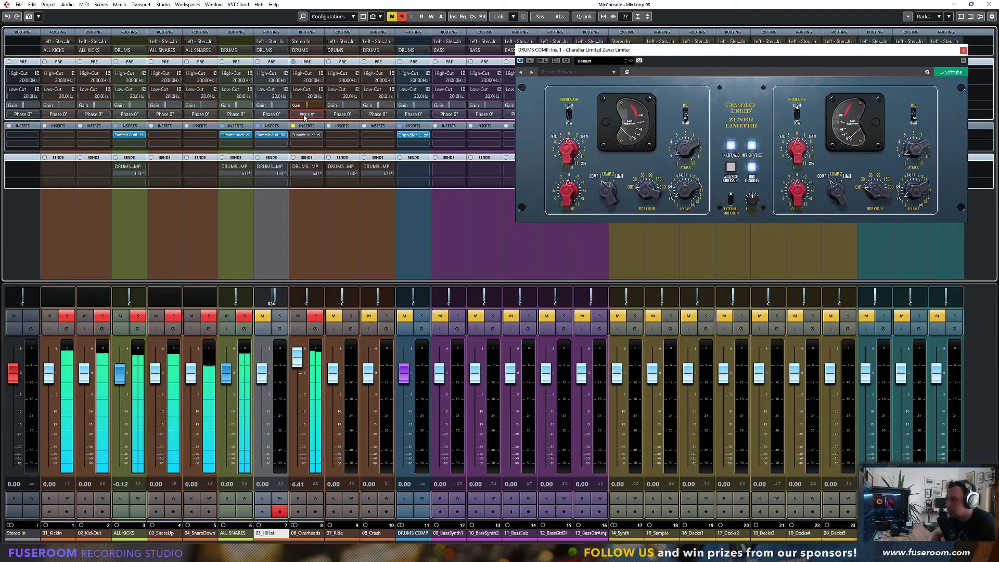
{"action": "left_click", "coordinate": [305, 115]}
{"action": "left_click", "coordinate": [306, 115]}
Step: Reopen the 06_Overheads Grand Channel, set its compressor gain reduction to 4.7, and raise its low cut
{"action": "left_click", "coordinate": [306, 135]}
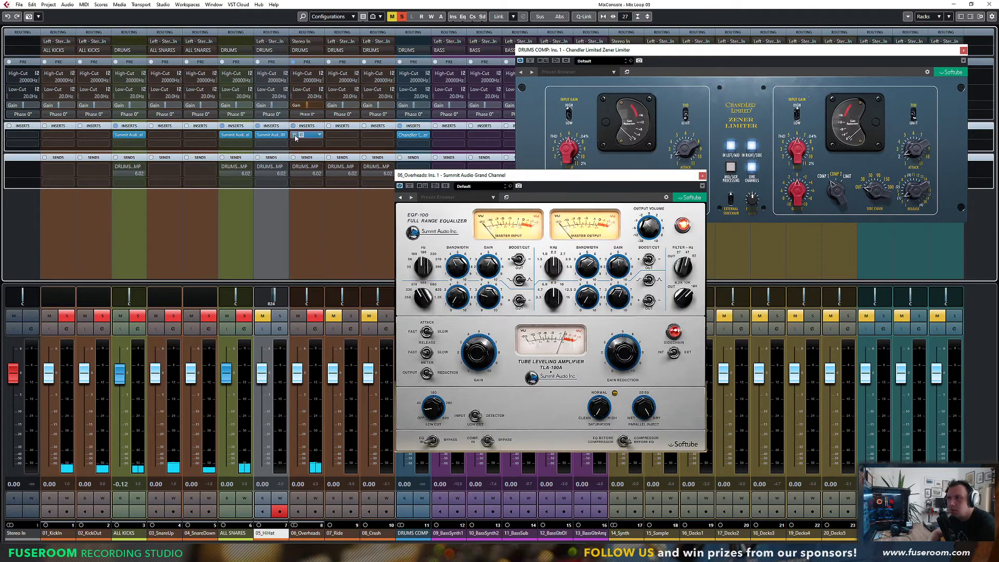
{"action": "left_click_drag", "start_coordinate": [454, 174], "coordinate": [508, 193]}
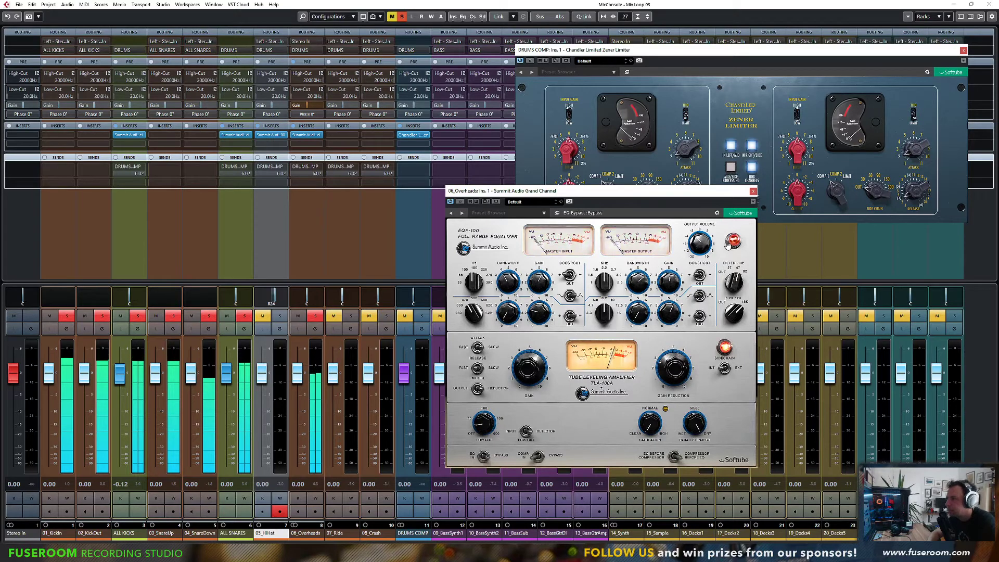
{"action": "left_click_drag", "start_coordinate": [663, 364], "coordinate": [664, 359]}
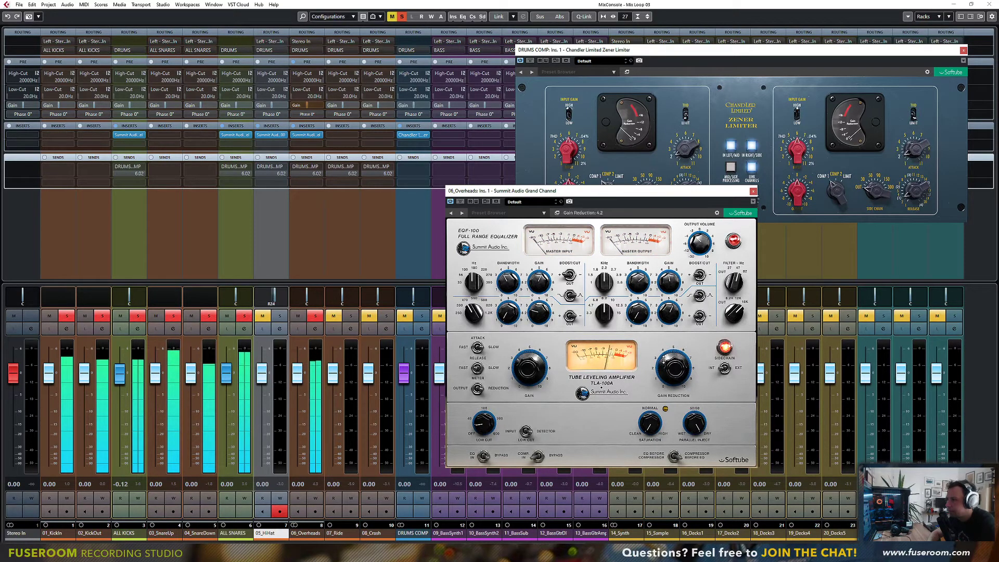
{"action": "left_click_drag", "start_coordinate": [531, 371], "coordinate": [532, 366]}
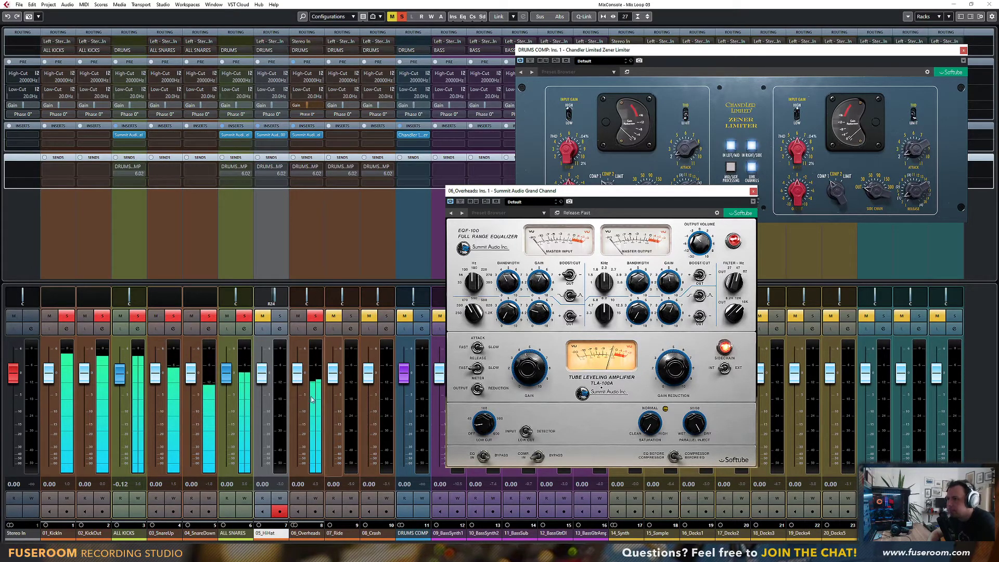
{"action": "left_click_drag", "start_coordinate": [298, 373], "coordinate": [305, 383]}
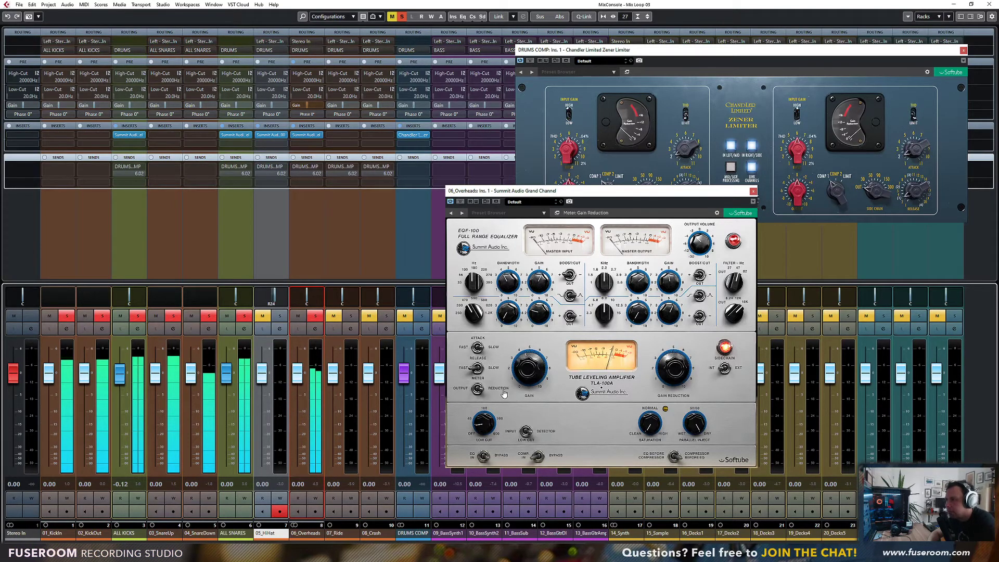
{"action": "left_click", "coordinate": [661, 366]}
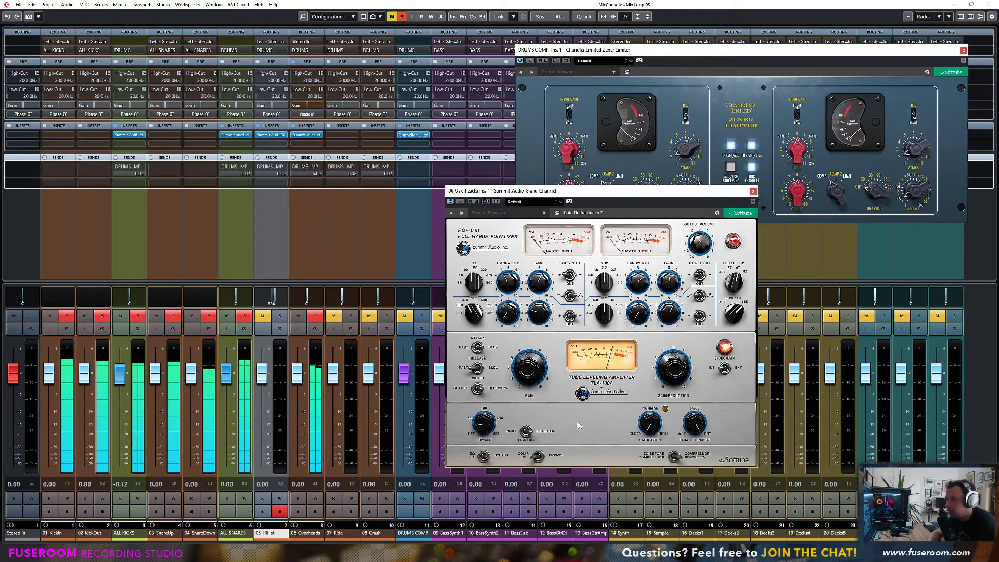
{"action": "left_click_drag", "start_coordinate": [473, 432], "coordinate": [501, 348]}
{"action": "left_click_drag", "start_coordinate": [483, 457], "coordinate": [485, 458]}
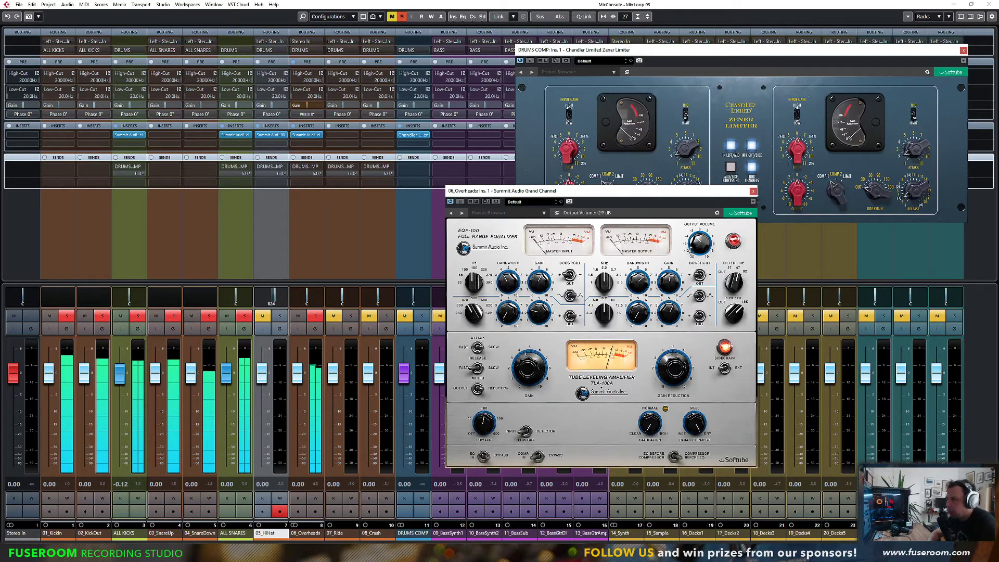
Step: Switch on the overheads Grand Channel's equalizer, set its low-mid gain to 4.1, and close the plug-in
{"action": "left_click", "coordinate": [734, 244]}
{"action": "left_click_drag", "start_coordinate": [700, 245], "coordinate": [709, 234]}
{"action": "left_click", "coordinate": [709, 234], "text": "ctrl"}
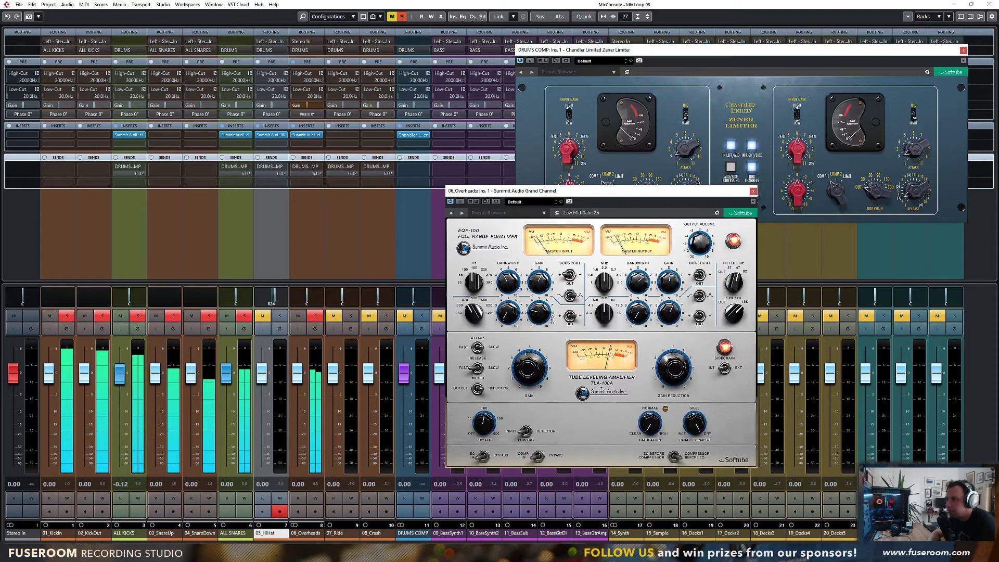
{"action": "left_click_drag", "start_coordinate": [539, 315], "coordinate": [547, 225]}
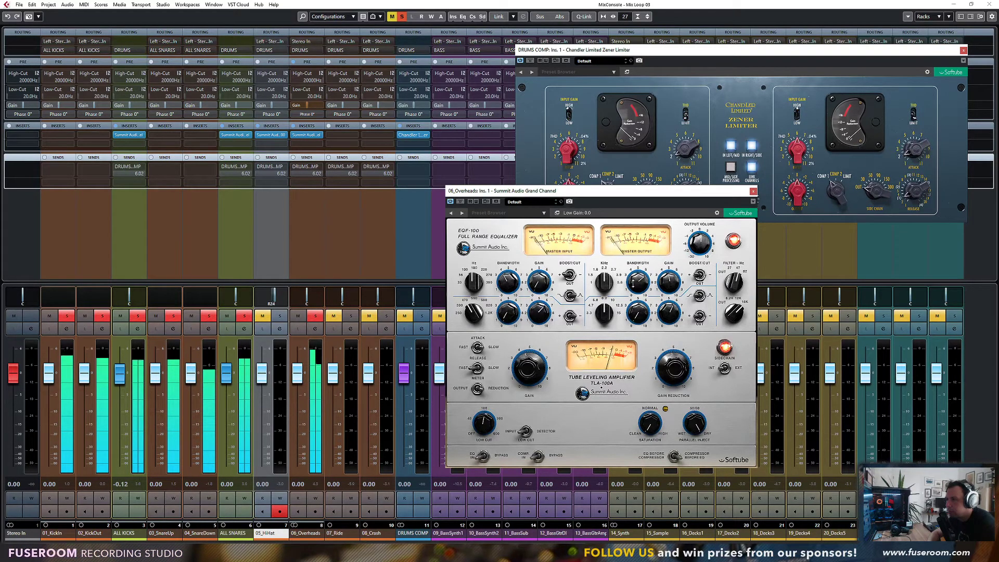
{"action": "left_click_drag", "start_coordinate": [544, 309], "coordinate": [543, 331]}
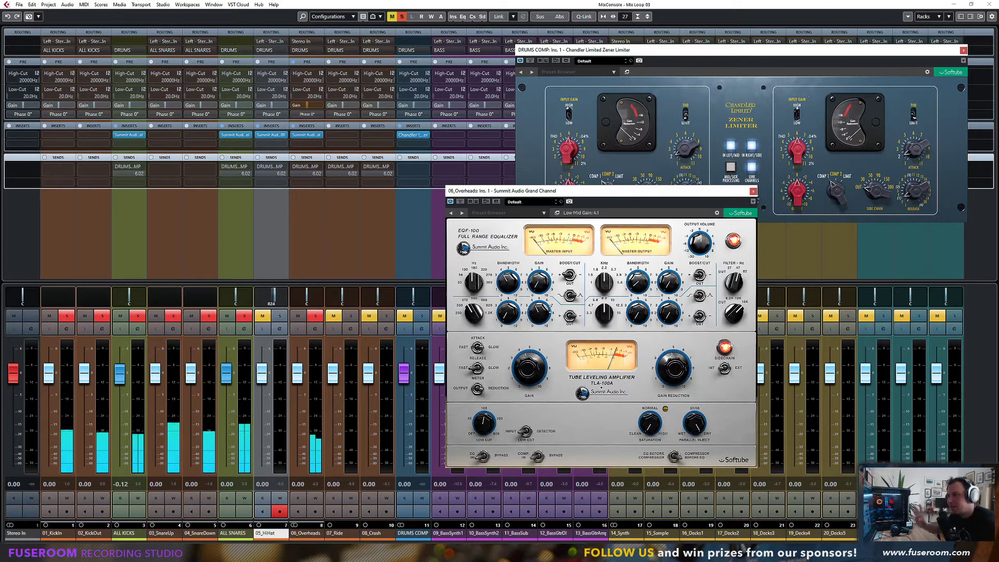
{"action": "left_click", "coordinate": [753, 191]}
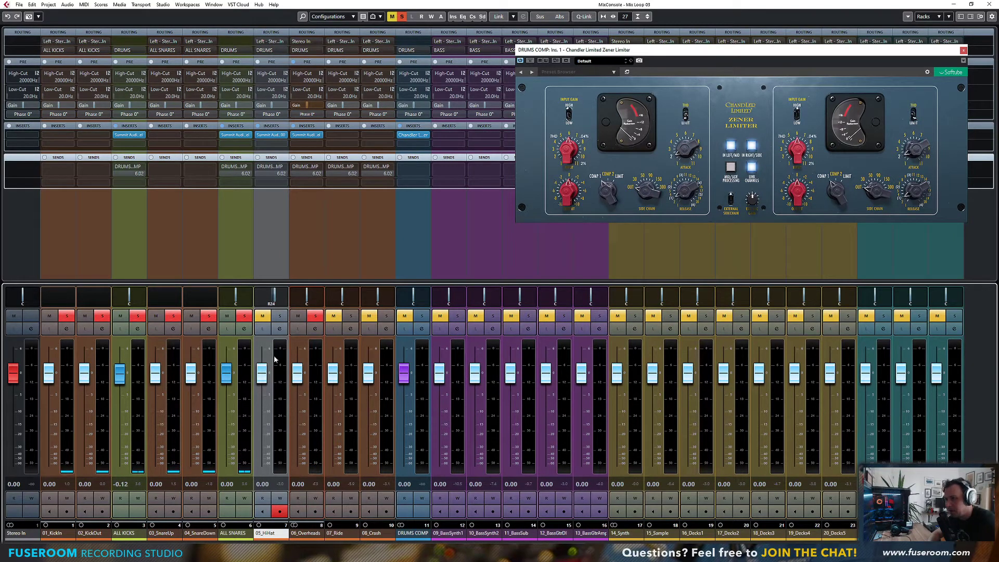
Step: Compare the kicks and snares with and without 06_Overheads by muting and re-soloing that channel
{"action": "left_click", "coordinate": [301, 318]}
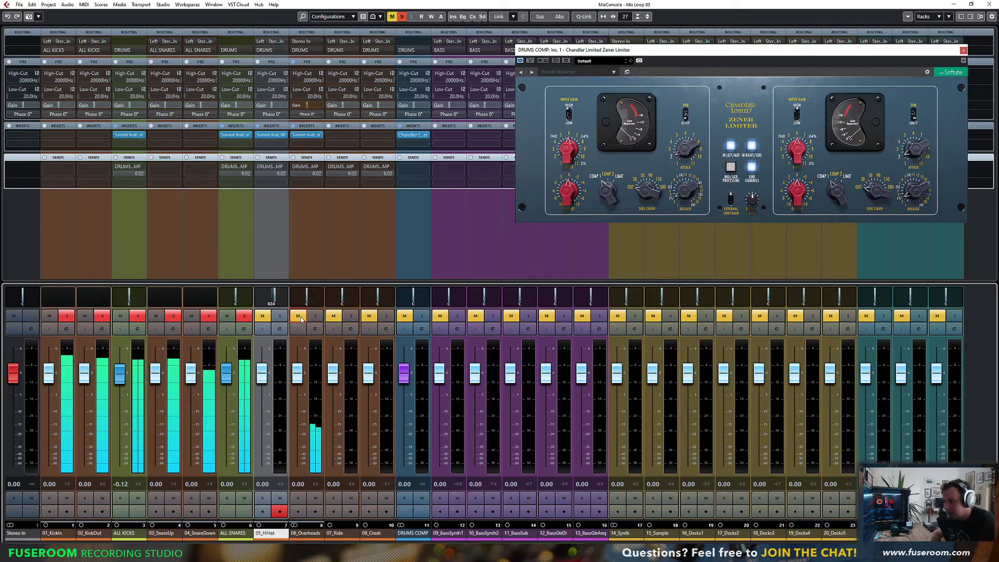
{"action": "left_click", "coordinate": [315, 316]}
{"action": "left_click", "coordinate": [298, 316]}
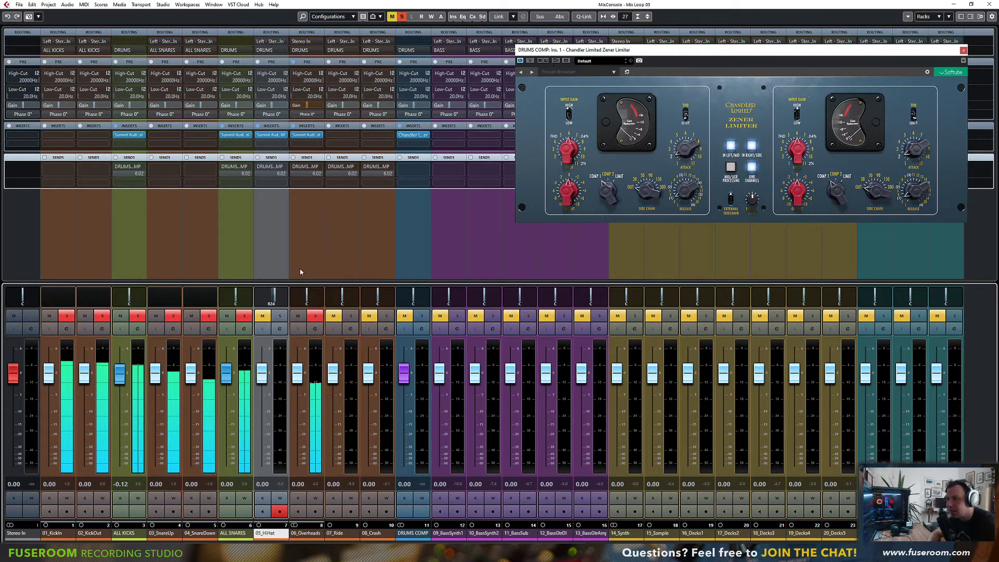
Step: Isolate 07_Ride in solo and copy the Summit Audio EQ from 05_HiHat into its first insert slot
{"action": "left_click", "coordinate": [351, 316]}
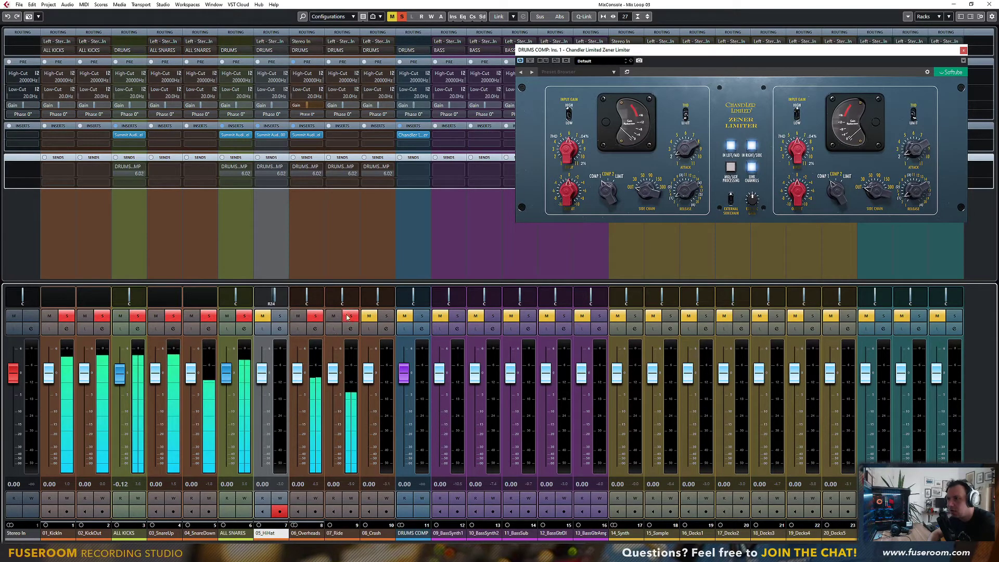
{"action": "left_click", "coordinate": [350, 316], "text": "ctrl"}
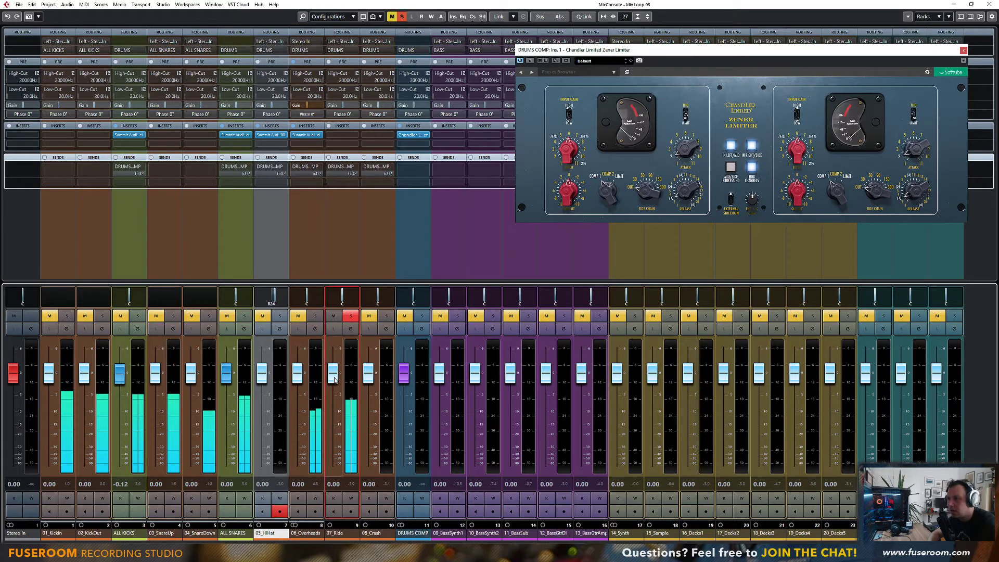
{"action": "left_click_drag", "start_coordinate": [312, 171], "coordinate": [276, 173]}
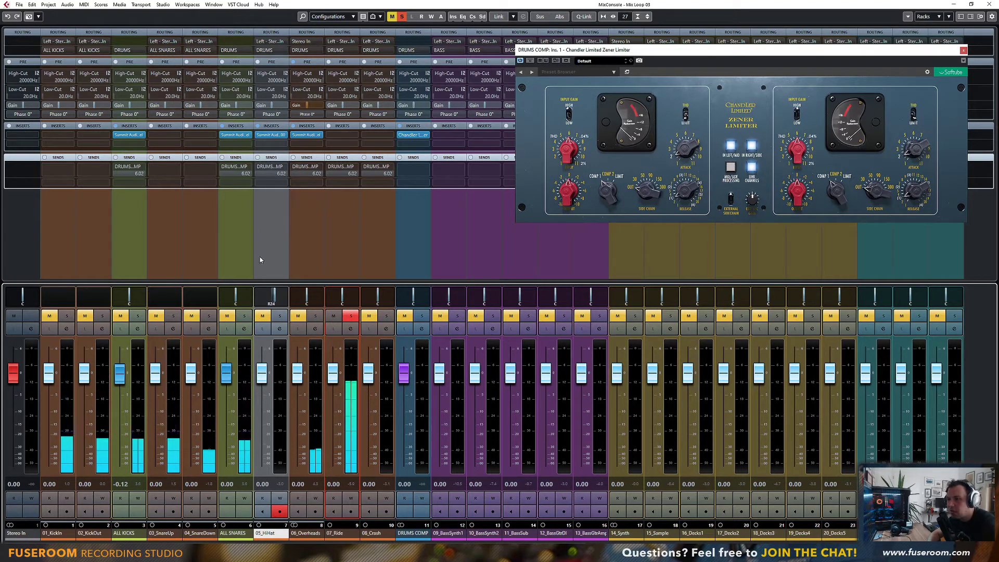
{"action": "left_click_drag", "start_coordinate": [269, 134], "coordinate": [342, 135]}
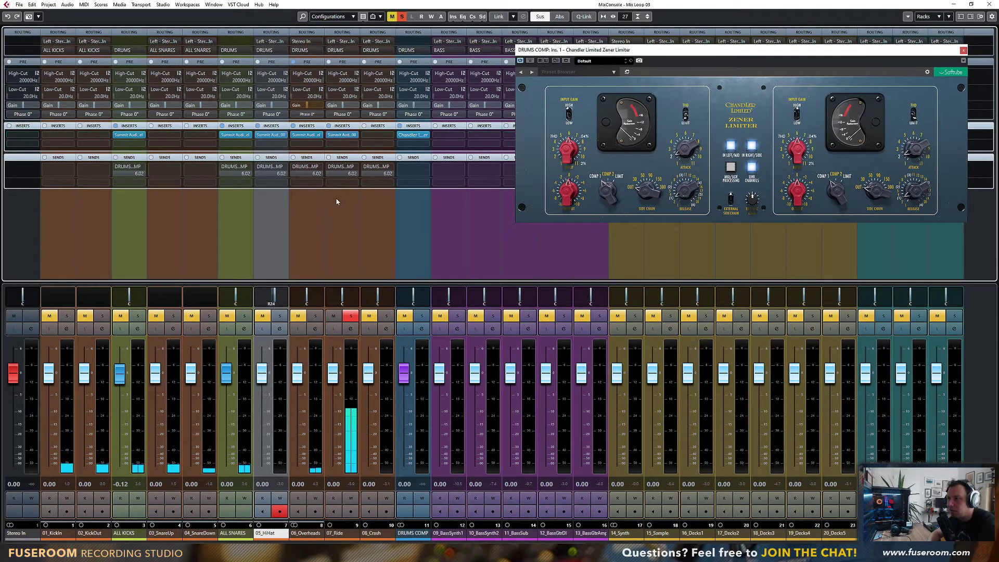
Step: Add 08_Crash to the solo, and pan 07_Ride hard left and 08_Crash hard right
{"action": "mouse_move", "coordinate": [343, 297]}
{"action": "left_mouse_down"}
{"action": "mouse_move", "coordinate": [323, 299]}
{"action": "mouse_move", "coordinate": [336, 295]}
{"action": "left_mouse_up"}
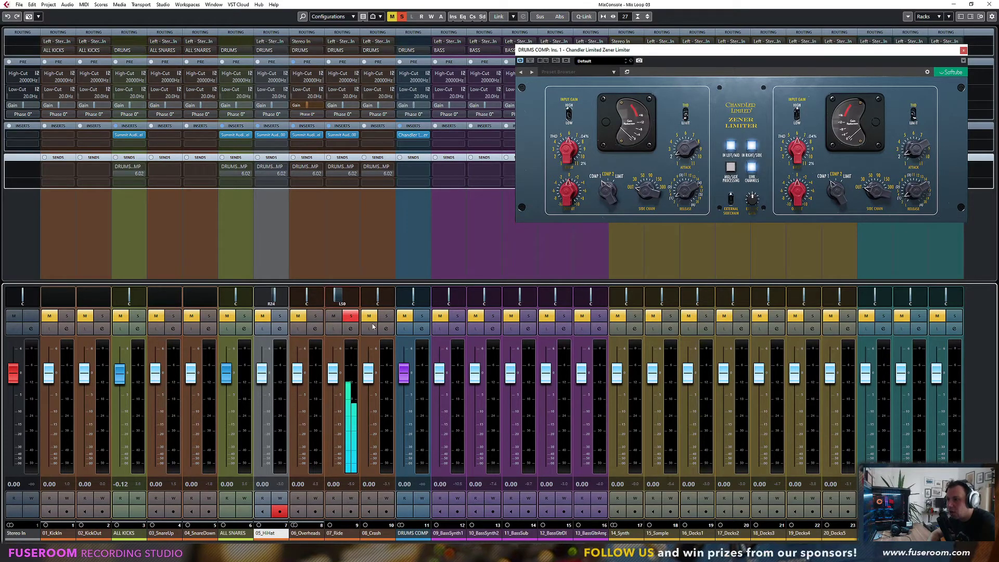
{"action": "left_click", "coordinate": [386, 317]}
{"action": "left_click_drag", "start_coordinate": [380, 299], "coordinate": [324, 298]}
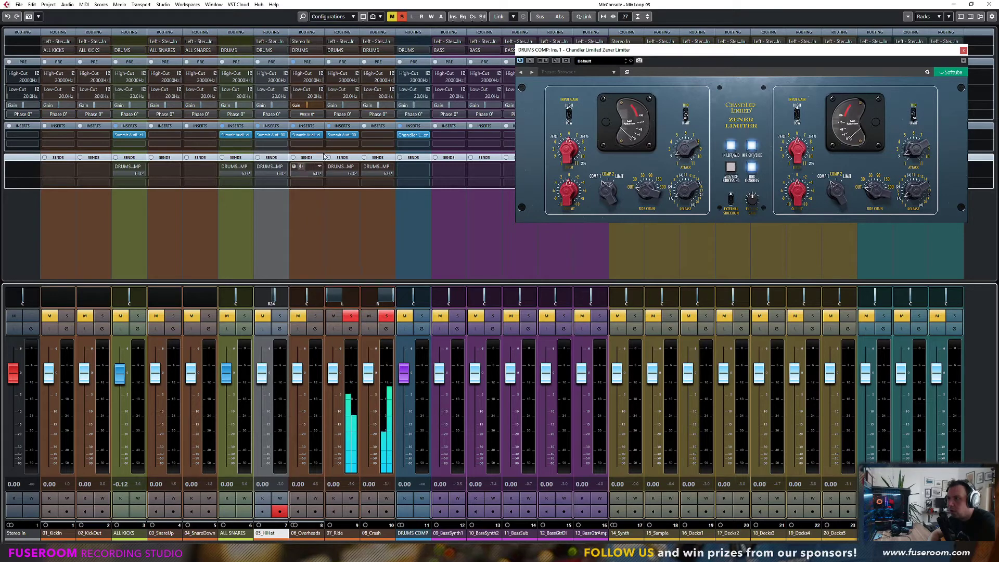
Step: Audition 01_KickIn, the snare group and 05_HiHat in solo together with the panned ride and crash
{"action": "left_click", "coordinate": [66, 319]}
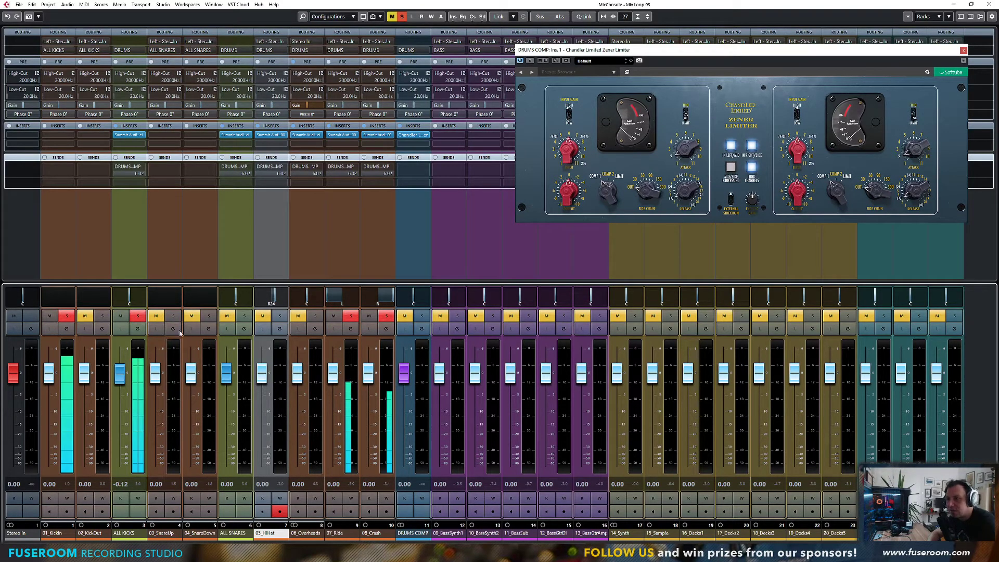
{"action": "left_click", "coordinate": [240, 318]}
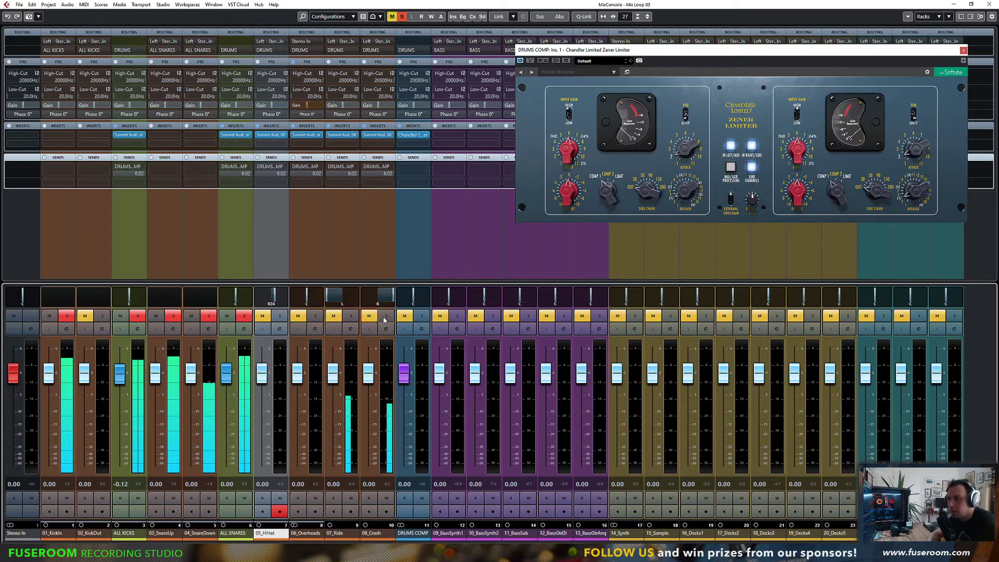
{"action": "left_click", "coordinate": [279, 316]}
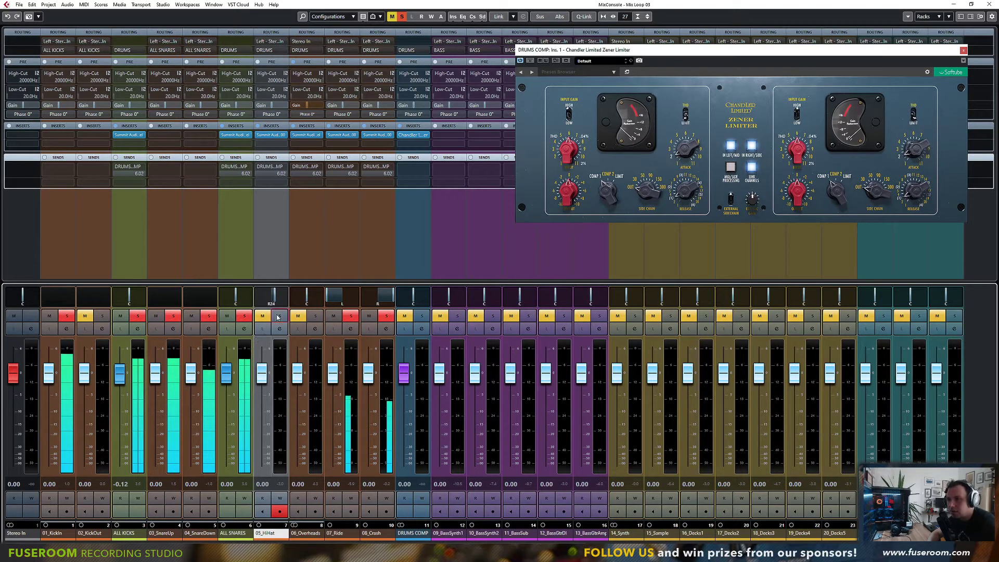
{"action": "left_click", "coordinate": [262, 315]}
{"action": "mouse_move", "coordinate": [262, 371]}
{"action": "left_mouse_down"}
{"action": "mouse_move", "coordinate": [263, 360]}
{"action": "mouse_move", "coordinate": [263, 373]}
{"action": "left_mouse_up"}
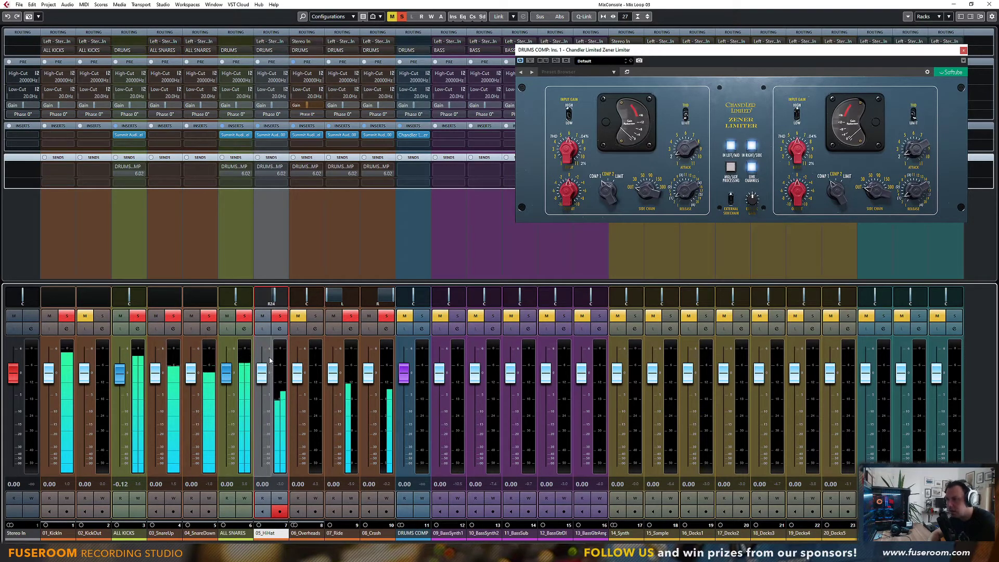
Step: Open the Summit Audio EQF-100 on 05_HiHat, reset its high-mid gain to 0.0, and close the plug-in
{"action": "left_click", "coordinate": [264, 135]}
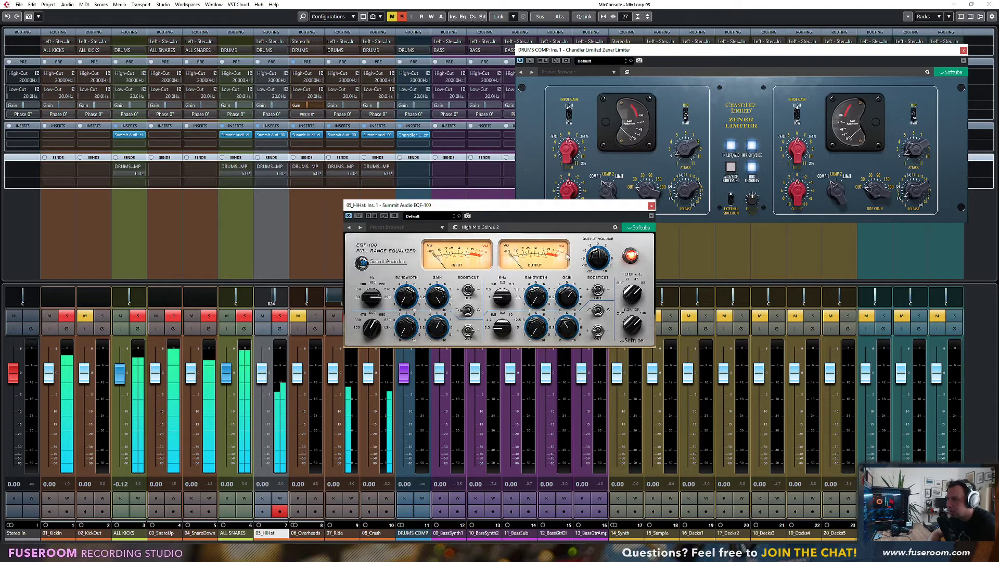
{"action": "mouse_move", "coordinate": [536, 296]}
{"action": "left_mouse_down"}
{"action": "mouse_move", "coordinate": [530, 314]}
{"action": "mouse_move", "coordinate": [515, 317]}
{"action": "mouse_move", "coordinate": [541, 303]}
{"action": "left_mouse_up"}
{"action": "double_click", "coordinate": [567, 297]}
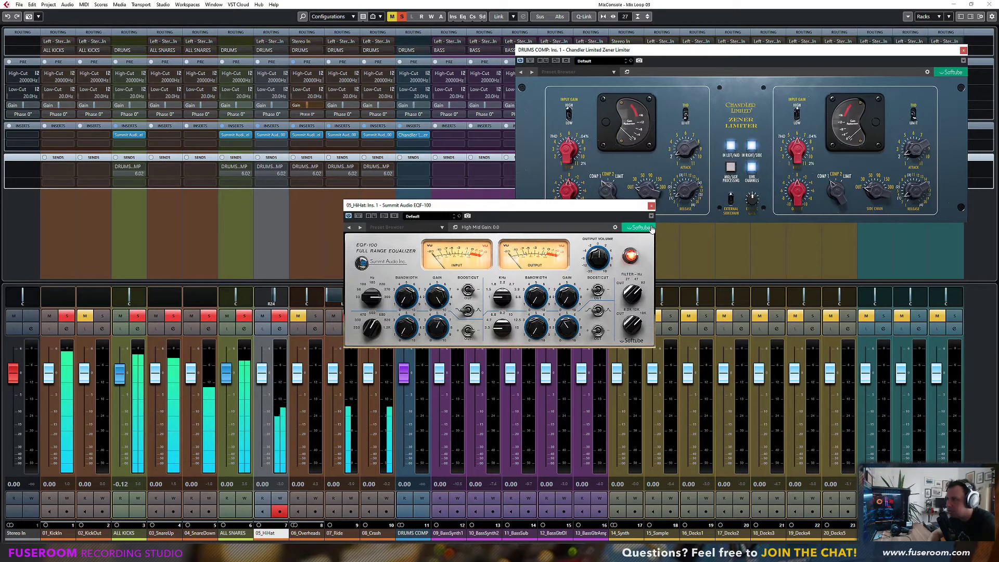
{"action": "left_click", "coordinate": [651, 206]}
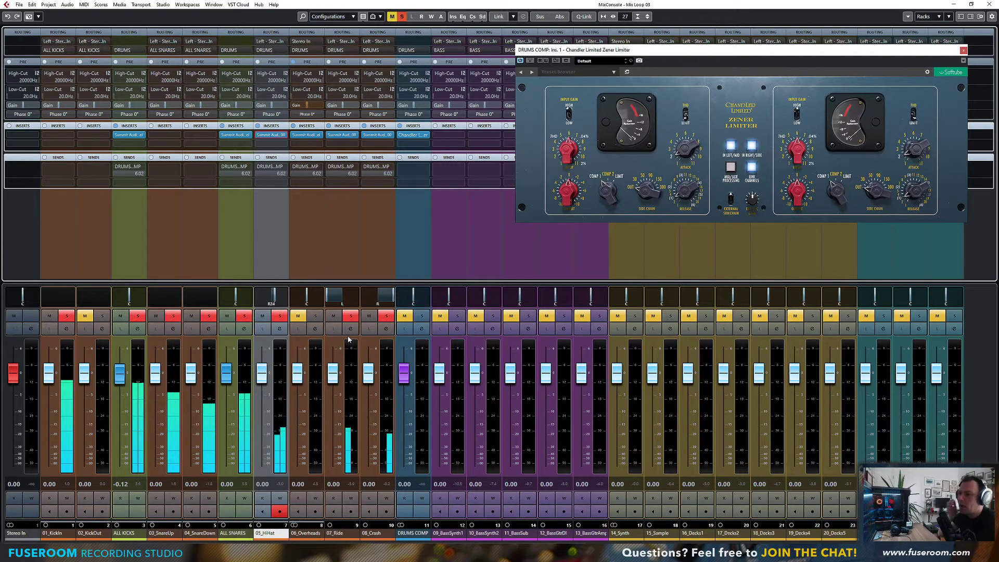
Step: Bring 06_Overheads back into the soloed drums and check the blend with 01_KickIn's solo toggled
{"action": "left_click", "coordinate": [315, 316]}
{"action": "left_click", "coordinate": [297, 316]}
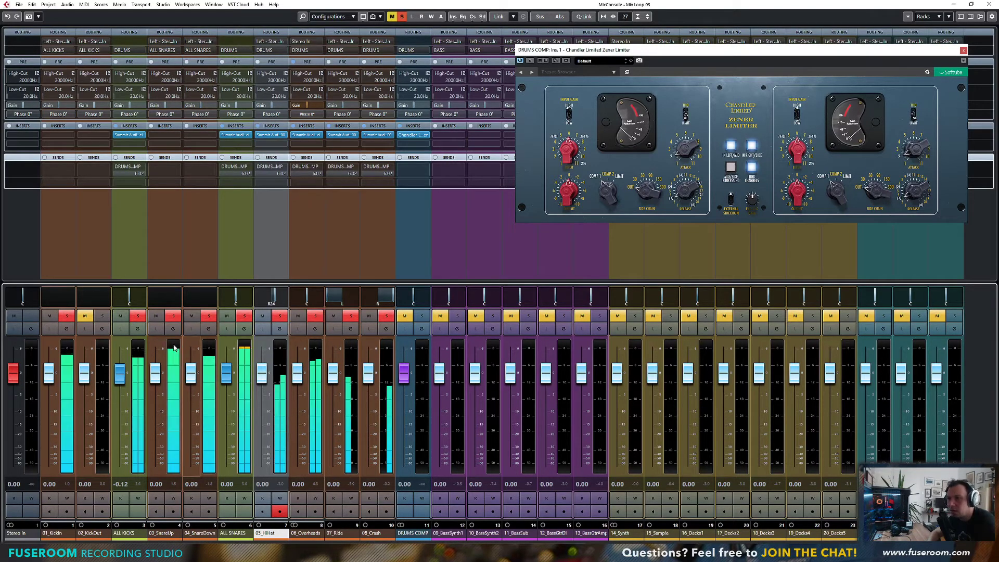
{"action": "left_click", "coordinate": [69, 316]}
{"action": "left_click", "coordinate": [67, 317]}
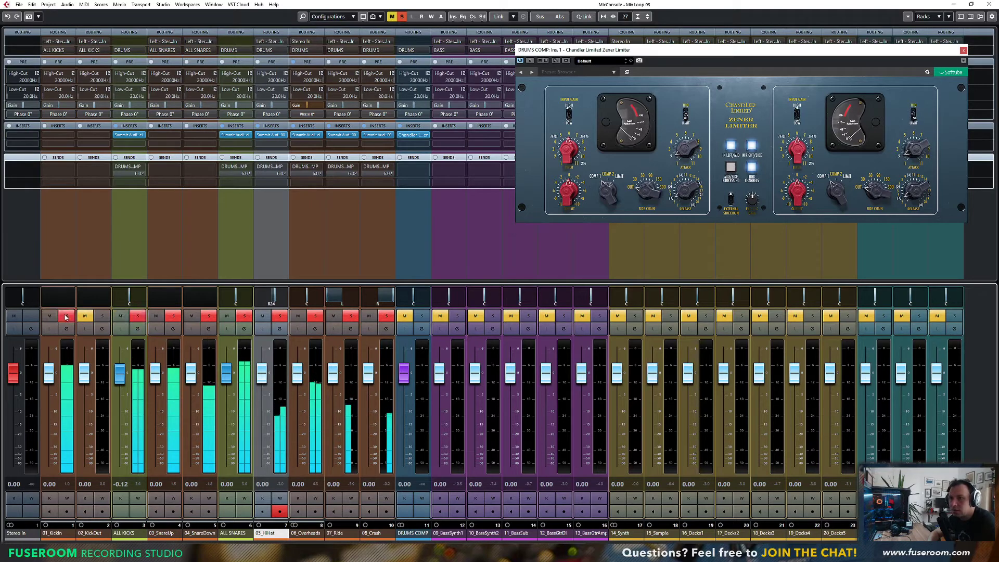
Step: Clear all solos and lower the 06_Overheads fader to -1.47
{"action": "left_click", "coordinate": [401, 16]}
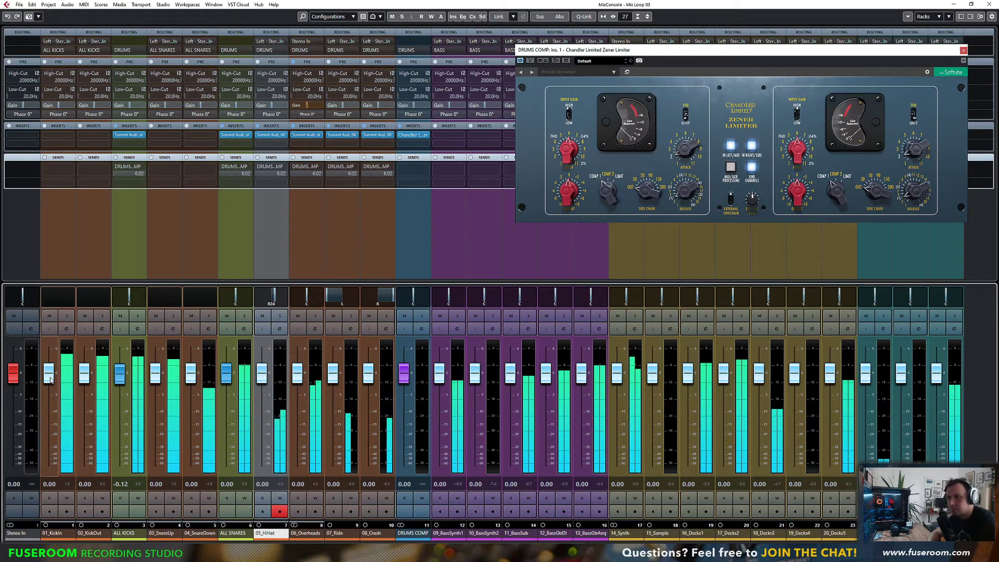
{"action": "mouse_move", "coordinate": [297, 375]}
{"action": "left_mouse_down"}
{"action": "mouse_move", "coordinate": [297, 414]}
{"action": "mouse_move", "coordinate": [300, 385]}
{"action": "left_mouse_up"}
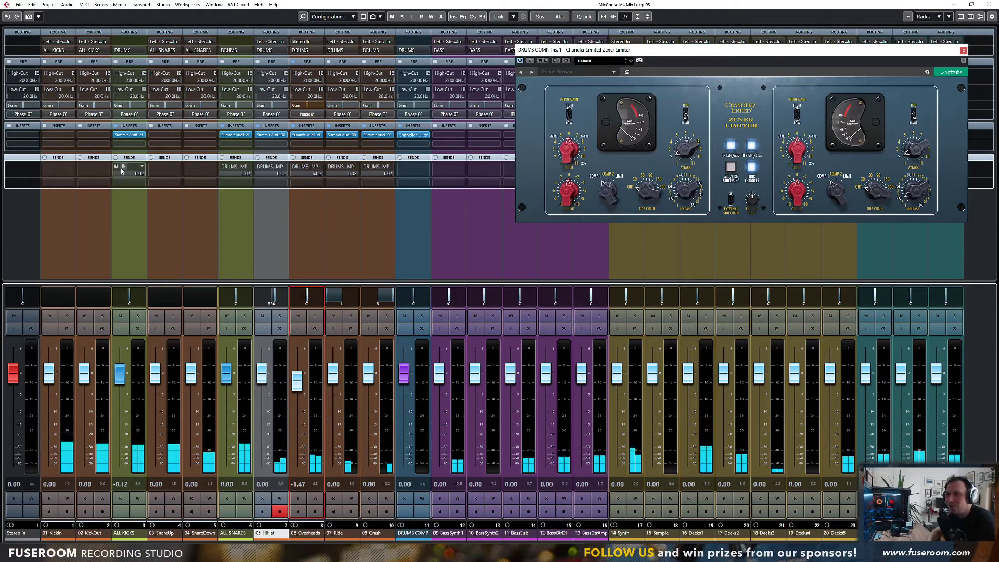
Step: Set the DRUMS COMP sends of the kick and snare groups, hi-hat, overheads, ride and crash to 0.00, enabling those on both groups
{"action": "left_click", "coordinate": [136, 176], "text": "ctrl"}
{"action": "left_click", "coordinate": [222, 167]}
{"action": "left_click", "coordinate": [248, 175], "text": "ctrl"}
{"action": "left_click", "coordinate": [273, 177], "text": "ctrl"}
{"action": "left_click", "coordinate": [309, 176], "text": "ctrl"}
{"action": "left_click", "coordinate": [345, 176], "text": "ctrl"}
{"action": "left_click", "coordinate": [379, 176], "text": "ctrl"}
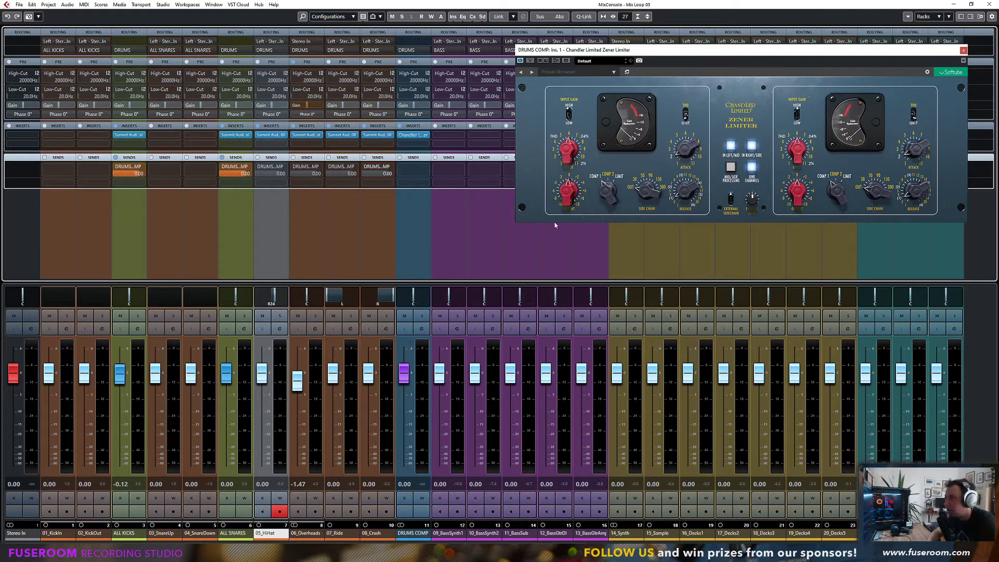
Step: Adjust the input and output gain of the DRUMS COMP Zener Limiter's left side and set its compressor mode to Comp 2
{"action": "key", "text": "space"}
{"action": "left_click_drag", "start_coordinate": [599, 49], "coordinate": [576, 105]}
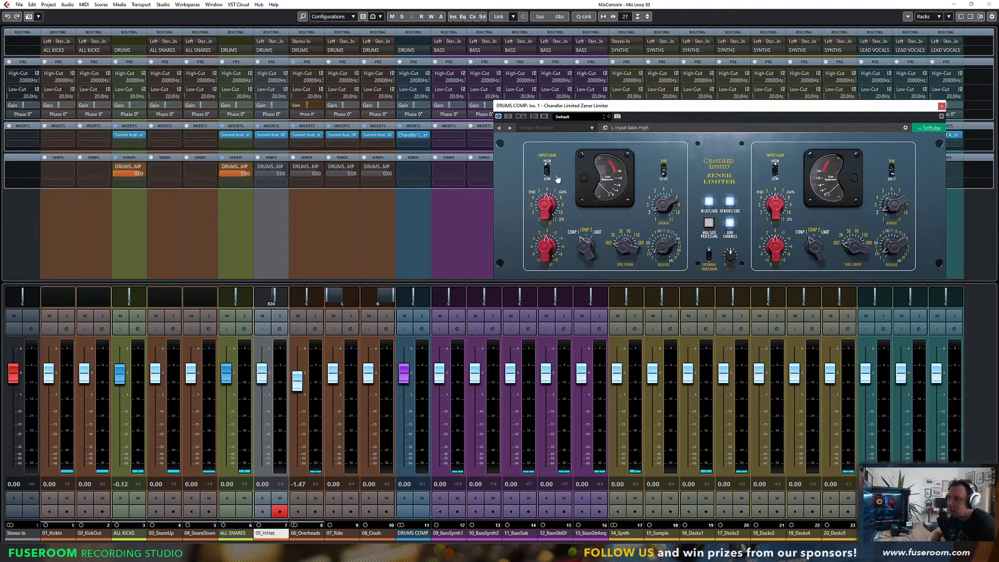
{"action": "mouse_move", "coordinate": [546, 213]}
{"action": "left_mouse_down"}
{"action": "mouse_move", "coordinate": [543, 201]}
{"action": "mouse_move", "coordinate": [541, 209]}
{"action": "left_mouse_up"}
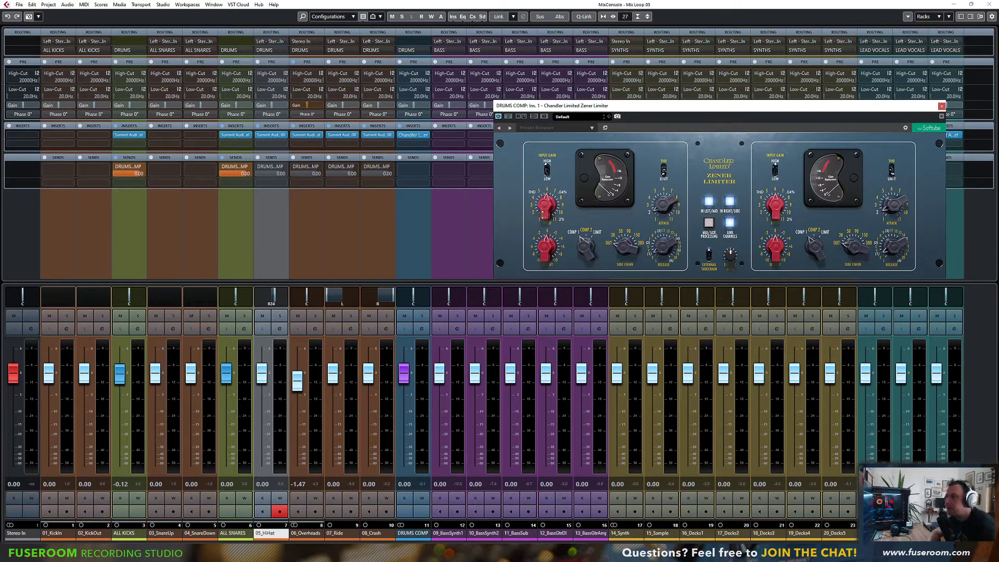
{"action": "left_click_drag", "start_coordinate": [547, 209], "coordinate": [546, 206]}
{"action": "left_click_drag", "start_coordinate": [546, 245], "coordinate": [595, 192]}
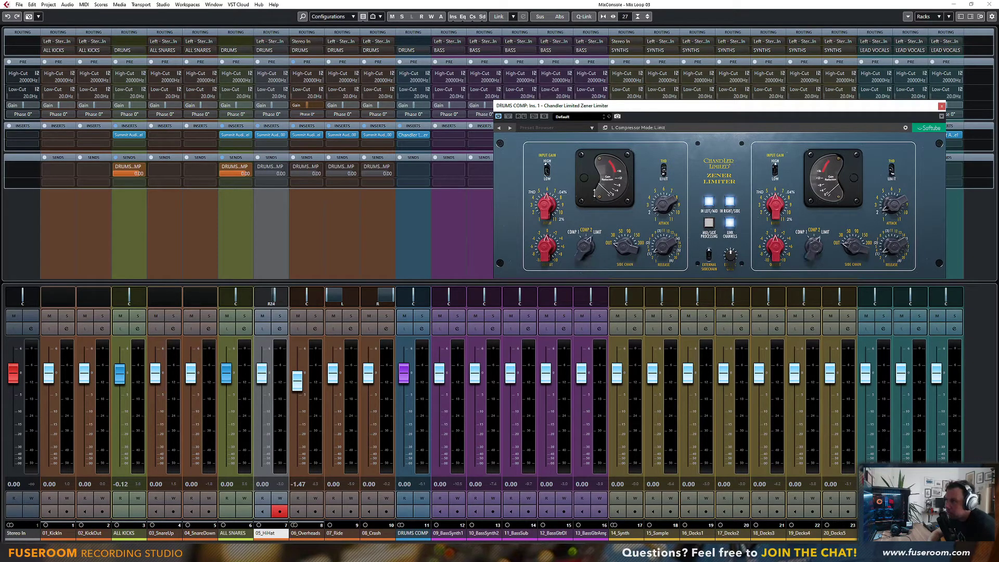
{"action": "left_click_drag", "start_coordinate": [588, 239], "coordinate": [586, 279]}
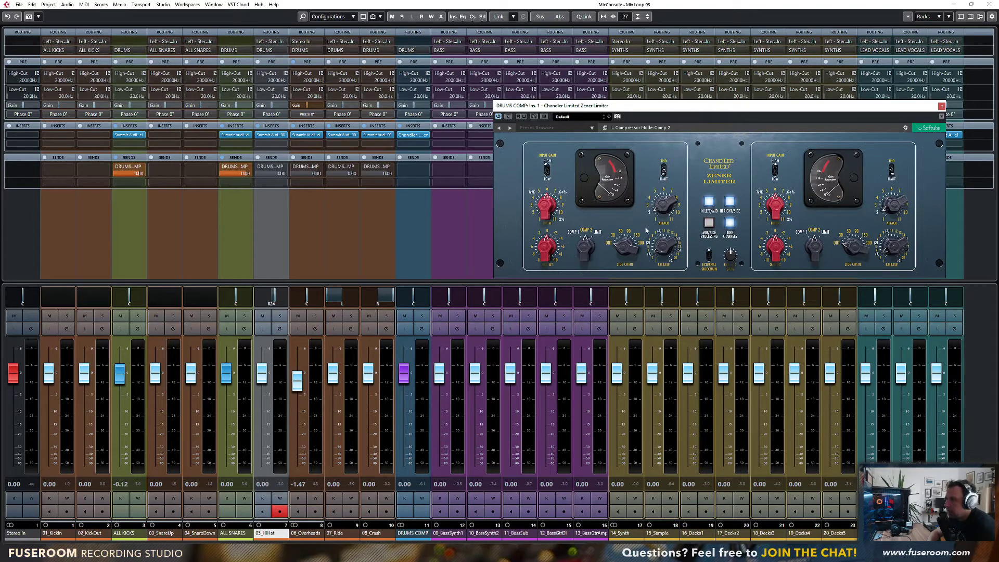
Step: Set the left attack of the DRUMS COMP Zener Limiter to 2 and its compressor mode to Comp 1
{"action": "mouse_move", "coordinate": [651, 204]}
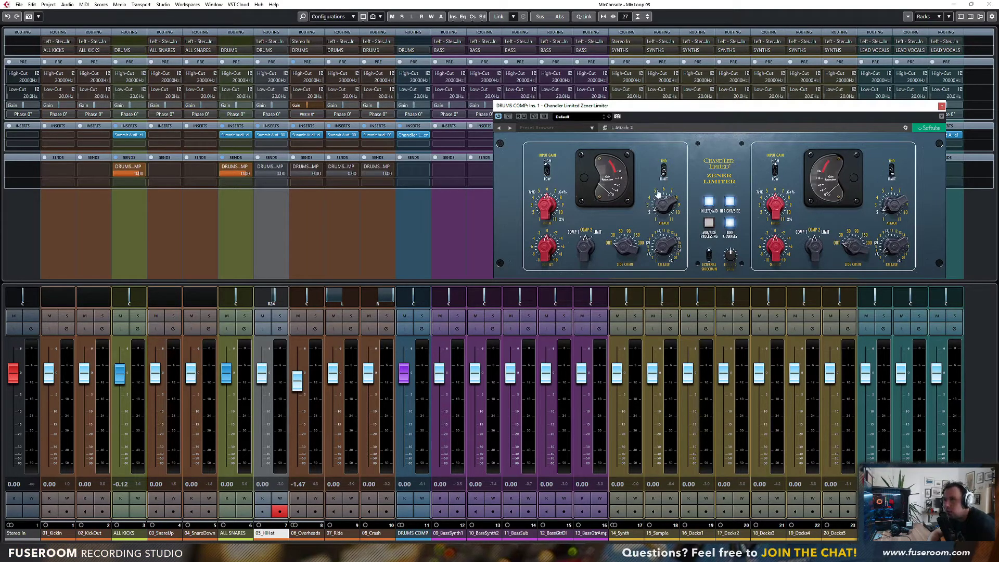
{"action": "left_click_drag", "start_coordinate": [626, 248], "coordinate": [588, 267]}
{"action": "left_click_drag", "start_coordinate": [659, 252], "coordinate": [663, 253]}
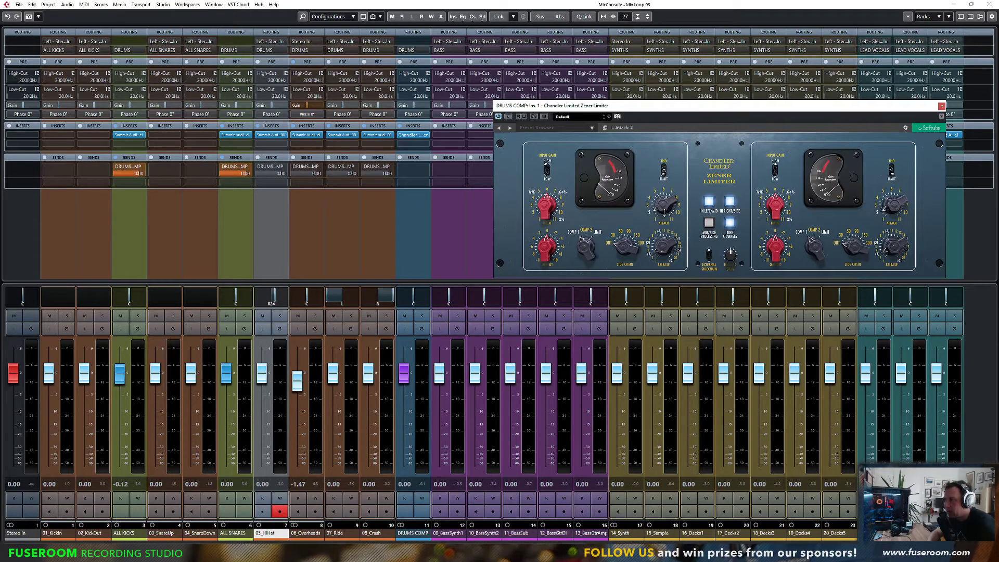
Step: Compare the THD and Limit settings on the Zener Limiter's left side, finishing on Limit
{"action": "left_click", "coordinate": [664, 173]}
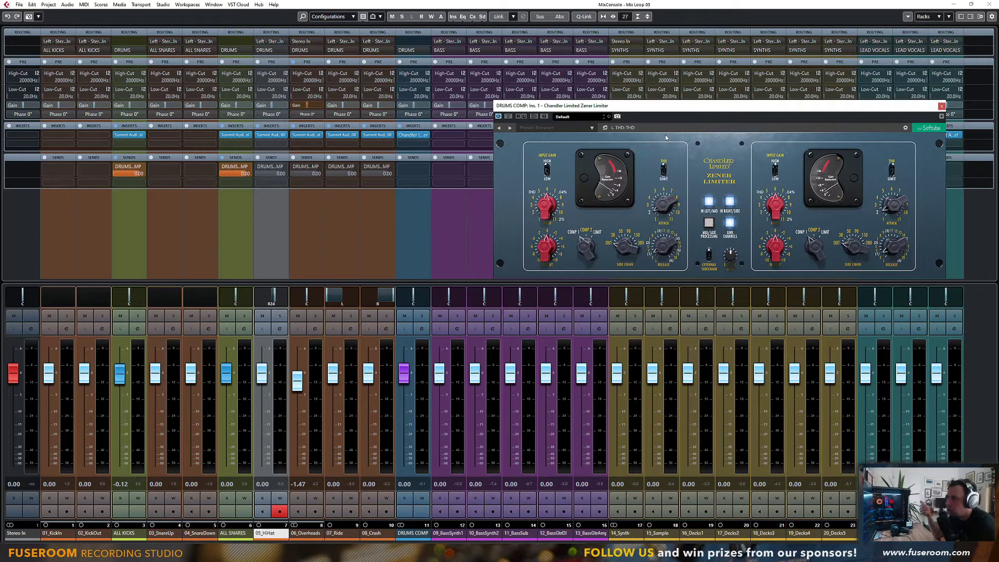
{"action": "left_click", "coordinate": [664, 170]}
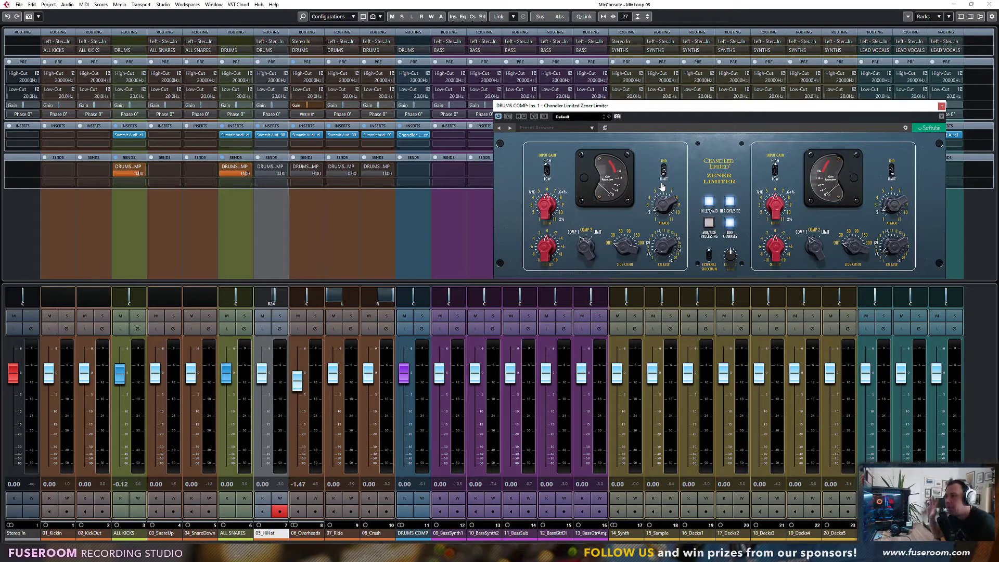
{"action": "left_click", "coordinate": [664, 172]}
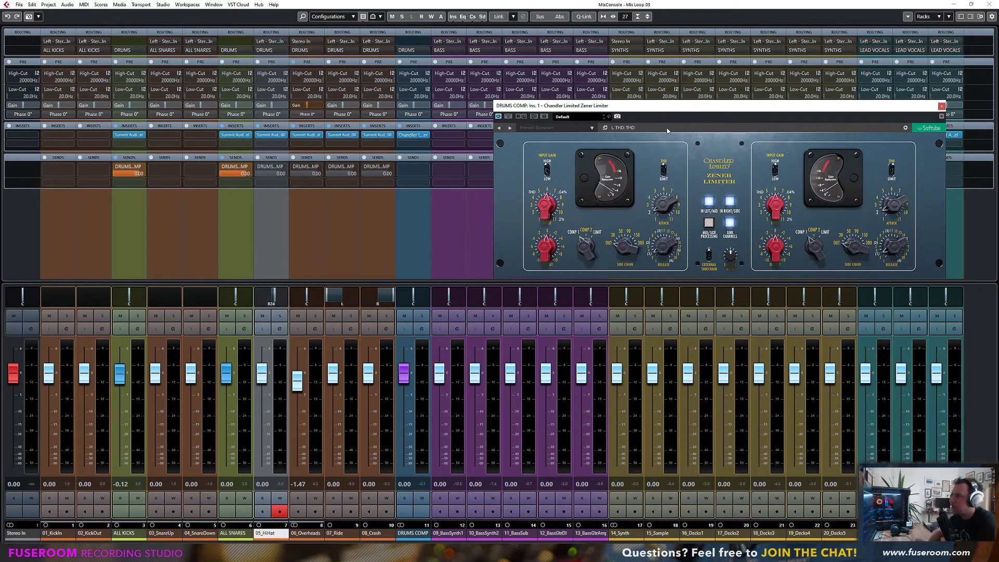
{"action": "left_click", "coordinate": [664, 168]}
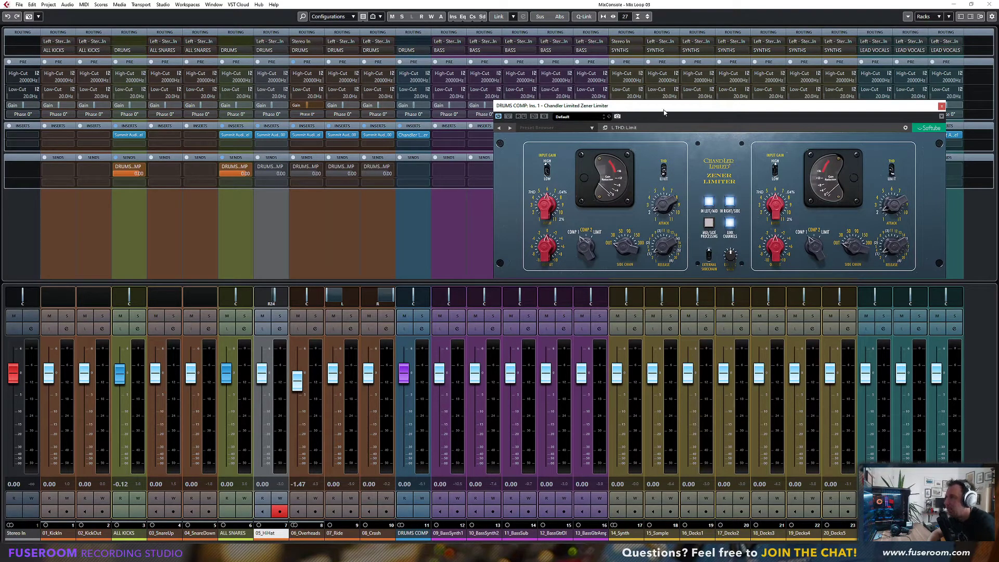
{"action": "left_click_drag", "start_coordinate": [664, 113], "coordinate": [665, 125]}
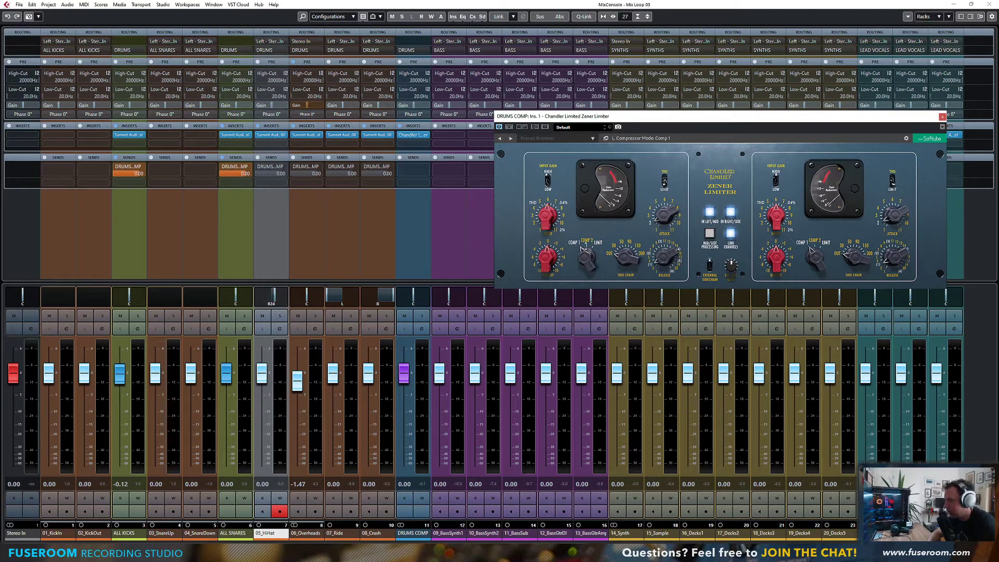
{"action": "left_click_drag", "start_coordinate": [619, 117], "coordinate": [617, 119]}
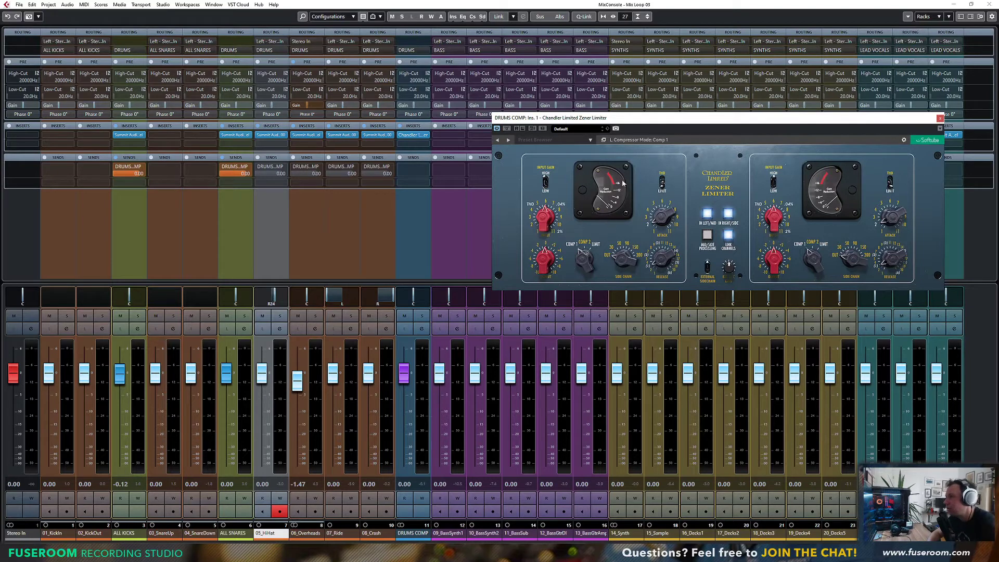
{"action": "left_click_drag", "start_coordinate": [655, 126], "coordinate": [639, 115]}
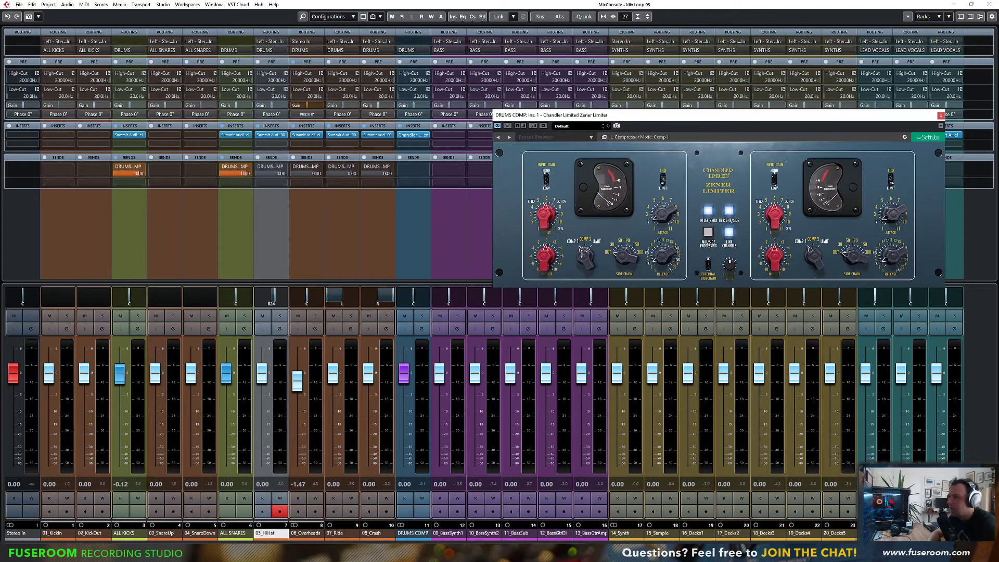
{"action": "left_click_drag", "start_coordinate": [587, 262], "coordinate": [573, 252]}
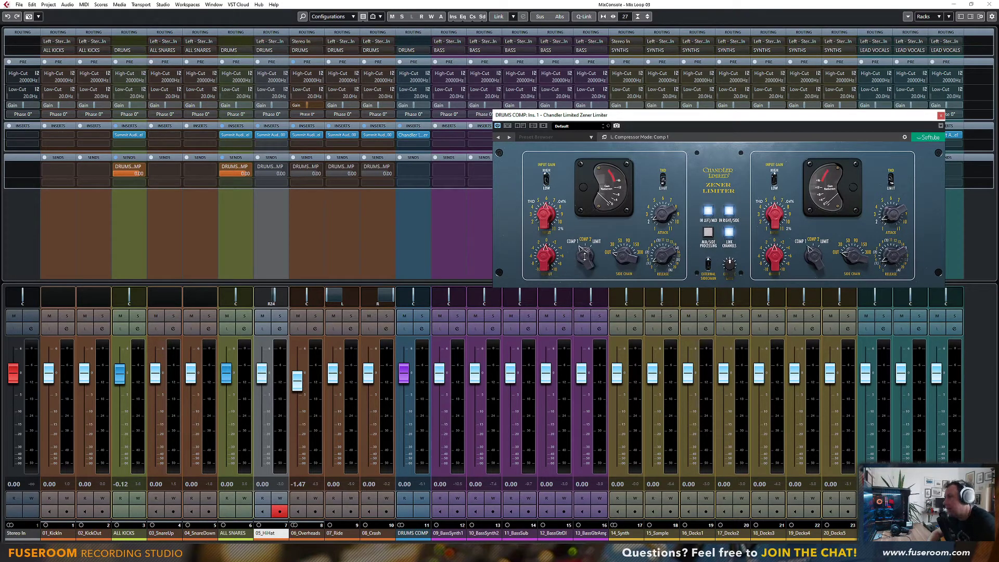
{"action": "left_click_drag", "start_coordinate": [618, 116], "coordinate": [618, 119]}
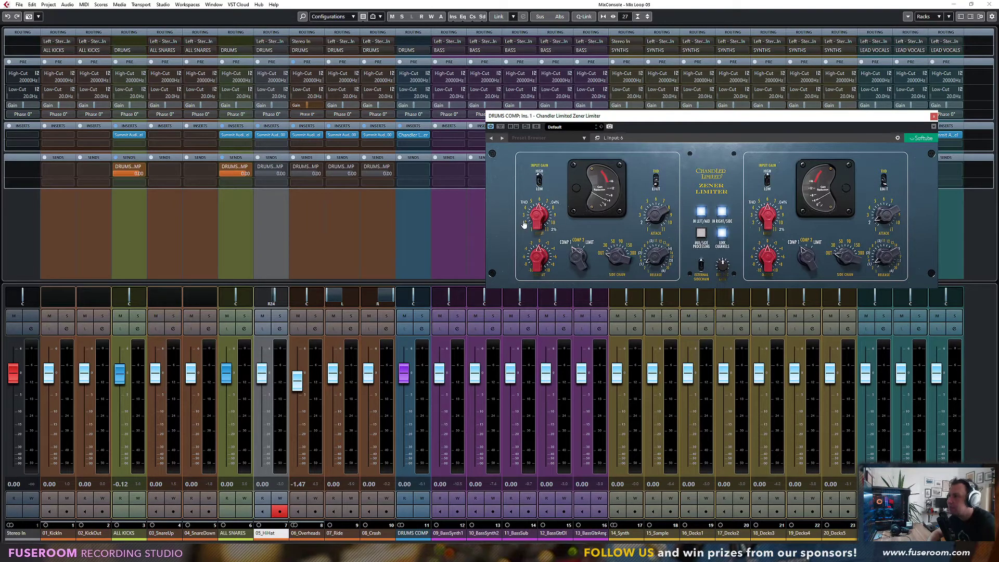
Step: Play the full mix and compare it with the DRUMS COMP channel muted and unmuted
{"action": "key", "text": "space"}
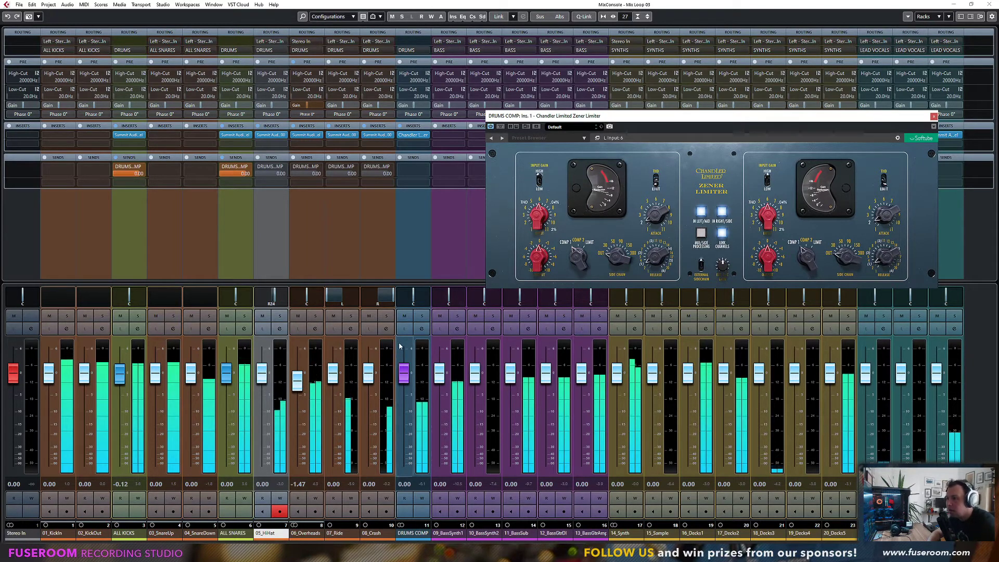
{"action": "left_click", "coordinate": [405, 316]}
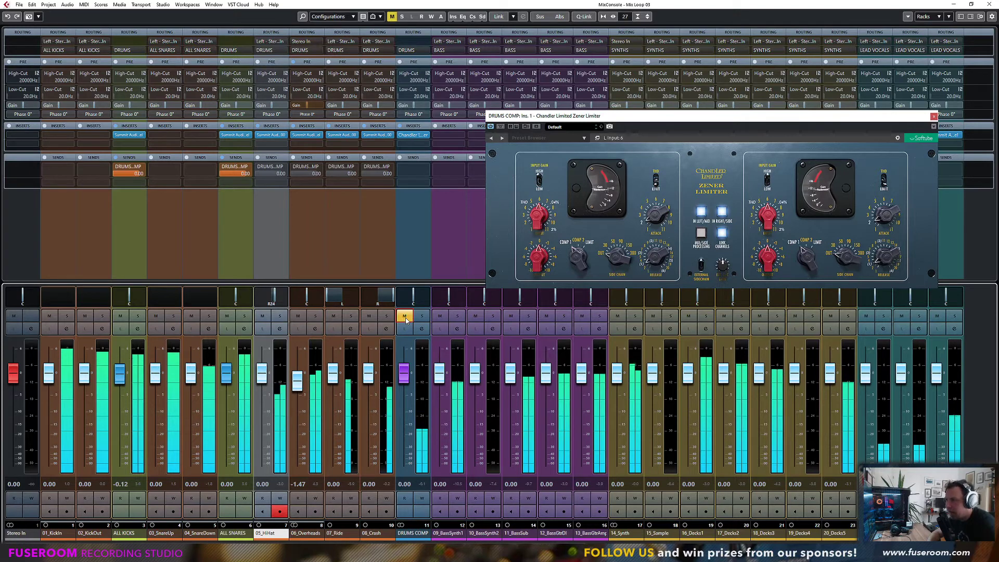
{"action": "left_click", "coordinate": [404, 318]}
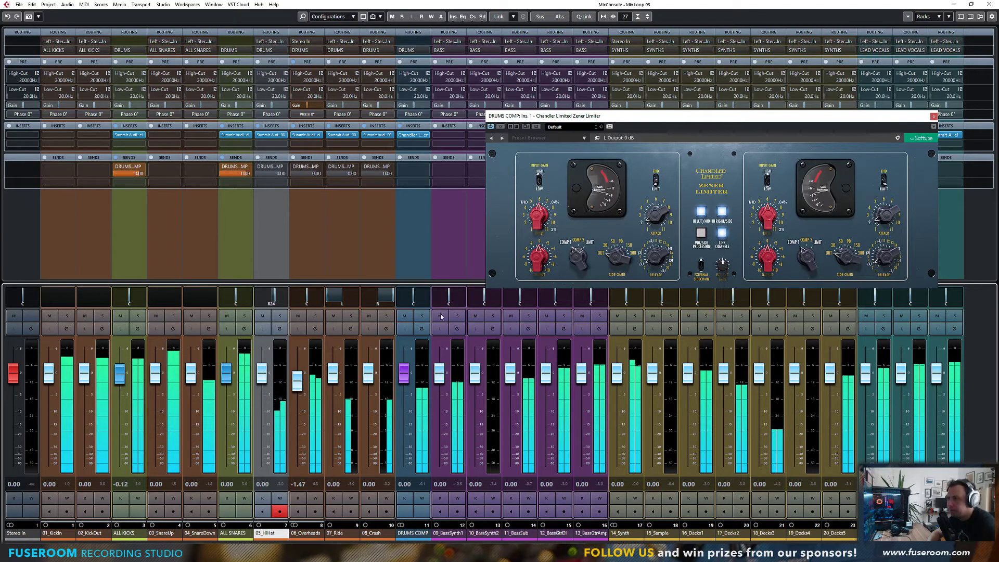
Step: Change the Zener Limiter's compressor mode and compare the soloed DRUMS COMP channel with the limiter bypassed and engaged
{"action": "left_click_drag", "start_coordinate": [573, 264], "coordinate": [598, 147]}
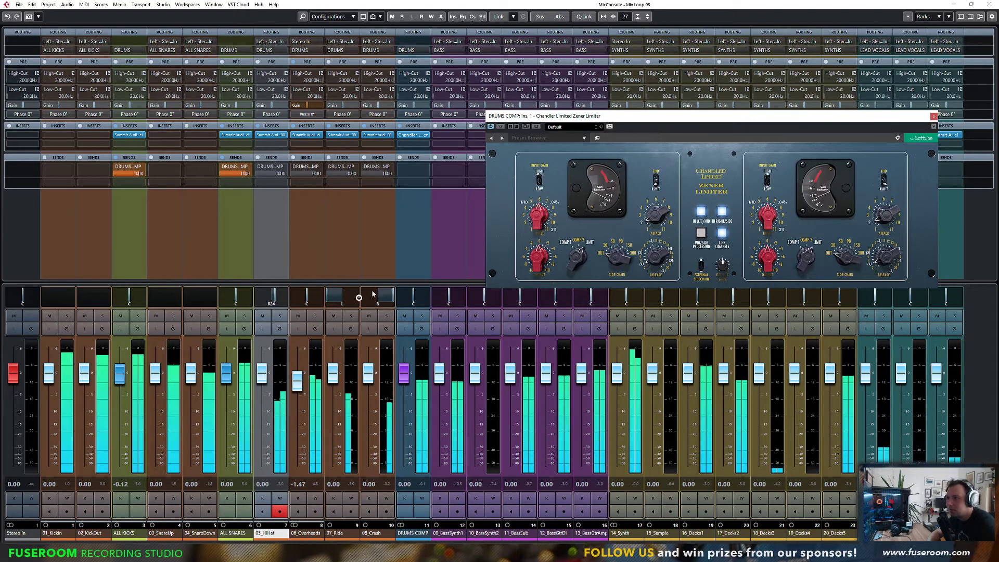
{"action": "left_click", "coordinate": [422, 316]}
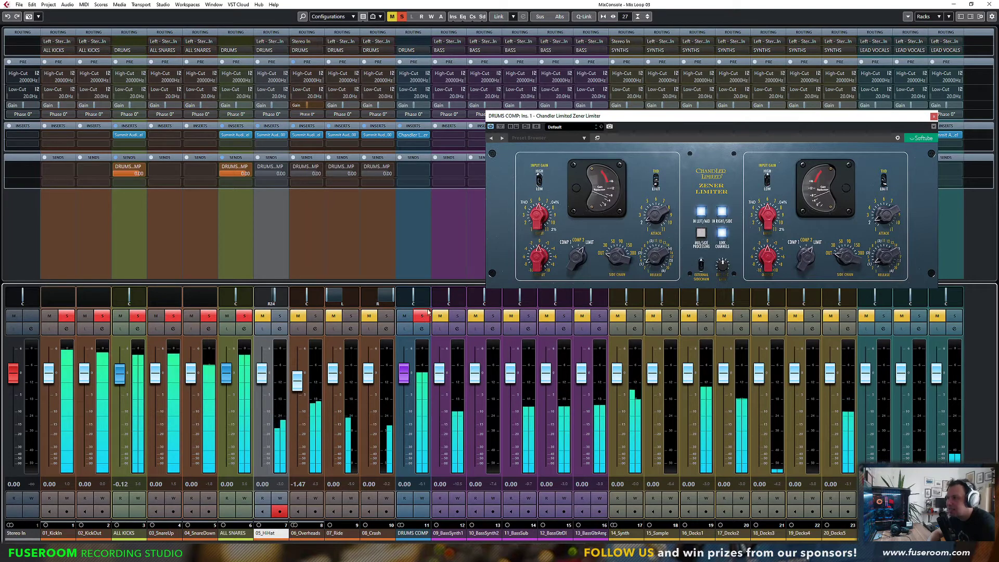
{"action": "left_click", "coordinate": [701, 212]}
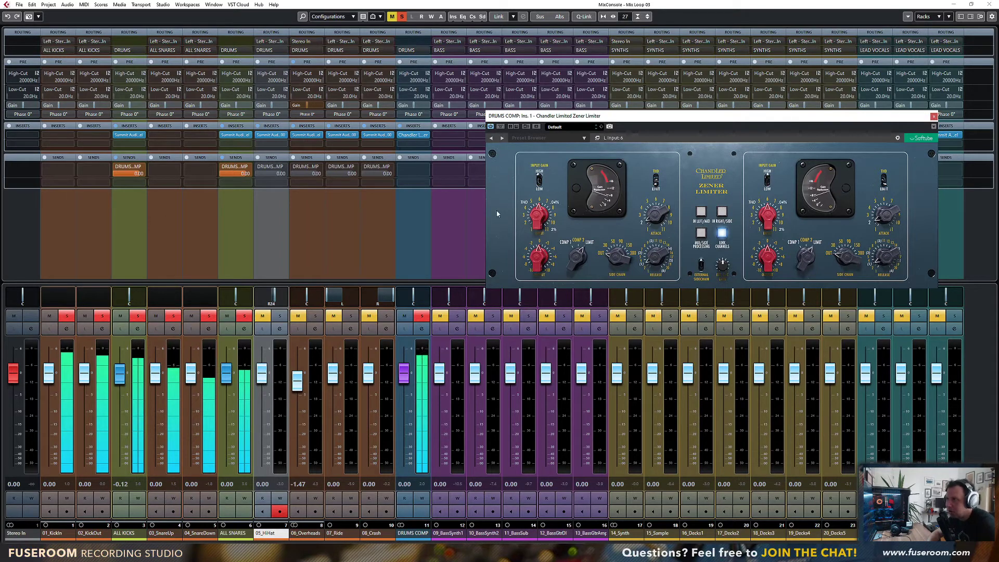
{"action": "left_click", "coordinate": [701, 212]}
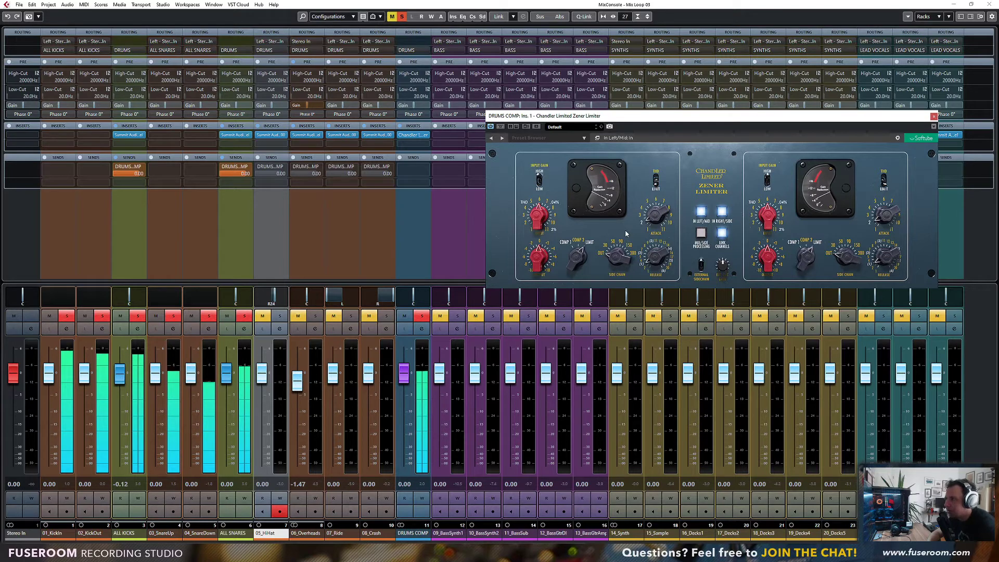
Step: Try the Low input gain, return it to High, and readjust the Zener Limiter's input and output levels
{"action": "left_click", "coordinate": [539, 184]}
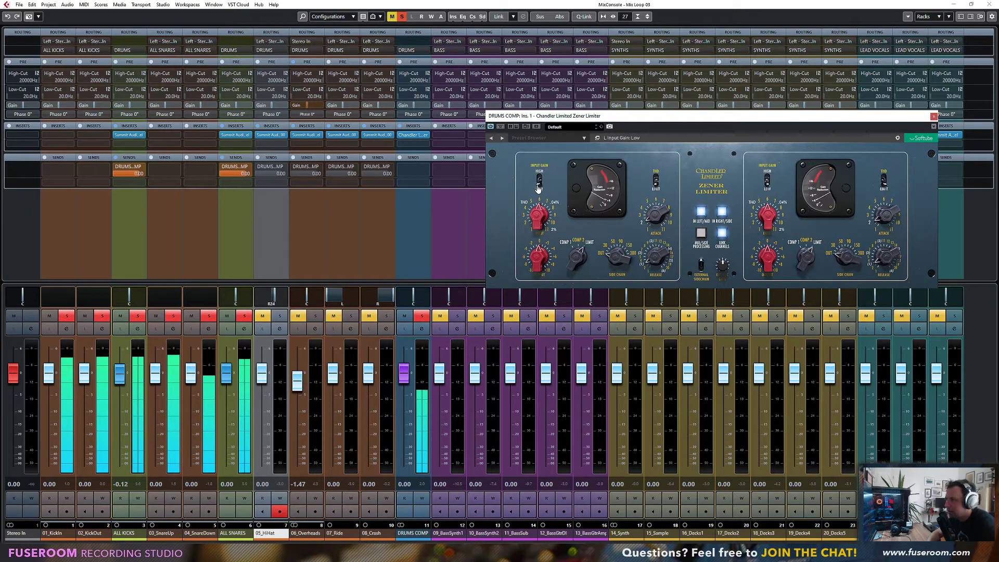
{"action": "left_click", "coordinate": [539, 183]}
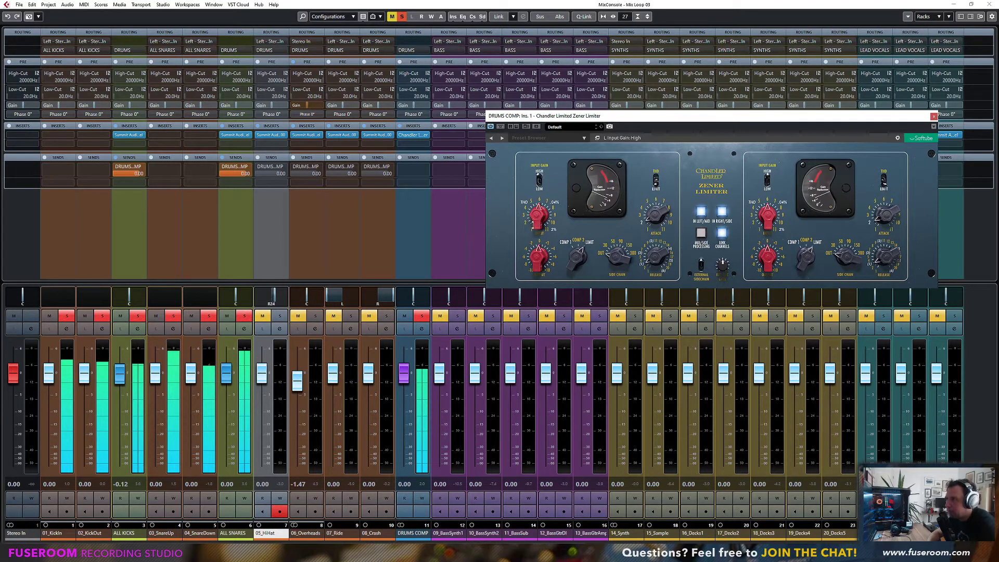
{"action": "mouse_move", "coordinate": [539, 218]}
{"action": "left_mouse_down"}
{"action": "mouse_move", "coordinate": [543, 204]}
{"action": "mouse_move", "coordinate": [540, 219]}
{"action": "left_mouse_up"}
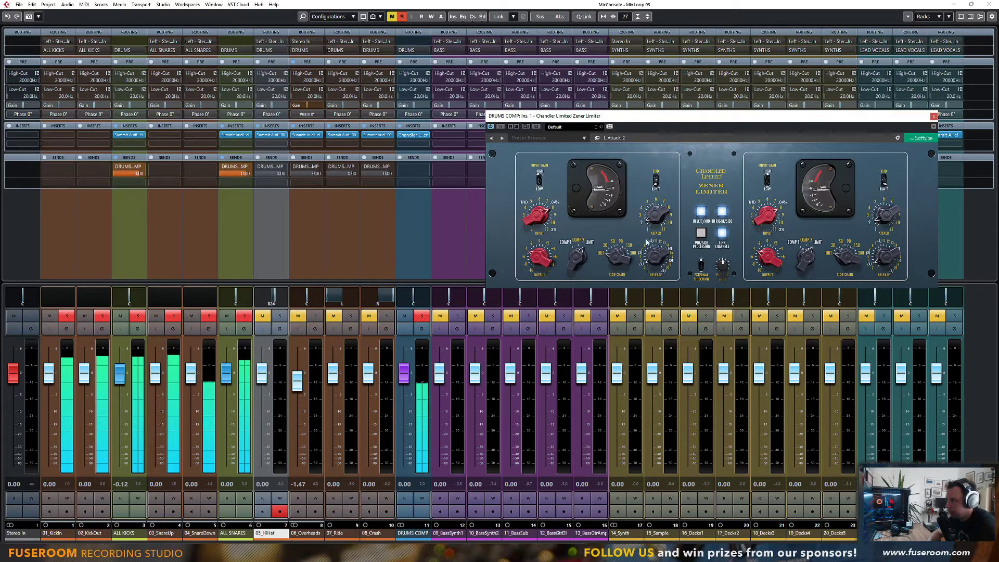
Step: Compare the limiter bypassed and engaged with the readjusted levels, and take DRUMS COMP out of solo
{"action": "left_click", "coordinate": [701, 212]}
{"action": "left_click", "coordinate": [701, 213]}
{"action": "left_click", "coordinate": [422, 316]}
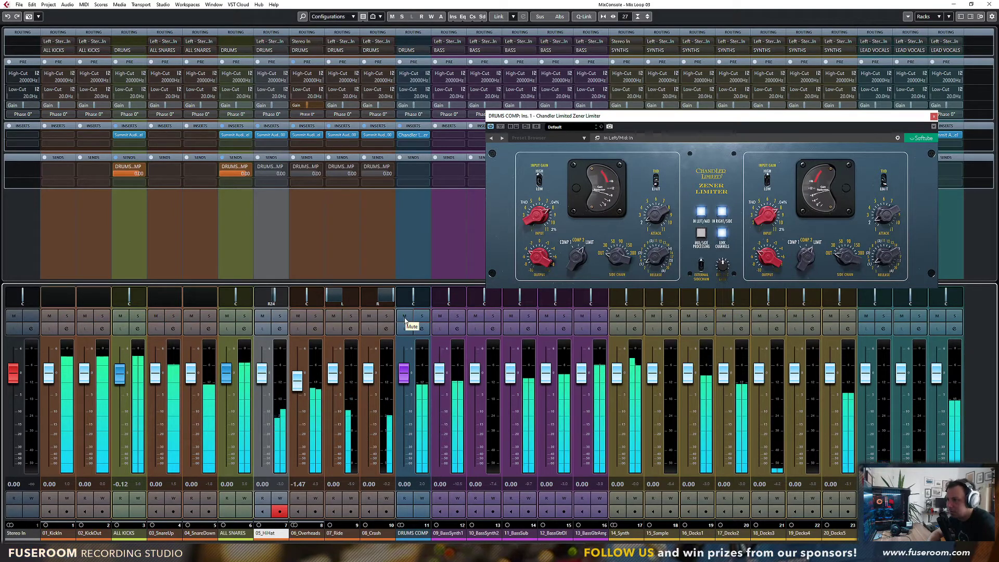
Step: Check the full mix with DRUMS COMP muted and unmuted, raise its fader to 1.88 and close the Zener Limiter window
{"action": "left_click", "coordinate": [405, 316]}
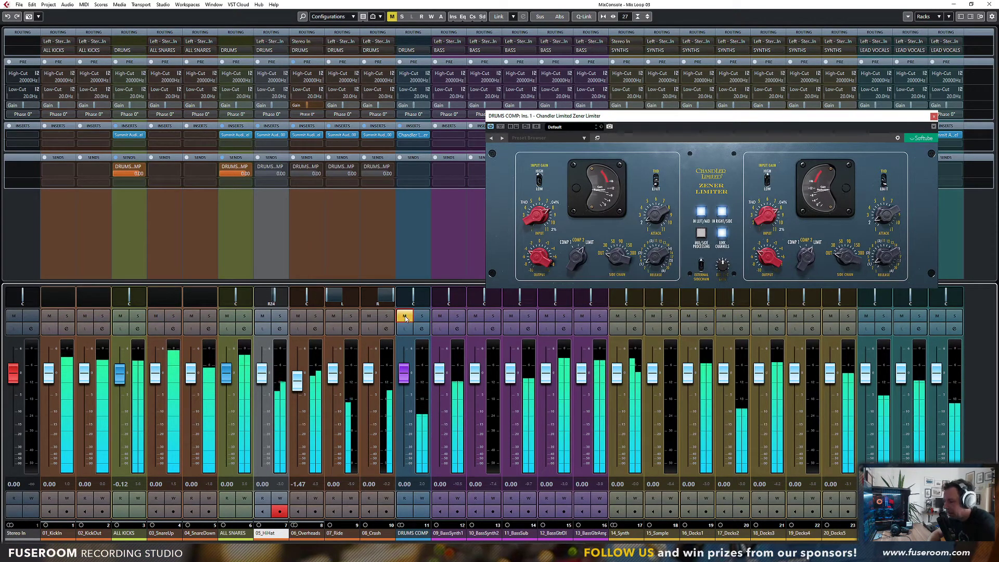
{"action": "left_click", "coordinate": [405, 316]}
{"action": "left_click_drag", "start_coordinate": [405, 380], "coordinate": [405, 374]}
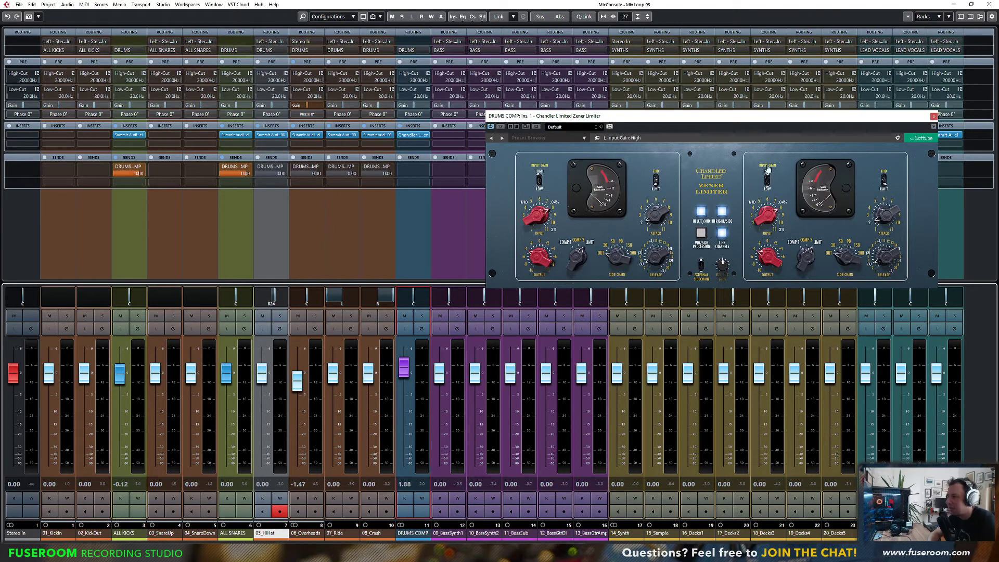
{"action": "left_click_drag", "start_coordinate": [766, 117], "coordinate": [749, 117]}
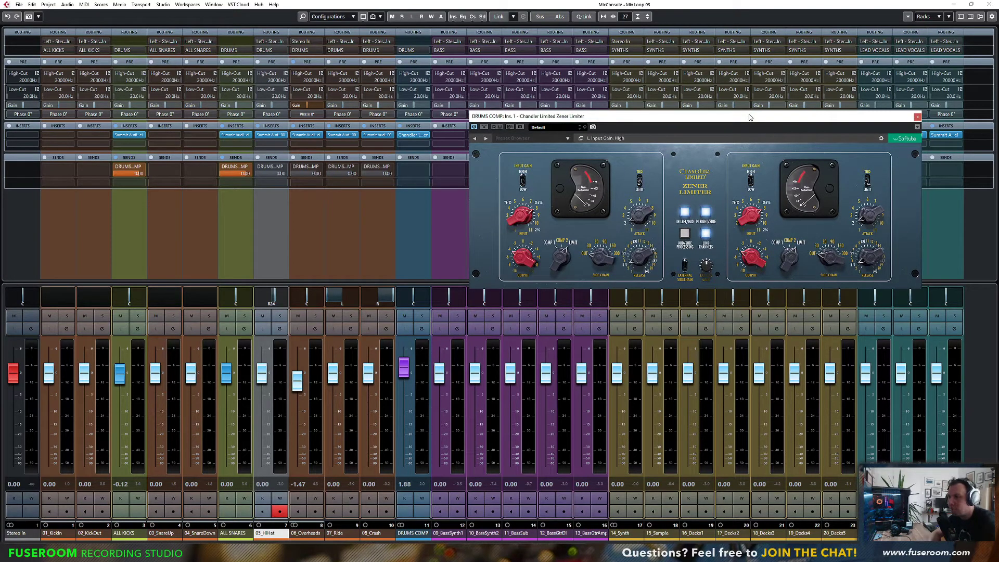
{"action": "left_click", "coordinate": [917, 116]}
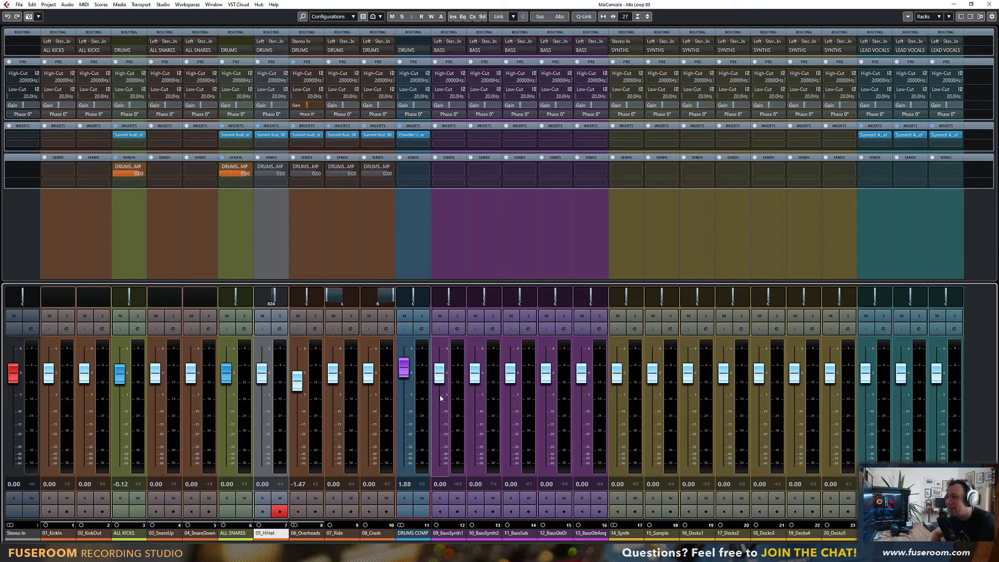
Step: Select the 09_BassSynth1 channel and play the mix with the bass channels in view
{"action": "left_click", "coordinate": [451, 534]}
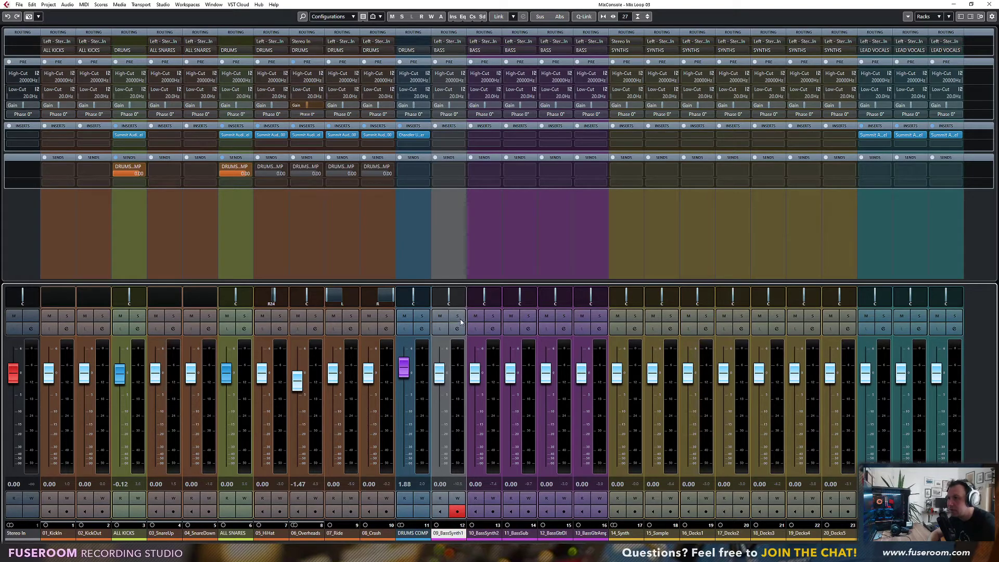
{"action": "key", "text": "space"}
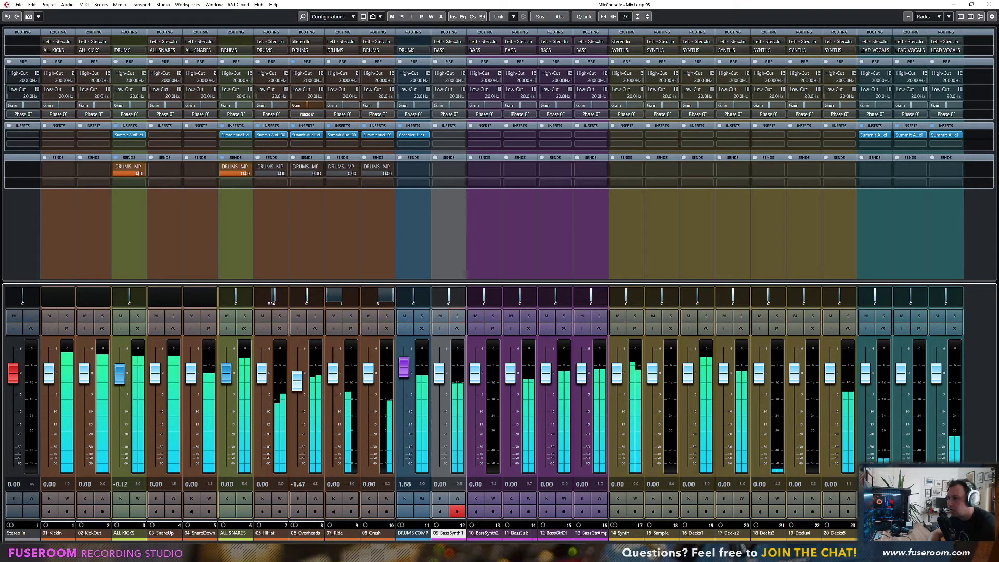
{"action": "scroll", "coordinate": [788, 488], "scroll_direction": "right", "scroll_amount": 10}
{"action": "scroll", "coordinate": [788, 487], "scroll_direction": "left", "scroll_amount": 9}
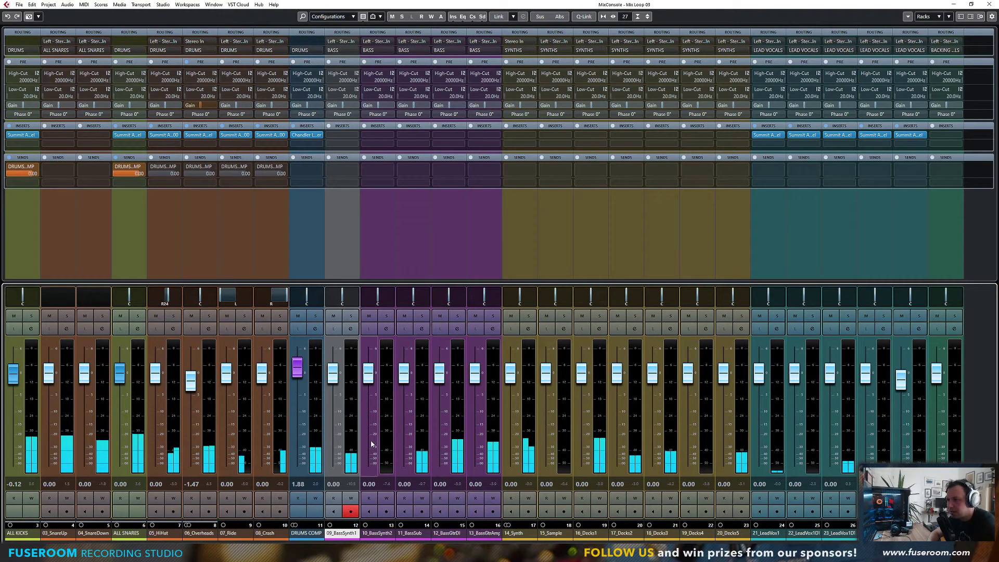
{"action": "scroll", "coordinate": [386, 421], "scroll_direction": "left", "scroll_amount": 1}
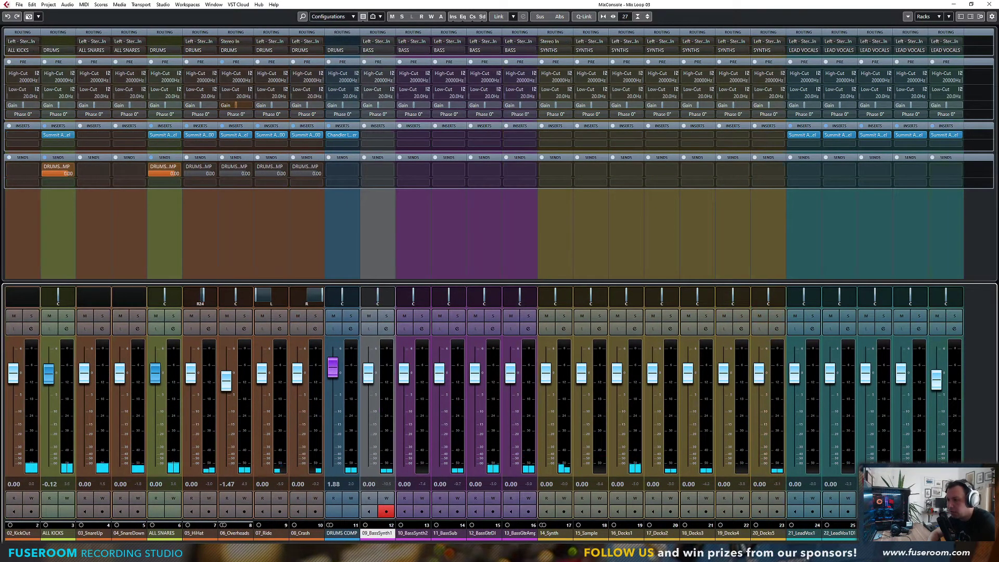
Step: Audition 10_BassSynth2, 11_BassSub, 12_BassGtrDI and 13_BassGtrAmp in solo, finishing with only 12_BassGtrDI soloed
{"action": "left_click", "coordinate": [422, 316]}
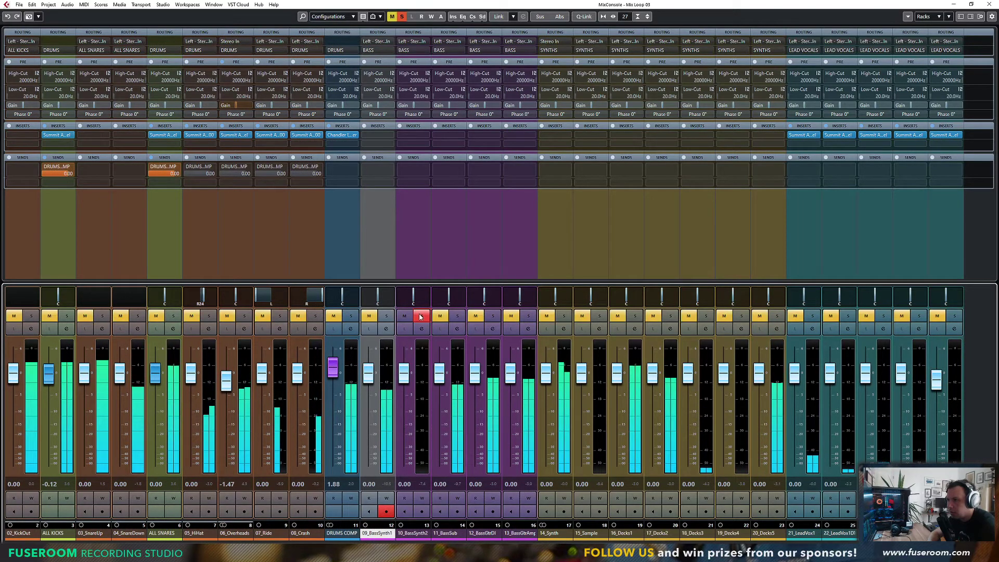
{"action": "left_click", "coordinate": [422, 316]}
{"action": "left_click", "coordinate": [457, 316]}
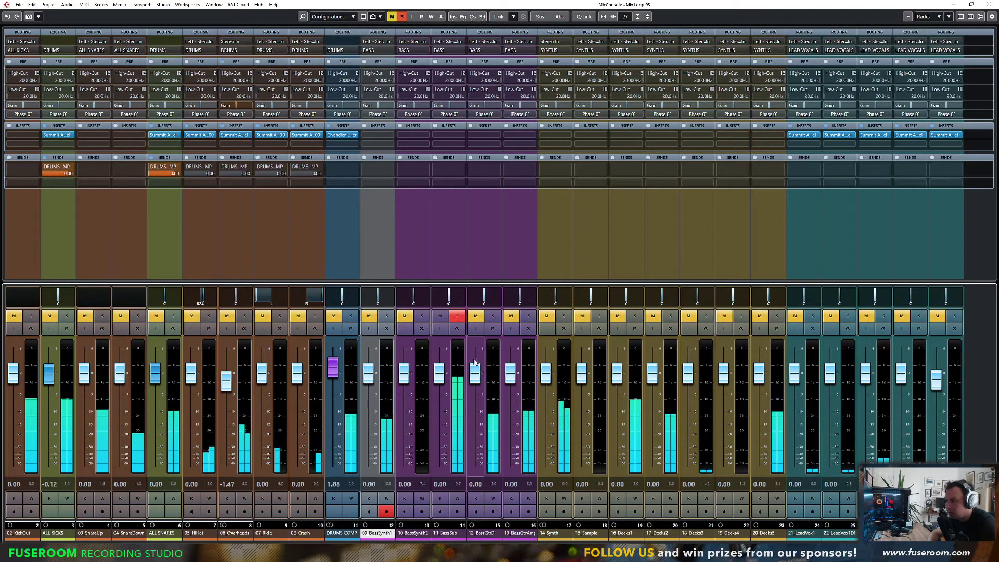
{"action": "left_click", "coordinate": [491, 316]}
{"action": "left_click", "coordinate": [459, 316]}
{"action": "left_click", "coordinate": [528, 316]}
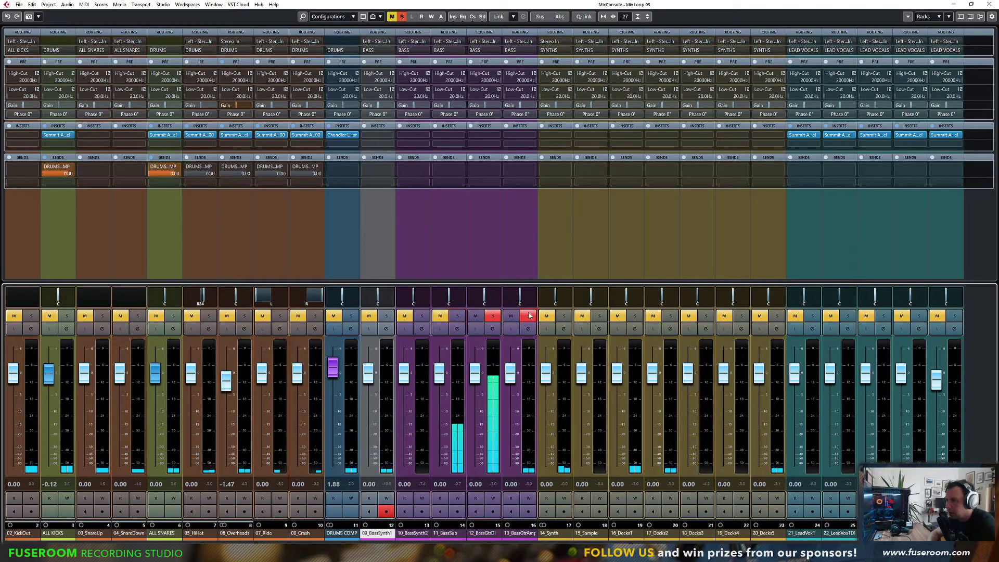
{"action": "left_click", "coordinate": [489, 317]}
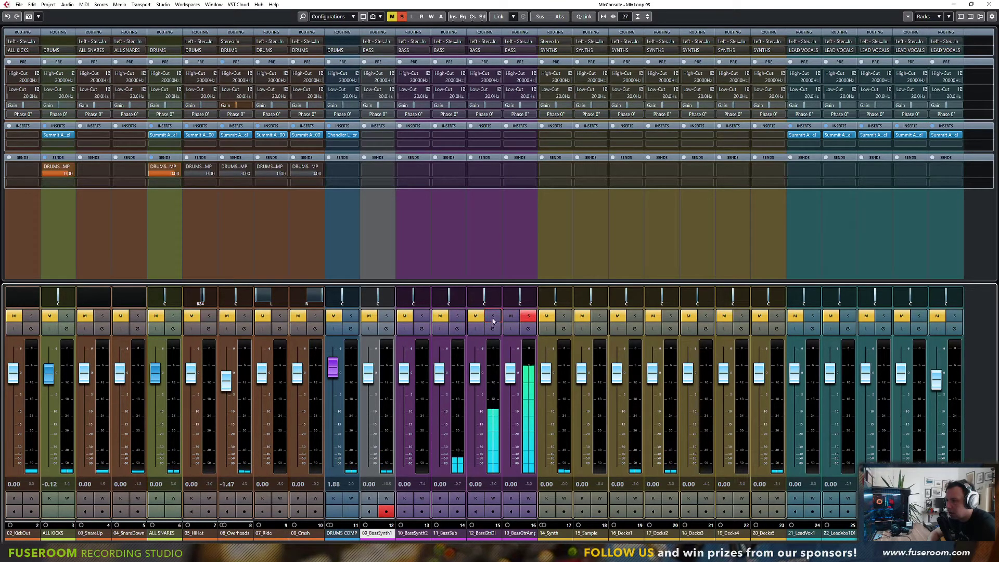
{"action": "left_click", "coordinate": [491, 316]}
{"action": "left_click", "coordinate": [526, 315]}
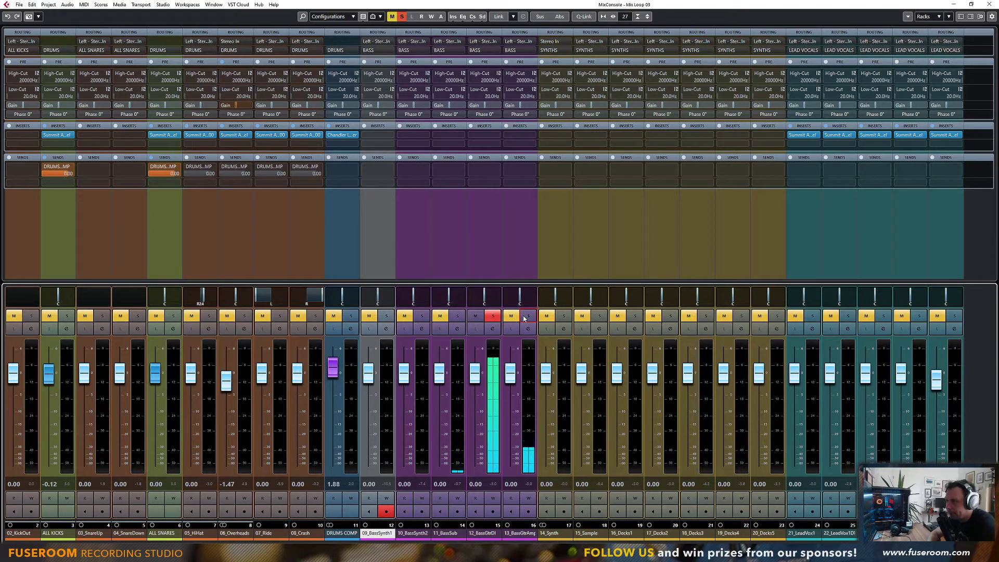
Step: Audition 13_BassGtrAmp alone, clear the solos, pull its fader all the way down to -oo and select the channel
{"action": "left_click", "coordinate": [527, 316]}
{"action": "left_click", "coordinate": [492, 316]}
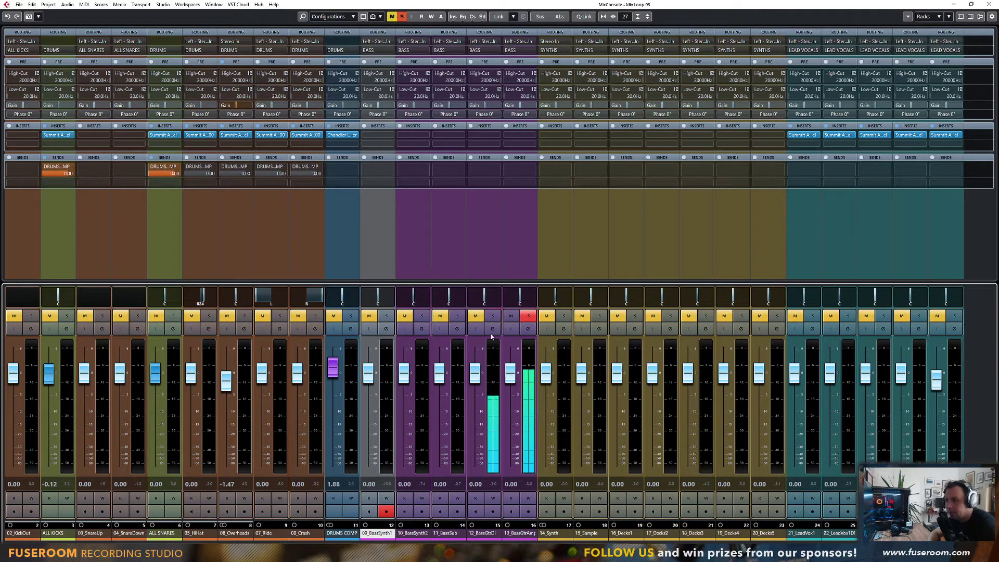
{"action": "left_click", "coordinate": [528, 316]}
{"action": "left_click_drag", "start_coordinate": [510, 371], "coordinate": [511, 461]}
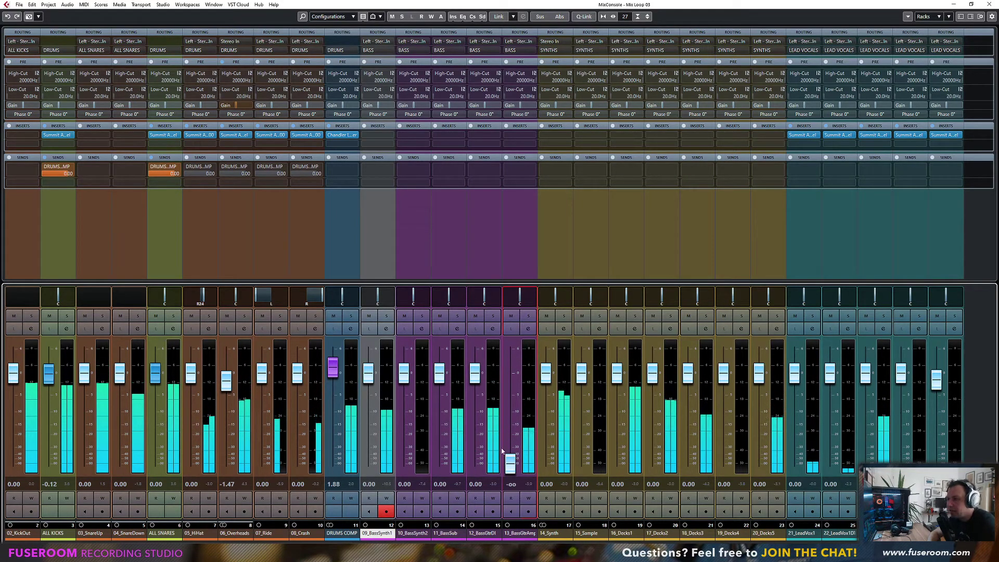
{"action": "left_click", "coordinate": [504, 534]}
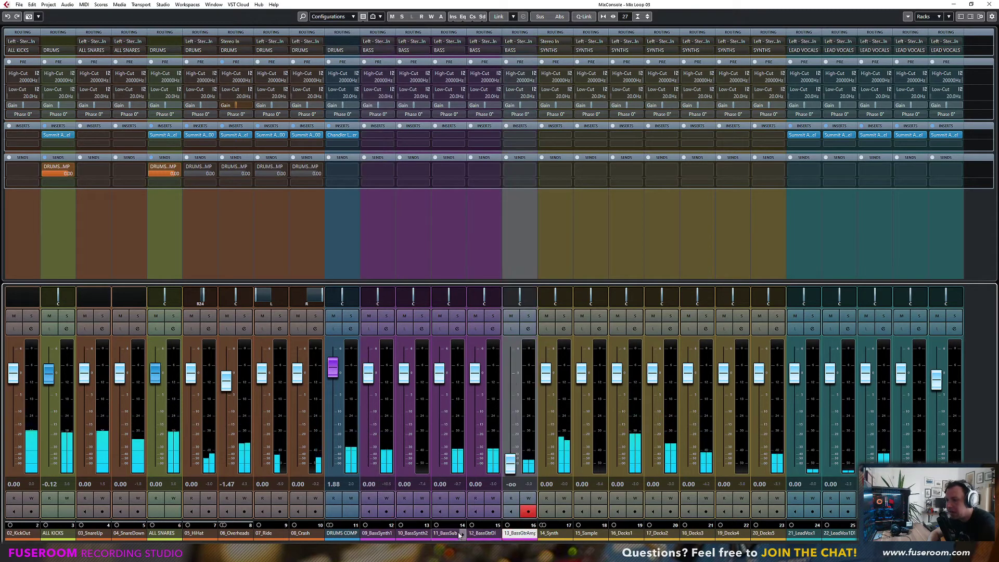
Step: Solo 12_BassGtrDI with 11_BassSub, comparing 11_BassSub with inverted and normal phase and with and without the DI
{"action": "left_click", "coordinate": [492, 316]}
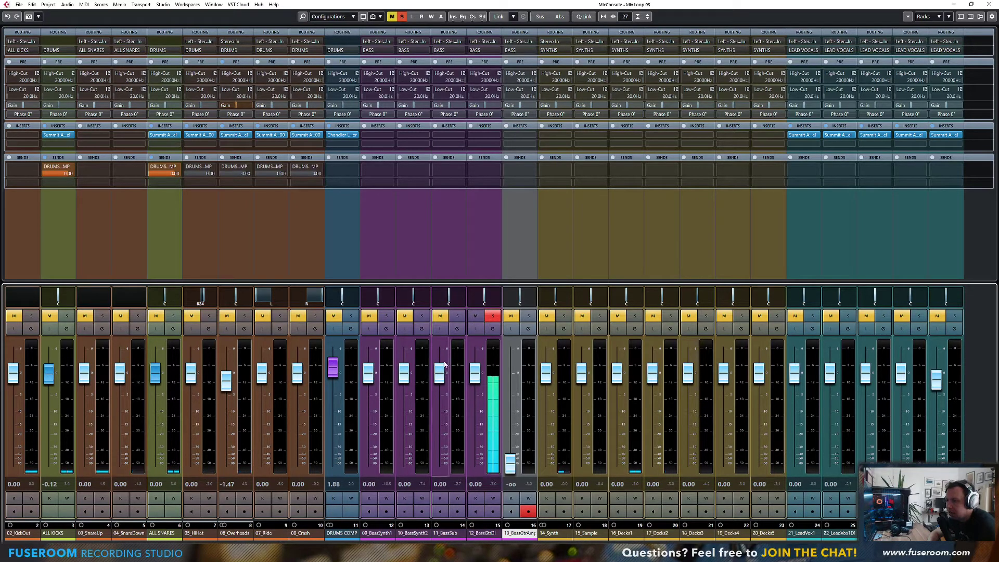
{"action": "left_click", "coordinate": [456, 316]}
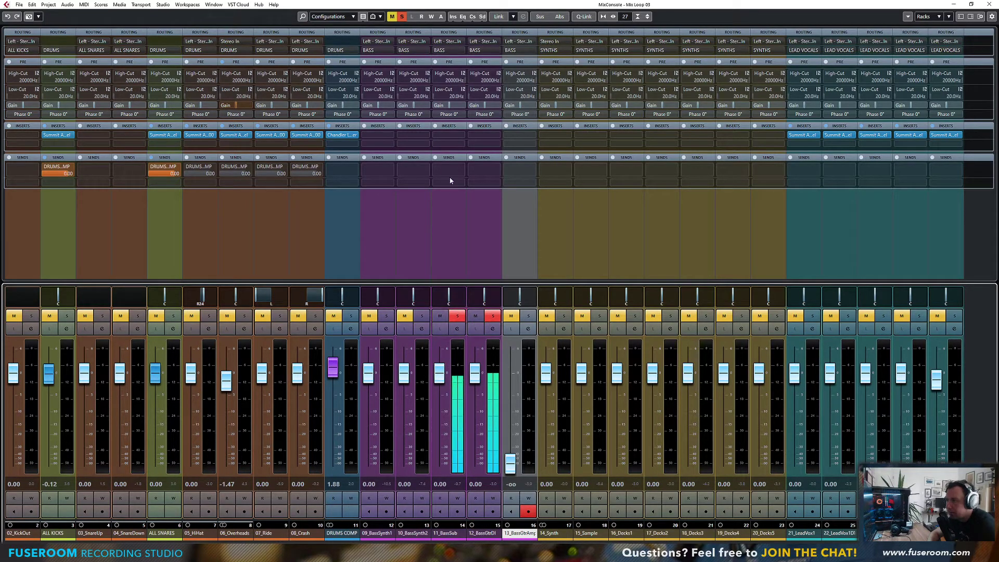
{"action": "left_click", "coordinate": [450, 115]}
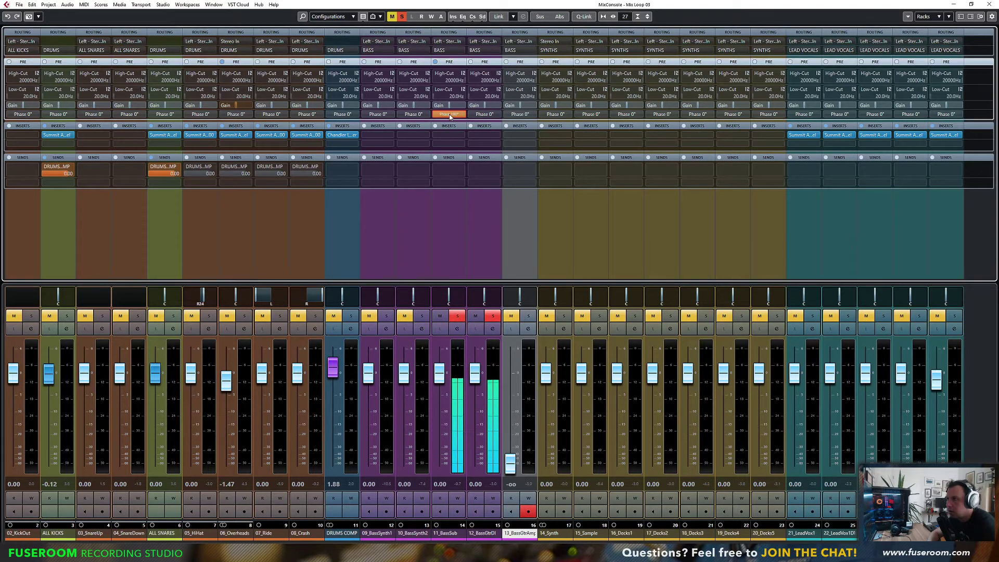
{"action": "left_click", "coordinate": [451, 115]}
{"action": "left_click", "coordinate": [493, 316]}
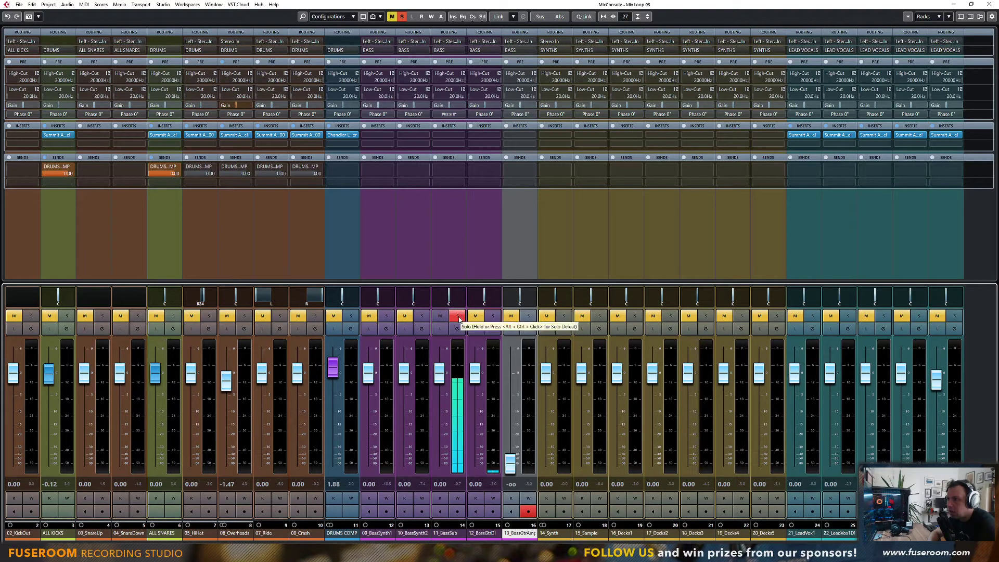
{"action": "left_click", "coordinate": [492, 318]}
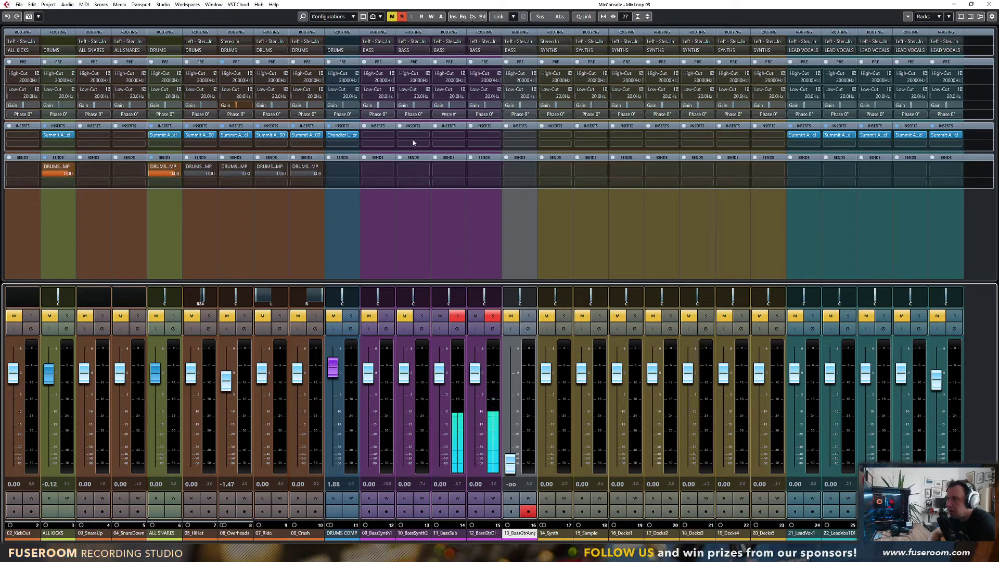
Step: Copy a Summit Audio EQF-100 onto 13_BassGtrAmp, set its low band type to Bell and its high mid frequency to 2.2 kHz
{"action": "left_click_drag", "start_coordinate": [271, 135], "coordinate": [516, 145]}
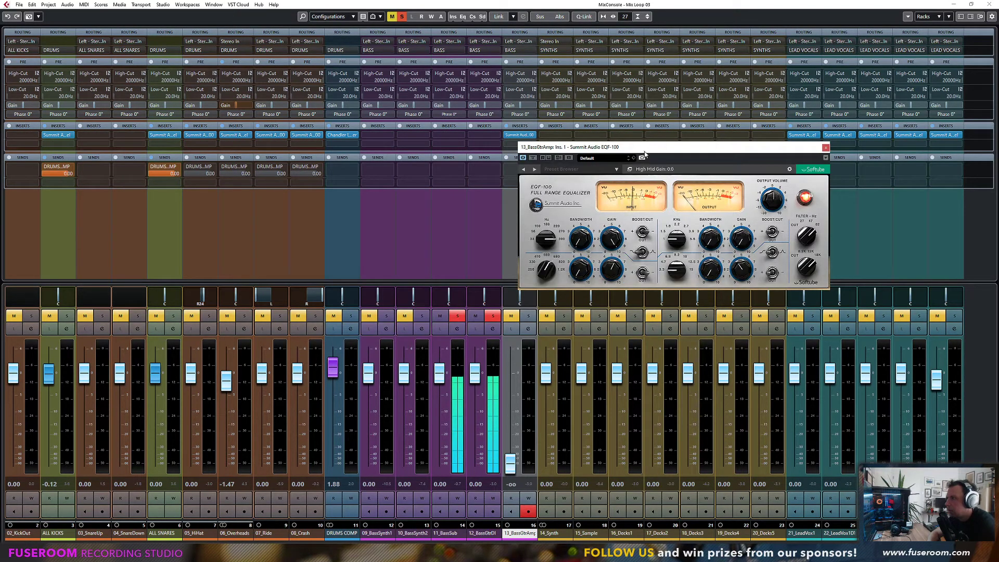
{"action": "left_click_drag", "start_coordinate": [653, 147], "coordinate": [732, 155]}
{"action": "left_click", "coordinate": [721, 260]}
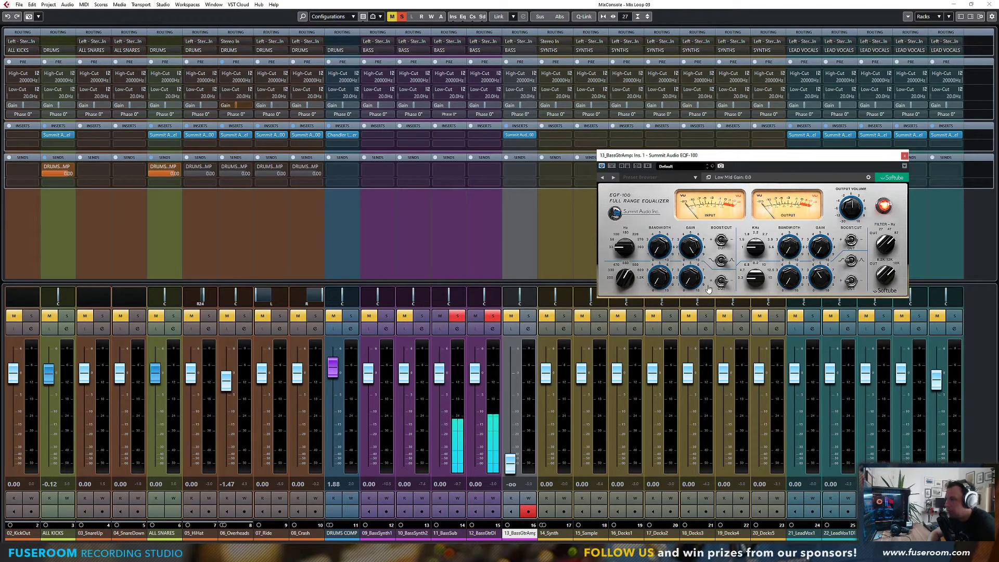
{"action": "left_click", "coordinate": [720, 261]}
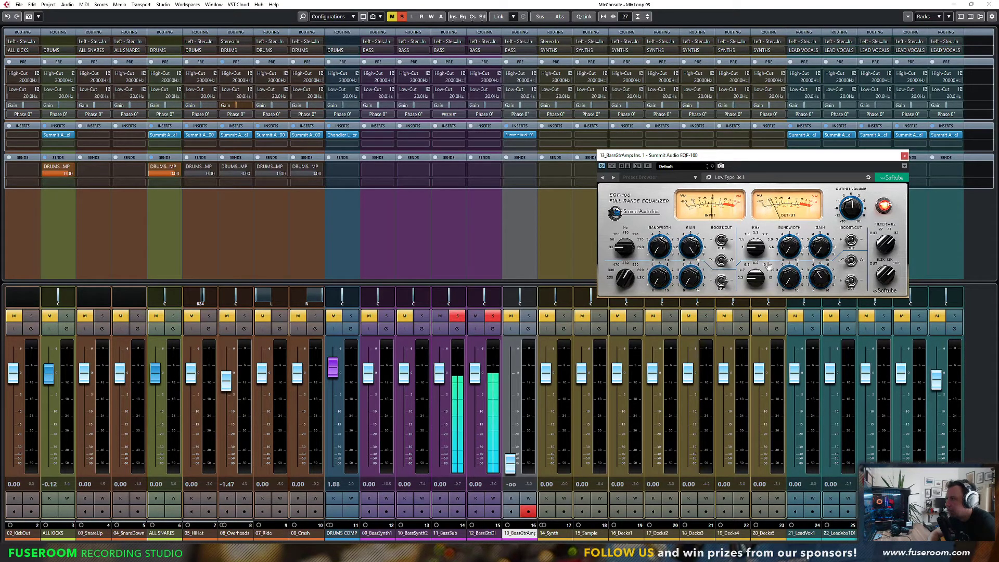
{"action": "left_click", "coordinate": [728, 265]}
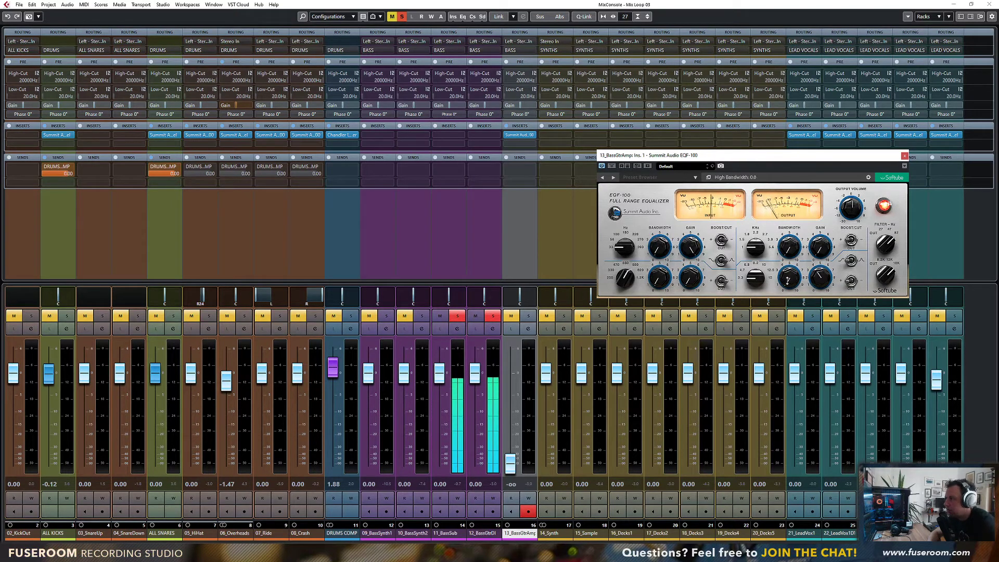
{"action": "left_click_drag", "start_coordinate": [756, 253], "coordinate": [754, 221]}
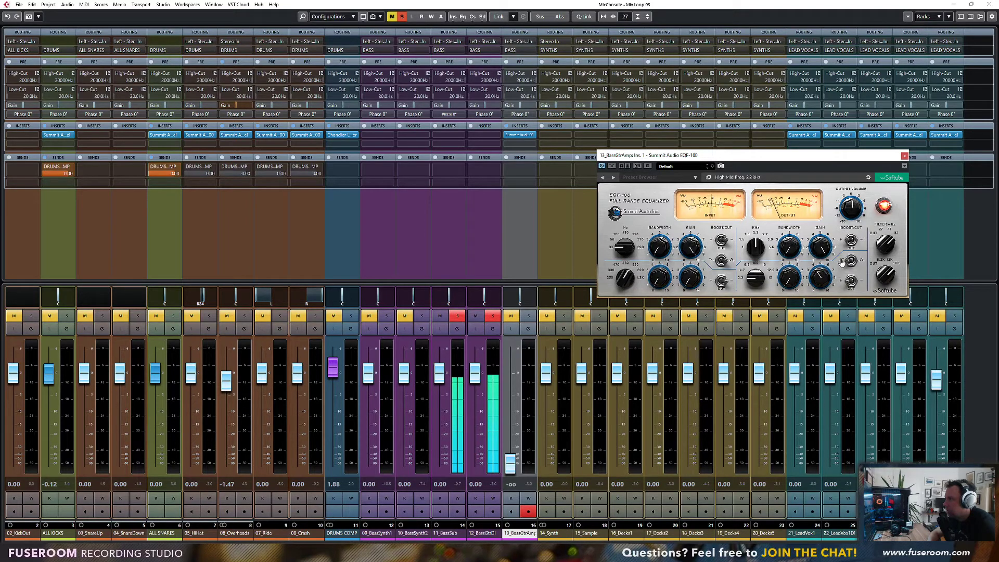
{"action": "mouse_move", "coordinate": [759, 246]}
{"action": "left_mouse_down"}
{"action": "mouse_move", "coordinate": [755, 229]}
{"action": "mouse_move", "coordinate": [754, 249]}
{"action": "left_mouse_up"}
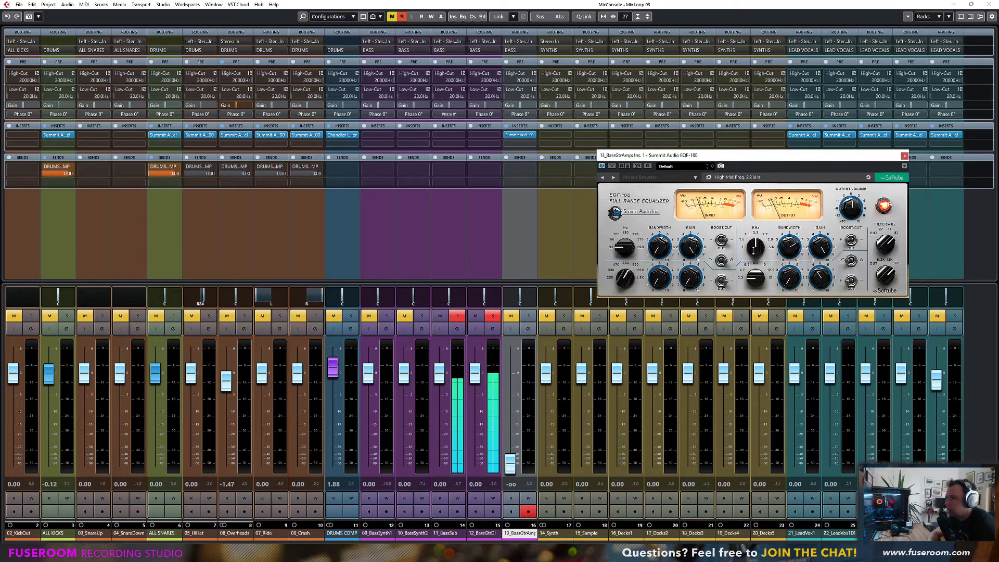
Step: Transfer the EQF-100 from 13_BassGtrAmp to 12_BassGtrDI, leaving the amp channel's insert empty, and open the equalizer on the DI channel
{"action": "left_click_drag", "start_coordinate": [519, 135], "coordinate": [488, 136]}
{"action": "left_click", "coordinate": [532, 136]}
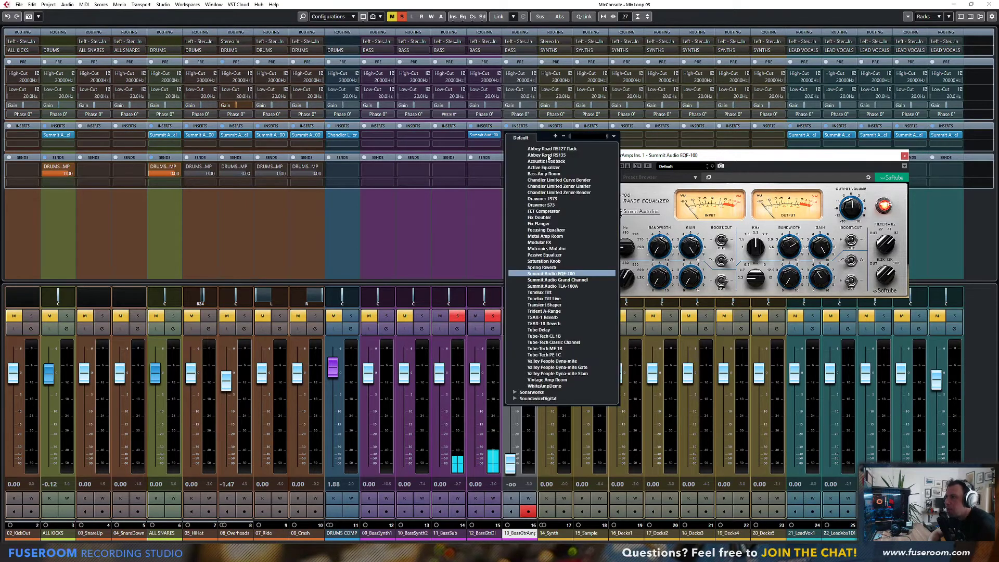
{"action": "left_click", "coordinate": [551, 273]}
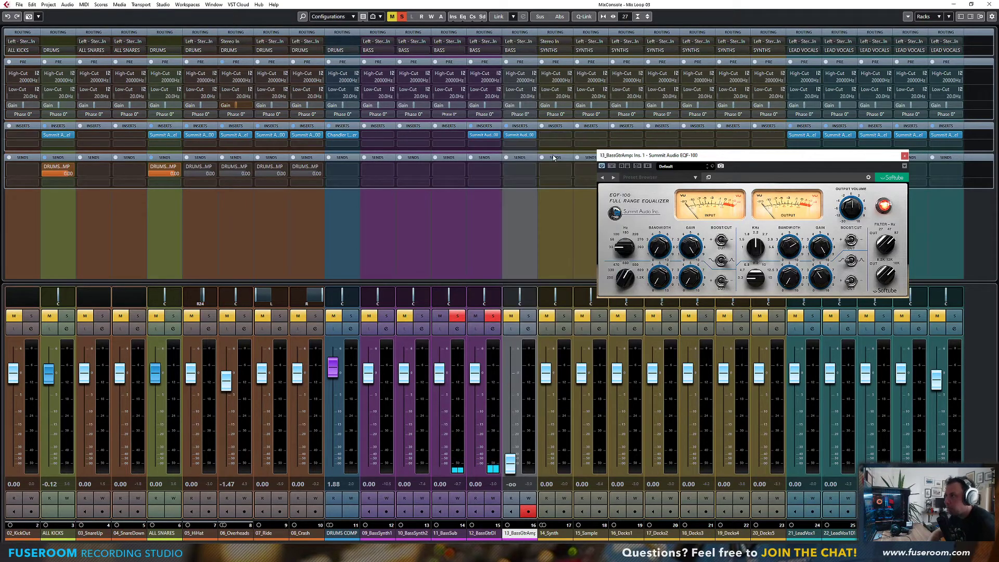
{"action": "left_click", "coordinate": [481, 135]}
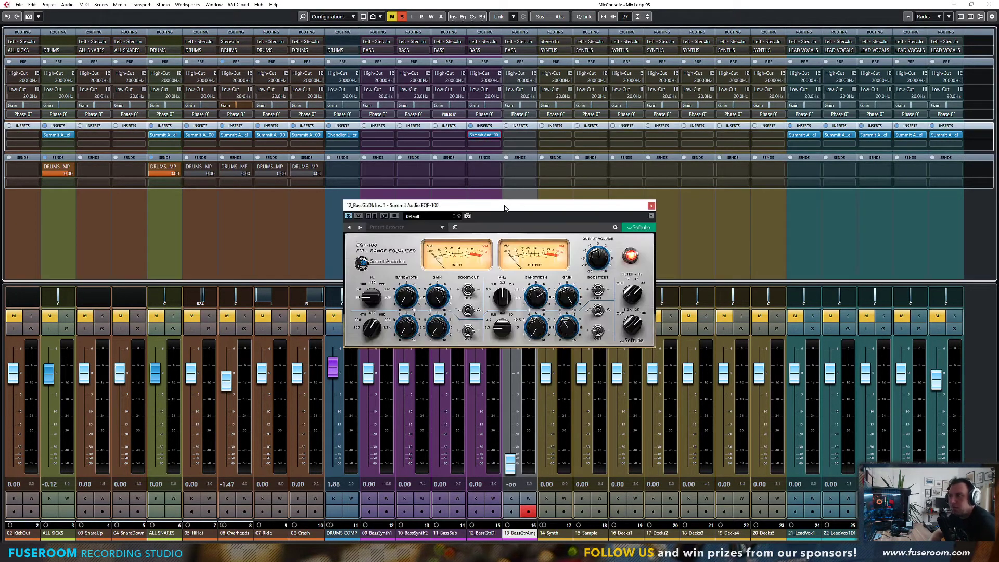
{"action": "left_click_drag", "start_coordinate": [504, 208], "coordinate": [721, 170]}
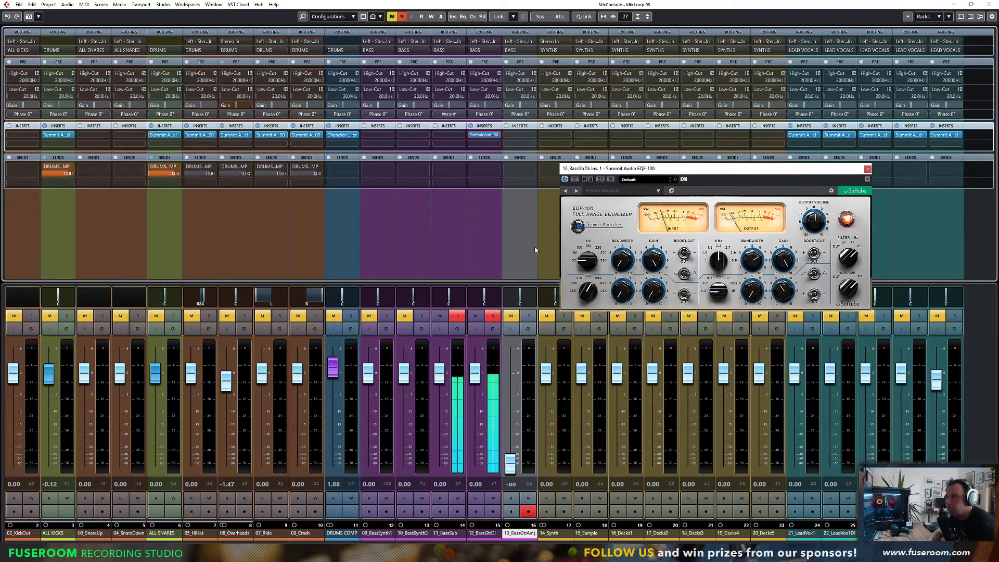
Step: Shape 12_BassGtrDI with the EQF-100, checking it against bypass, setting the high mid frequency to 1.5 kHz and adjusting the high band gain
{"action": "left_click_drag", "start_coordinate": [620, 171], "coordinate": [641, 172]}
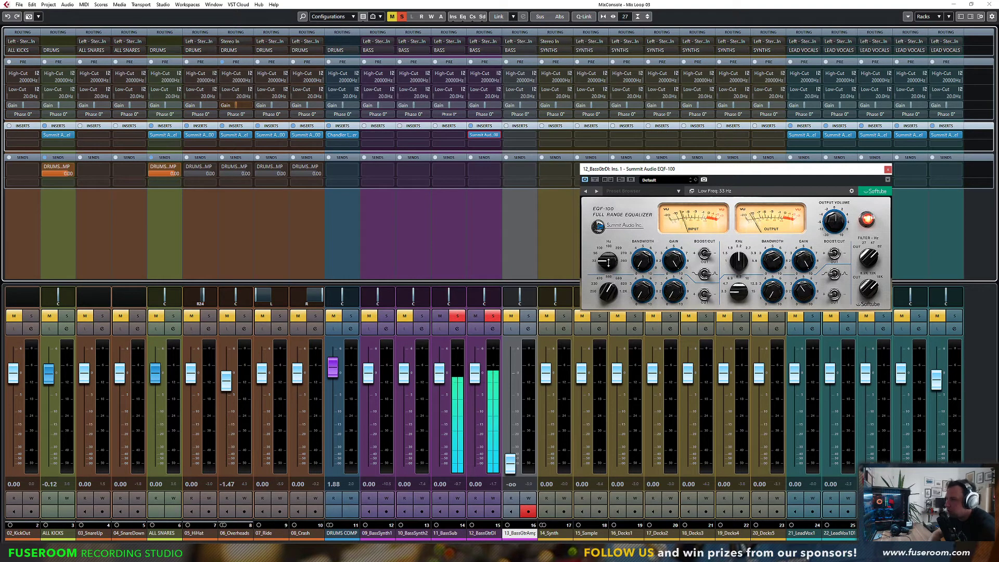
{"action": "left_click", "coordinate": [595, 179]}
{"action": "left_click", "coordinate": [594, 179]}
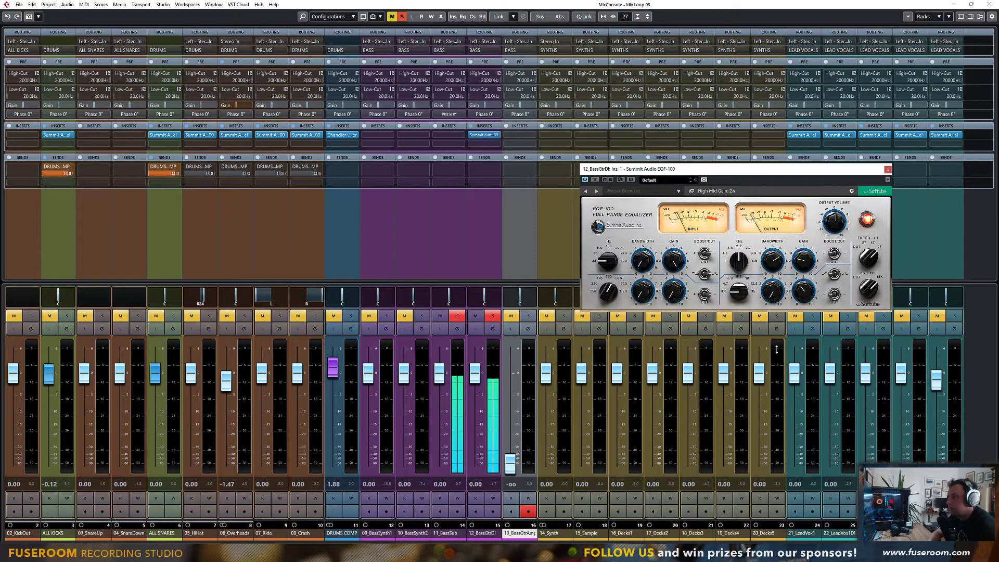
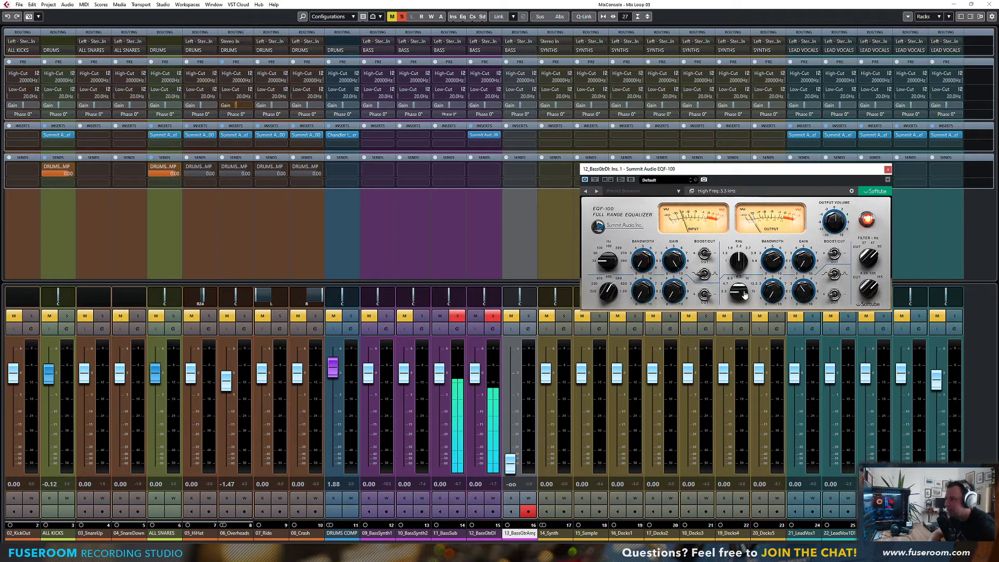
{"action": "left_click_drag", "start_coordinate": [808, 302], "coordinate": [803, 316]}
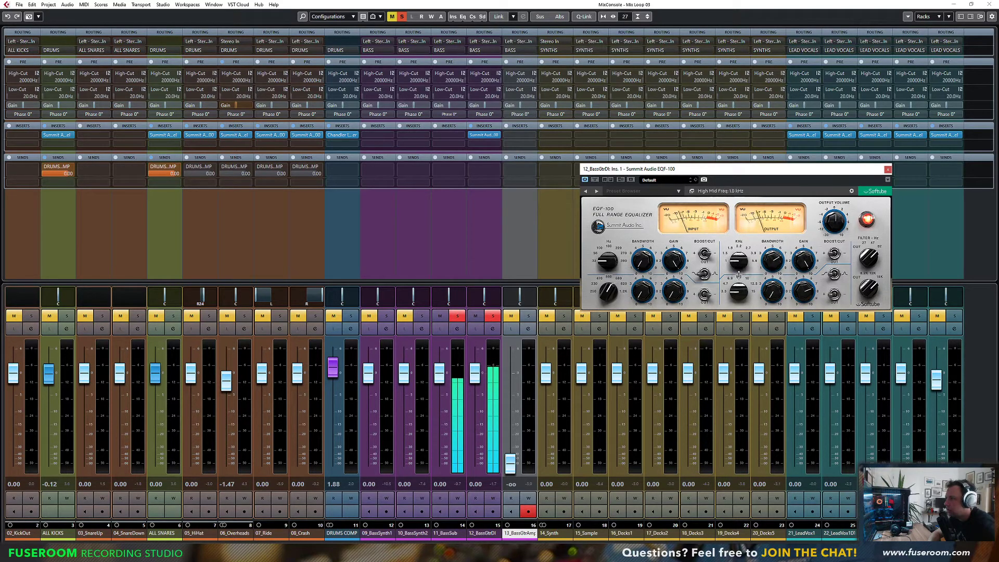
{"action": "left_click_drag", "start_coordinate": [739, 265], "coordinate": [745, 269]}
{"action": "left_click_drag", "start_coordinate": [792, 299], "coordinate": [792, 301]}
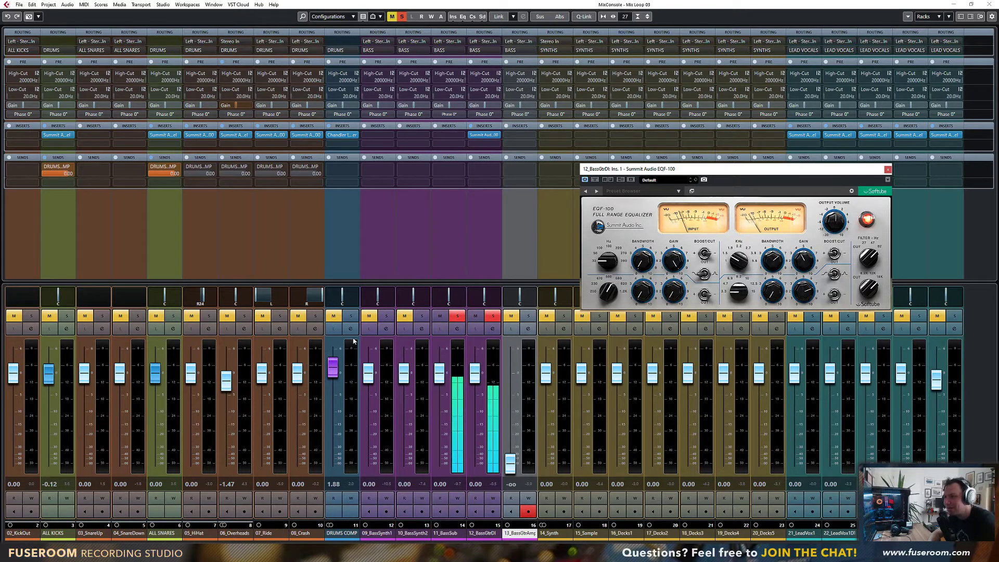
Step: Solo the DRUMS group together with the soloed bass to hear them against each other, and return to the bass channels
{"action": "left_click", "coordinate": [744, 544]}
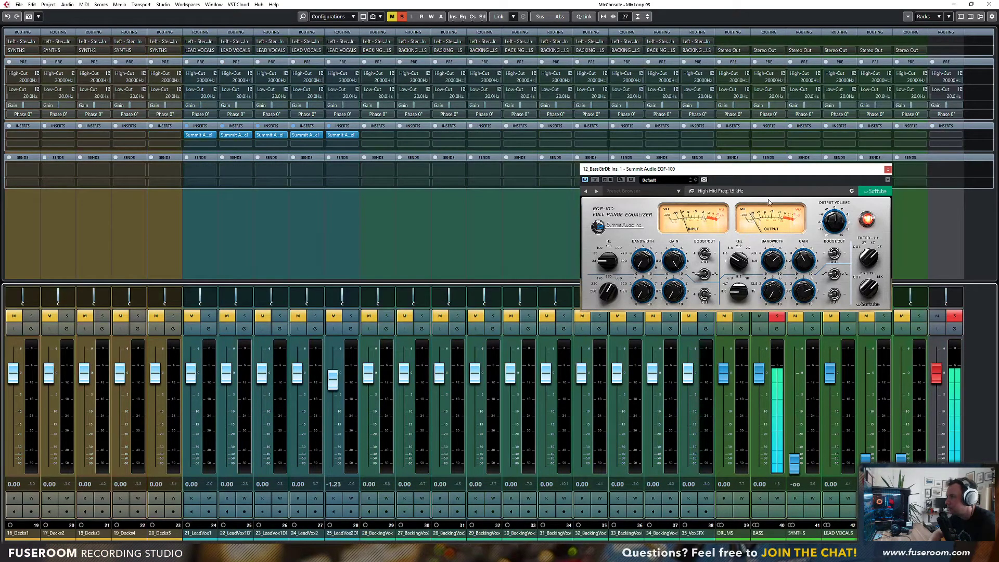
{"action": "left_click_drag", "start_coordinate": [770, 169], "coordinate": [745, 117]}
{"action": "left_click", "coordinate": [741, 316]}
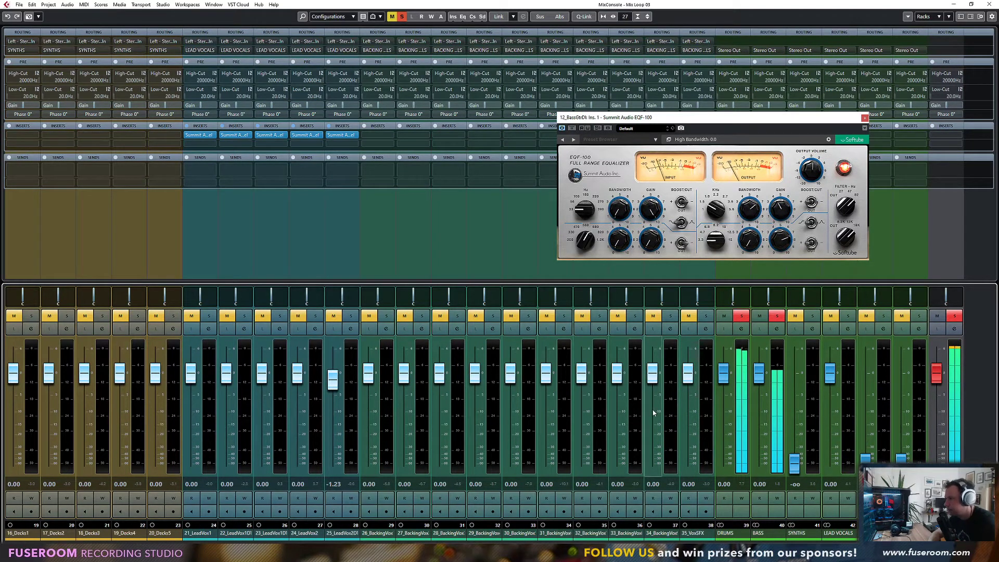
{"action": "left_click_drag", "start_coordinate": [403, 544], "coordinate": [105, 544]}
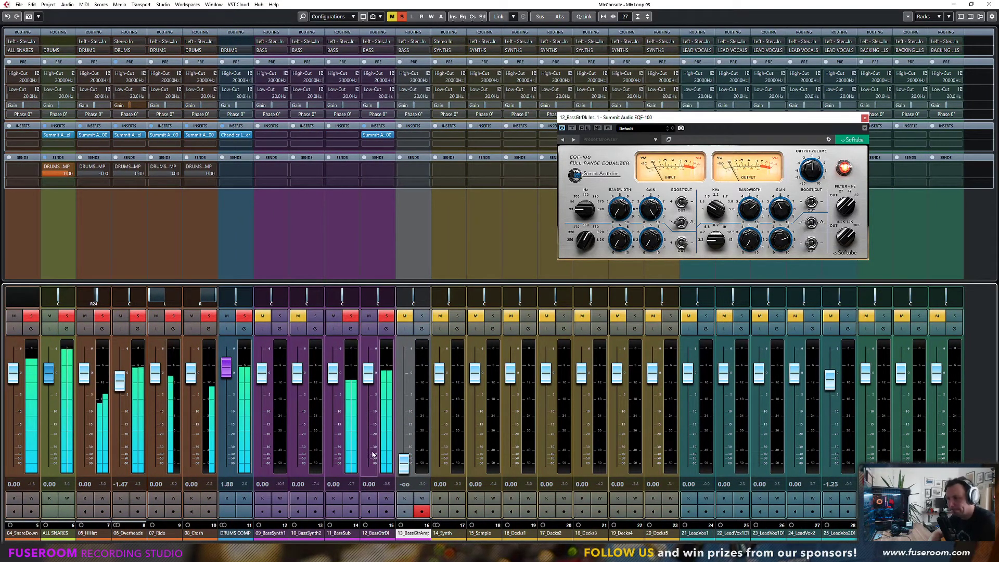
Step: Stop playback, switch to the Project window and select the 13_BassGtrAmp track
{"action": "left_click", "coordinate": [352, 535]}
{"action": "key", "text": "space"}
{"action": "key", "text": "F3"}
{"action": "left_click", "coordinate": [212, 321]}
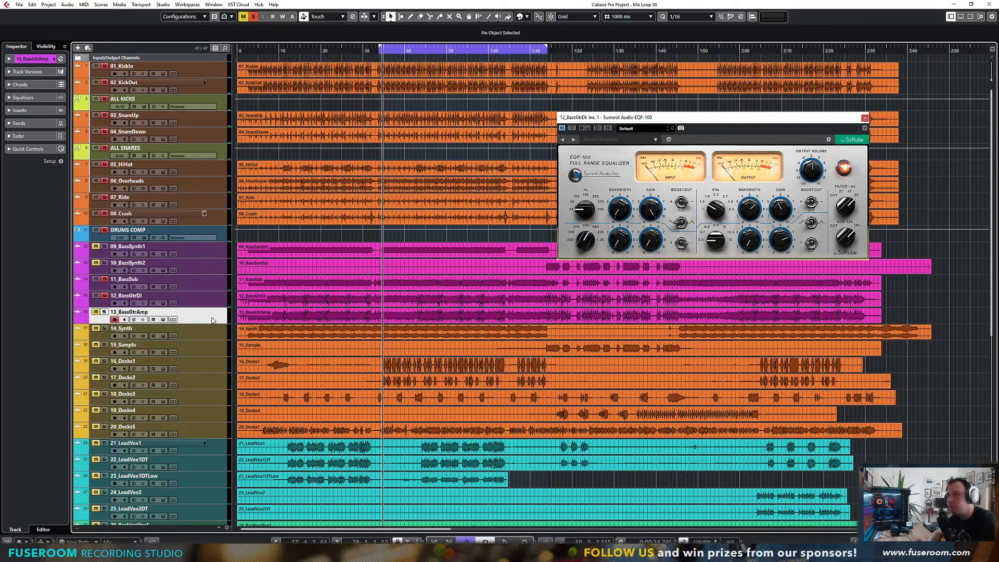
{"action": "right_click", "coordinate": [213, 321]}
{"action": "mouse_move", "coordinate": [251, 324]}
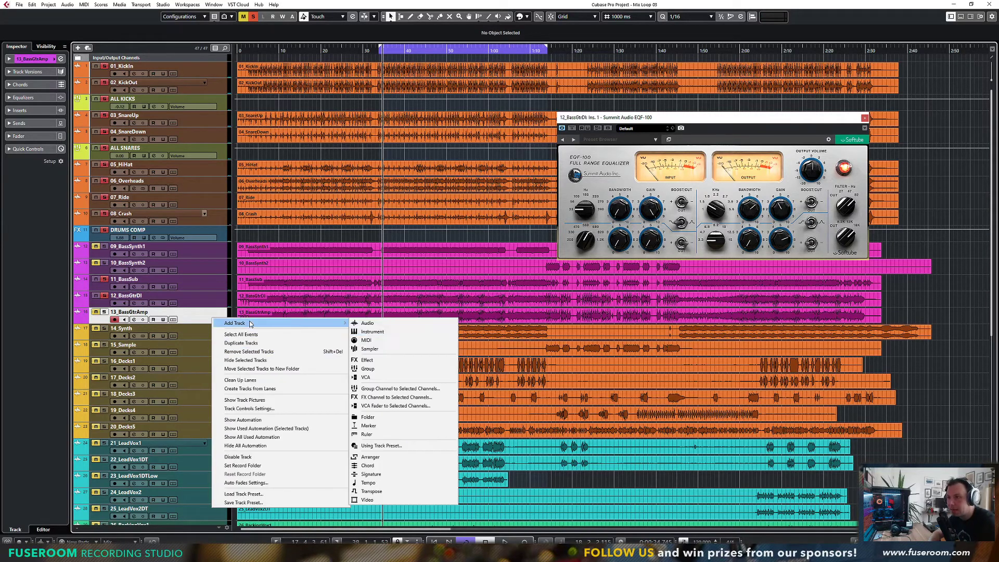
{"action": "left_click", "coordinate": [379, 361]}
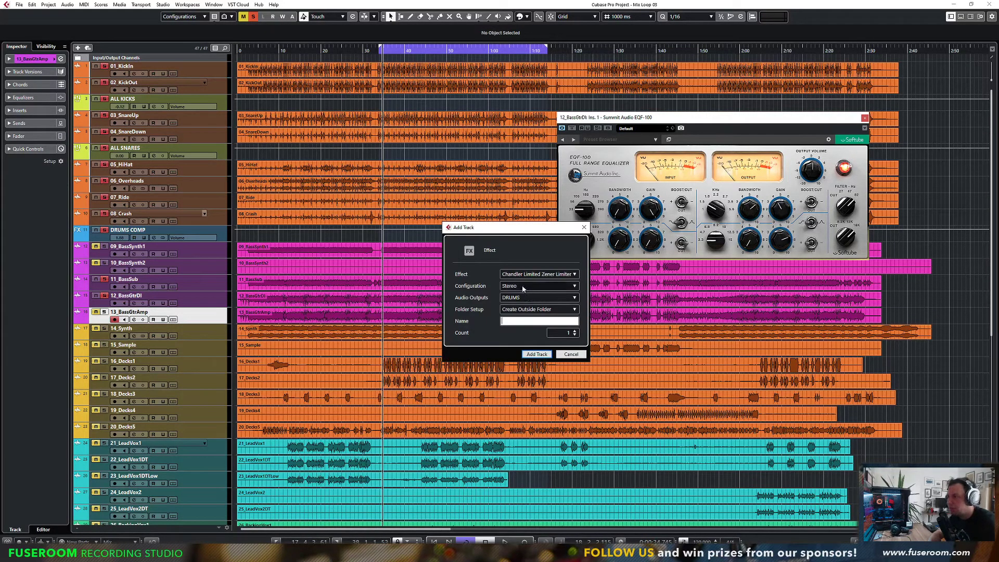
{"action": "left_click", "coordinate": [523, 287]}
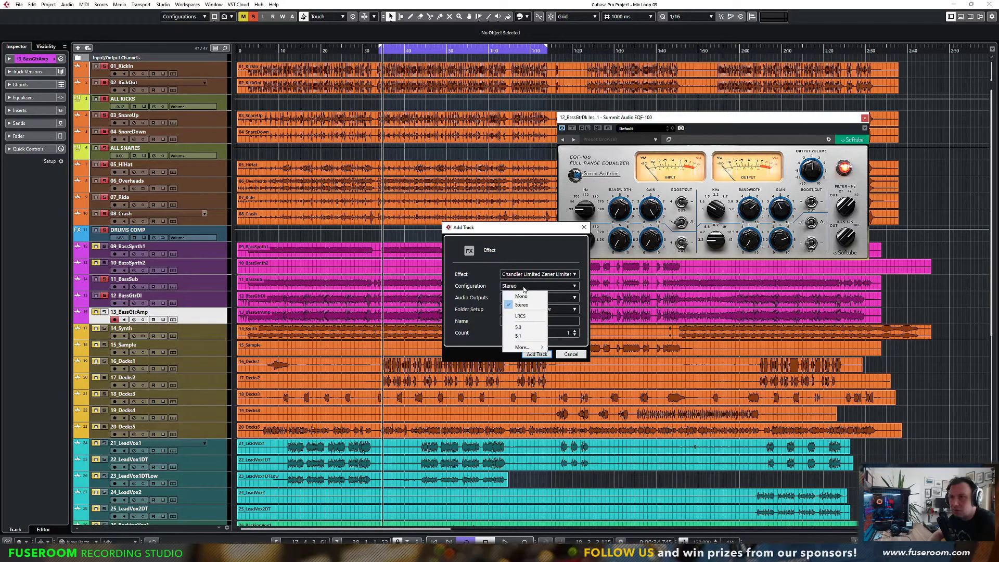
{"action": "left_click", "coordinate": [522, 286]}
{"action": "left_click", "coordinate": [521, 276]}
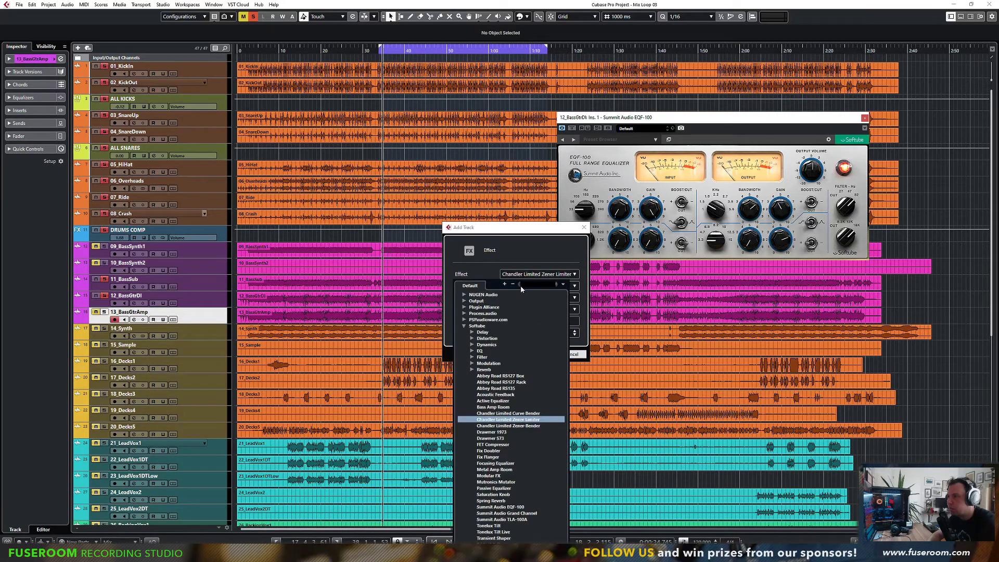
{"action": "left_click", "coordinate": [537, 354]}
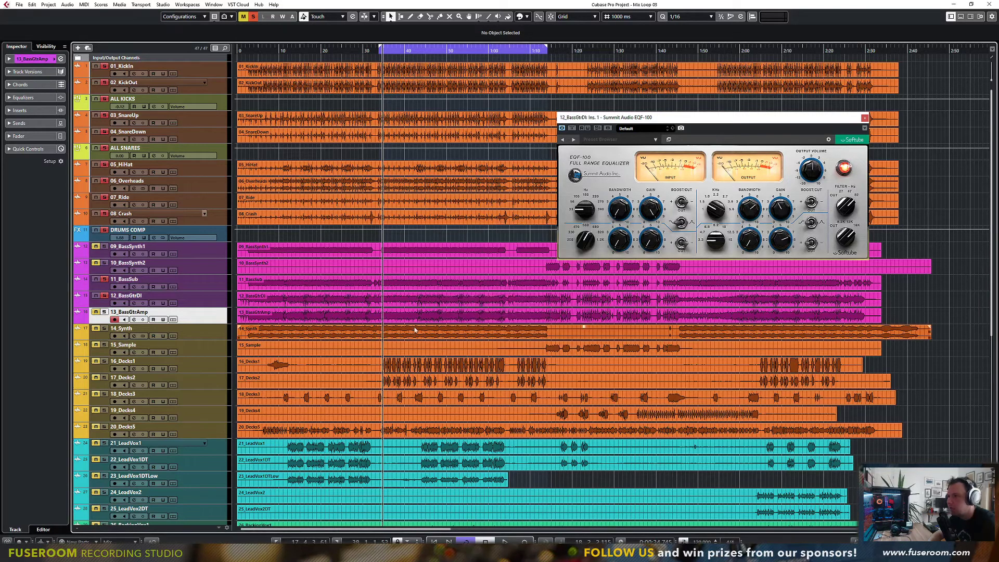
Step: Add a mono group track named BASS COMBO after 13_BassGtrAmp, outside any folder and routed to the BASS output
{"action": "right_click", "coordinate": [206, 319]}
{"action": "mouse_move", "coordinate": [219, 332]}
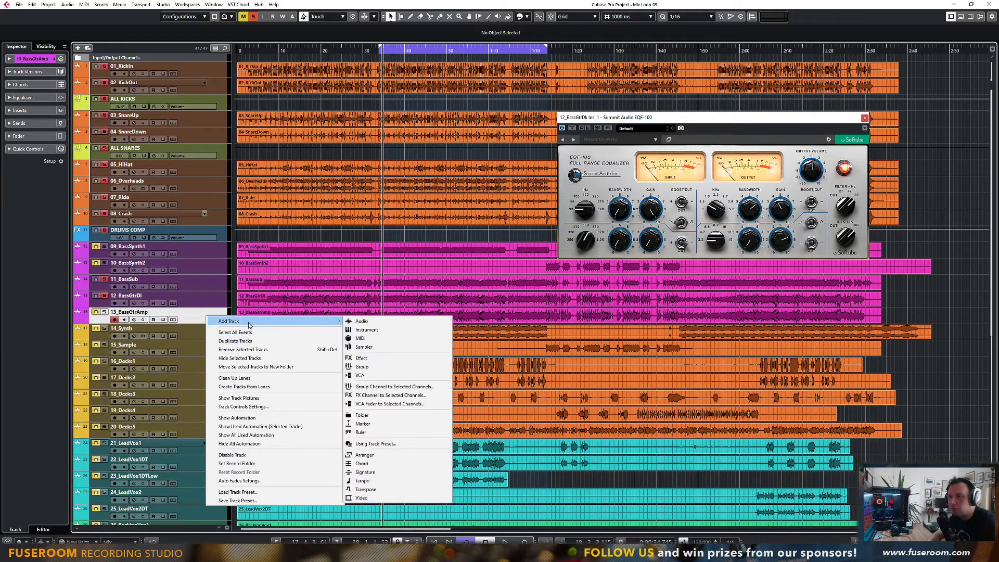
{"action": "left_click", "coordinate": [380, 361]}
{"action": "left_click", "coordinate": [539, 286]}
{"action": "left_click", "coordinate": [545, 357]}
{"action": "left_click", "coordinate": [522, 309]}
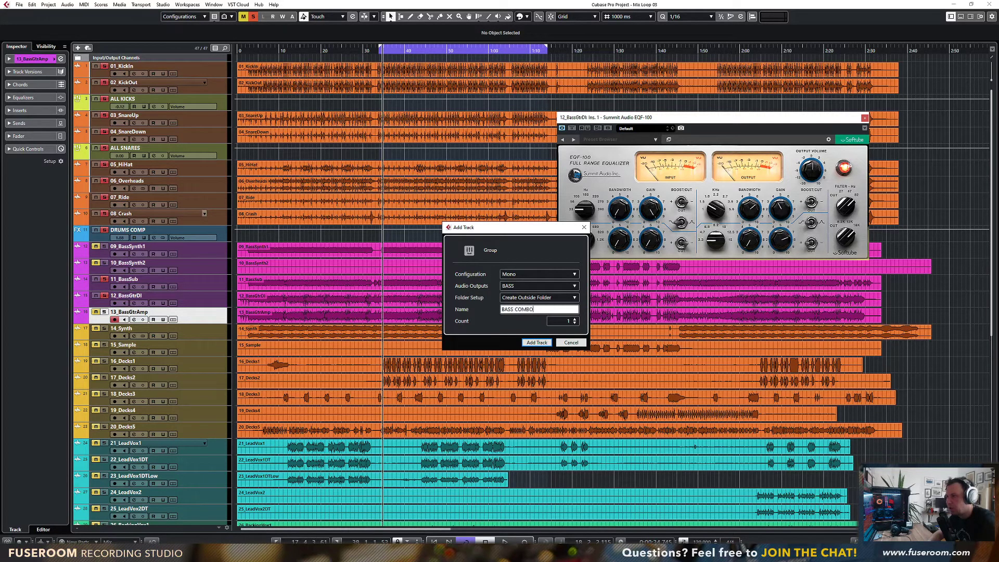
{"action": "type", "text": "BASS COMBO"}
{"action": "key", "text": "Return"}
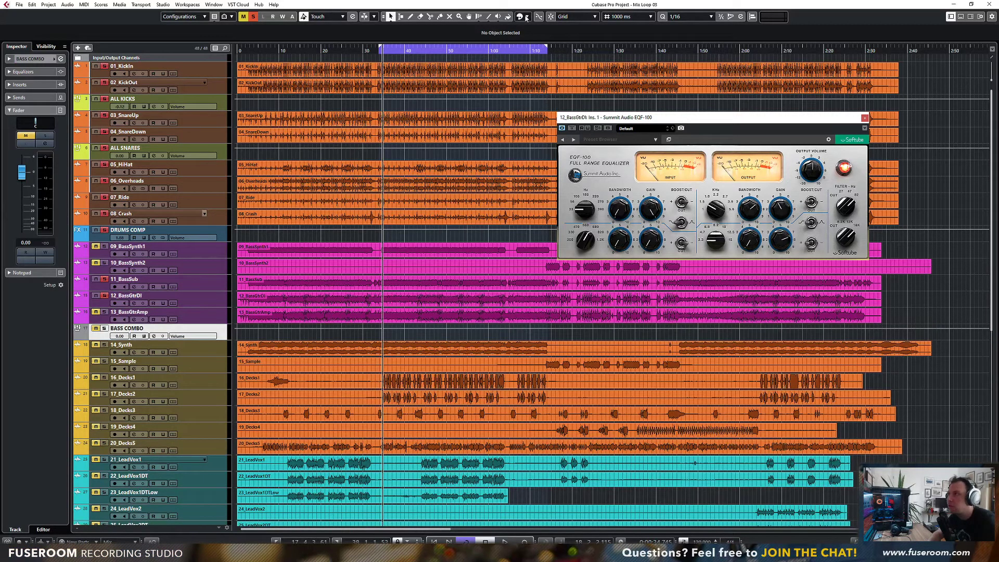
Step: Give the BASS COMBO group track the light green colour of the other groups and reselect it
{"action": "left_click", "coordinate": [526, 17]}
{"action": "left_click", "coordinate": [216, 339]}
{"action": "left_click", "coordinate": [211, 355]}
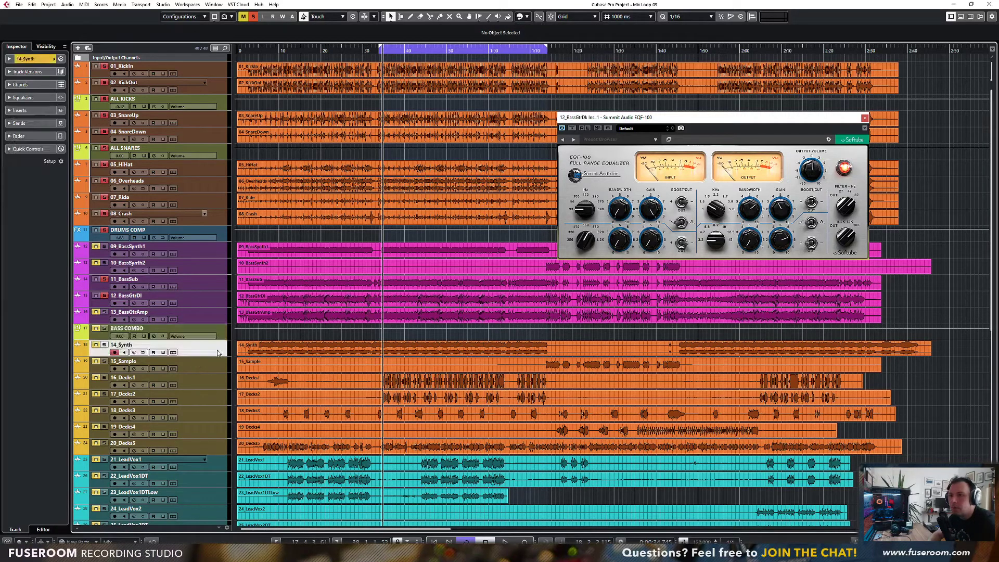
{"action": "left_click", "coordinate": [206, 438]}
{"action": "left_click", "coordinate": [220, 337]}
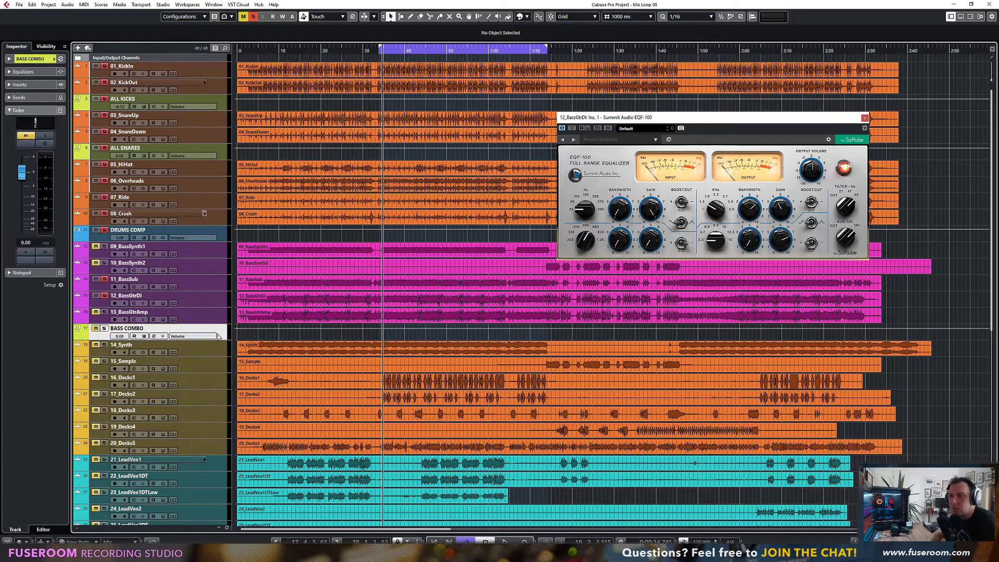
Step: Switch to the MixConsole, close the EQF-100 window and route 12_BassGtrDI and 13_BassGtrAmp to the BASS COMBO group
{"action": "key", "text": "F3"}
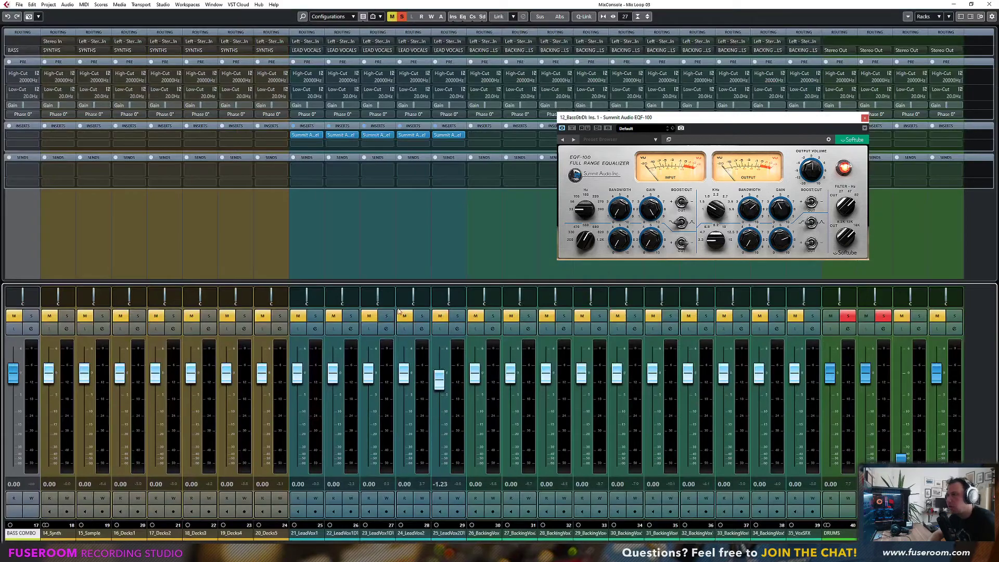
{"action": "left_click", "coordinate": [865, 118]}
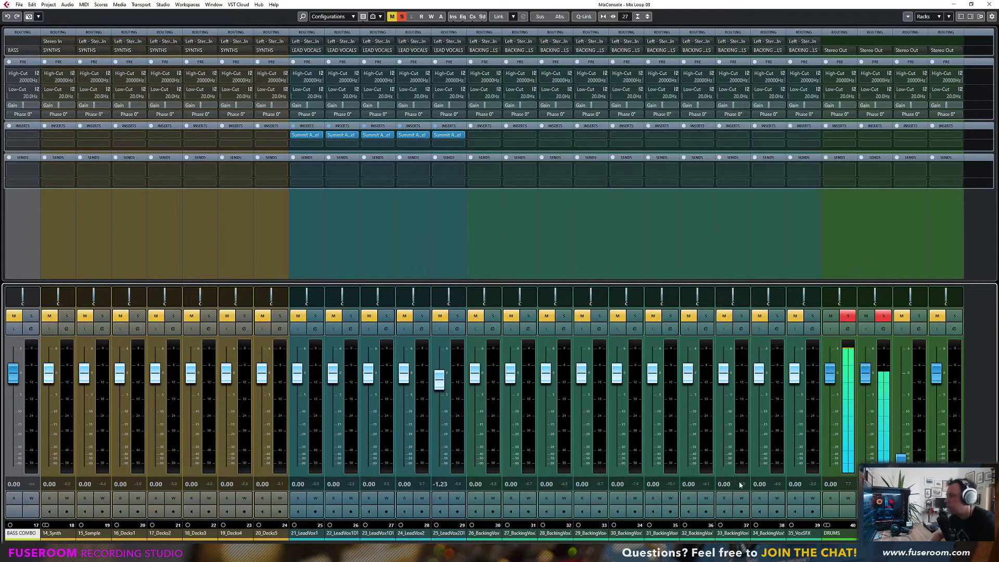
{"action": "left_click_drag", "start_coordinate": [695, 545], "coordinate": [367, 545]}
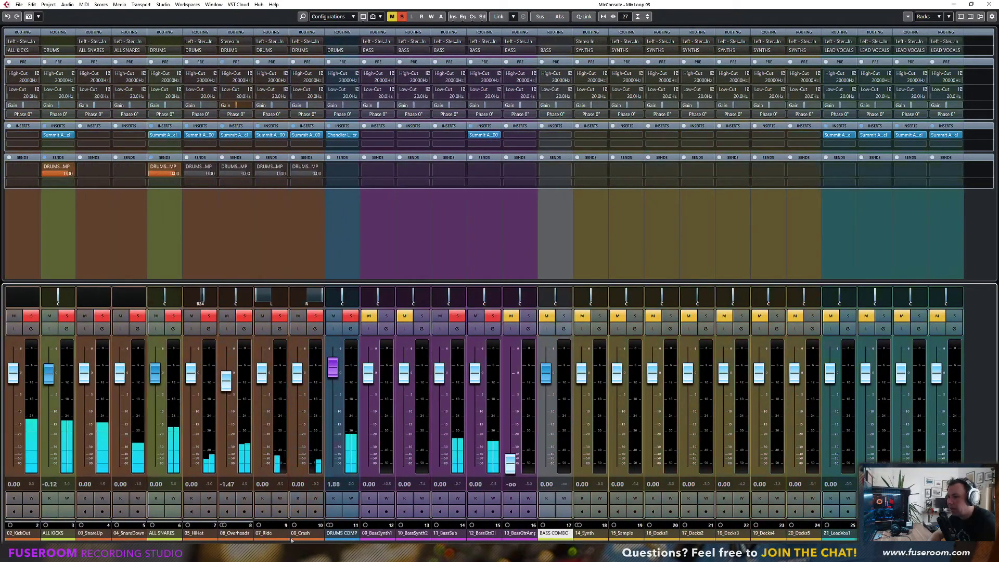
{"action": "left_click", "coordinate": [308, 540]}
{"action": "left_click", "coordinate": [483, 50]}
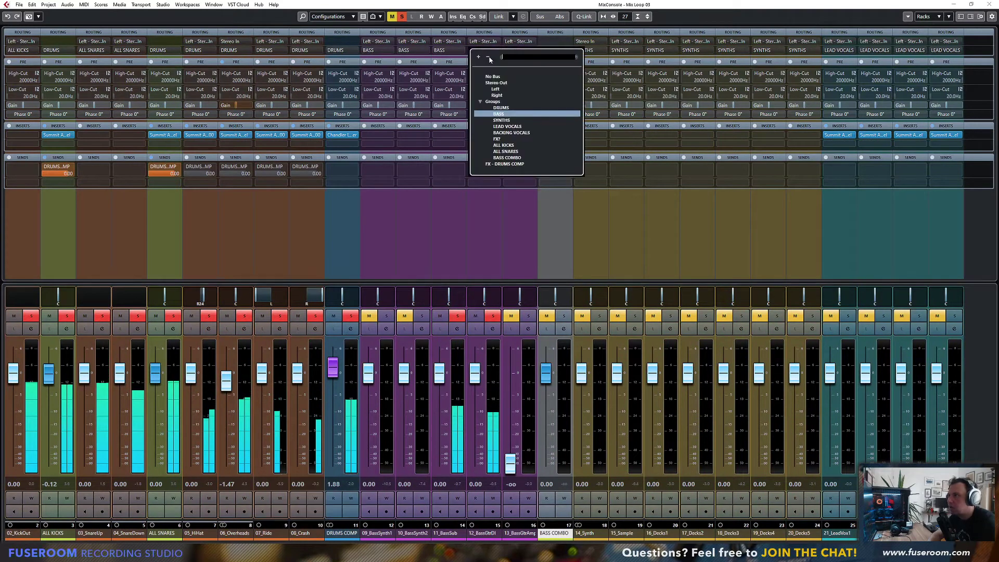
{"action": "left_click", "coordinate": [507, 157]}
{"action": "left_click", "coordinate": [519, 50]}
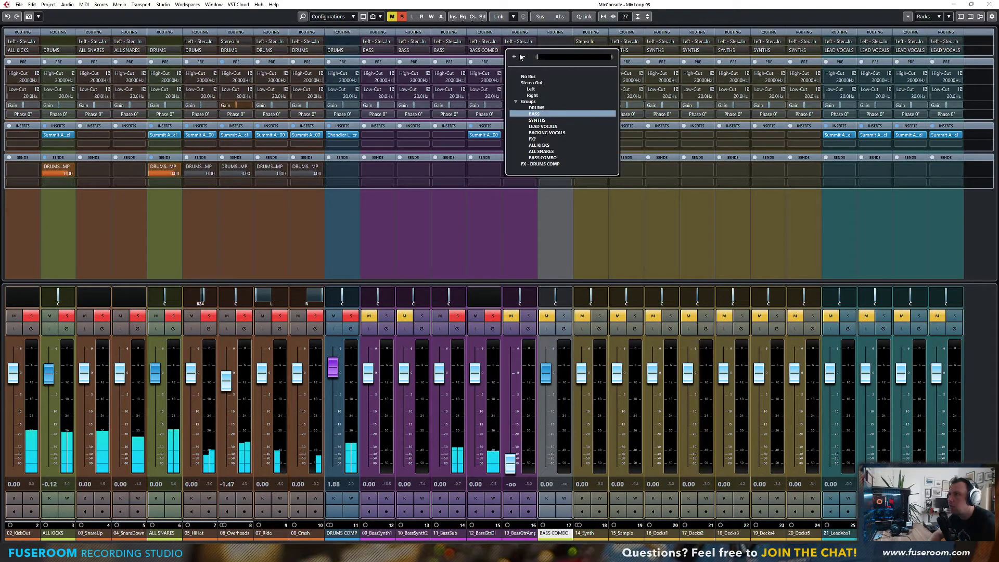
{"action": "left_click", "coordinate": [523, 157]}
{"action": "key", "text": "space"}
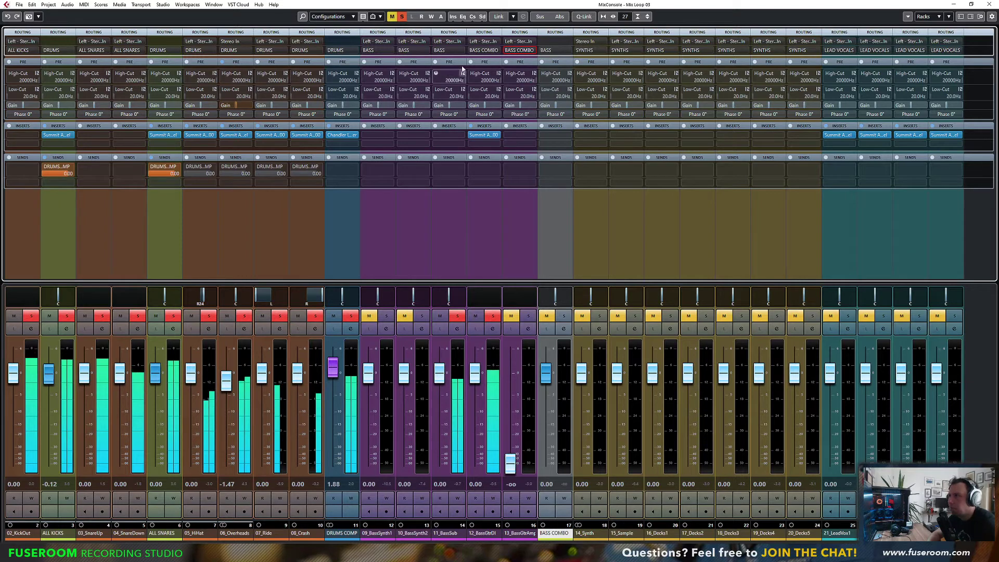
Step: Route 11_BassSub to the BASS COMBO group and return 13_BassGtrAmp to the BASS output
{"action": "left_click", "coordinate": [448, 50]}
{"action": "left_click", "coordinate": [469, 157]}
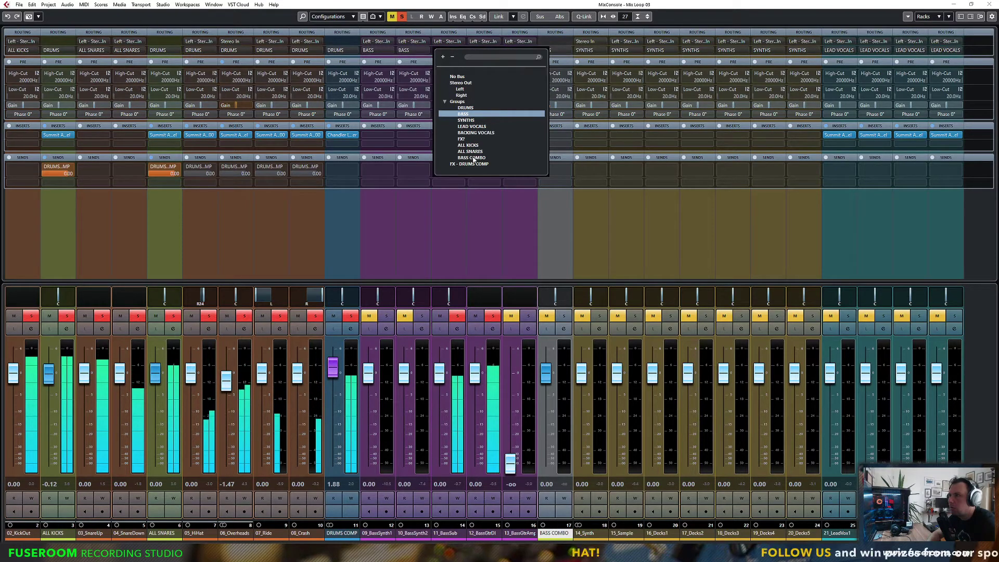
{"action": "left_click", "coordinate": [519, 50]}
{"action": "left_click", "coordinate": [535, 113]}
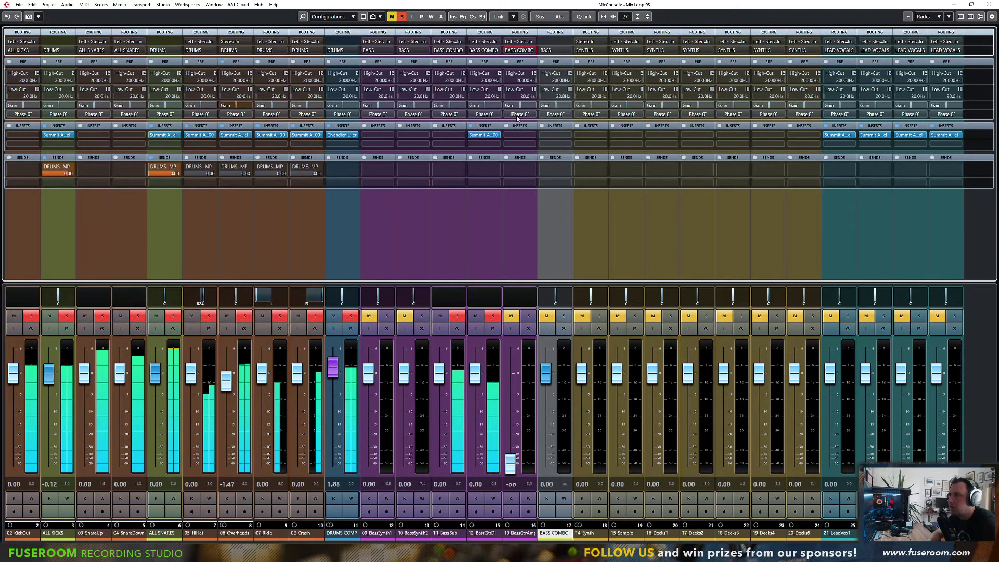
Step: Solo the BASS COMBO group and insert the Summit Audio Grand Channel plug-in on it
{"action": "left_click", "coordinate": [563, 316]}
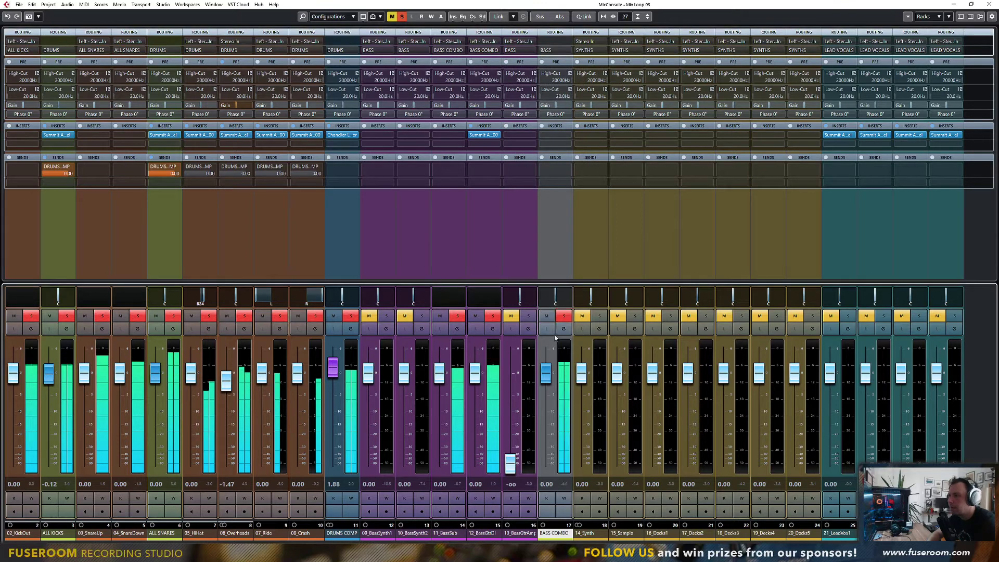
{"action": "left_click", "coordinate": [547, 316]}
{"action": "left_click", "coordinate": [566, 135]}
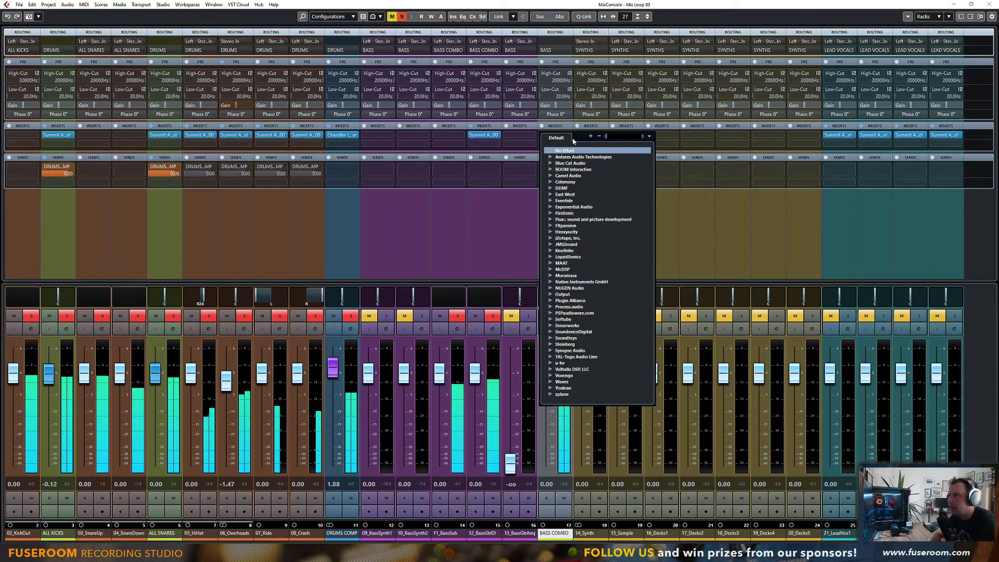
{"action": "type", "text": "summit"}
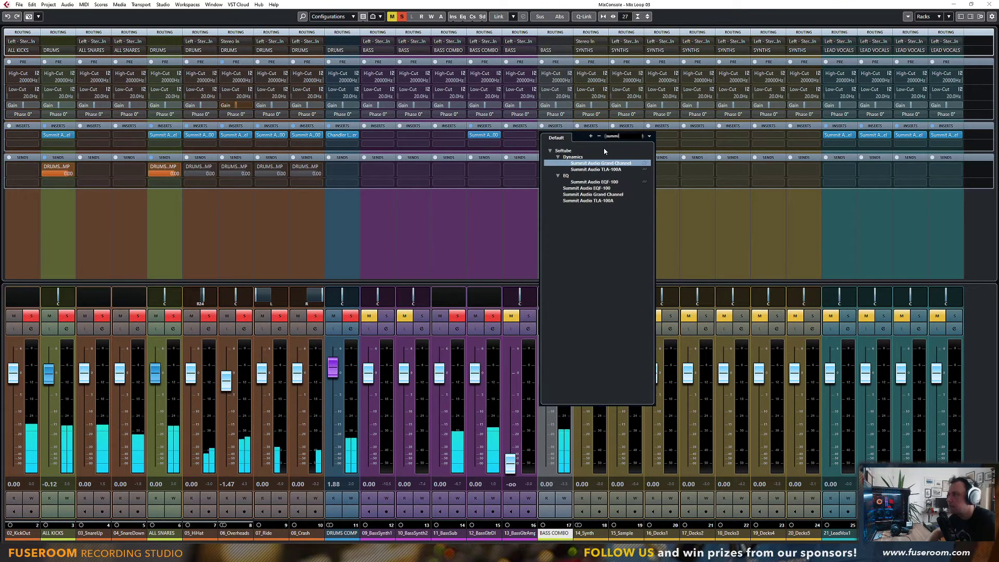
{"action": "double_click", "coordinate": [614, 194]}
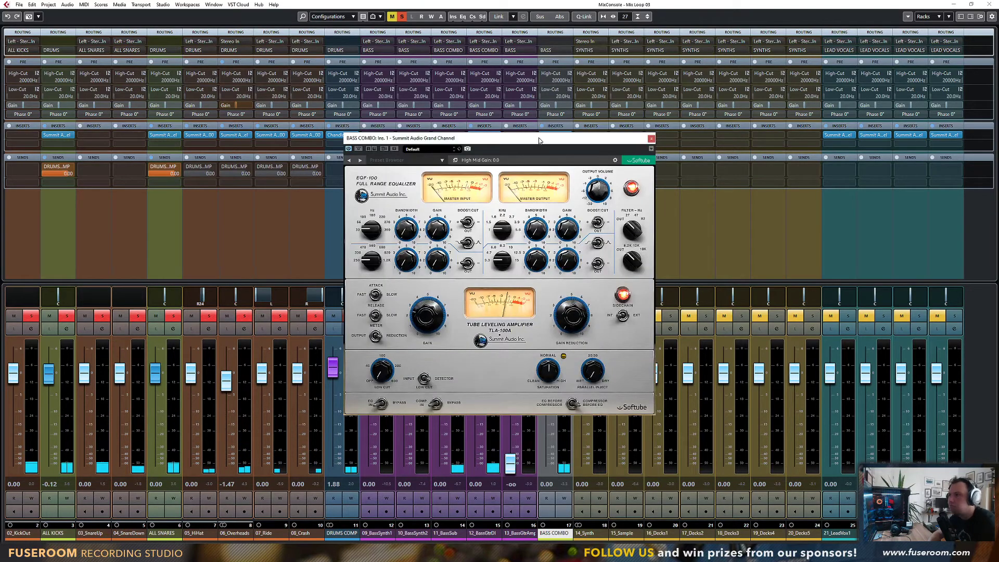
{"action": "left_click_drag", "start_coordinate": [520, 138], "coordinate": [663, 137]}
Step: Dial in the TLA-100A compressor with slow attack, adjusting gain reduction, gain and release, and try the saturation control up to 10.0
{"action": "left_click", "coordinate": [579, 403]}
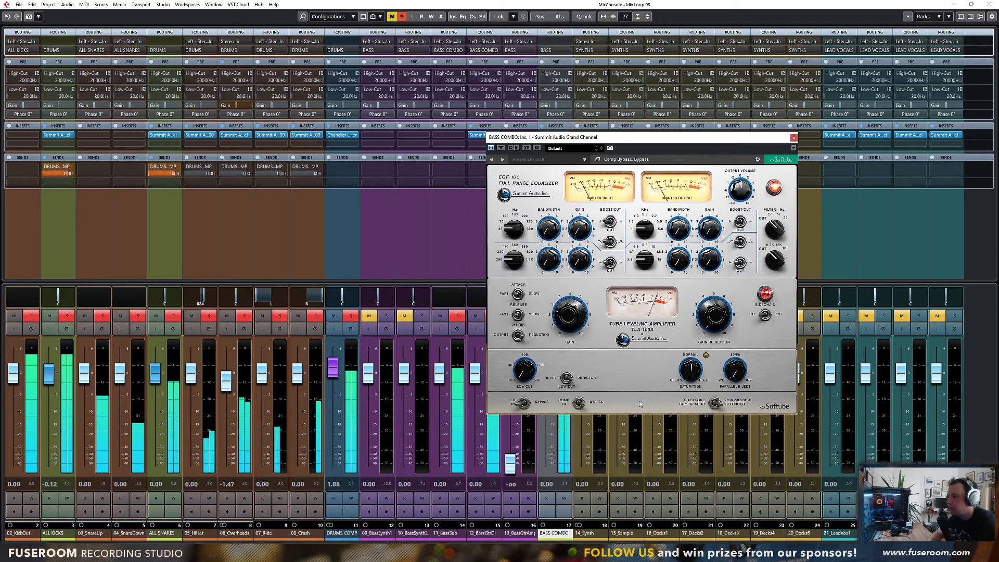
{"action": "left_click", "coordinate": [577, 403]}
{"action": "left_click_drag", "start_coordinate": [709, 311], "coordinate": [708, 305]}
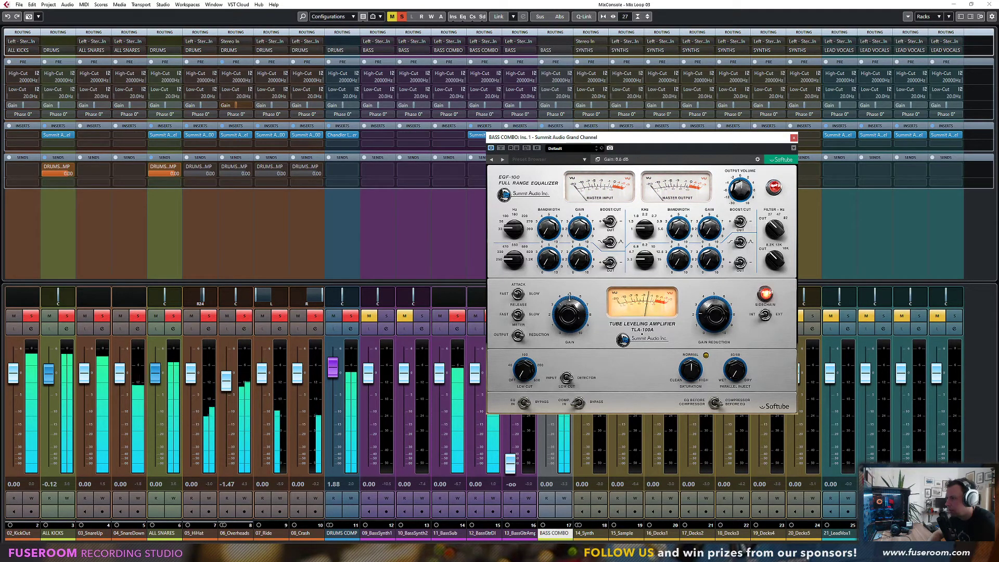
{"action": "left_click_drag", "start_coordinate": [569, 295], "coordinate": [567, 300]}
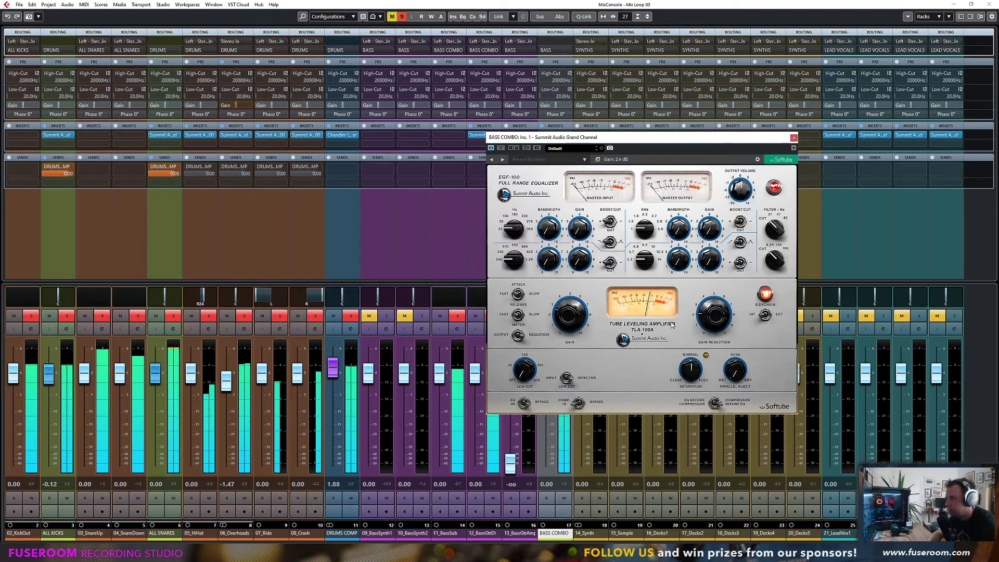
{"action": "left_click", "coordinate": [519, 296]}
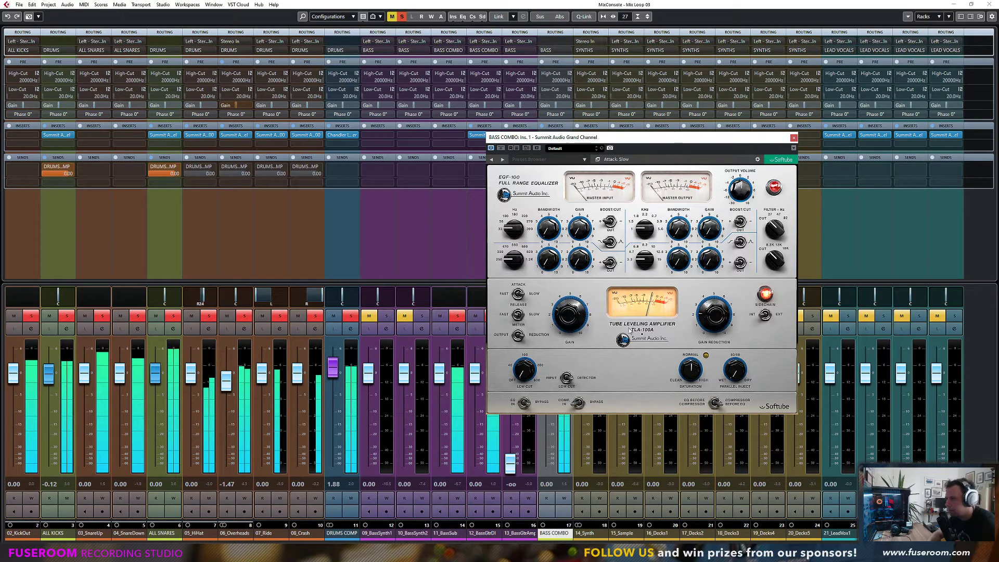
{"action": "left_click_drag", "start_coordinate": [711, 314], "coordinate": [706, 314]}
{"action": "left_click", "coordinate": [518, 315]}
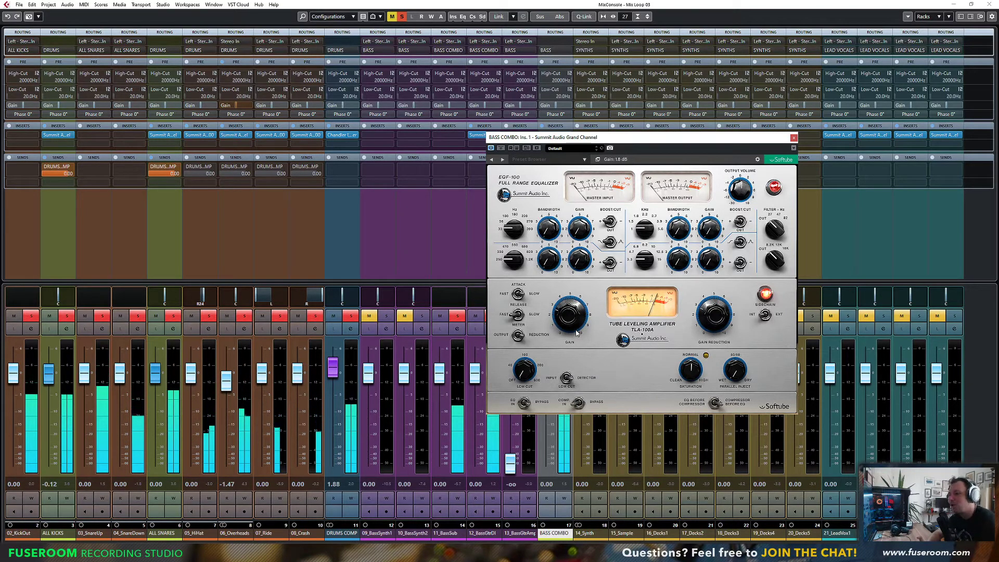
{"action": "left_click_drag", "start_coordinate": [659, 138], "coordinate": [749, 132]}
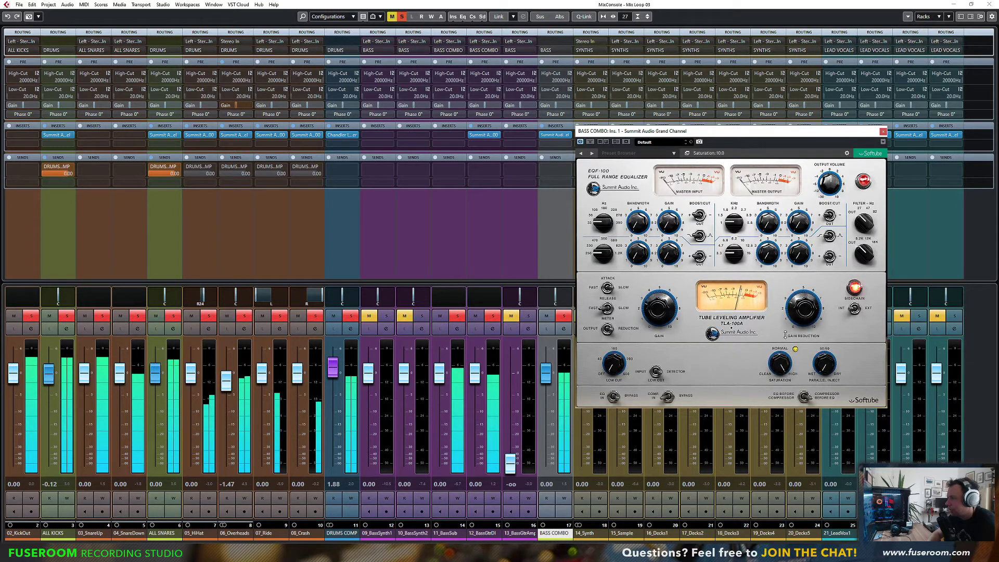
{"action": "left_click_drag", "start_coordinate": [783, 339], "coordinate": [782, 363]}
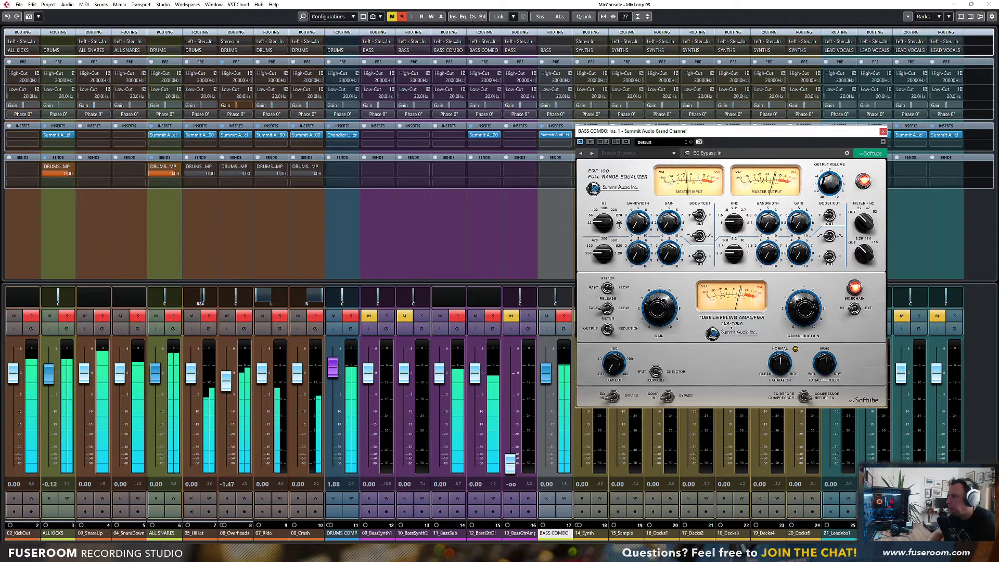
Step: Shape the low bands of the BASS COMBO equalizer with low gain 1.4, low mid frequency 470 Hz and an adjusted low mid gain
{"action": "left_click_drag", "start_coordinate": [674, 200], "coordinate": [684, 157]}
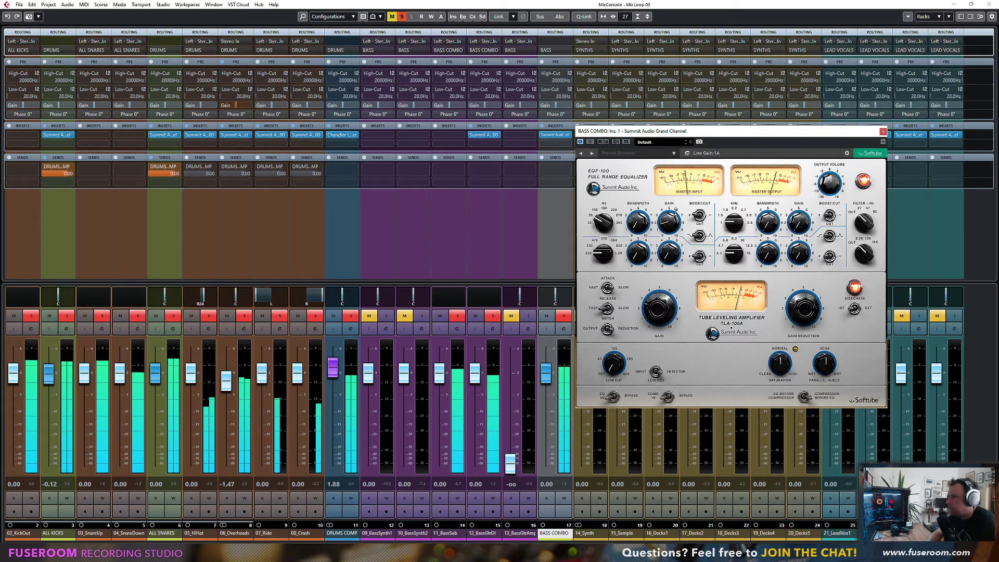
{"action": "left_click_drag", "start_coordinate": [604, 255], "coordinate": [606, 237]}
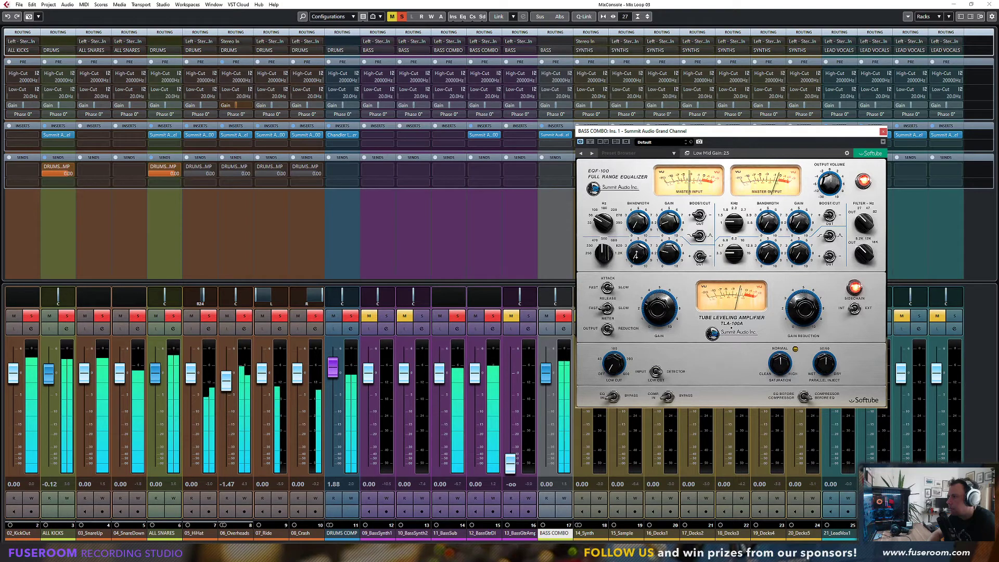
{"action": "left_click_drag", "start_coordinate": [603, 255], "coordinate": [601, 263]}
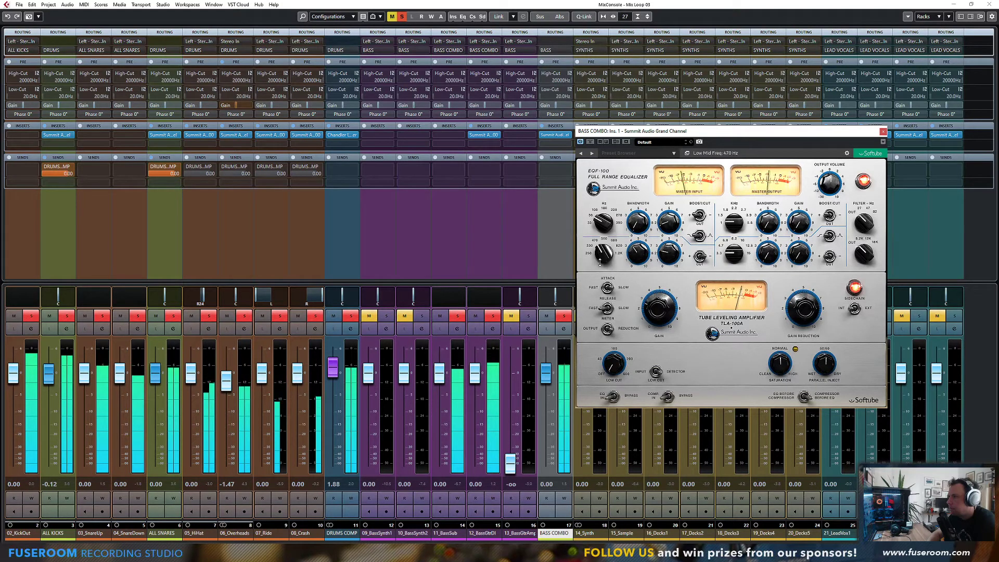
{"action": "left_click_drag", "start_coordinate": [670, 253], "coordinate": [671, 276]}
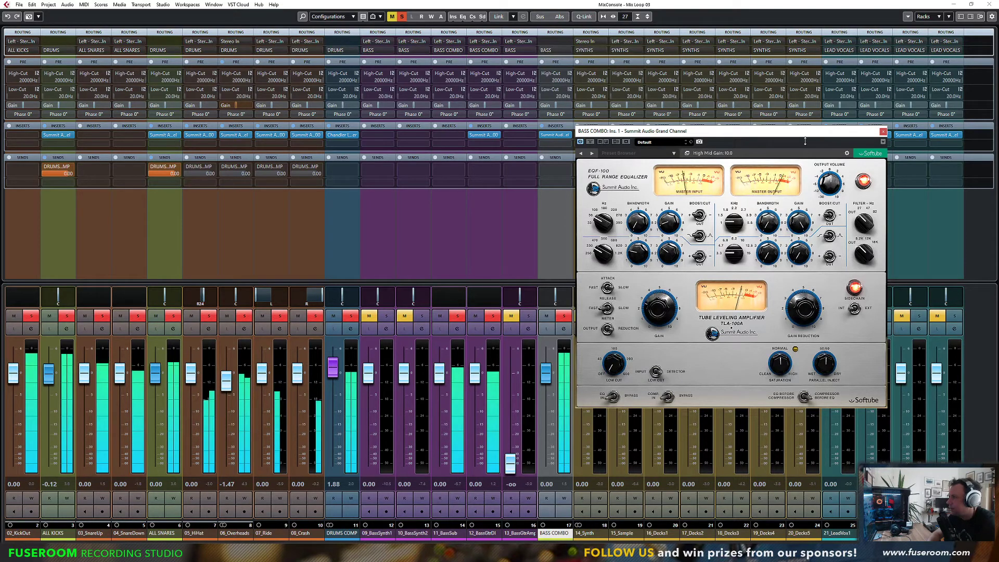
Step: Set the high mid gain of the BASS COMBO equalizer to 2.0, comparing the boost with the cut setting
{"action": "mouse_move", "coordinate": [730, 223]}
{"action": "left_mouse_down"}
{"action": "mouse_move", "coordinate": [730, 208]}
{"action": "mouse_move", "coordinate": [731, 222]}
{"action": "left_mouse_up"}
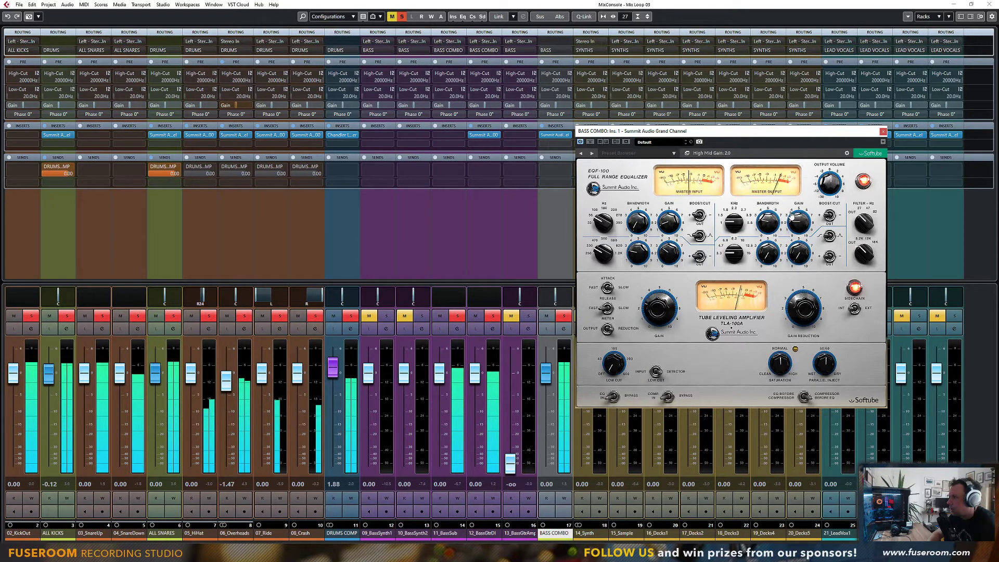
{"action": "left_click", "coordinate": [830, 216]}
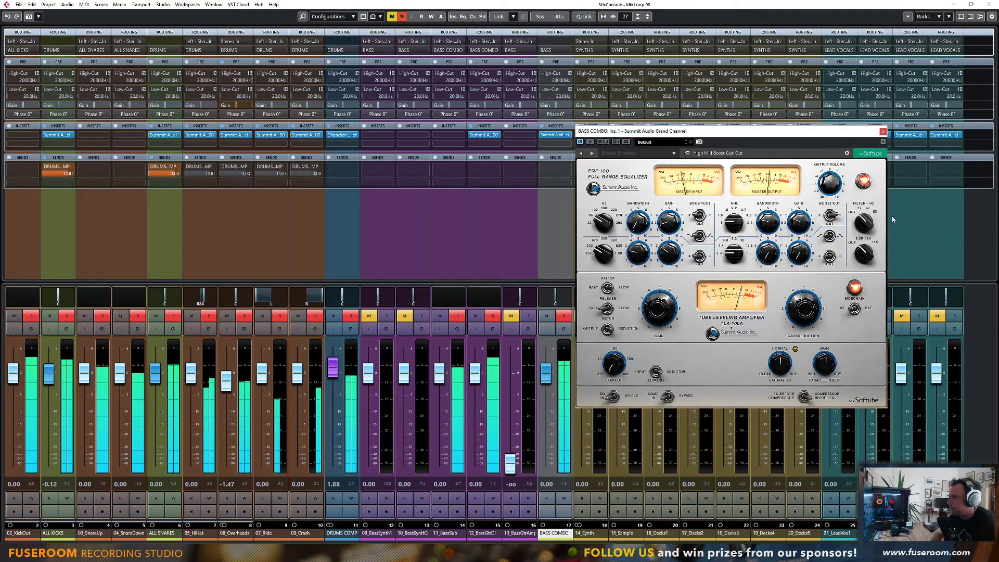
{"action": "left_click", "coordinate": [830, 216]}
{"action": "left_click_drag", "start_coordinate": [792, 223], "coordinate": [793, 227]}
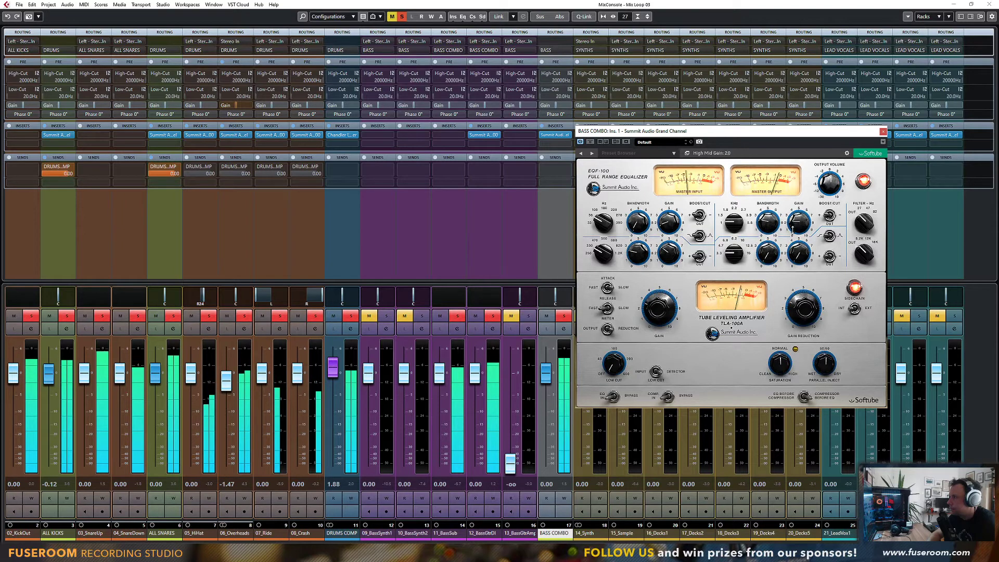
Step: Try the high cut filter at 18 kHz and the low cut filter, and set the low mid bandwidth to 5.3
{"action": "left_click_drag", "start_coordinate": [865, 254], "coordinate": [883, 150]}
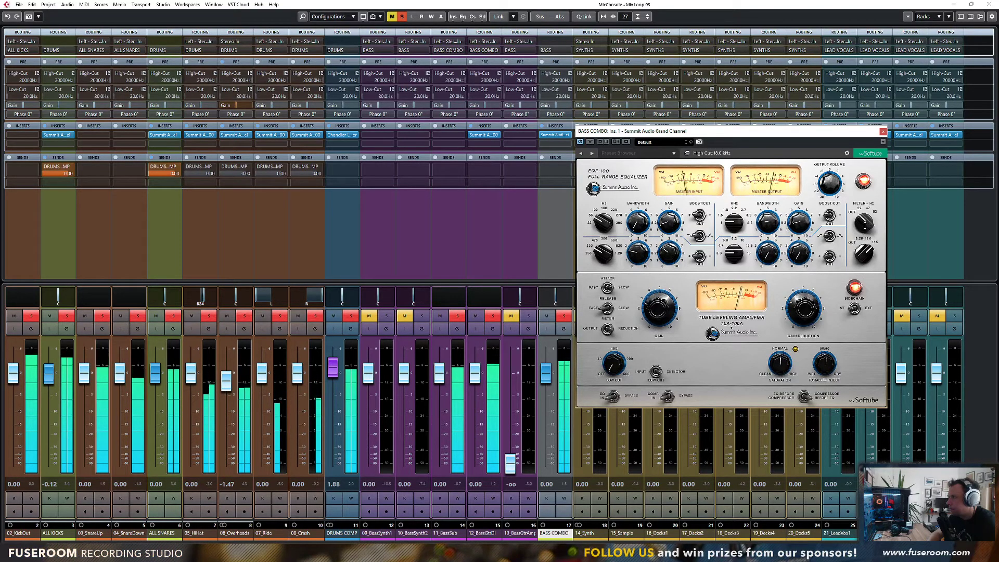
{"action": "left_click_drag", "start_coordinate": [864, 225], "coordinate": [865, 260]}
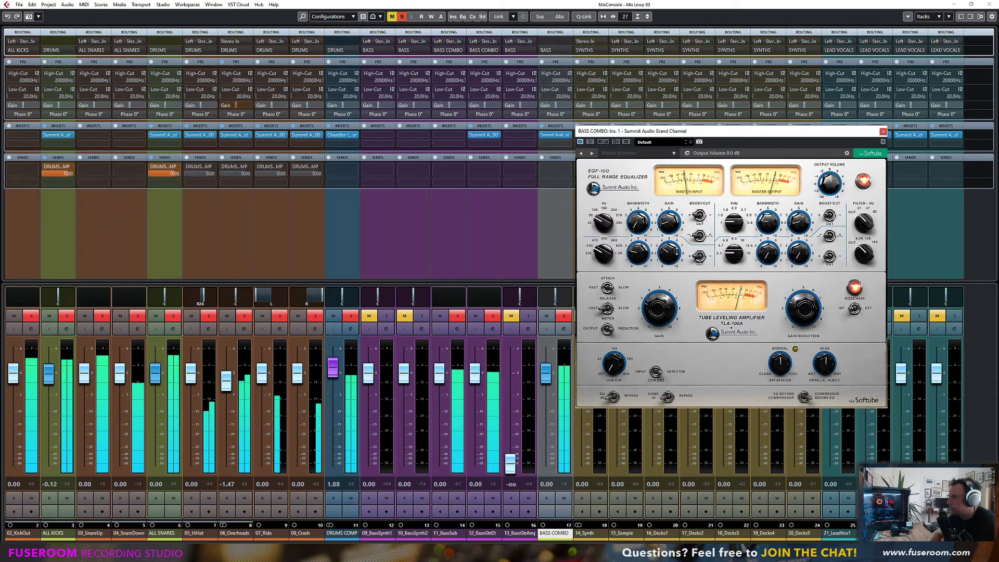
{"action": "left_click_drag", "start_coordinate": [640, 255], "coordinate": [651, 225]}
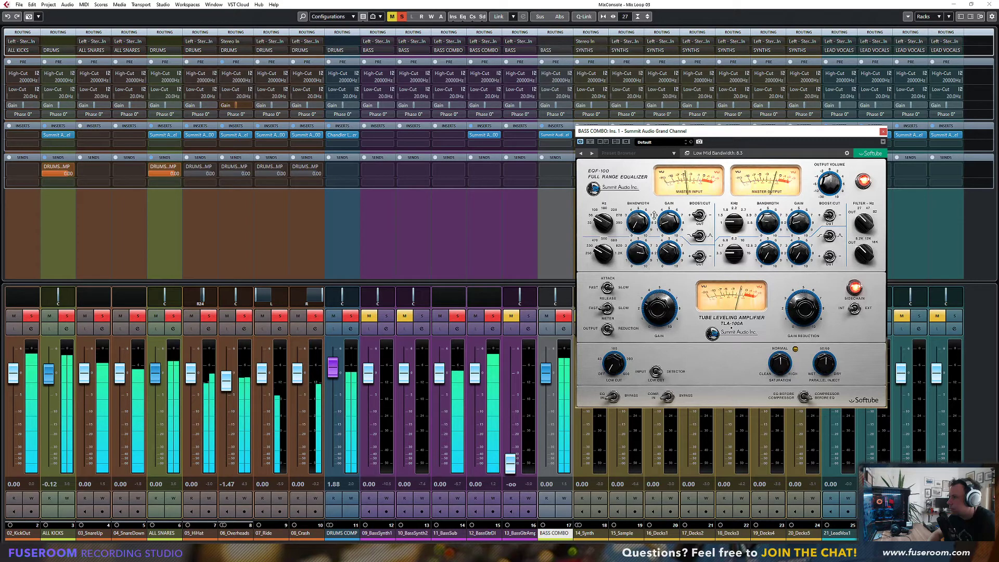
{"action": "left_click_drag", "start_coordinate": [652, 237], "coordinate": [653, 264]}
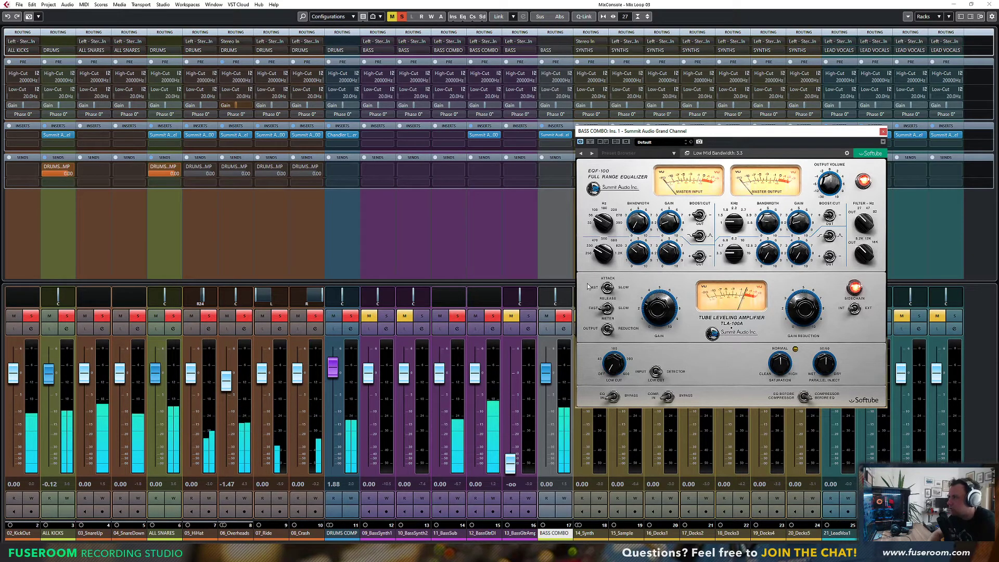
Step: Close the Grand Channel window, restart playback and solo 09_BassSynth1 along with the other soloed bass and drum channels
{"action": "left_click", "coordinate": [884, 131]}
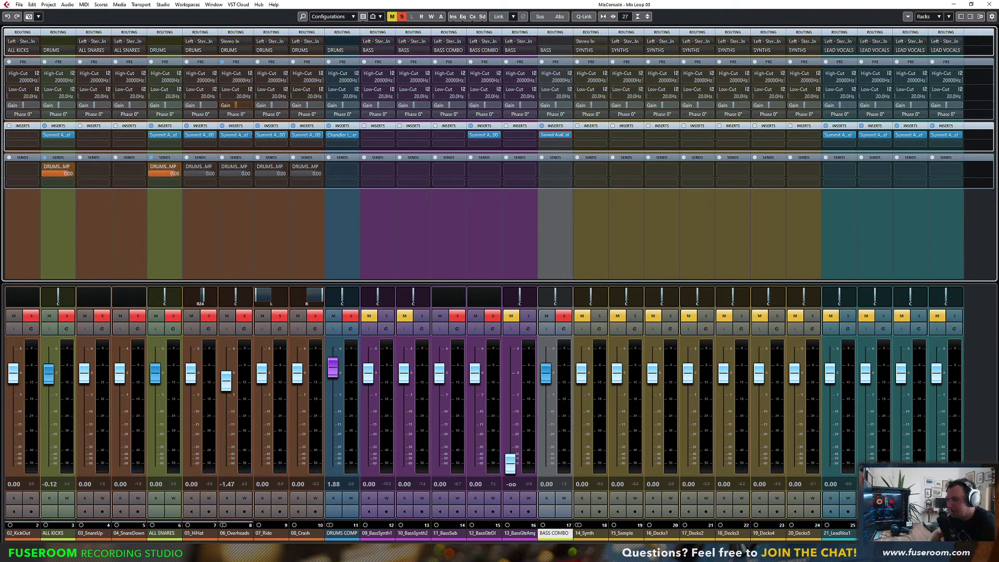
{"action": "key", "text": "space"}
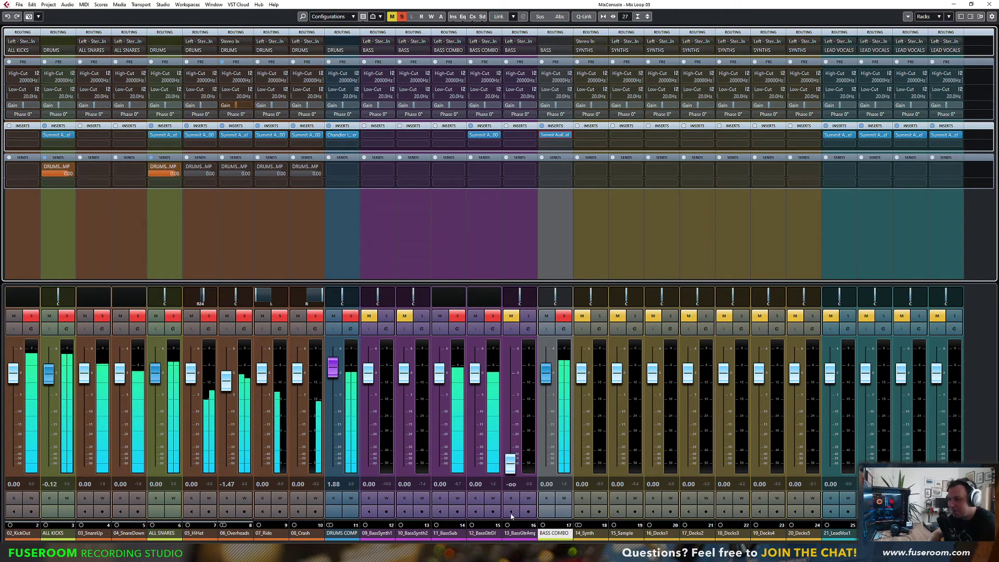
{"action": "left_click", "coordinate": [422, 316]}
{"action": "left_click", "coordinate": [386, 316]}
{"action": "left_click", "coordinate": [387, 316], "text": "ctrl"}
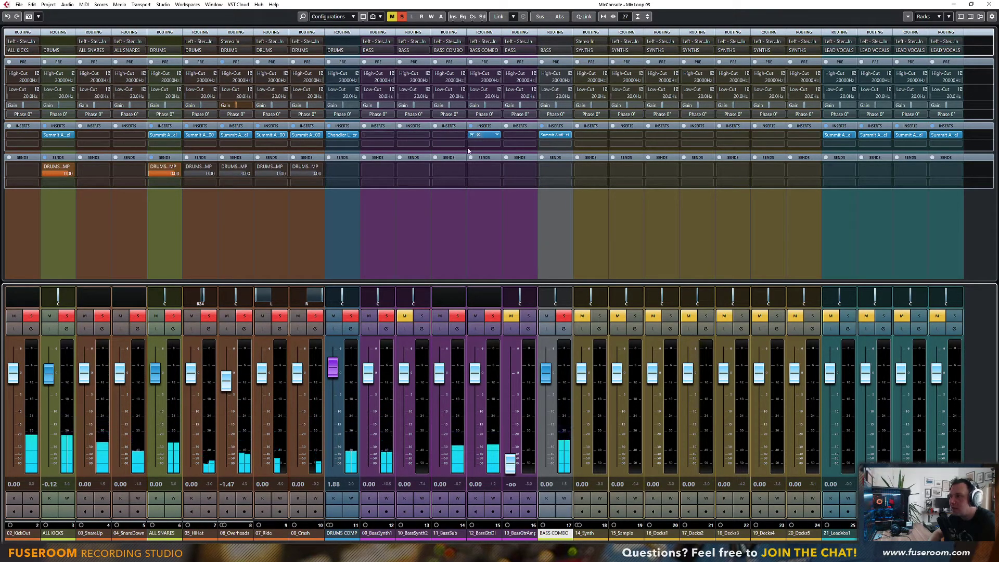
Step: Audition 09_BassSynth1 alone, copy the Grand Channel insert from BASS COMBO onto it, and open the copy with 11_BassSub and 12_BassGtrDI soloed too
{"action": "left_click", "coordinate": [386, 315]}
{"action": "left_click", "coordinate": [386, 316], "text": "ctrl"}
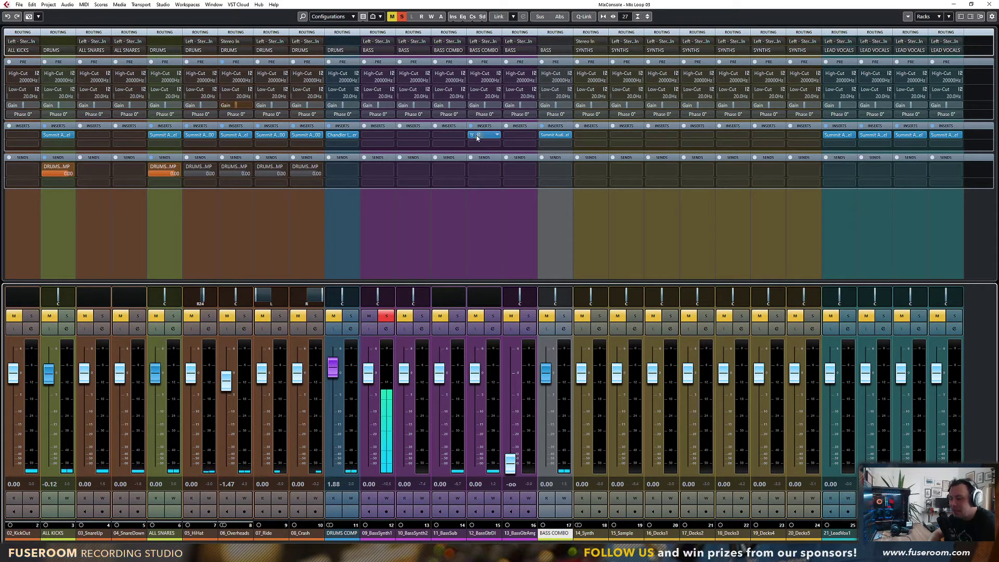
{"action": "left_click_drag", "start_coordinate": [557, 136], "coordinate": [388, 138]}
{"action": "left_click", "coordinate": [458, 317]}
{"action": "left_click", "coordinate": [493, 315]}
{"action": "left_click", "coordinate": [374, 138]}
{"action": "left_click_drag", "start_coordinate": [536, 142], "coordinate": [704, 137]}
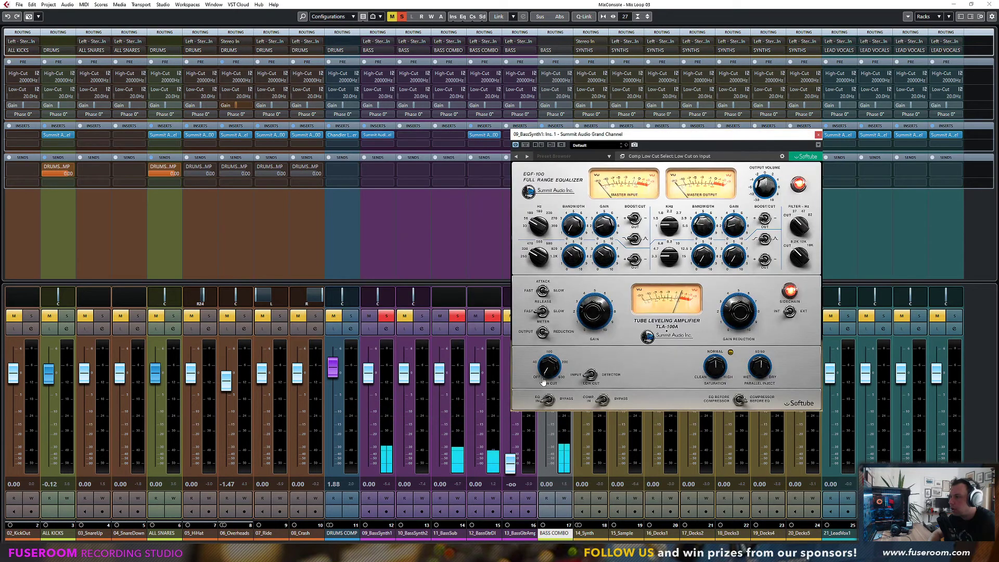
Step: Listen to 09_BassSynth1 alone with its Grand Channel window moved aside, and solo 12_BassGtrDI and 11_BassSub again
{"action": "left_click", "coordinate": [386, 317]}
{"action": "left_click", "coordinate": [386, 317], "text": "ctrl"}
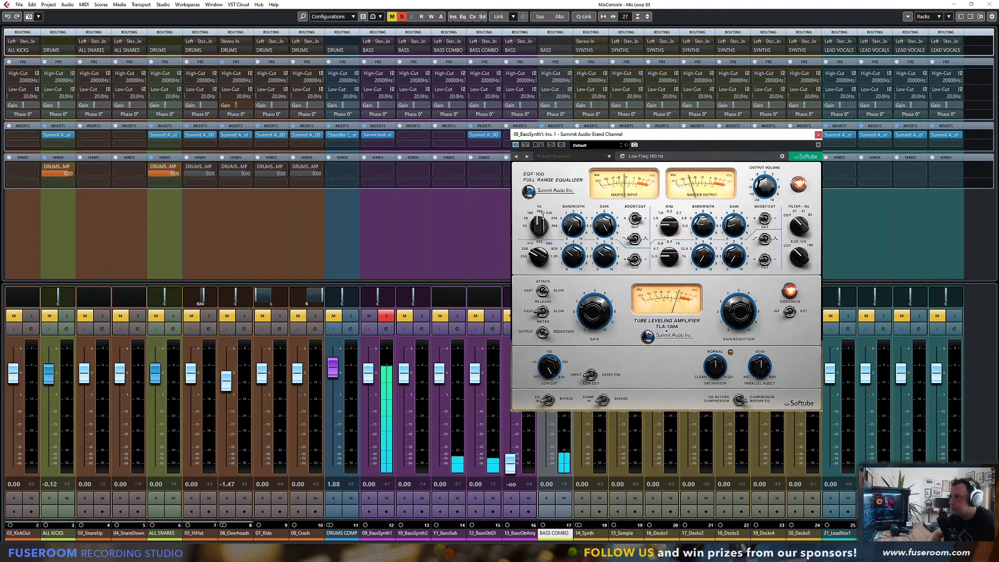
{"action": "left_click_drag", "start_coordinate": [564, 135], "coordinate": [678, 127]}
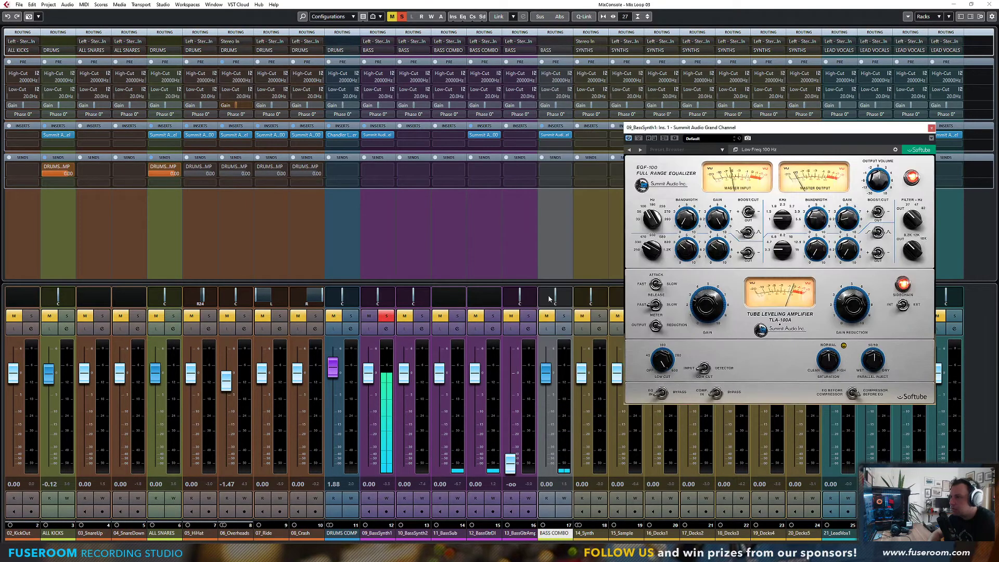
{"action": "left_click", "coordinate": [492, 316]}
{"action": "left_click", "coordinate": [461, 317]}
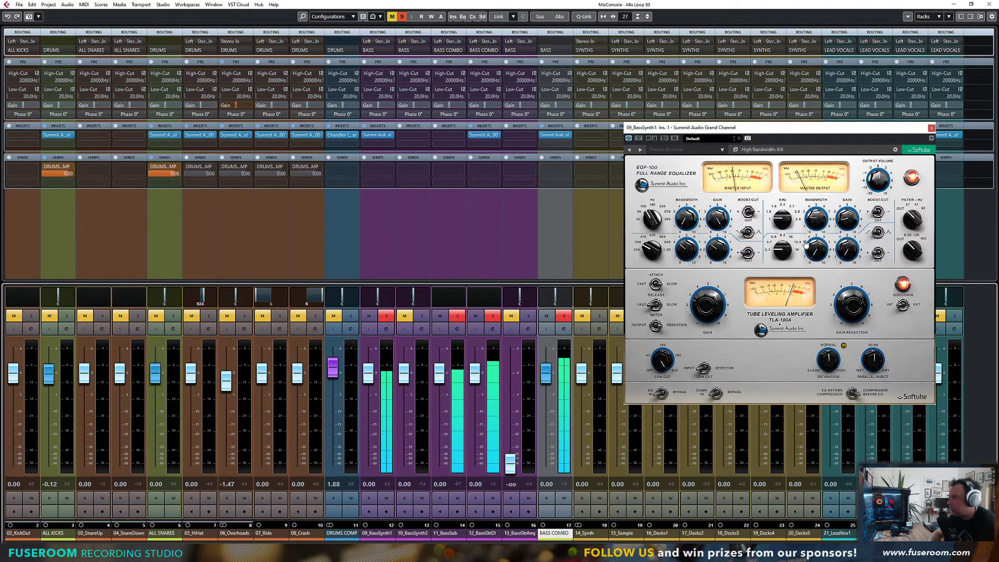
Step: Adjust the high cut, compressor gain and high mid gain of the 09_BassSynth1 Grand Channel, with low gain 10.0 and high mid frequency 5.6 kHz
{"action": "left_click_drag", "start_coordinate": [911, 251], "coordinate": [923, 171]}
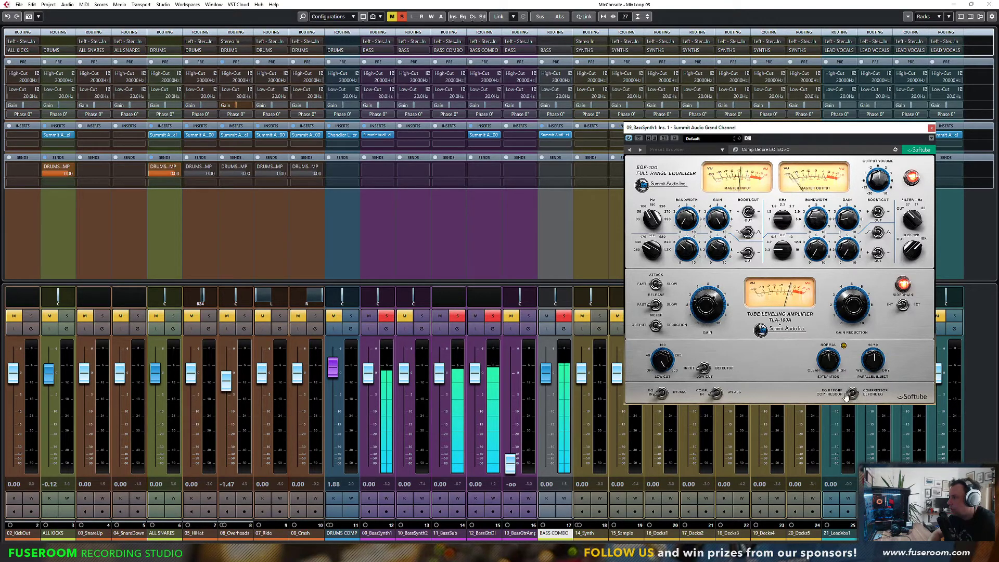
{"action": "left_click_drag", "start_coordinate": [707, 307], "coordinate": [724, 306]}
{"action": "left_click_drag", "start_coordinate": [847, 219], "coordinate": [828, 206]}
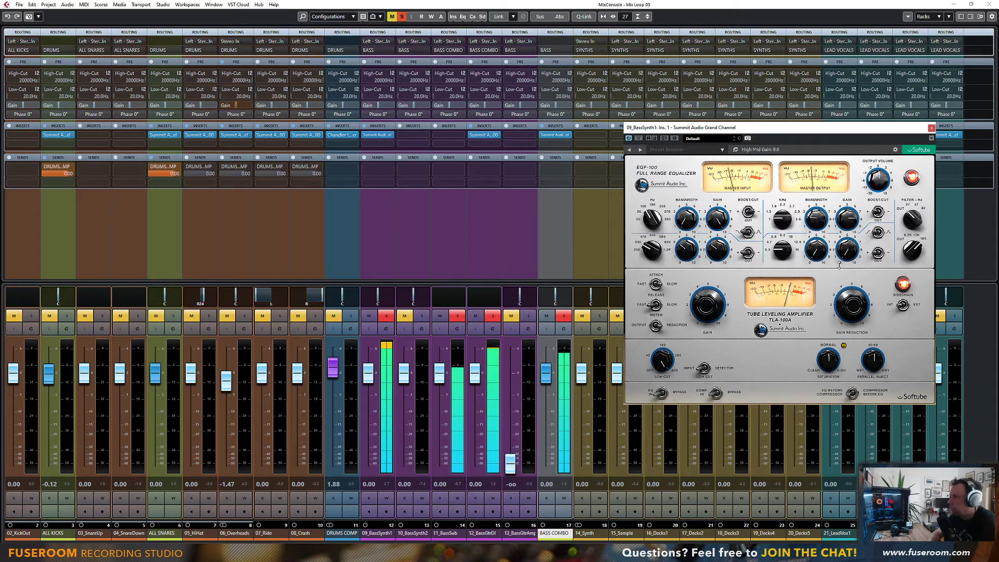
{"action": "left_click_drag", "start_coordinate": [717, 218], "coordinate": [724, 208]}
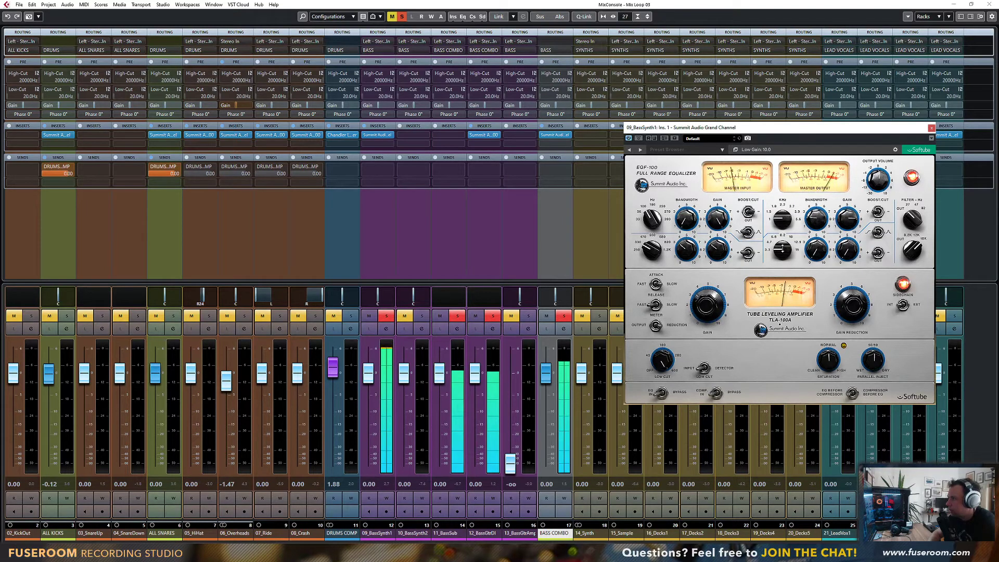
{"action": "left_click_drag", "start_coordinate": [783, 250], "coordinate": [783, 224]}
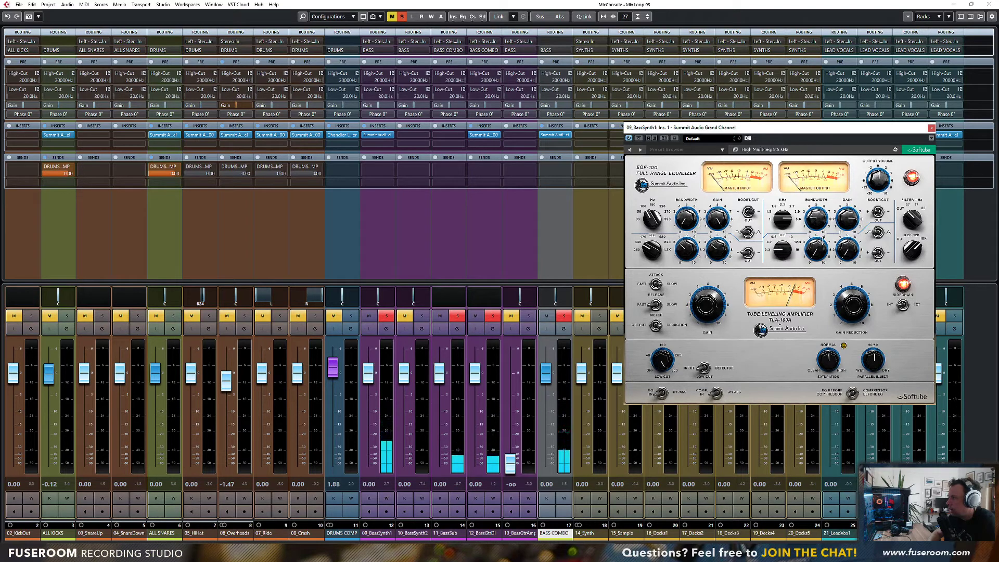
Step: Set the 09_BassSynth1 equalizer's high frequency to 10.0 kHz, high gain to 2.5 and low mid gain to 5.9, and compare with the plug-in bypassed
{"action": "left_click", "coordinate": [879, 212]}
{"action": "left_click_drag", "start_coordinate": [847, 220], "coordinate": [813, 223]}
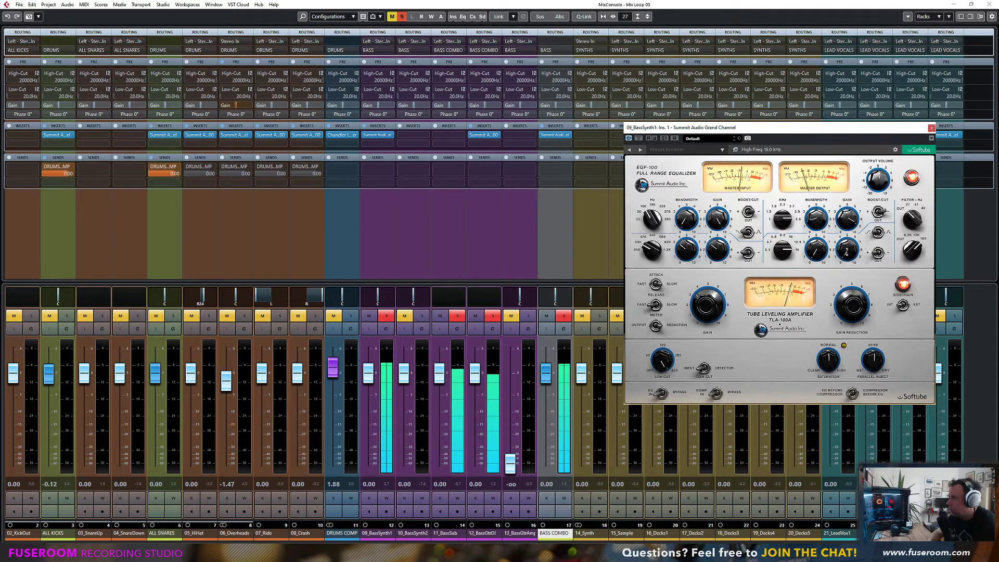
{"action": "left_click_drag", "start_coordinate": [909, 253], "coordinate": [910, 262]}
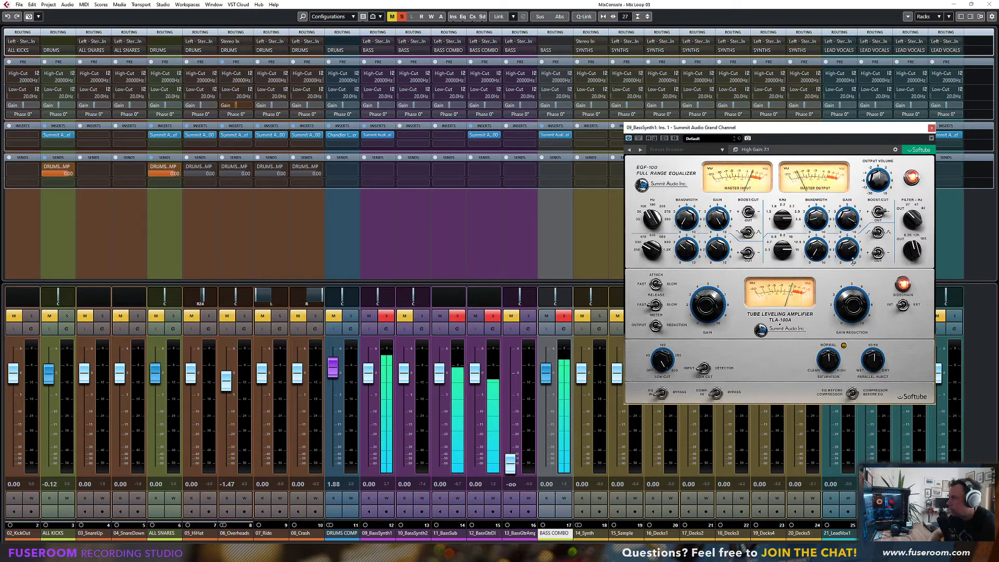
{"action": "left_click_drag", "start_coordinate": [844, 255], "coordinate": [844, 285]}
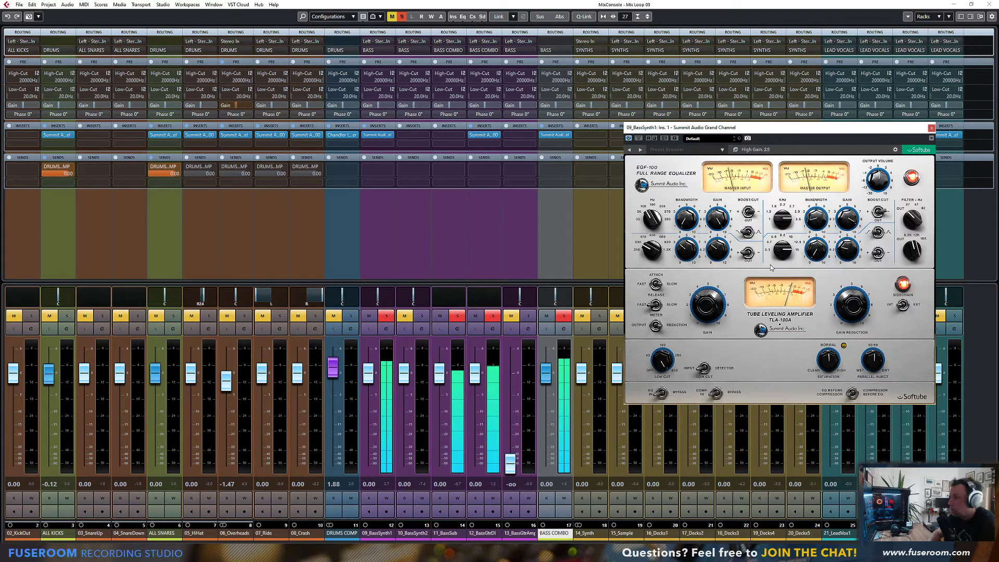
{"action": "mouse_move", "coordinate": [720, 252]}
{"action": "left_mouse_down"}
{"action": "mouse_move", "coordinate": [721, 242]}
{"action": "mouse_move", "coordinate": [689, 250]}
{"action": "mouse_move", "coordinate": [721, 241]}
{"action": "left_mouse_up"}
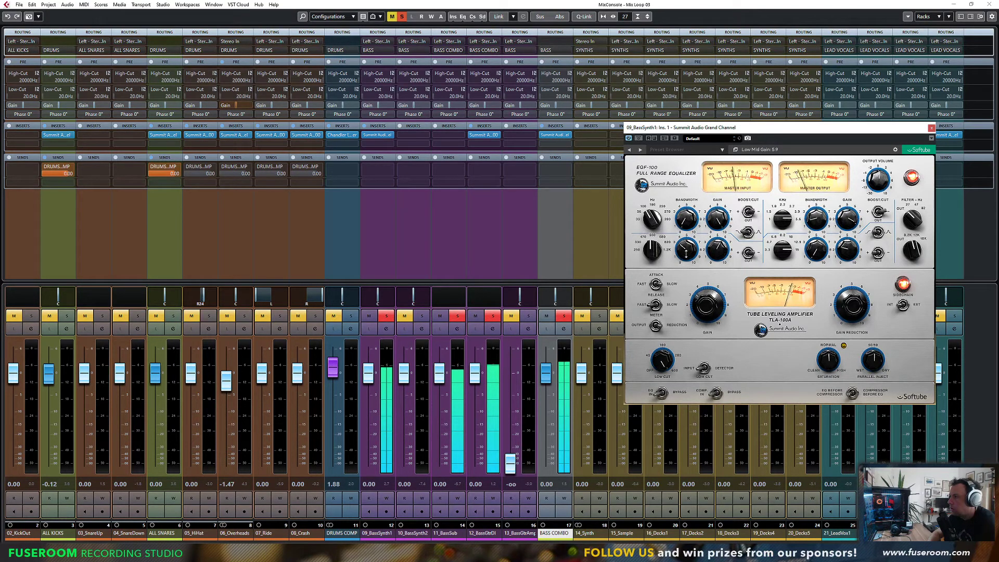
{"action": "left_click", "coordinate": [638, 138]}
{"action": "left_click", "coordinate": [638, 138]}
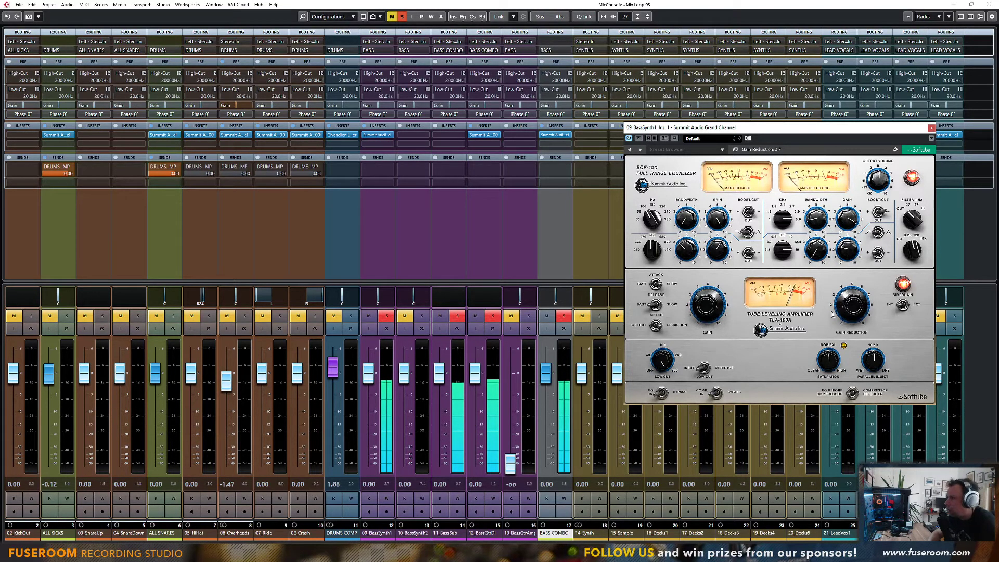
Step: Set the 09_BassSynth1 compressor to fast attack with adjusted gain reduction and 4.8 dB gain, and close its window
{"action": "left_click_drag", "start_coordinate": [844, 311], "coordinate": [852, 298]}
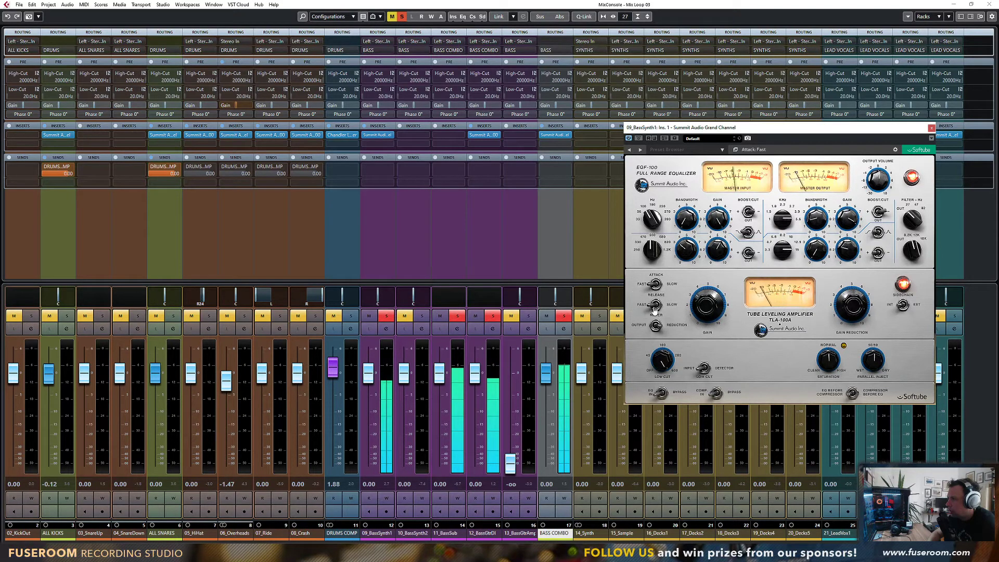
{"action": "left_click_drag", "start_coordinate": [851, 310], "coordinate": [845, 332]}
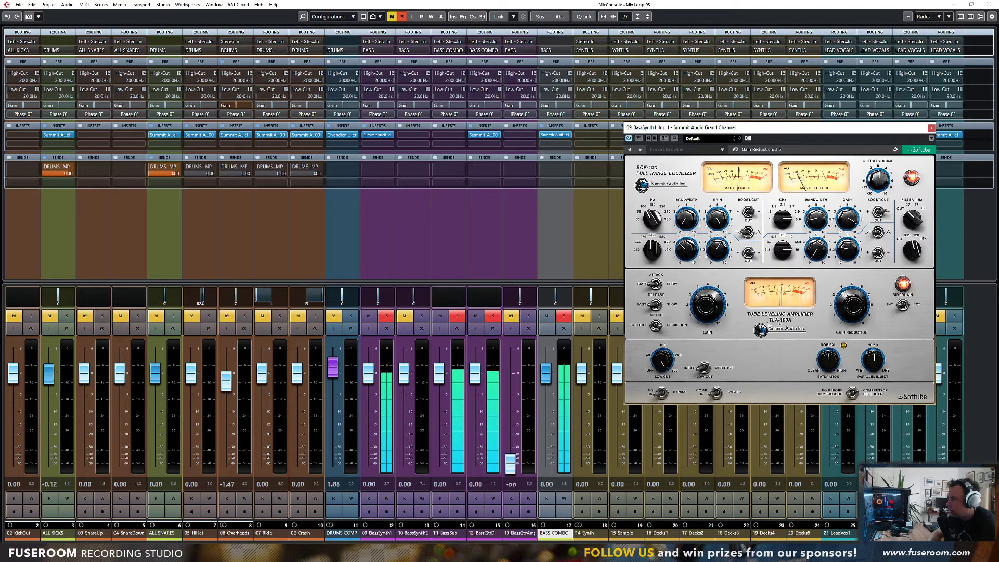
{"action": "left_click_drag", "start_coordinate": [706, 312], "coordinate": [718, 288]}
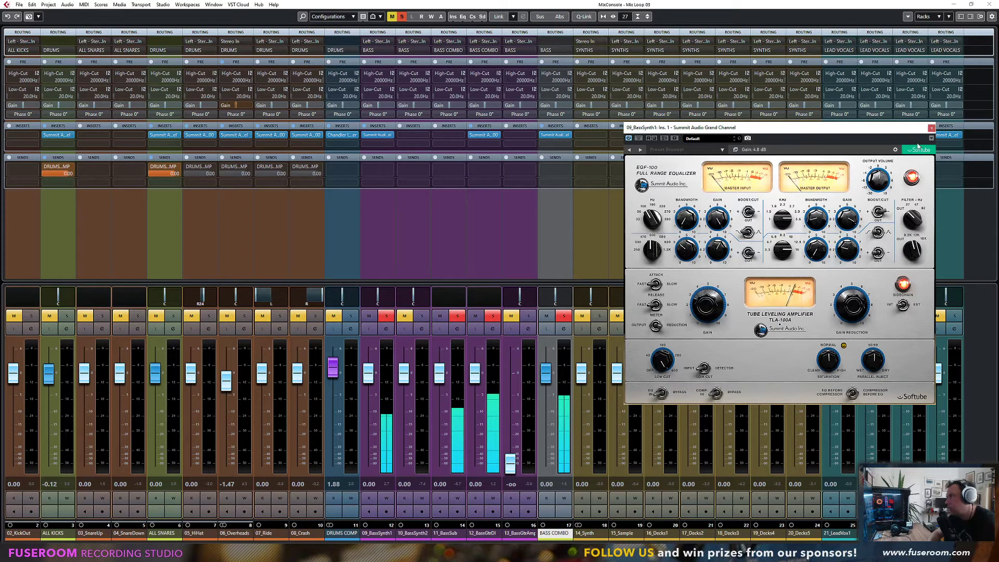
{"action": "left_click", "coordinate": [931, 127]}
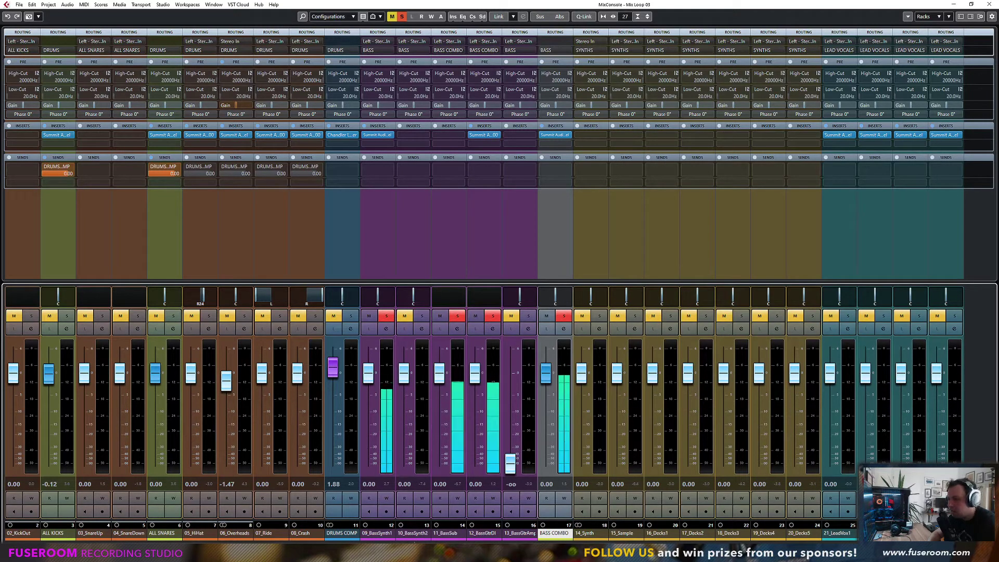
Step: Solo 10_BassSynth2 and set the project's loop range over its active section, about 1:14 to 1:44
{"action": "scroll", "coordinate": [379, 428], "scroll_direction": "right", "scroll_amount": 2}
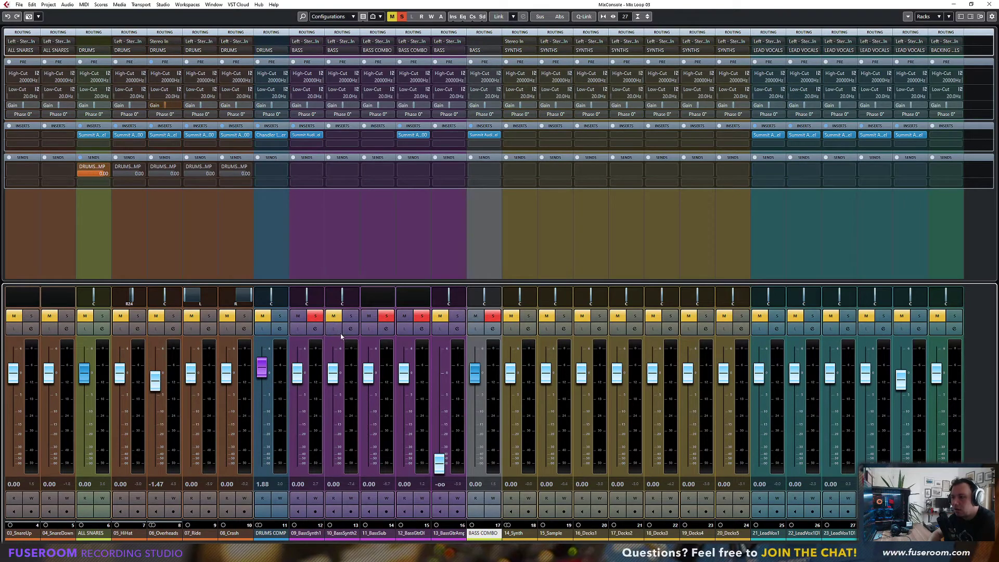
{"action": "left_click", "coordinate": [351, 317]}
{"action": "key", "text": "F3"}
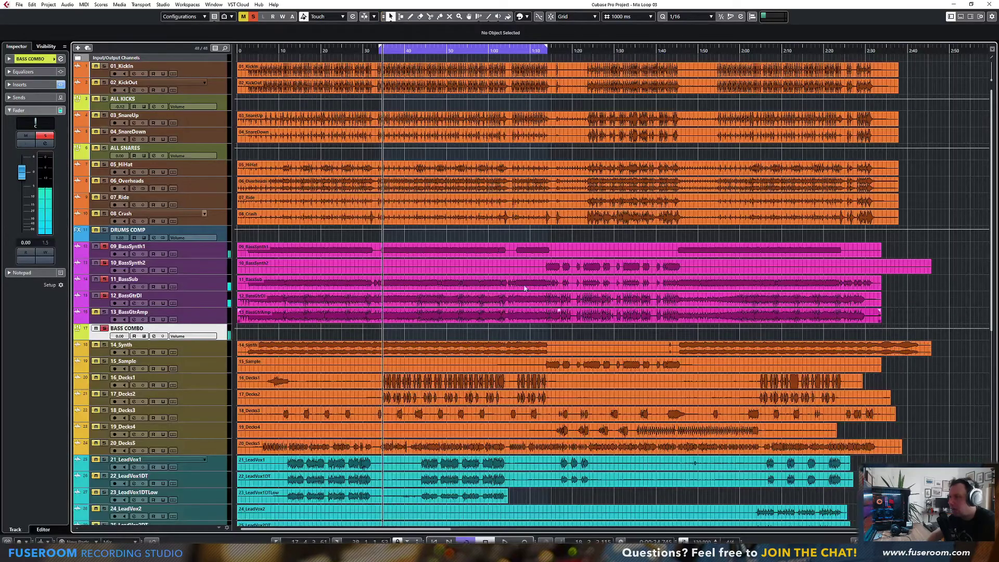
{"action": "left_click", "coordinate": [550, 49]}
{"action": "left_click_drag", "start_coordinate": [553, 46], "coordinate": [676, 46]}
{"action": "key", "text": "space"}
{"action": "left_click", "coordinate": [222, 271]}
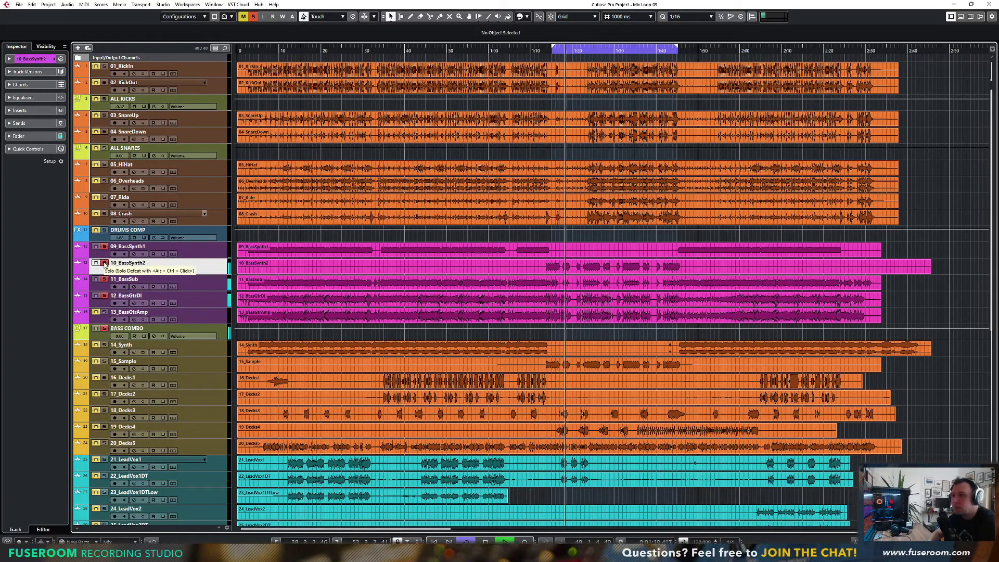
{"action": "key", "text": "space"}
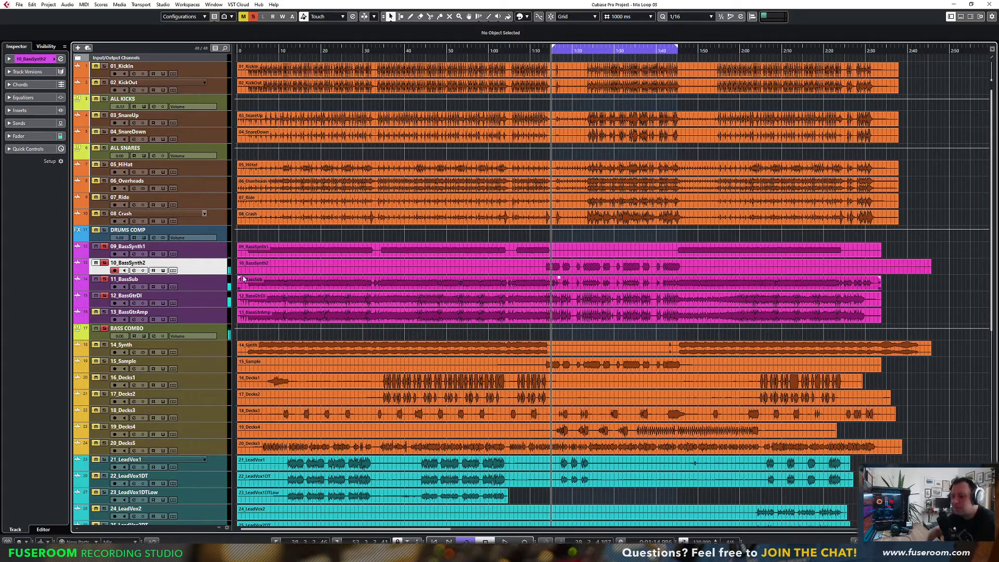
Step: Compare 11_BassSub and 10_BassSynth2 in solo during playback, and leave 10_BassSynth2, 11_BassSub and 12_BassGtrDI soloed together
{"action": "key", "text": "F3"}
{"action": "scroll", "coordinate": [288, 440], "scroll_direction": "left", "scroll_amount": 5}
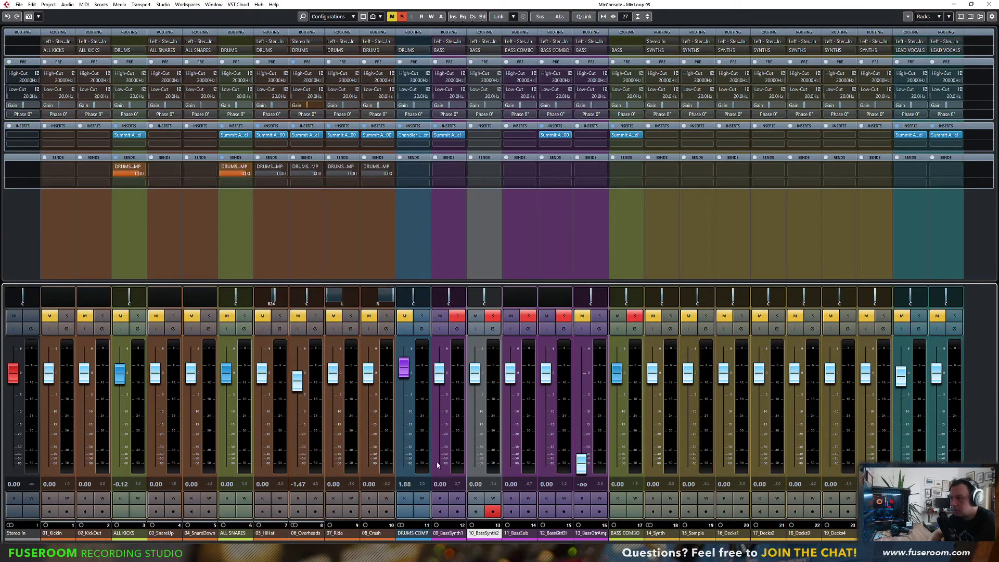
{"action": "key", "text": "space"}
{"action": "left_click", "coordinate": [528, 315]}
{"action": "left_click", "coordinate": [529, 318], "text": "ctrl"}
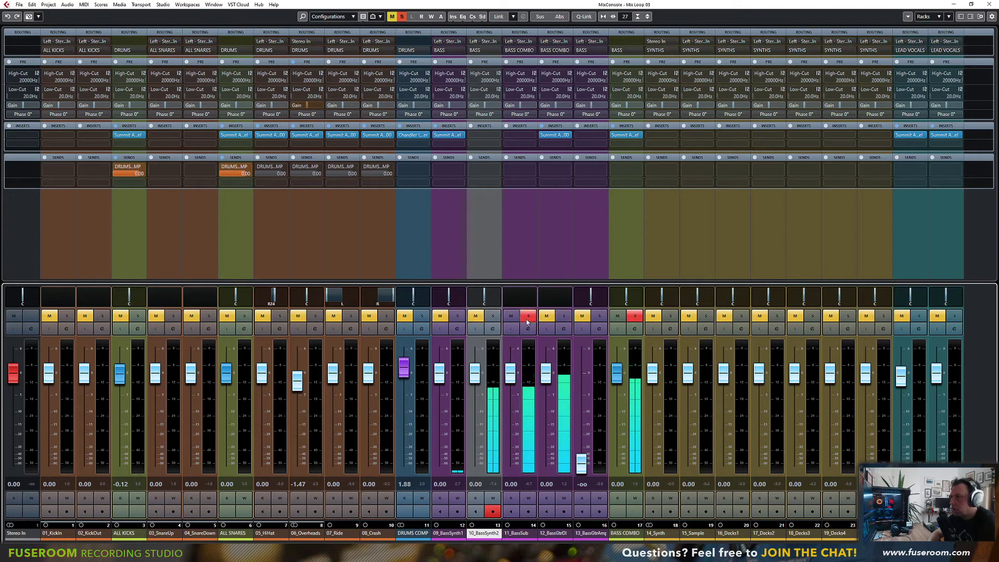
{"action": "left_click", "coordinate": [493, 317], "text": "ctrl"}
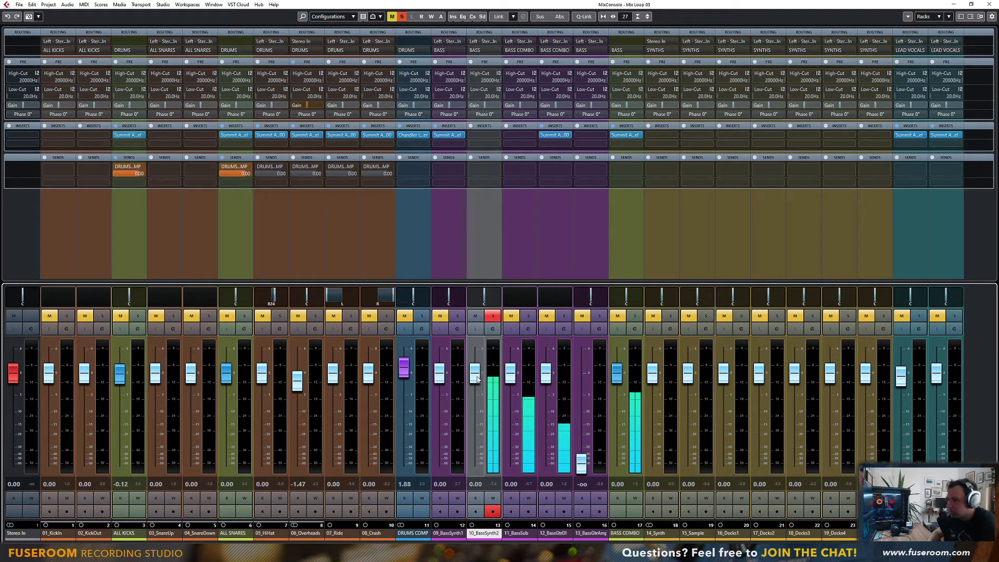
{"action": "left_click", "coordinate": [528, 316]}
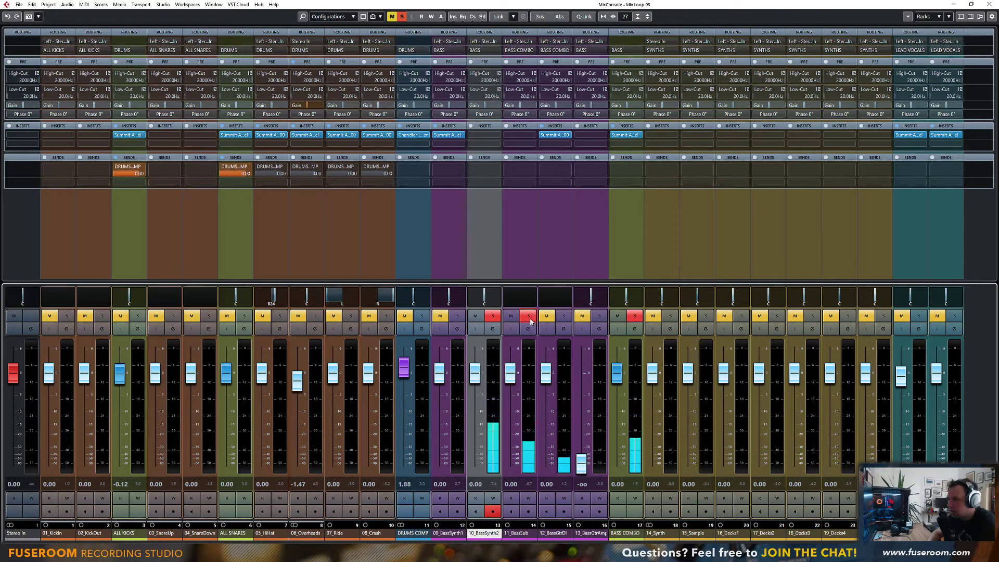
{"action": "left_click", "coordinate": [526, 316]}
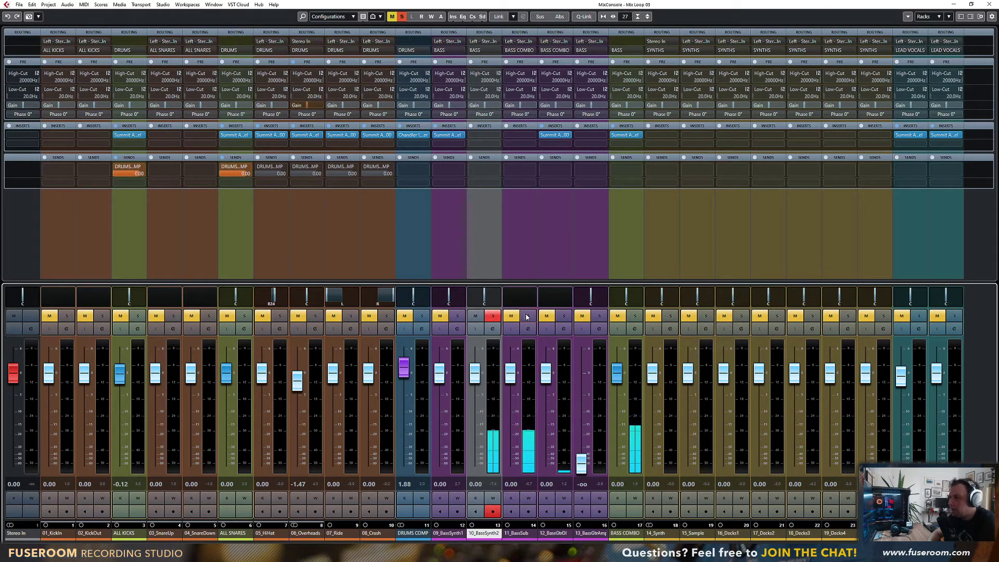
{"action": "left_click", "coordinate": [563, 316]}
{"action": "left_click", "coordinate": [528, 316]}
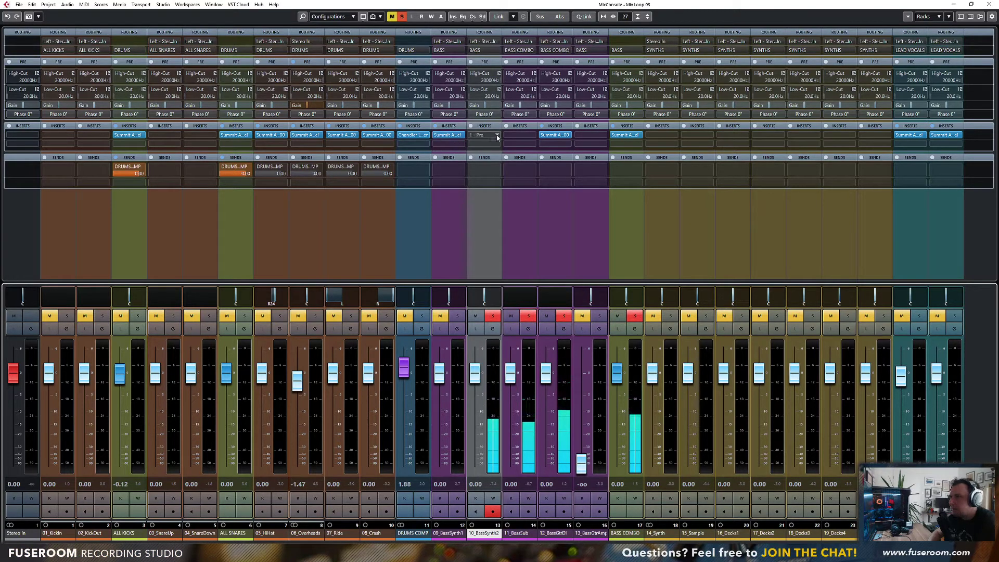
Step: Copy the Grand Channel insert from BASS COMBO onto 10_BassSynth2, open it, and invert the channel's phase to 180°
{"action": "left_click_drag", "start_coordinate": [620, 136], "coordinate": [491, 138]}
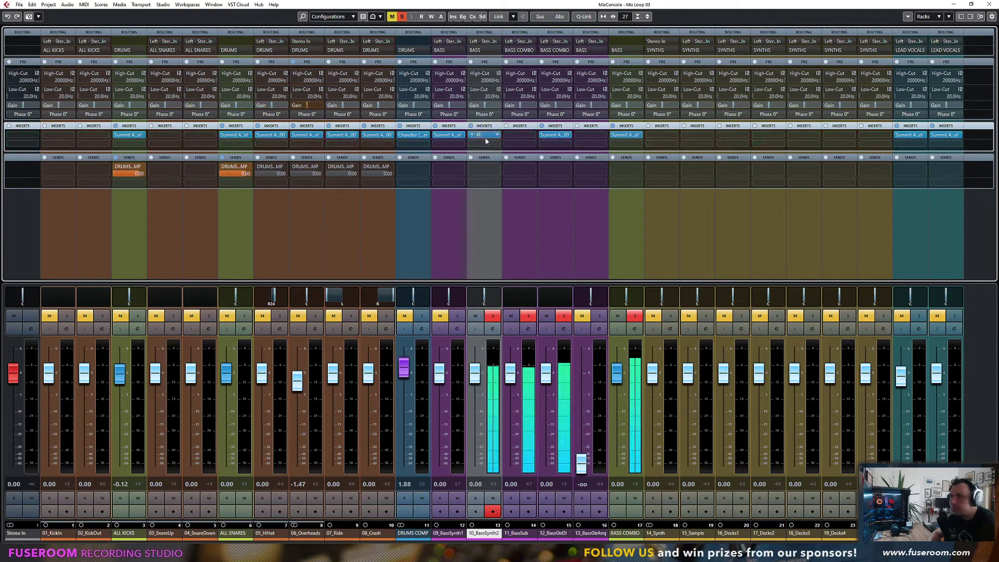
{"action": "left_click", "coordinate": [479, 135]}
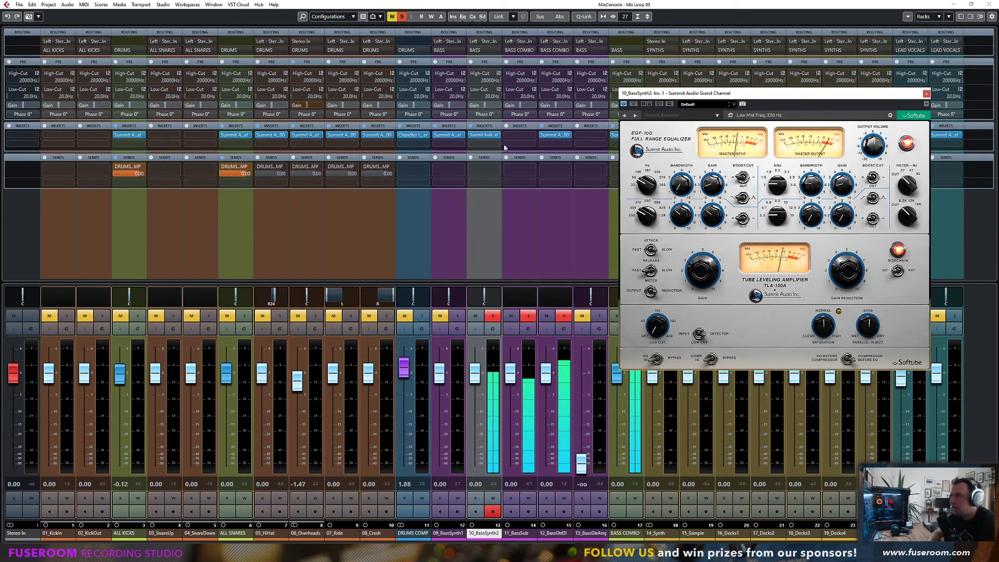
{"action": "left_click", "coordinate": [451, 114]}
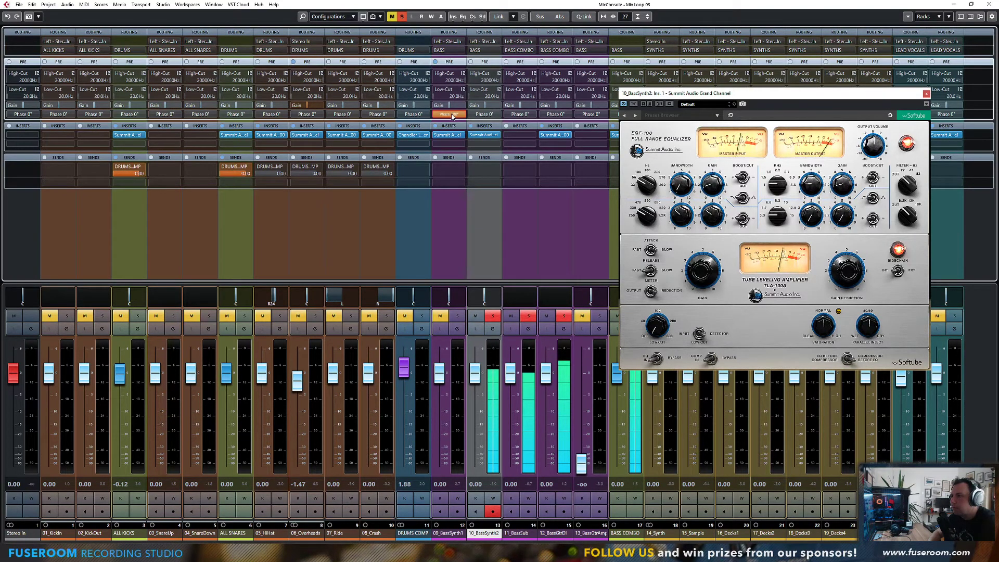
{"action": "left_click", "coordinate": [483, 114]}
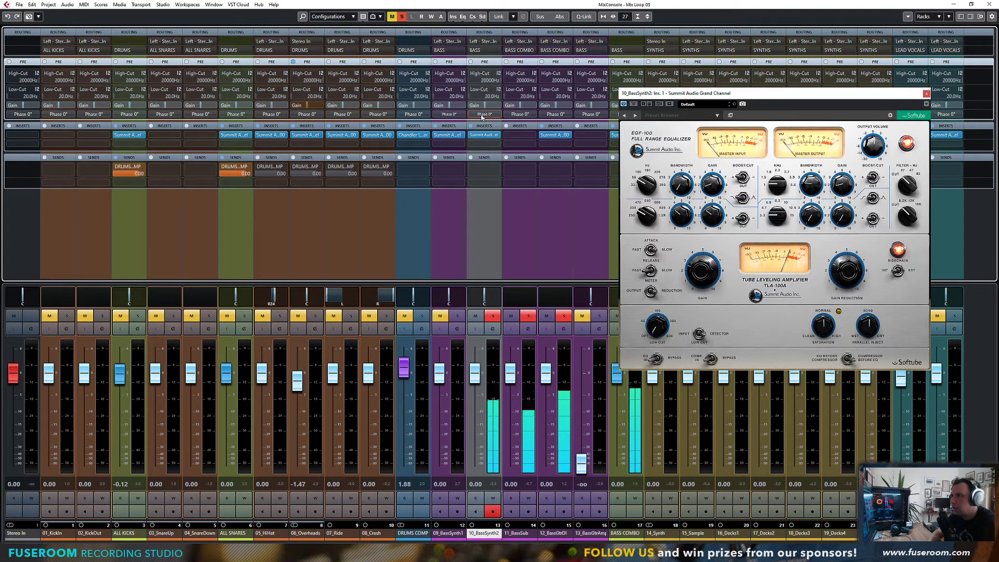
{"action": "left_click", "coordinate": [482, 115]}
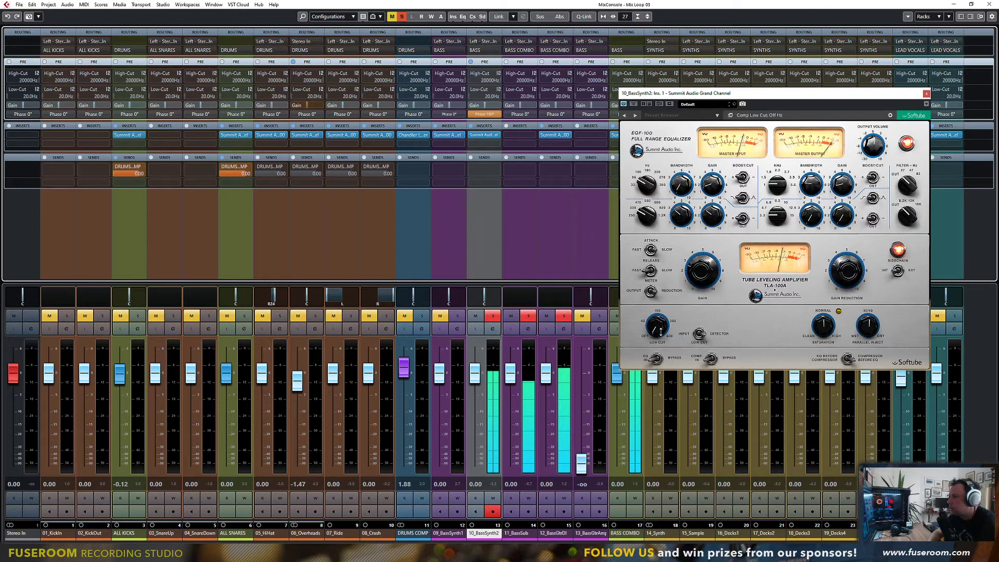
Step: Set the compressor low cut of the 10_BassSynth2 Grand Channel to 164 Hz and bypass its equalizer
{"action": "left_click_drag", "start_coordinate": [660, 329], "coordinate": [658, 323]}
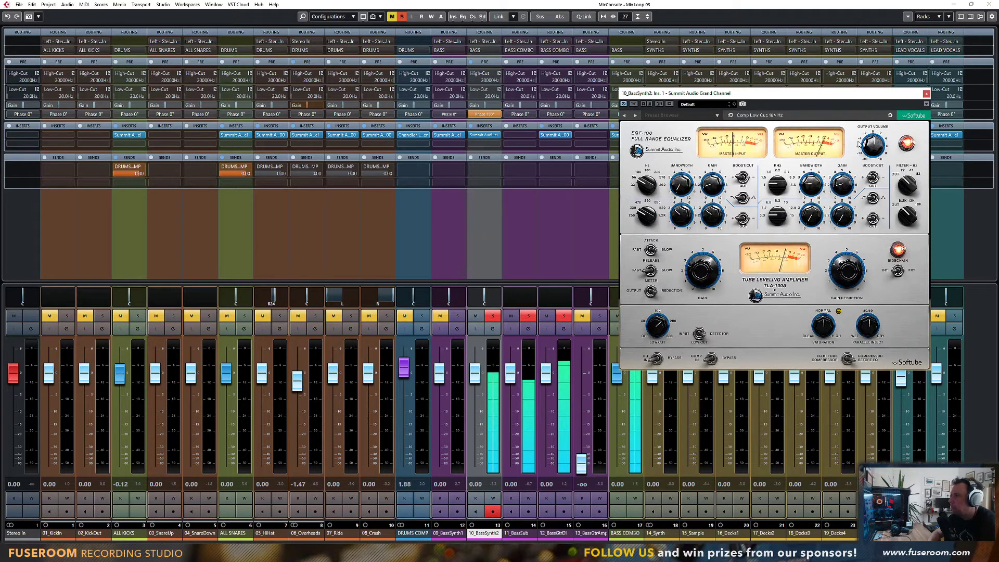
{"action": "left_click", "coordinate": [907, 145]}
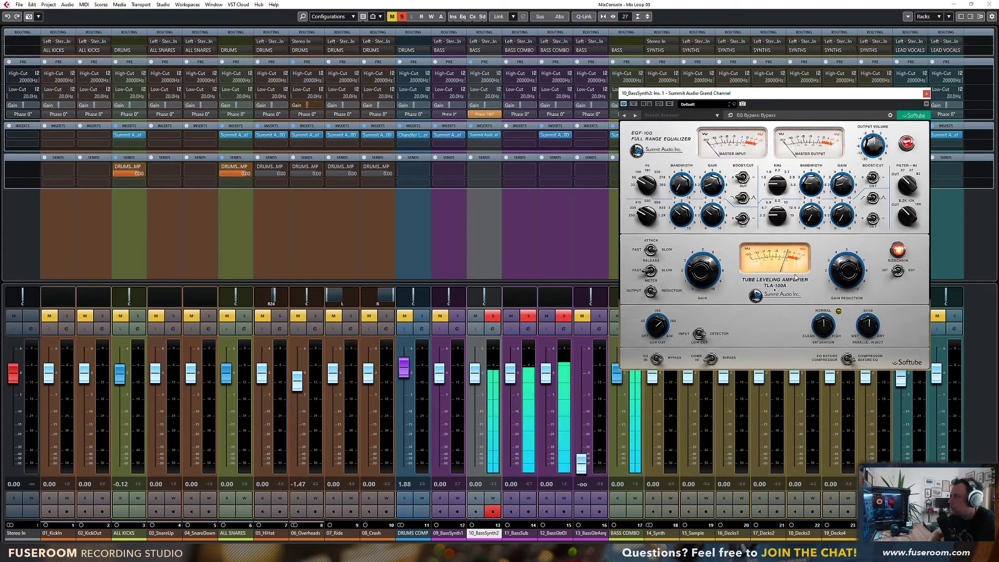
Step: Compare the Grand Channel equalizer on 10_BassSynth2 switched in and out, leave it bypassed, and close the plug-in
{"action": "left_click", "coordinate": [906, 146]}
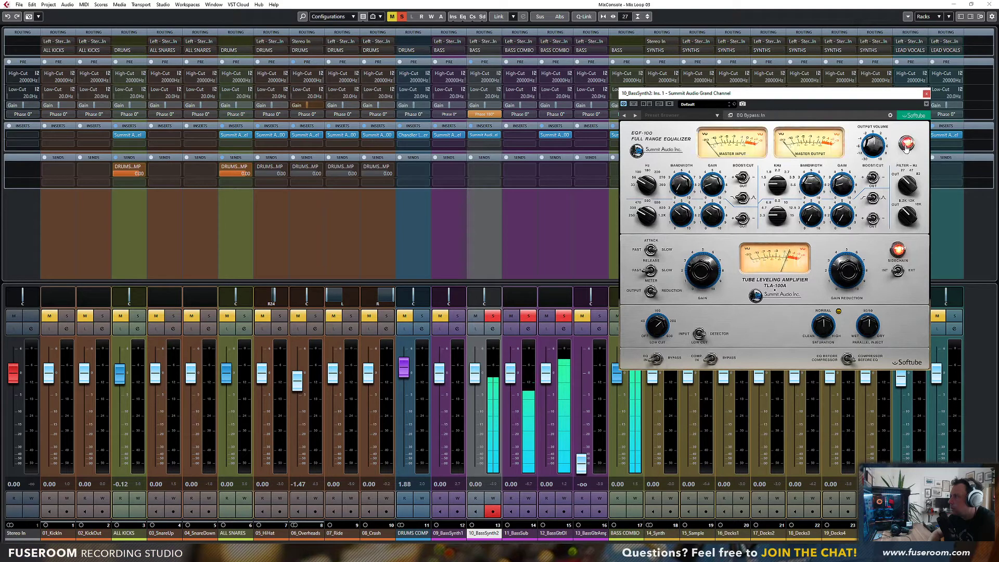
{"action": "left_click", "coordinate": [907, 146]}
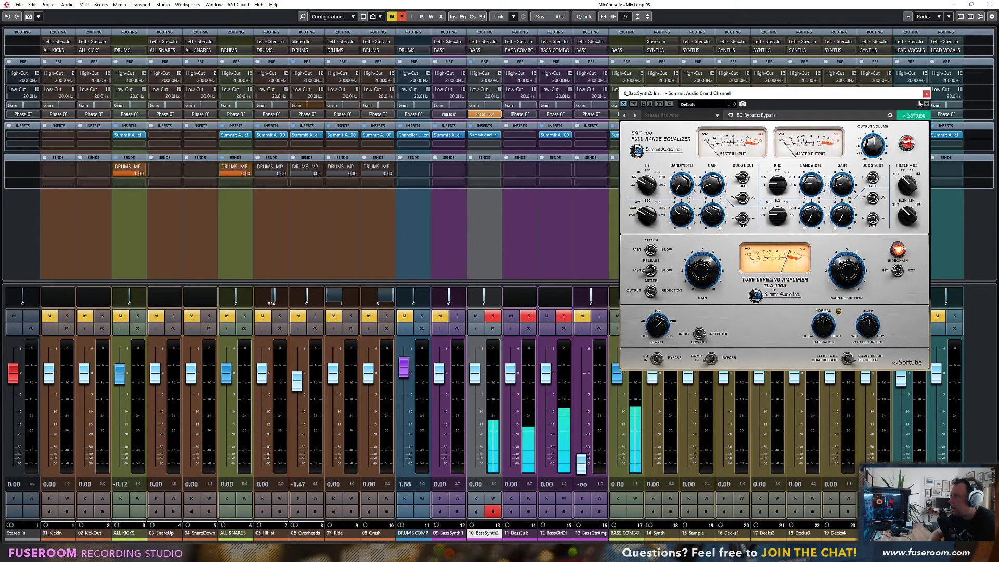
{"action": "left_click", "coordinate": [927, 93]}
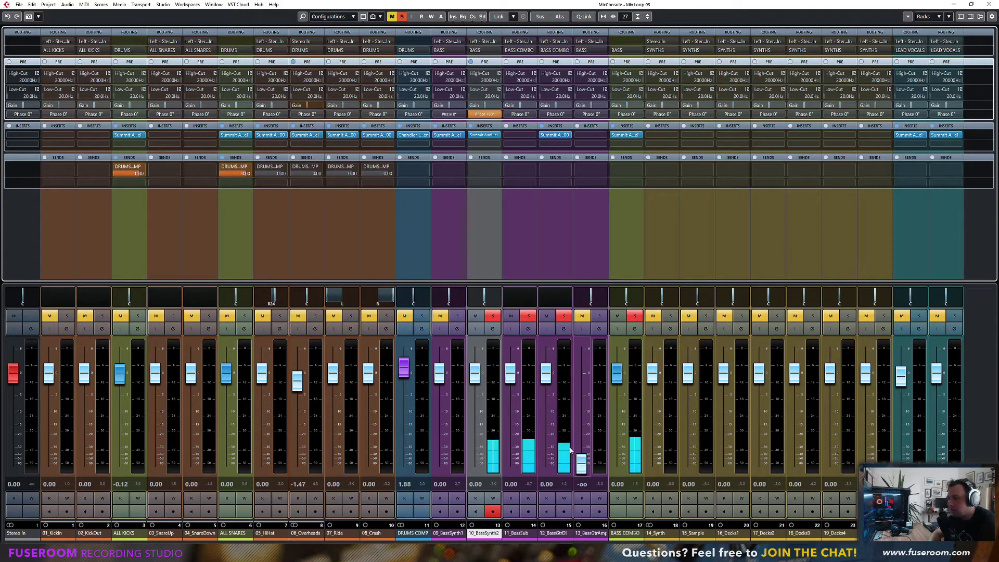
Step: Disable the 13_BassGtrAmp track in the project and select 12_BassGtrDI
{"action": "key", "text": "F3"}
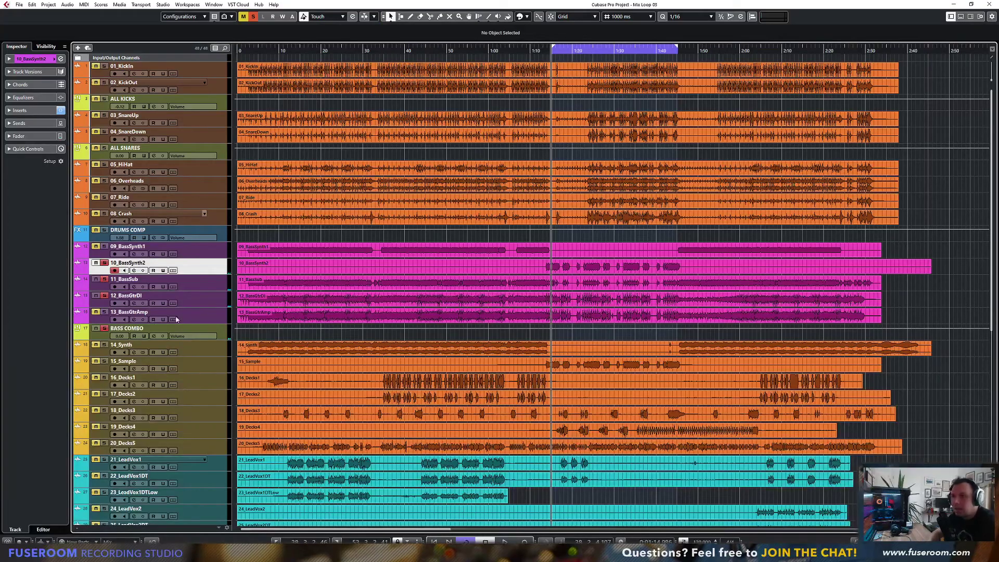
{"action": "left_click", "coordinate": [193, 318]}
{"action": "key", "text": "shift+d"}
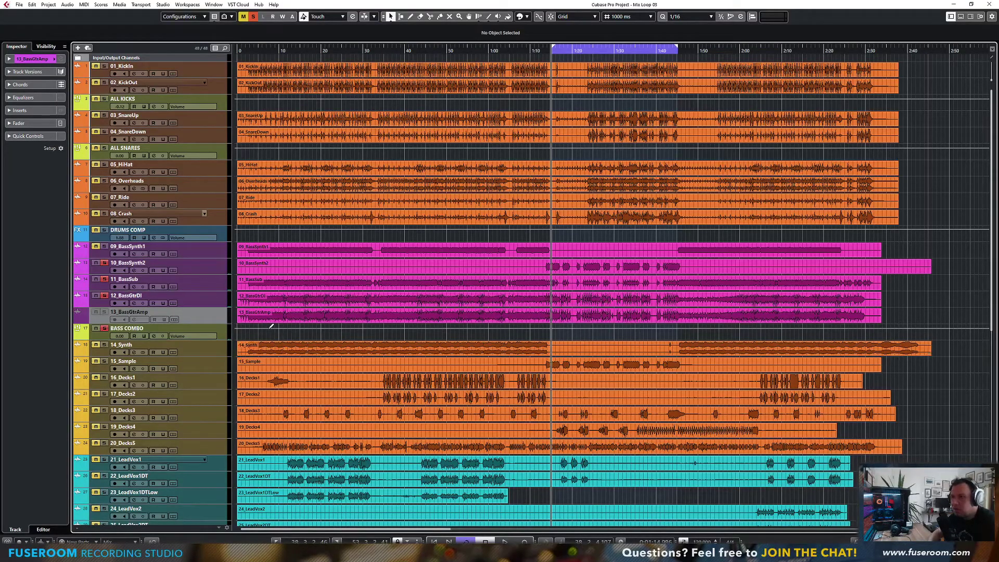
{"action": "left_click", "coordinate": [206, 304]}
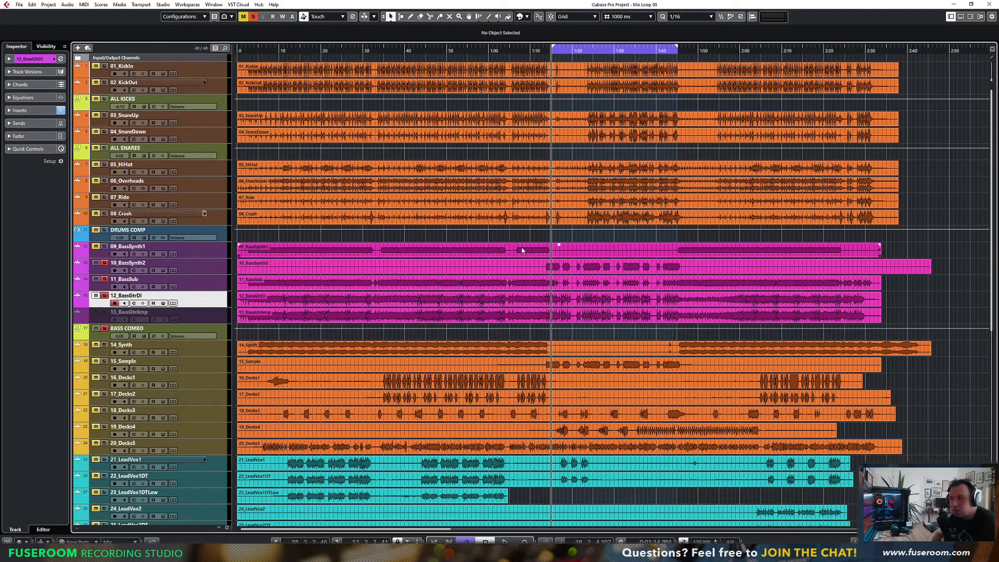
Step: Move the project's loop range to the earlier section from about 0:35 to 1:13
{"action": "scroll", "coordinate": [522, 250], "scroll_direction": "down", "scroll_amount": 4}
{"action": "left_click_drag", "start_coordinate": [553, 49], "coordinate": [587, 49]}
{"action": "left_click_drag", "start_coordinate": [387, 47], "coordinate": [547, 50]}
Step: Solo the DRUMS group together with the BASS group in the mixer
{"action": "key", "text": "F3"}
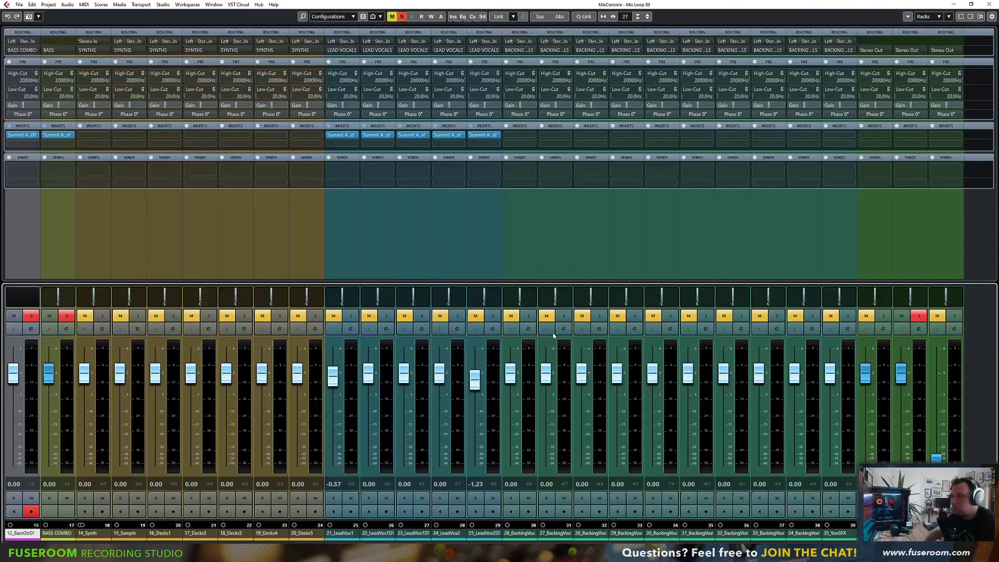
{"action": "scroll", "coordinate": [743, 538], "scroll_direction": "right", "scroll_amount": 4}
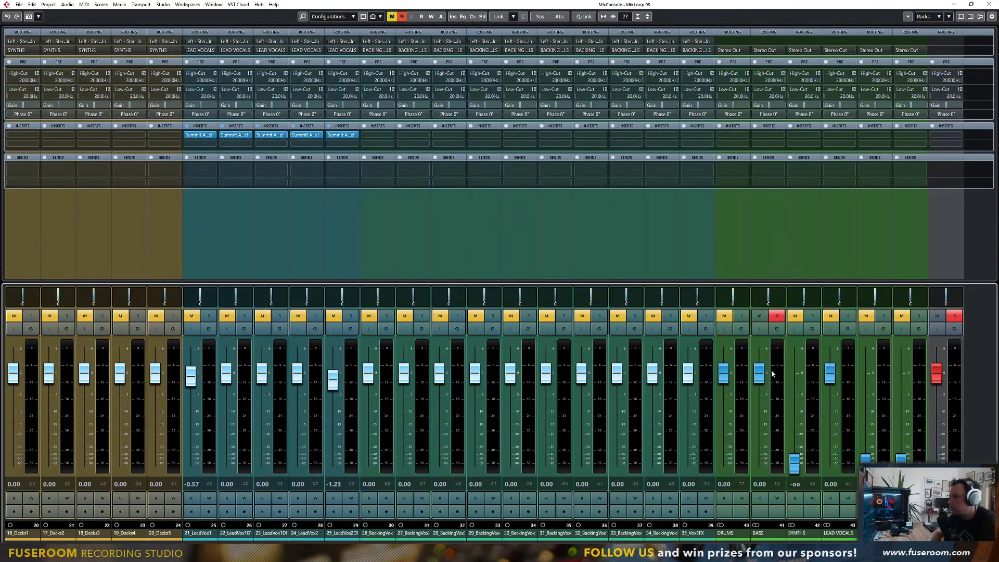
{"action": "left_click", "coordinate": [742, 316], "text": "ctrl"}
{"action": "left_click", "coordinate": [776, 316]}
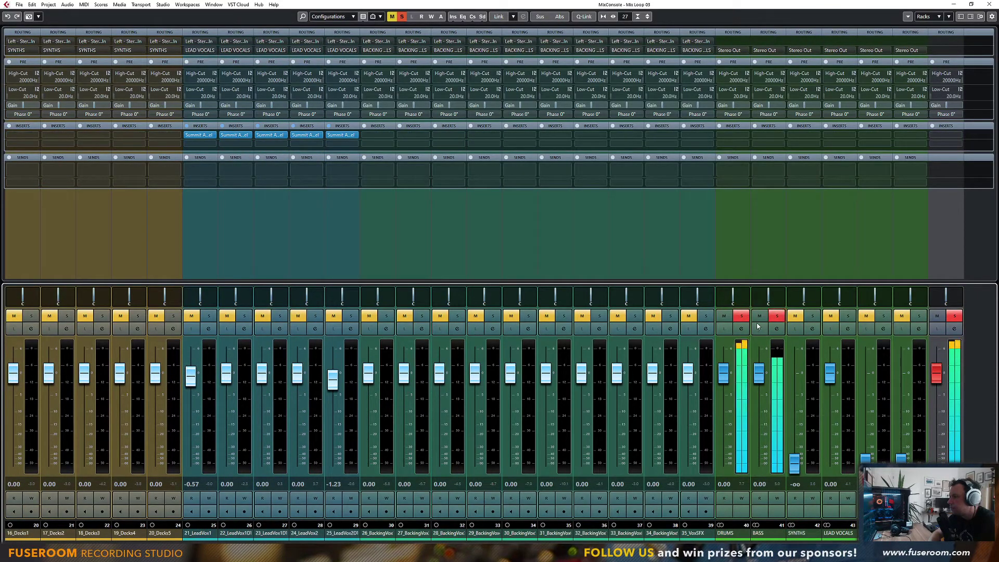
{"action": "left_click", "coordinate": [760, 355]}
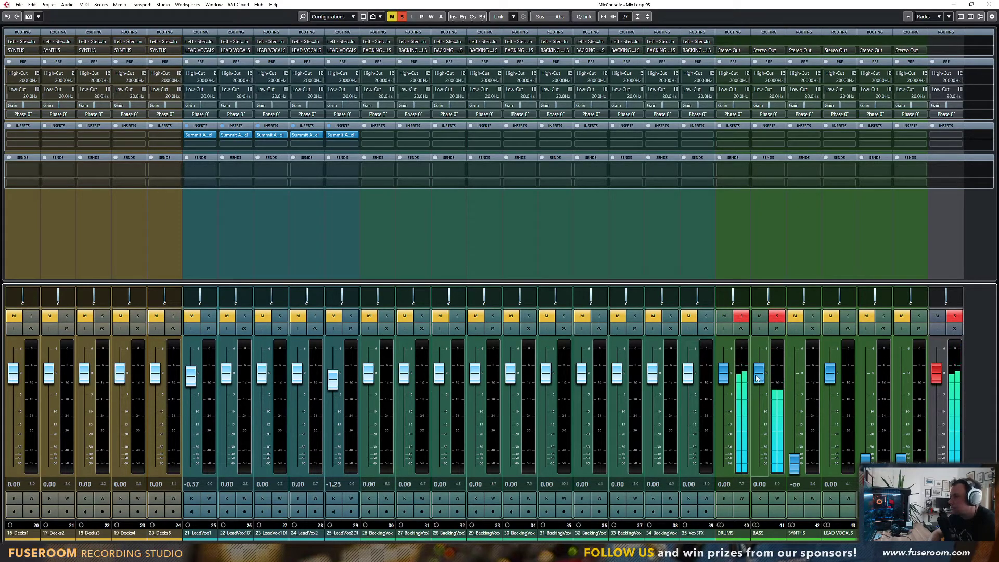
Step: Try a slightly lower level on the BASS group fader against the drums
{"action": "key", "text": "F3"}
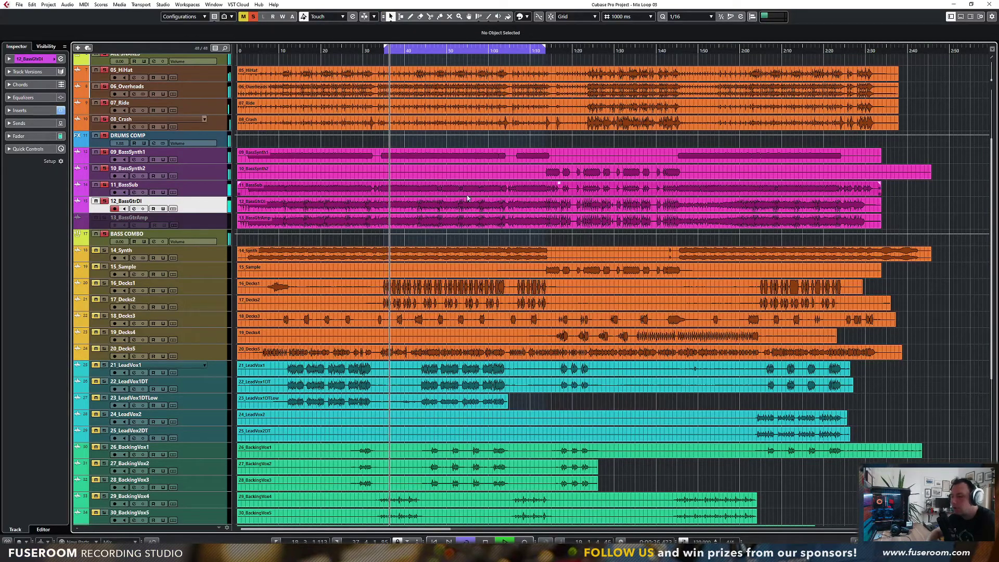
{"action": "key", "text": "F3"}
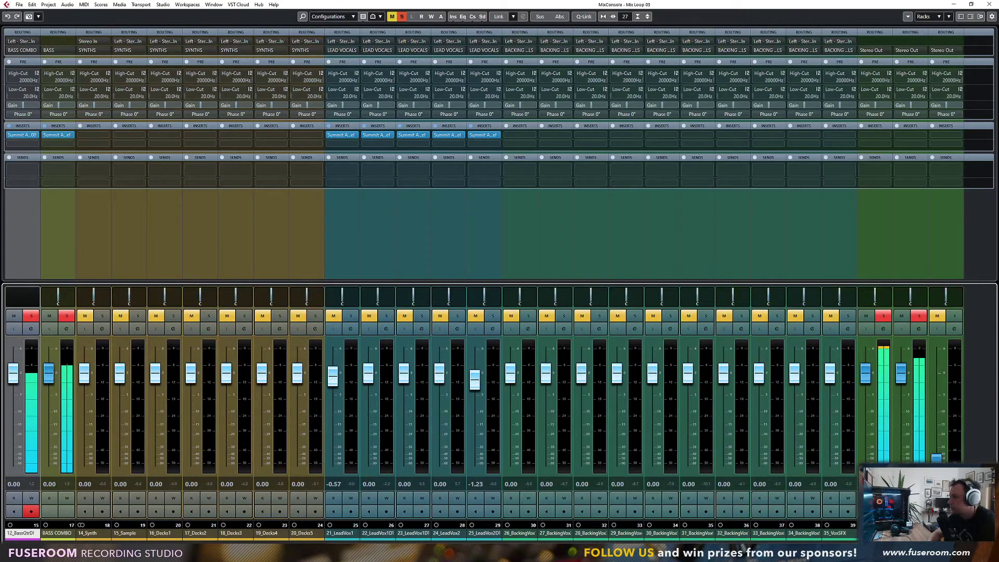
{"action": "scroll", "coordinate": [484, 380], "scroll_direction": "right", "scroll_amount": 4}
{"action": "mouse_move", "coordinate": [759, 373]}
{"action": "left_mouse_down"}
{"action": "mouse_move", "coordinate": [759, 462]}
{"action": "mouse_move", "coordinate": [759, 377]}
{"action": "left_mouse_up"}
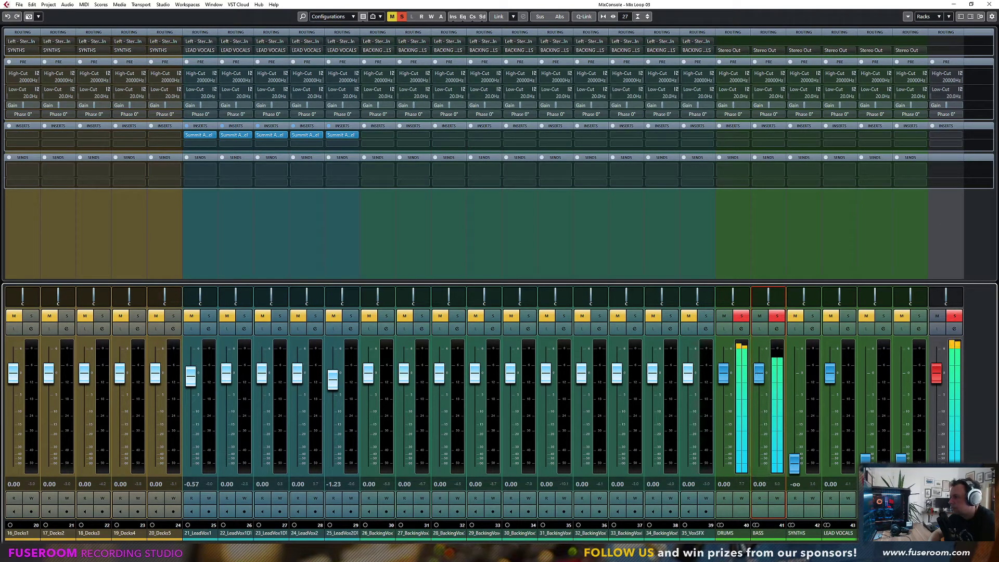
Step: Insert StudioEQ in the first insert slot of the BASS group channel
{"action": "left_click", "coordinate": [781, 136]}
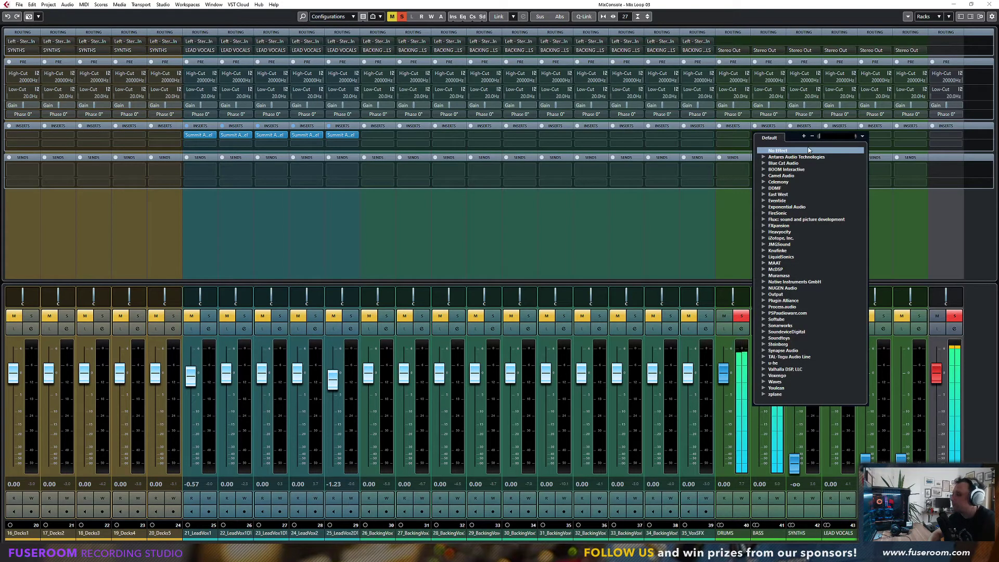
{"action": "type", "text": "studio"}
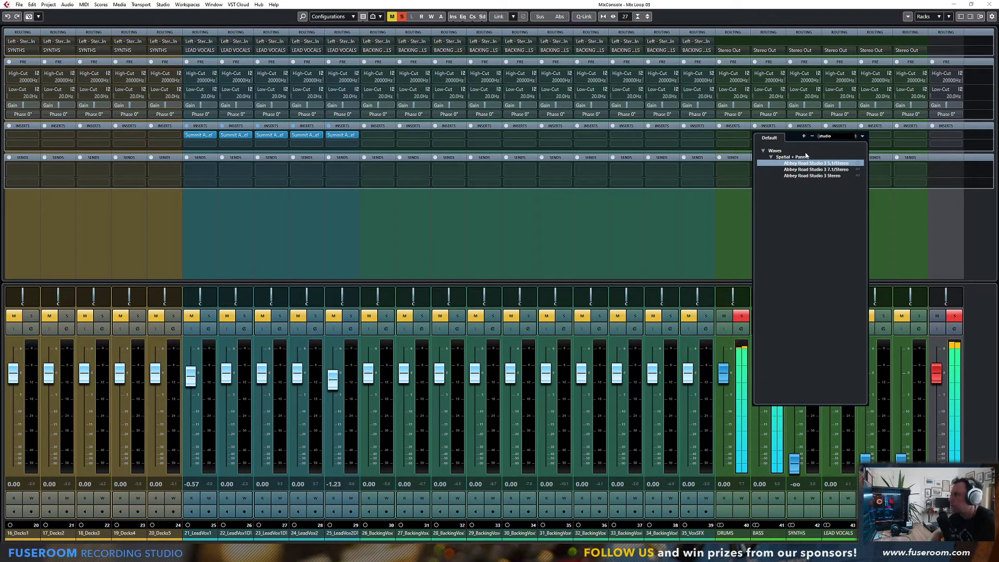
{"action": "key", "text": "BackSpace"}
{"action": "double_click", "coordinate": [792, 164]}
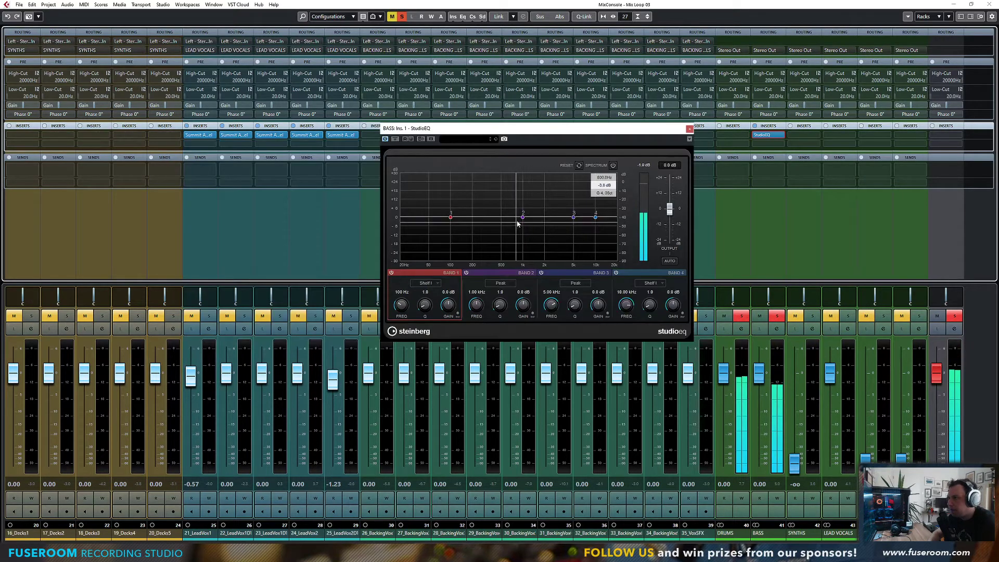
Step: Set StudioEQ to +2.4 dB at about 118 Hz, -2.7 dB at 199 Hz and +1.9 dB at 955 Hz, and close it
{"action": "left_click_drag", "start_coordinate": [522, 217], "coordinate": [457, 217]}
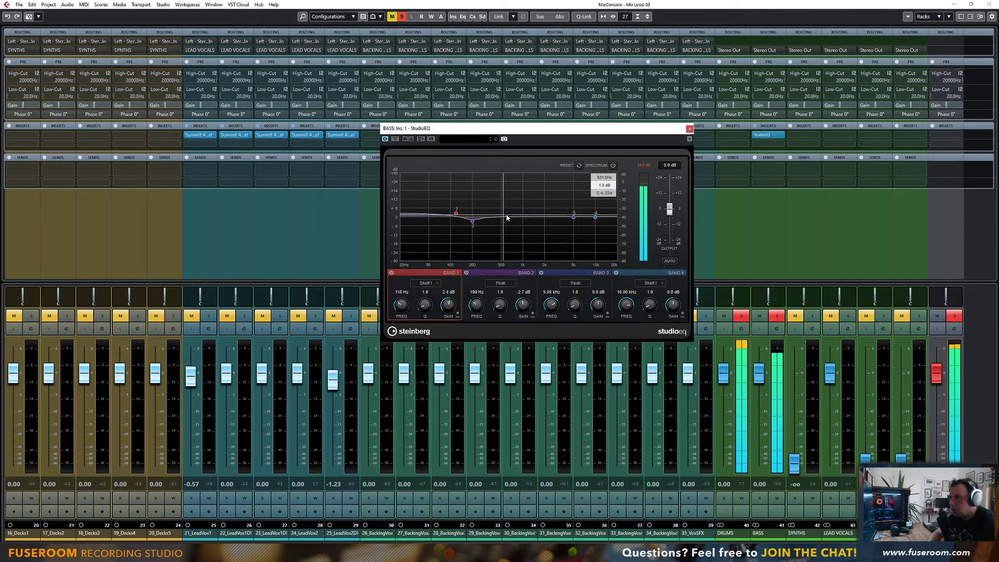
{"action": "left_click_drag", "start_coordinate": [573, 217], "coordinate": [523, 218]}
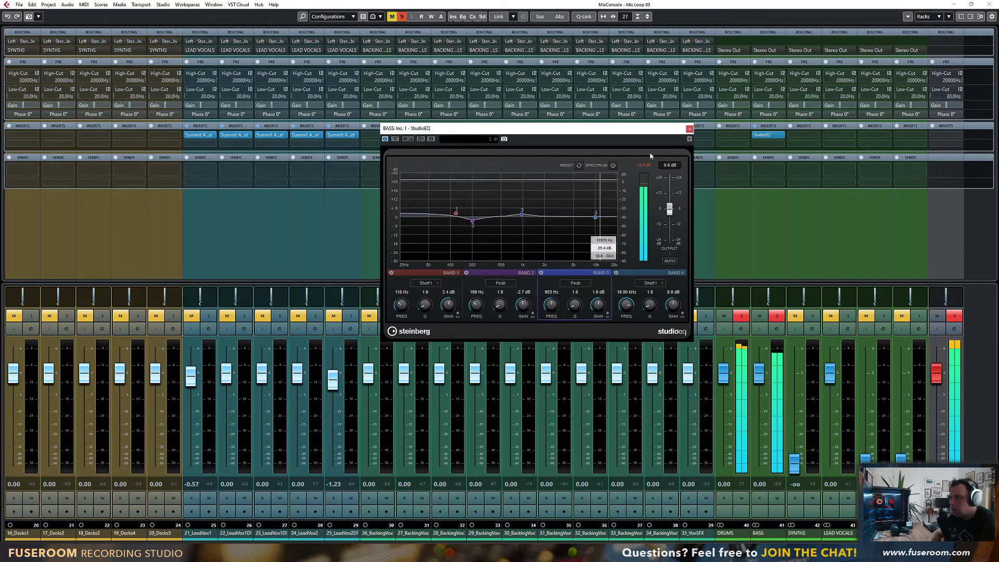
{"action": "left_click", "coordinate": [689, 128]}
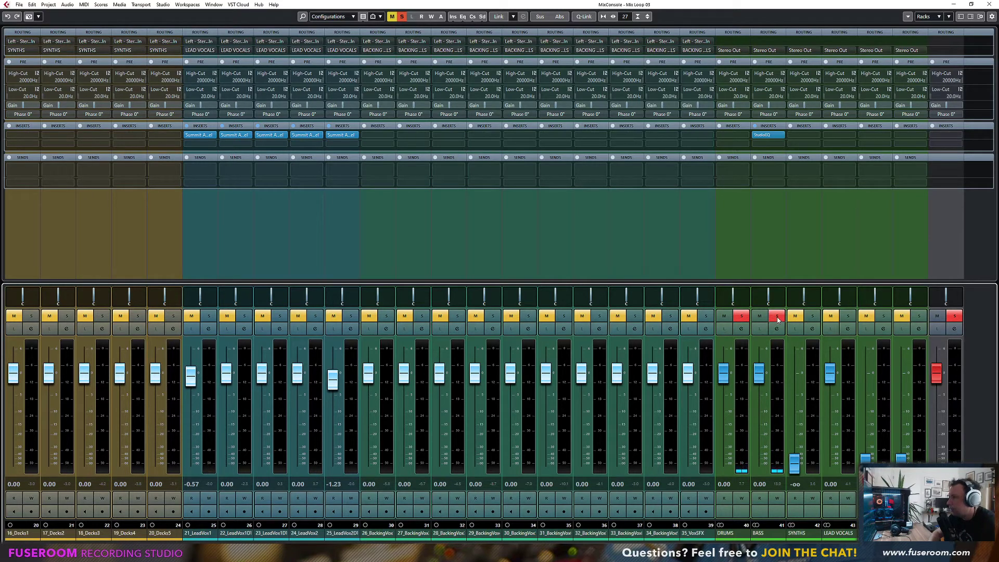
Step: Solo the SYNTHS group alongside DRUMS and take the BASS group out of solo, leaving LEAD VOCALS unsoloed
{"action": "left_click", "coordinate": [847, 316]}
{"action": "left_click", "coordinate": [846, 316]}
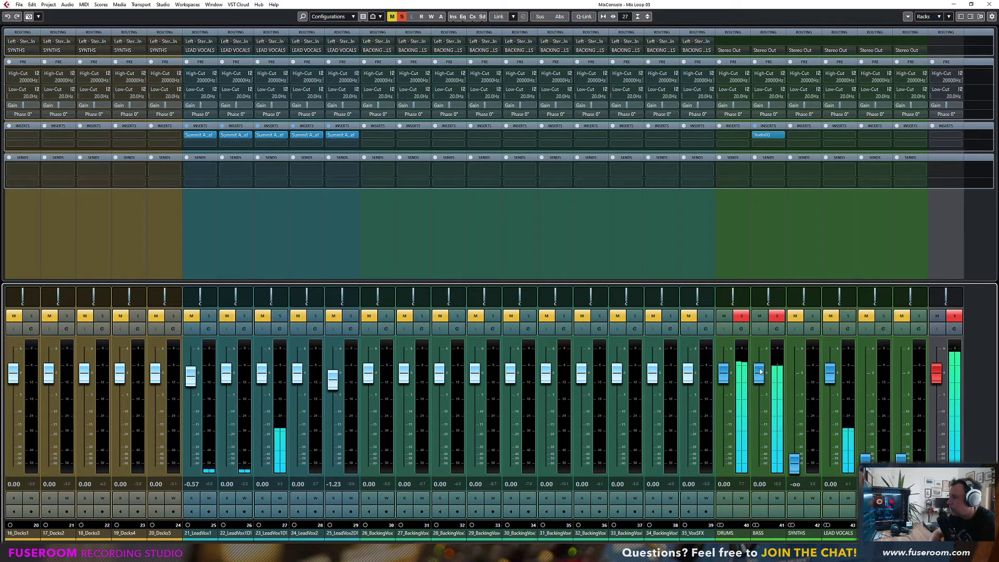
{"action": "left_click", "coordinate": [812, 316]}
{"action": "left_click", "coordinate": [777, 316]}
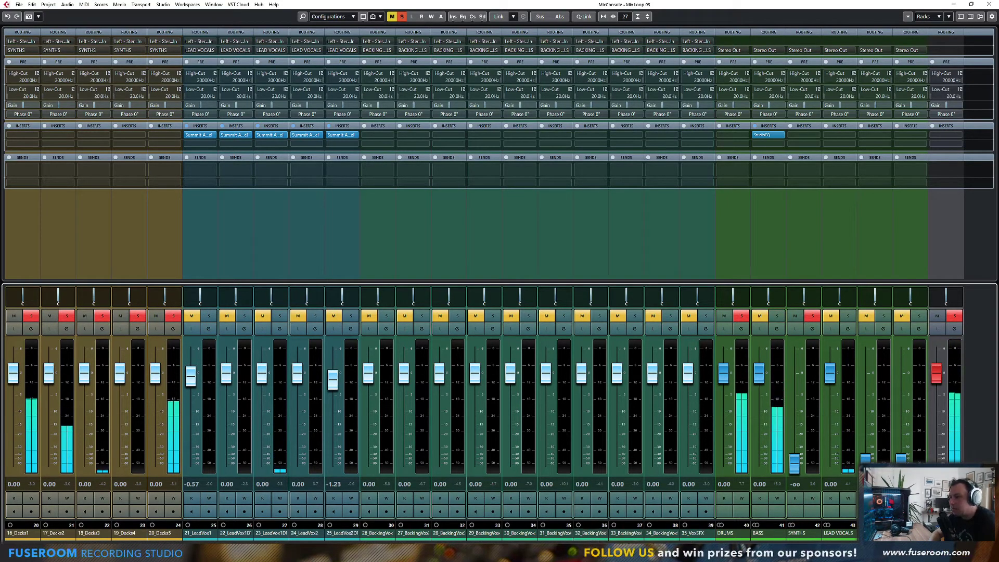
Step: Reset the SYNTHS group fader to 0.00 dB
{"action": "scroll", "coordinate": [598, 534], "scroll_direction": "left", "scroll_amount": 5}
{"action": "scroll", "coordinate": [423, 400], "scroll_direction": "left", "scroll_amount": 2}
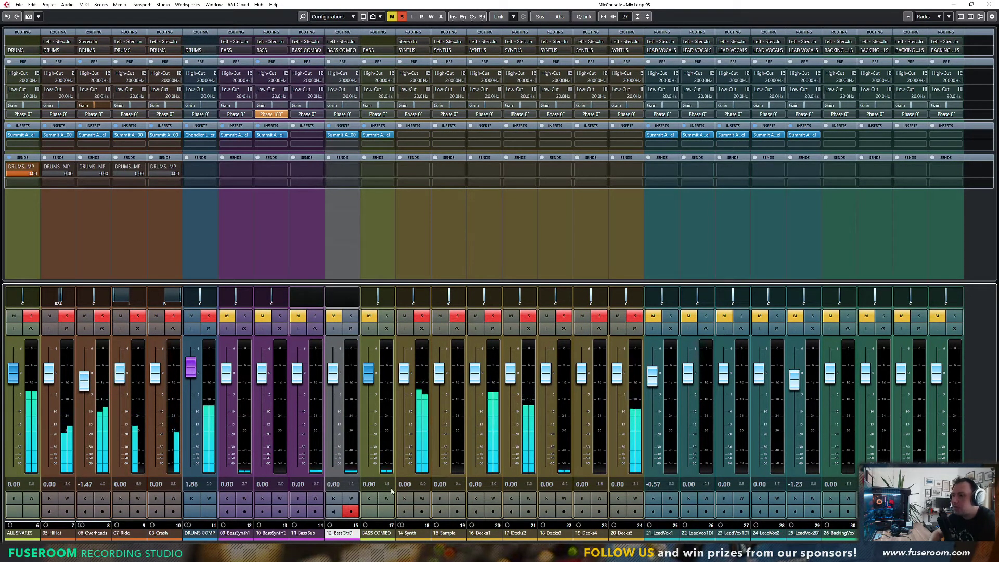
{"action": "scroll", "coordinate": [789, 424], "scroll_direction": "right", "scroll_amount": 9}
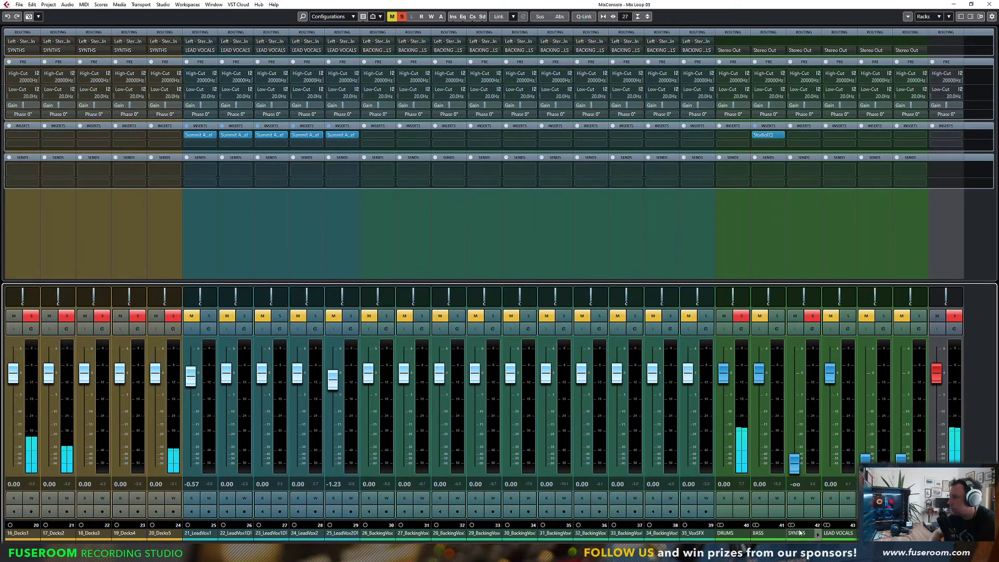
{"action": "left_click", "coordinate": [789, 425], "text": "ctrl"}
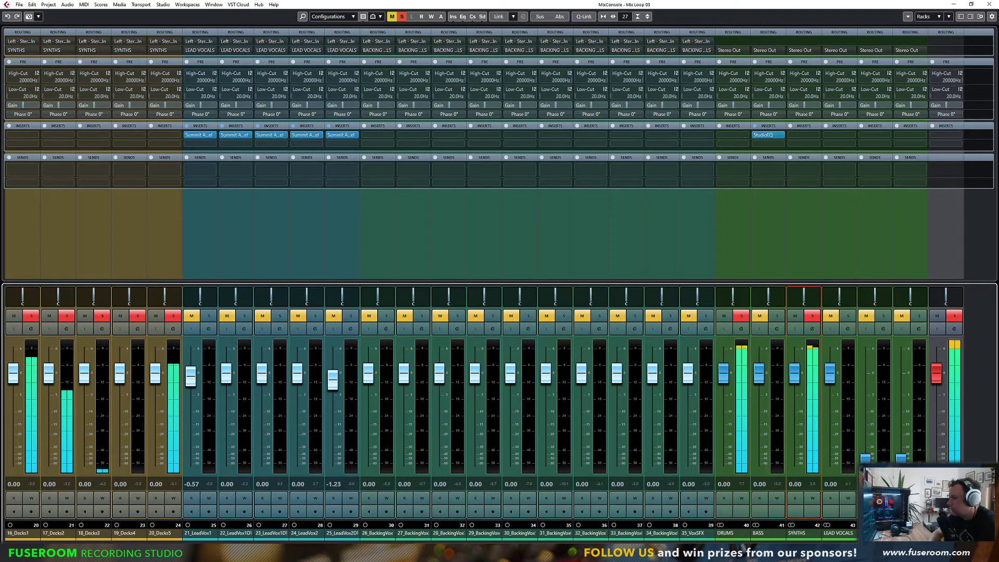
Step: Pull the faders of 14_Synth, 16_Decks1, 17_Decks2 and 20_Decks5 fully down
{"action": "scroll", "coordinate": [451, 388], "scroll_direction": "left", "scroll_amount": 10}
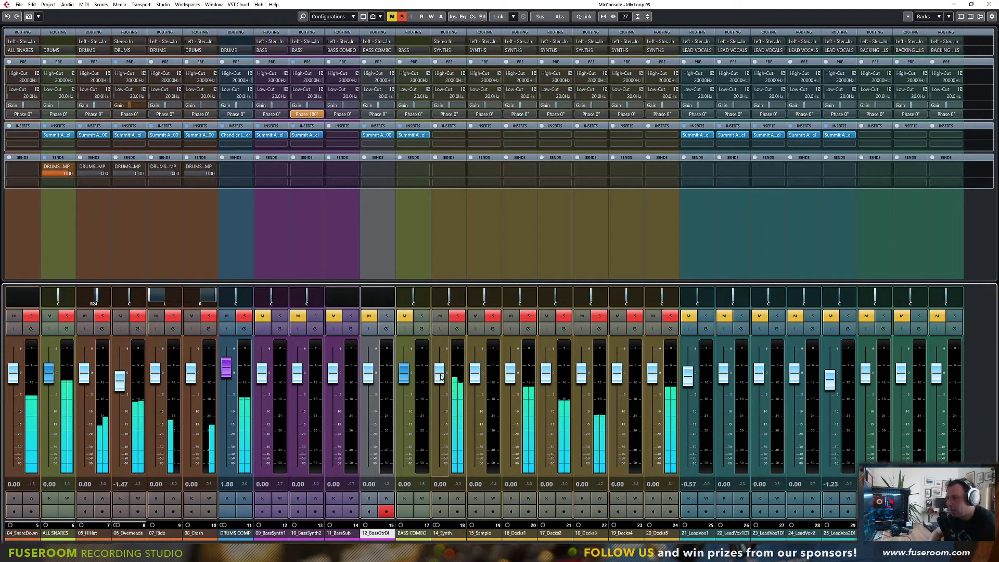
{"action": "left_click_drag", "start_coordinate": [440, 376], "coordinate": [442, 468]}
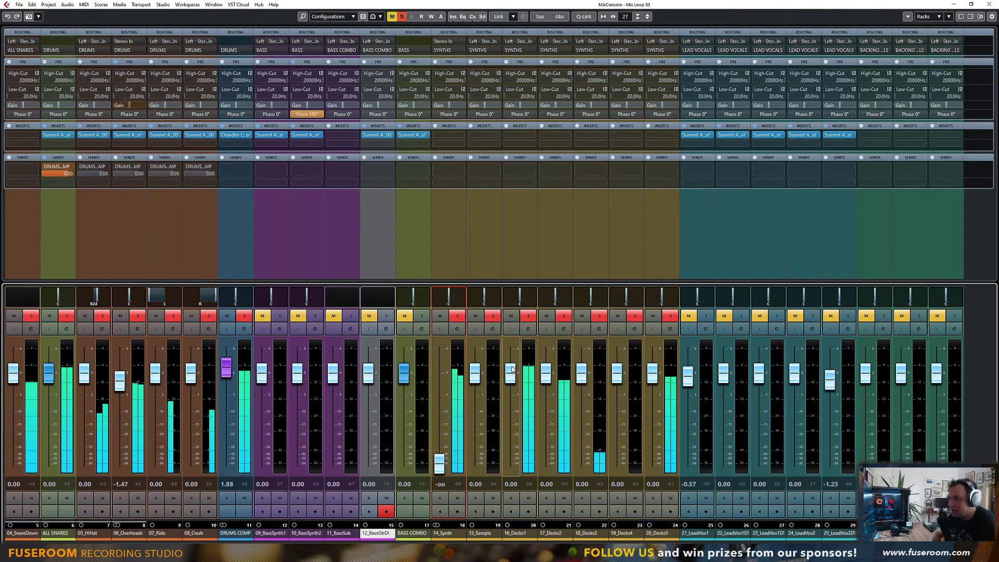
{"action": "left_click_drag", "start_coordinate": [511, 376], "coordinate": [512, 468]}
{"action": "left_click_drag", "start_coordinate": [546, 373], "coordinate": [546, 463]}
{"action": "left_click_drag", "start_coordinate": [652, 372], "coordinate": [653, 464]}
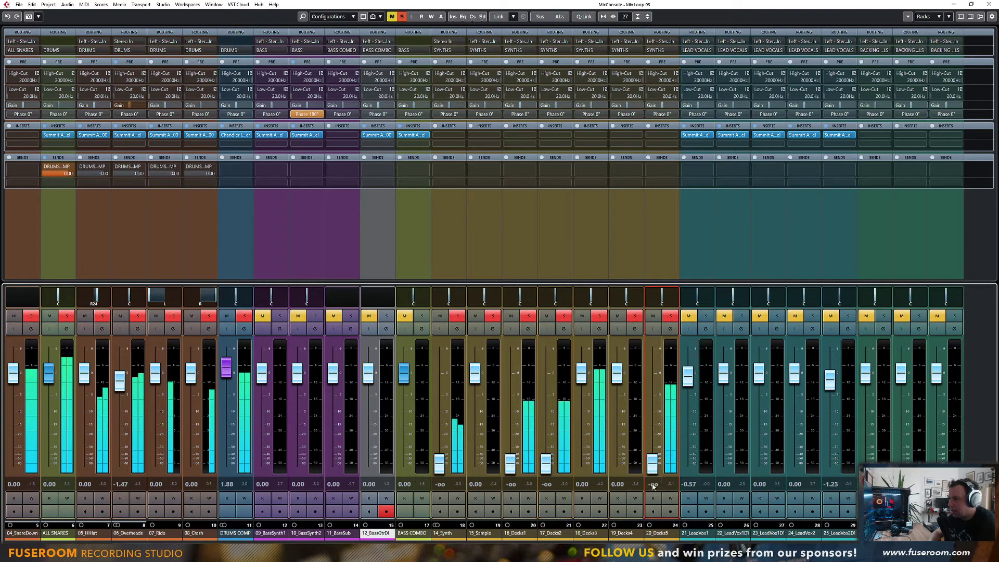
Step: Raise 16_Decks1 to -35.3 dB and 17_Decks2 to -32.7 dB, and reset the 14_Synth fader to 0.00 dB
{"action": "left_click_drag", "start_coordinate": [510, 462], "coordinate": [546, 448]}
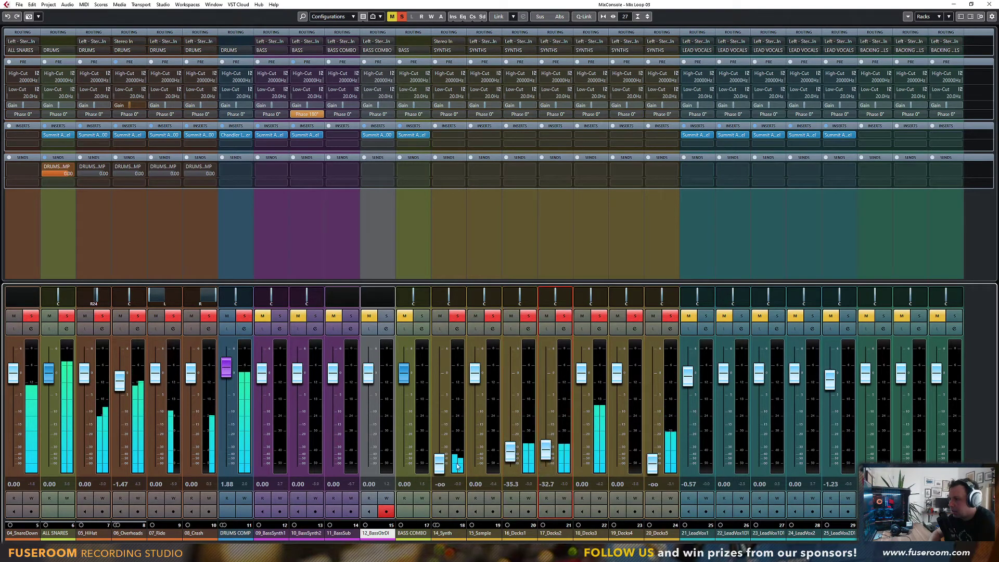
{"action": "left_click_drag", "start_coordinate": [440, 463], "coordinate": [441, 391]}
{"action": "left_click", "coordinate": [441, 390], "text": "ctrl"}
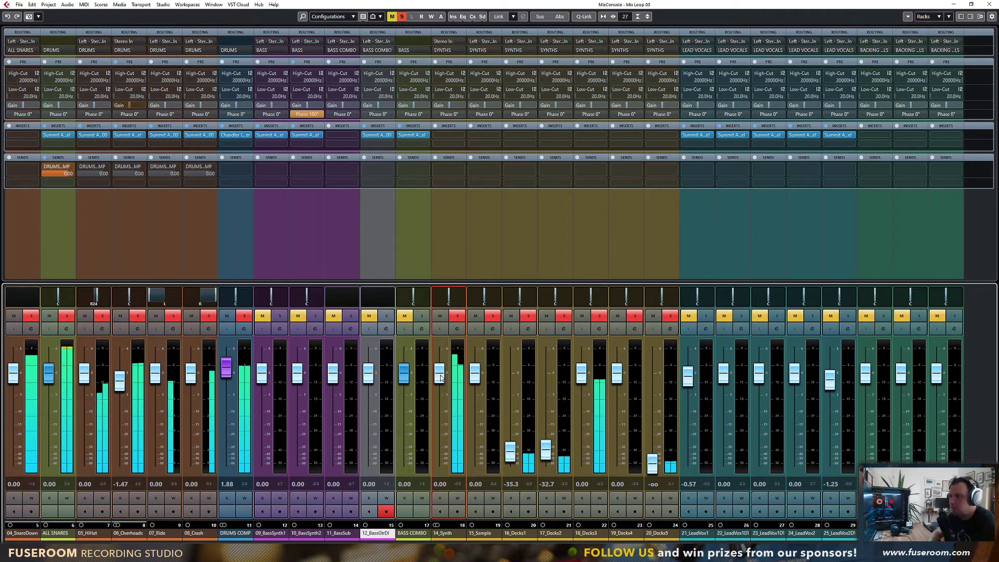
Step: Load Summit Audio EQF-100 in the first insert slot of 14_Synth, replacing the Summit Audio TLA-100A
{"action": "left_click", "coordinate": [441, 183]}
{"action": "left_click", "coordinate": [534, 234]}
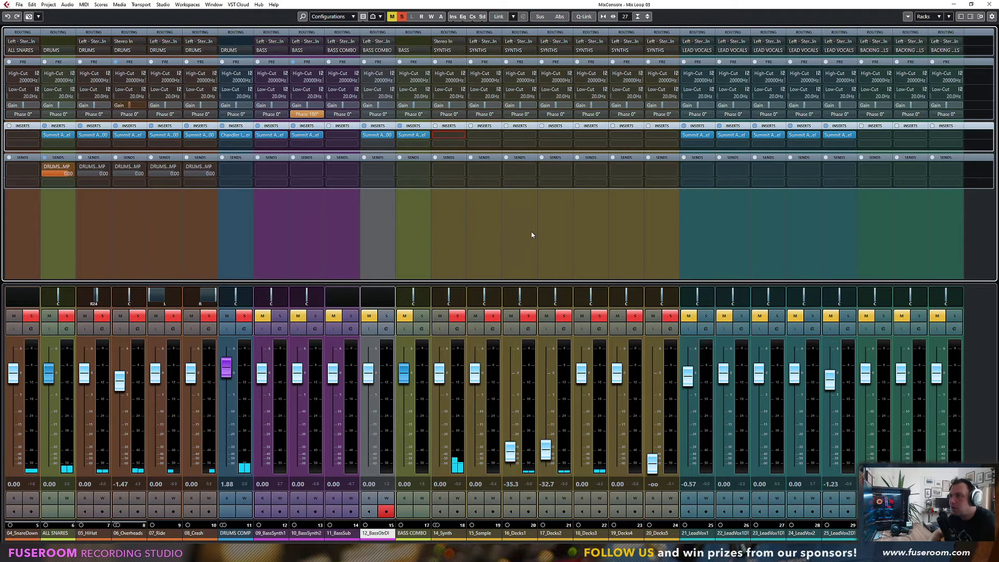
{"action": "left_click", "coordinate": [462, 137]}
{"action": "left_click", "coordinate": [463, 136]}
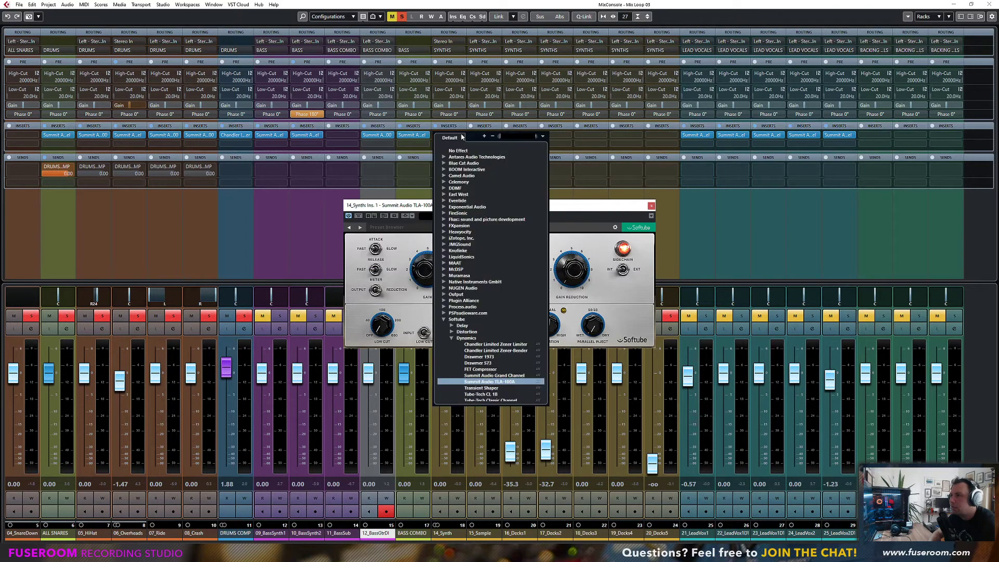
{"action": "type", "text": "summit"}
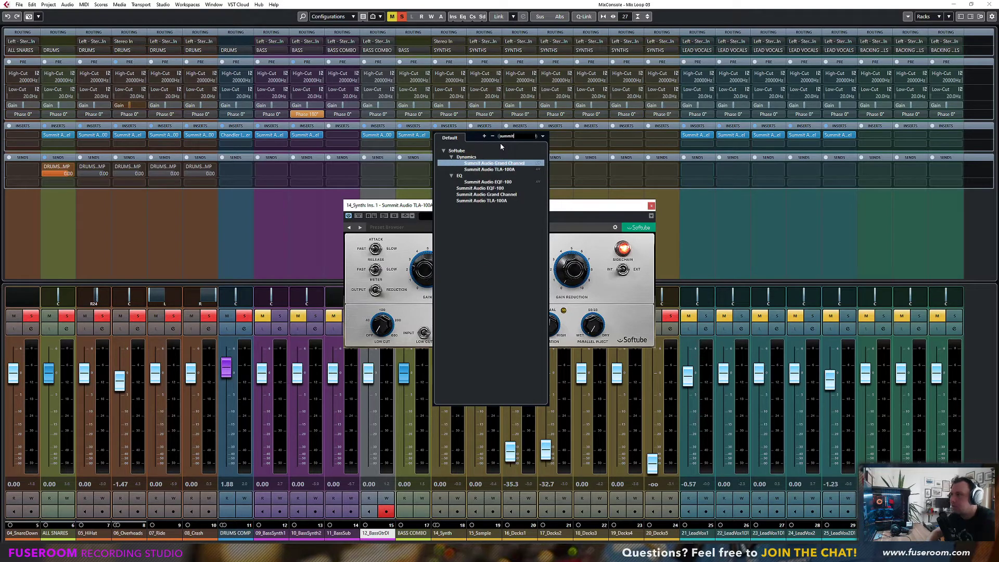
{"action": "left_click", "coordinate": [493, 188]}
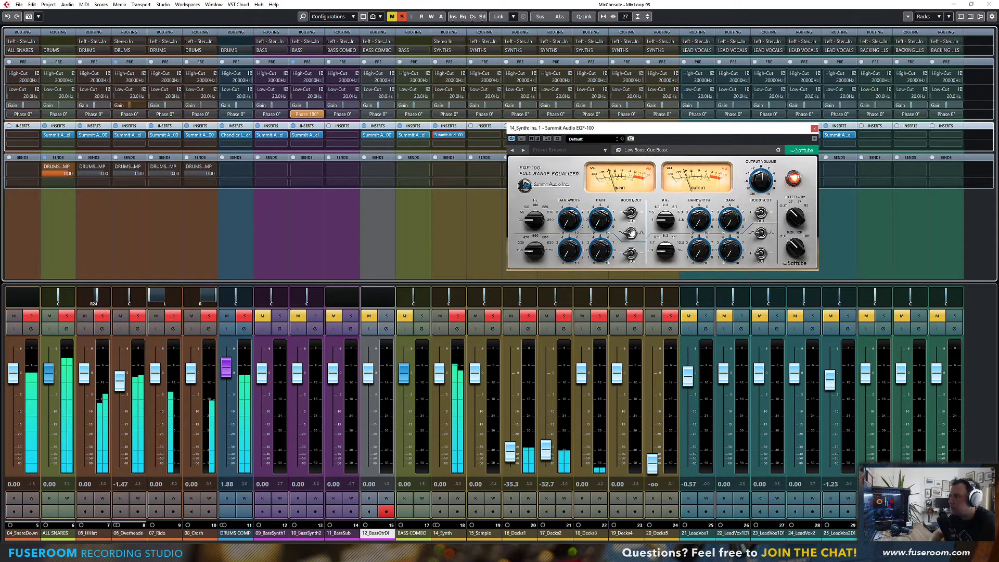
Step: Adjust the low band on 14_Synth's EQF-100 and engage its low-cut filter
{"action": "left_click", "coordinate": [630, 213]}
{"action": "left_click_drag", "start_coordinate": [600, 220], "coordinate": [616, 131]}
{"action": "left_click_drag", "start_coordinate": [541, 220], "coordinate": [584, 128]}
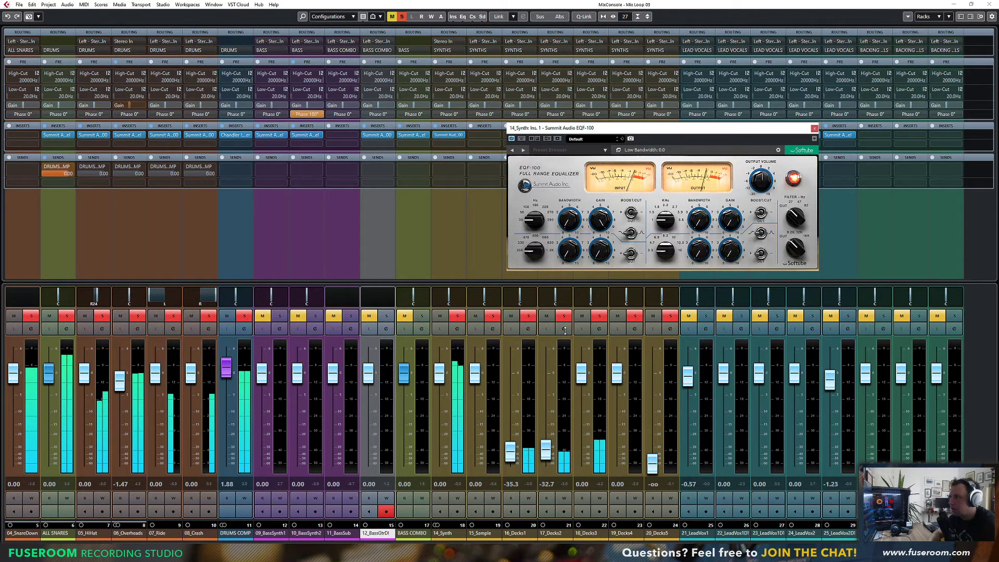
{"action": "left_click_drag", "start_coordinate": [795, 218], "coordinate": [763, 199]}
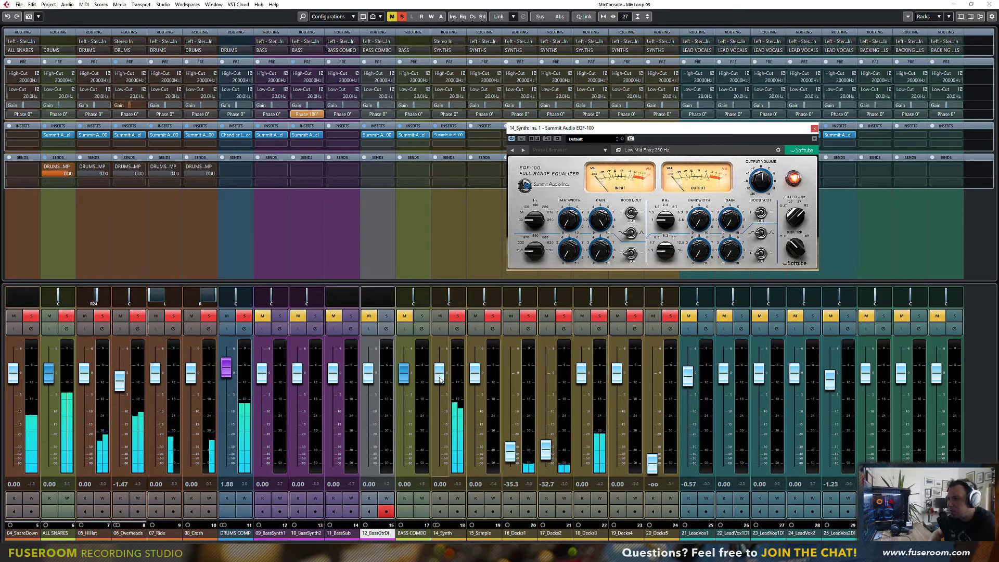
Step: Lower the 14_Synth fader to -0.63 dB and solo 11_BassSub and 10_BassSynth2 alongside it
{"action": "left_click_drag", "start_coordinate": [440, 379], "coordinate": [440, 384]}
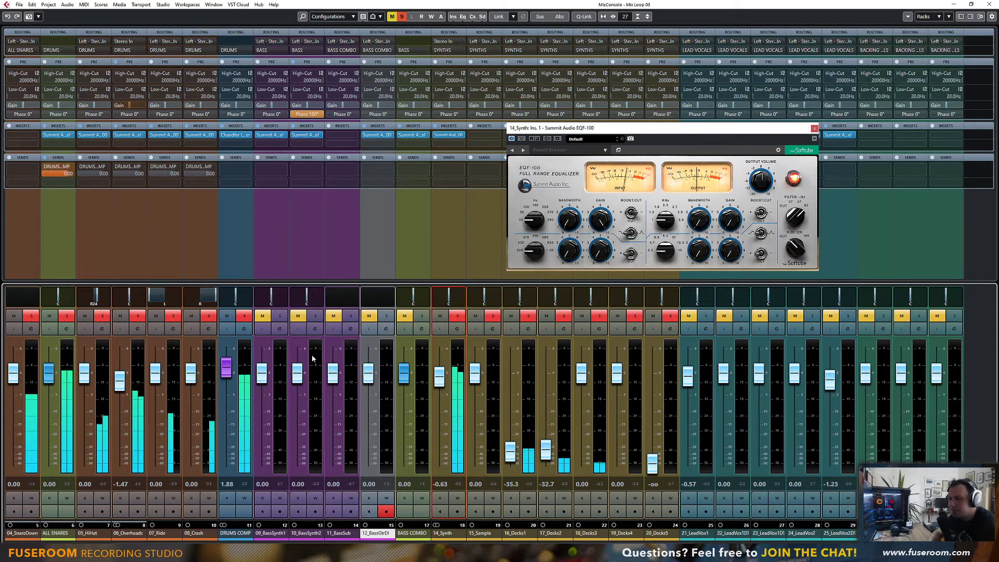
{"action": "left_click", "coordinate": [349, 316]}
{"action": "left_click", "coordinate": [315, 316]}
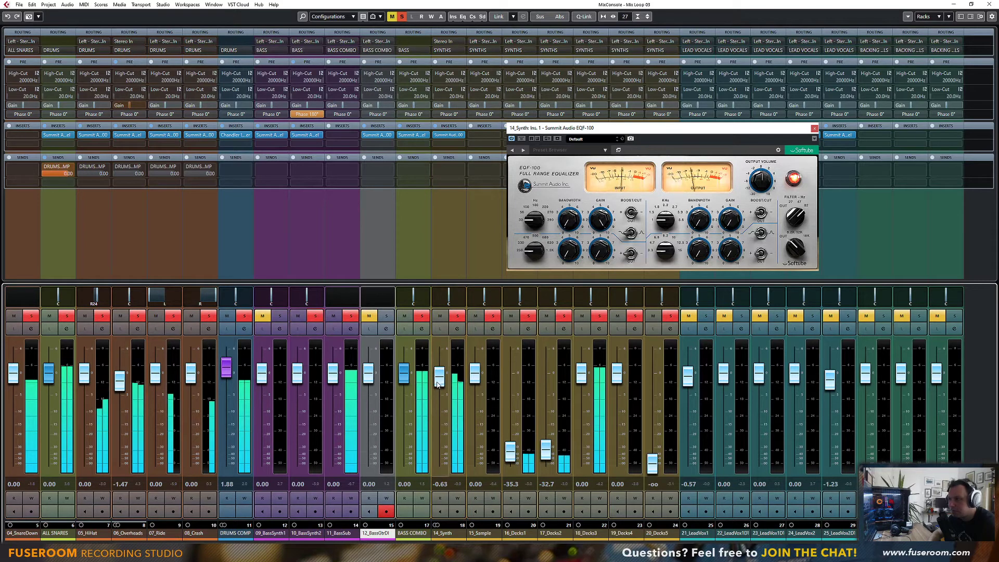
Step: Lower the 14_Synth fader to -1.23 dB and invert the channel's phase
{"action": "mouse_move", "coordinate": [437, 383]}
{"action": "left_mouse_down"}
{"action": "mouse_move", "coordinate": [441, 457]}
{"action": "mouse_move", "coordinate": [441, 398]}
{"action": "left_mouse_up"}
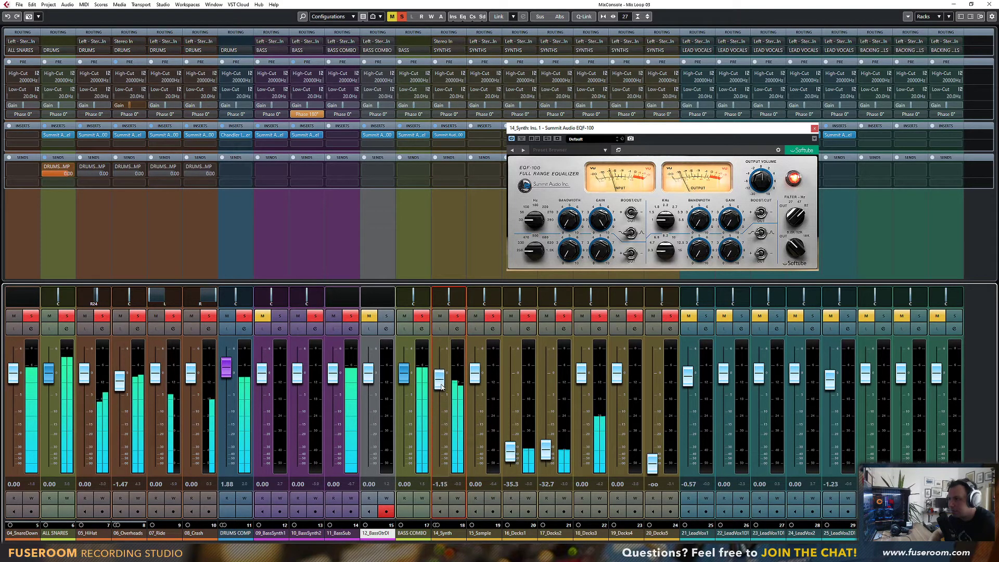
{"action": "left_click", "coordinate": [447, 114]}
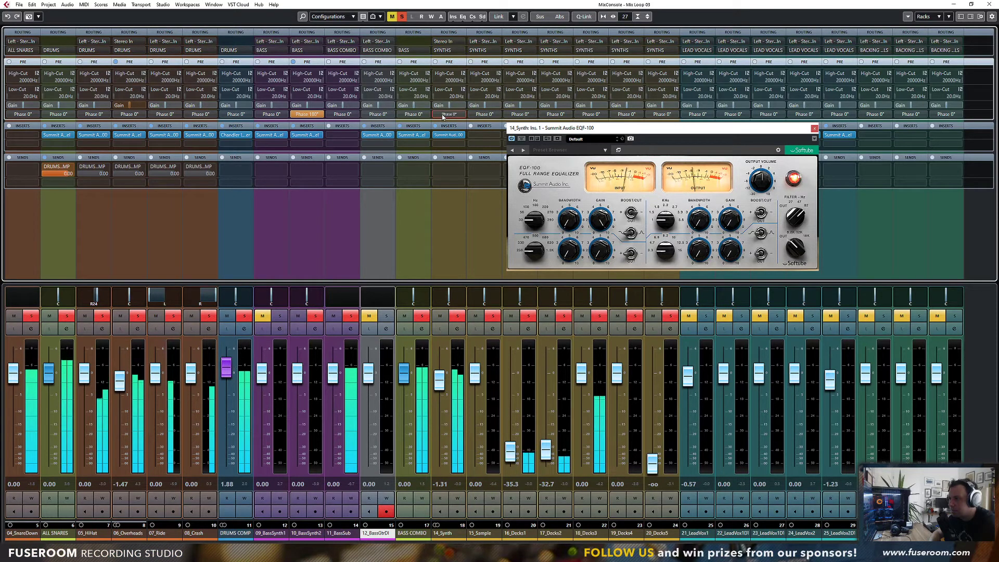
{"action": "left_click", "coordinate": [441, 380]}
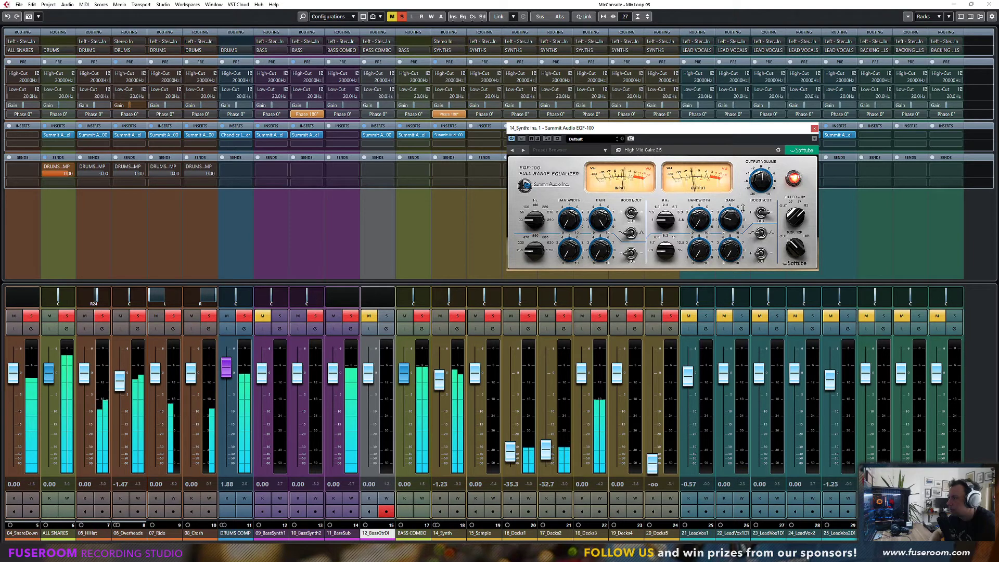
Step: On 14_Synth's EQF-100, retune the high band and cut it with a gain of 5.1, and set the high-cut filter to 12.0 kHz
{"action": "left_click_drag", "start_coordinate": [666, 251], "coordinate": [670, 245]}
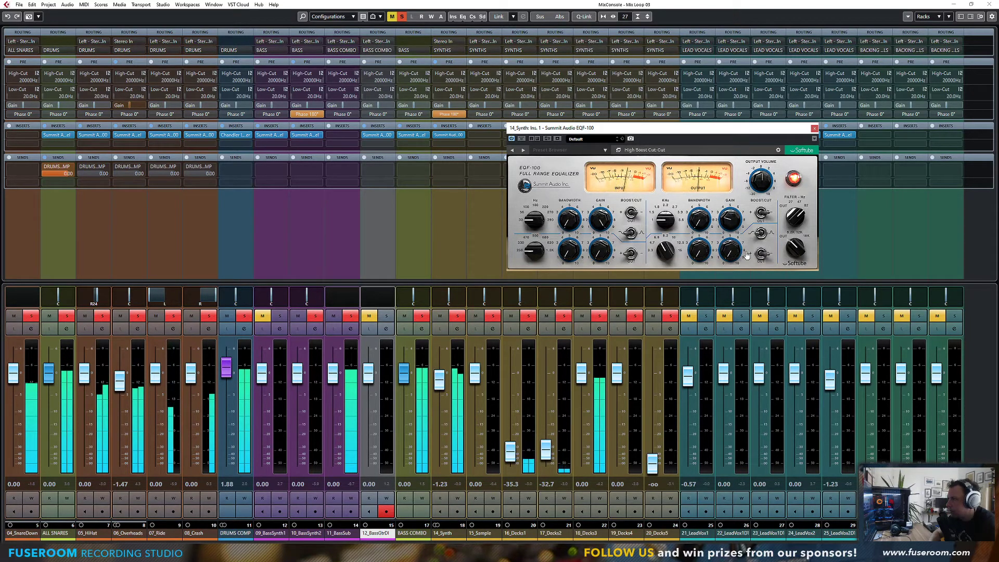
{"action": "left_click_drag", "start_coordinate": [735, 251], "coordinate": [741, 213]}
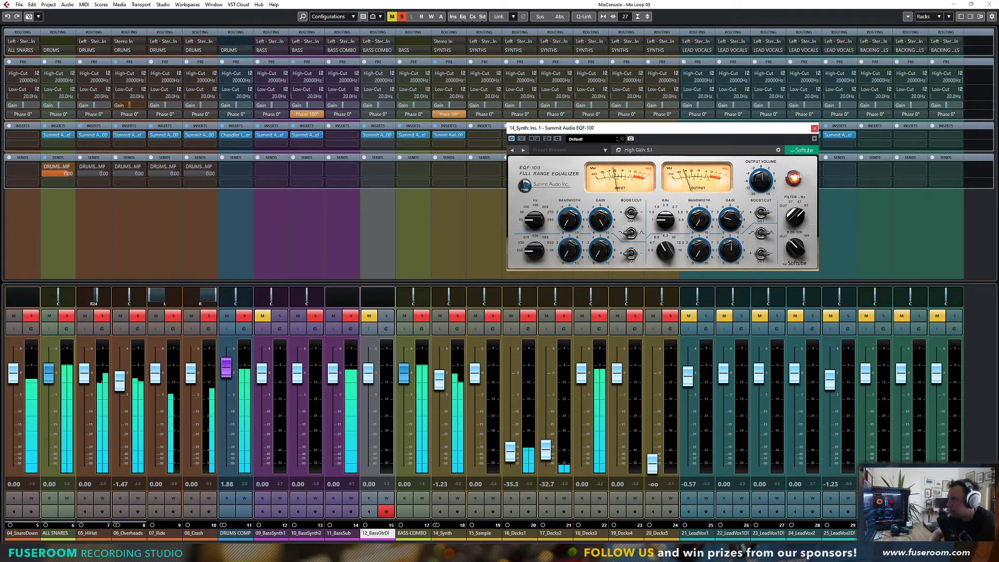
{"action": "left_click_drag", "start_coordinate": [796, 249], "coordinate": [799, 219]}
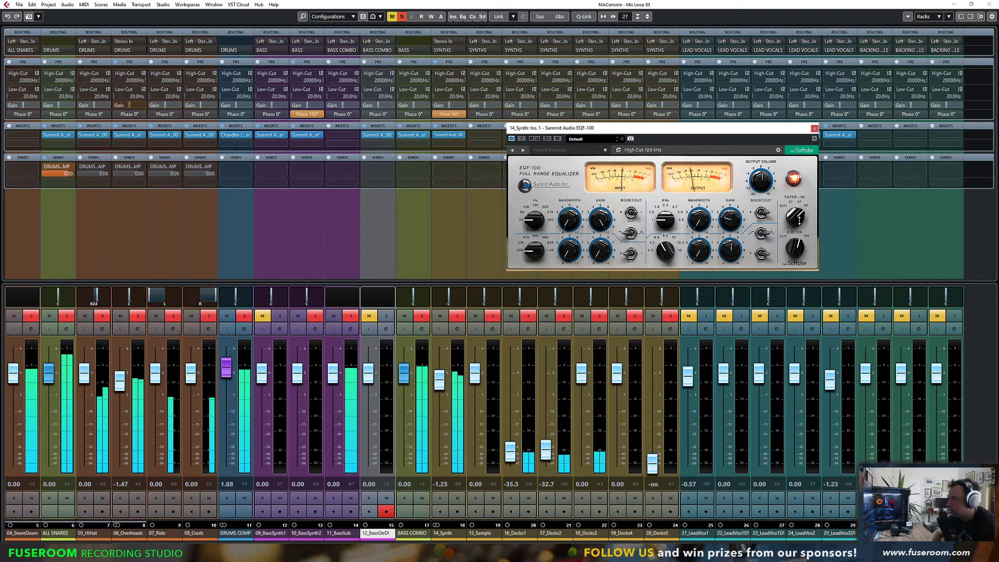
{"action": "left_click", "coordinate": [815, 128]}
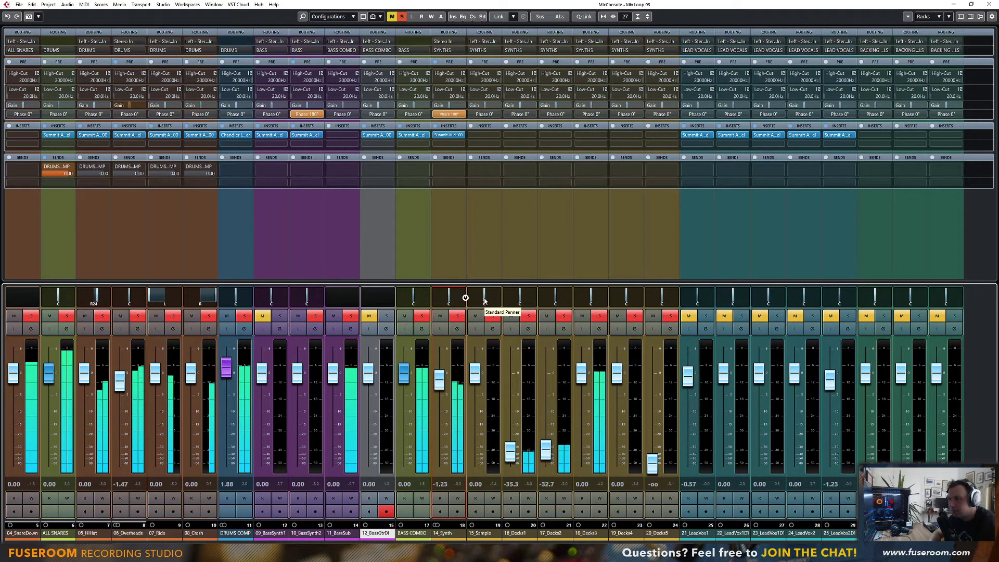
Step: Pan 18_Decks3 fully right and restart playback of the loop
{"action": "left_click_drag", "start_coordinate": [590, 298], "coordinate": [608, 298]}
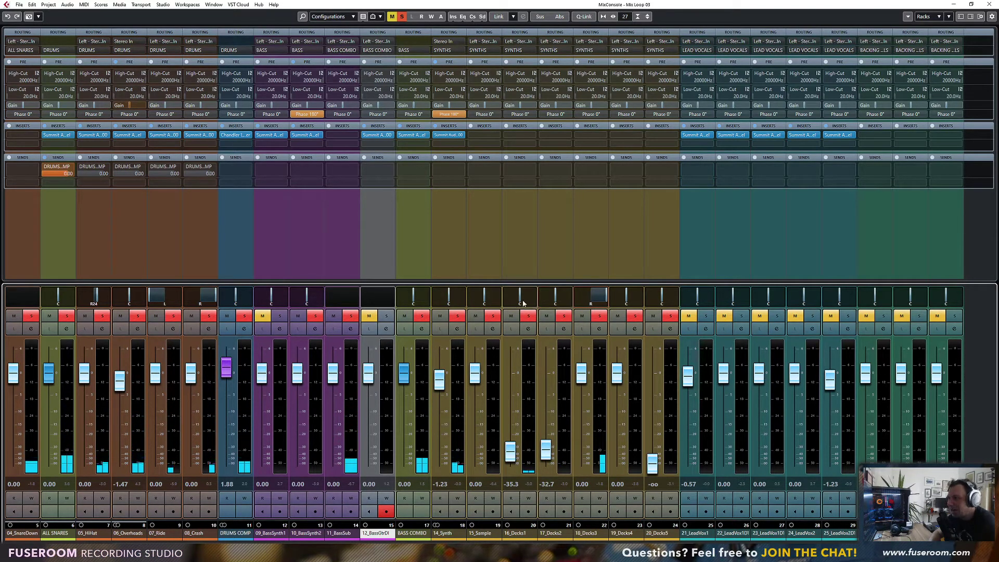
{"action": "key", "text": "space"}
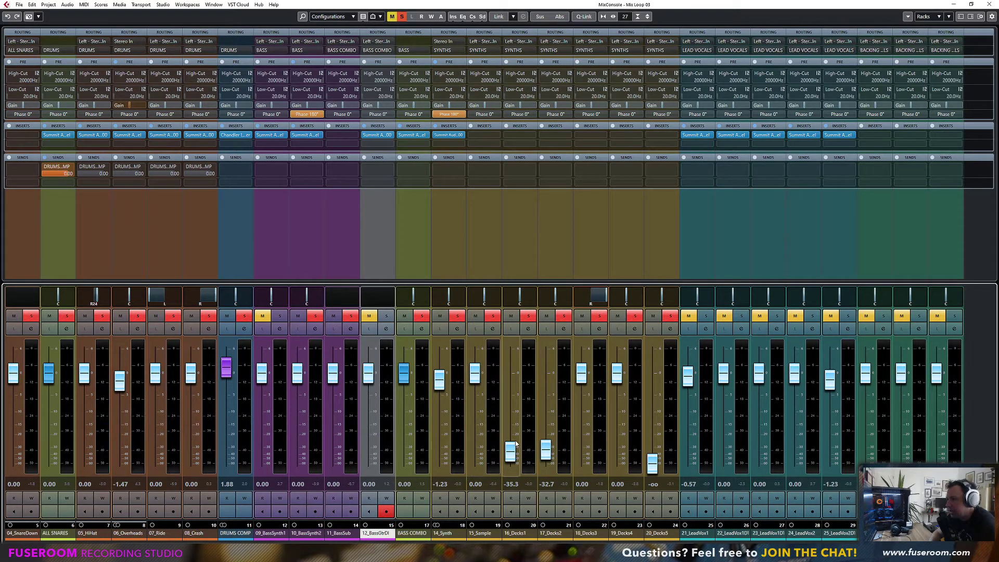
{"action": "key", "text": "space"}
Step: Bring 16_Decks1 up to -2.95 dB panned fully left, and 17_Decks2 up to -0.20 dB panned fully right
{"action": "left_click", "coordinate": [515, 442], "text": "ctrl"}
{"action": "left_click", "coordinate": [547, 453], "text": "ctrl"}
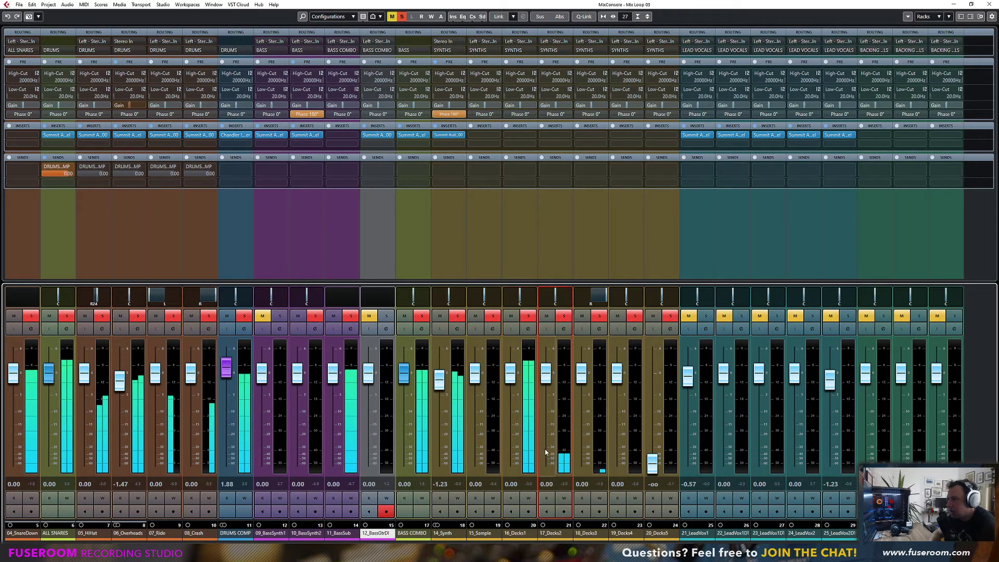
{"action": "mouse_move", "coordinate": [555, 296]}
{"action": "left_mouse_down"}
{"action": "mouse_move", "coordinate": [503, 297]}
{"action": "mouse_move", "coordinate": [572, 296]}
{"action": "left_mouse_up"}
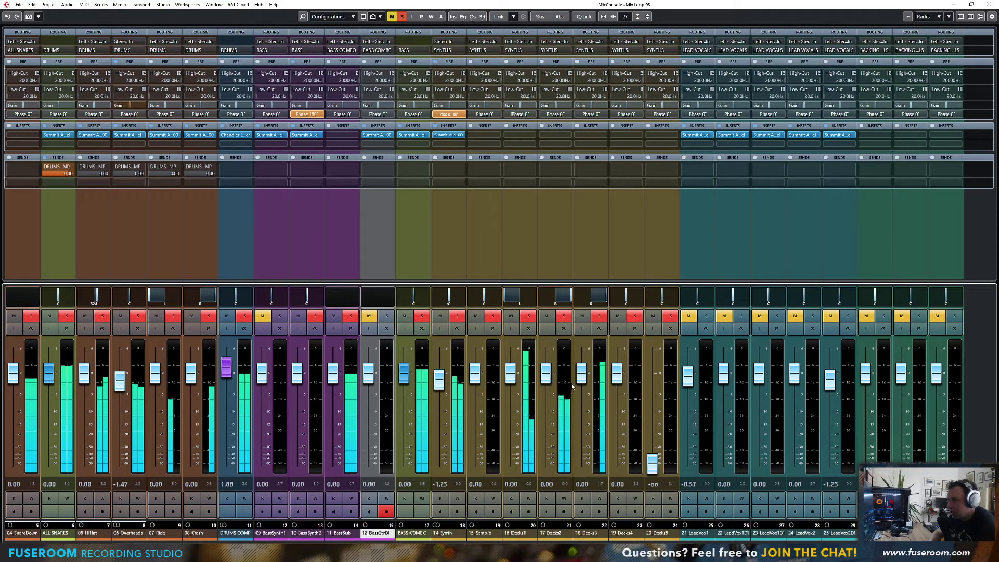
{"action": "left_click_drag", "start_coordinate": [512, 379], "coordinate": [511, 397]}
{"action": "left_click_drag", "start_coordinate": [546, 376], "coordinate": [509, 391]}
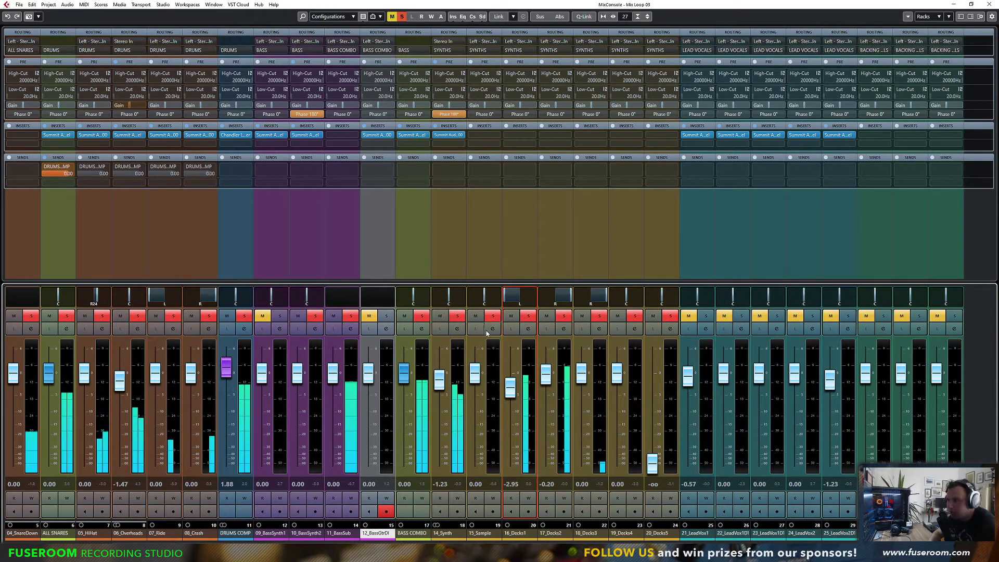
Step: Bring the 20_Decks5 fader up to 0.00 dB and pan the channel fully left
{"action": "left_click", "coordinate": [650, 467], "text": "ctrl"}
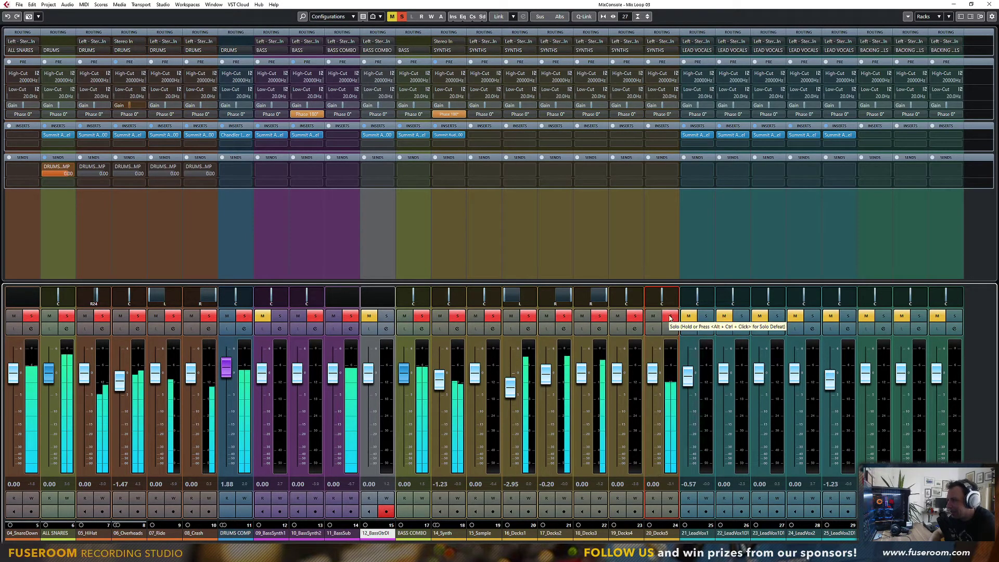
{"action": "left_click_drag", "start_coordinate": [652, 373], "coordinate": [653, 367]}
{"action": "left_click_drag", "start_coordinate": [662, 297], "coordinate": [645, 298]}
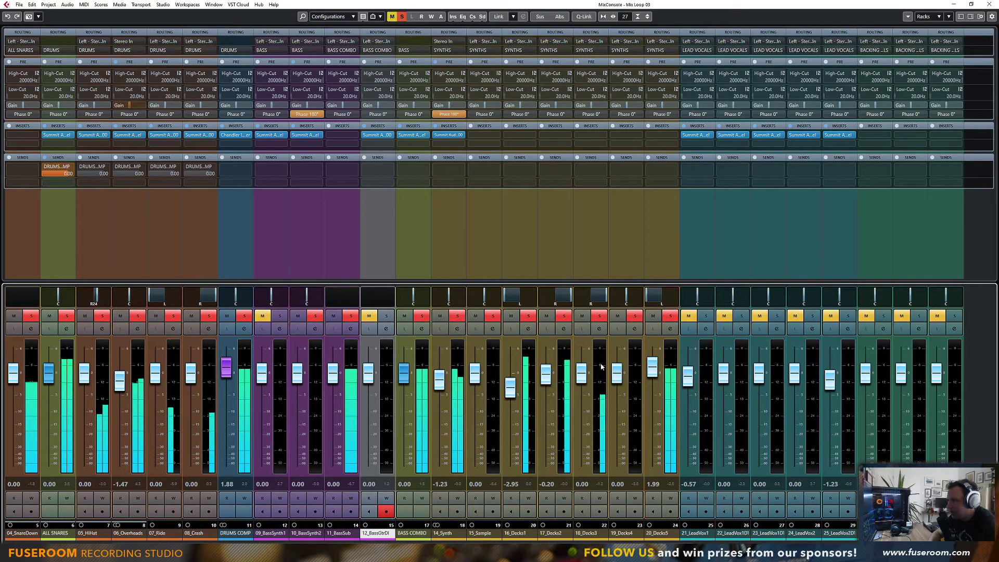
{"action": "left_click_drag", "start_coordinate": [652, 367], "coordinate": [655, 374]}
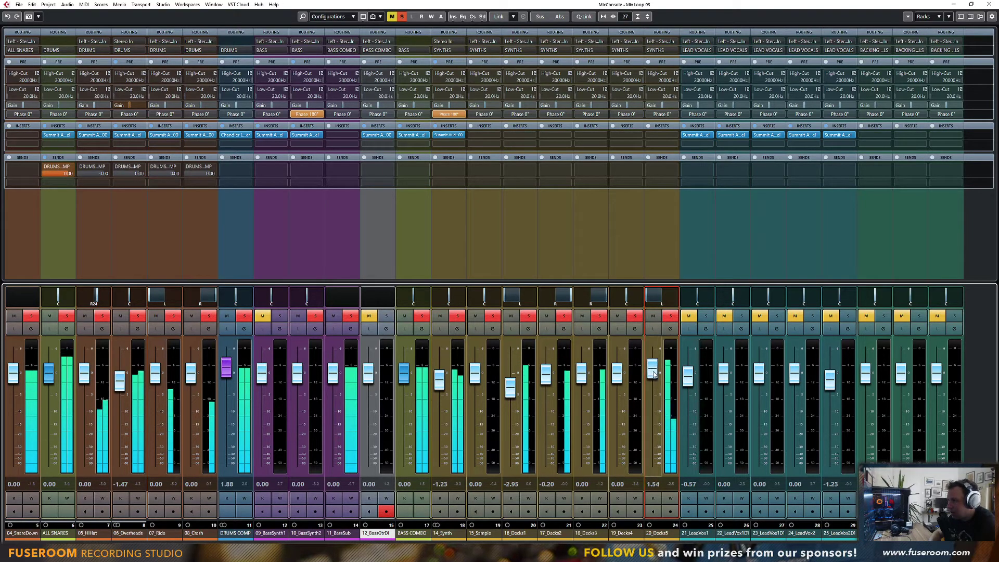
Step: Load Summit Audio TLA-100A in the first insert slot of 20_Decks5
{"action": "left_click", "coordinate": [669, 135]}
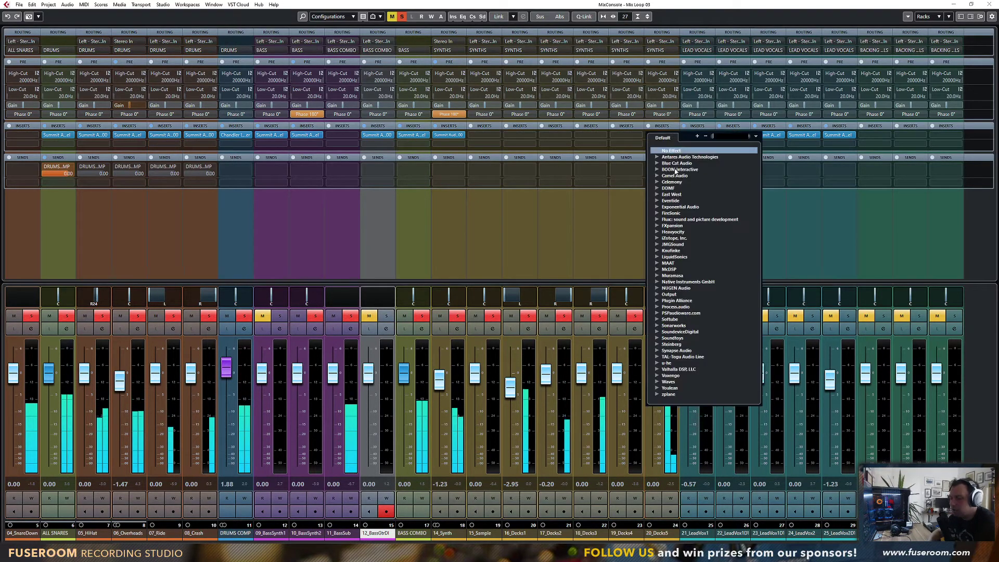
{"action": "type", "text": "summit"}
{"action": "left_click", "coordinate": [685, 172]}
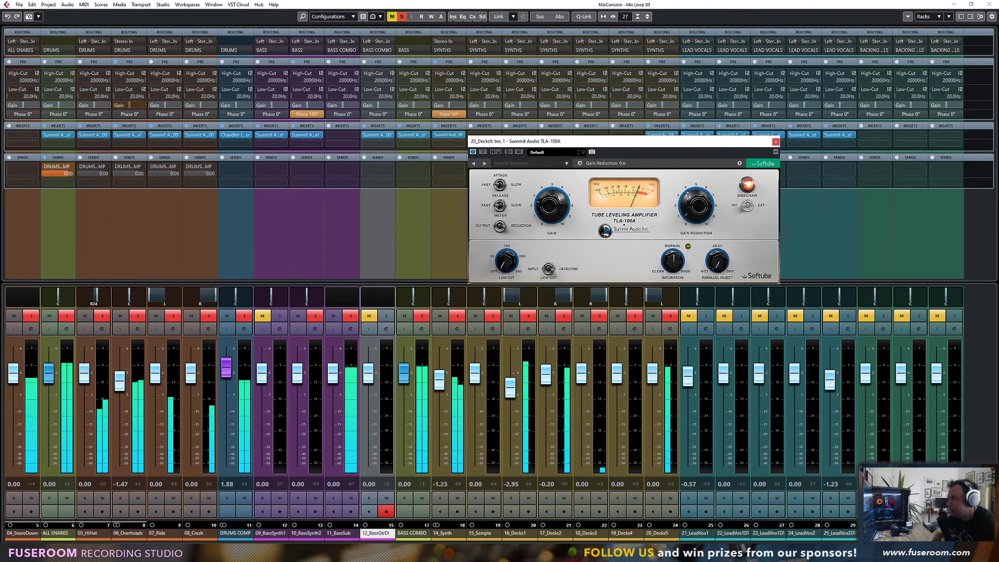
Step: Compress 20_Decks5 with the TLA-100A, setting parallel inject to 39 % and adjusting gain reduction, gain, saturation and low cut
{"action": "left_click_drag", "start_coordinate": [571, 185], "coordinate": [569, 193]}
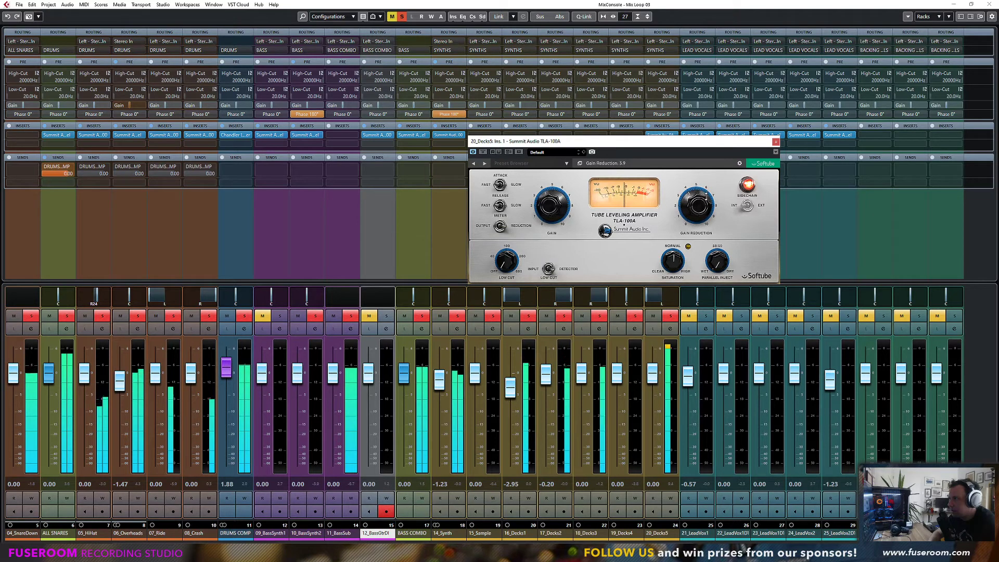
{"action": "left_click_drag", "start_coordinate": [718, 257], "coordinate": [717, 265]}
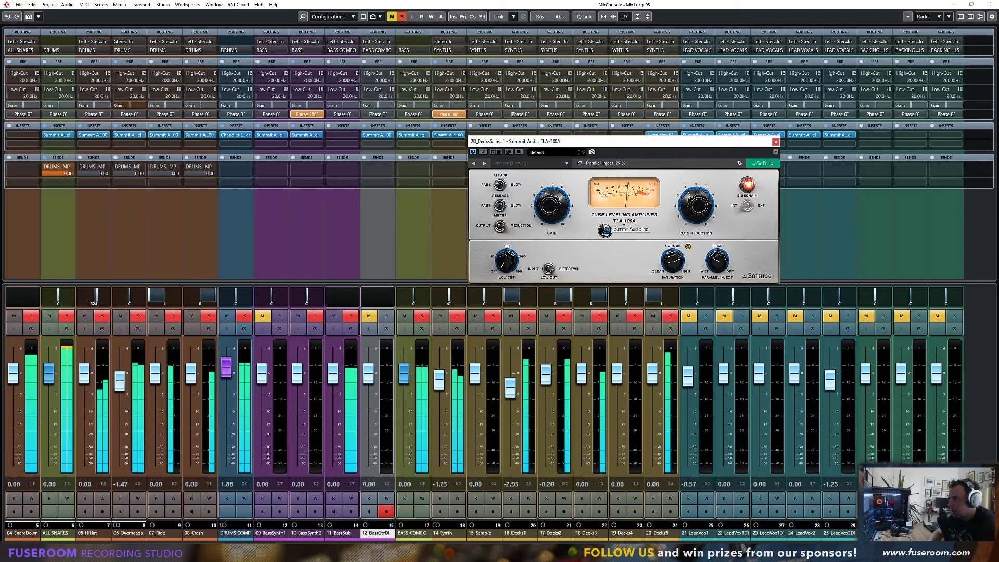
{"action": "left_click_drag", "start_coordinate": [550, 209], "coordinate": [550, 205]}
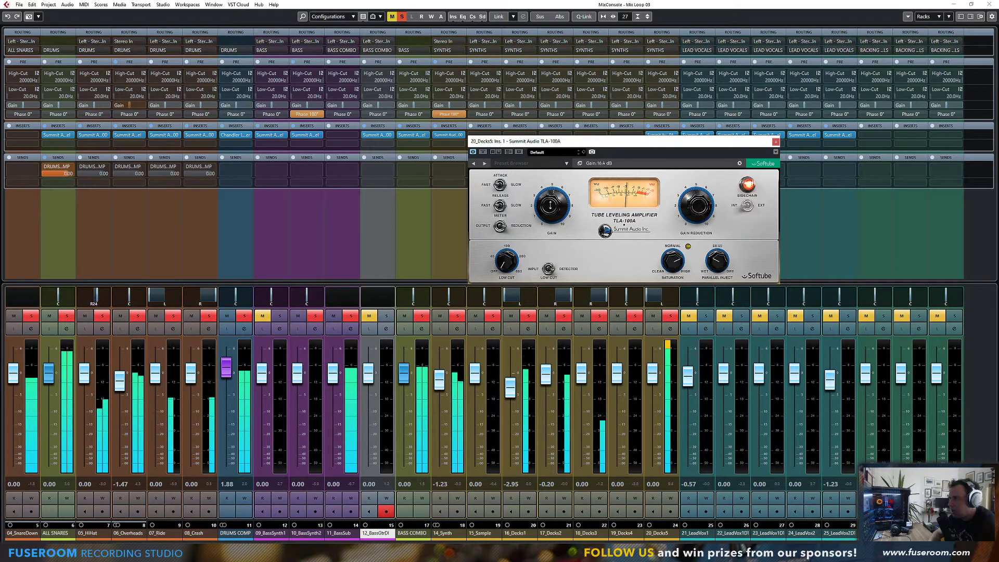
{"action": "left_click_drag", "start_coordinate": [501, 244], "coordinate": [500, 243]}
{"action": "left_click_drag", "start_coordinate": [695, 205], "coordinate": [695, 201]}
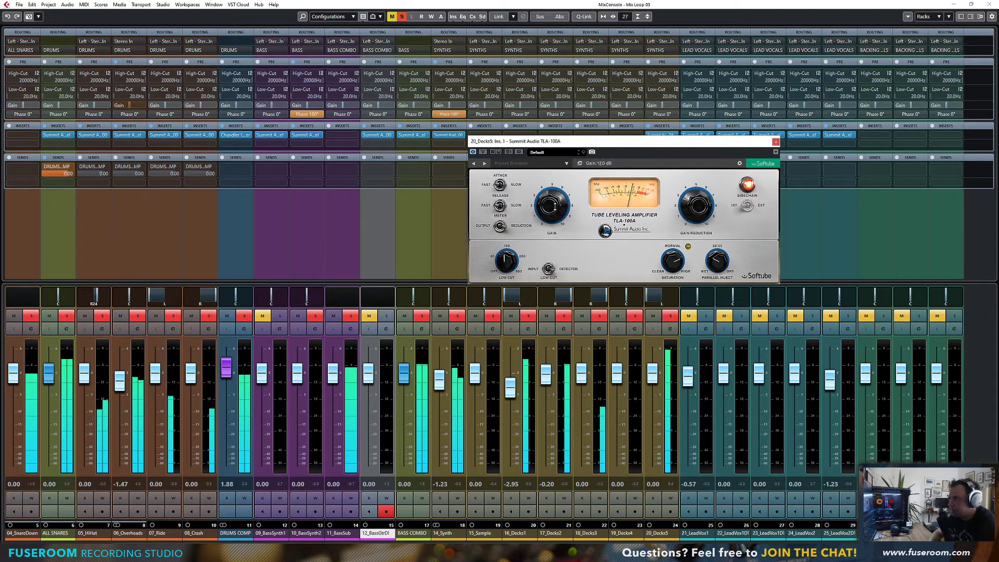
{"action": "left_click", "coordinate": [776, 142]}
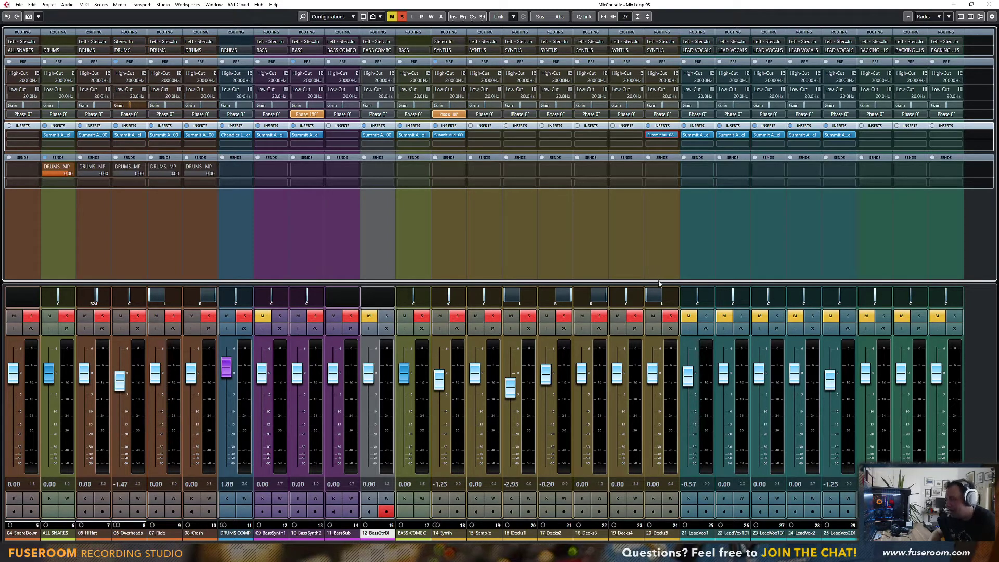
Step: In the Project window, start adding an effect track below 20_Decks5
{"action": "left_click", "coordinate": [698, 533]}
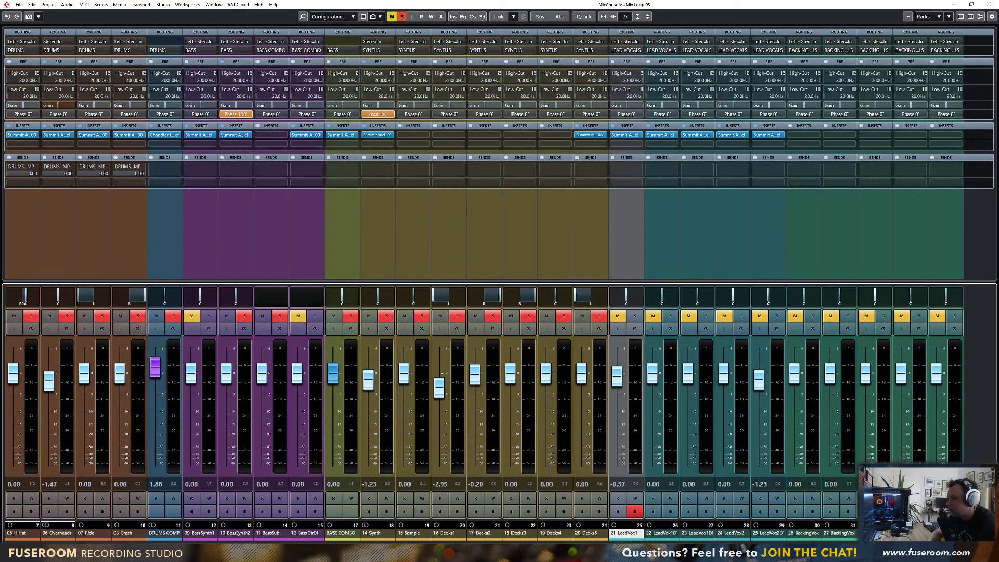
{"action": "scroll", "coordinate": [484, 414], "scroll_direction": "left", "scroll_amount": 4}
{"action": "key", "text": "F3"}
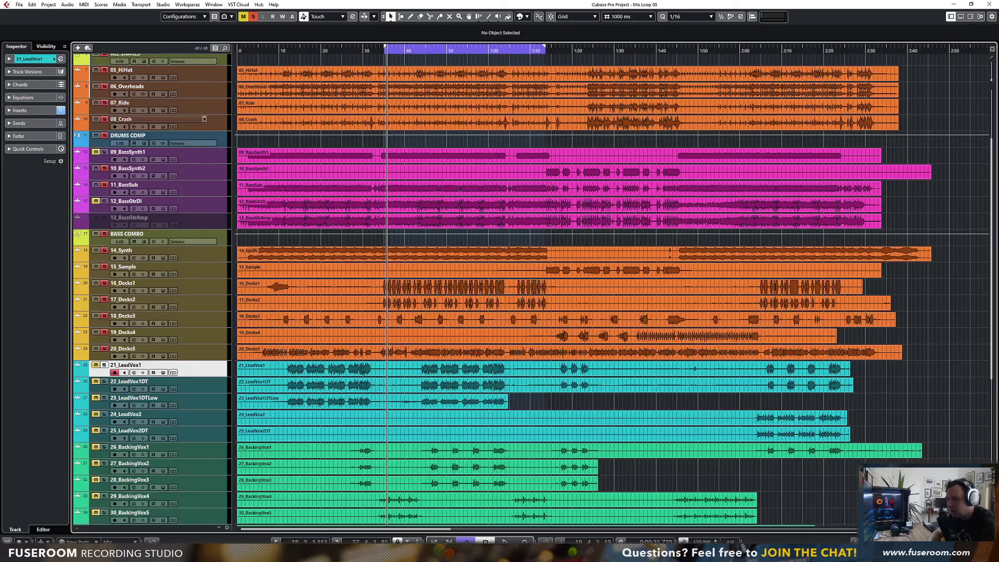
{"action": "left_click", "coordinate": [216, 353]}
{"action": "right_click", "coordinate": [218, 356]}
{"action": "mouse_move", "coordinate": [231, 361]}
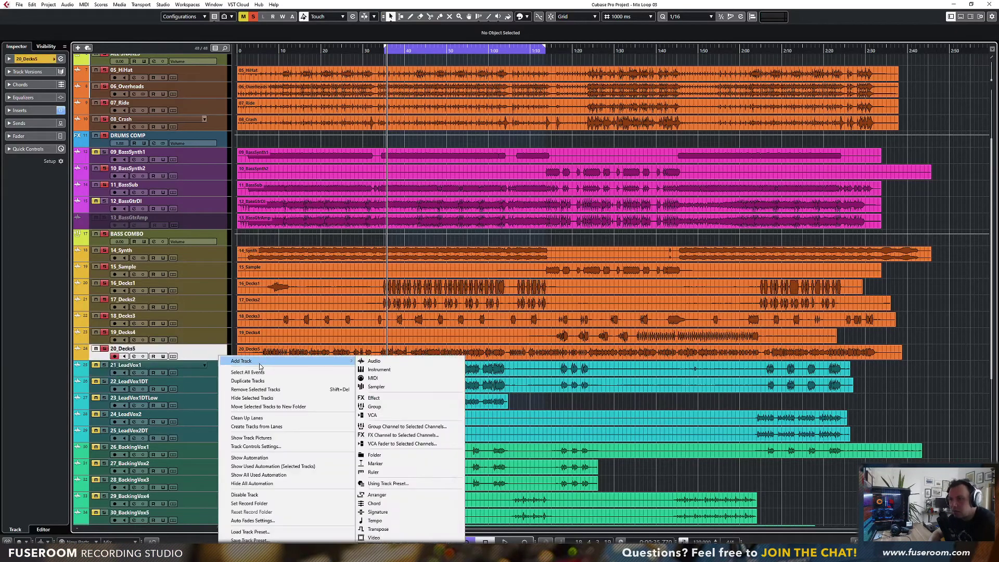
{"action": "left_click", "coordinate": [392, 399]}
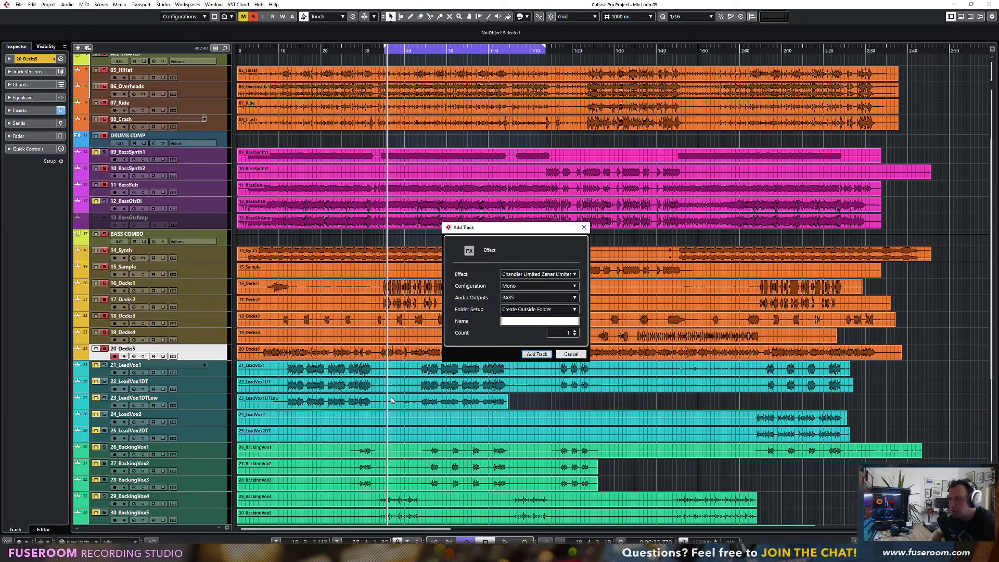
Step: Add two mono Fix Flanger effect tracks named FLANGER, with their audio outputs routed to SYNTHS
{"action": "left_click", "coordinate": [534, 274]}
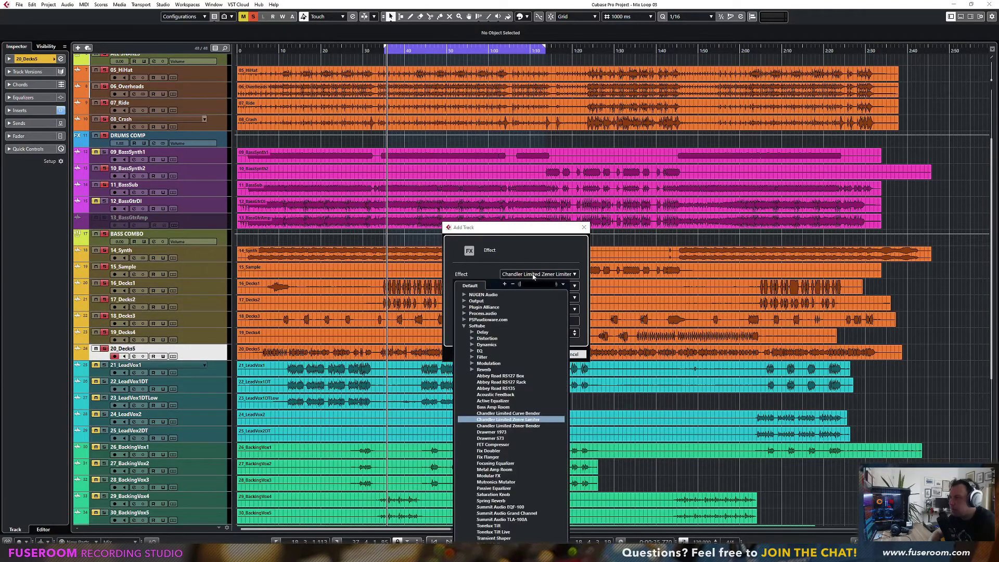
{"action": "left_click", "coordinate": [472, 364]}
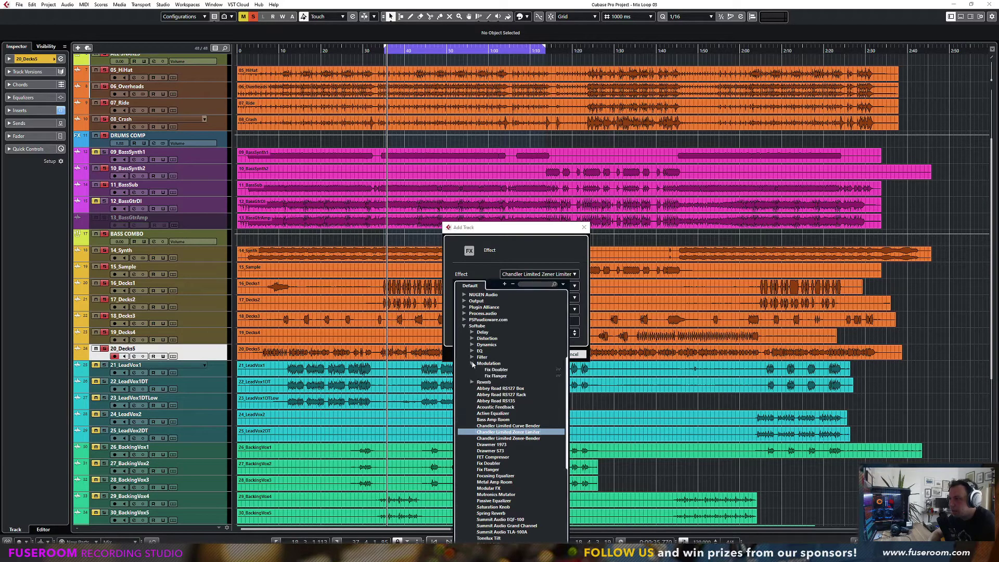
{"action": "left_click", "coordinate": [499, 375]}
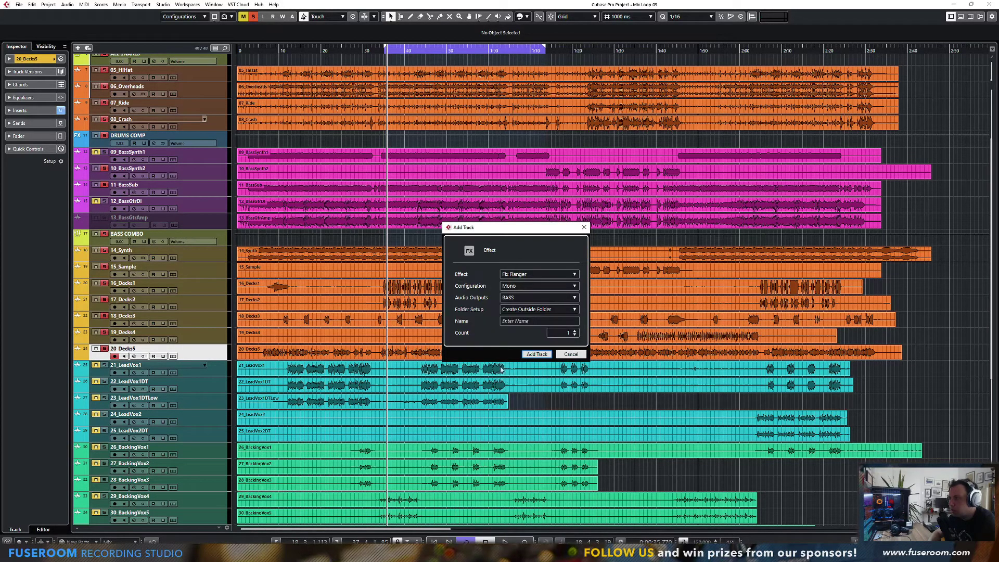
{"action": "left_click", "coordinate": [576, 331]}
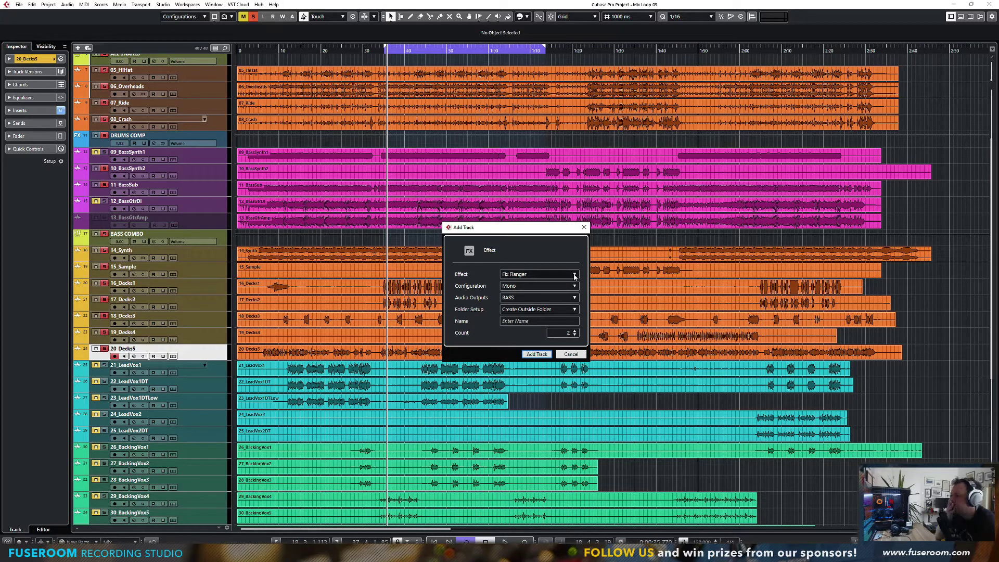
{"action": "left_click", "coordinate": [551, 298]}
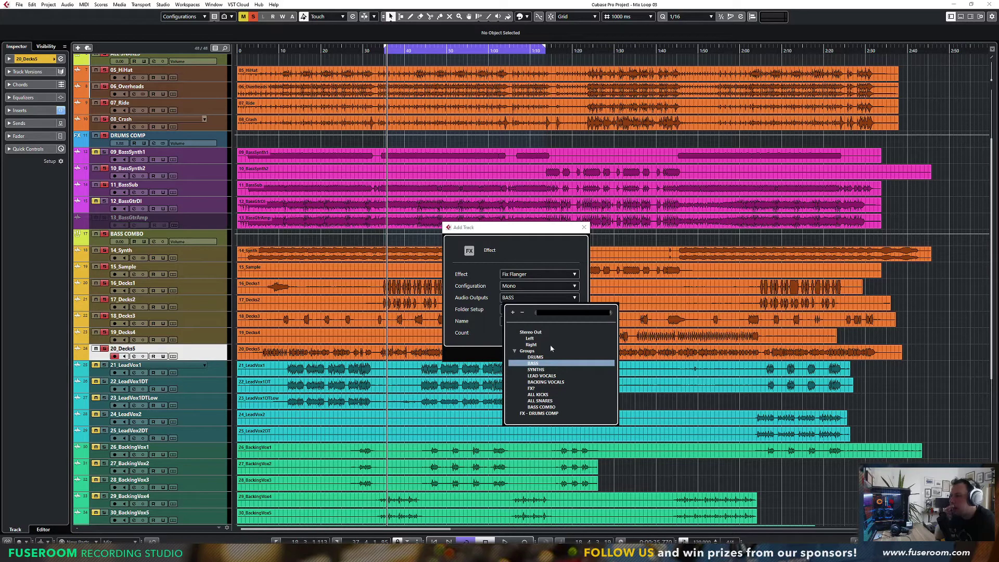
{"action": "left_click", "coordinate": [536, 369]}
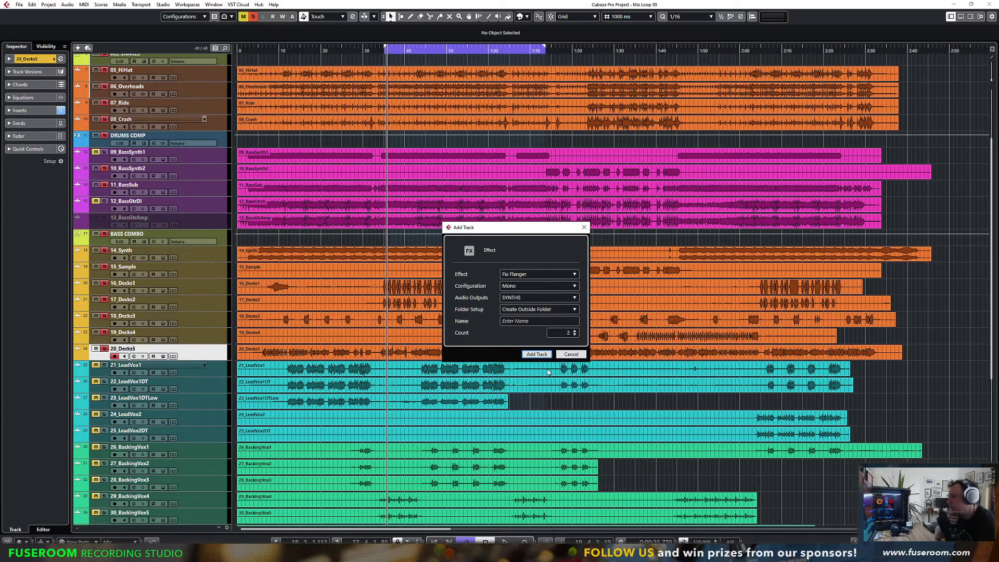
{"action": "left_click", "coordinate": [532, 320]}
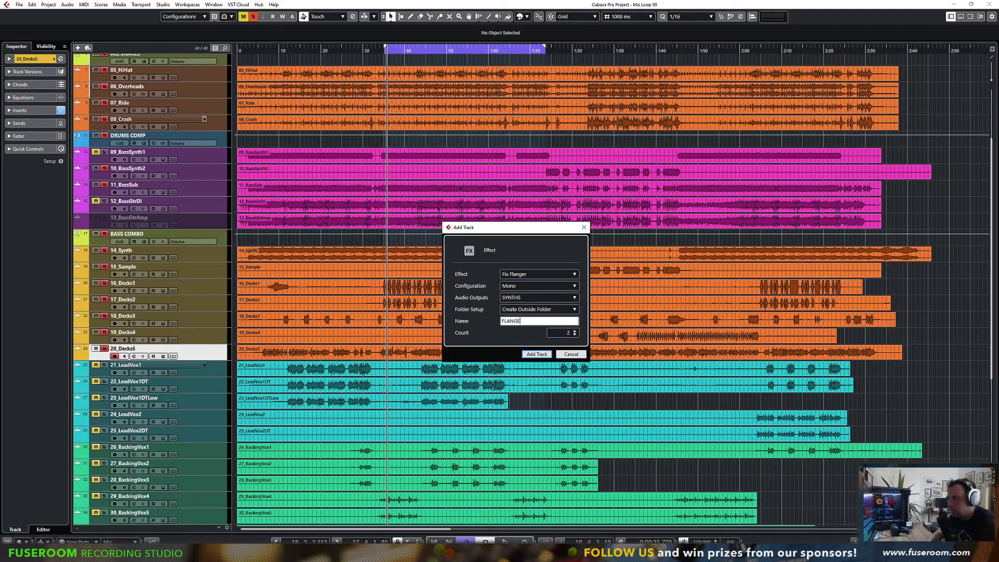
{"action": "key", "text": "Return"}
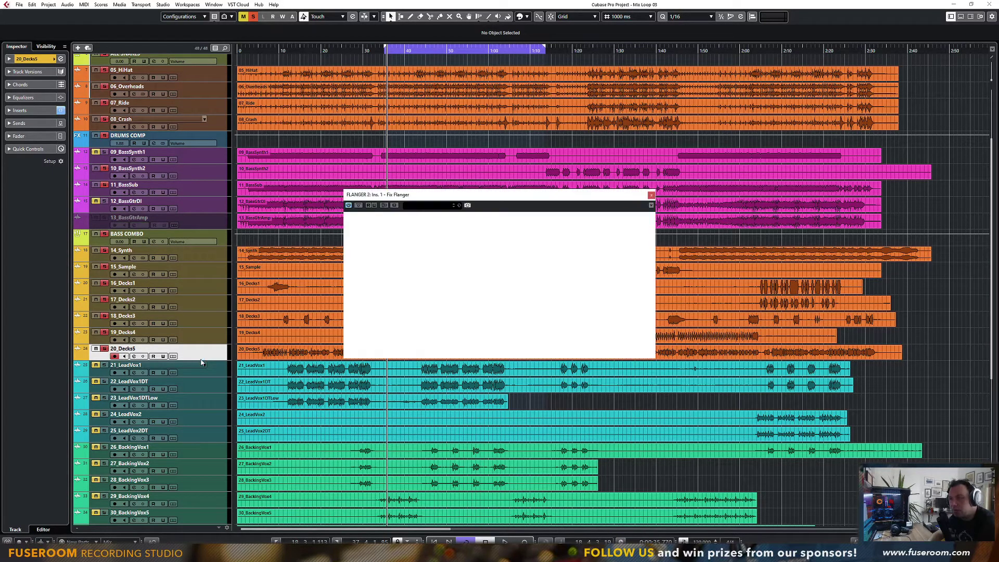
Step: Rename the two new flanger effect tracks as FLANGER L and FLANGER R
{"action": "double_click", "coordinate": [129, 365]}
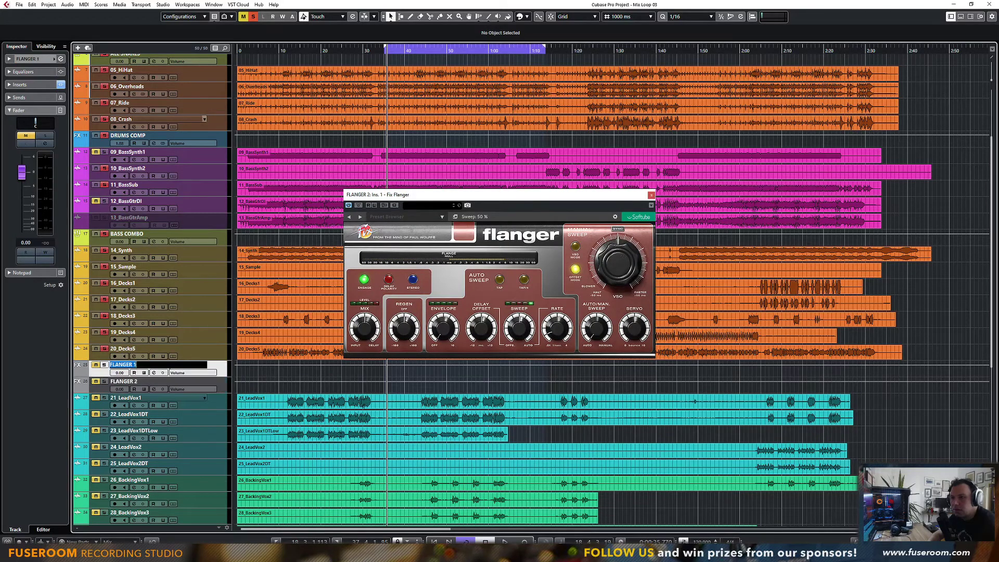
{"action": "type", "text": "L"}
{"action": "key", "text": "Tab"}
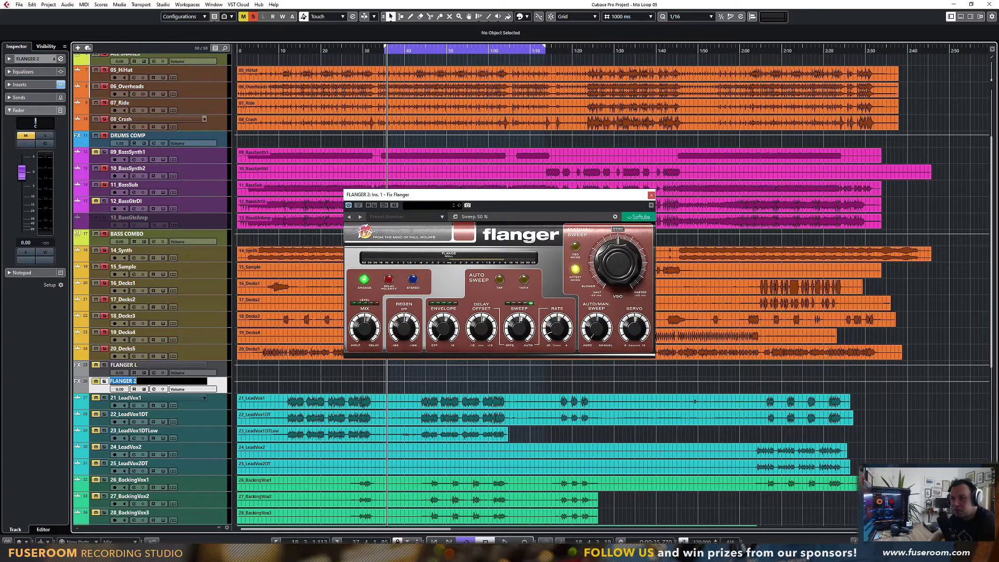
{"action": "type", "text": "R"}
{"action": "key", "text": "Return"}
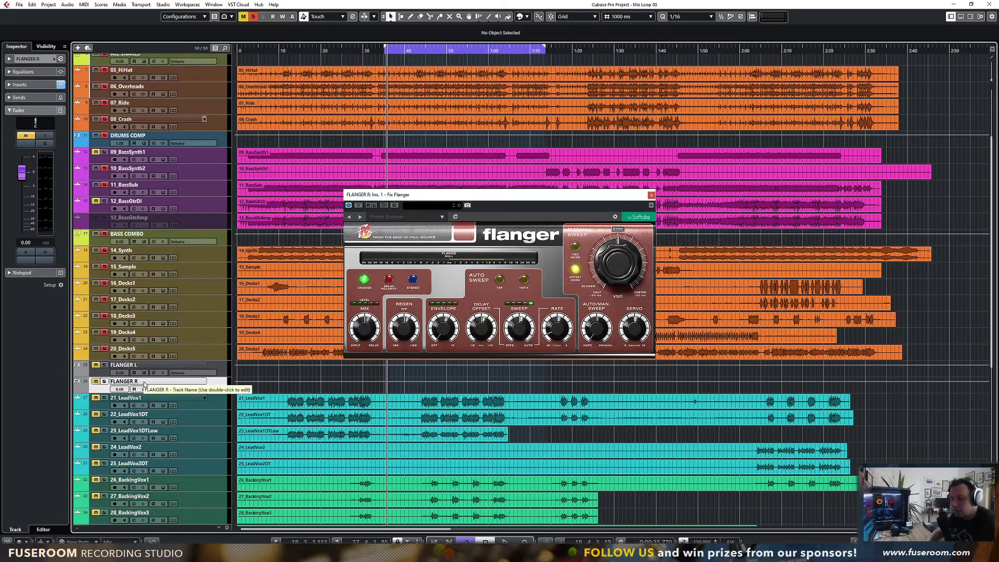
Step: In the MixConsole, pan FLANGER L fully left and FLANGER R fully right, and start playback
{"action": "key", "text": "F3"}
{"action": "left_click", "coordinate": [651, 195]}
{"action": "scroll", "coordinate": [412, 442], "scroll_direction": "left", "scroll_amount": 5}
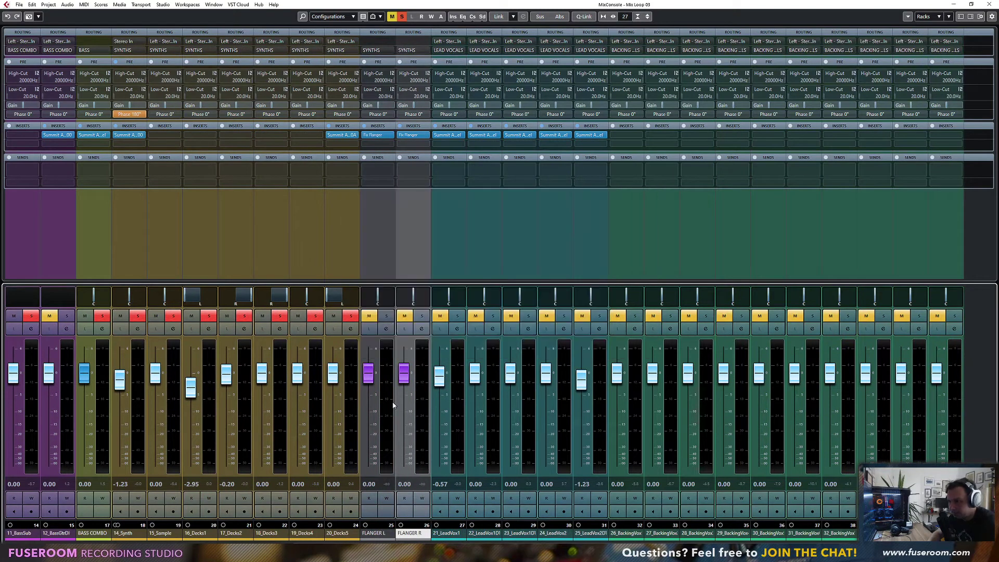
{"action": "left_click", "coordinate": [371, 534]}
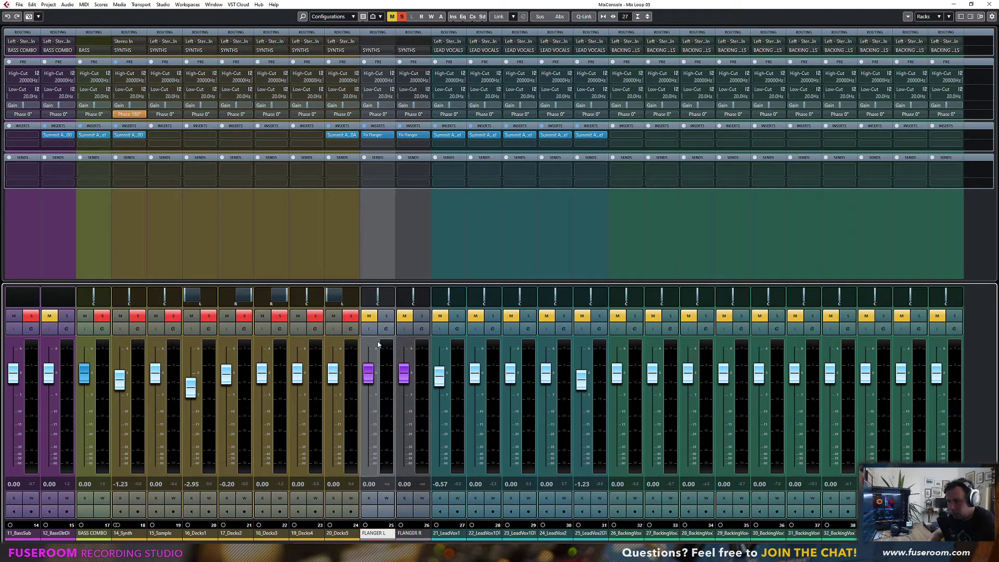
{"action": "left_click_drag", "start_coordinate": [378, 300], "coordinate": [428, 295]}
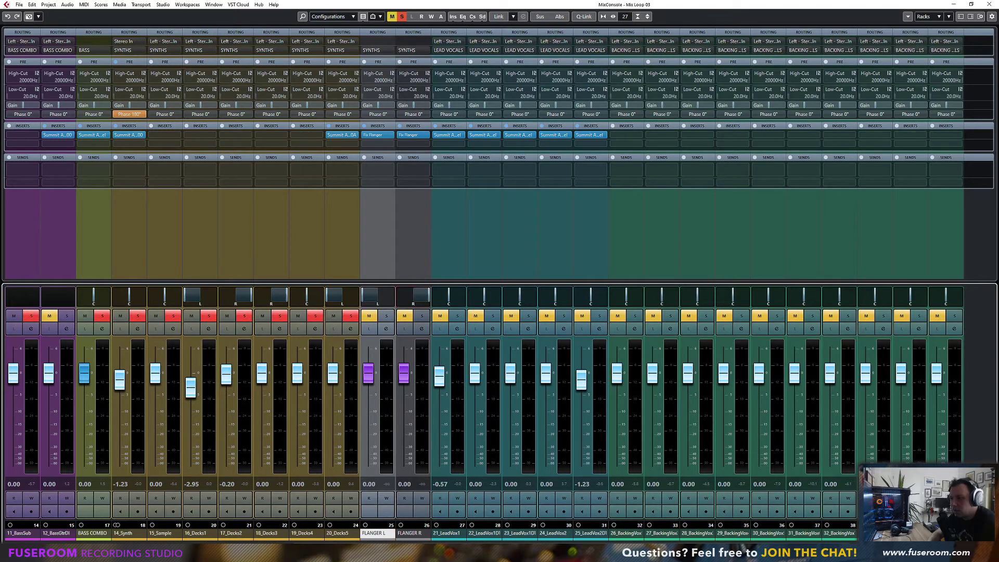
{"action": "scroll", "coordinate": [500, 401], "scroll_direction": "left", "scroll_amount": 7}
{"action": "scroll", "coordinate": [365, 396], "scroll_direction": "right", "scroll_amount": 3}
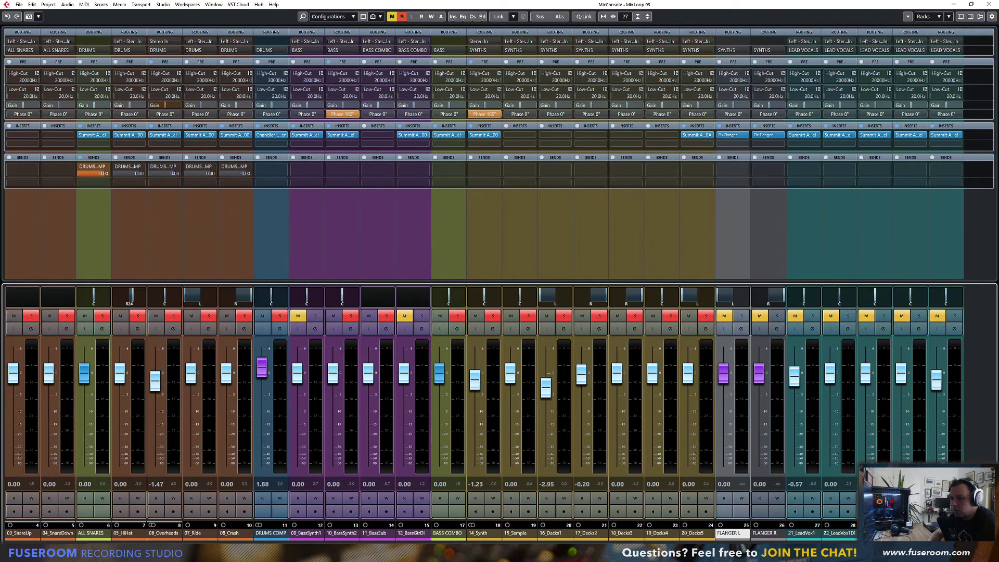
{"action": "key", "text": "space"}
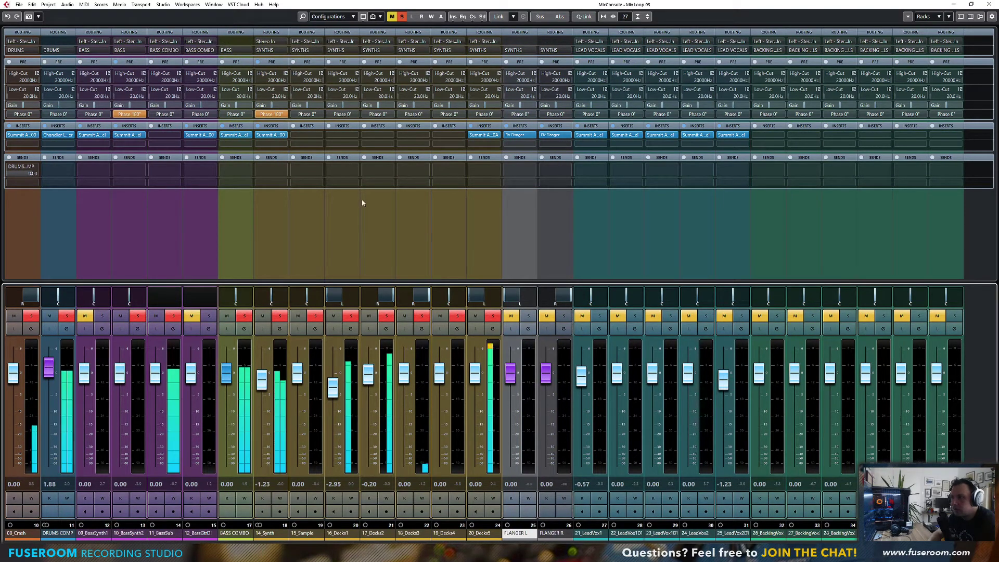
{"action": "left_click", "coordinate": [348, 135]}
{"action": "type", "text": "flan"}
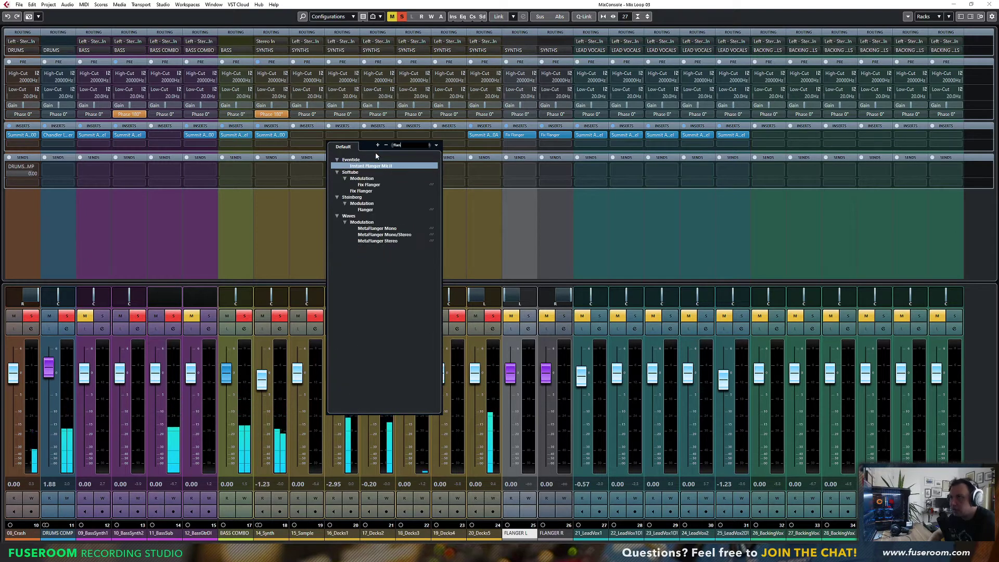
{"action": "left_click", "coordinate": [295, 189]}
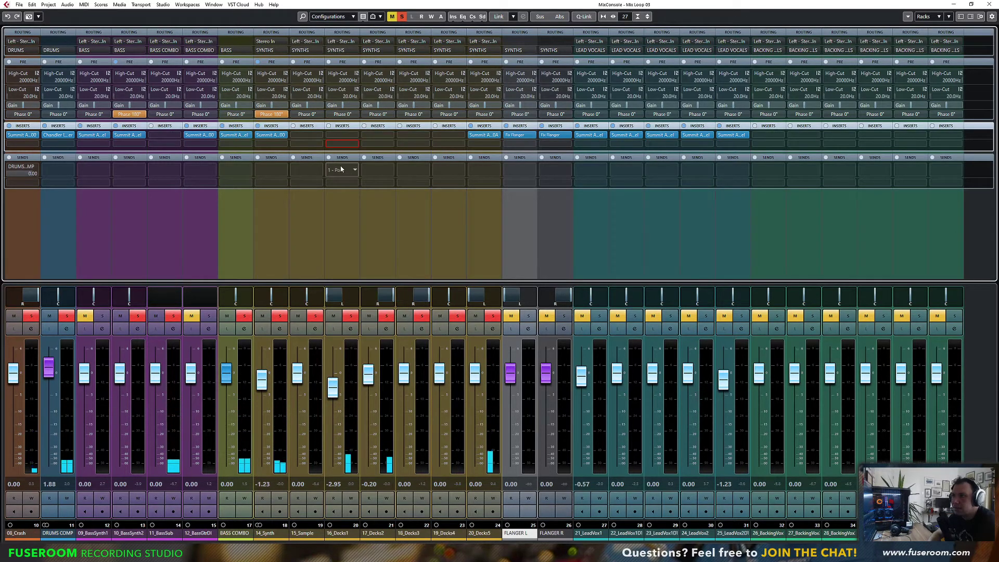
Step: Add an active send from 16_Decks1 to FLANGER R and solo 16_Decks1 exclusively
{"action": "left_click", "coordinate": [341, 169]}
{"action": "type", "text": "fl"}
{"action": "left_click", "coordinate": [355, 199]}
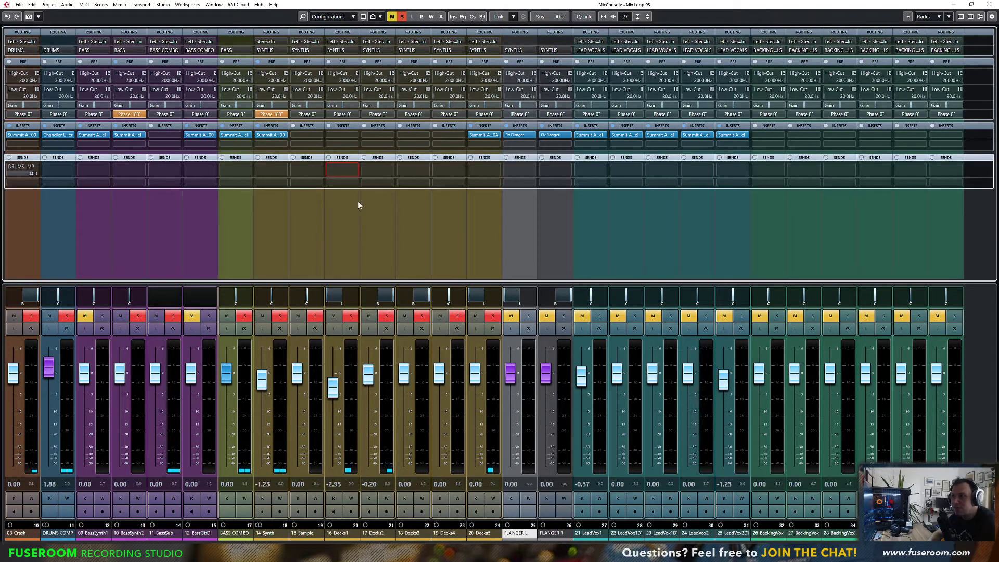
{"action": "left_click", "coordinate": [330, 167]}
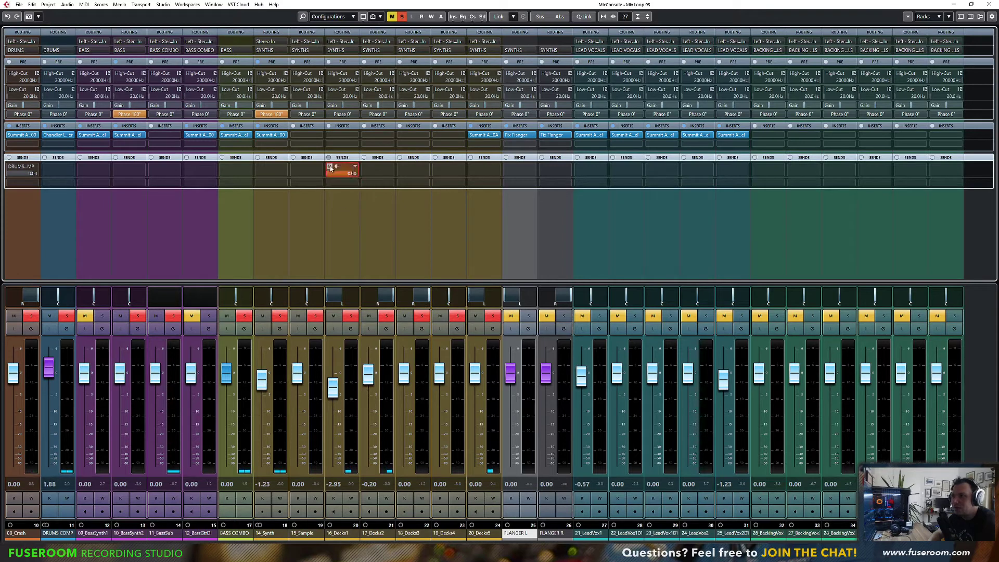
{"action": "left_click", "coordinate": [350, 316]}
{"action": "left_click", "coordinate": [351, 315], "text": "ctrl"}
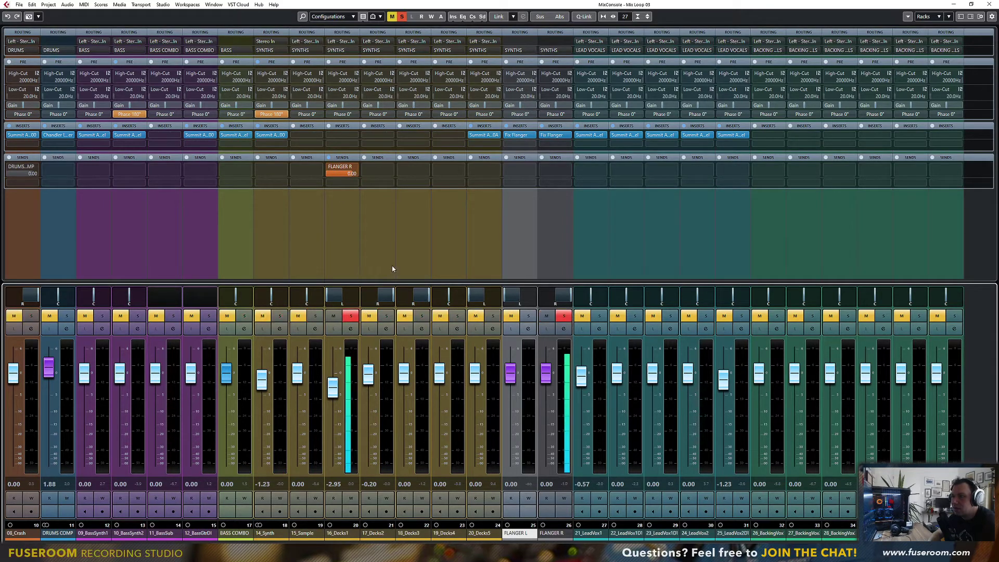
Step: Adjust the Fix Flanger on FLANGER R during playback, using VSO mode, a 0.01 Hz rate and an Auto/Man. Sweep of 68.500
{"action": "left_click", "coordinate": [552, 135]}
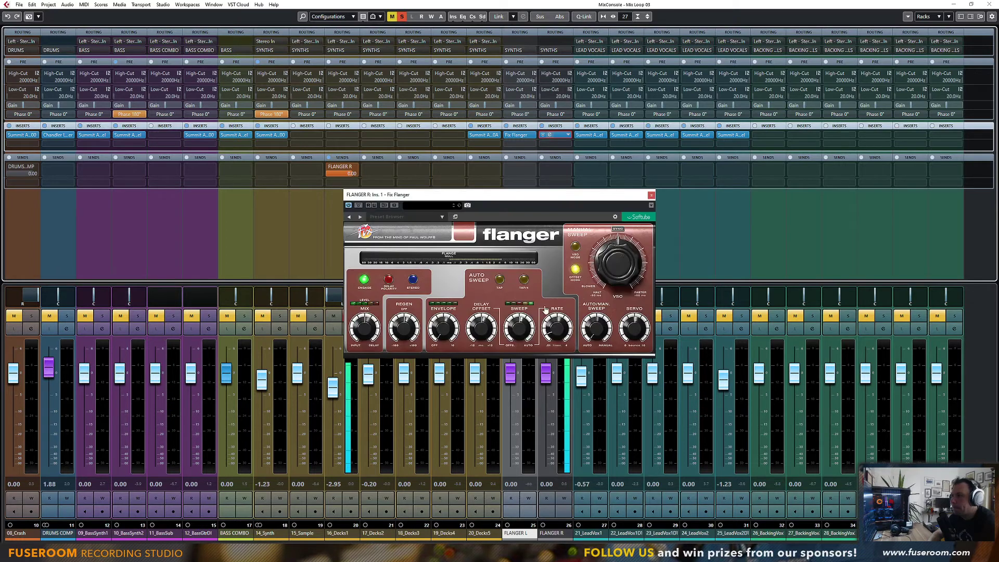
{"action": "left_click_drag", "start_coordinate": [531, 201], "coordinate": [758, 172]}
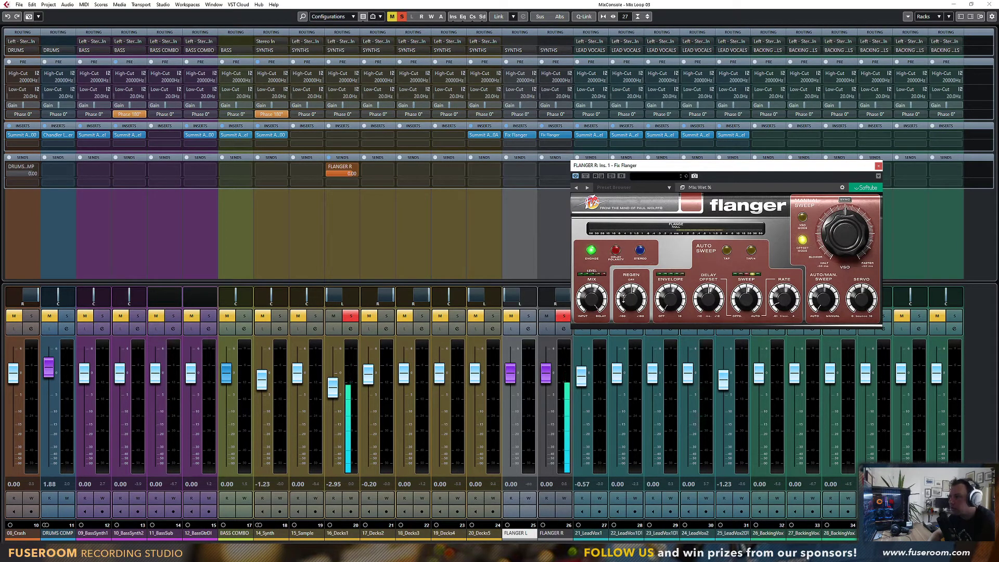
{"action": "mouse_move", "coordinate": [546, 377]}
{"action": "left_mouse_down"}
{"action": "mouse_move", "coordinate": [549, 472]}
{"action": "mouse_move", "coordinate": [547, 358]}
{"action": "mouse_move", "coordinate": [547, 381]}
{"action": "left_mouse_up"}
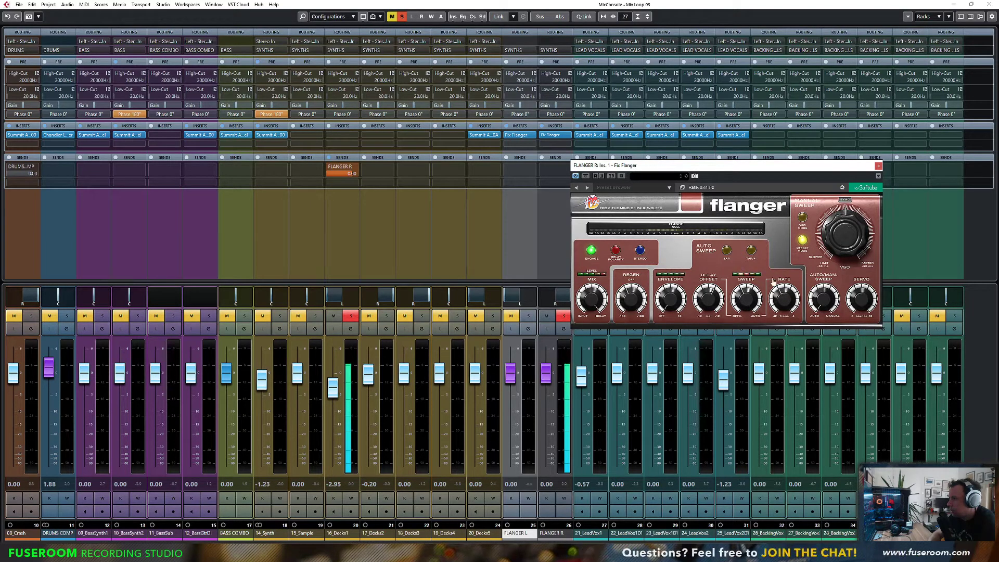
{"action": "left_click", "coordinate": [803, 220]}
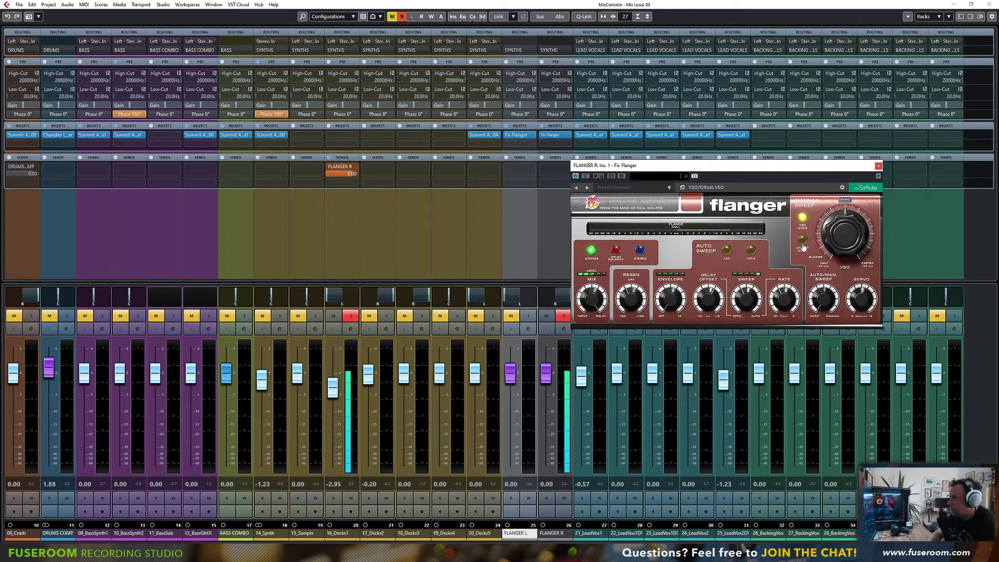
{"action": "left_click", "coordinate": [803, 219]}
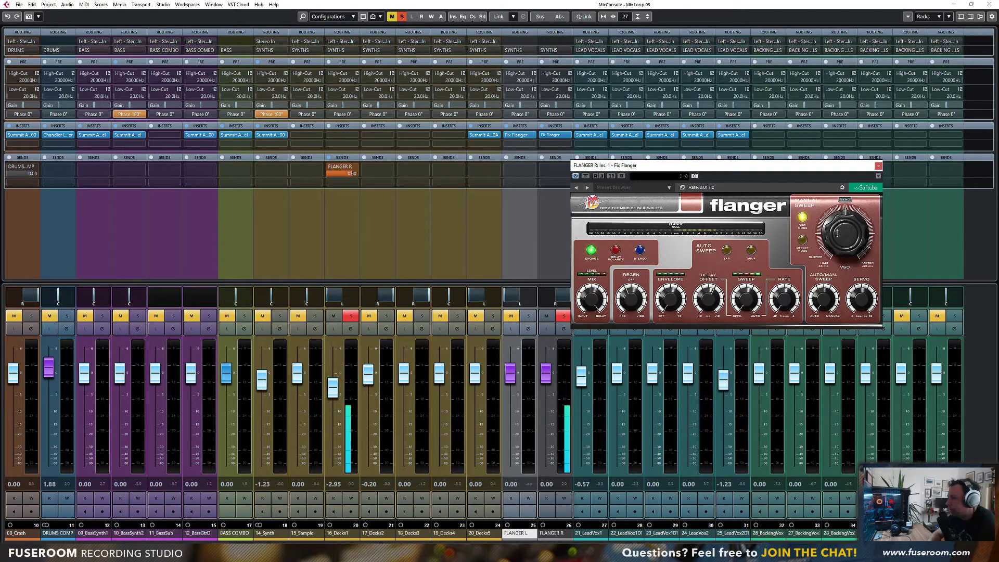
{"action": "left_click", "coordinate": [803, 241]}
{"action": "left_click_drag", "start_coordinate": [844, 204], "coordinate": [845, 191]}
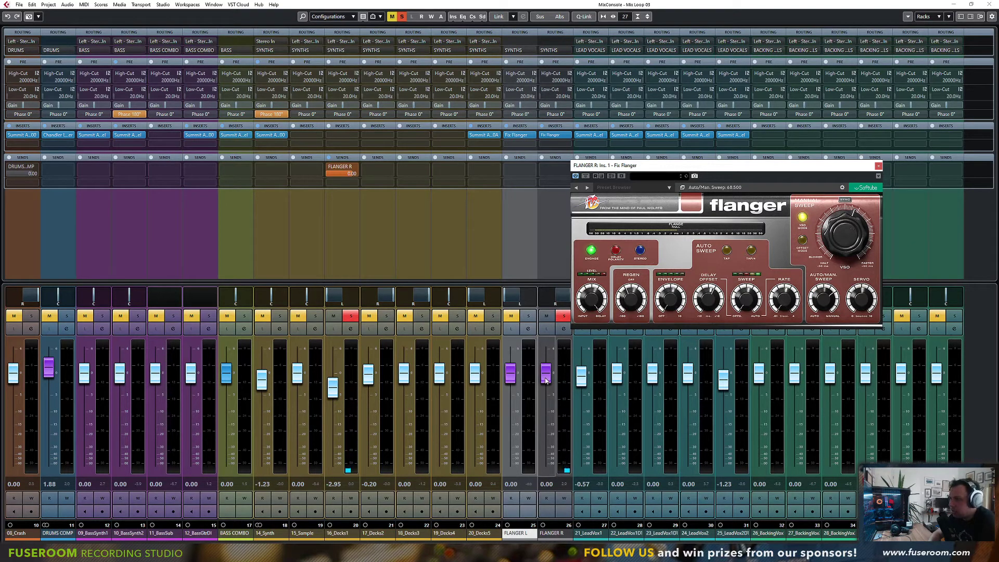
Step: Lower the FLANGER R fader to -4.27 dB and open the Fix Flanger editor on FLANGER L
{"action": "mouse_move", "coordinate": [545, 380]}
{"action": "left_mouse_down"}
{"action": "mouse_move", "coordinate": [552, 493]}
{"action": "mouse_move", "coordinate": [549, 397]}
{"action": "left_mouse_up"}
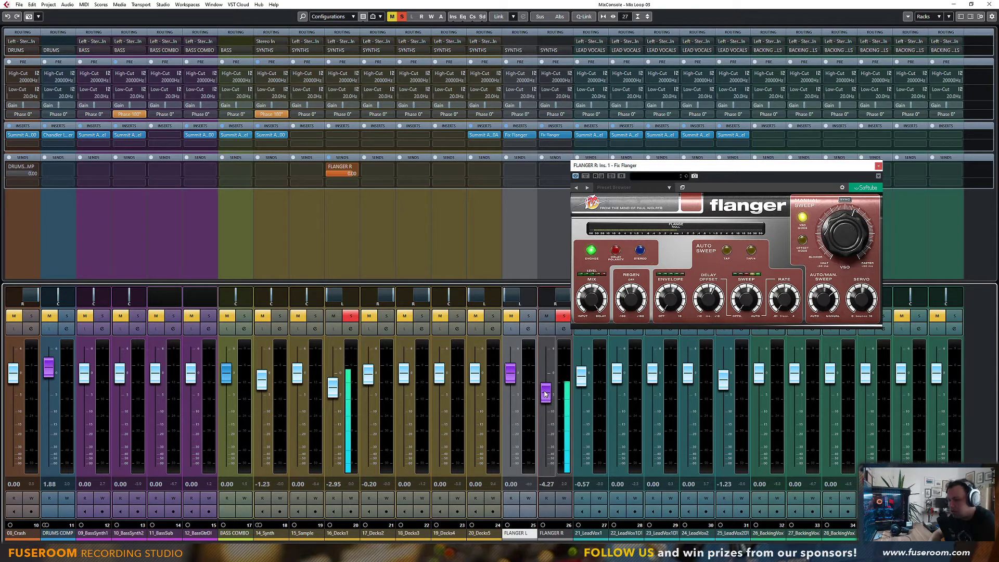
{"action": "left_click", "coordinate": [879, 166]}
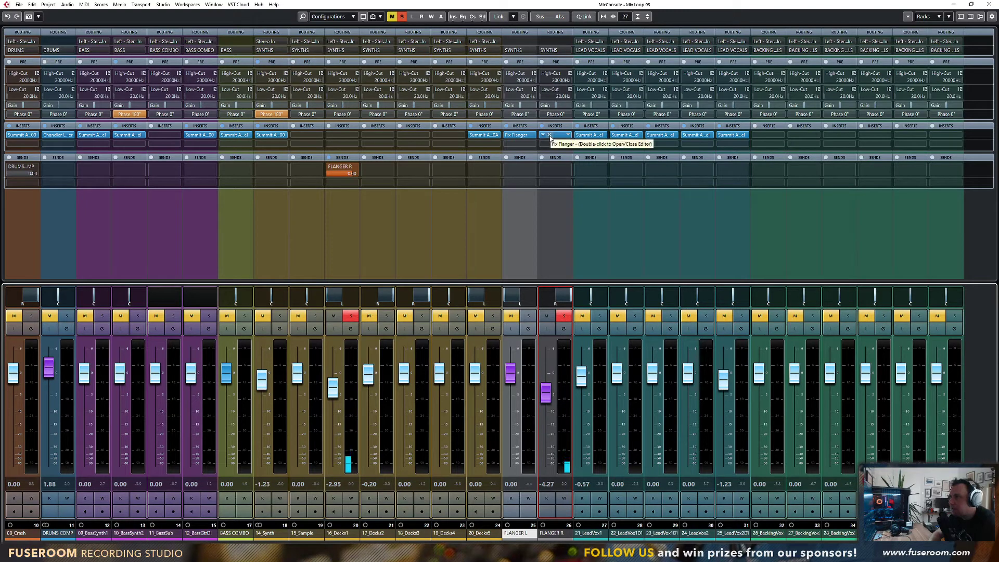
{"action": "left_click", "coordinate": [533, 136]}
{"action": "key", "text": "Escape"}
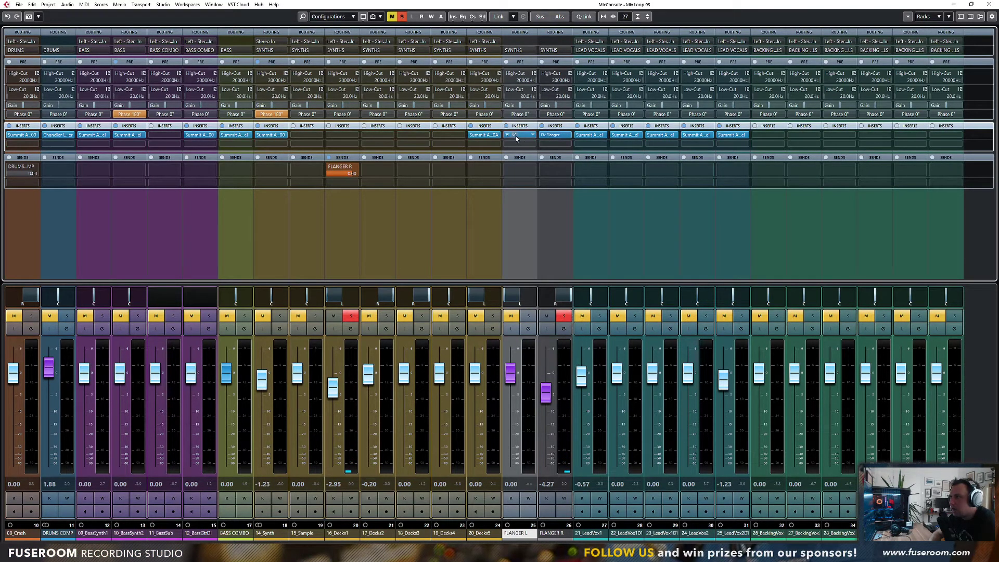
{"action": "double_click", "coordinate": [514, 137]}
{"action": "left_click_drag", "start_coordinate": [589, 199], "coordinate": [812, 155]}
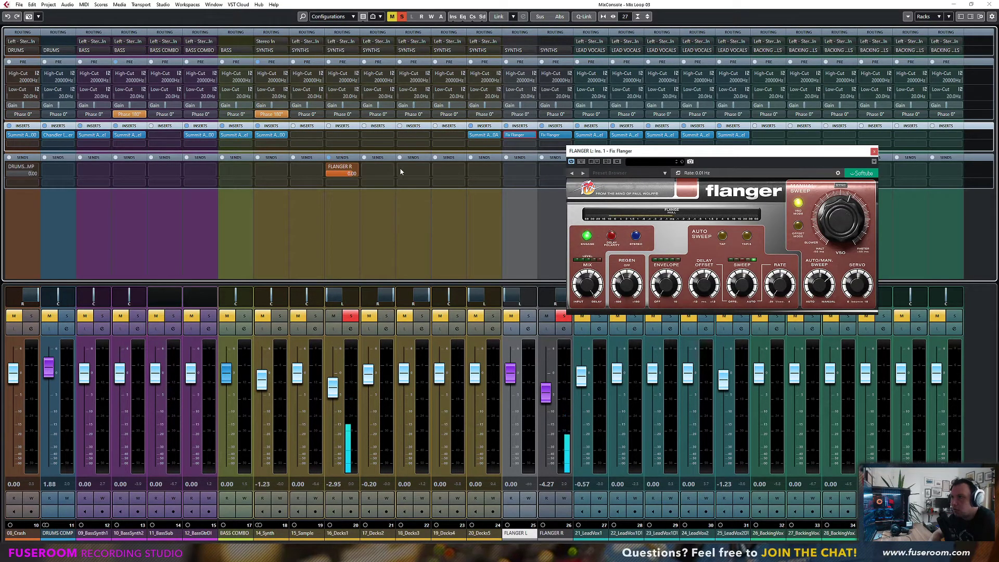
Step: Solo 17_Decks2 and add a send from it to FLANGER L
{"action": "left_click", "coordinate": [422, 317], "text": "ctrl"}
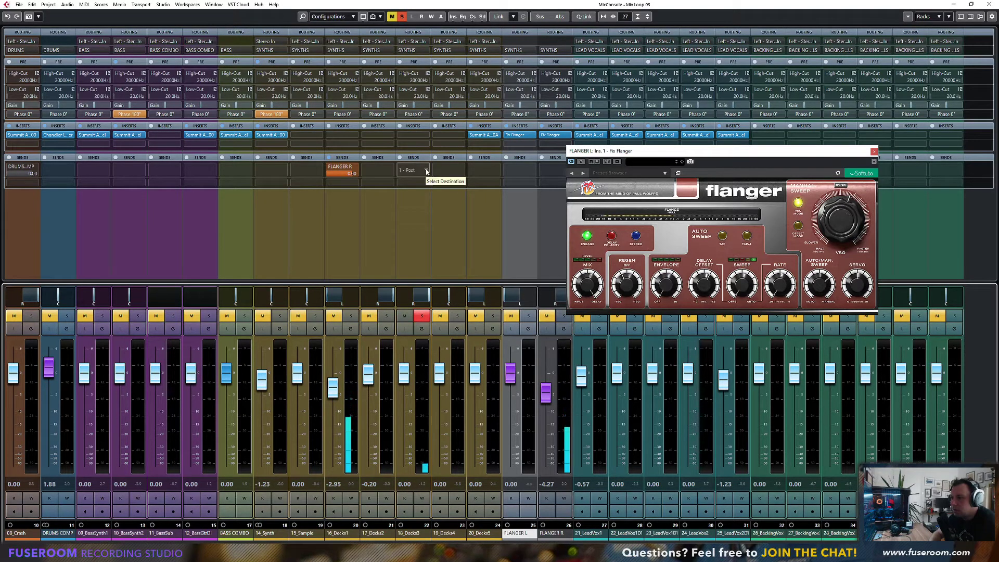
{"action": "left_click", "coordinate": [388, 316]}
{"action": "left_click", "coordinate": [420, 316]}
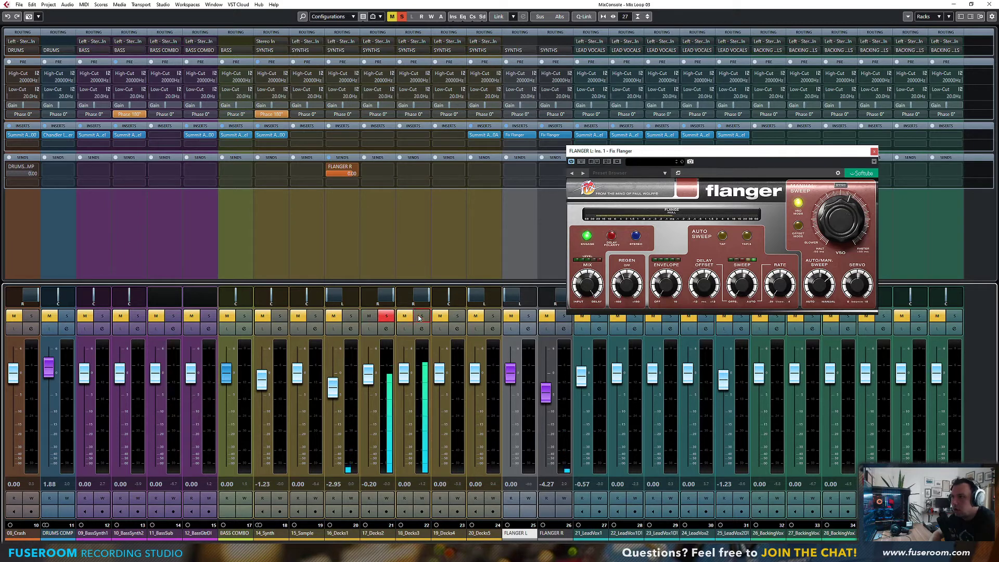
{"action": "left_click", "coordinate": [389, 174]}
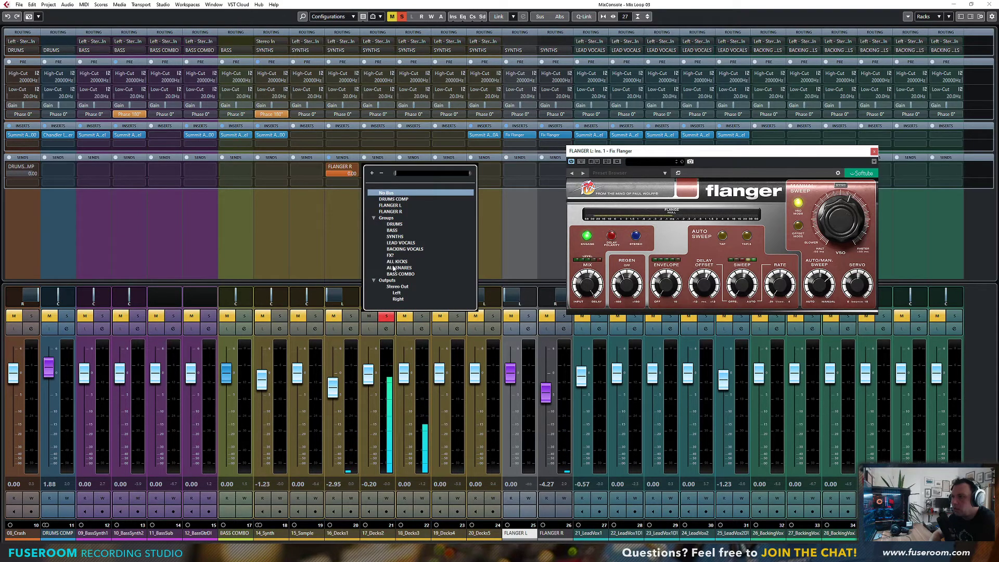
{"action": "left_click", "coordinate": [391, 205]}
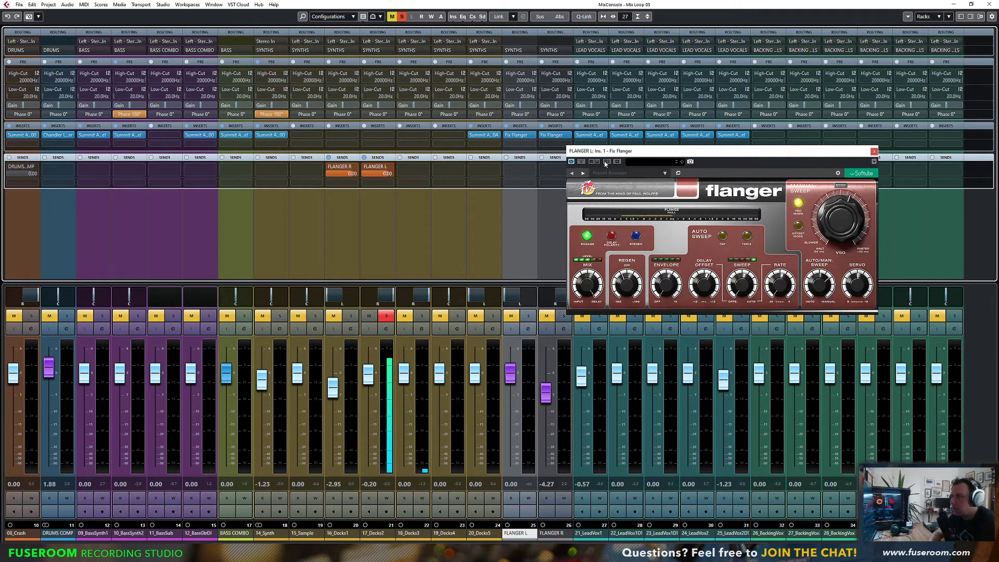
Step: Lower the FLANGER L fader to -4.73 dB and solo that channel alongside the decks
{"action": "left_click_drag", "start_coordinate": [604, 151], "coordinate": [657, 148]}
{"action": "left_click_drag", "start_coordinate": [511, 372], "coordinate": [513, 398]}
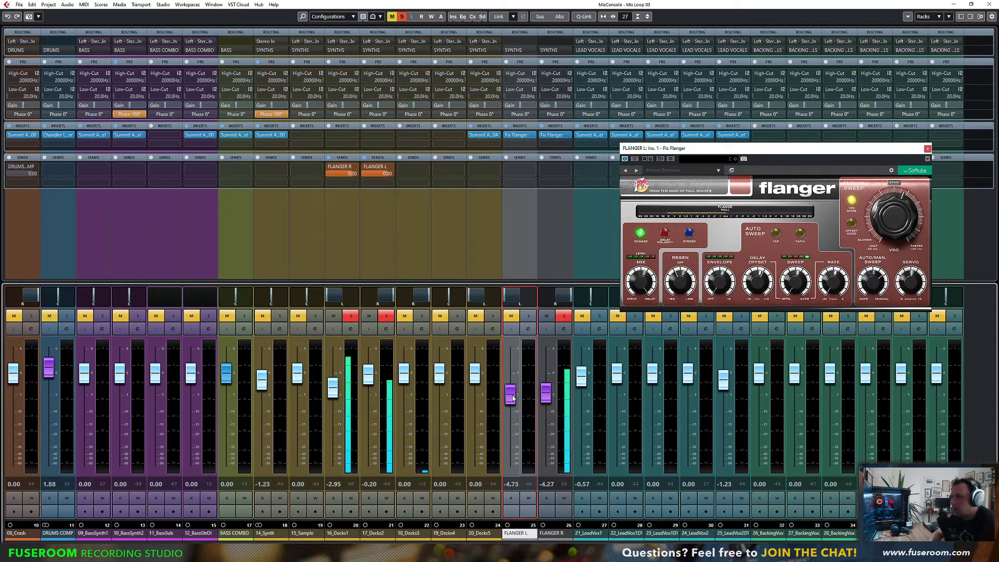
{"action": "left_click", "coordinate": [528, 315], "text": "ctrl"}
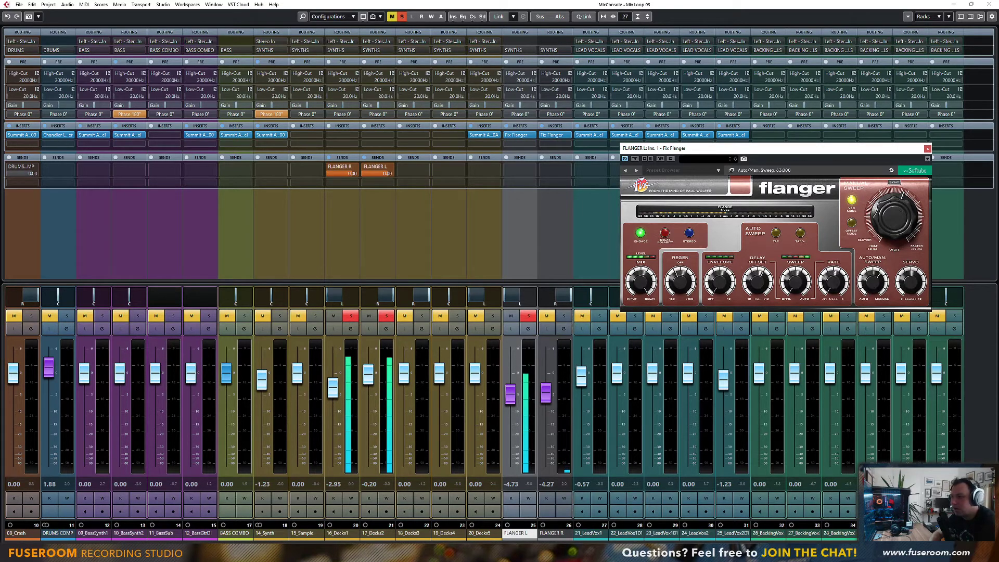
Step: Close the flanger editor and add the DRUMS group to the soloed channels
{"action": "left_click_drag", "start_coordinate": [588, 544], "coordinate": [818, 538]}
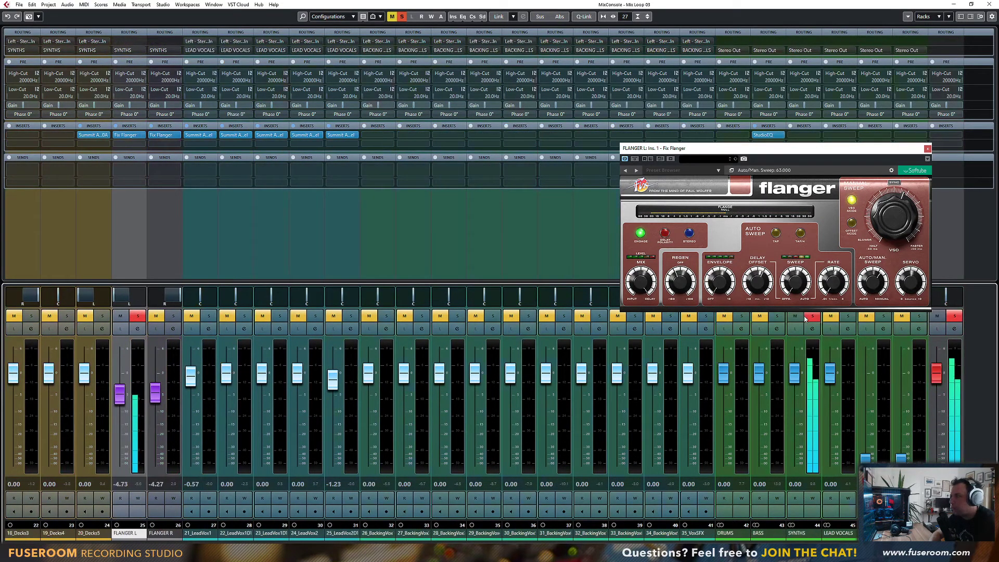
{"action": "left_click", "coordinate": [928, 148]}
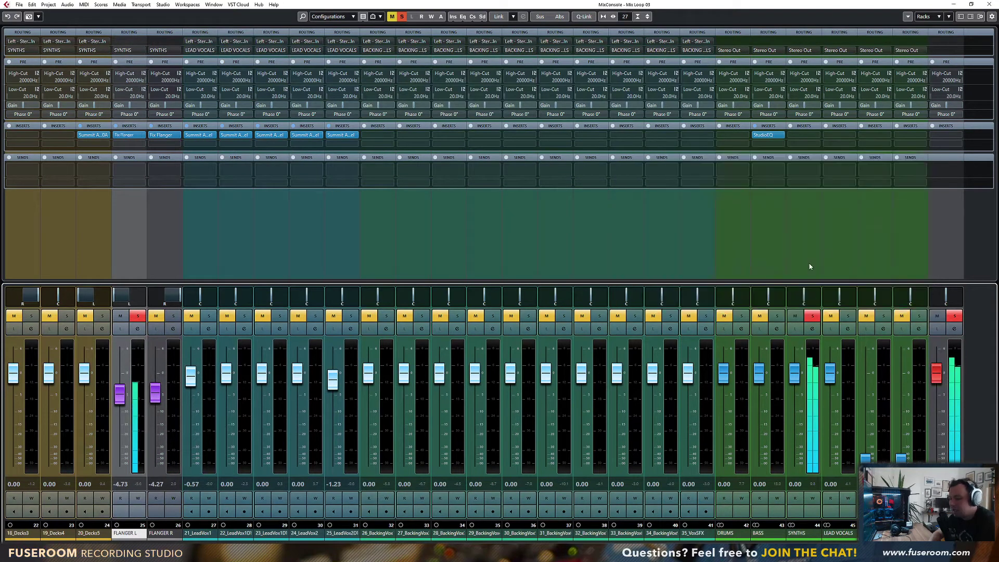
{"action": "left_click", "coordinate": [742, 316]}
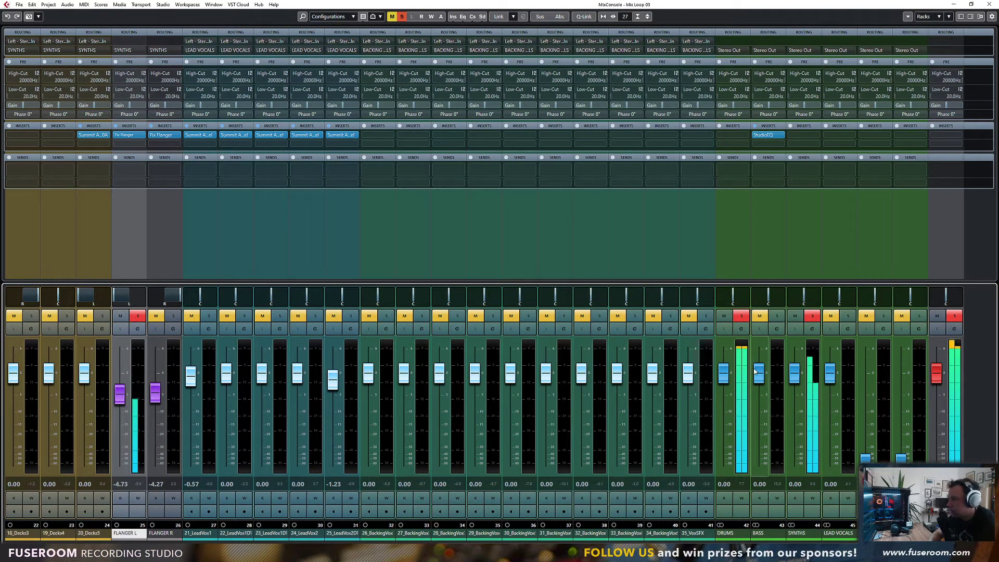
{"action": "scroll", "coordinate": [398, 497], "scroll_direction": "left", "scroll_amount": 5}
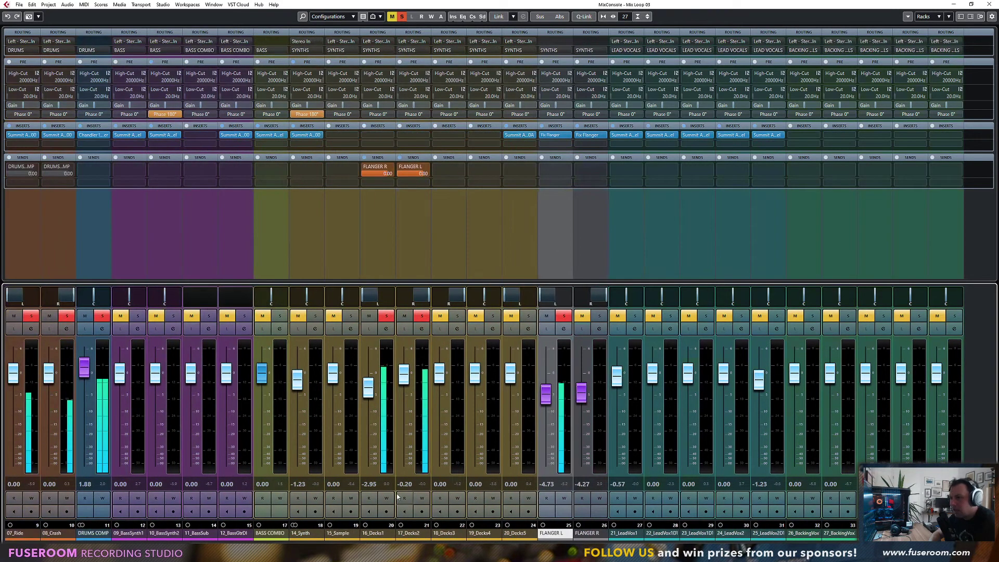
Step: Solo both flanger channels and lower their faders to about -7.3 dB for FLANGER L and -7.6 dB for FLANGER R
{"action": "left_click", "coordinate": [599, 316]}
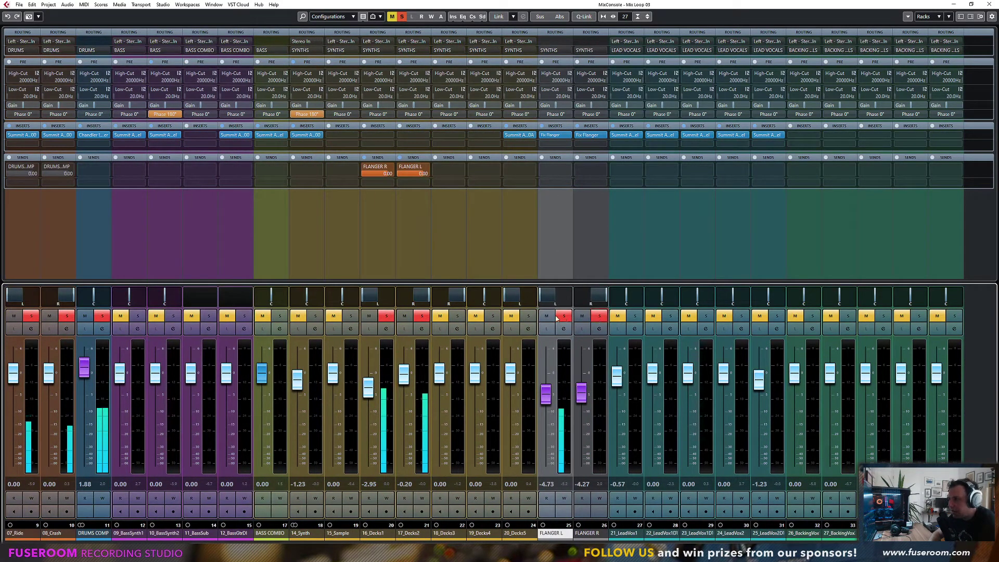
{"action": "left_click", "coordinate": [564, 315]}
{"action": "left_click", "coordinate": [583, 317]}
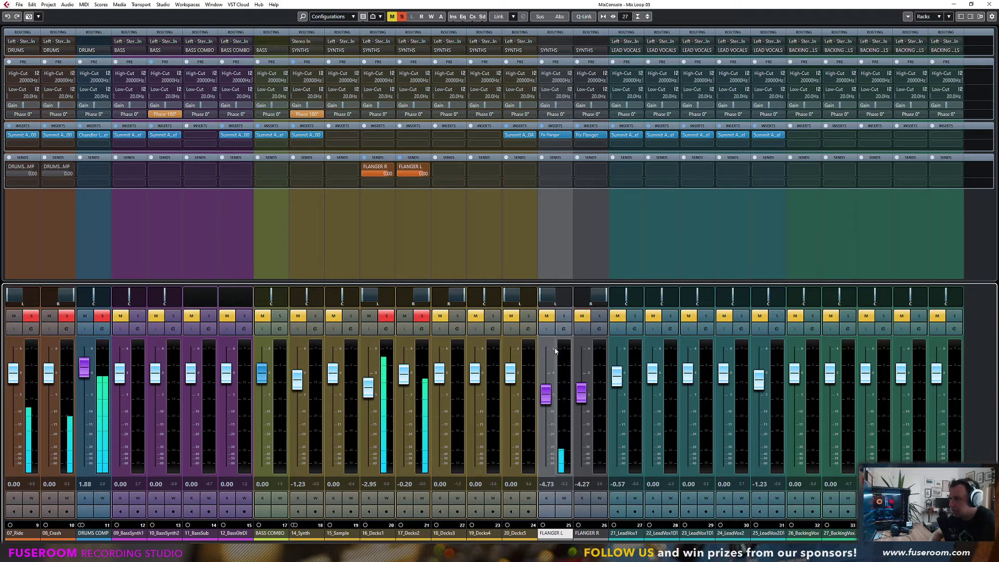
{"action": "left_click", "coordinate": [564, 316]}
{"action": "left_click", "coordinate": [599, 316]}
{"action": "mouse_move", "coordinate": [546, 396]}
{"action": "left_mouse_down"}
{"action": "mouse_move", "coordinate": [546, 407]}
{"action": "mouse_move", "coordinate": [578, 411]}
{"action": "mouse_move", "coordinate": [547, 408]}
{"action": "left_mouse_up"}
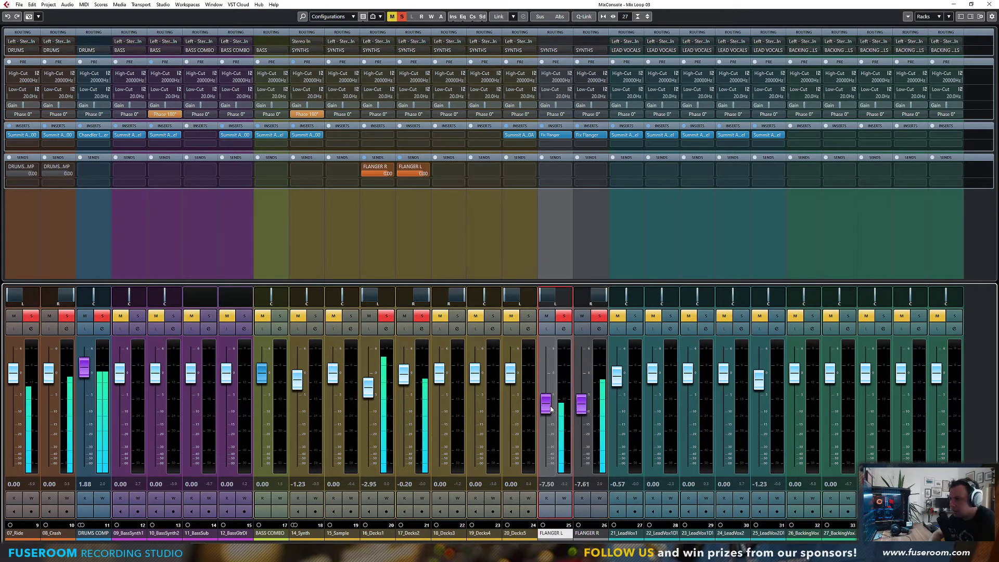
Step: Add the BASS group to the soloed DRUMS and SYNTHS groups
{"action": "scroll", "coordinate": [499, 406], "scroll_direction": "right", "scroll_amount": 6}
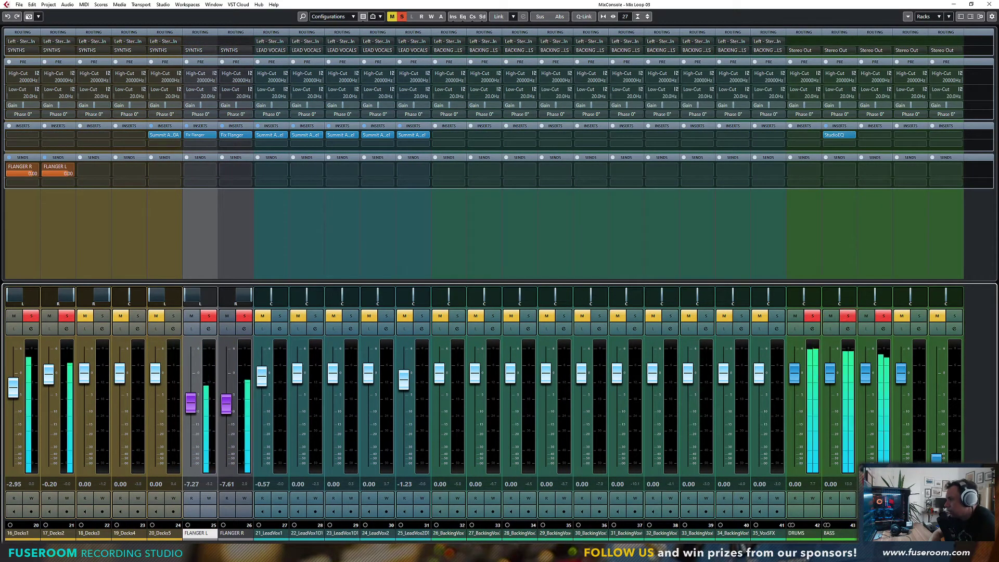
{"action": "scroll", "coordinate": [847, 374], "scroll_direction": "right", "scroll_amount": 2}
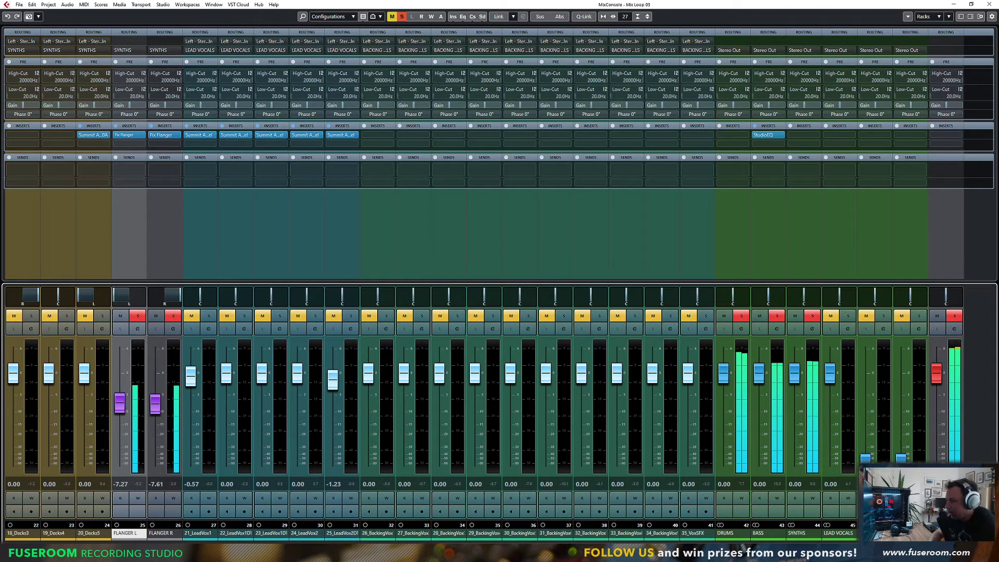
{"action": "scroll", "coordinate": [846, 412], "scroll_direction": "left", "scroll_amount": 5}
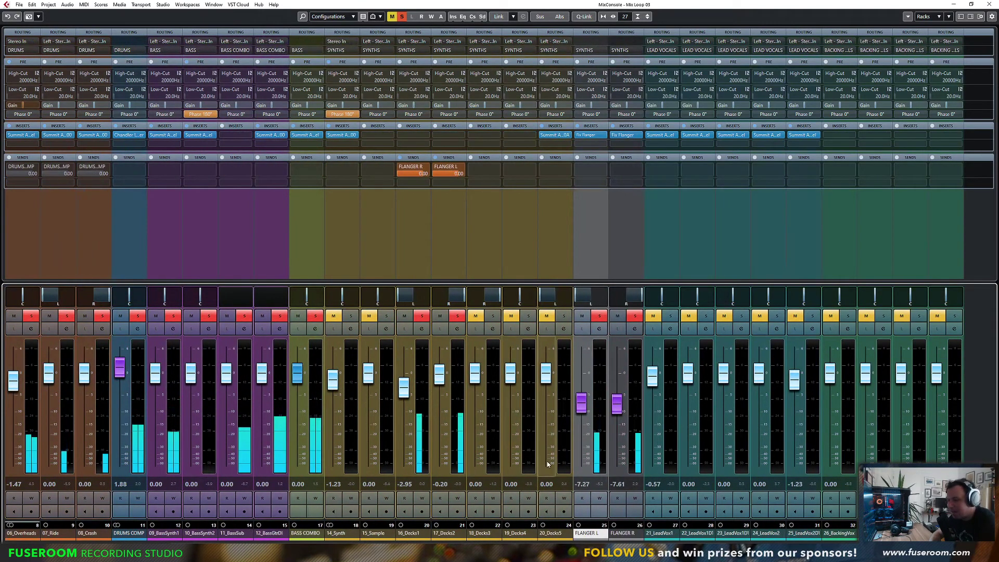
Step: Compare the mix with and without FLANGER L and FLANGER R by muting and restoring both channels
{"action": "left_click", "coordinate": [582, 316]}
{"action": "left_click", "coordinate": [618, 316]}
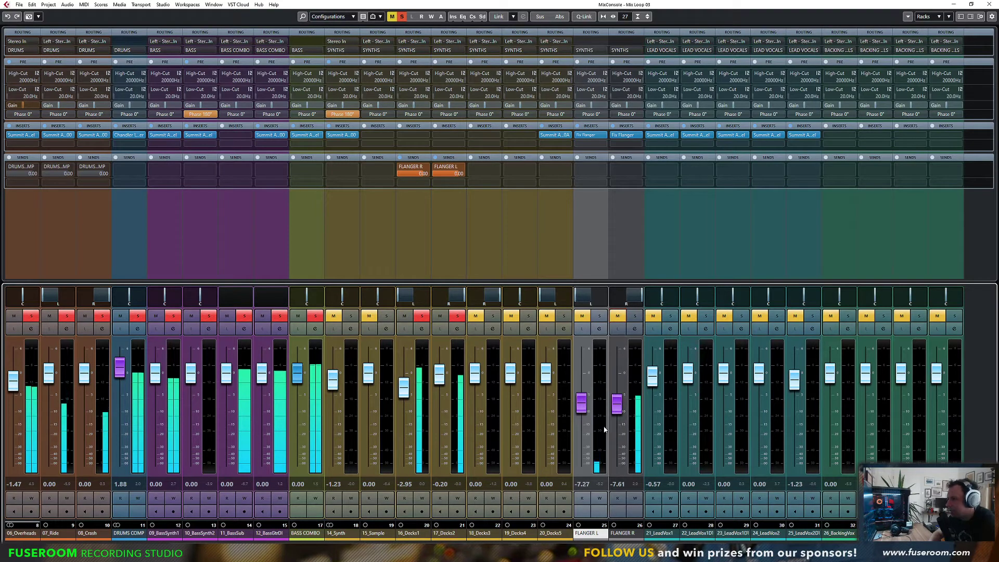
{"action": "left_click", "coordinate": [583, 316]}
{"action": "left_click", "coordinate": [618, 316]}
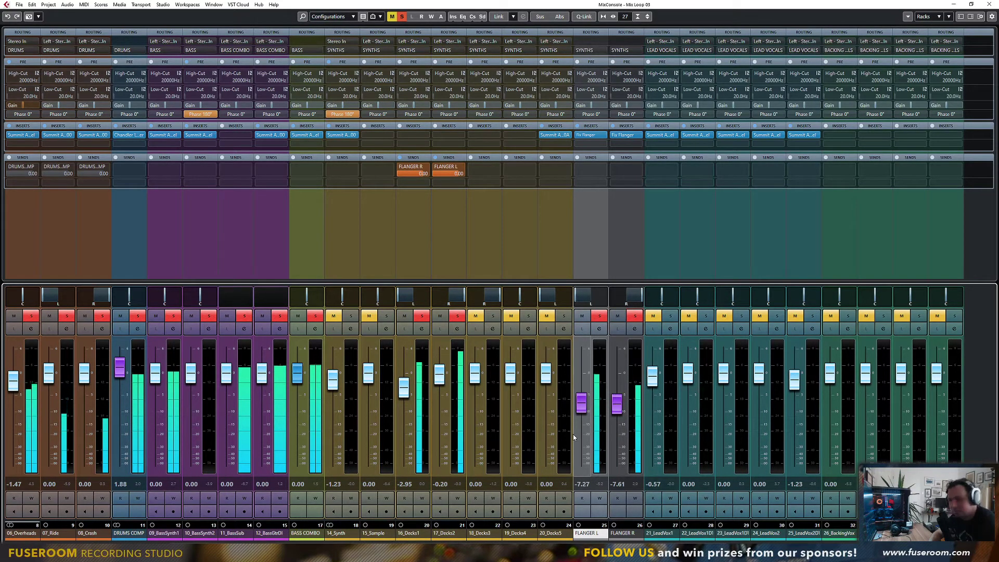
Step: Bring 18_Decks3, 19_Decks4 and 20_Decks5 into the soloed mix
{"action": "left_click", "coordinate": [475, 316]}
{"action": "left_click", "coordinate": [511, 316]}
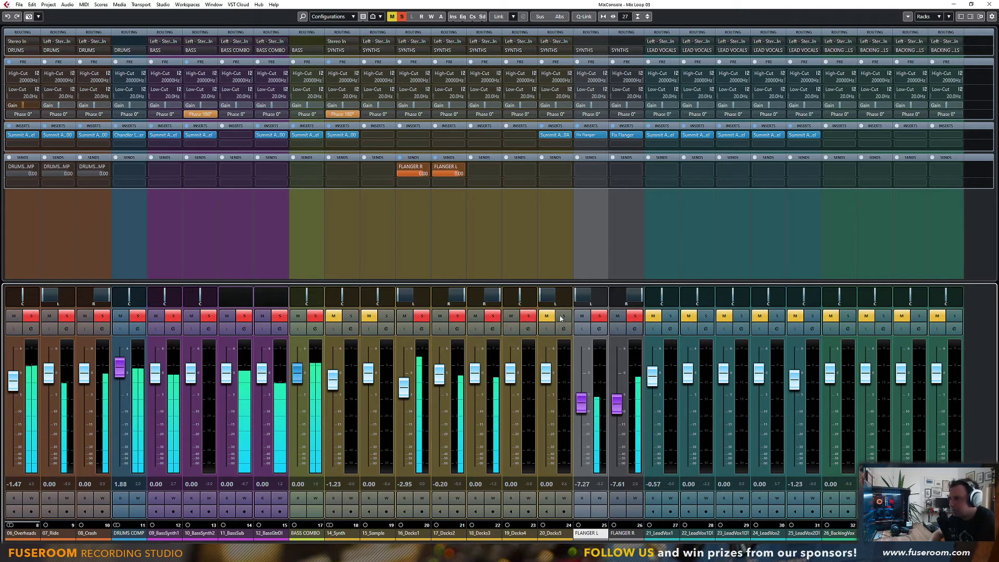
{"action": "left_click", "coordinate": [546, 316]}
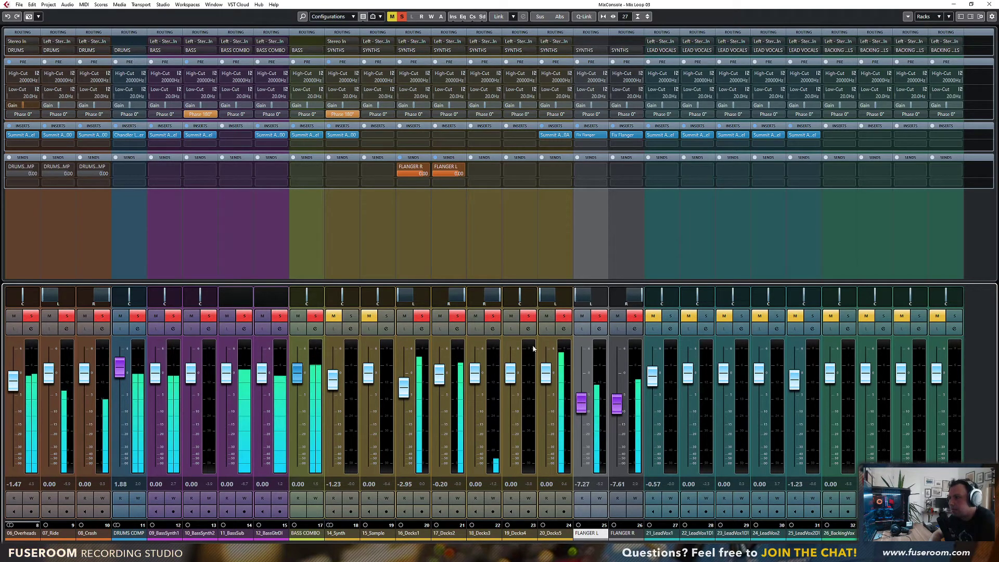
Step: Raise the FLANGER R send on 16_Decks1 to about 6 dB and add a FLANGER R send at -16.0 dB on 20_Decks5
{"action": "left_click", "coordinate": [400, 166]}
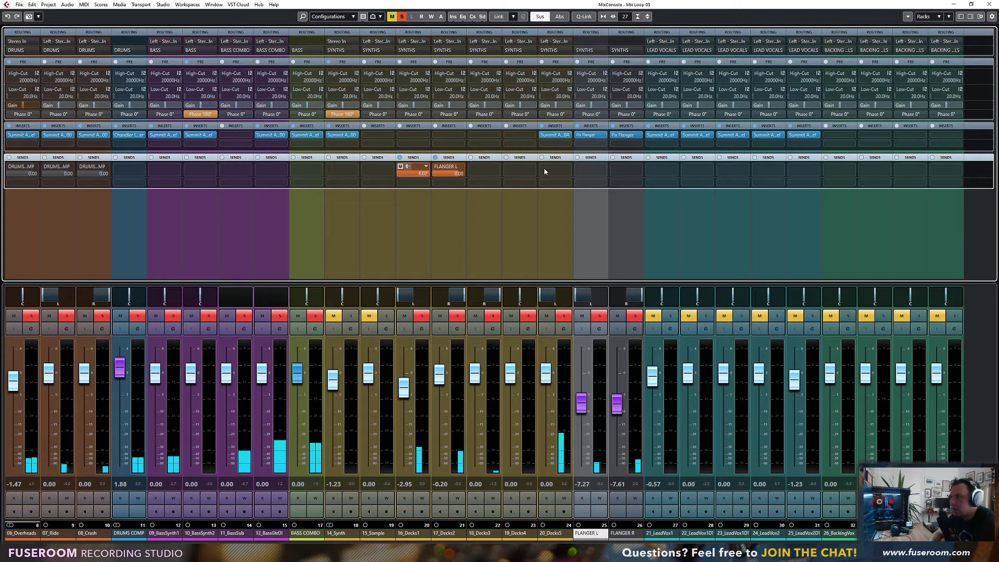
{"action": "right_click", "coordinate": [416, 169]}
{"action": "left_click", "coordinate": [437, 193]}
{"action": "right_click", "coordinate": [553, 168]}
{"action": "left_click", "coordinate": [572, 208]}
{"action": "left_click_drag", "start_coordinate": [551, 175], "coordinate": [541, 226]}
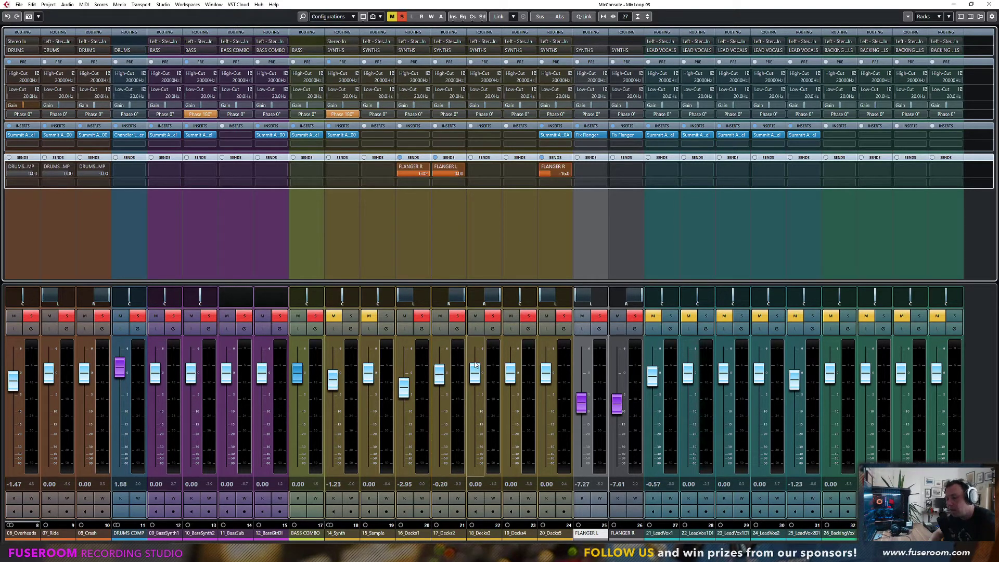
Step: During playback, solo 15_Sample and 14_Synth and lower the 14_Synth fader to -2.95 dB
{"action": "key", "text": "space"}
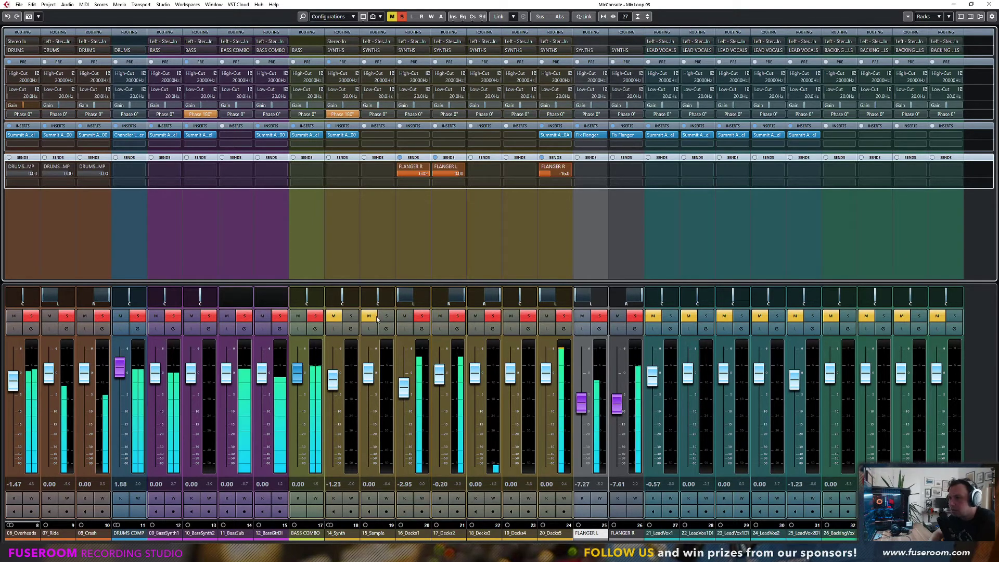
{"action": "left_click", "coordinate": [386, 315]}
{"action": "left_click", "coordinate": [351, 316]}
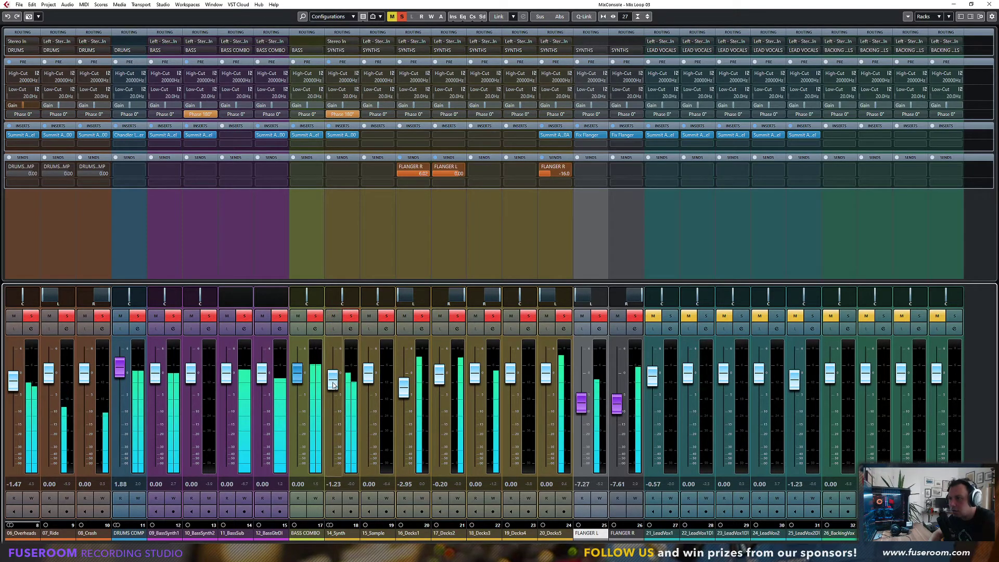
{"action": "left_click_drag", "start_coordinate": [333, 386], "coordinate": [335, 394]}
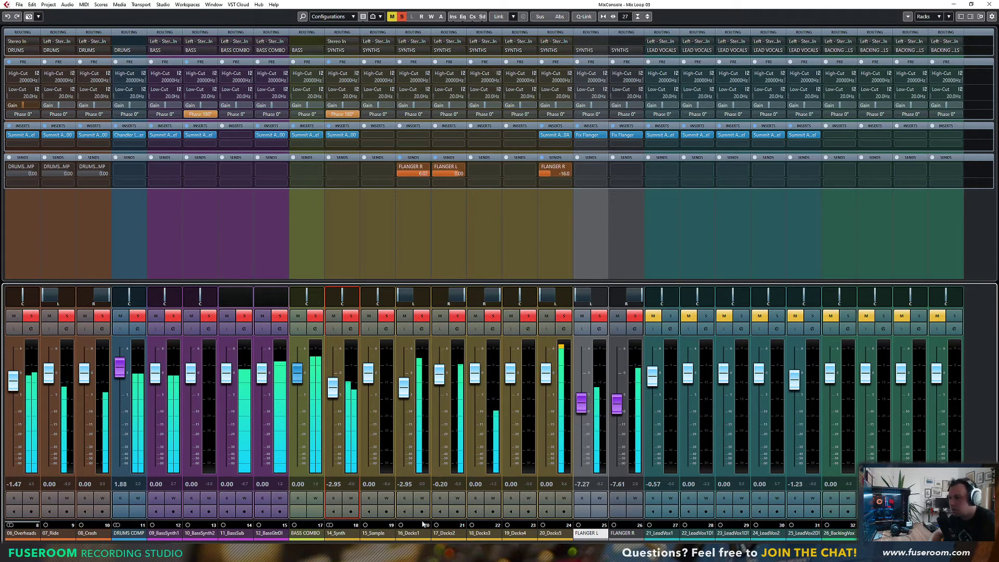
Step: Invert the phase of the DRUMS group, set the pre gain of all six group channels to -6 dB, and resume playback
{"action": "left_click_drag", "start_coordinate": [424, 546], "coordinate": [728, 547]}
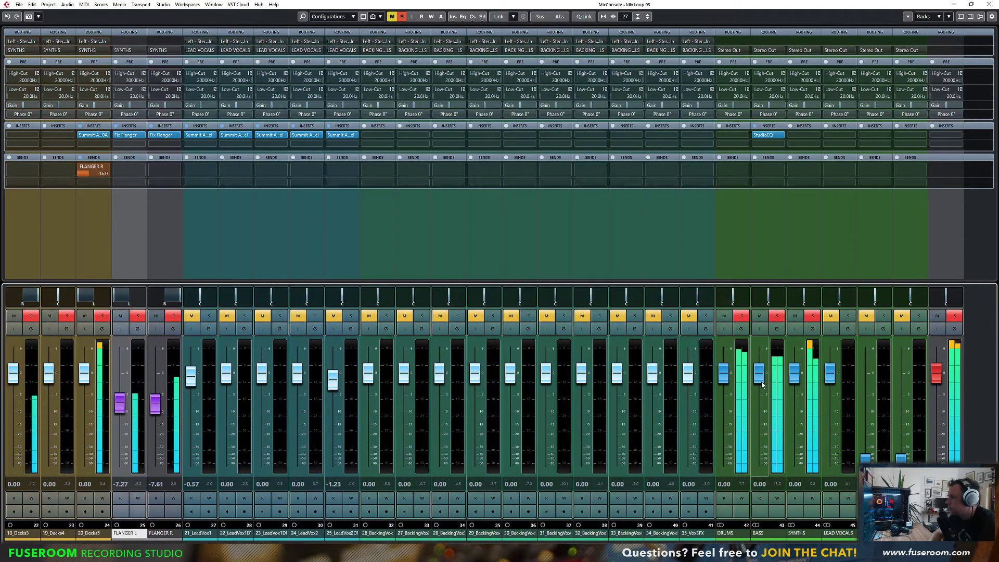
{"action": "left_click", "coordinate": [734, 113]}
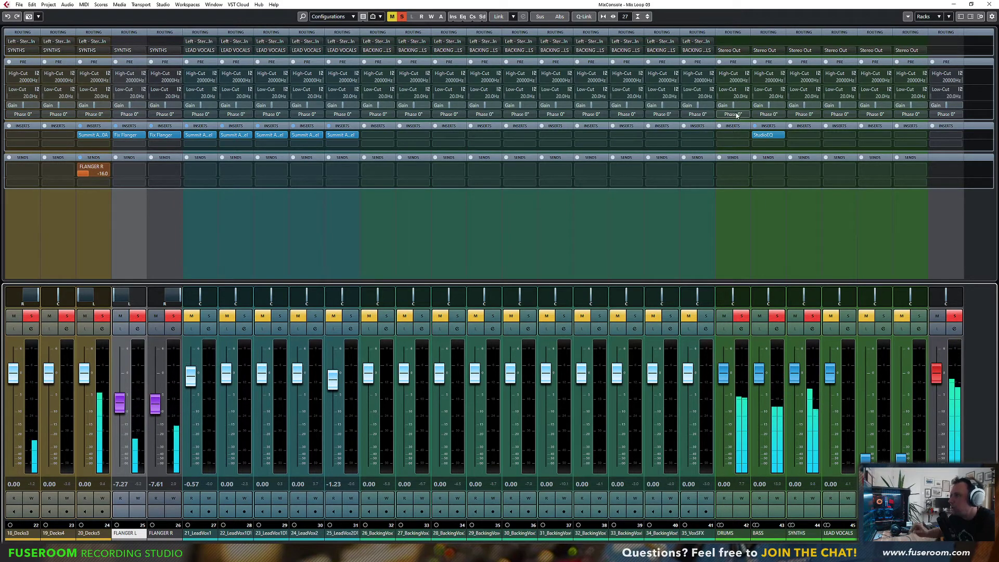
{"action": "double_click", "coordinate": [732, 105]}
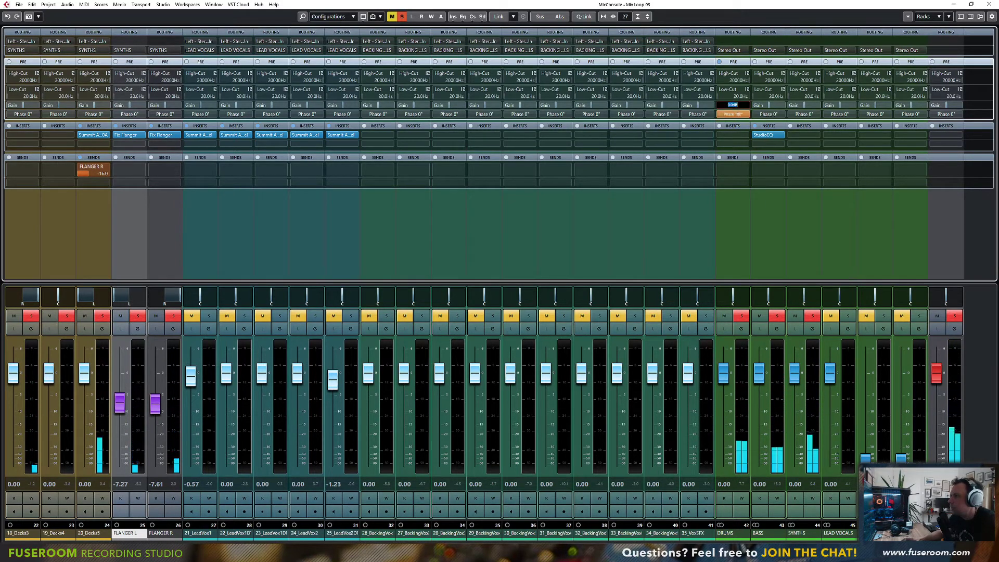
{"action": "type", "text": "-6"}
{"action": "key", "text": "Return"}
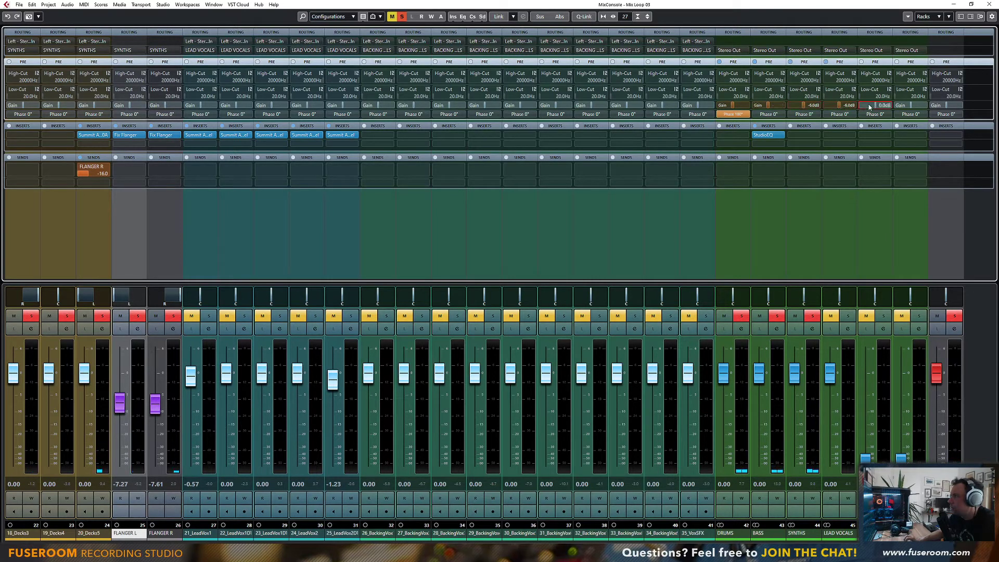
{"action": "key", "text": "Return"}
{"action": "double_click", "coordinate": [906, 107]}
{"action": "type", "text": "-6"}
{"action": "key", "text": "Return"}
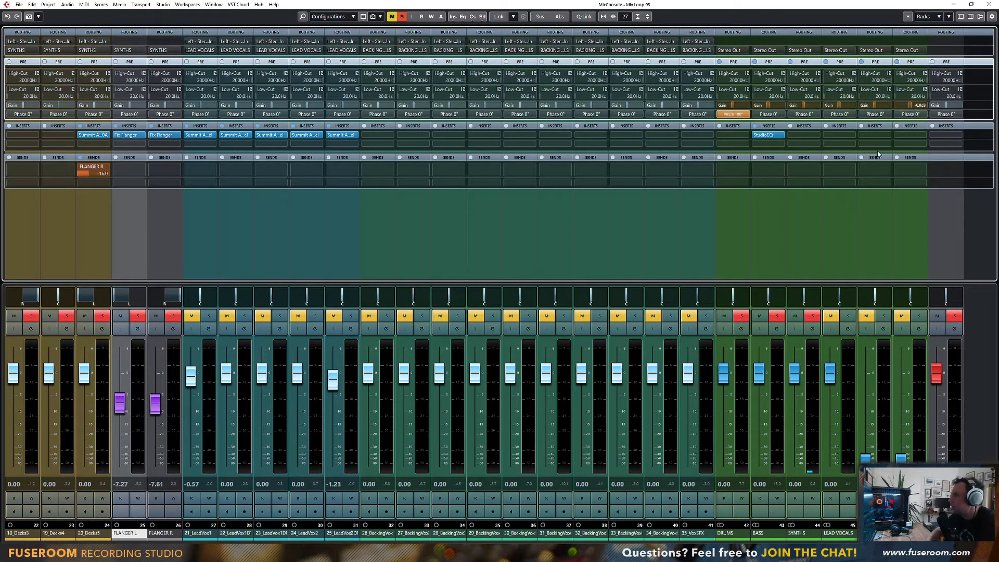
{"action": "key", "text": "space"}
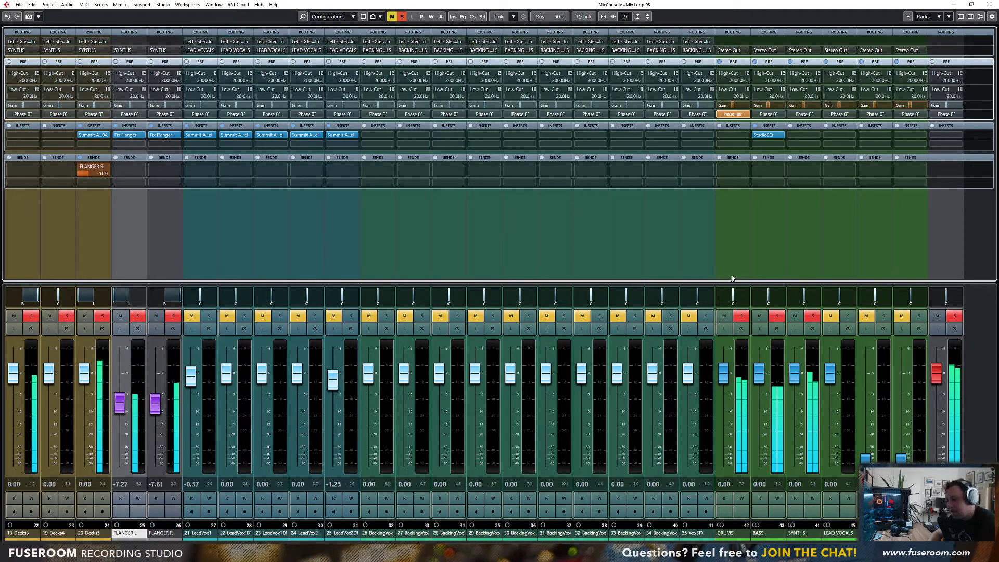
Step: Compare the DRUMS group with and without phase inversion during playback, leaving the phase inverted
{"action": "left_click", "coordinate": [733, 115]}
{"action": "left_click", "coordinate": [734, 115]}
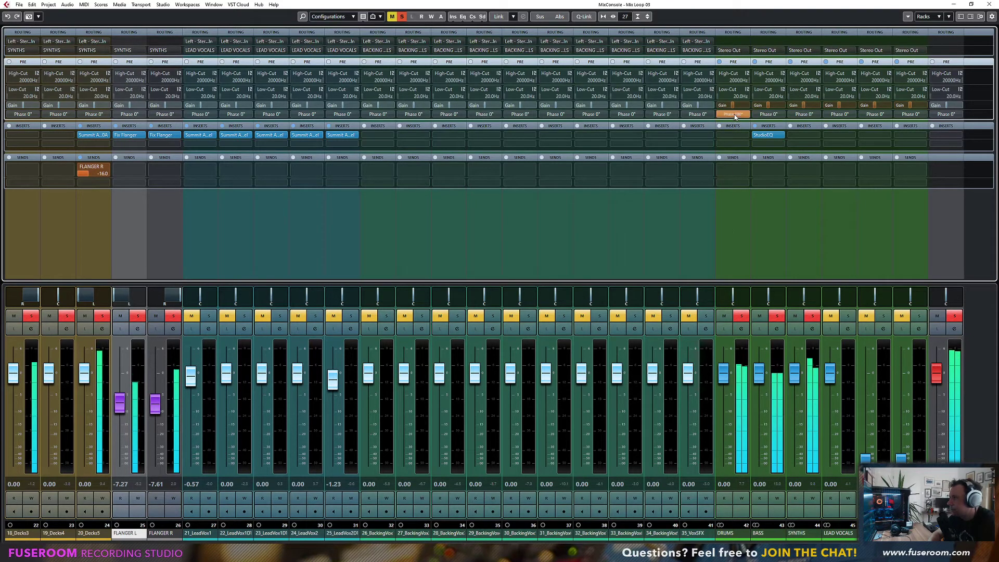
{"action": "left_click", "coordinate": [734, 114]}
{"action": "left_click", "coordinate": [733, 115]}
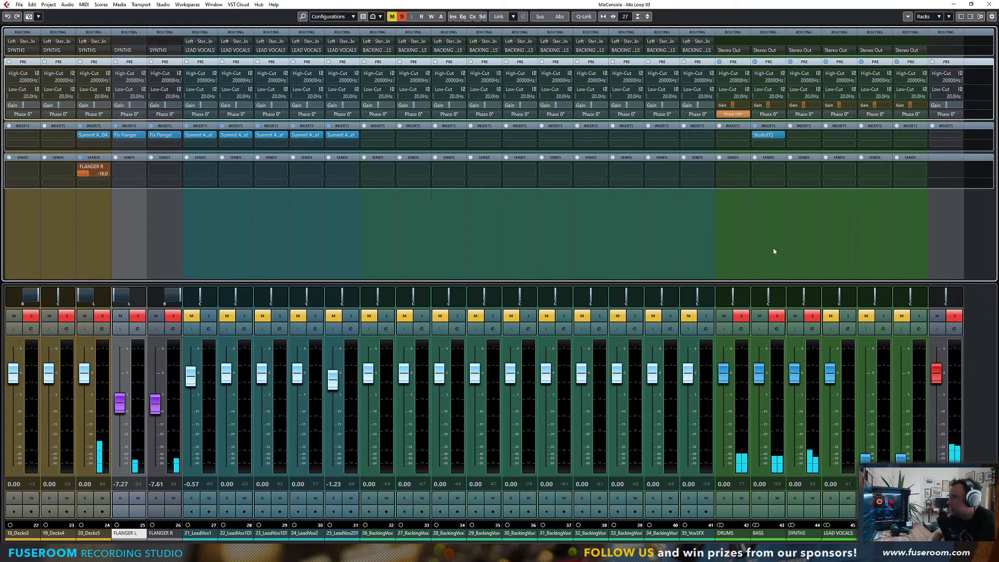
Step: Insert a Summit Audio TLA-100A in the second slot of the SYNTHS group, adjust its gain reduction, and set attack and release to Slow
{"action": "left_click", "coordinate": [814, 144]}
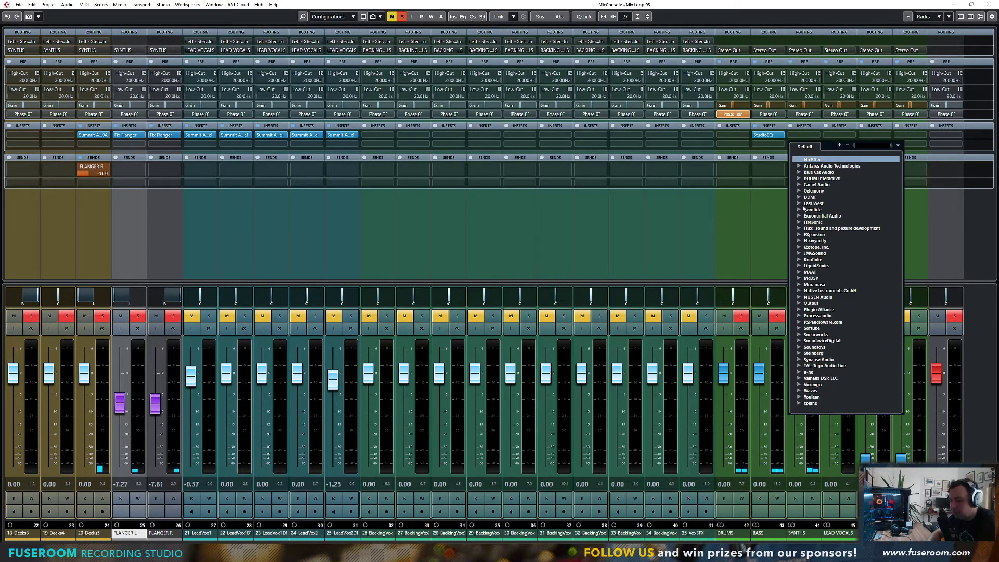
{"action": "type", "text": "tla"}
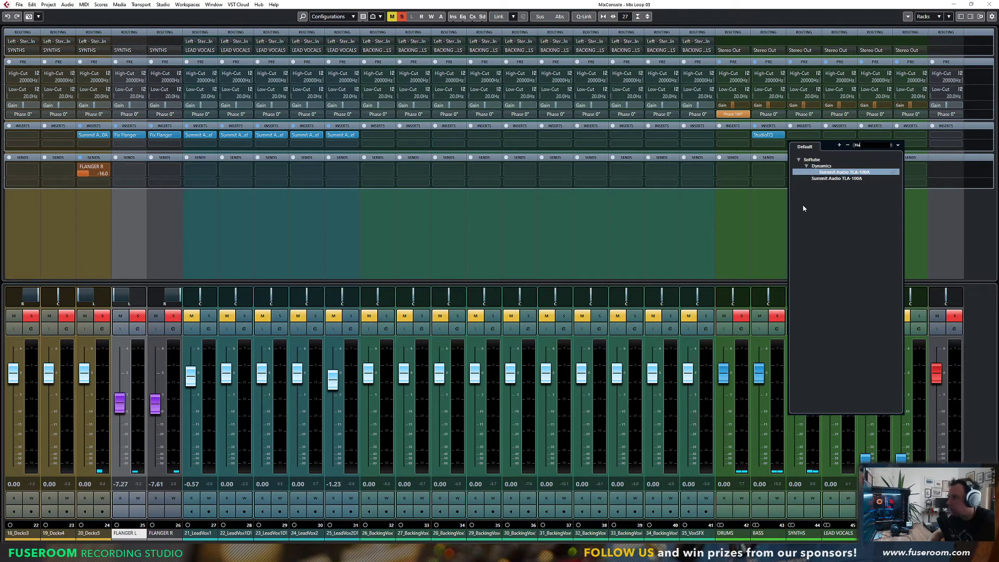
{"action": "left_click", "coordinate": [836, 178]}
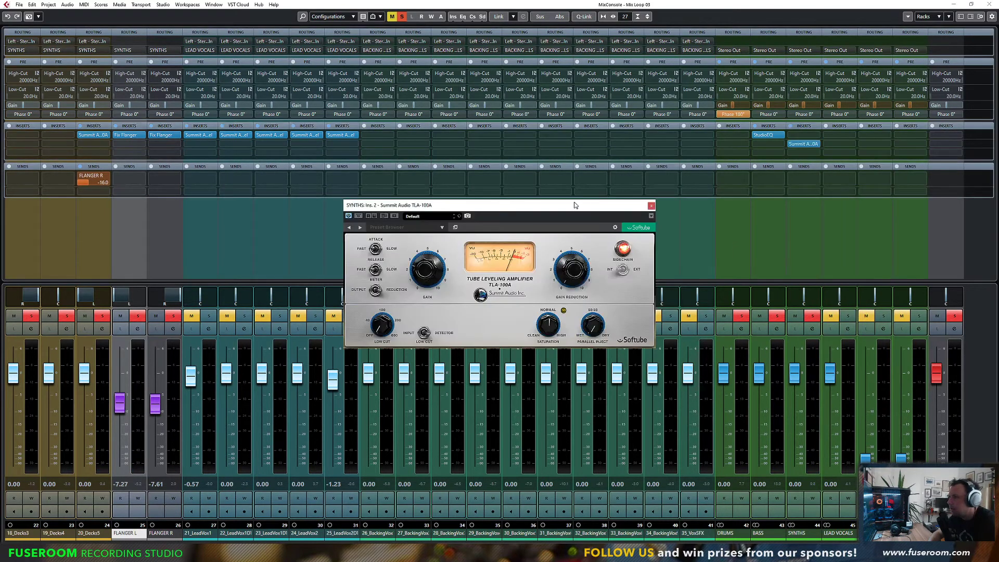
{"action": "mouse_move", "coordinate": [628, 244]}
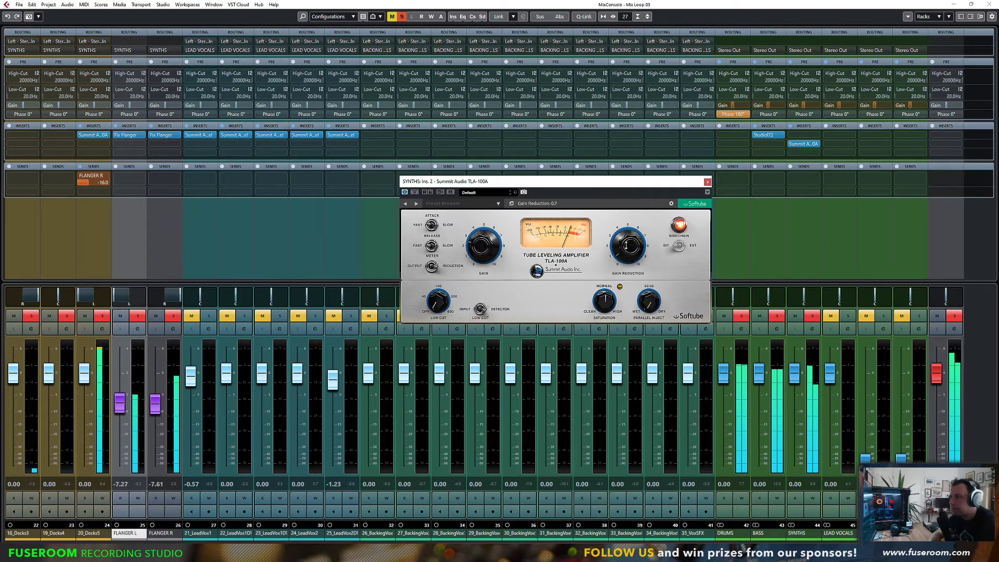
{"action": "left_click_drag", "start_coordinate": [627, 235], "coordinate": [627, 235]}
{"action": "left_click", "coordinate": [430, 228]}
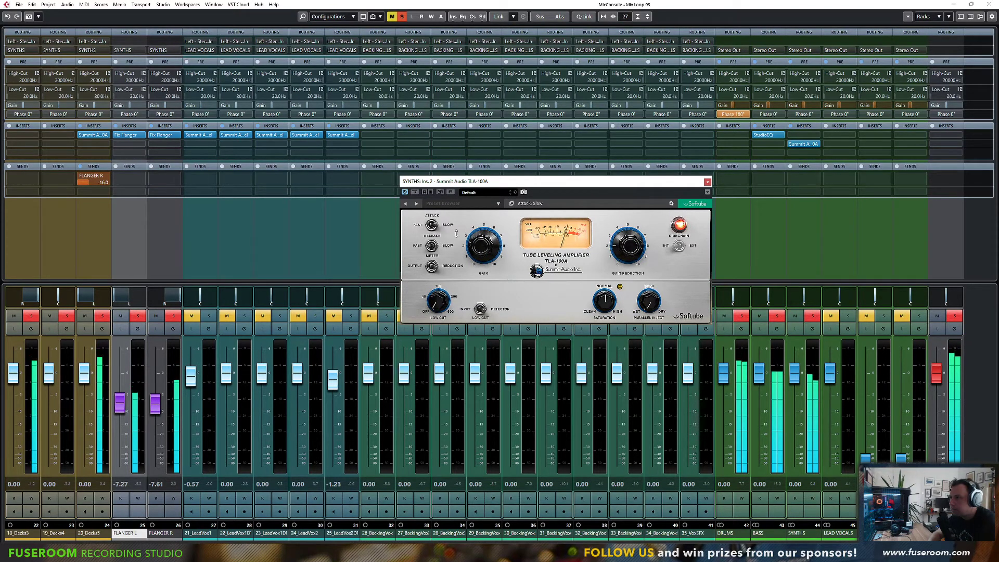
{"action": "left_click", "coordinate": [430, 248]}
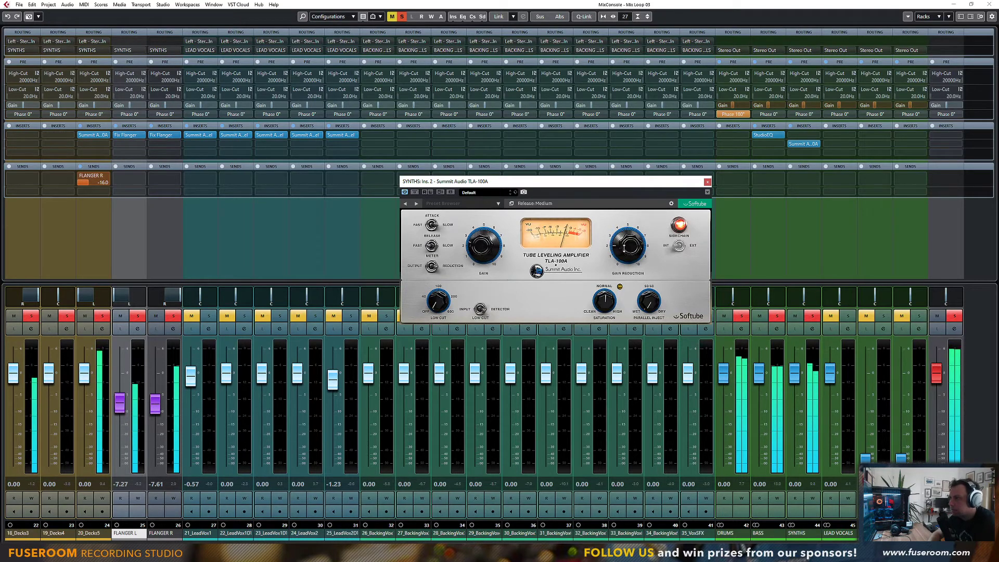
{"action": "left_click_drag", "start_coordinate": [502, 247], "coordinate": [502, 244]}
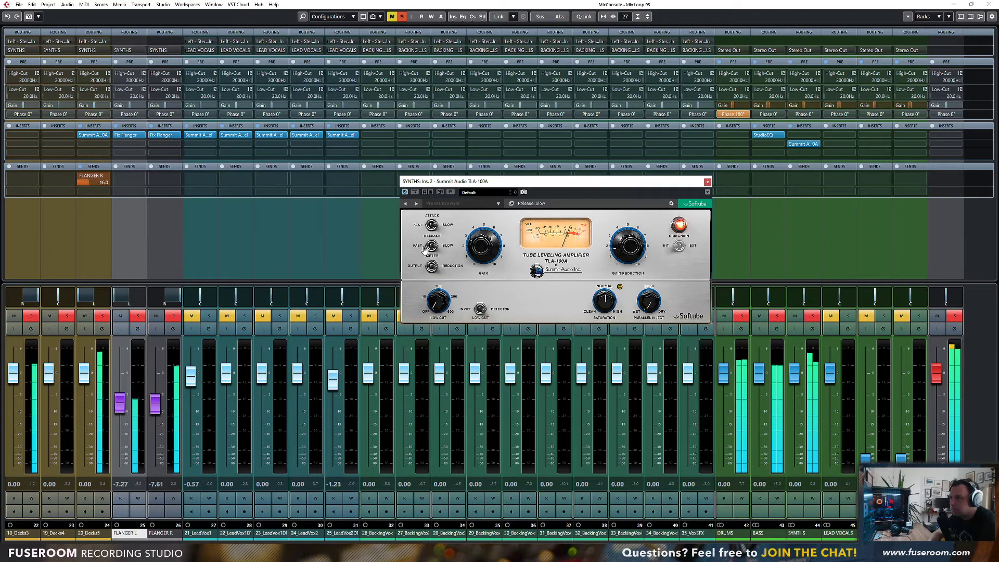
Step: Set the SYNTHS compressor's low cut to 130 Hz, readjust its gain while comparing against bypass, and close the plug-in
{"action": "left_click", "coordinate": [415, 192]}
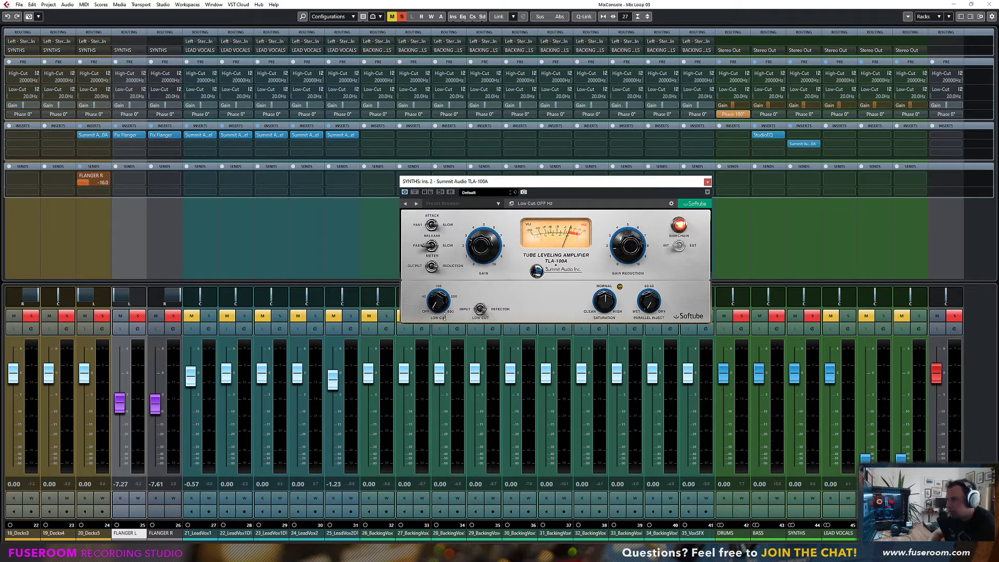
{"action": "left_click_drag", "start_coordinate": [448, 315], "coordinate": [441, 283]}
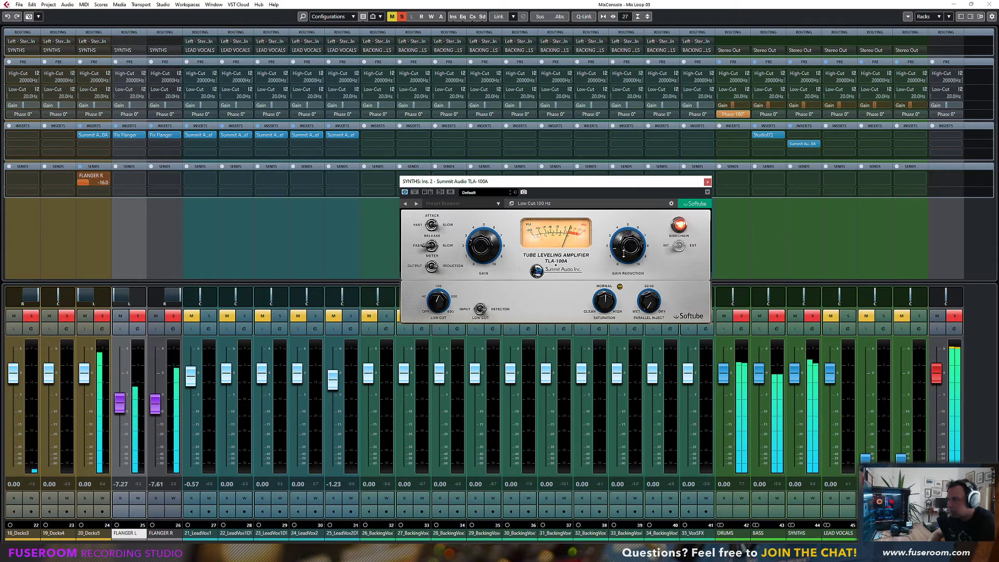
{"action": "scroll", "coordinate": [624, 253], "scroll_direction": "up", "scroll_amount": 3}
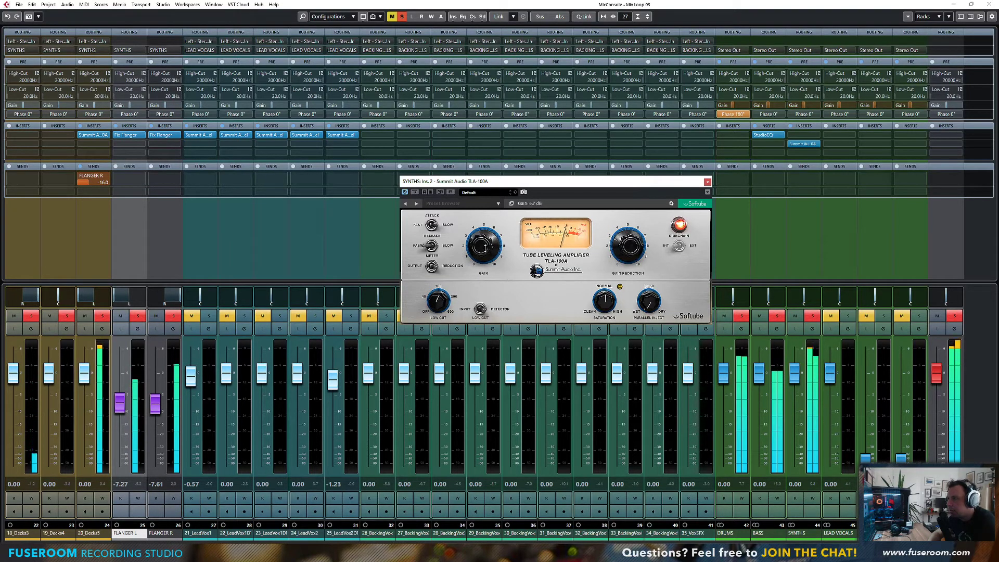
{"action": "left_click", "coordinate": [415, 192]}
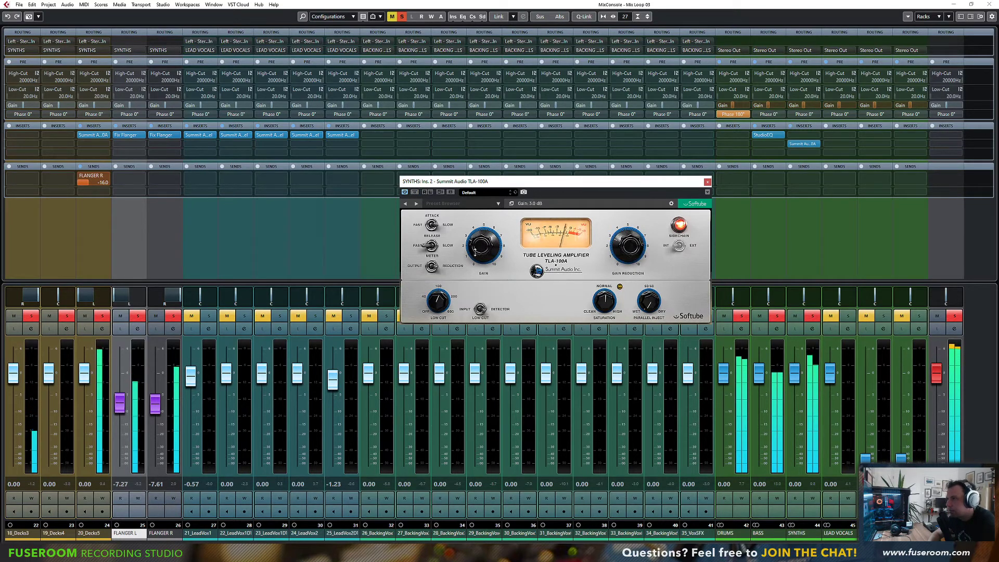
{"action": "left_click", "coordinate": [415, 193]}
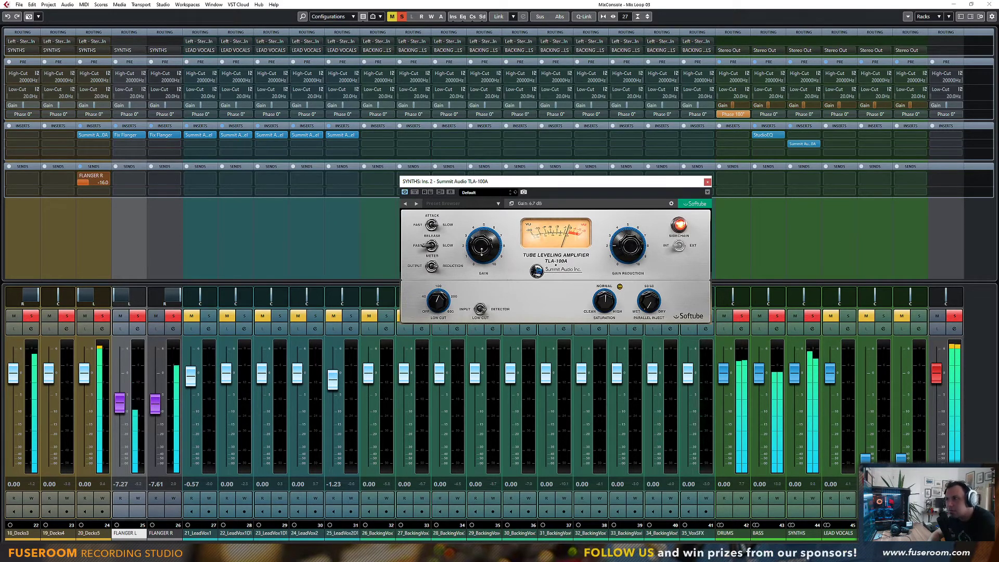
{"action": "left_click", "coordinate": [415, 193]}
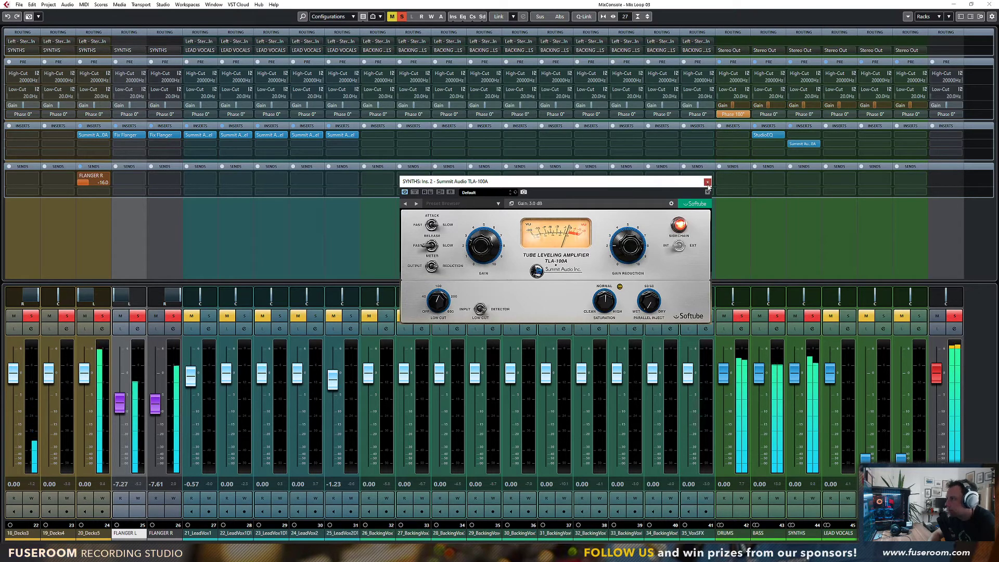
{"action": "left_click", "coordinate": [708, 182]}
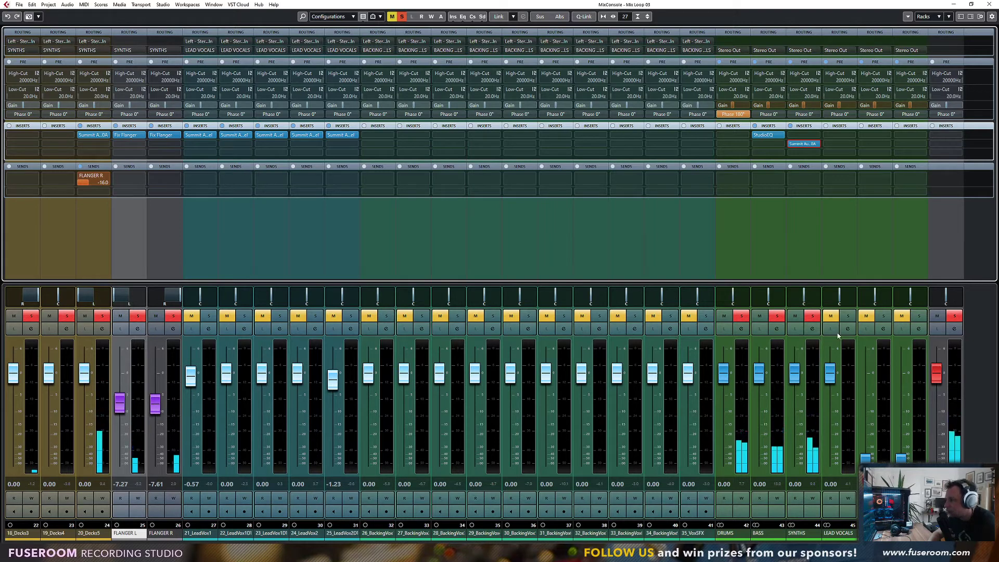
Step: Briefly audition the LEAD VOCALS group and shorten the cycle range to about 0:45–1:05, with the playhead at its start
{"action": "left_click", "coordinate": [848, 316]}
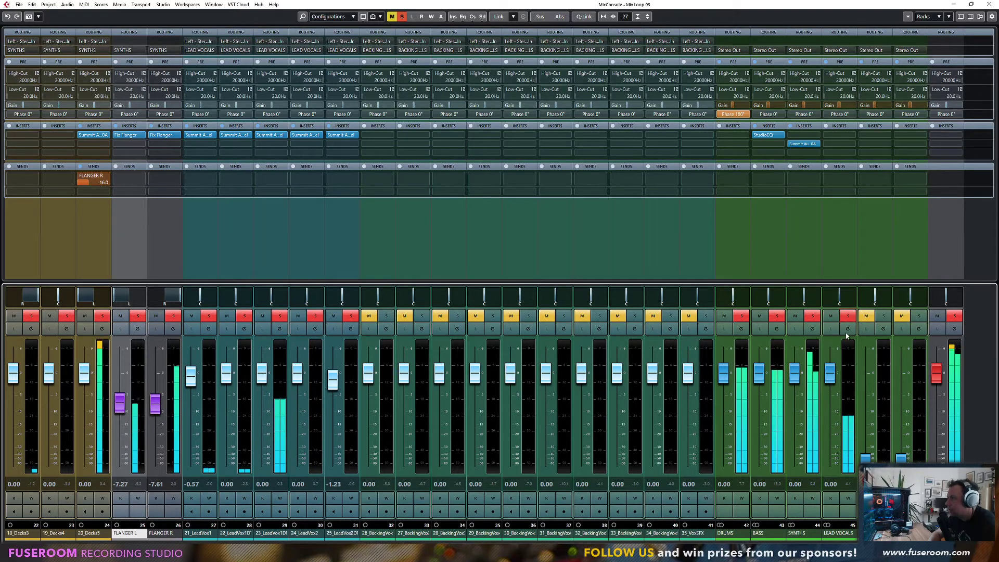
{"action": "left_click", "coordinate": [831, 316]}
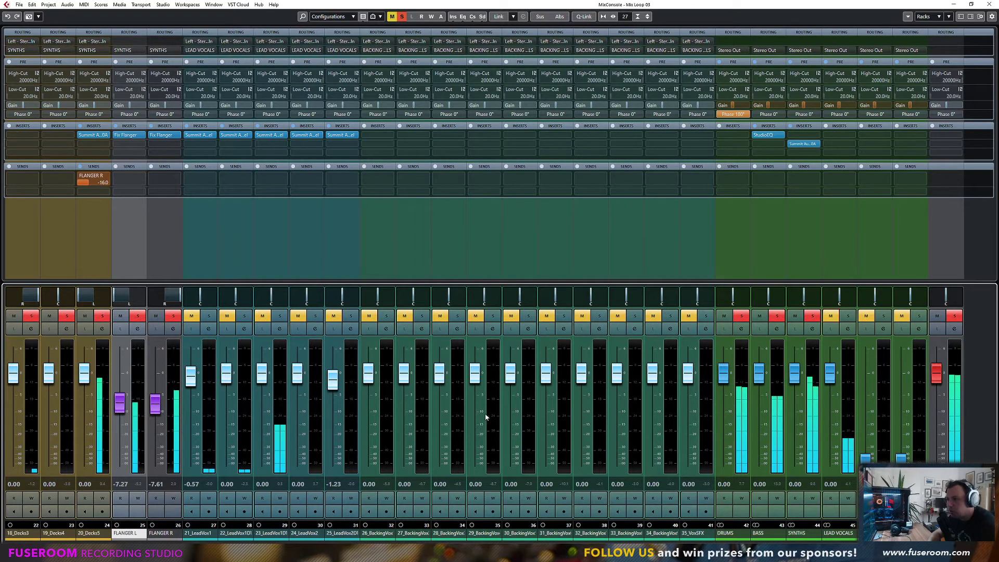
{"action": "key", "text": "F3"}
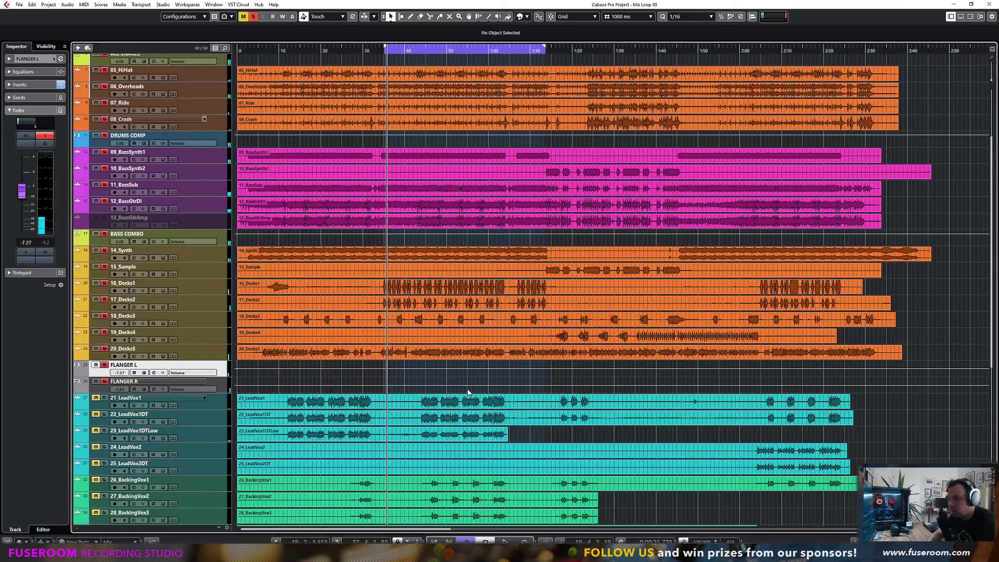
{"action": "scroll", "coordinate": [429, 239], "scroll_direction": "down", "scroll_amount": 5}
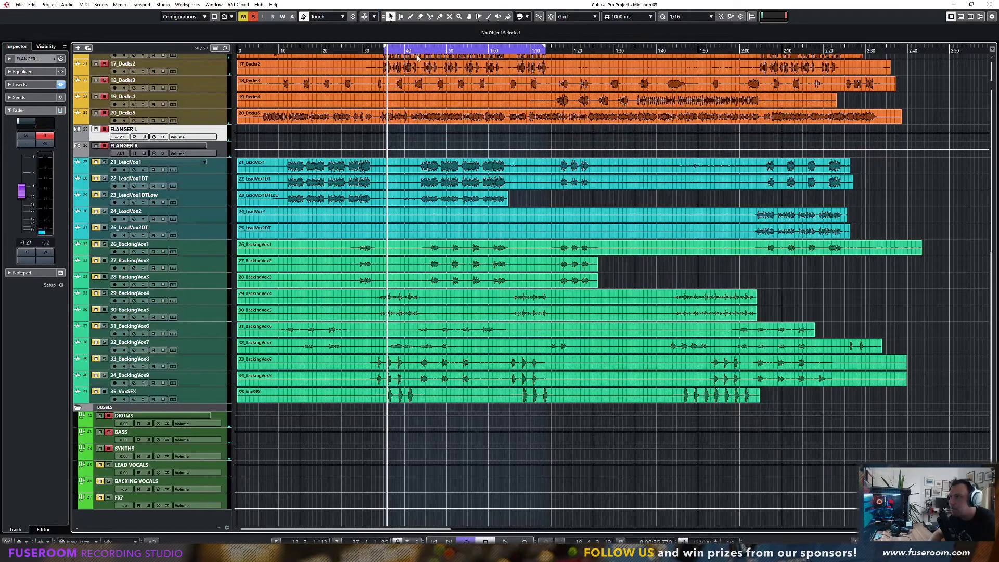
{"action": "left_click_drag", "start_coordinate": [386, 51], "coordinate": [419, 50]}
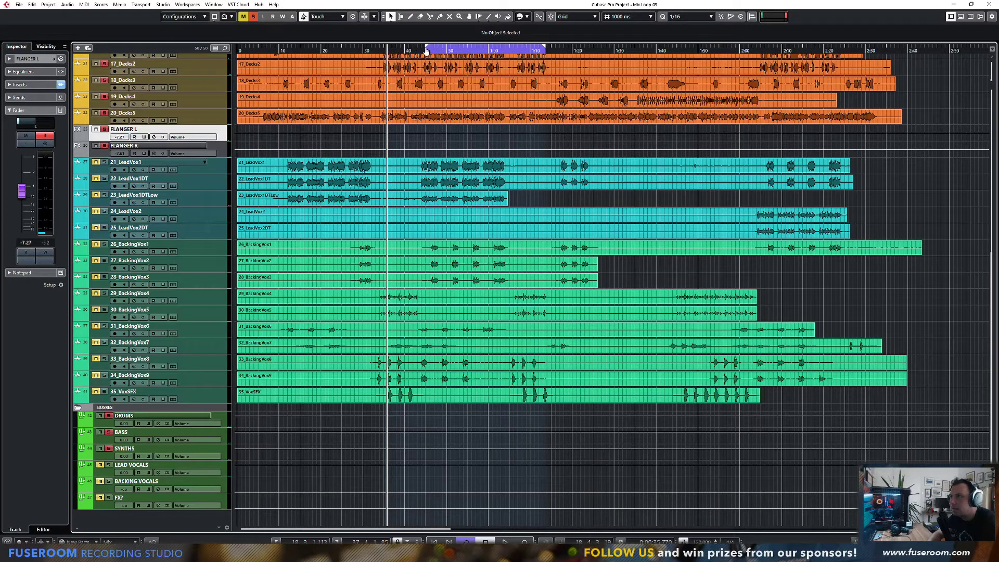
{"action": "left_click_drag", "start_coordinate": [543, 47], "coordinate": [513, 52]}
{"action": "left_click", "coordinate": [430, 50]}
{"action": "key", "text": "F3"}
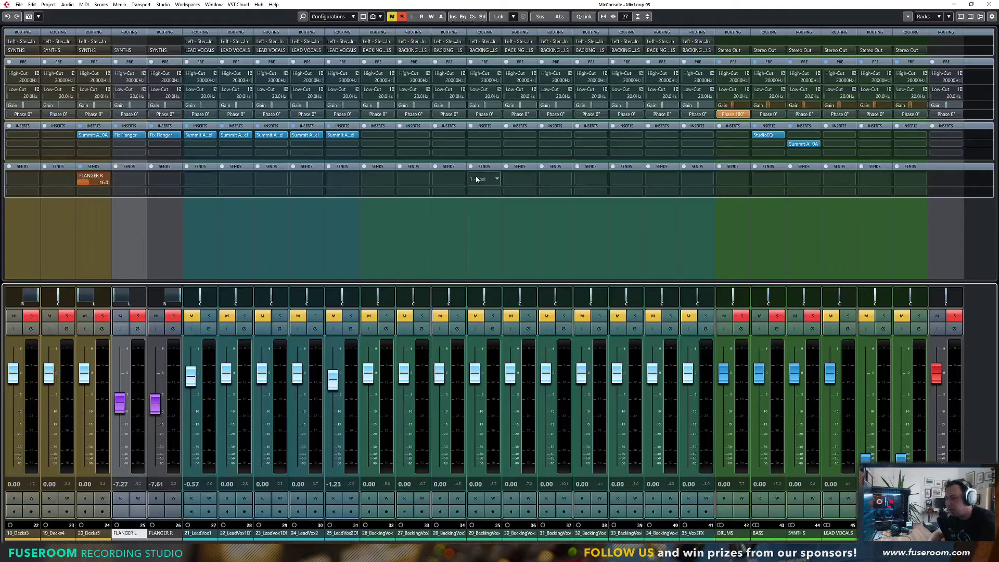
Step: Start playback, solo only the BACKING VOCALS group, and reset its fader to 0 dB
{"action": "key", "text": "space"}
{"action": "left_click", "coordinate": [918, 316], "text": "ctrl"}
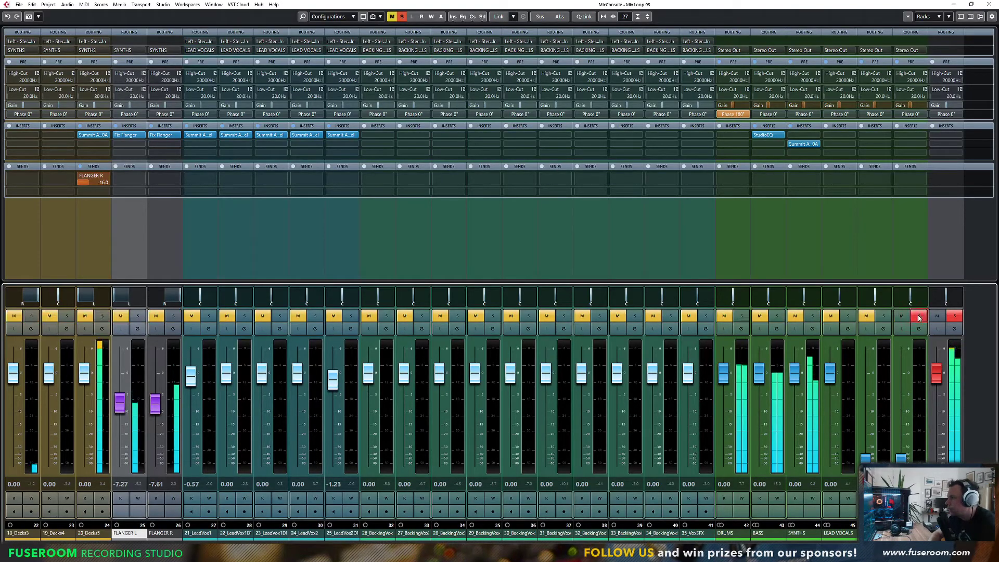
{"action": "left_click", "coordinate": [884, 316], "text": "ctrl"}
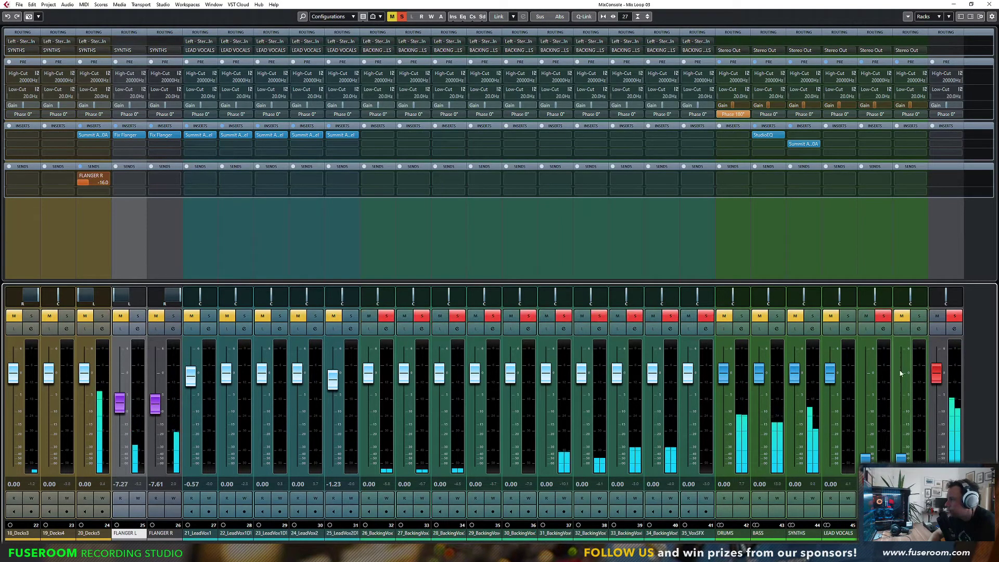
{"action": "left_click", "coordinate": [866, 458], "text": "ctrl"}
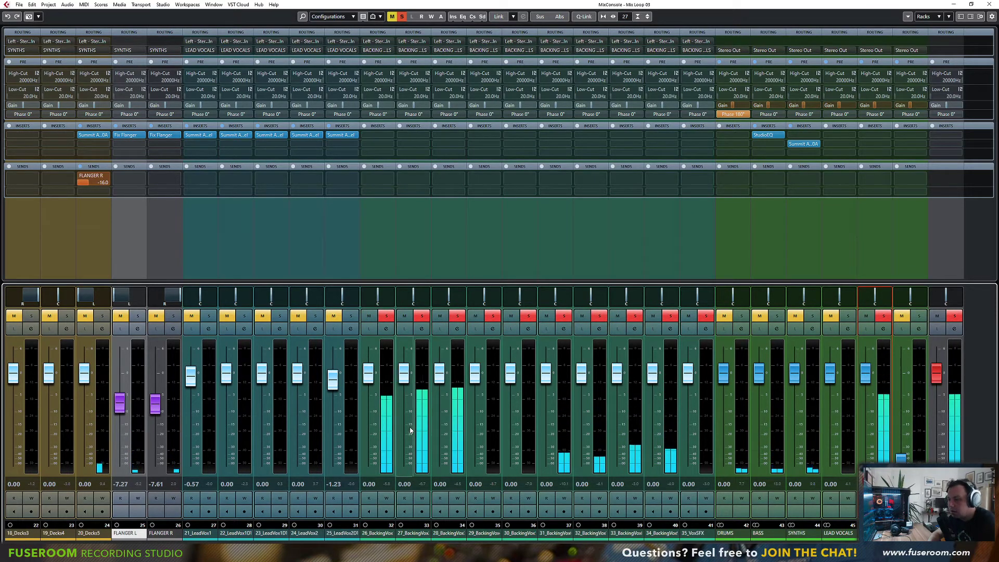
Step: Reorder the backing vocal tracks so 33_BackingVox8, 34_BackingVox9 and 31_BackingVox6 follow 28_BackingVox3
{"action": "key", "text": "F3"}
{"action": "key", "text": "space"}
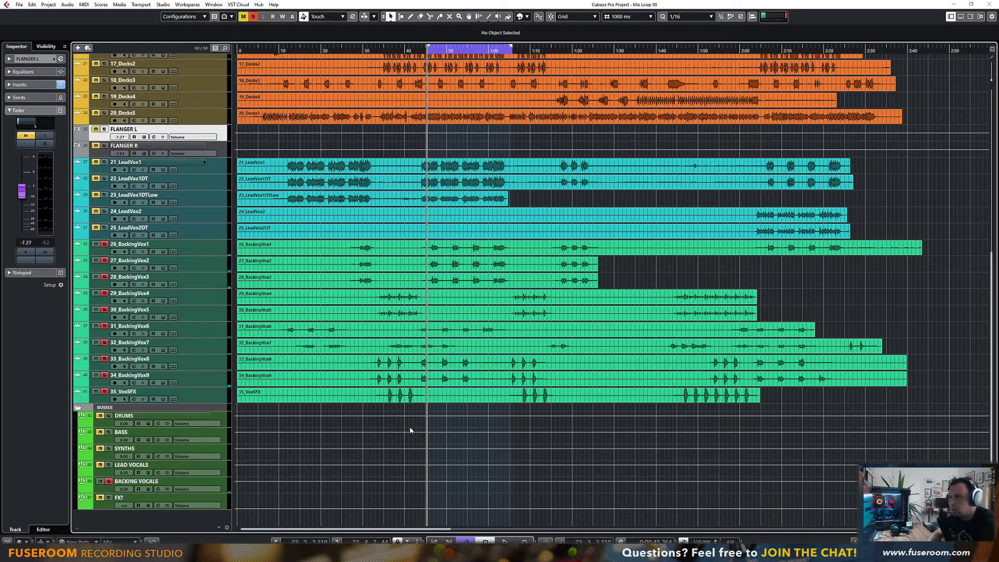
{"action": "key", "text": "F3"}
{"action": "key", "text": "F3"}
{"action": "key", "text": "space"}
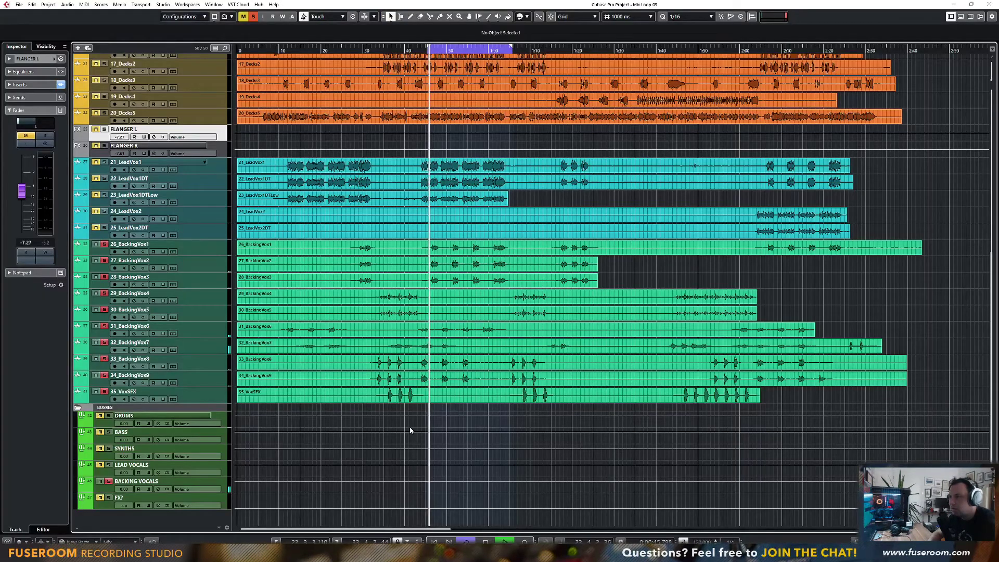
{"action": "left_click", "coordinate": [191, 362]}
{"action": "left_click_drag", "start_coordinate": [194, 364], "coordinate": [188, 291]}
{"action": "left_click_drag", "start_coordinate": [199, 384], "coordinate": [205, 308]}
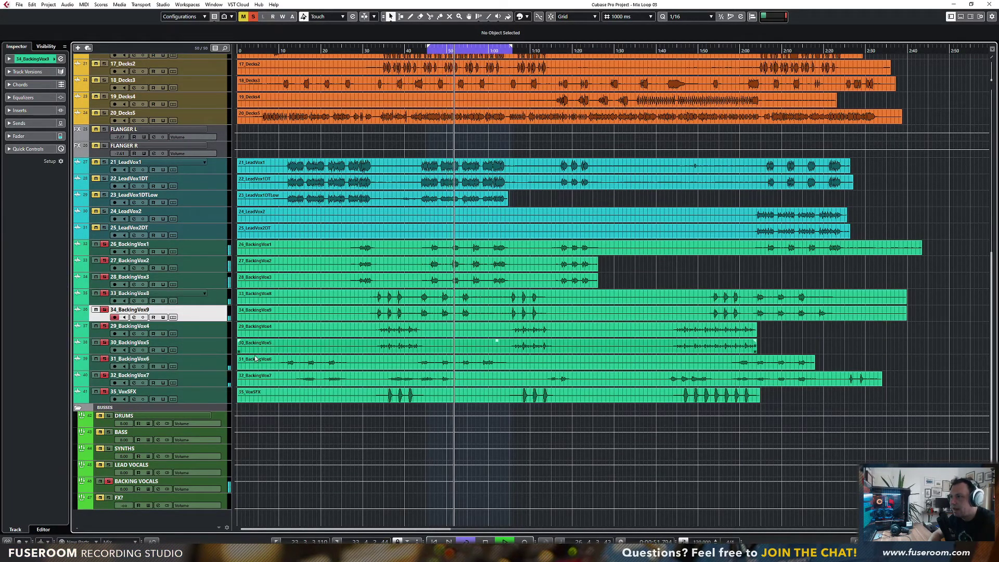
{"action": "left_click_drag", "start_coordinate": [211, 360], "coordinate": [214, 318]}
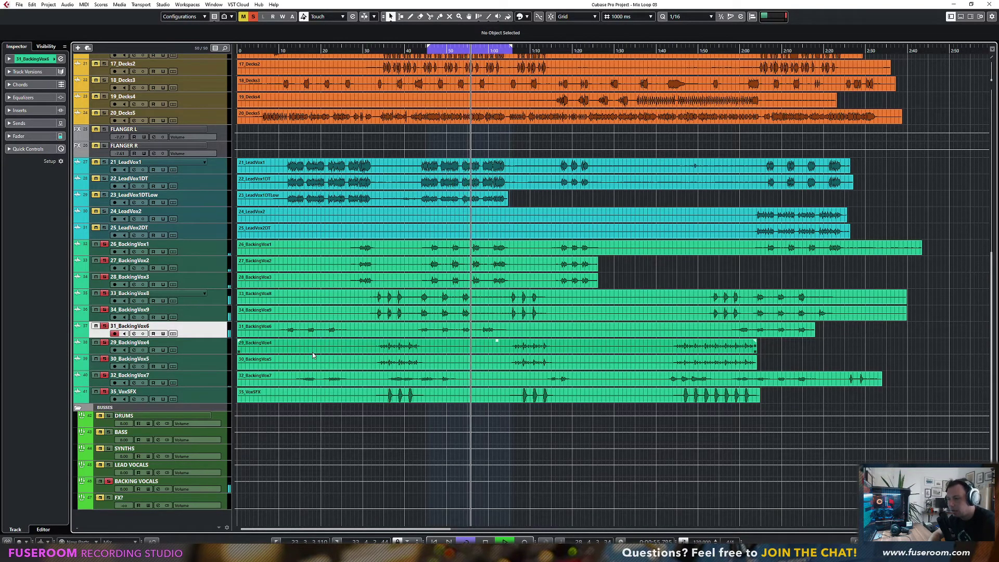
Step: Insert a Summit Audio Grand Channel in the first slot of 26_BackingVox1
{"action": "key", "text": "F3"}
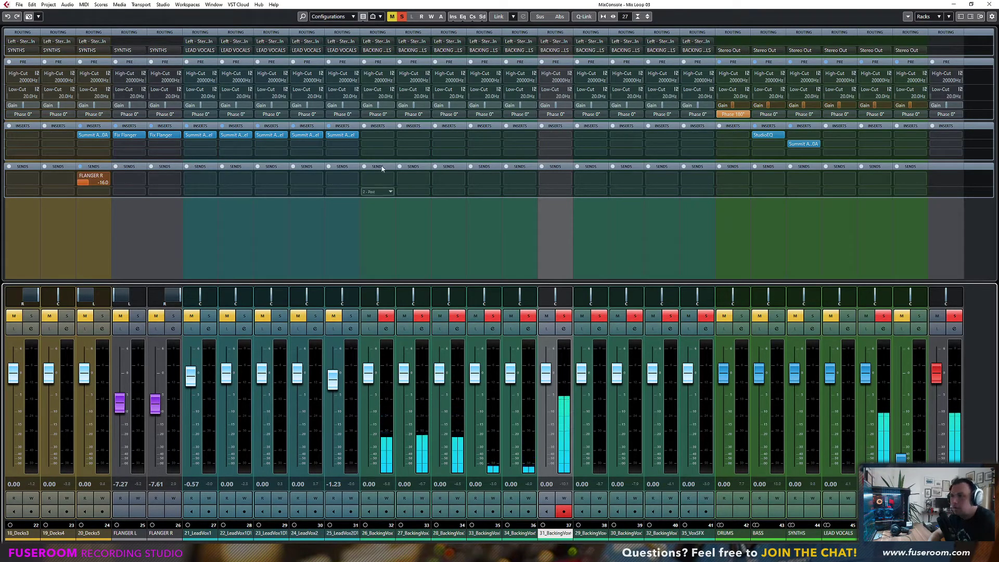
{"action": "left_click", "coordinate": [378, 135]}
{"action": "type", "text": "tla"}
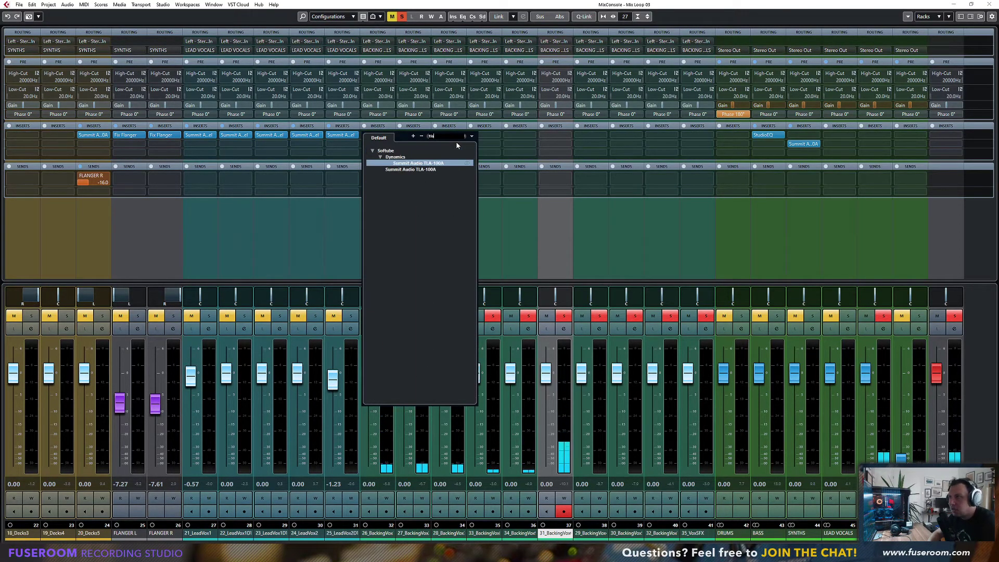
{"action": "key", "text": "BackSpace"}
{"action": "key", "text": "BackSpace"}
{"action": "key", "text": "BackSpace"}
{"action": "type", "text": "channel"}
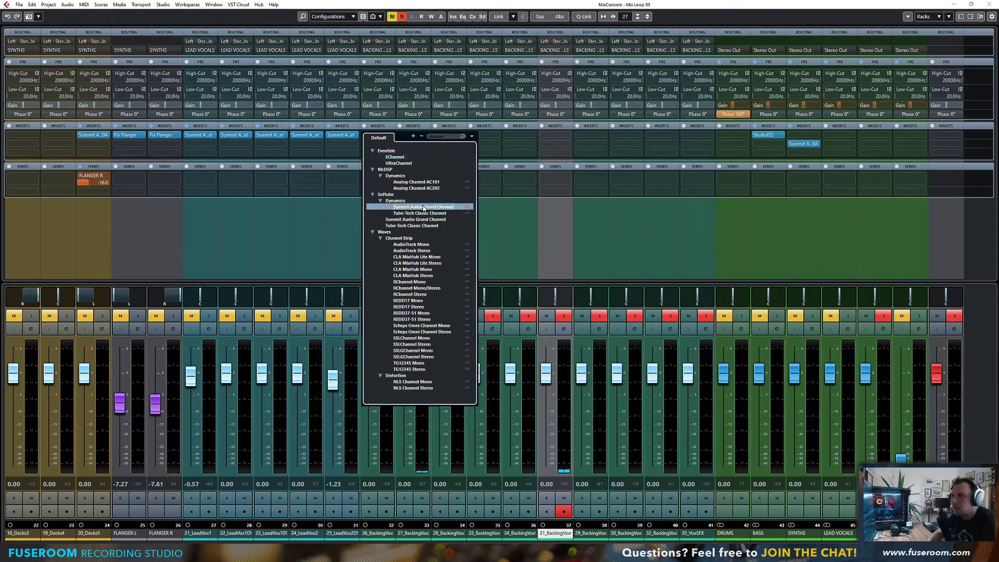
{"action": "left_click", "coordinate": [417, 220]}
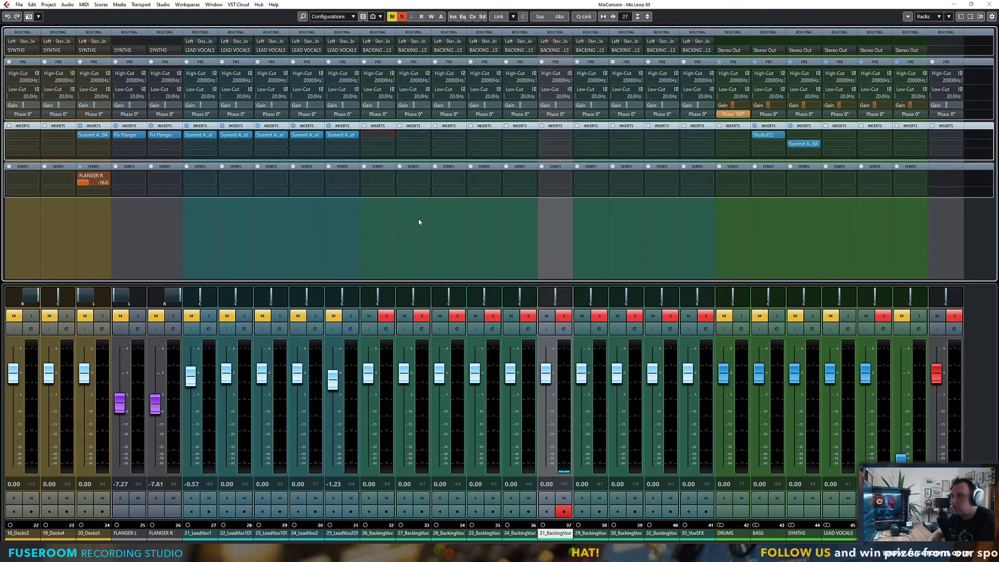
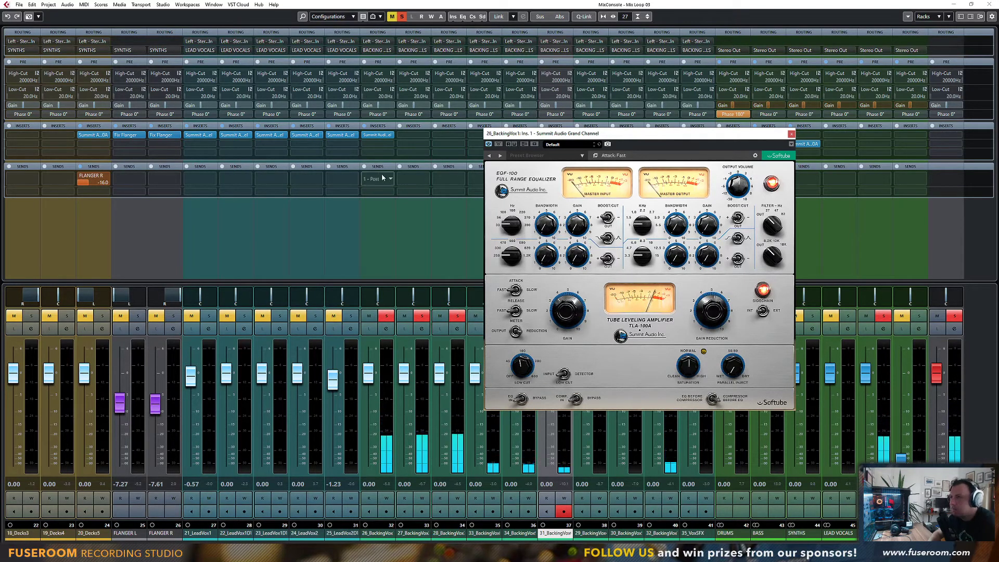
Step: Mute 27_BackingVox2 and 28_BackingVox3 and slightly raise the red master output fader
{"action": "left_click", "coordinate": [409, 318]}
{"action": "left_click", "coordinate": [444, 319]}
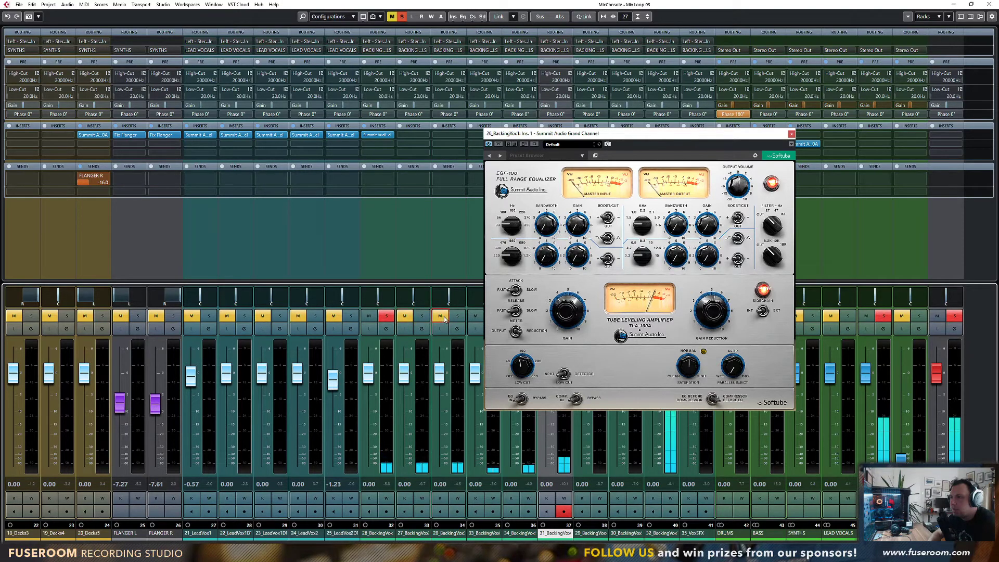
{"action": "left_click_drag", "start_coordinate": [536, 133], "coordinate": [574, 129]}
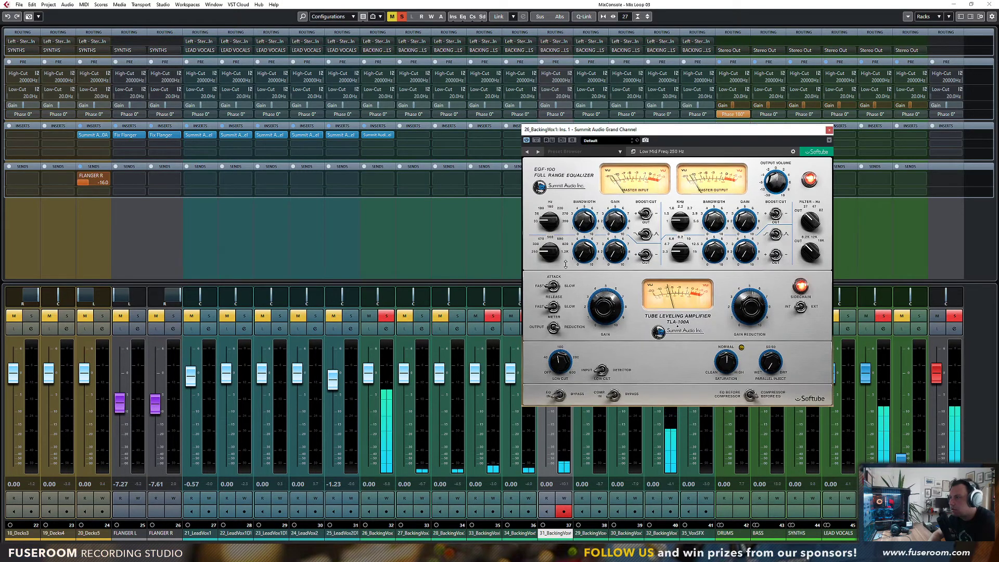
{"action": "left_click_drag", "start_coordinate": [937, 378], "coordinate": [938, 369]}
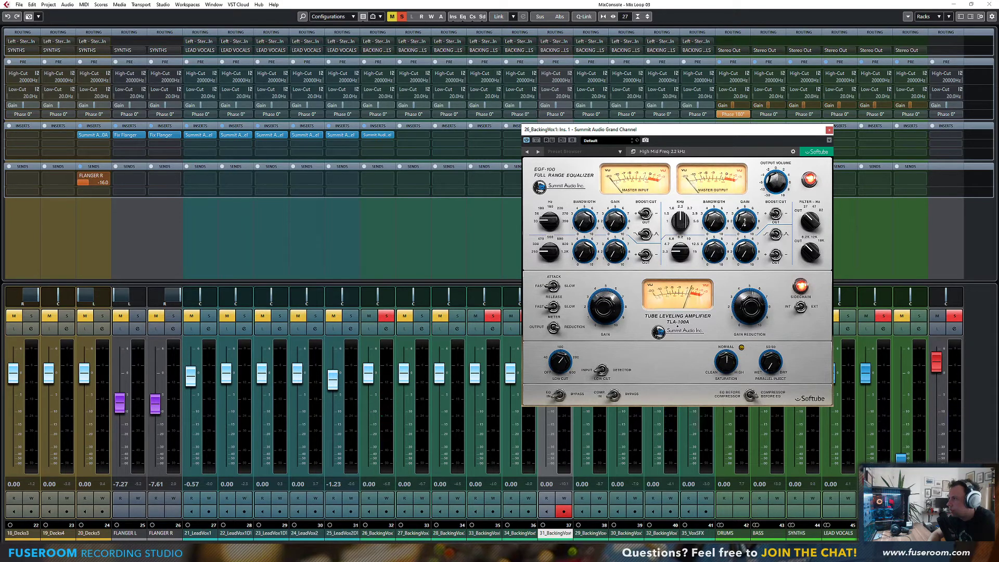
Step: Shape the upper EQ bands of 26_BackingVox1's Grand Channel with high-mid at 2.2 kHz, high at 10 kHz and high gain 6.0
{"action": "left_click_drag", "start_coordinate": [722, 195], "coordinate": [723, 187]}
{"action": "left_click_drag", "start_coordinate": [745, 221], "coordinate": [746, 207]}
{"action": "left_click_drag", "start_coordinate": [680, 250], "coordinate": [687, 229]}
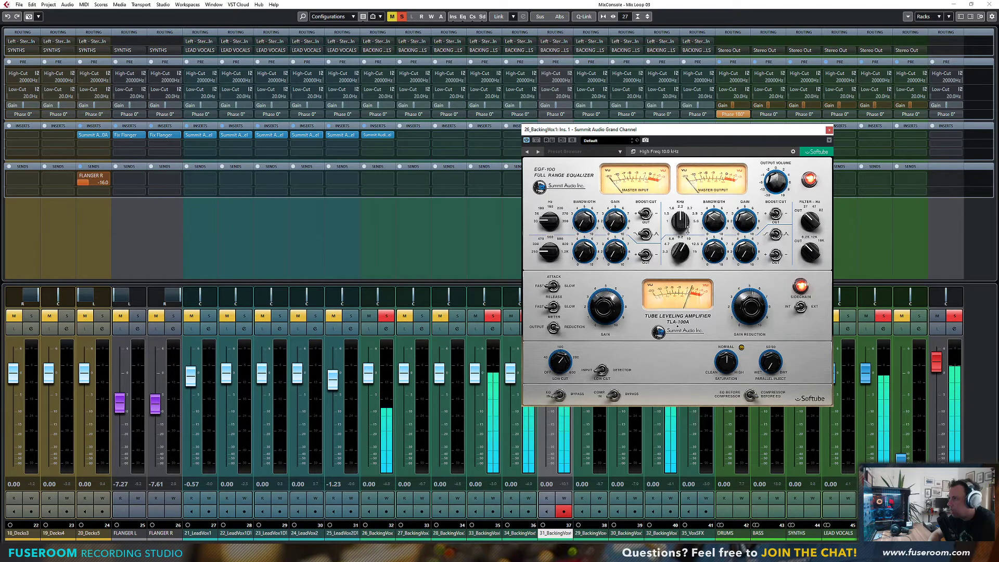
{"action": "left_click_drag", "start_coordinate": [746, 244], "coordinate": [749, 200]}
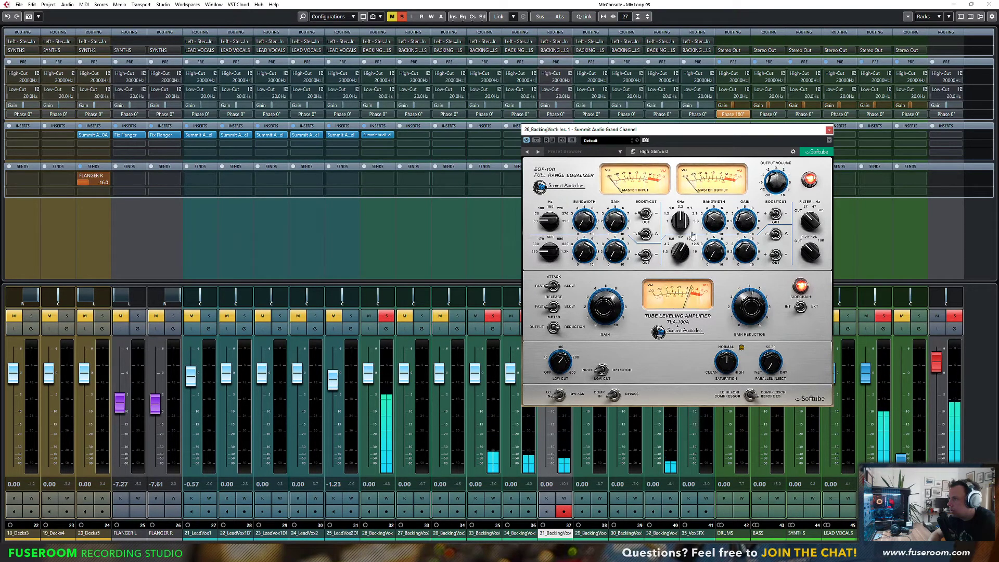
Step: Adjust the low and low-mid EQ bands of 26_BackingVox1's Grand Channel, including the low-mid boost/cut switch, and close the plug-in
{"action": "left_click_drag", "start_coordinate": [550, 251], "coordinate": [554, 239]}
{"action": "left_click", "coordinate": [647, 256]}
{"action": "left_click_drag", "start_coordinate": [615, 235], "coordinate": [605, 258]}
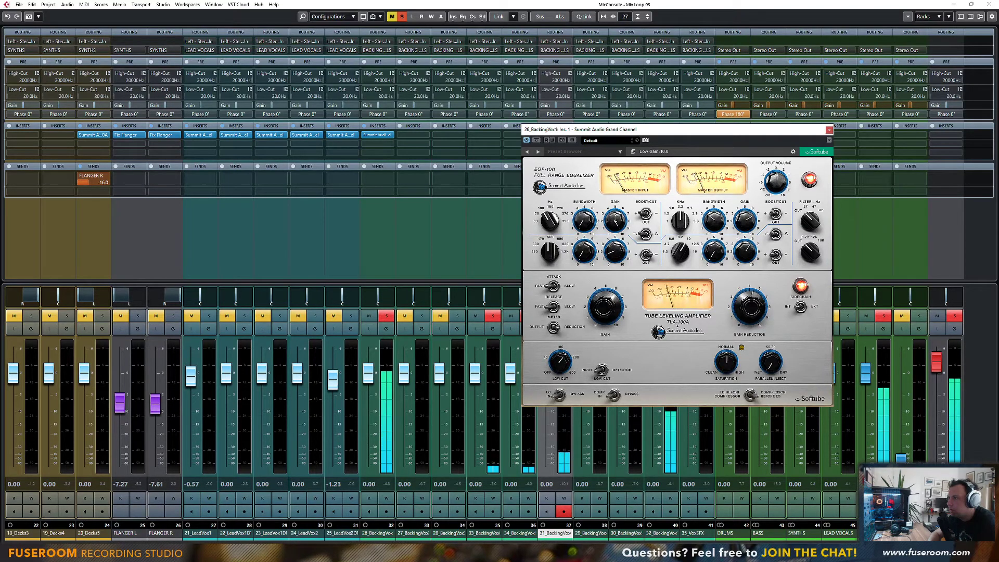
{"action": "left_click_drag", "start_coordinate": [614, 228], "coordinate": [596, 268]}
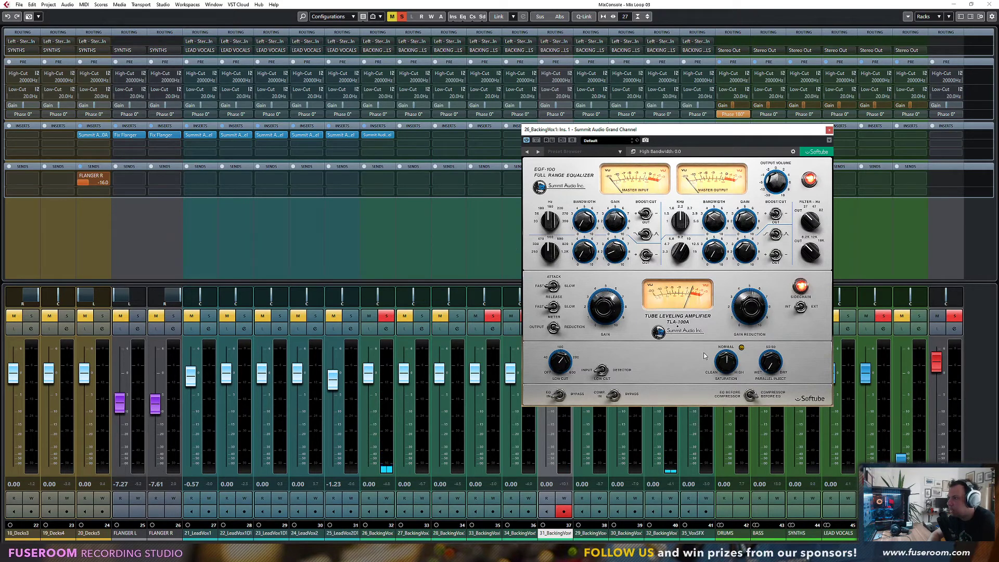
{"action": "left_click", "coordinate": [830, 130]}
Step: Copy 26_BackingVox1's Grand Channel onto 27_BackingVox2 and 28_BackingVox3 and solo both tracks
{"action": "left_click_drag", "start_coordinate": [382, 136], "coordinate": [452, 136]}
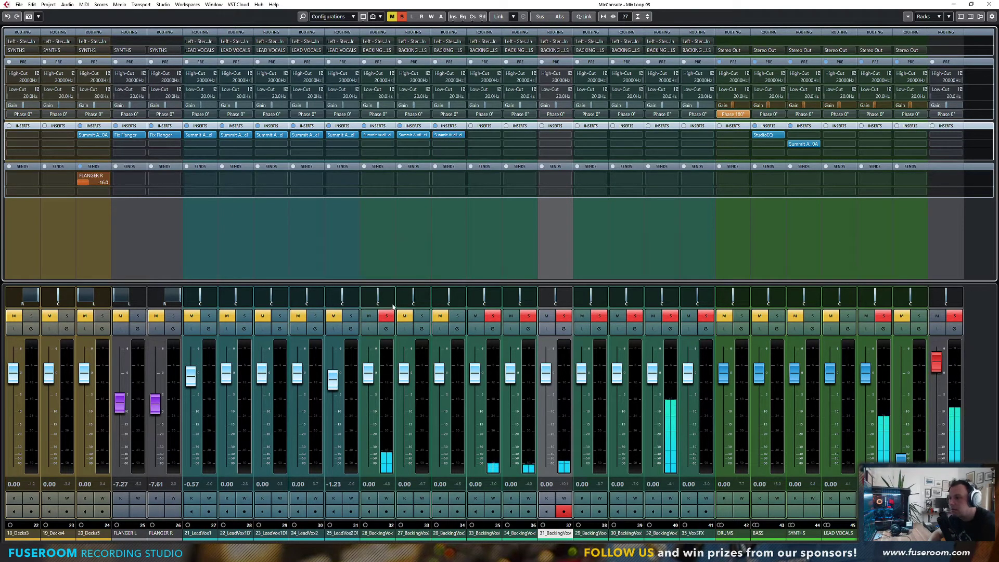
{"action": "left_click", "coordinate": [422, 315]}
{"action": "left_click", "coordinate": [457, 316]}
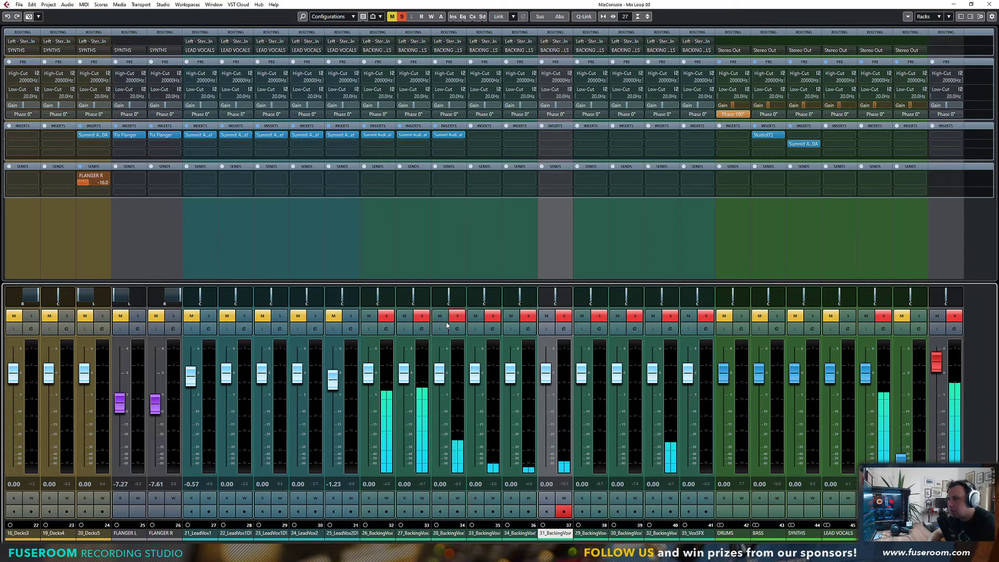
Step: Set the saturation to 6.9 and adjust the parallel inject blend in 27_BackingVox2's Grand Channel
{"action": "left_click", "coordinate": [412, 135]}
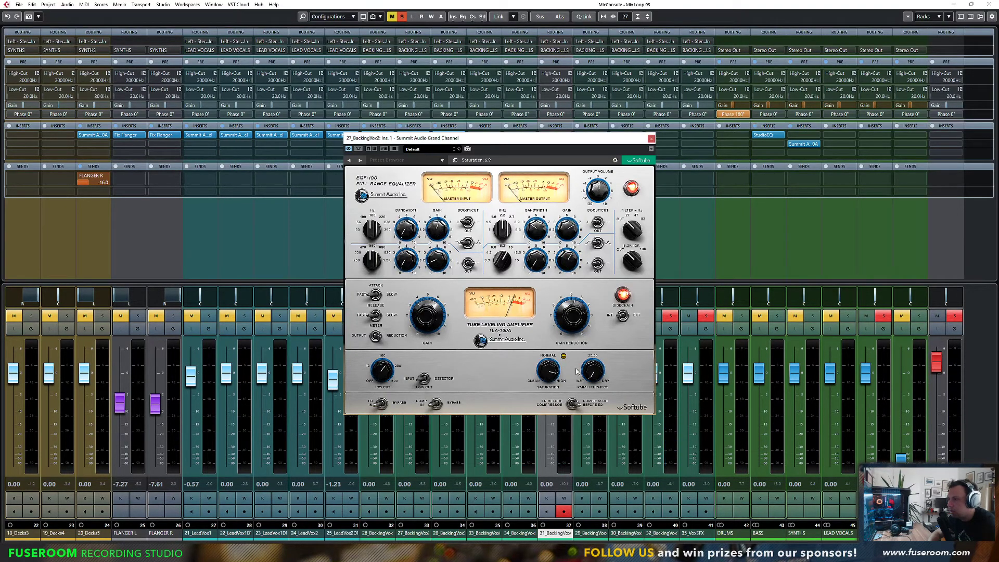
{"action": "left_click_drag", "start_coordinate": [589, 374], "coordinate": [561, 371]}
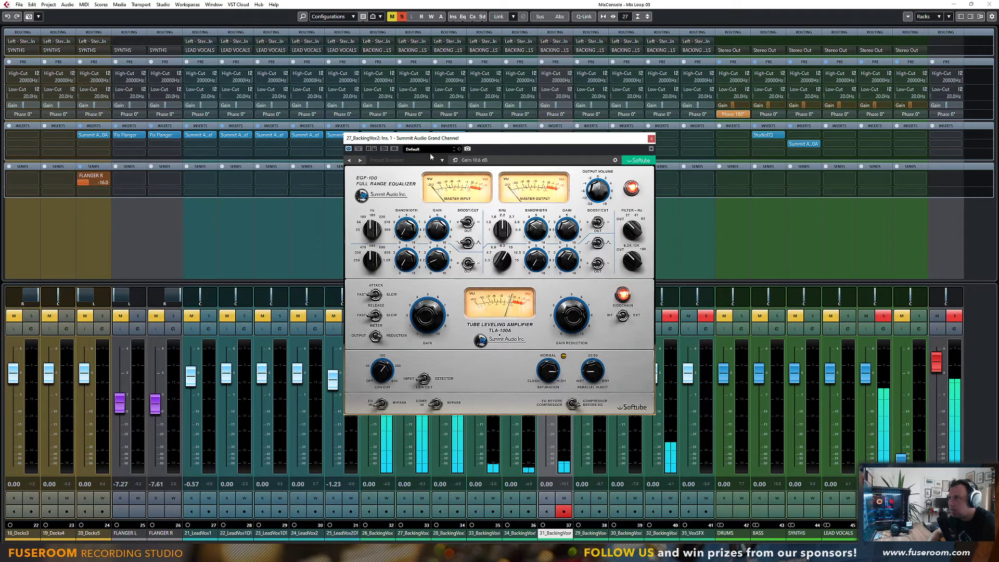
{"action": "left_click", "coordinate": [465, 136]}
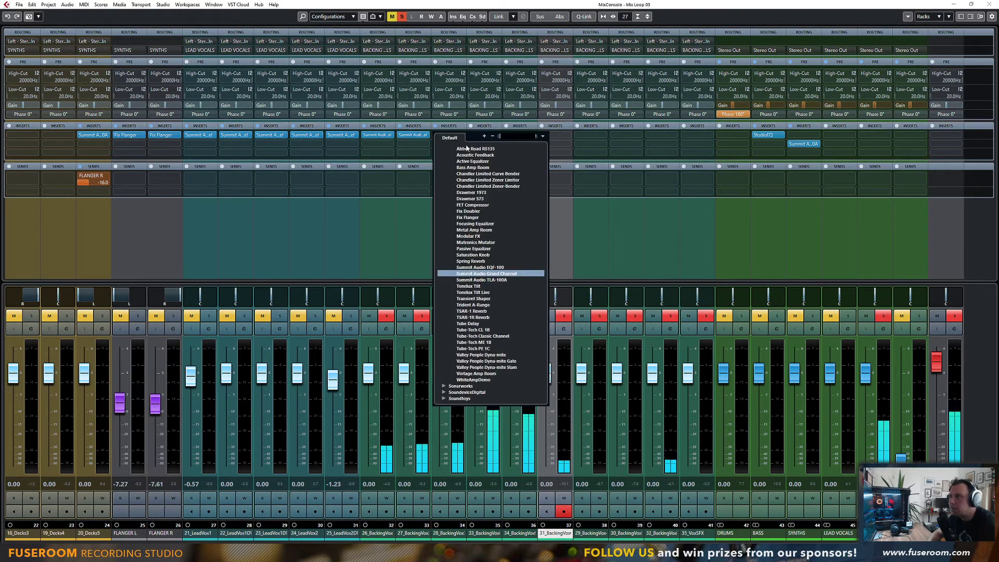
{"action": "type", "text": "gra"}
{"action": "key", "text": "Return"}
{"action": "key", "text": "ctrl+z"}
Step: Copy 27_BackingVox2's Grand Channel onto 28_BackingVox3 and pan the two tracks hard left and hard right respectively
{"action": "left_click_drag", "start_coordinate": [418, 136], "coordinate": [449, 137]}
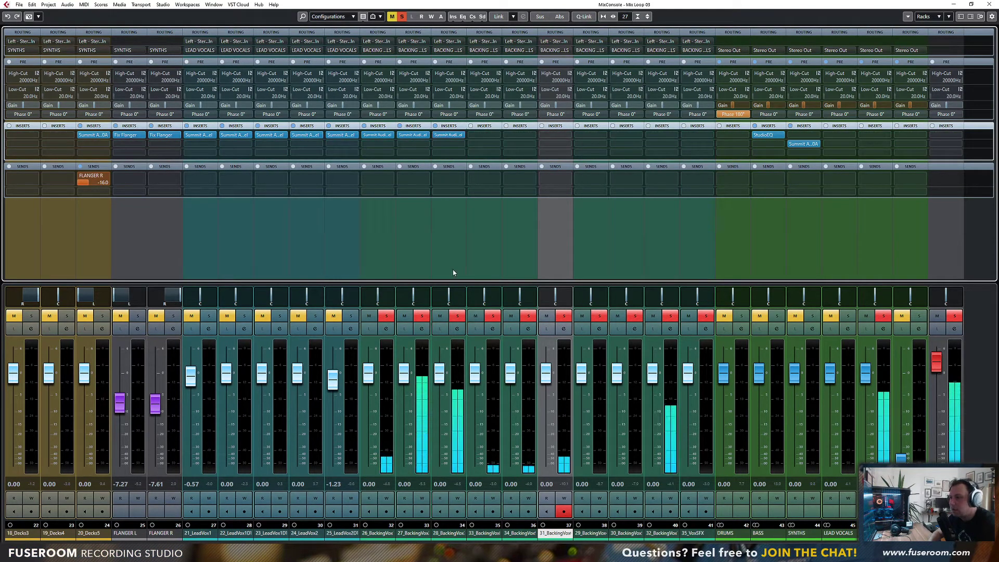
{"action": "left_click_drag", "start_coordinate": [415, 300], "coordinate": [527, 316]}
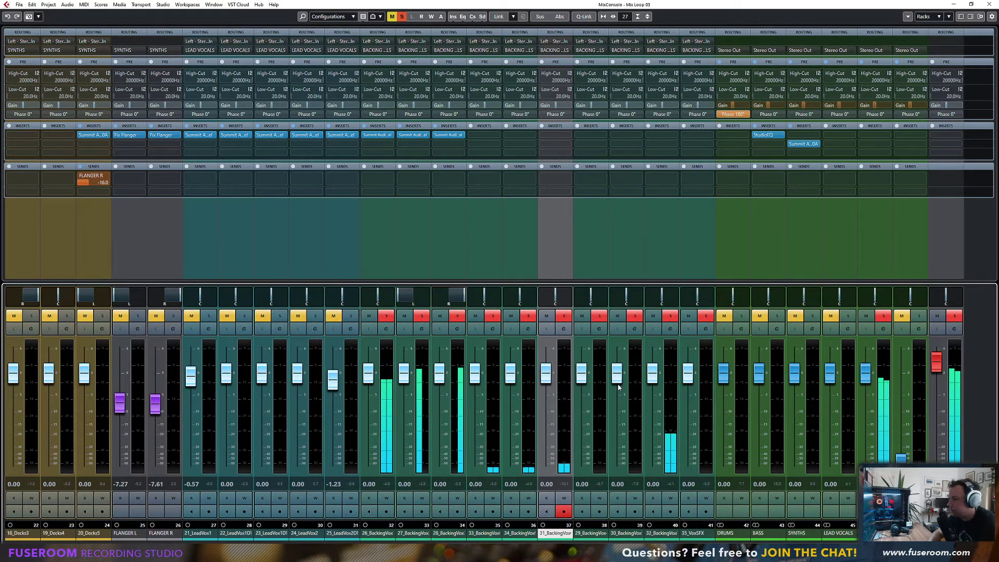
Step: Solo only 32_BackingVox7, copy 26_BackingVox1's Grand Channel onto it, and readjust its low and low-mid EQ bands
{"action": "left_click", "coordinate": [668, 317], "text": "ctrl"}
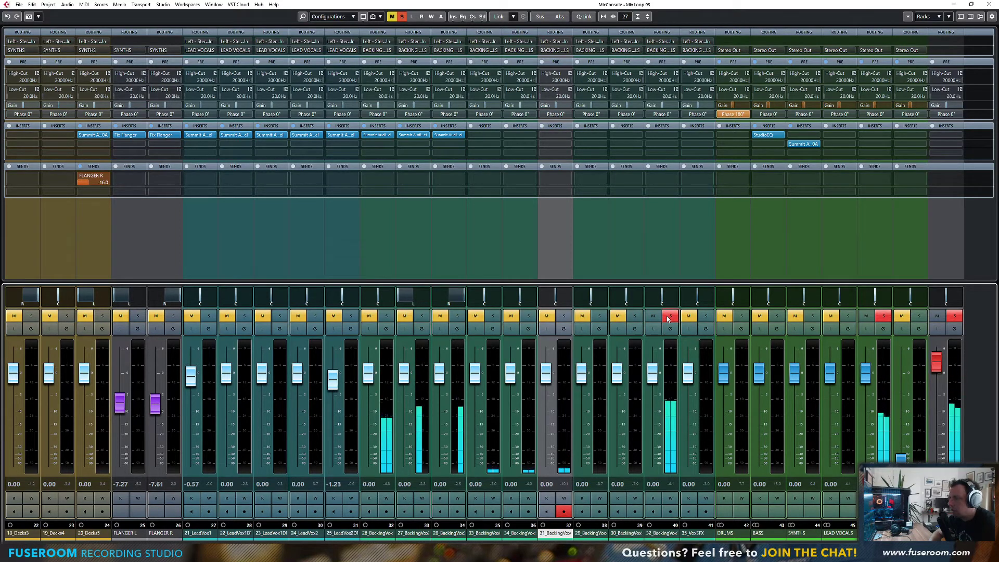
{"action": "left_click_drag", "start_coordinate": [384, 135], "coordinate": [657, 136]}
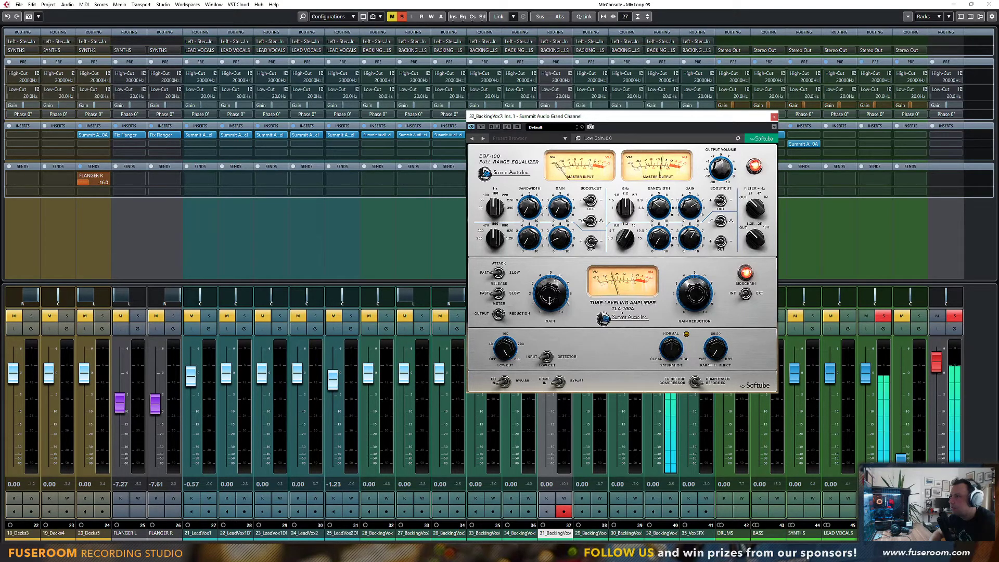
{"action": "left_click_drag", "start_coordinate": [496, 215], "coordinate": [497, 201]}
{"action": "left_click_drag", "start_coordinate": [566, 222], "coordinate": [560, 237]}
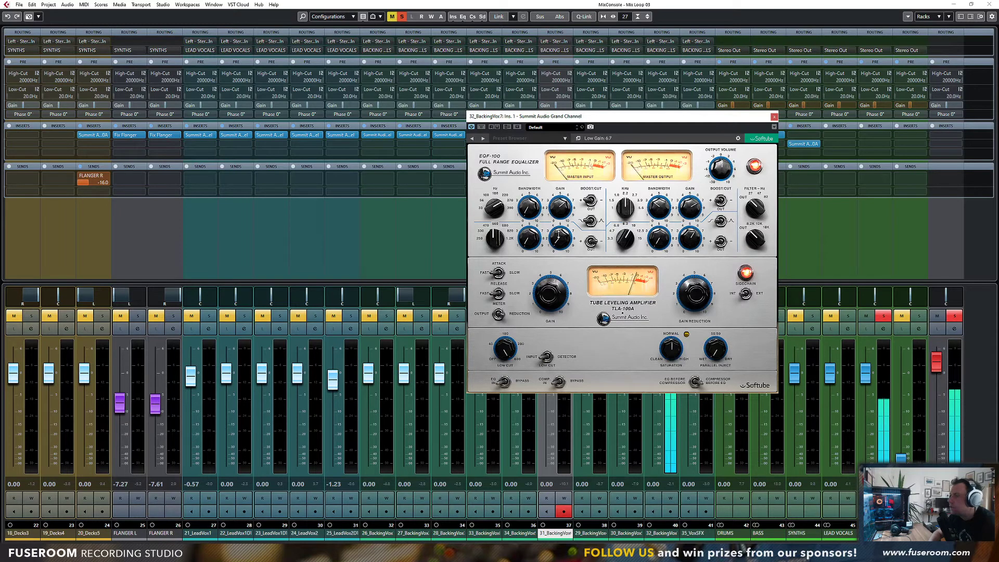
{"action": "left_click_drag", "start_coordinate": [495, 245], "coordinate": [495, 233]}
{"action": "left_click", "coordinate": [586, 243]}
{"action": "left_click_drag", "start_coordinate": [561, 238], "coordinate": [562, 233]}
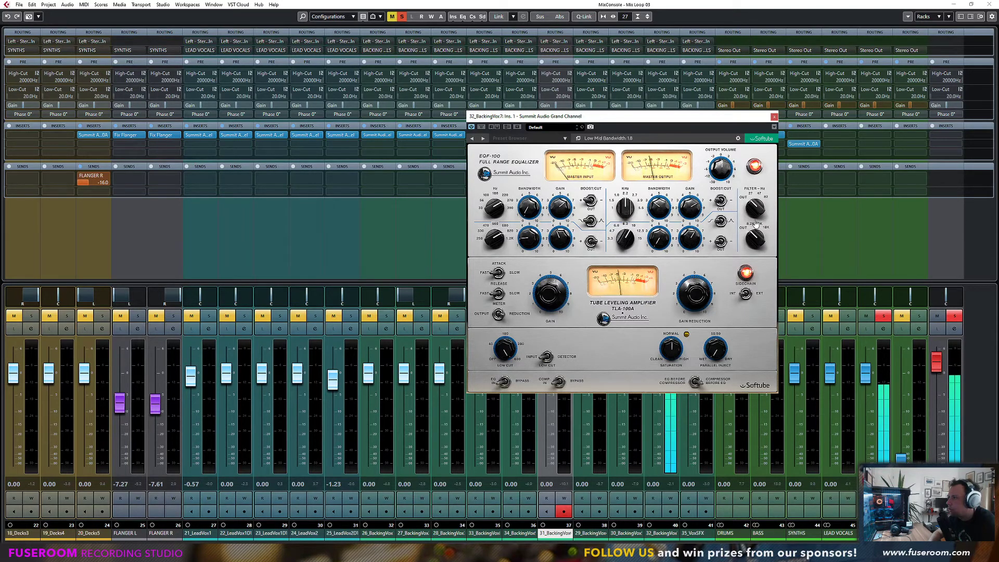
Step: In 32_BackingVox7's Grand Channel, set the high cut to 6.2 kHz and saturation to 5.6, and adjust the parallel inject blend
{"action": "left_click_drag", "start_coordinate": [750, 253], "coordinate": [748, 261]}
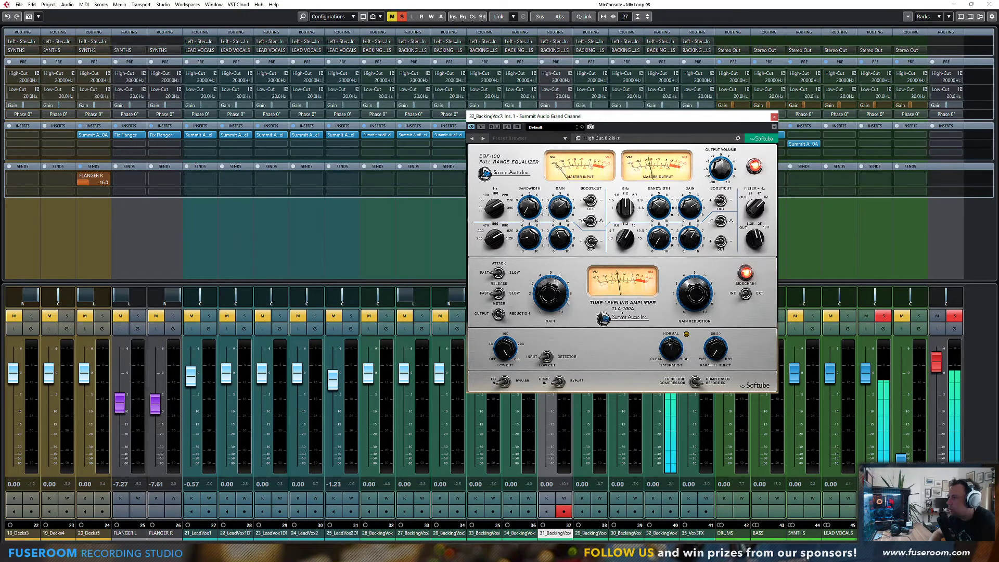
{"action": "left_click_drag", "start_coordinate": [676, 316], "coordinate": [677, 323]}
{"action": "left_click_drag", "start_coordinate": [714, 354], "coordinate": [672, 354]}
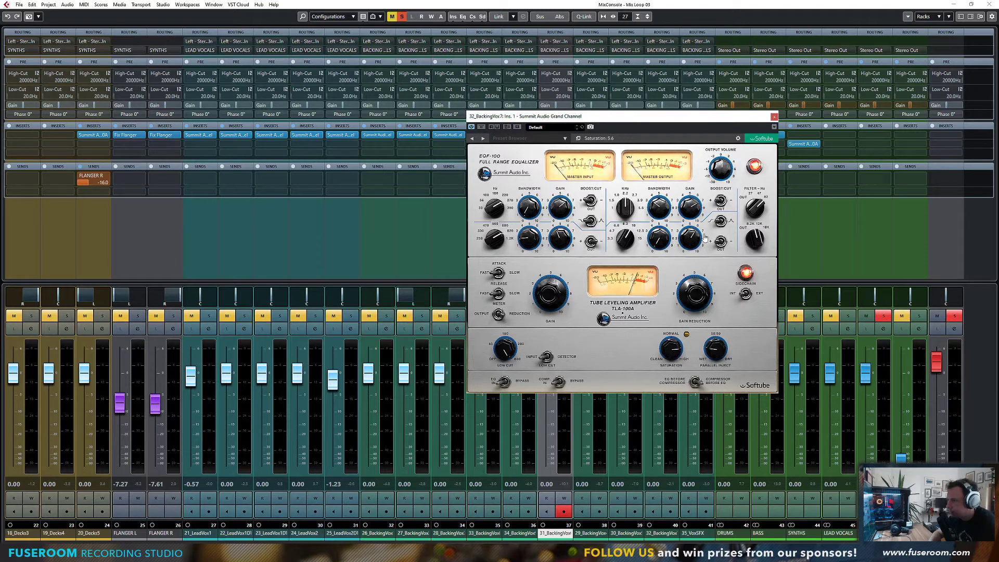
{"action": "key", "text": "Escape"}
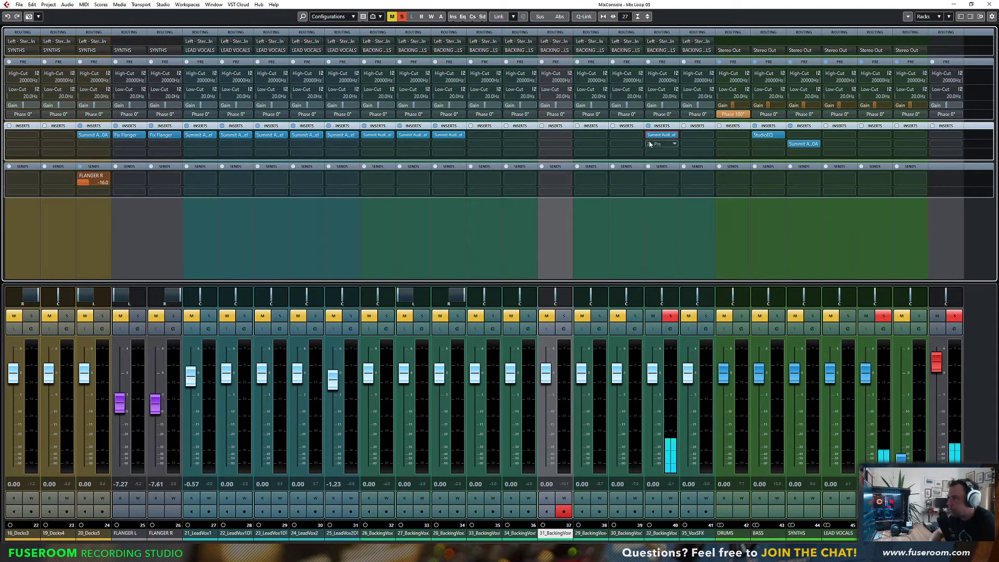
Step: Solo the tracks from 31_BackingVox6 to 35_VoxSFX and move 32_BackingVox7 directly below 31_BackingVox6
{"action": "left_click", "coordinate": [568, 317]}
{"action": "left_click", "coordinate": [707, 317]}
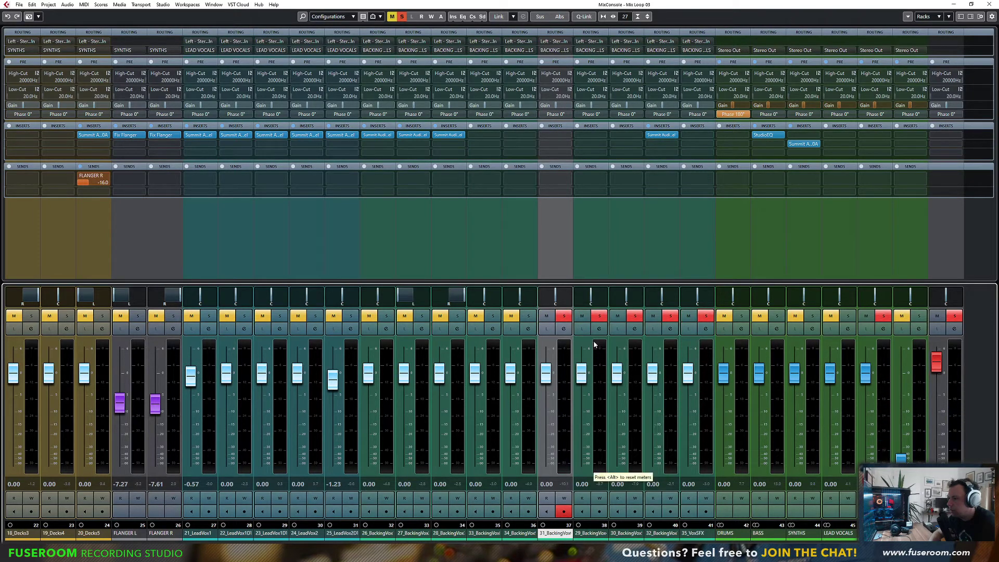
{"action": "key", "text": "F3"}
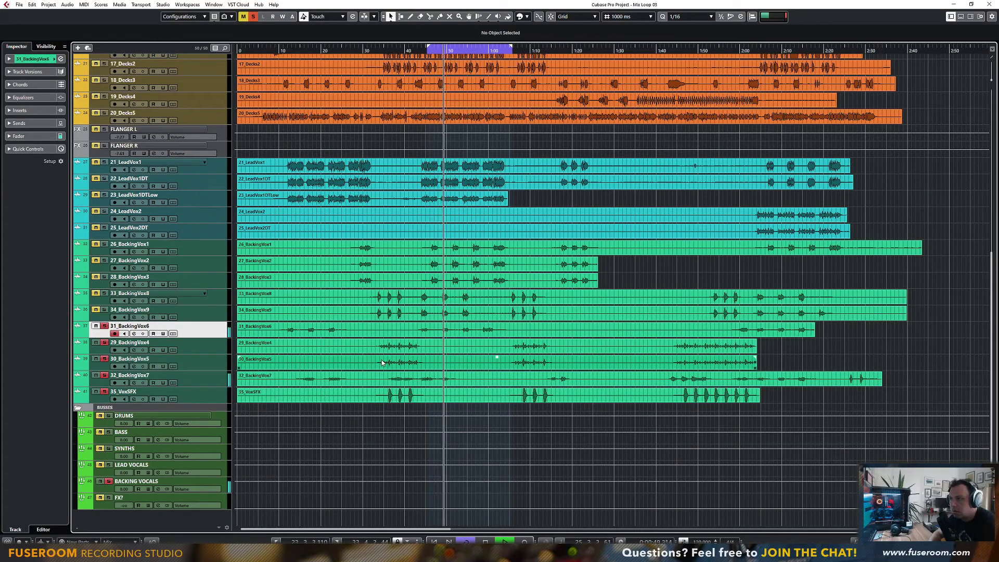
{"action": "left_click_drag", "start_coordinate": [215, 381], "coordinate": [211, 341]}
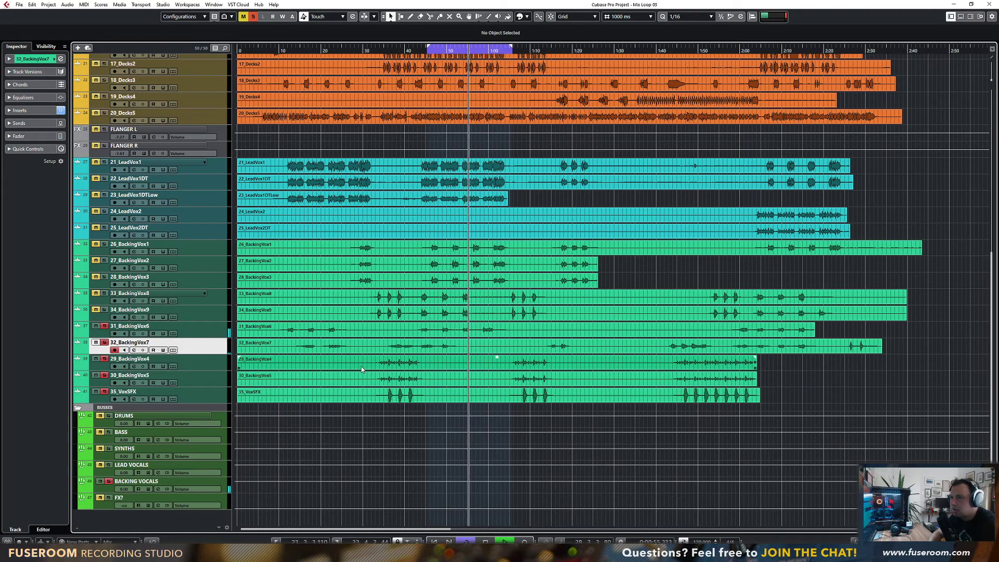
{"action": "key", "text": "F3"}
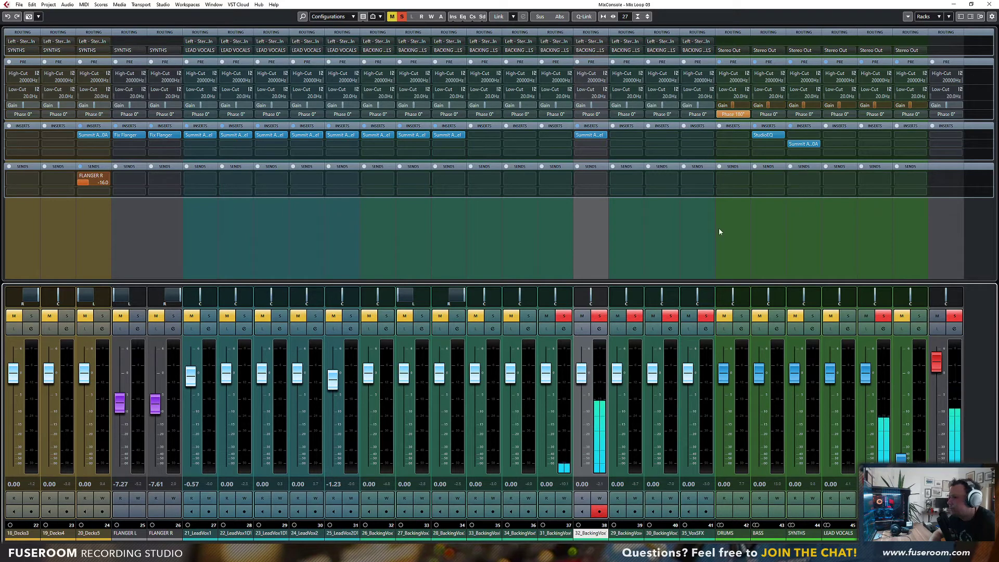
Step: Copy 32_BackingVox7's Grand Channel onto 31_BackingVox6 and pan 32_BackingVox7 hard right with 31_BackingVox6 centred
{"action": "left_click_drag", "start_coordinate": [590, 135], "coordinate": [558, 135]}
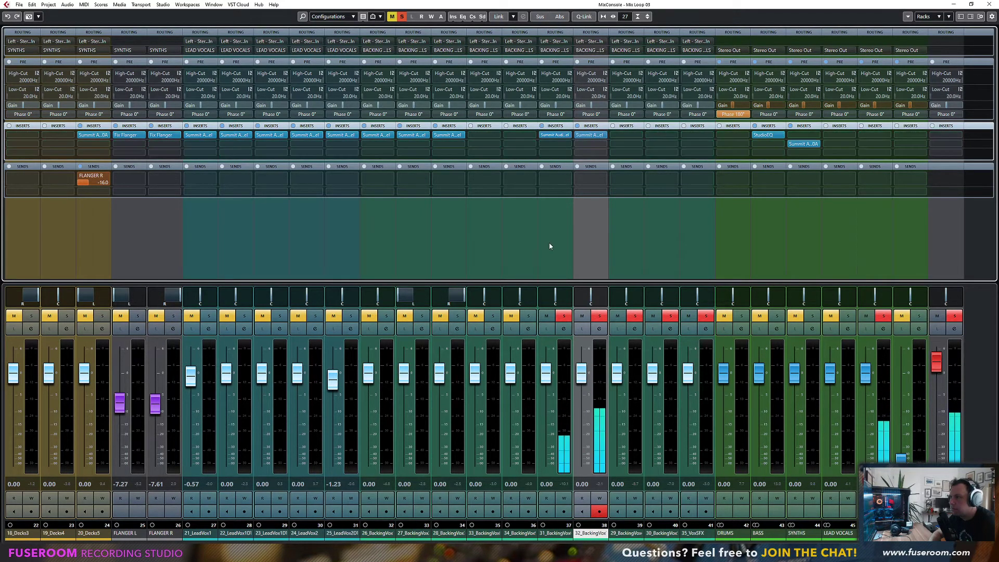
{"action": "left_click_drag", "start_coordinate": [556, 298], "coordinate": [608, 297]}
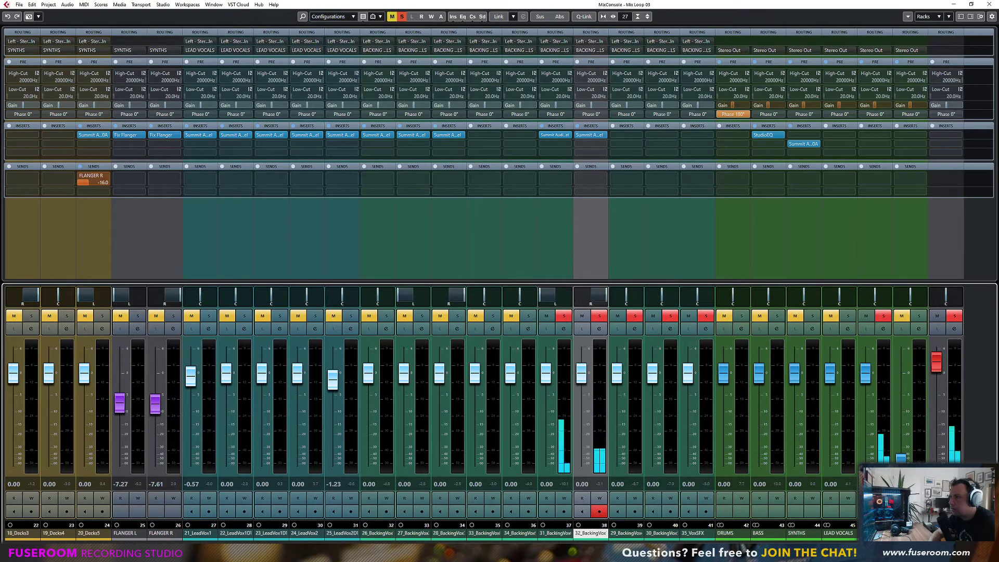
{"action": "left_click_drag", "start_coordinate": [537, 298], "coordinate": [554, 297]}
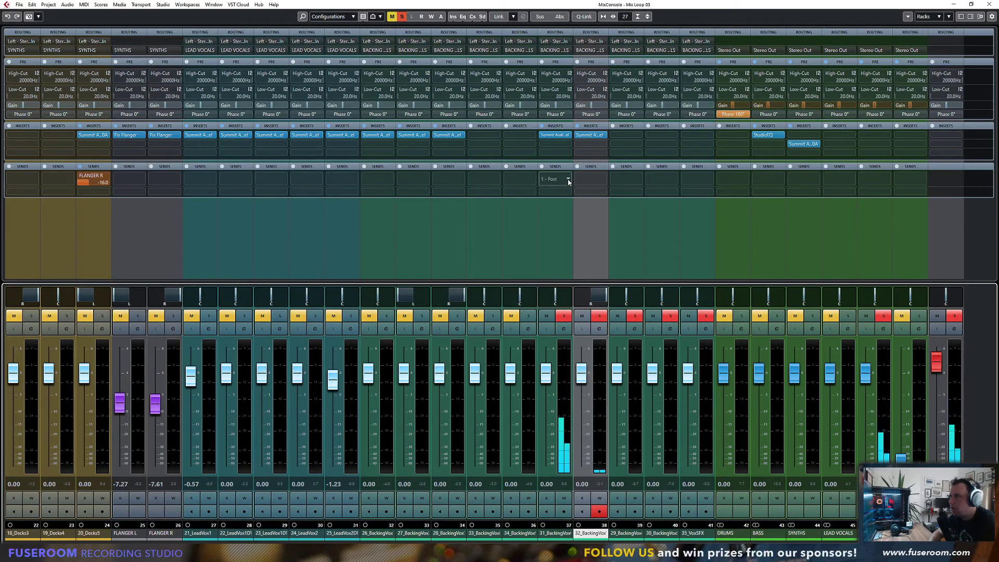
Step: Add active sends to FLANGER L and FLANGER R on 31_BackingVox6 and turn both levels well down
{"action": "left_click", "coordinate": [568, 182]}
{"action": "left_click", "coordinate": [568, 214]}
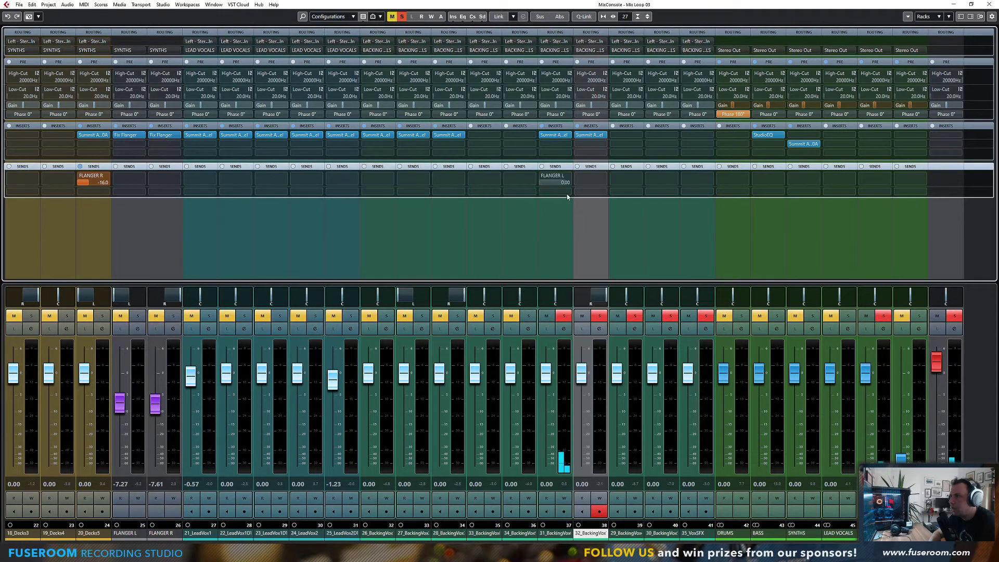
{"action": "left_click", "coordinate": [569, 192]}
{"action": "left_click", "coordinate": [568, 236]}
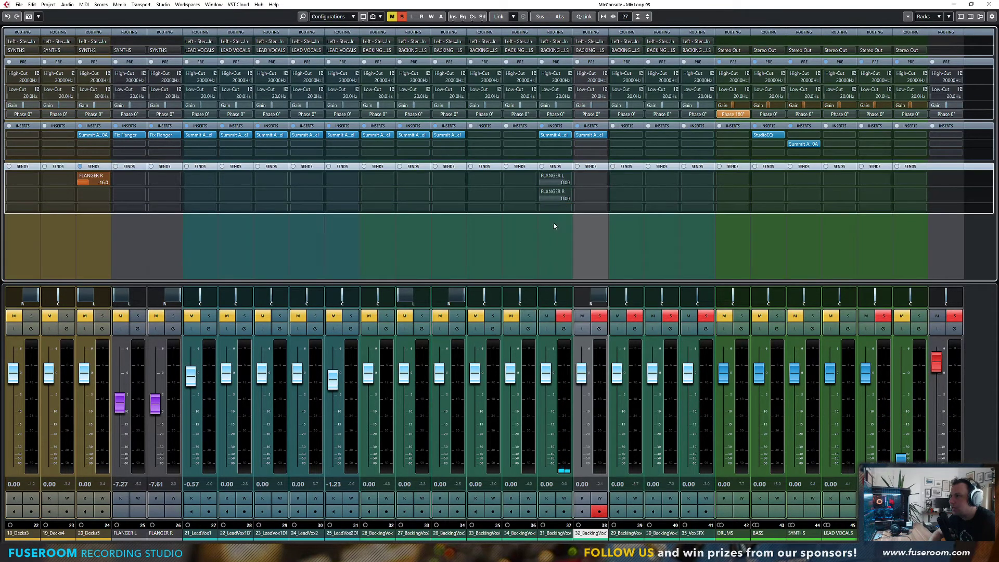
{"action": "left_click", "coordinate": [543, 193]}
{"action": "left_click_drag", "start_coordinate": [540, 184], "coordinate": [525, 204]}
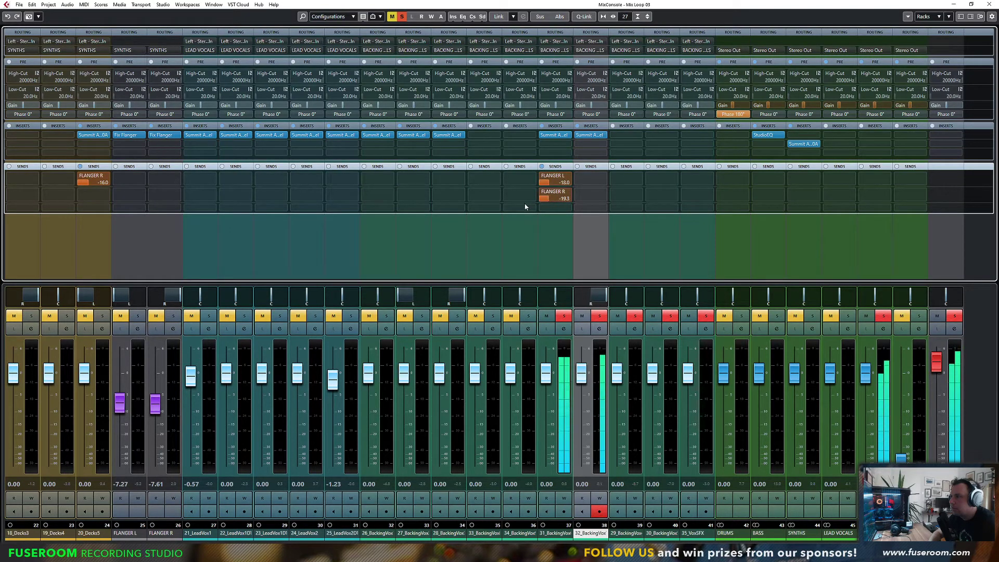
Step: Centre 32_BackingVox7's pan and set 31_BackingVox6's sends to -14.2 dB for FLANGER L and -8.77 dB for FLANGER R
{"action": "left_click", "coordinate": [590, 294], "text": "ctrl"}
{"action": "mouse_move", "coordinate": [548, 183]}
{"action": "left_mouse_down"}
{"action": "mouse_move", "coordinate": [583, 182]}
{"action": "mouse_move", "coordinate": [542, 187]}
{"action": "left_mouse_up"}
{"action": "right_click", "coordinate": [553, 175]}
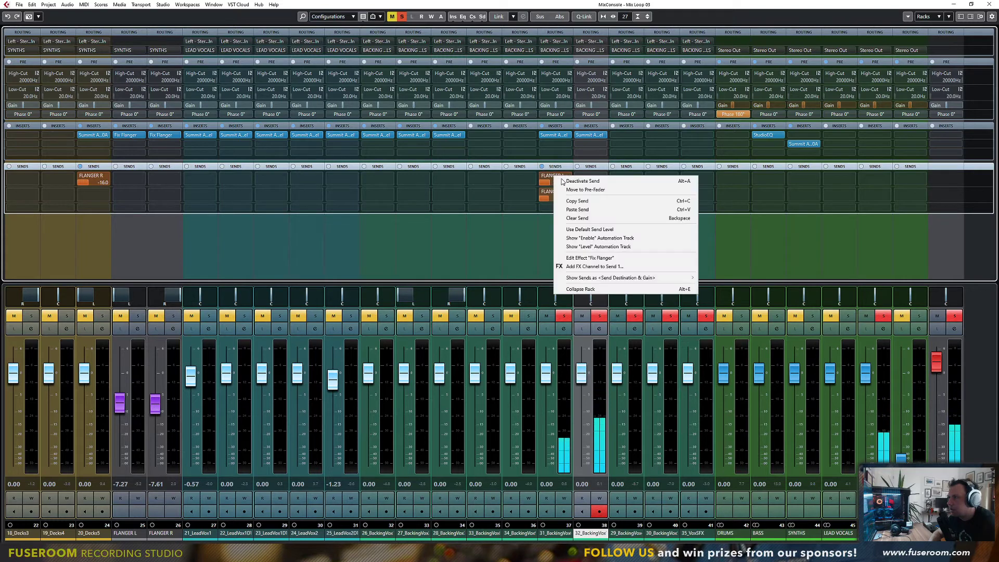
{"action": "left_click", "coordinate": [576, 201]}
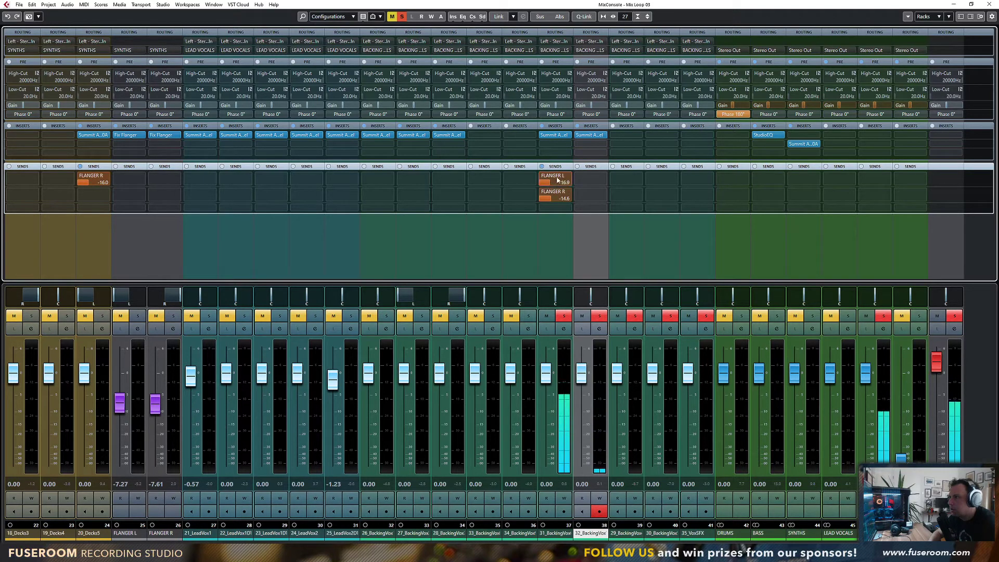
{"action": "scroll", "coordinate": [562, 178], "scroll_direction": "down", "scroll_amount": 1}
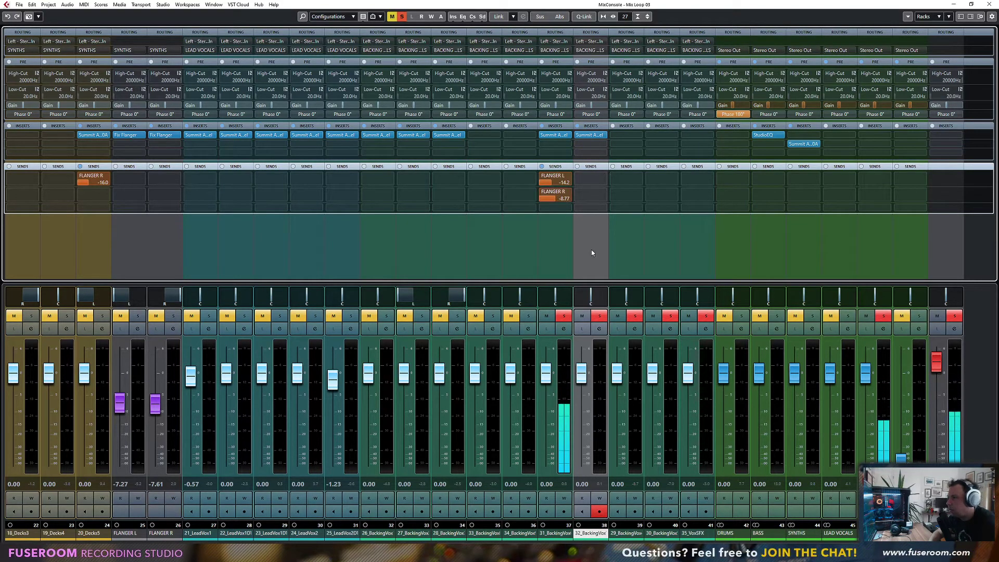
Step: Solo the FLANGER L and FLANGER R effect channels
{"action": "scroll", "coordinate": [592, 249], "scroll_direction": "left", "scroll_amount": 2}
{"action": "scroll", "coordinate": [499, 248], "scroll_direction": "left", "scroll_amount": 5}
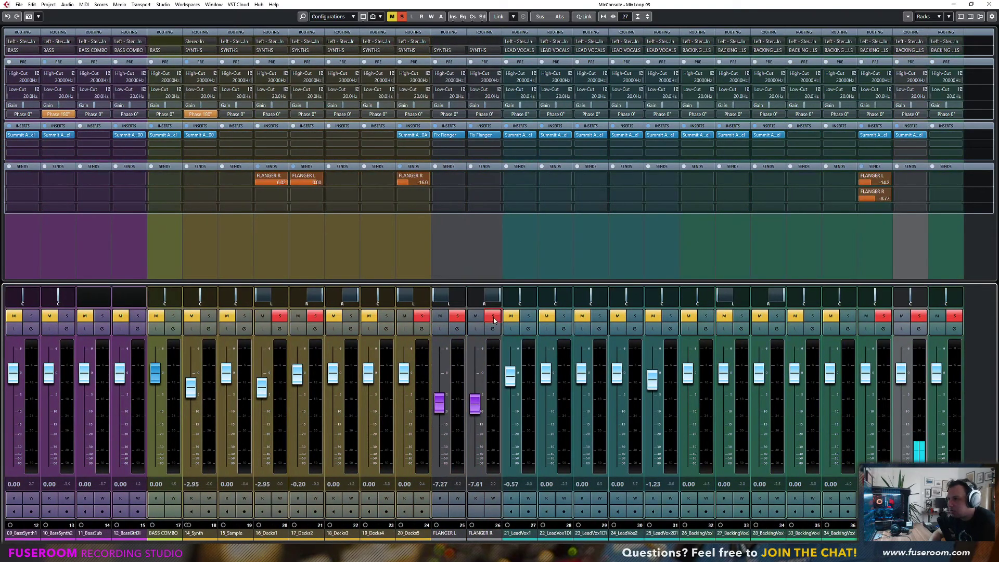
Step: Set 31_BackingVox6's FLANGER R send level to -14.2 dB
{"action": "scroll", "coordinate": [452, 340], "scroll_direction": "right", "scroll_amount": 5}
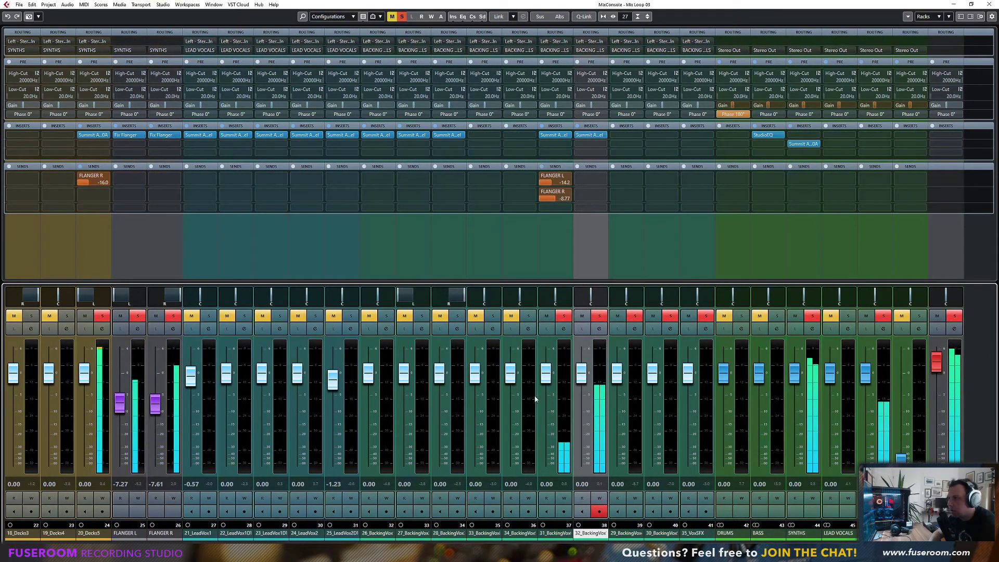
{"action": "left_click_drag", "start_coordinate": [544, 197], "coordinate": [544, 206]}
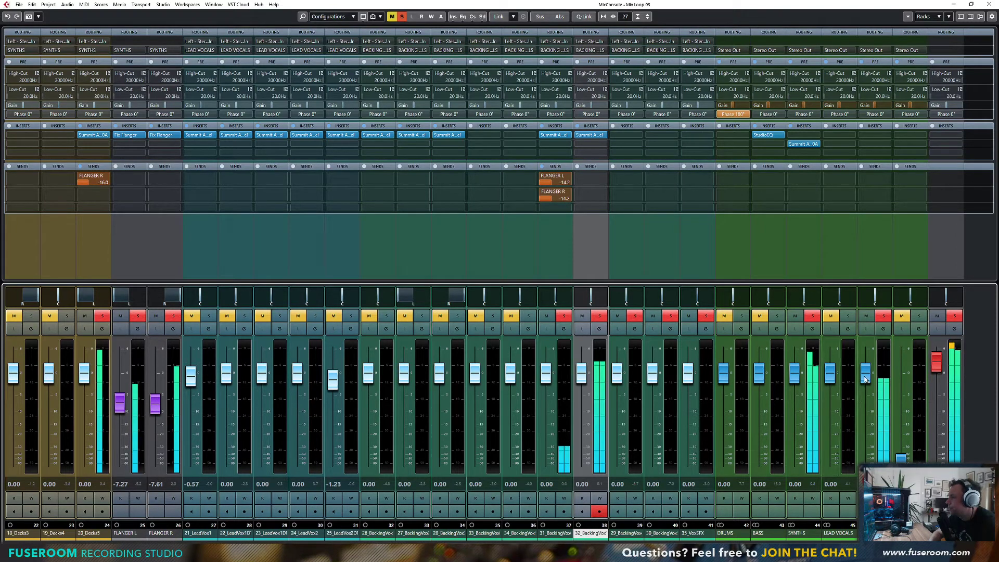
{"action": "left_click", "coordinate": [882, 158]}
{"action": "left_click", "coordinate": [879, 144]}
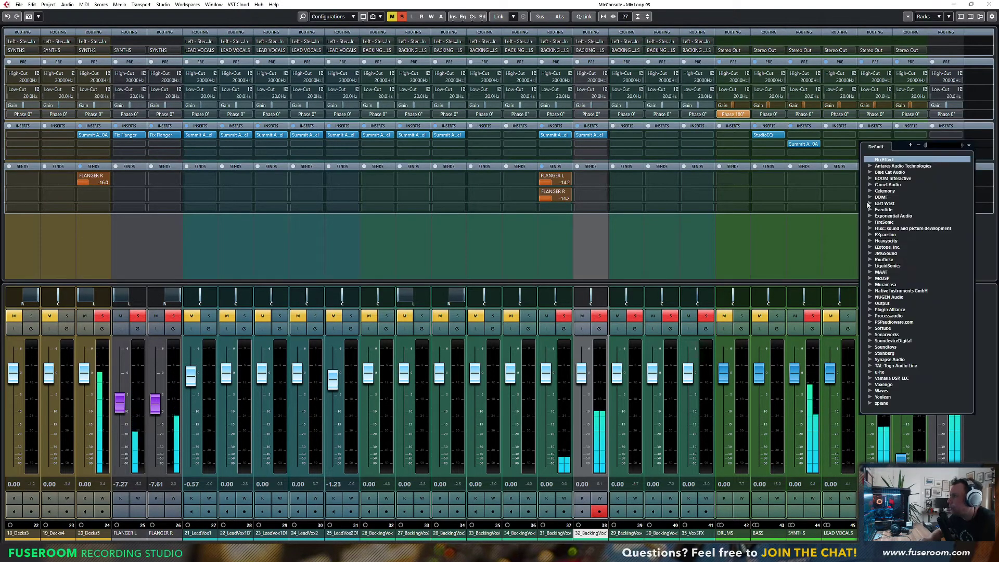
{"action": "left_click", "coordinate": [826, 222]}
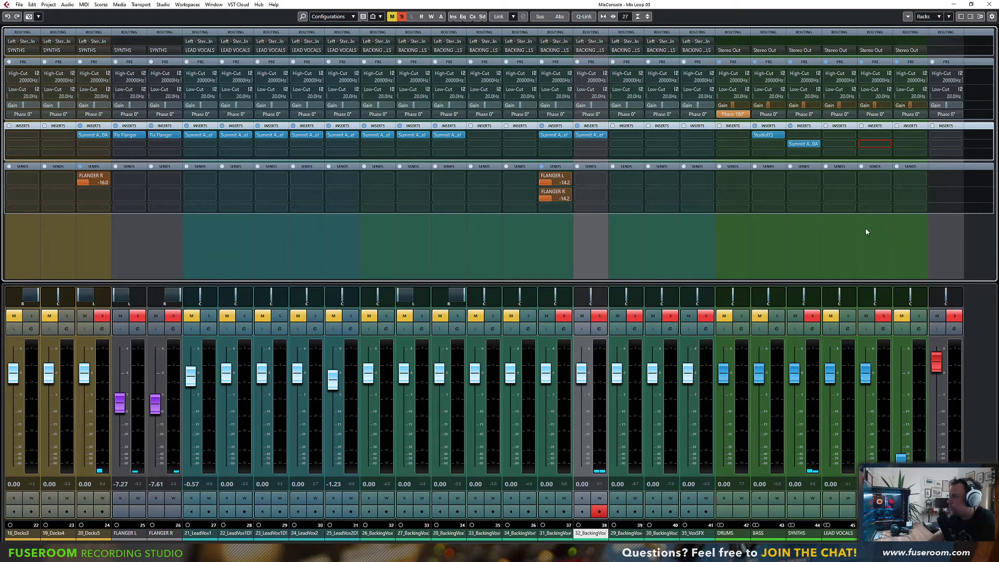
Step: Start a new effect track below 35_VoxSFX in the project window with the Chandler Limited Zener Limiter as its effect
{"action": "key", "text": "F3"}
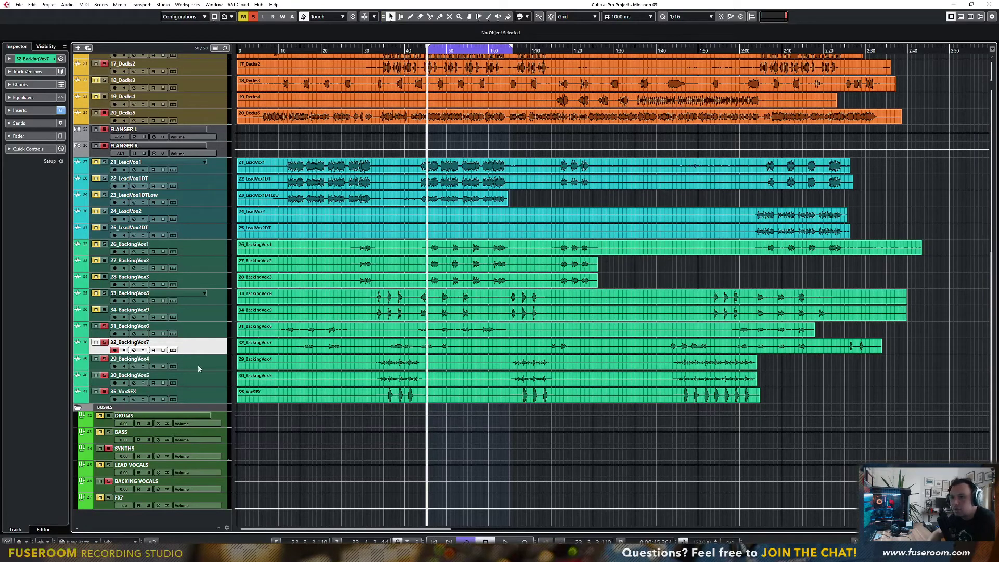
{"action": "right_click", "coordinate": [211, 397]}
{"action": "mouse_move", "coordinate": [267, 215]}
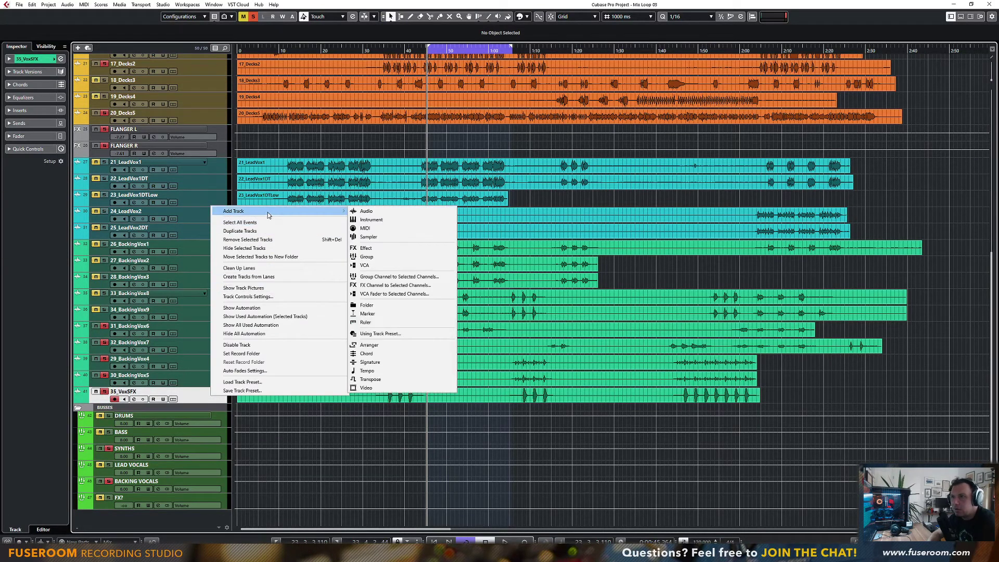
{"action": "left_click", "coordinate": [371, 248]}
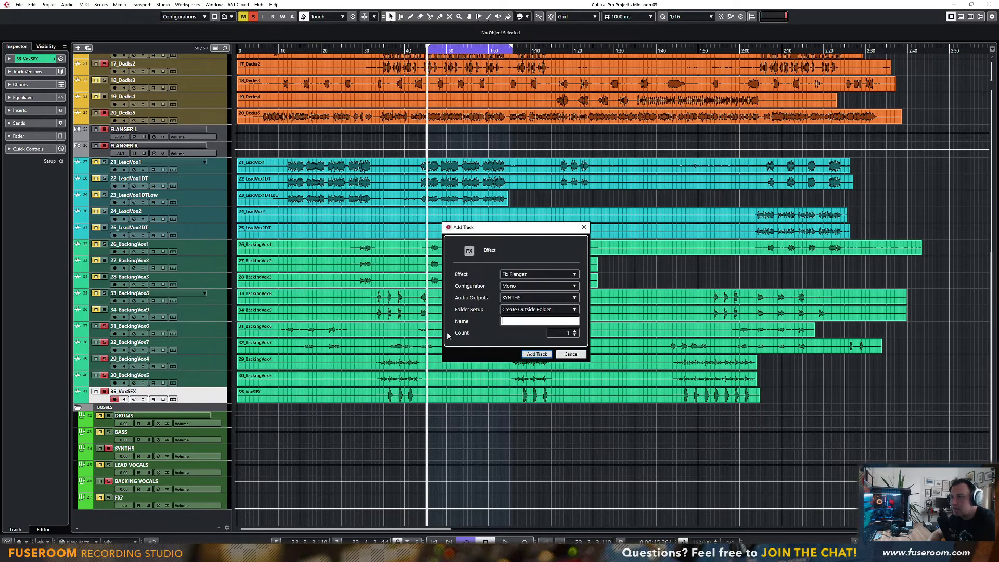
{"action": "left_click", "coordinate": [519, 275]}
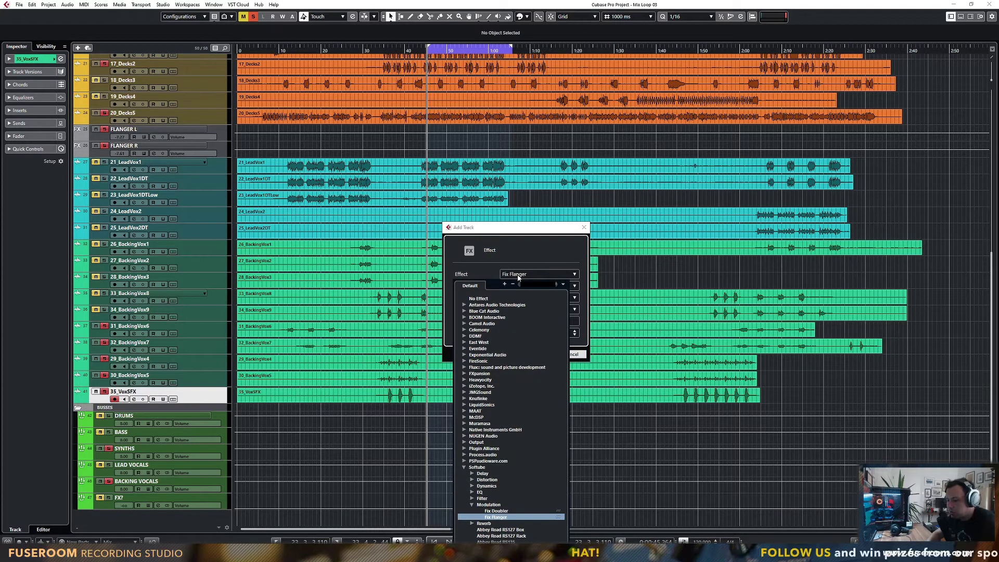
{"action": "type", "text": "zener"}
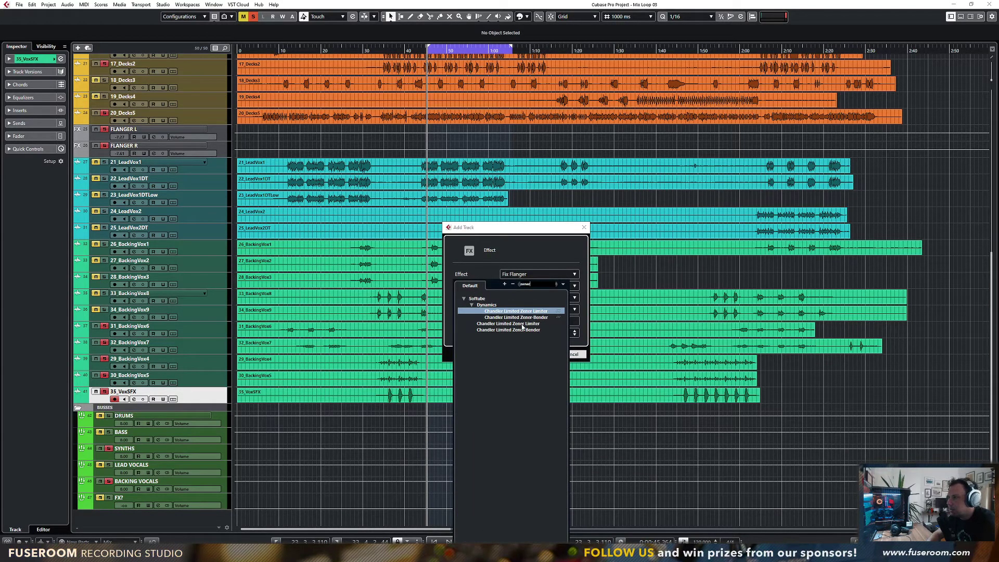
{"action": "left_click", "coordinate": [523, 326]}
Step: Make the new effect track stereo, output it to BACKING VOCALS and add it with the name BGVs COMP
{"action": "left_click", "coordinate": [519, 288]}
{"action": "left_click", "coordinate": [520, 298]}
{"action": "left_click", "coordinate": [520, 299]}
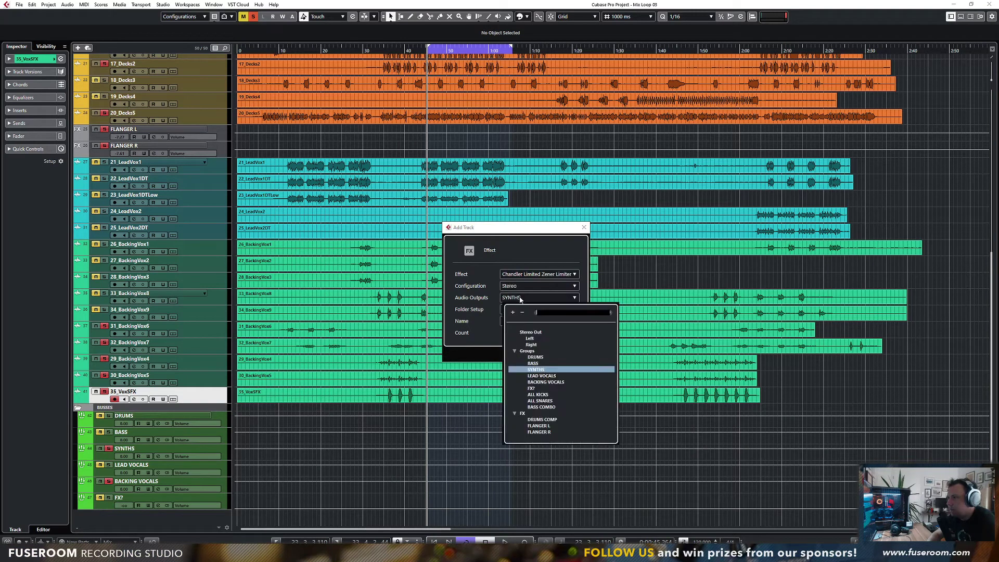
{"action": "left_click", "coordinate": [540, 383]}
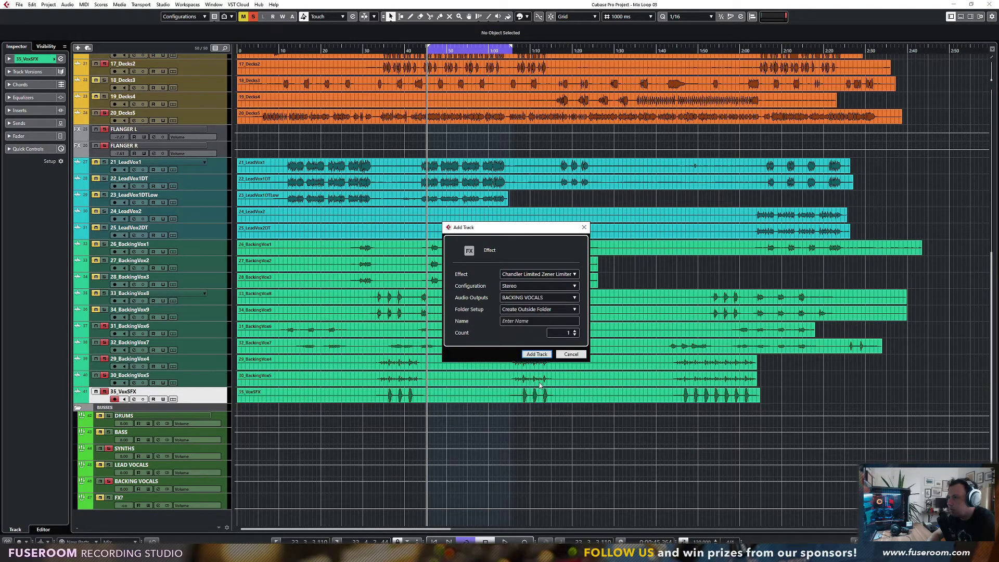
{"action": "left_click", "coordinate": [520, 321]}
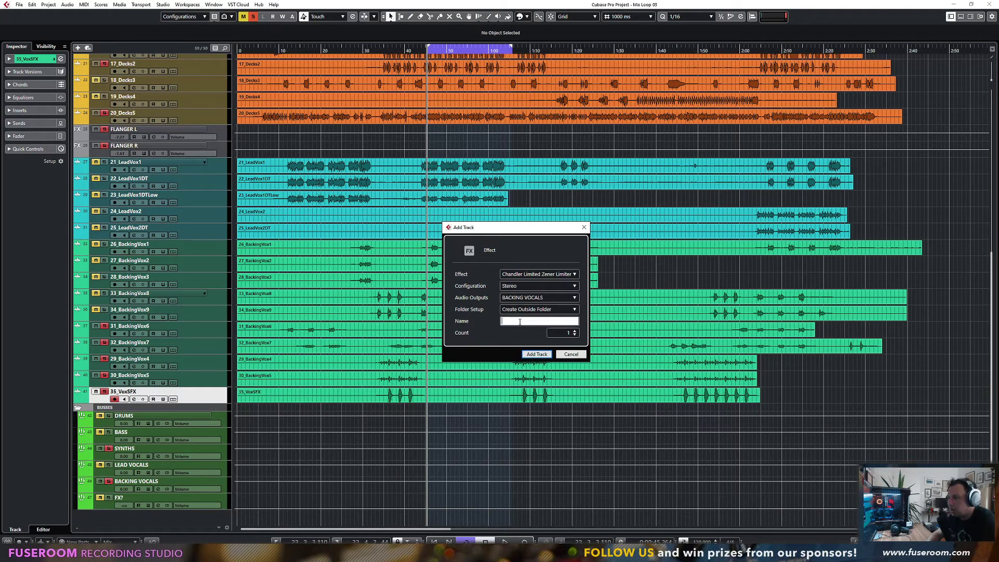
{"action": "type", "text": "BGVs COMP"}
{"action": "key", "text": "Return"}
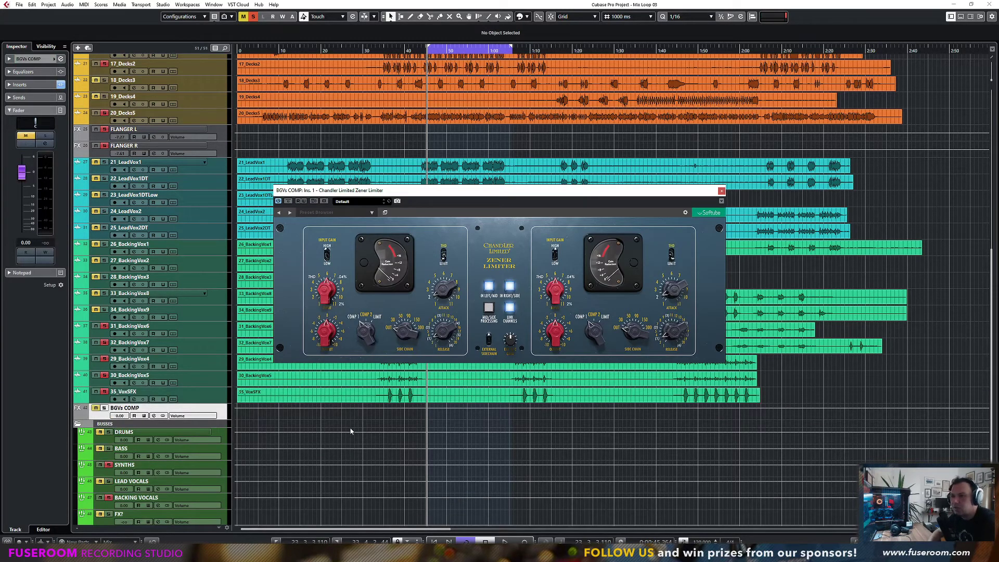
Step: Colour the BGVs COMP track yellow and move its limiter window out of the way
{"action": "left_click", "coordinate": [522, 18]}
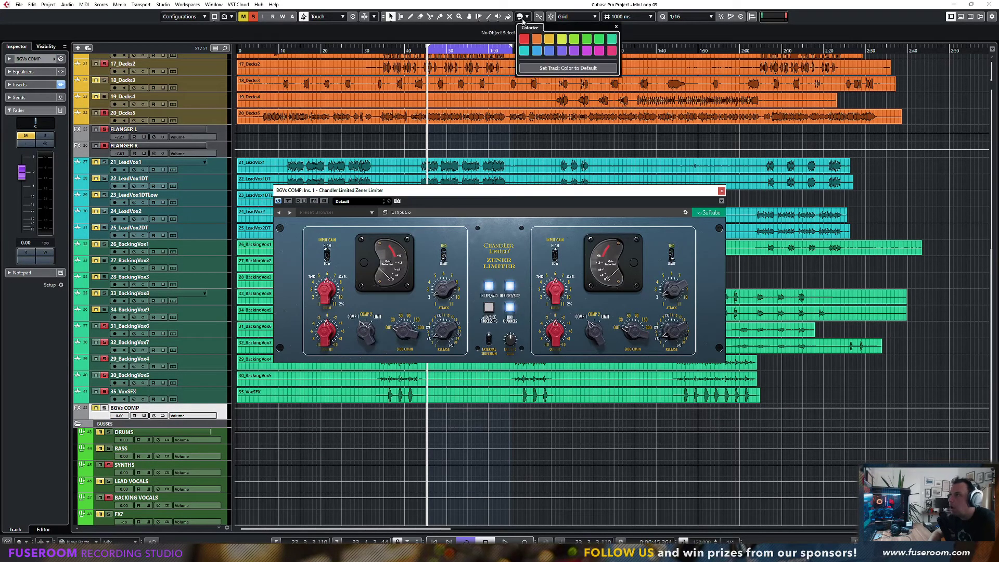
{"action": "left_click", "coordinate": [553, 39]}
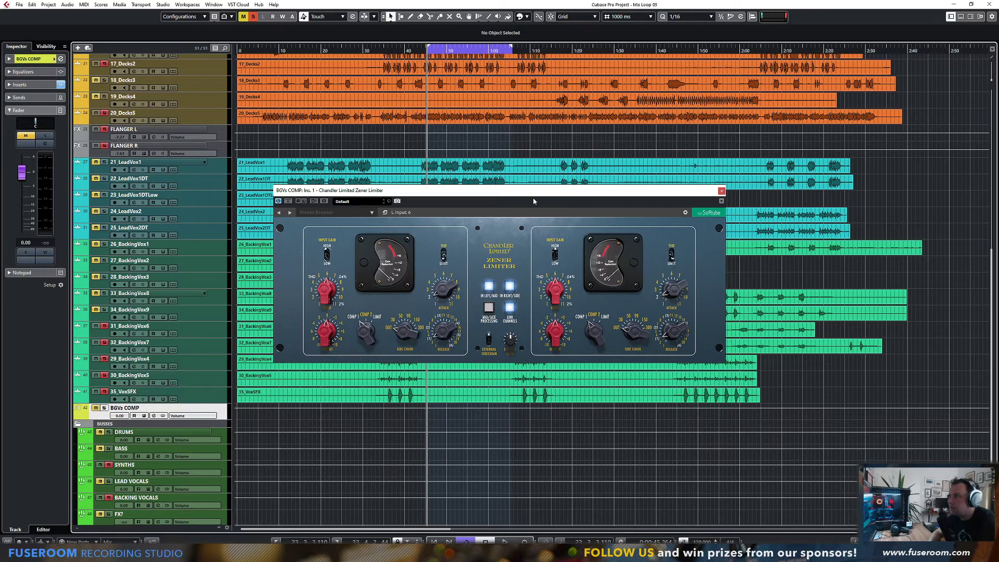
{"action": "left_click_drag", "start_coordinate": [502, 195], "coordinate": [643, 180]}
Step: Start playback, select the mixer channels from 26_BackingVox1 through 35_VoxSFX and close the limiter window
{"action": "key", "text": "space"}
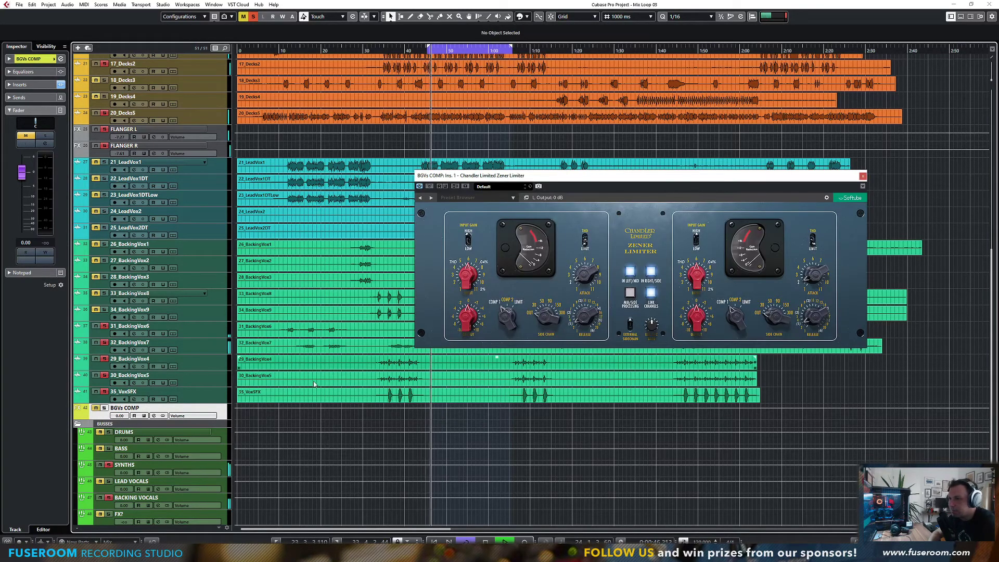
{"action": "key", "text": "F3"}
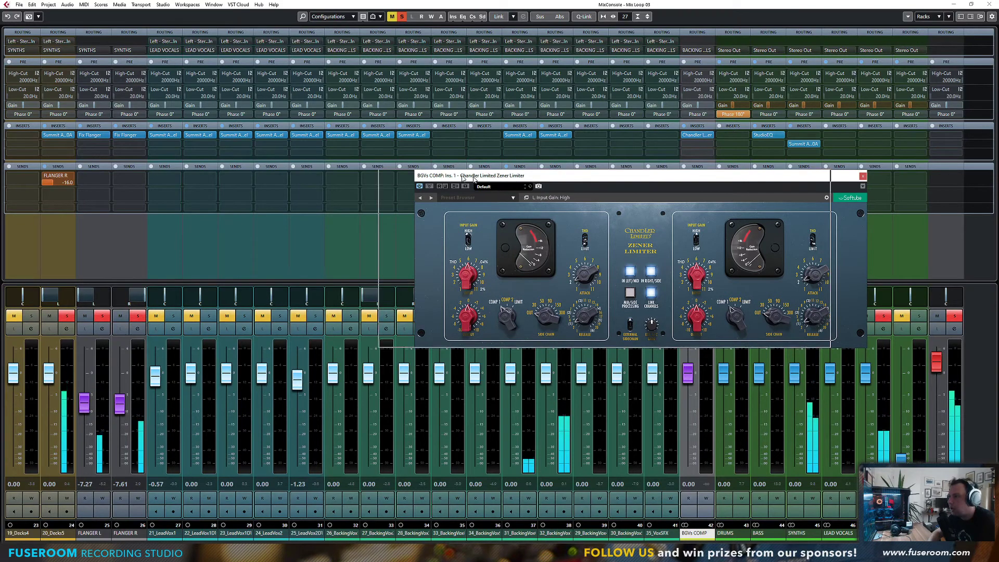
{"action": "left_click_drag", "start_coordinate": [498, 176], "coordinate": [524, 171]}
{"action": "left_click", "coordinate": [337, 534]}
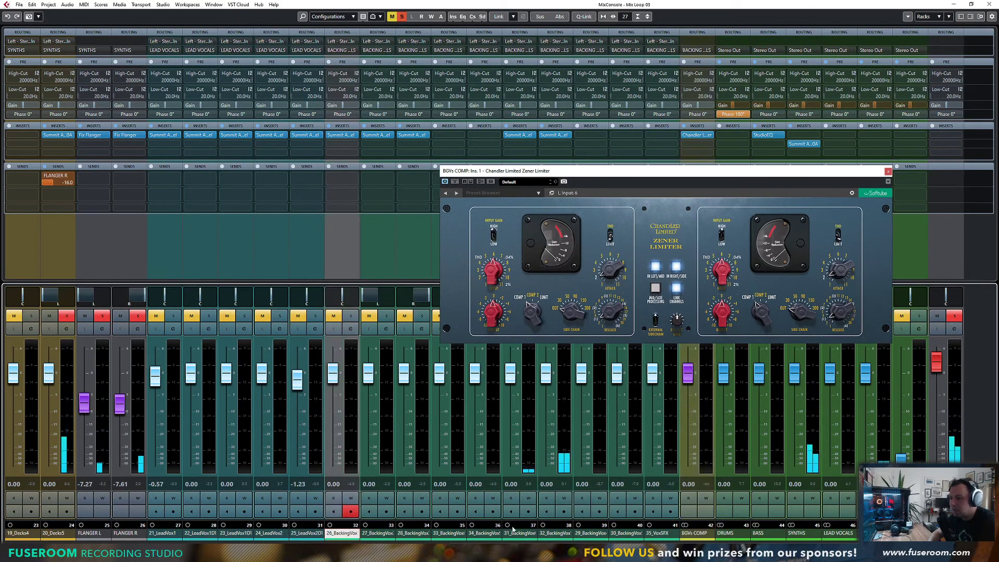
{"action": "left_click", "coordinate": [657, 534], "text": "shift"}
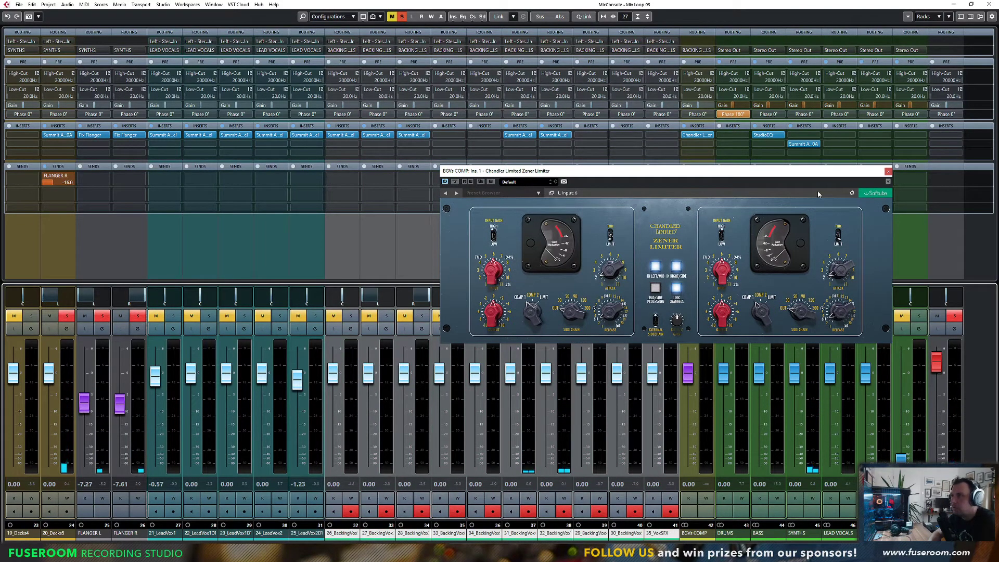
{"action": "left_click", "coordinate": [888, 171]}
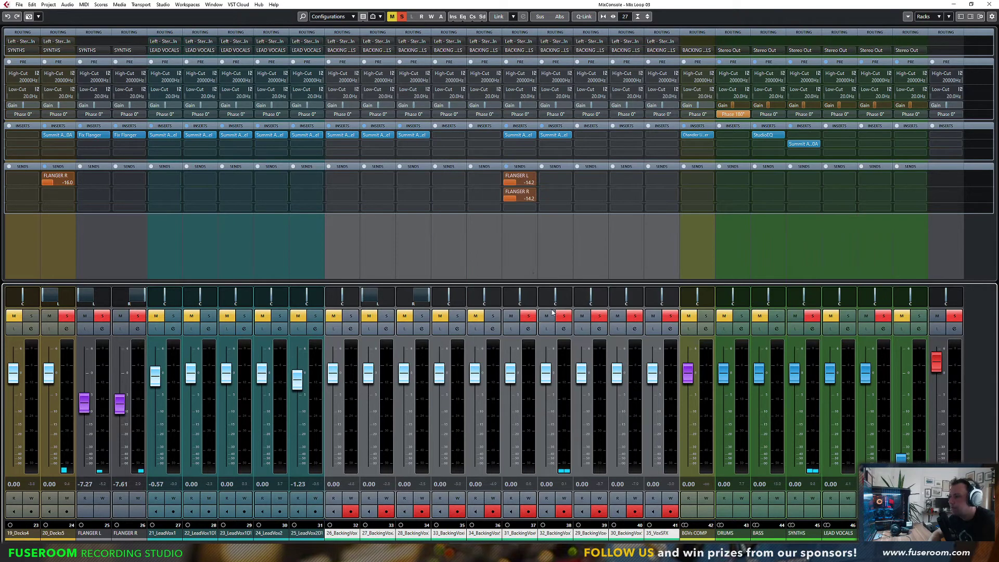
Step: Add a BGVs COMP send in the third slot of 26_BackingVox1 and copy it to 27_BackingVox2
{"action": "left_click", "coordinate": [356, 208]}
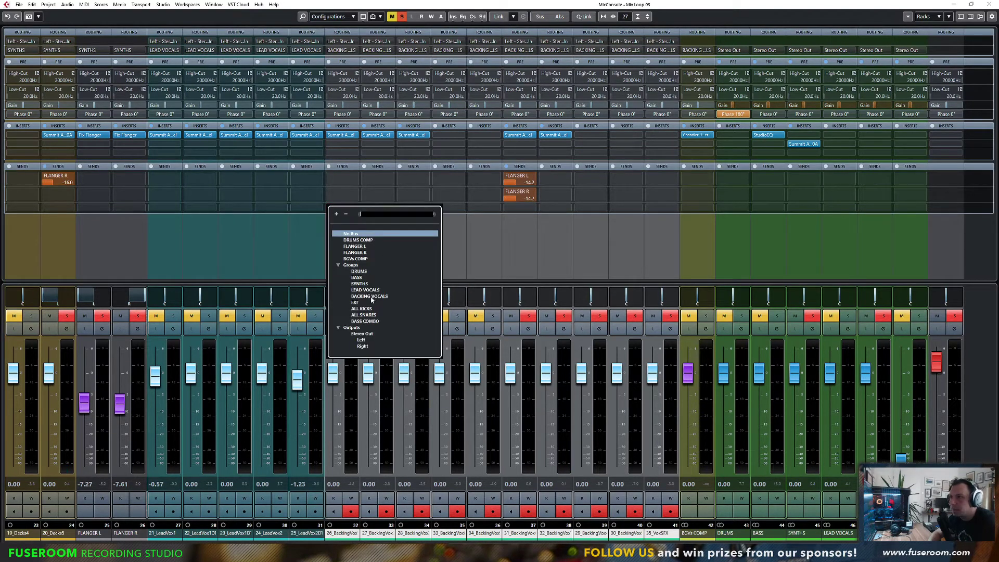
{"action": "left_click", "coordinate": [356, 259]}
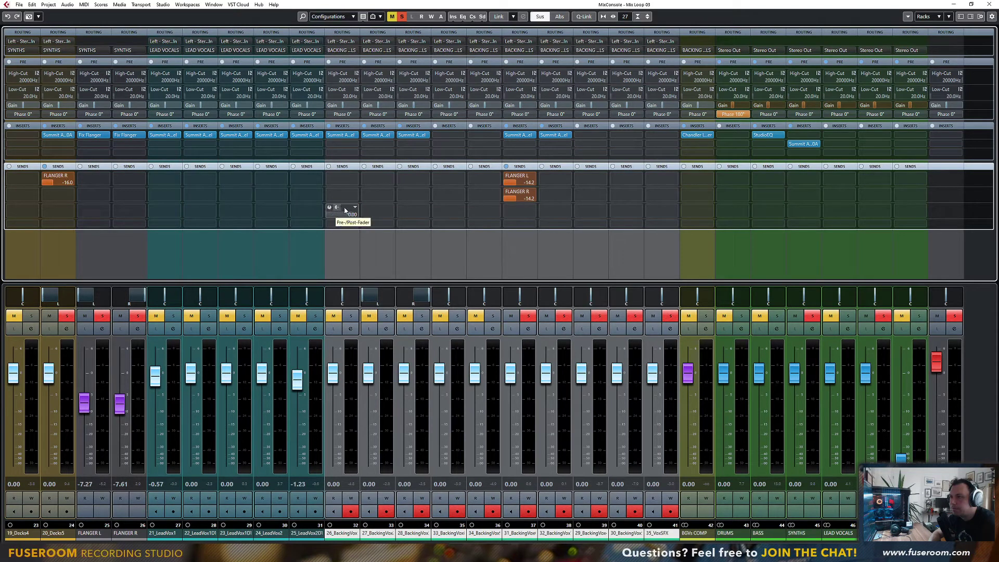
{"action": "right_click", "coordinate": [345, 206]}
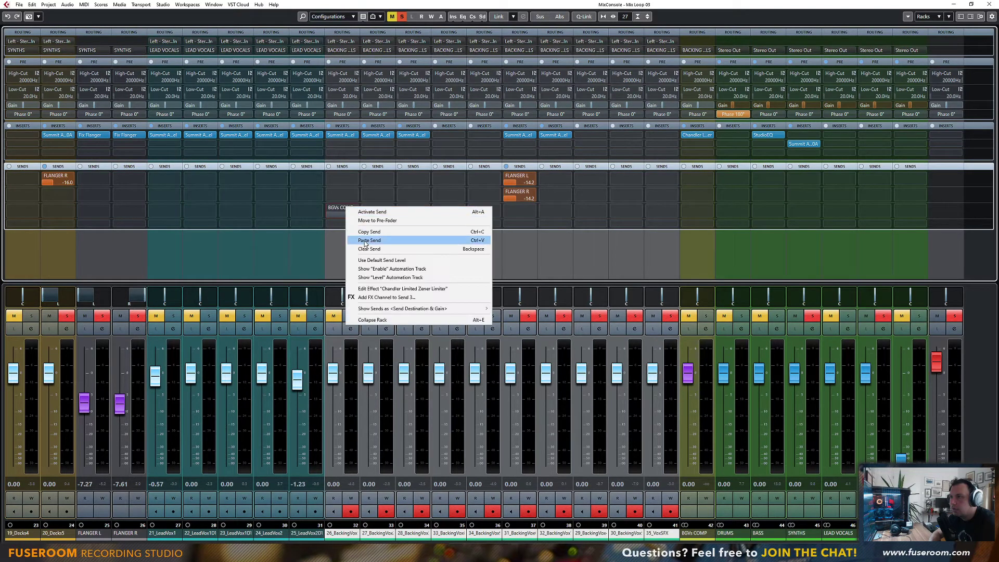
{"action": "left_click", "coordinate": [380, 216]}
{"action": "right_click", "coordinate": [384, 212]}
{"action": "left_click", "coordinate": [409, 237]}
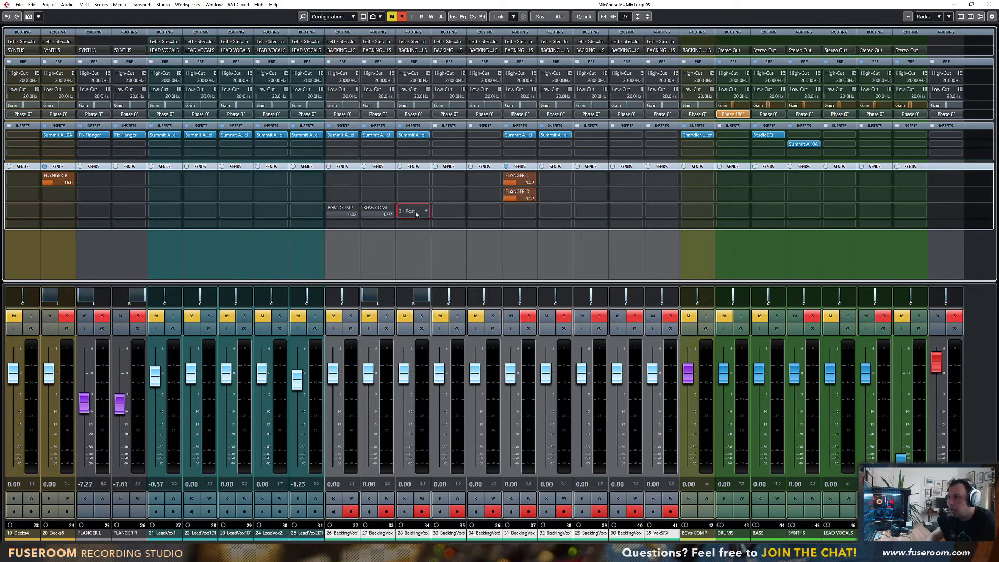
Step: Add the BGVs COMP send to the third slot of 28_BackingVox3, 33_BackingVox8, 34_BackingVox9 and 31_BackingVox6
{"action": "left_click", "coordinate": [417, 214]}
{"action": "left_click", "coordinate": [411, 213]}
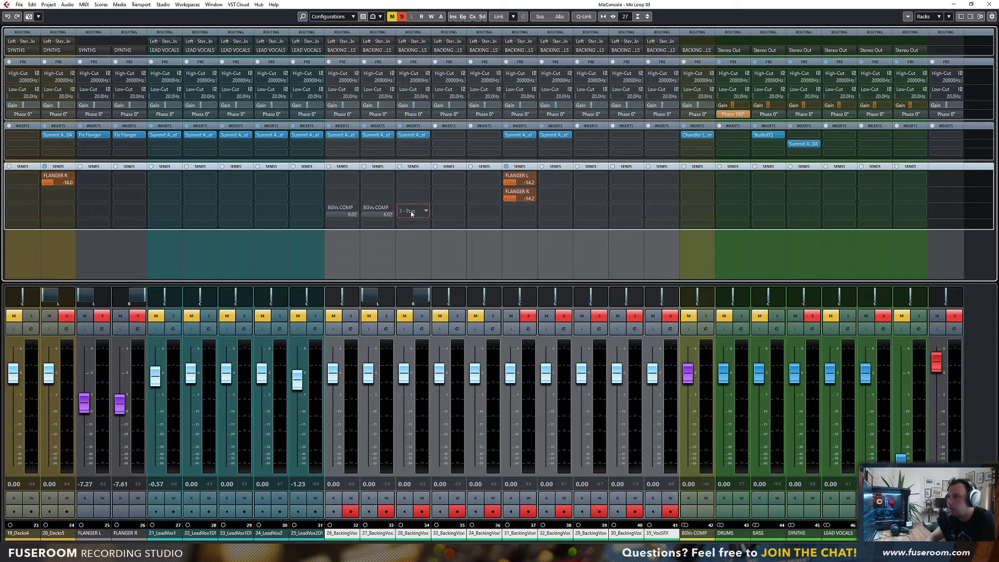
{"action": "left_click", "coordinate": [446, 213]}
{"action": "left_click", "coordinate": [409, 246]}
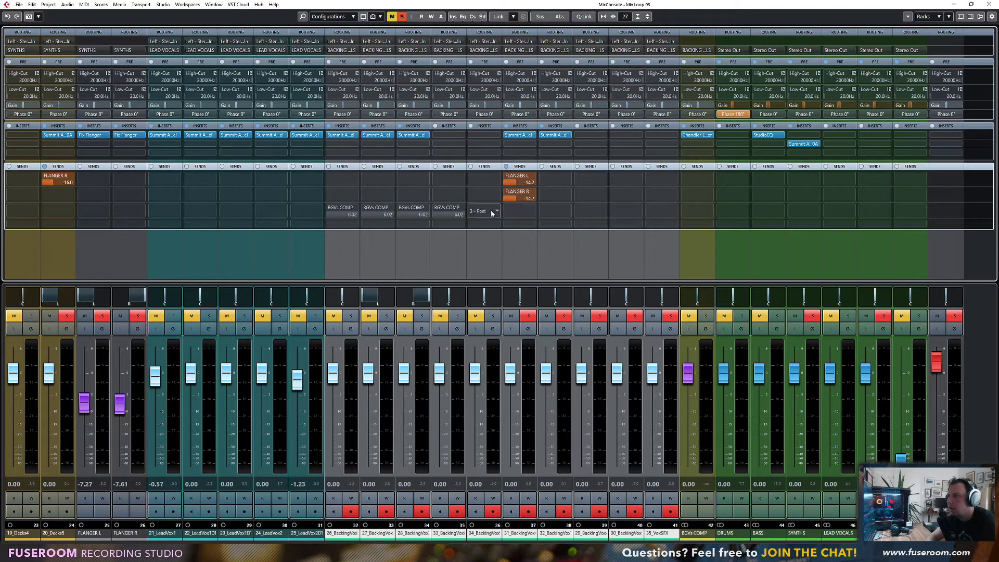
{"action": "left_click", "coordinate": [491, 210]}
{"action": "left_click", "coordinate": [479, 217]}
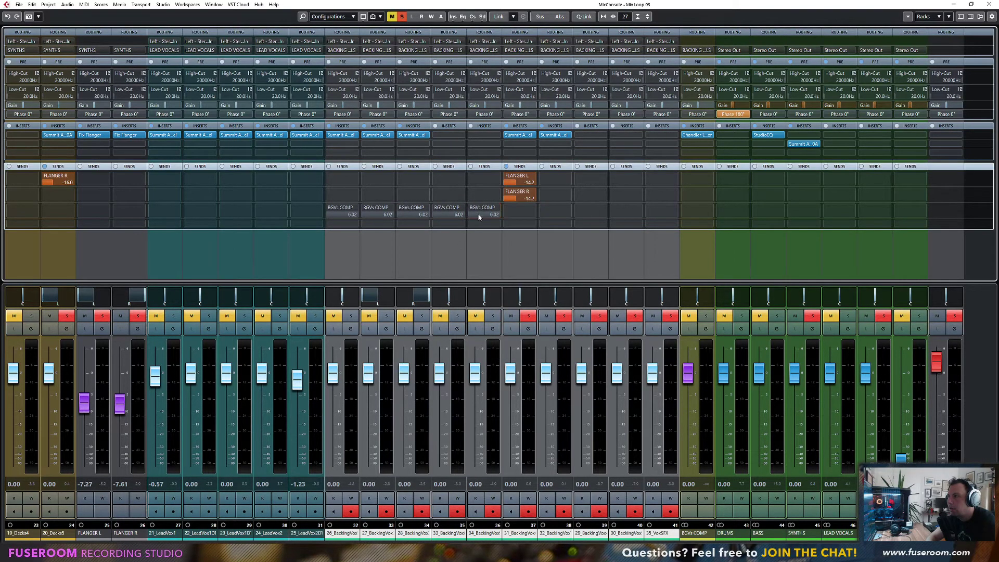
{"action": "left_click", "coordinate": [509, 214]}
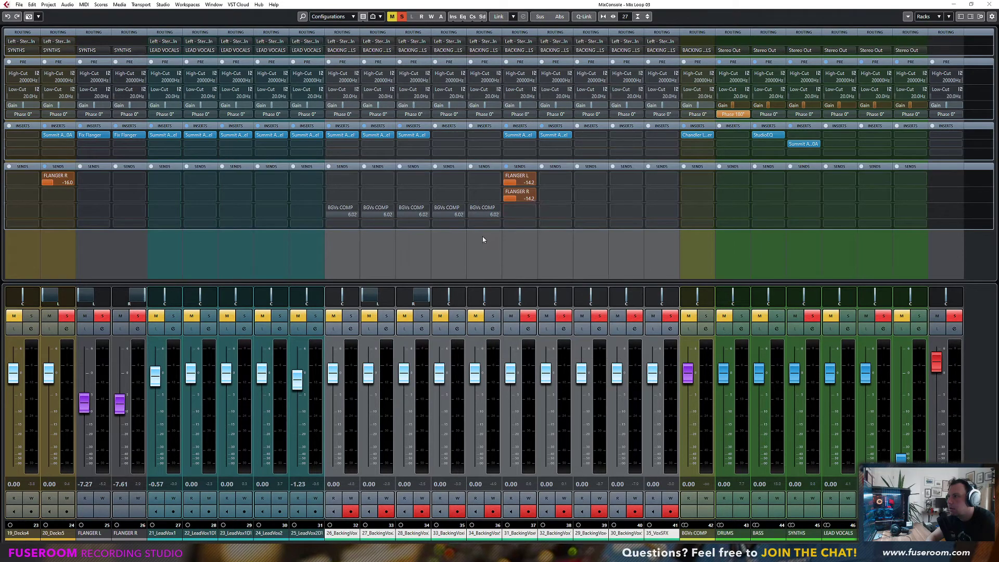
{"action": "left_click", "coordinate": [487, 241]}
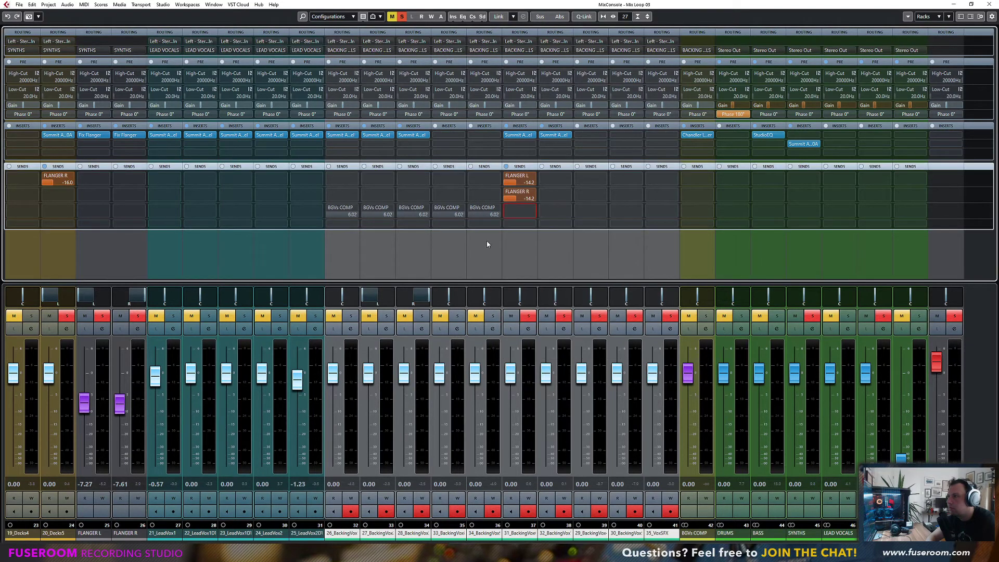
Step: Assign BGVs COMP to the third send slot of 32_BackingVox7, 29_BackingVox4, 30_BackingVox5 and 35_VoxSFX
{"action": "left_click", "coordinate": [569, 213]}
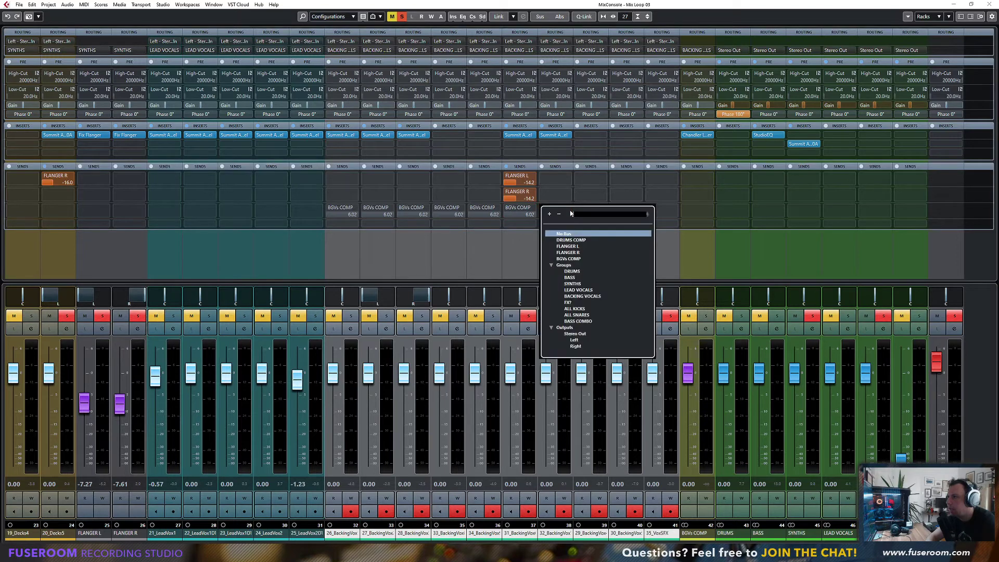
{"action": "left_click", "coordinate": [568, 258]}
{"action": "left_click", "coordinate": [591, 210]}
{"action": "left_click", "coordinate": [611, 254]}
{"action": "left_click", "coordinate": [640, 211]}
{"action": "left_click", "coordinate": [643, 256]}
{"action": "left_click", "coordinate": [677, 211]}
{"action": "left_click", "coordinate": [676, 261]}
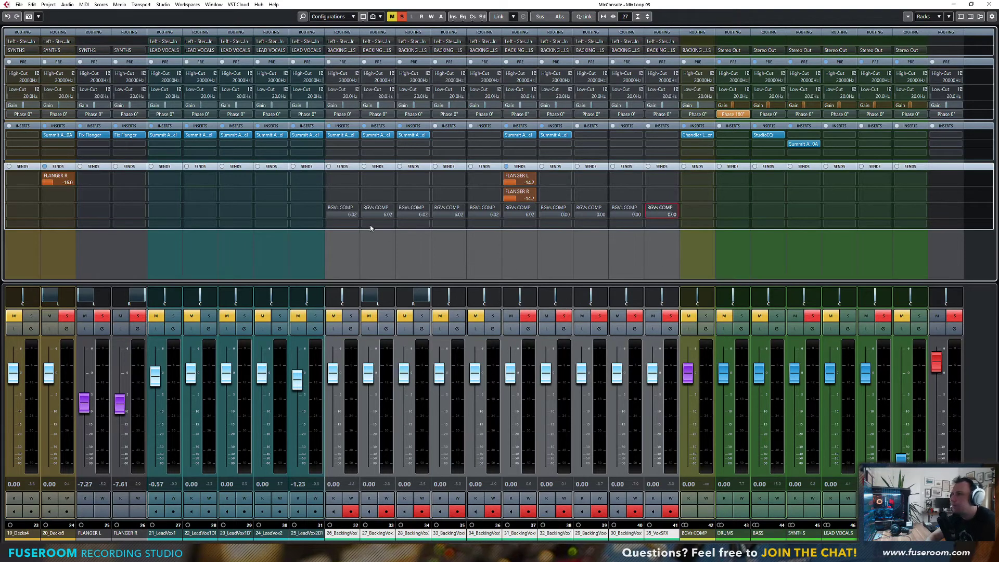
Step: During playback, activate the BGVs COMP sends on the five soloed backing channels and reset the other BGVs COMP send levels to 0.00
{"action": "key", "text": "space"}
{"action": "left_click", "coordinate": [543, 209]}
{"action": "left_click", "coordinate": [579, 207]}
{"action": "left_click", "coordinate": [507, 208]}
{"action": "left_click", "coordinate": [615, 208]}
{"action": "left_click", "coordinate": [650, 209]}
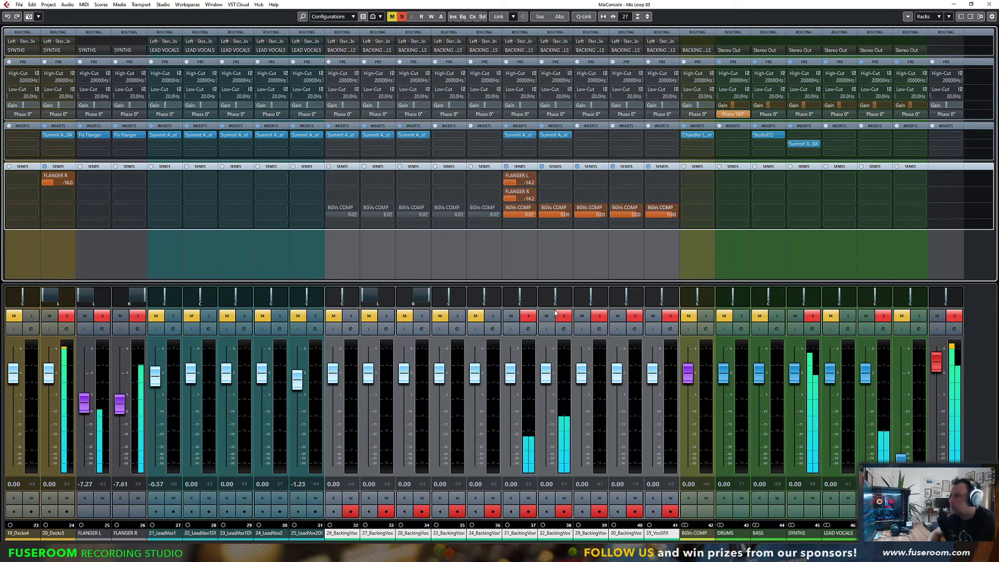
{"action": "left_click", "coordinate": [487, 214], "text": "ctrl"}
{"action": "left_click", "coordinate": [452, 215], "text": "ctrl"}
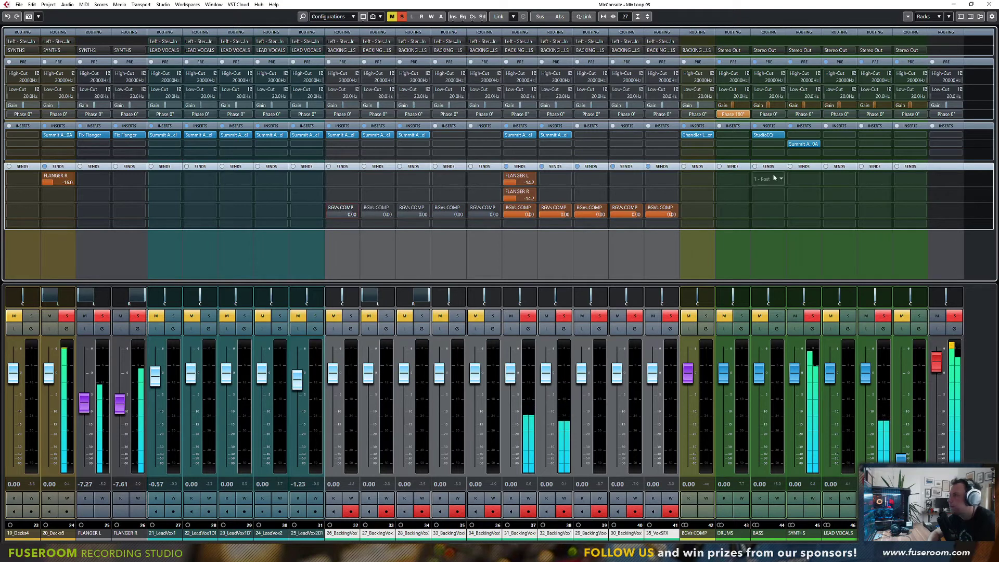
Step: Open the Zener Limiter on BGVs COMP, set its compressor mode to Limit and raise its input
{"action": "left_click", "coordinate": [697, 135]}
{"action": "left_click_drag", "start_coordinate": [532, 312], "coordinate": [532, 304]}
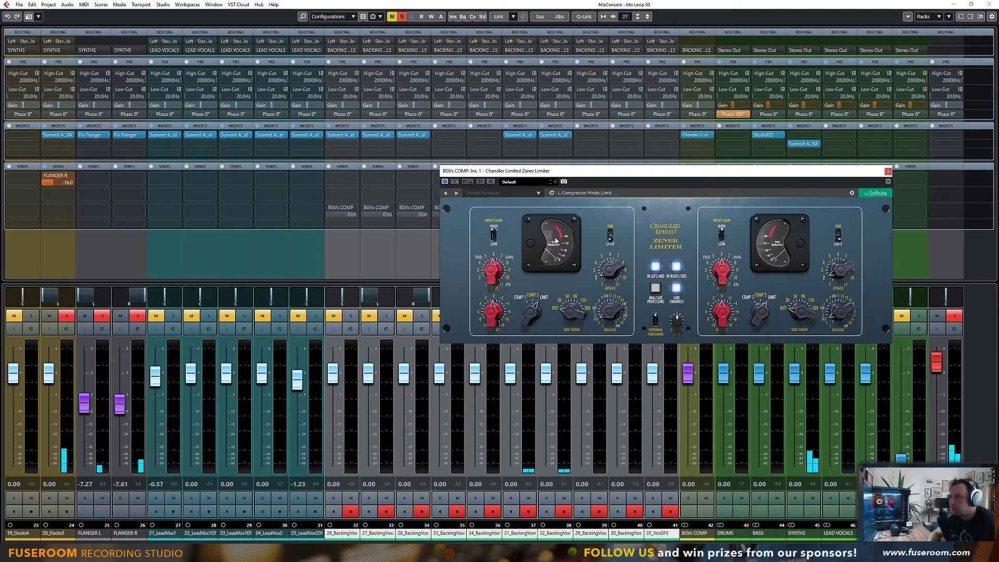
{"action": "left_click_drag", "start_coordinate": [492, 273], "coordinate": [497, 247]}
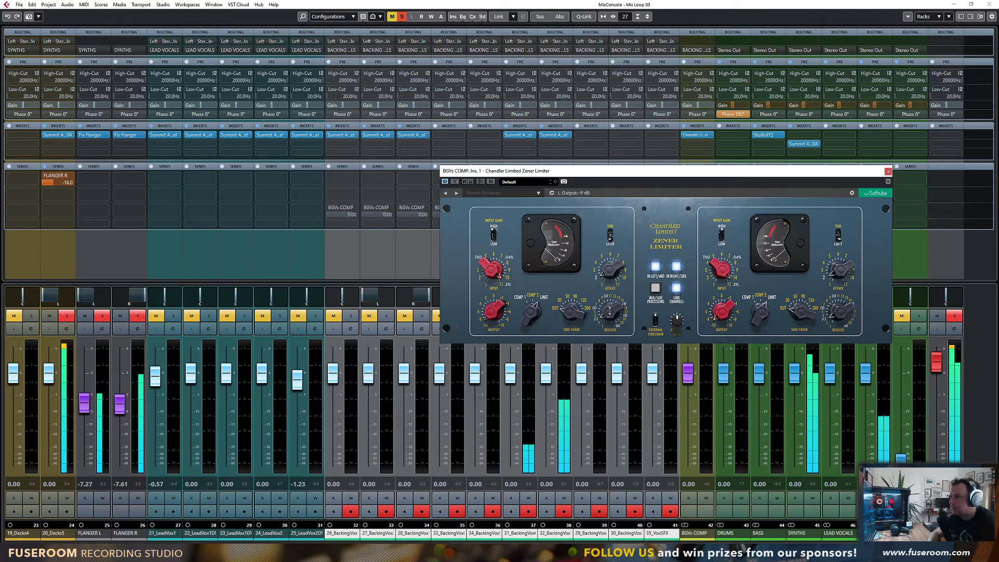
Step: Set the left output of the Zener Limiter on BGVs COMP to about -3 dB and close the plug-in
{"action": "left_click_drag", "start_coordinate": [499, 311], "coordinate": [502, 294]}
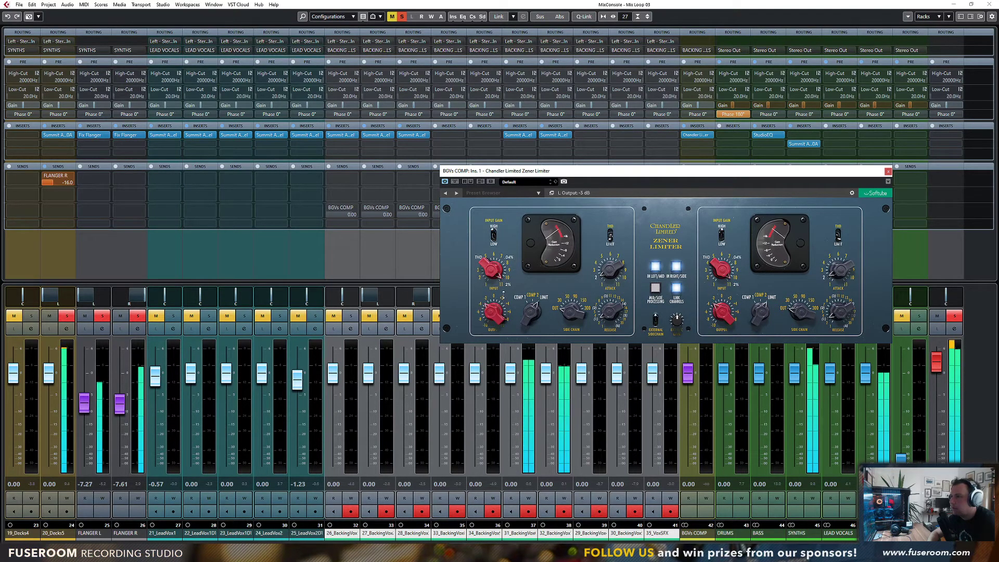
{"action": "left_click", "coordinate": [888, 171]}
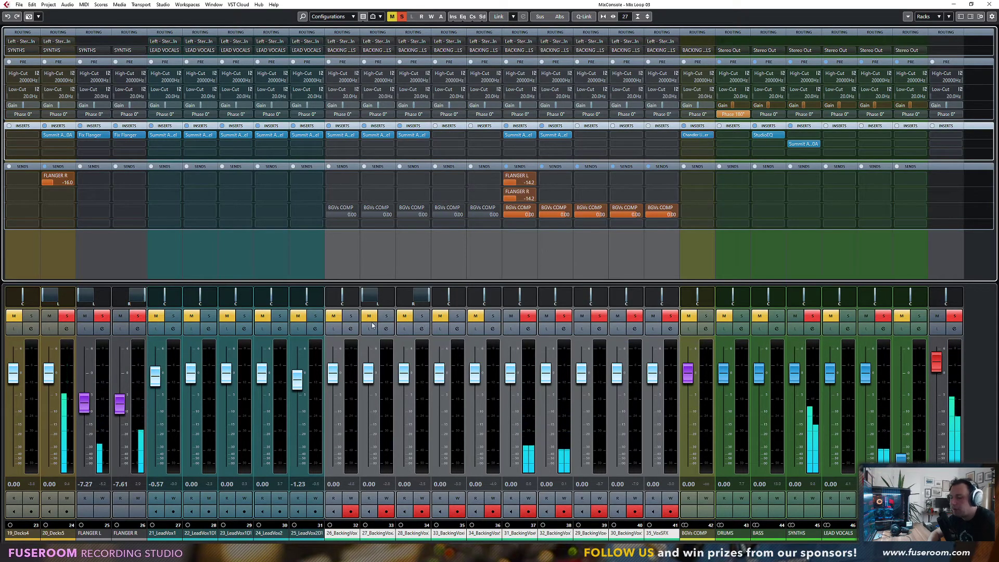
{"action": "key", "text": "F3"}
{"action": "key", "text": "F3"}
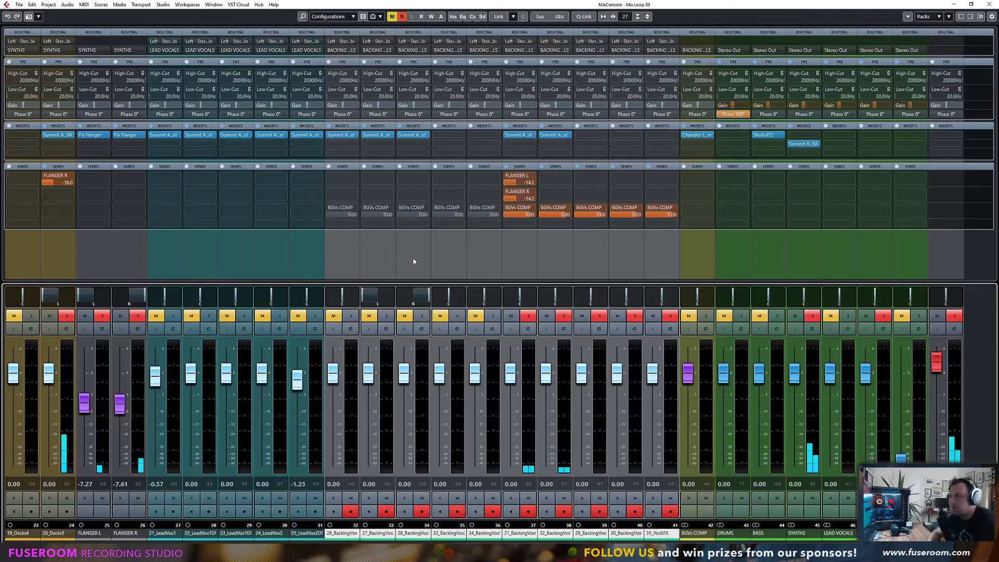
Step: Solo the 26, 27 and 28 BackingVox channels and activate their BGVs COMP sends
{"action": "left_click", "coordinate": [350, 316], "text": "ctrl"}
{"action": "left_click", "coordinate": [386, 315], "text": "ctrl"}
{"action": "left_click", "coordinate": [422, 316], "text": "ctrl"}
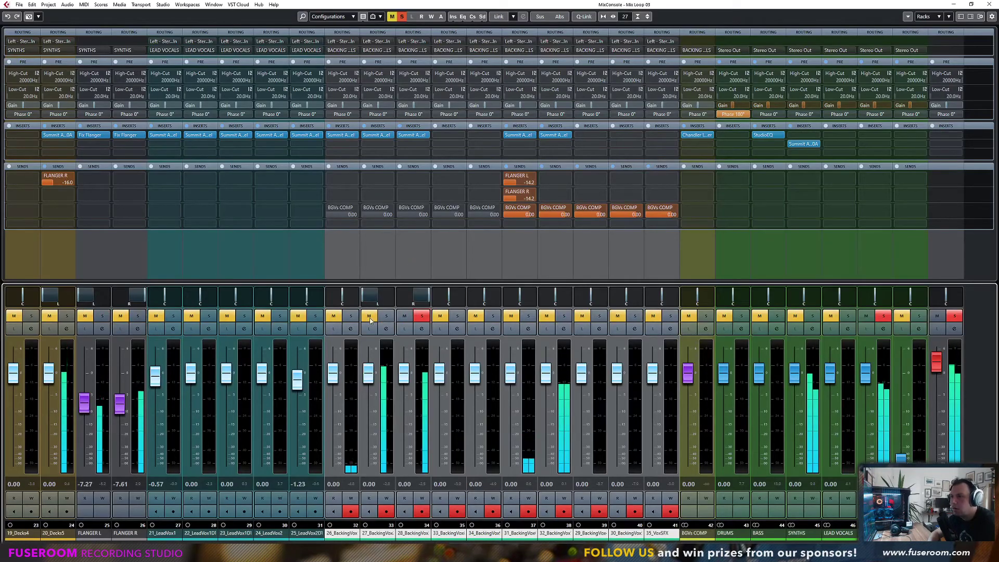
{"action": "left_click", "coordinate": [350, 316]}
{"action": "left_click", "coordinate": [386, 316]}
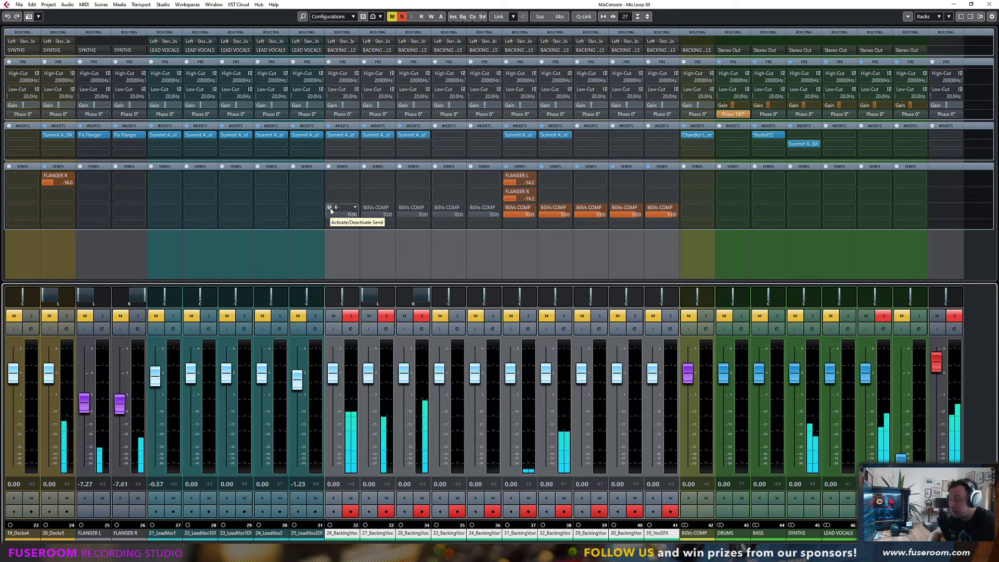
{"action": "left_click", "coordinate": [329, 207]}
{"action": "left_click", "coordinate": [365, 208]}
{"action": "left_click", "coordinate": [401, 207]}
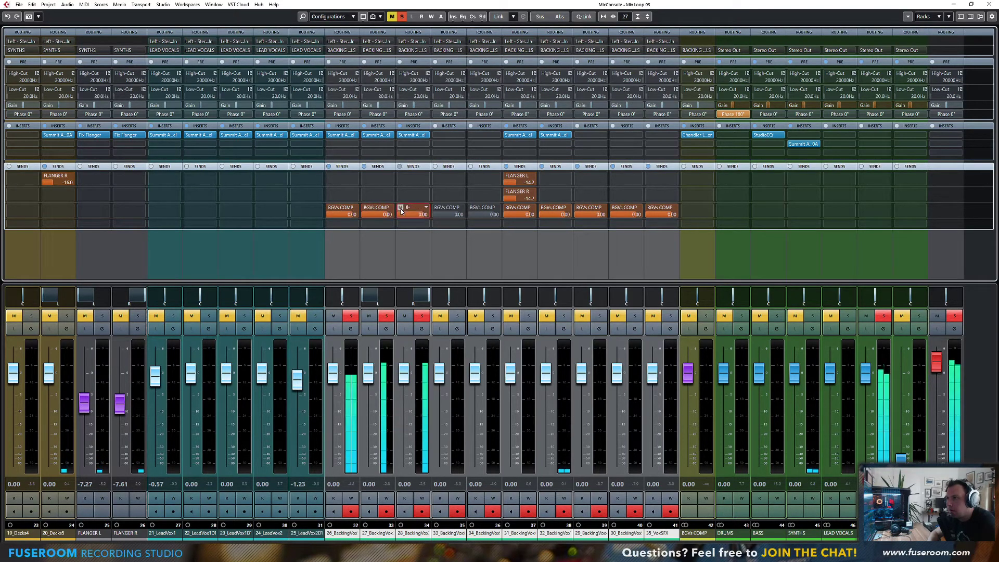
Step: Toggle the solo on BGVs COMP to compare the backing vocals with and without it, leaving the channel soloed and selected
{"action": "left_click", "coordinate": [703, 318]}
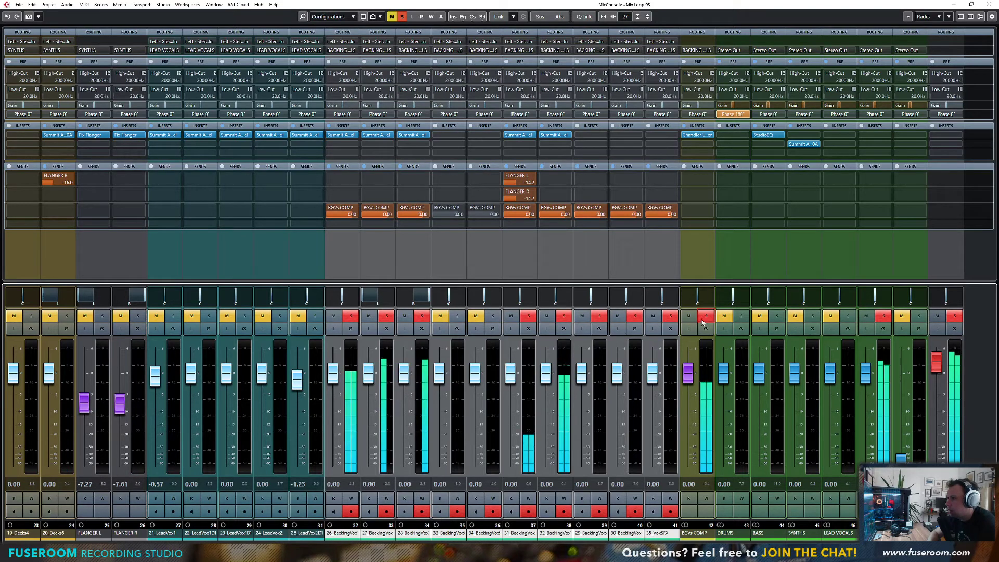
{"action": "left_click", "coordinate": [702, 317]}
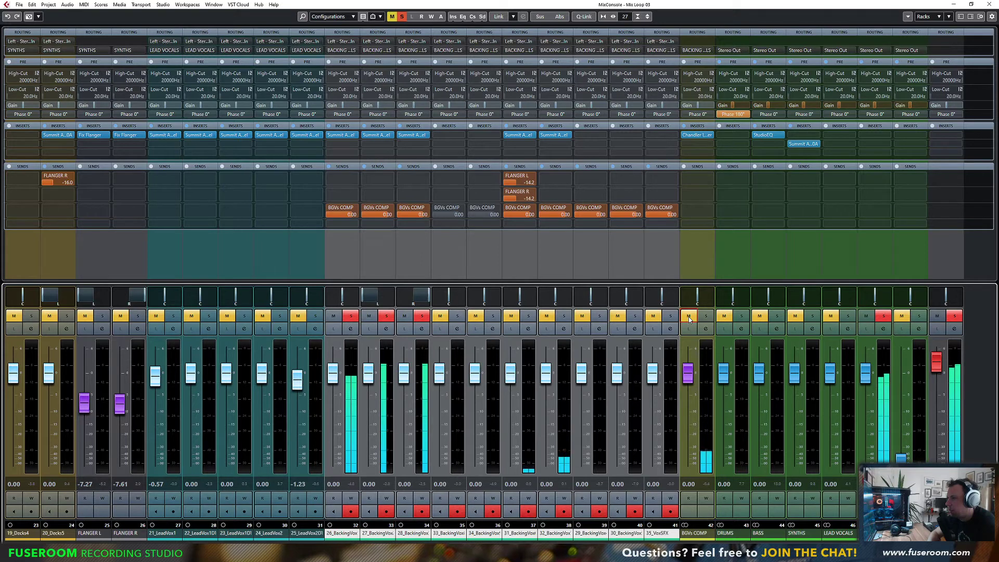
{"action": "left_click", "coordinate": [706, 316]}
{"action": "left_click", "coordinate": [695, 533]}
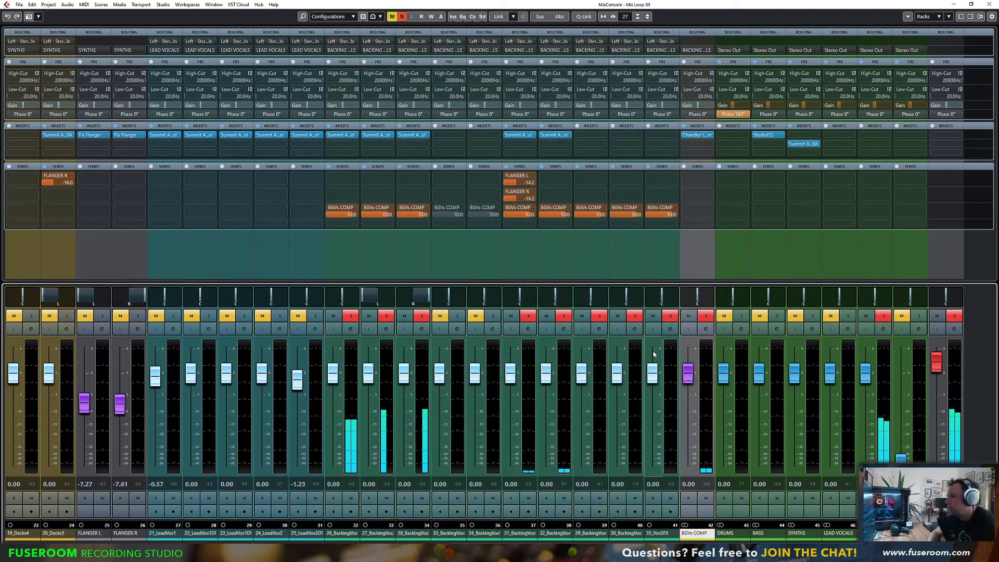
Step: Remove the solo from backing channels 31, 32, 29 and 30 and from 35_VoxSFX
{"action": "left_click", "coordinate": [670, 316]}
{"action": "left_click", "coordinate": [635, 316]}
{"action": "left_click", "coordinate": [582, 319]}
{"action": "left_click", "coordinate": [547, 318]}
{"action": "left_click", "coordinate": [490, 318]}
{"action": "left_click", "coordinate": [510, 318]}
{"action": "left_click", "coordinate": [478, 318]}
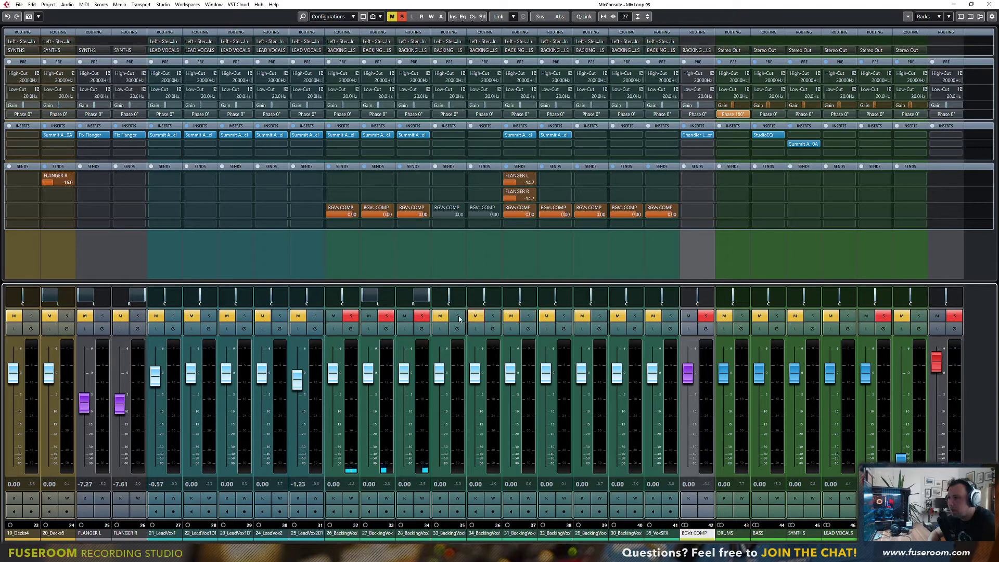
Step: Switch BGVs COMP off and on again for comparison, then clear the solos on the 31_BackingVox6 through 35_VoxSFX channels
{"action": "left_click", "coordinate": [706, 316]}
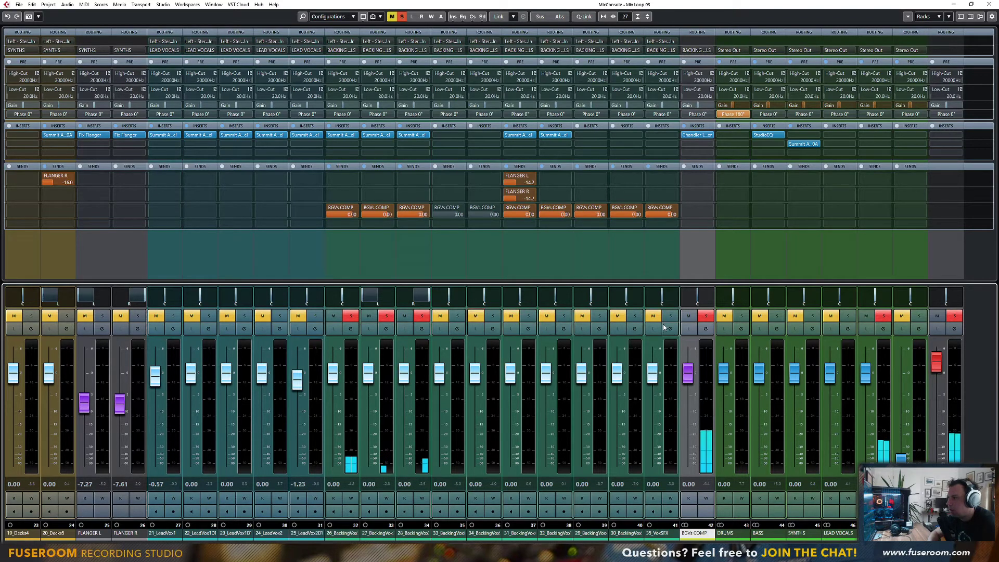
{"action": "left_click", "coordinate": [688, 316]}
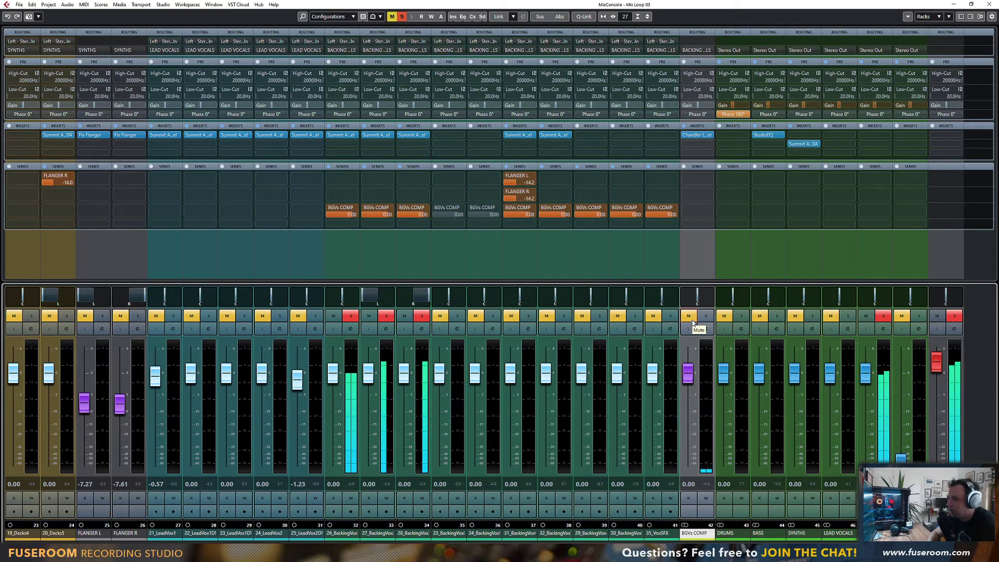
{"action": "key", "text": "ctrl+z"}
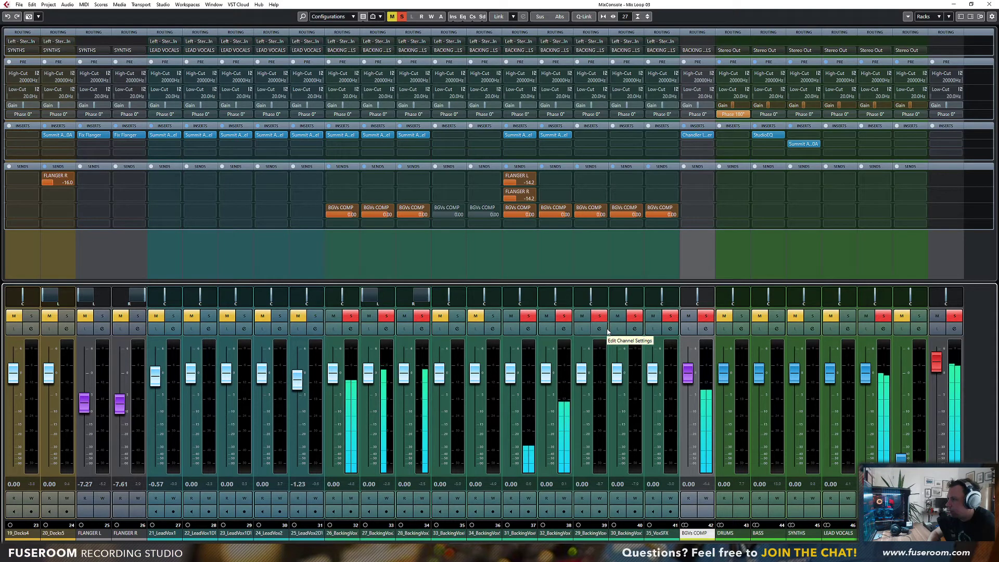
{"action": "left_click_drag", "start_coordinate": [511, 315], "coordinate": [653, 316]}
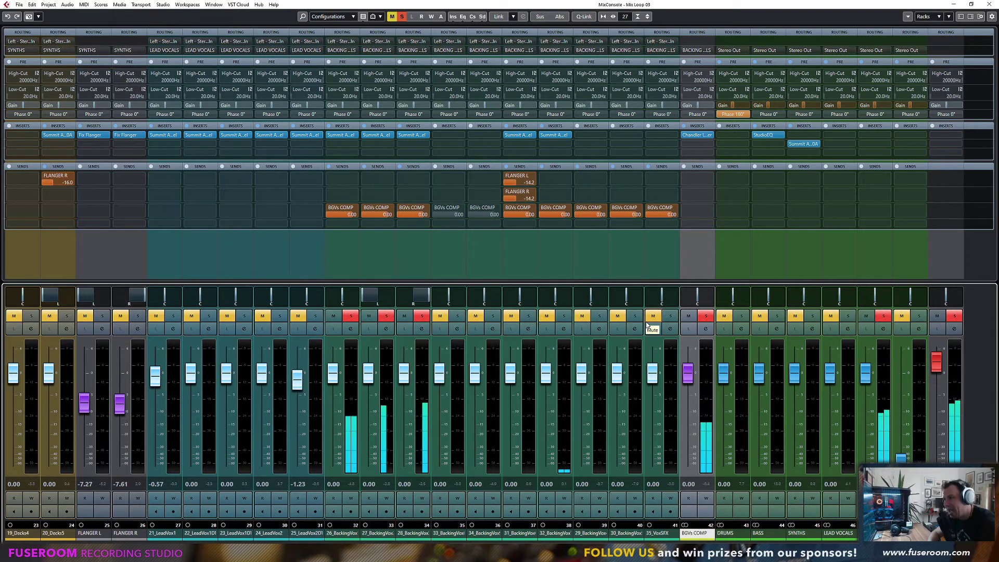
Step: Activate the BGVs COMP sends on 33_BackingVox8 and 34_BackingVox9 and start playback
{"action": "left_click", "coordinate": [461, 214]}
{"action": "left_click", "coordinate": [475, 210]}
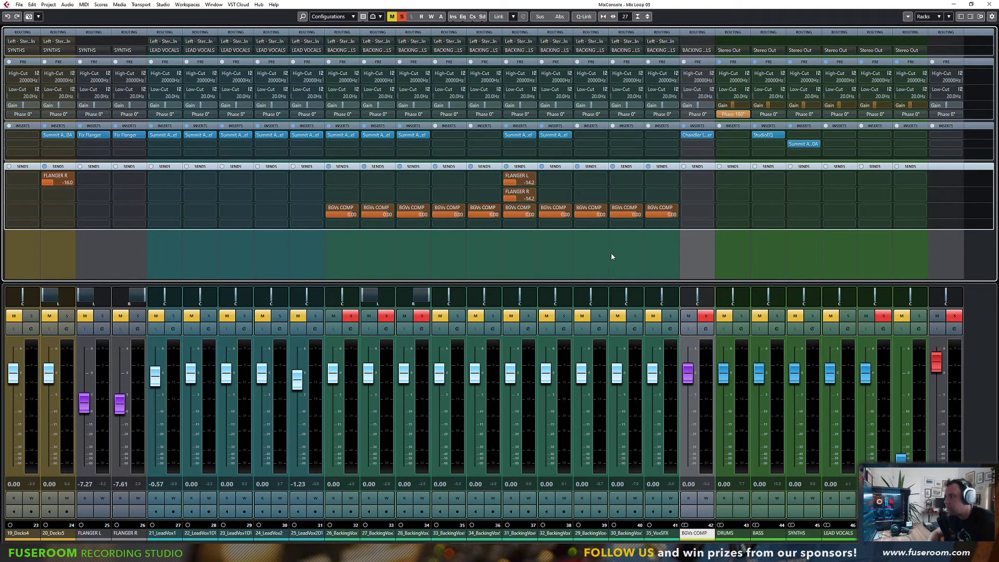
{"action": "key", "text": "space"}
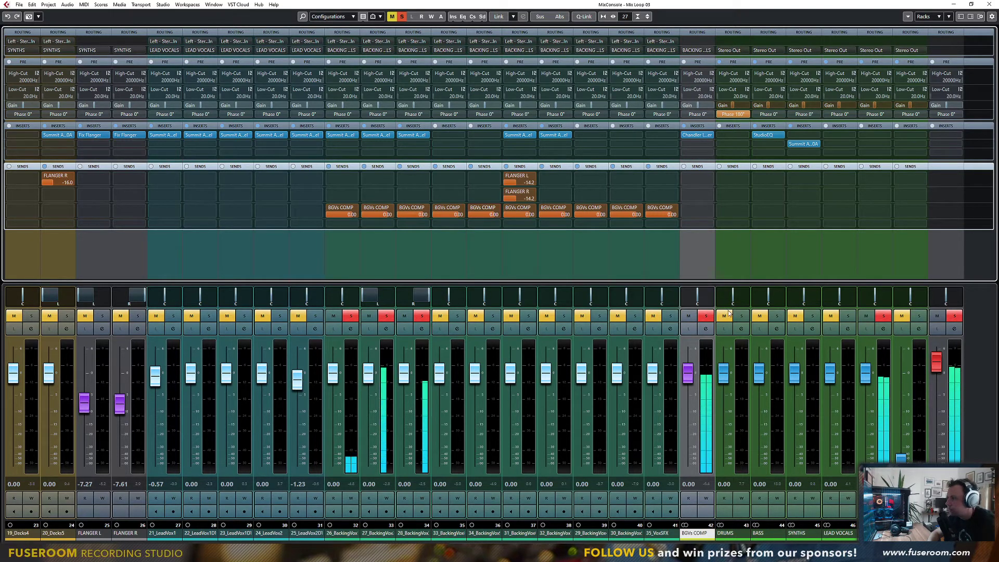
Step: Add the DRUMS, BASS and SYNTHS groups to the soloed channels
{"action": "left_click", "coordinate": [743, 317]}
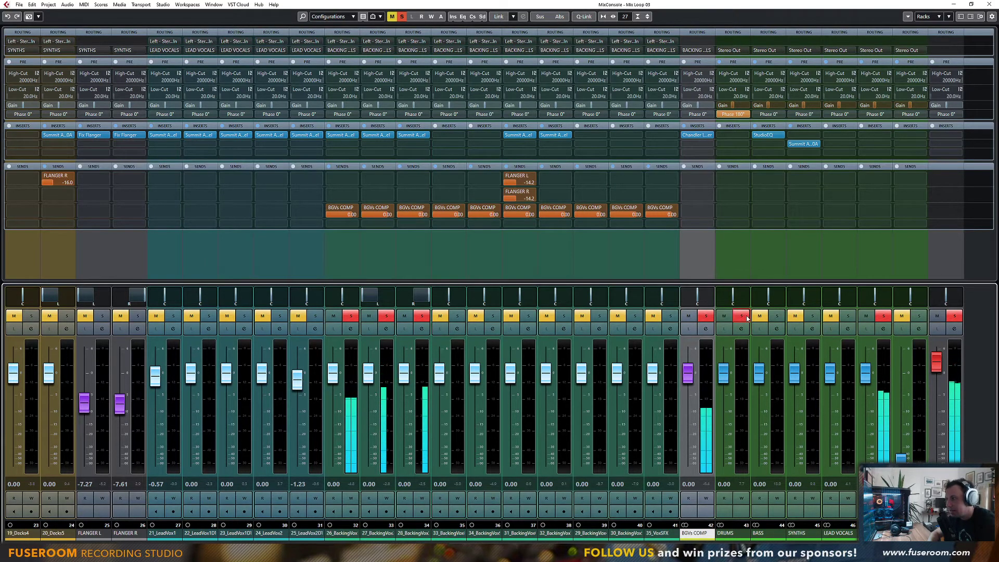
{"action": "left_click", "coordinate": [777, 317]}
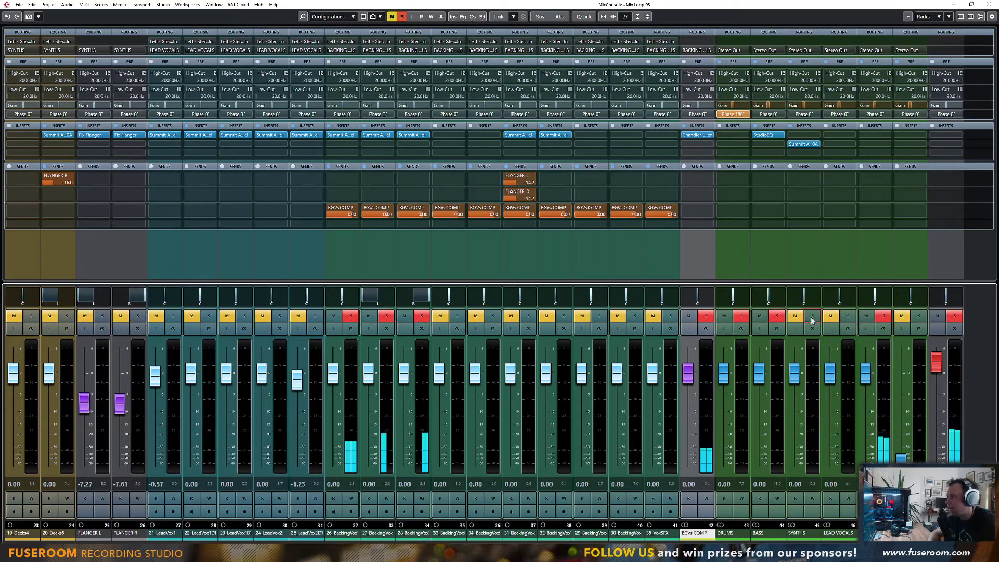
{"action": "left_click", "coordinate": [812, 317]}
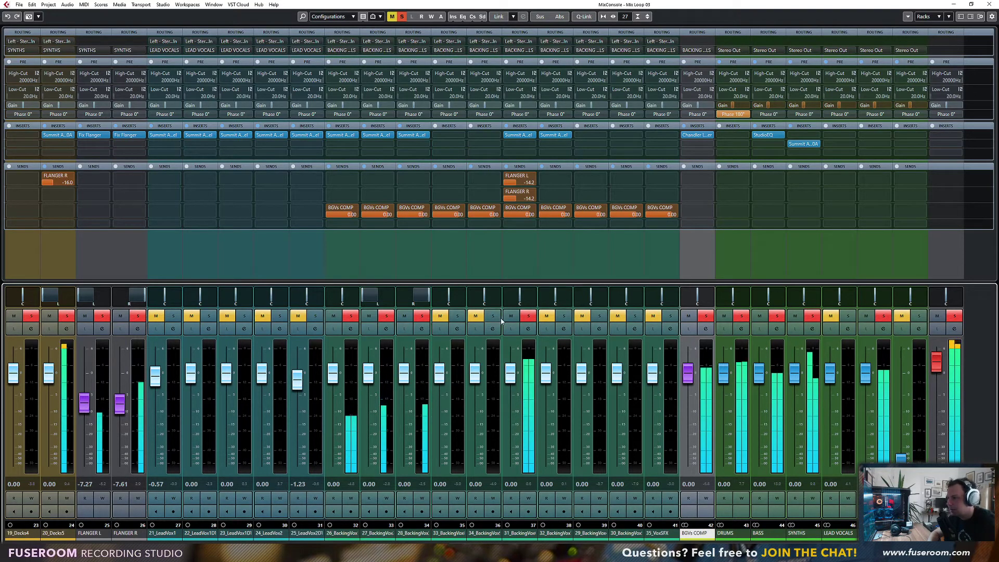
Step: Insert the Softube Saturation Knob in the second slot of 31_BackingVox6 and set its saturation type to Keep High
{"action": "left_click_drag", "start_coordinate": [512, 377], "coordinate": [513, 391]}
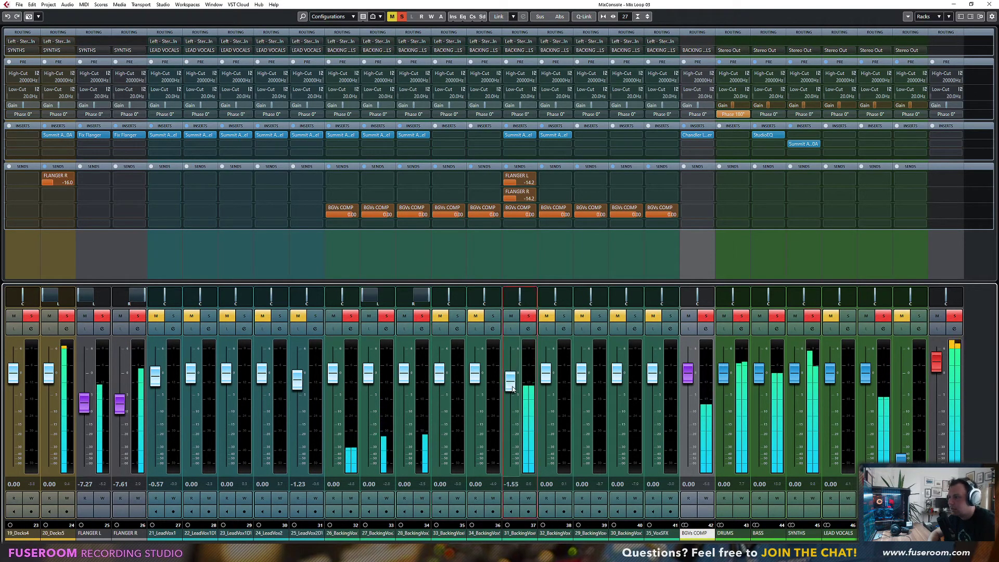
{"action": "left_click", "coordinate": [513, 389], "text": "ctrl"}
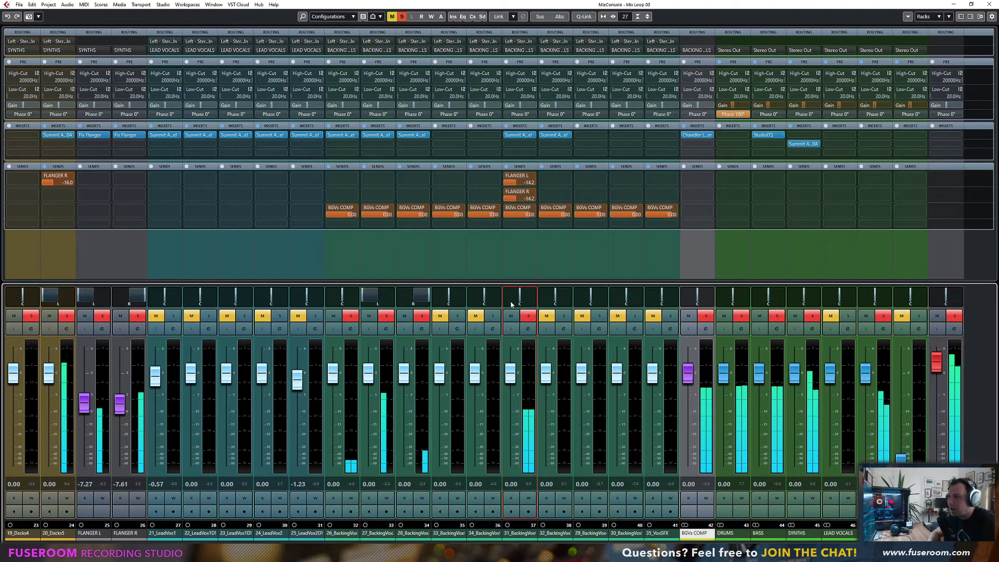
{"action": "left_click", "coordinate": [534, 145]}
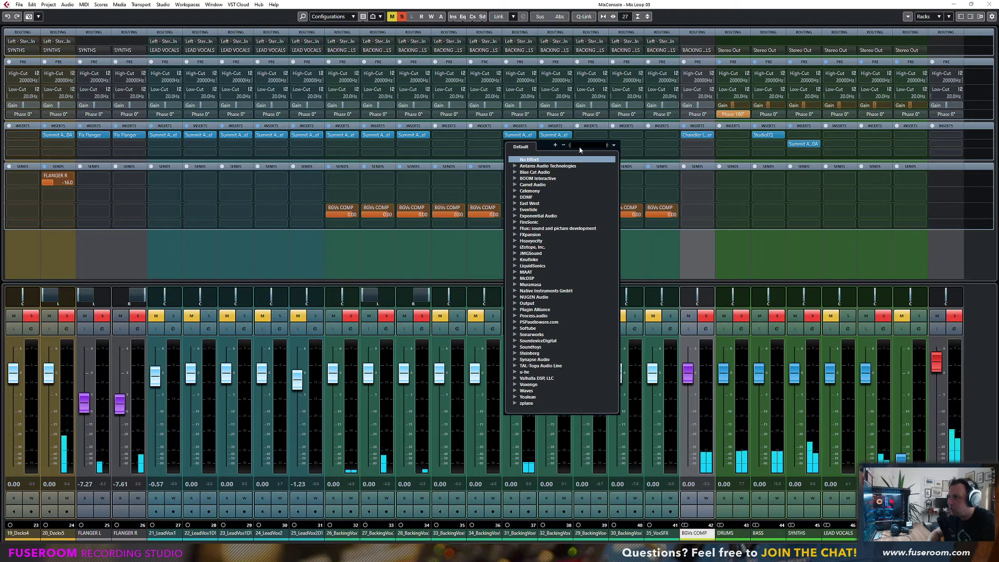
{"action": "type", "text": "satu"}
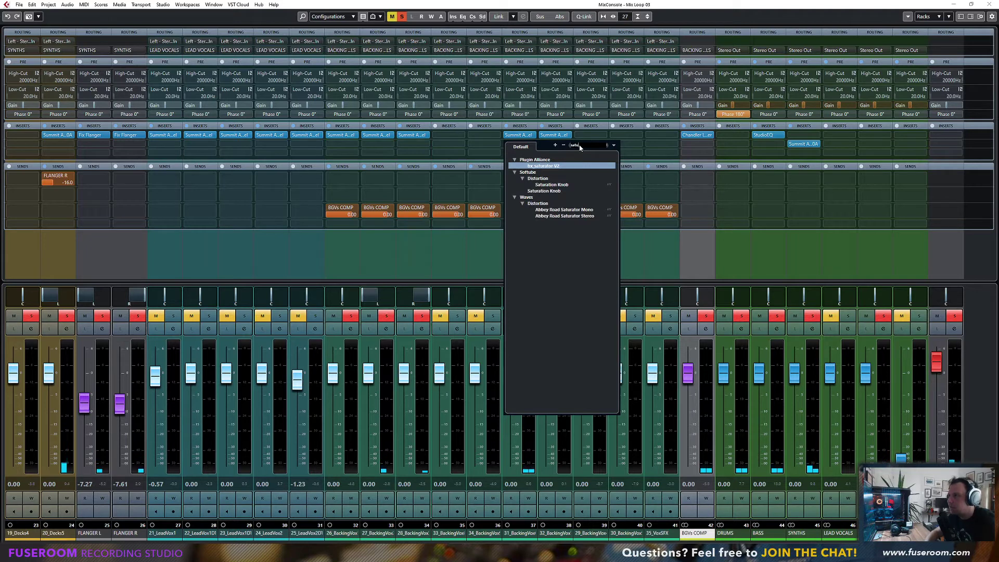
{"action": "key", "text": "Escape"}
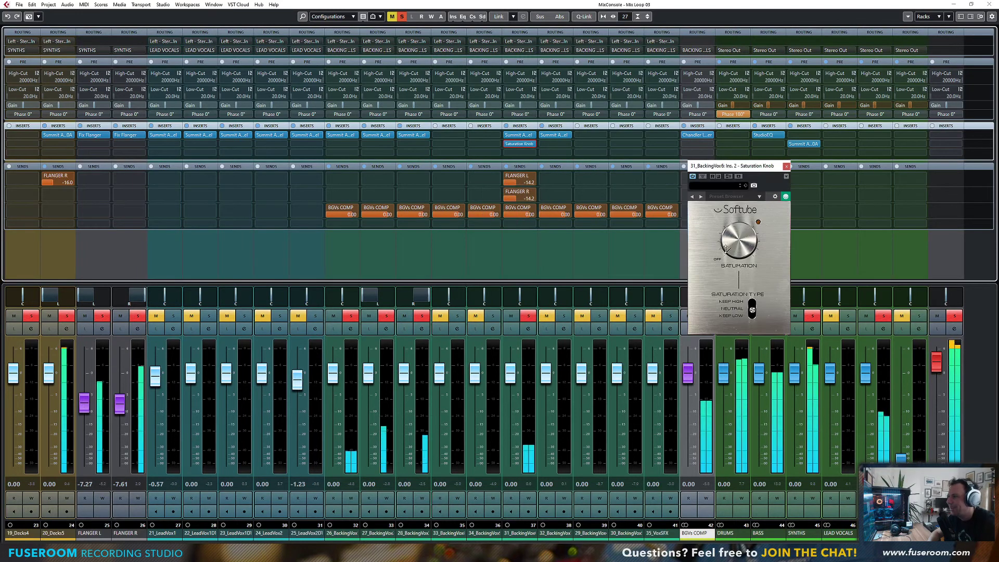
{"action": "left_click", "coordinate": [753, 311]}
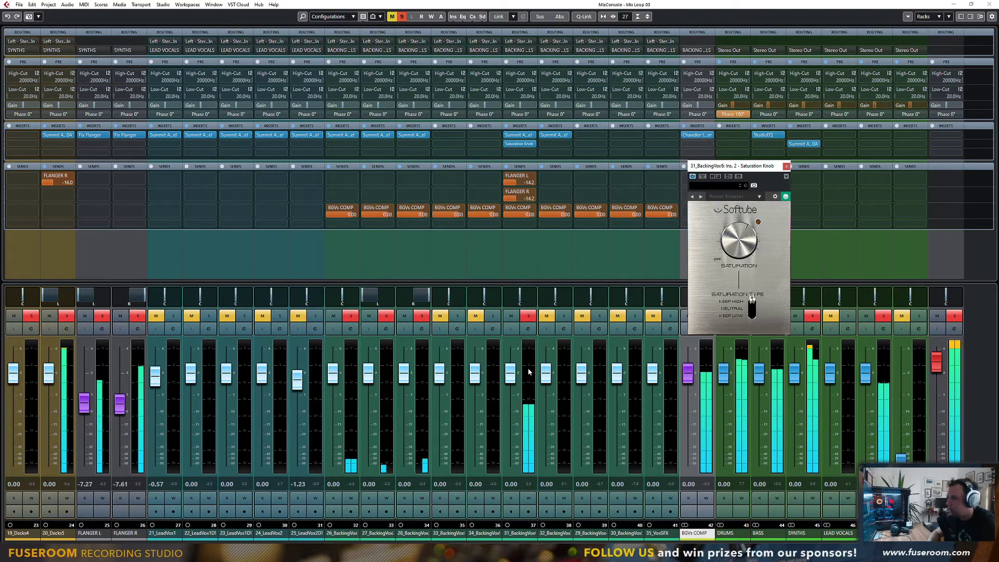
Step: Lower the 31_BackingVox6 fader to -5.08 and insert the Softube Tube Delay in its third slot
{"action": "left_click_drag", "start_coordinate": [512, 378], "coordinate": [511, 400]}
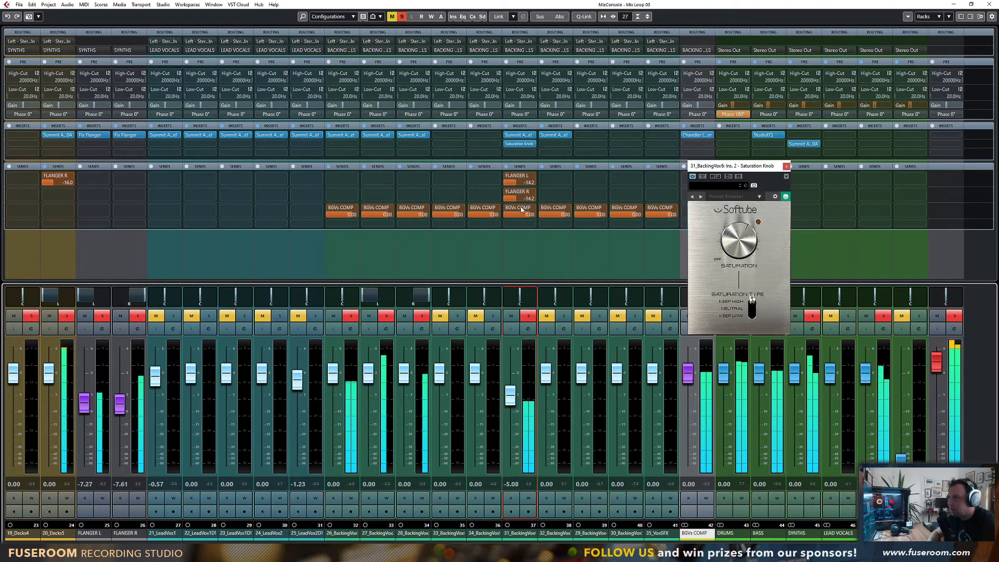
{"action": "left_click", "coordinate": [532, 153]}
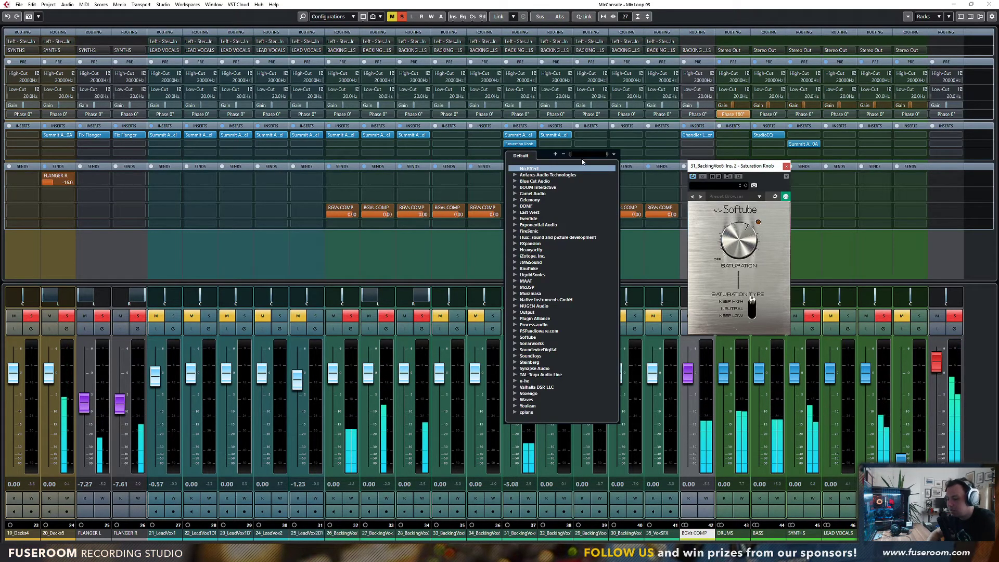
{"action": "type", "text": "delay"}
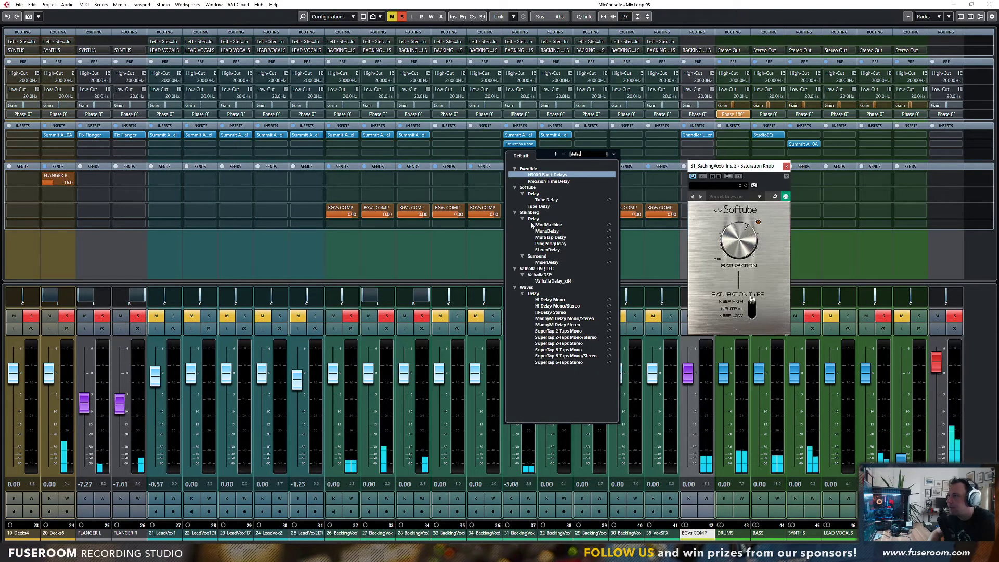
{"action": "left_click", "coordinate": [539, 207]}
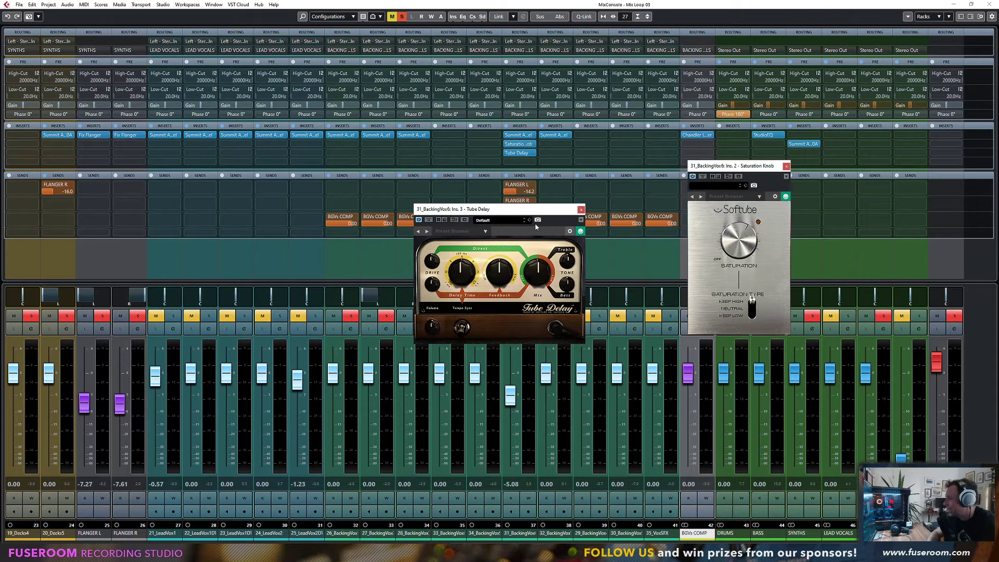
Step: Move the Tube Delay window clear of the channel and listen to 31_BackingVox6 soloed during playback
{"action": "left_click_drag", "start_coordinate": [529, 213], "coordinate": [719, 216]}
{"action": "key", "text": "space"}
{"action": "left_click", "coordinate": [528, 317]}
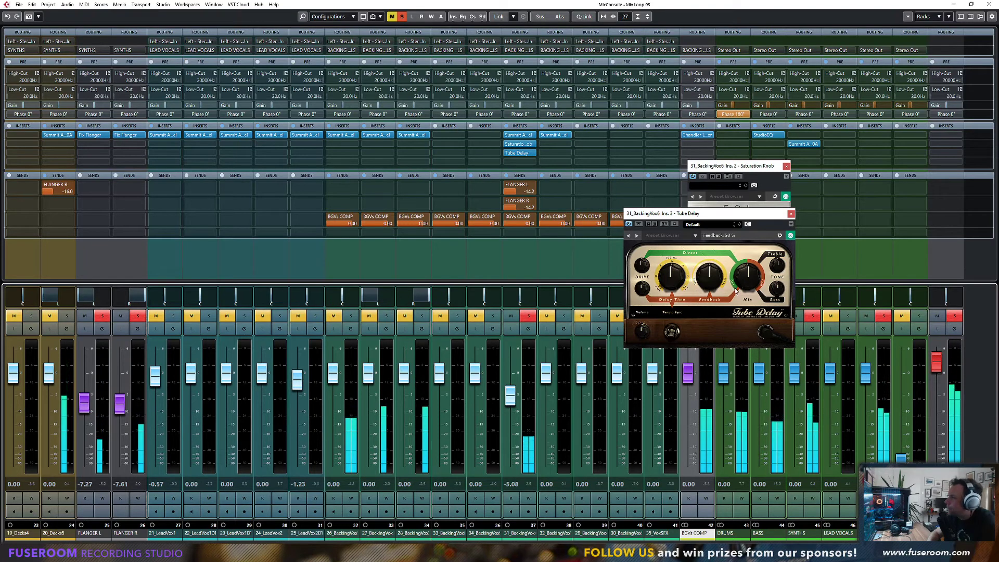
Step: Reduce the Tube Delay's mix and feedback and adjust its treble while listening to 31_BackingVox6
{"action": "left_click_drag", "start_coordinate": [740, 279], "coordinate": [740, 298]}
{"action": "left_click_drag", "start_coordinate": [782, 251], "coordinate": [782, 249]}
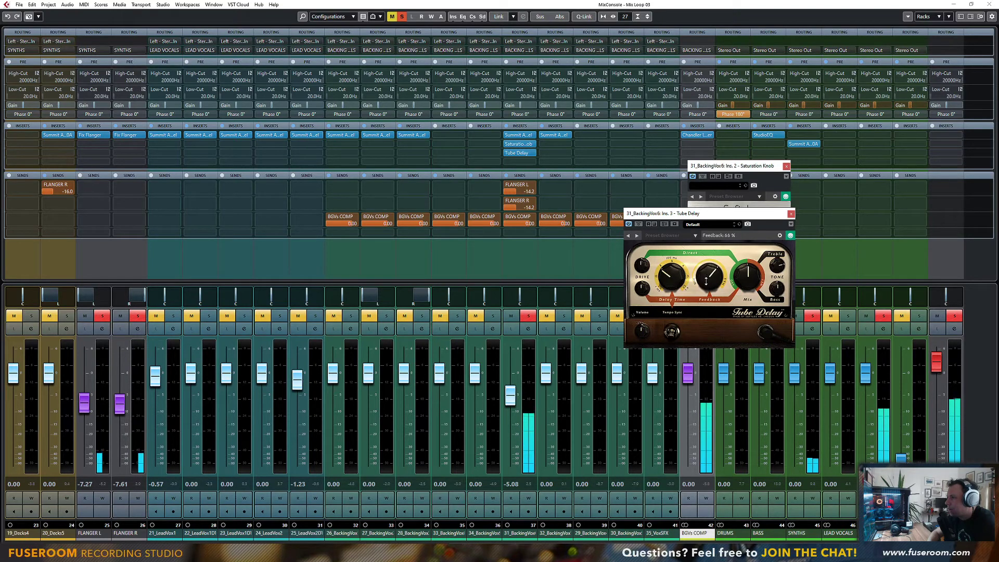
{"action": "left_click_drag", "start_coordinate": [710, 277], "coordinate": [711, 289]}
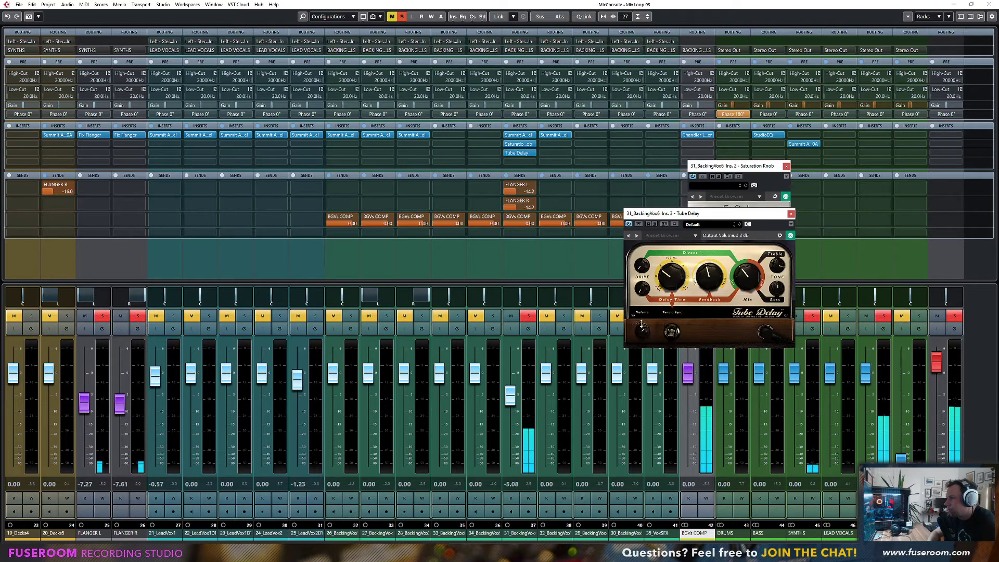
Step: Raise the Tube Delay's output volume to 3.9 dB, increase its mix and feedback, and set the delay time to about 109 ms
{"action": "left_click_drag", "start_coordinate": [642, 326], "coordinate": [642, 318]}
{"action": "left_click_drag", "start_coordinate": [743, 281], "coordinate": [747, 269]}
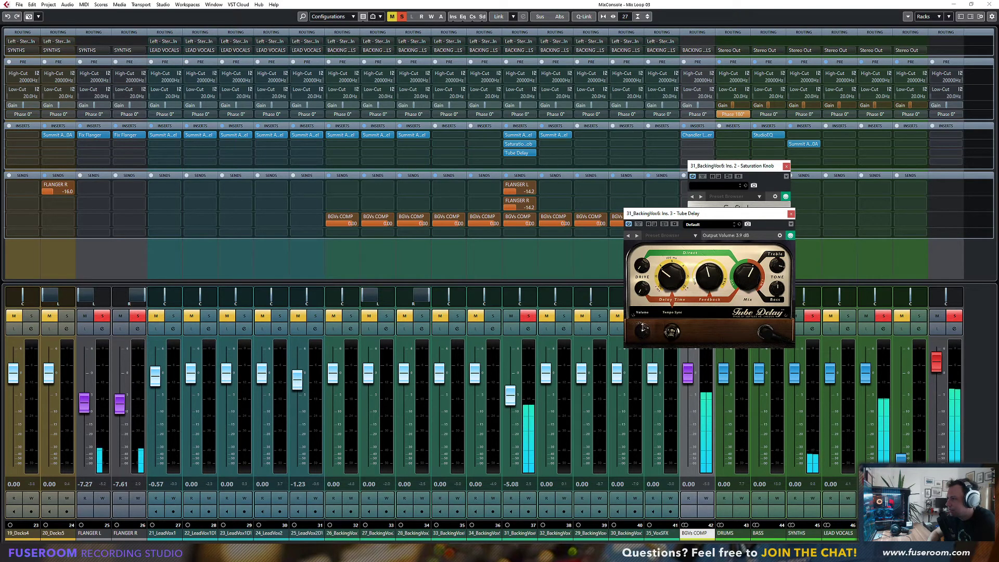
{"action": "left_click_drag", "start_coordinate": [702, 280], "coordinate": [702, 272]}
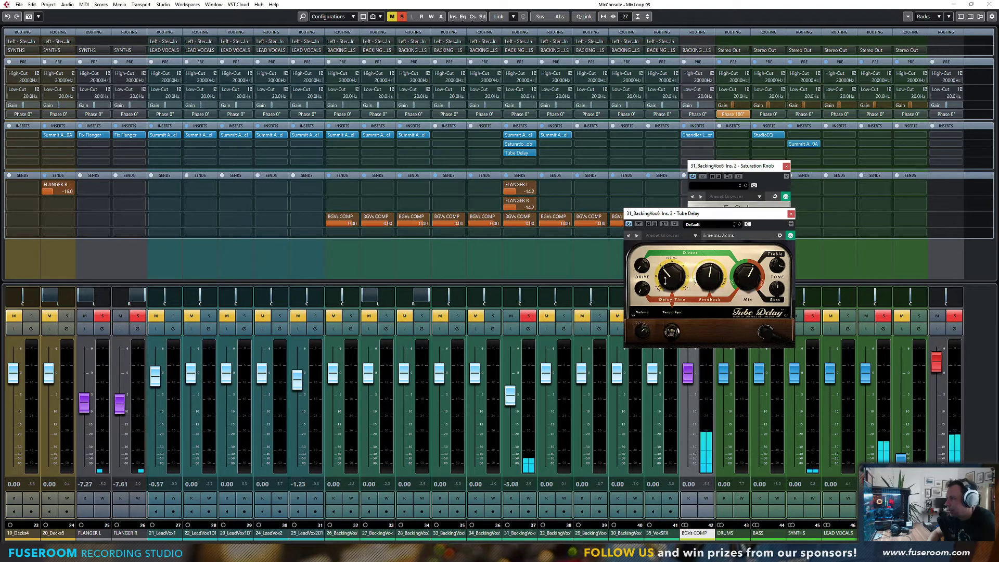
{"action": "left_click_drag", "start_coordinate": [666, 281], "coordinate": [670, 273]}
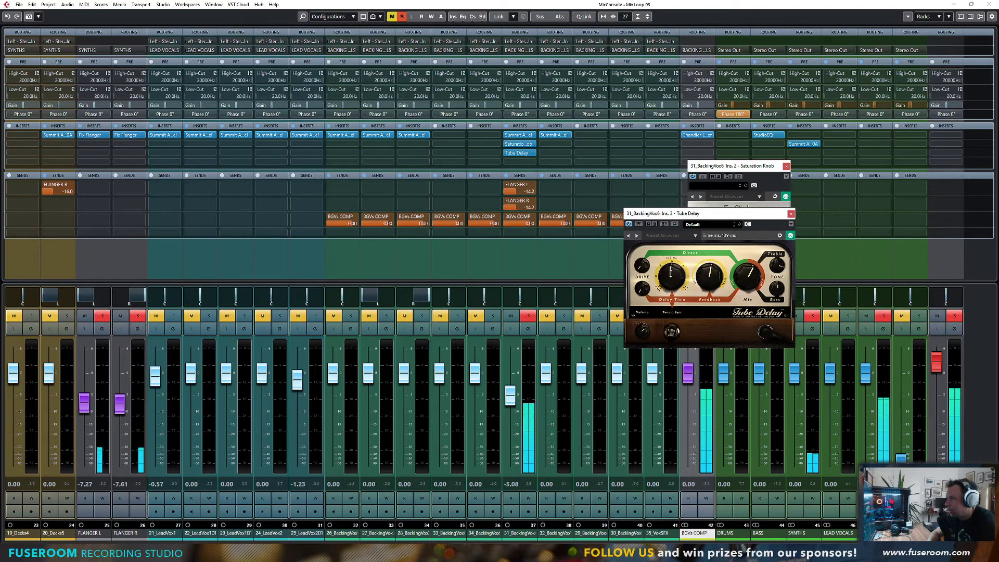
Step: Unsolo 31_BackingVox6, raise its fader to 0.54, and insert the Summit Audio TLA-100A in its fourth slot
{"action": "left_click", "coordinate": [528, 316]}
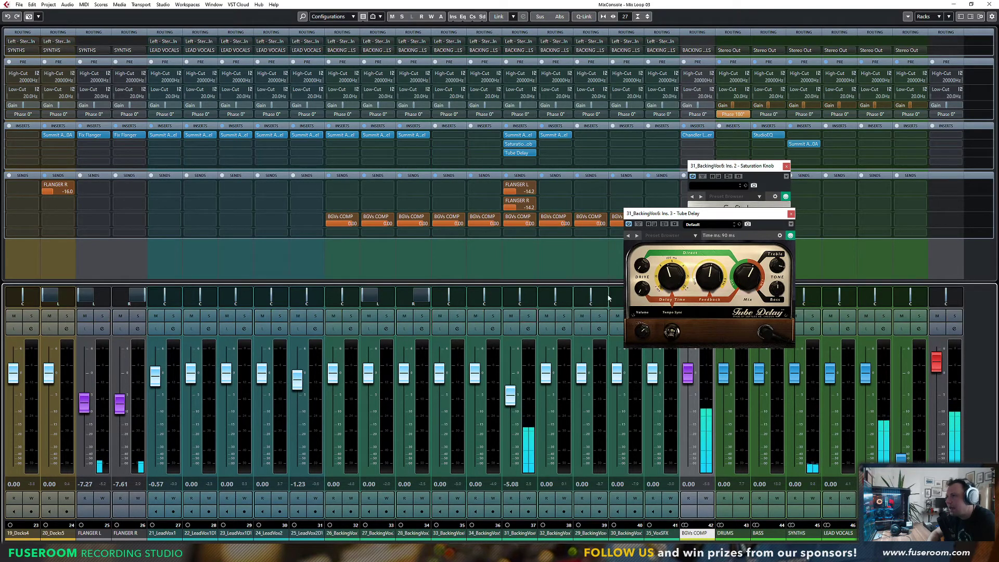
{"action": "left_click_drag", "start_coordinate": [511, 398], "coordinate": [515, 374]}
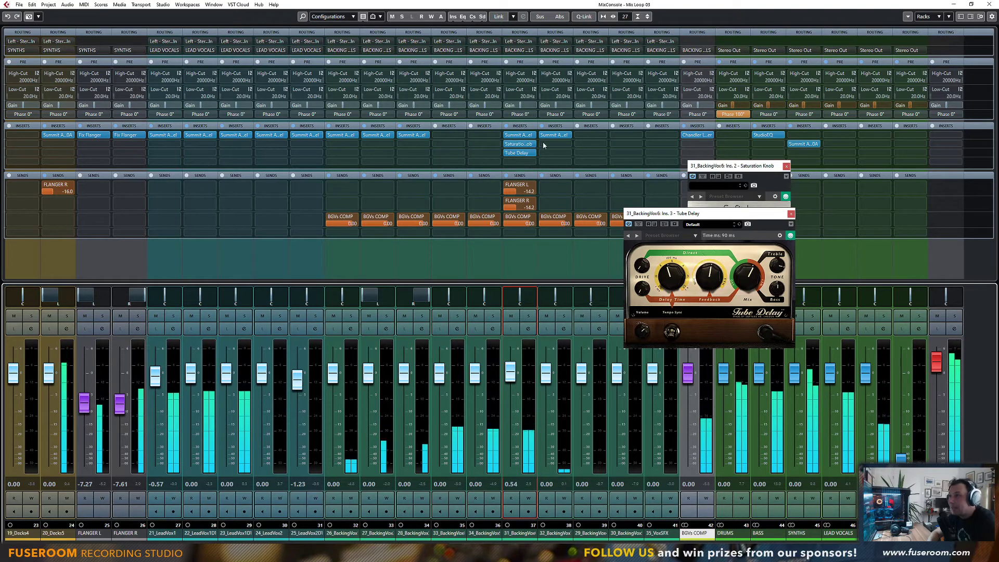
{"action": "left_click_drag", "start_coordinate": [525, 136], "coordinate": [807, 143]}
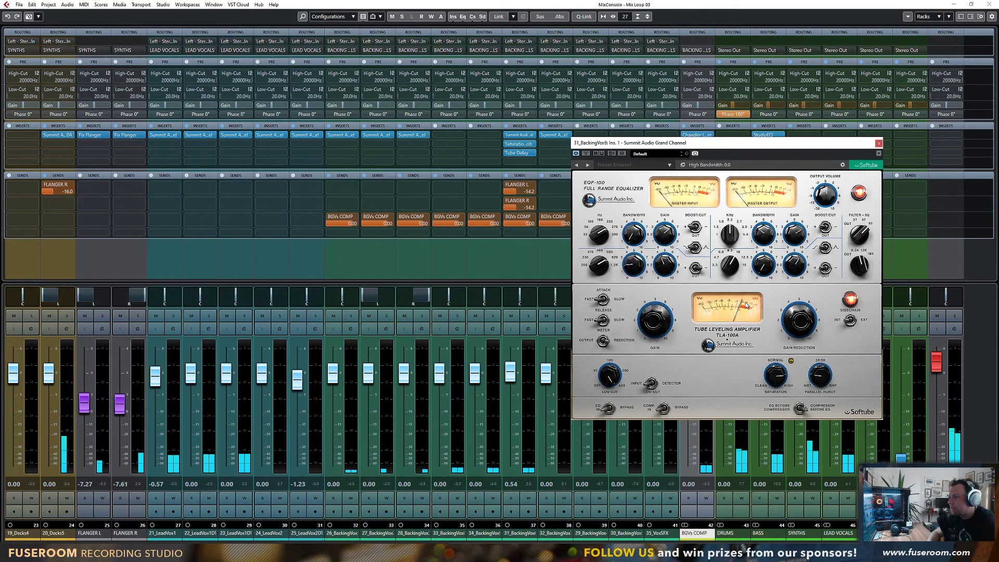
{"action": "left_click", "coordinate": [534, 163]}
{"action": "type", "text": "tla"}
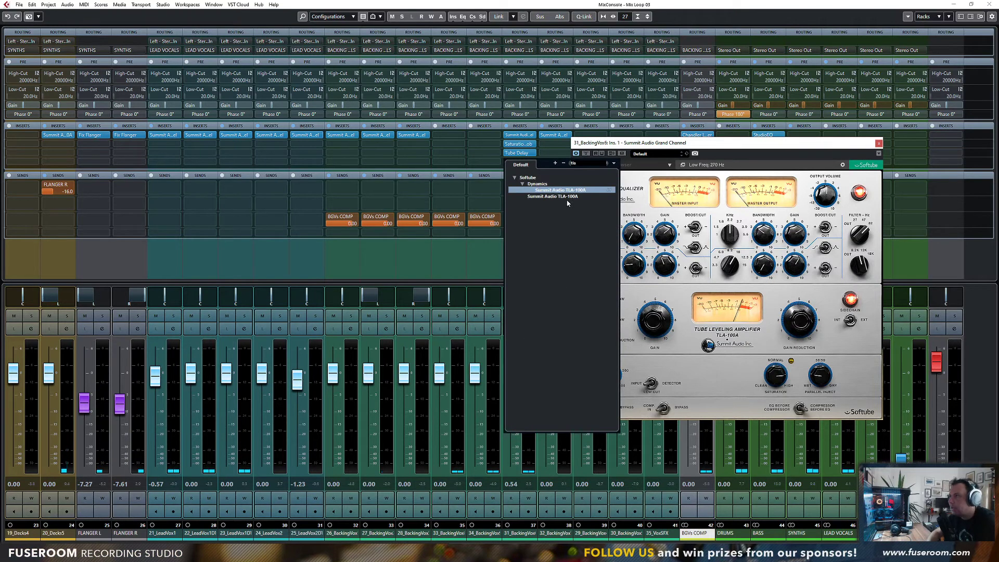
{"action": "left_click", "coordinate": [566, 197]}
Step: Close the Tube Delay and Saturation Knob windows and move the TLA-100A window clear of the 31_BackingVox6 channel
{"action": "left_click", "coordinate": [832, 154]}
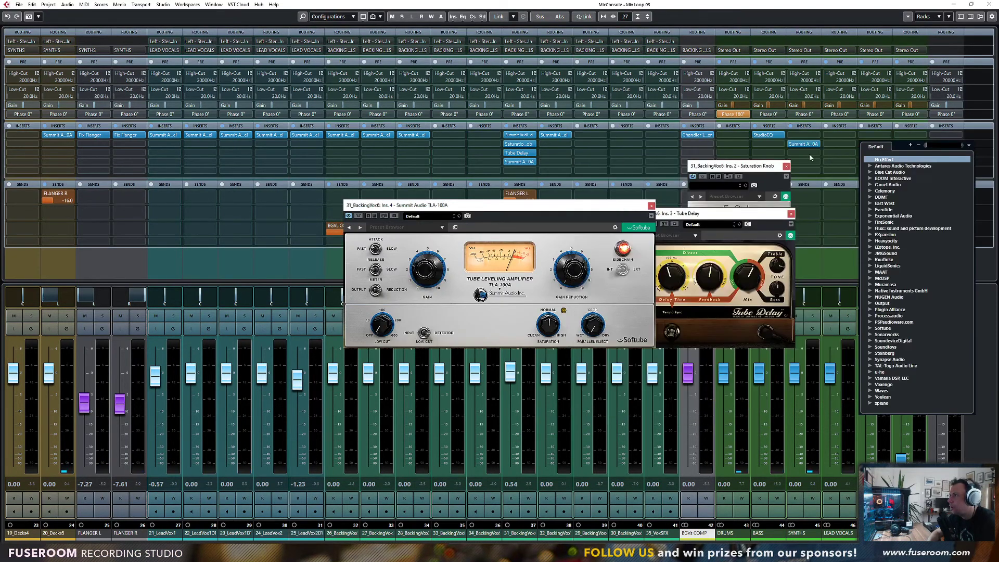
{"action": "left_click", "coordinate": [791, 215]}
{"action": "left_click", "coordinate": [791, 215]}
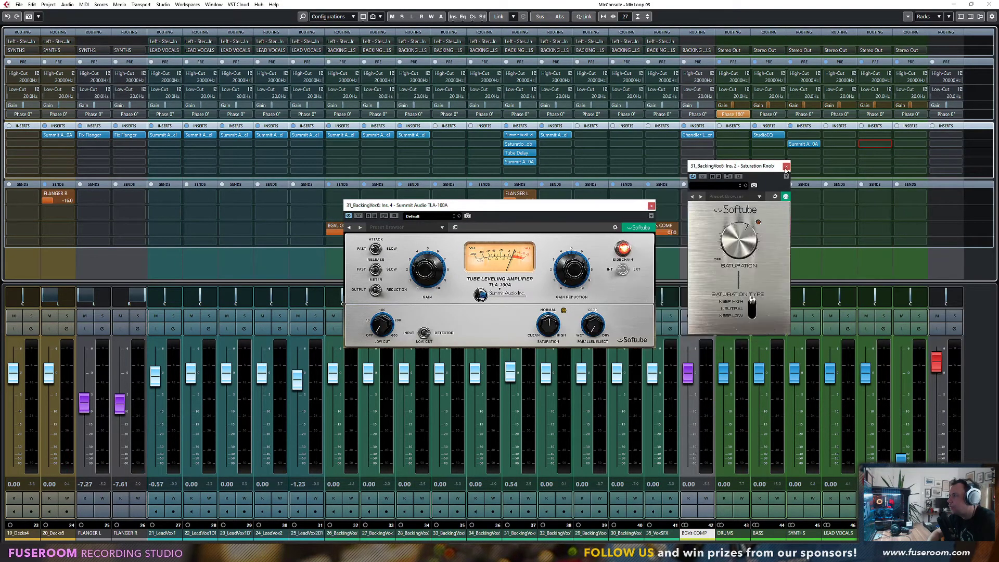
{"action": "left_click", "coordinate": [787, 166]}
{"action": "left_click_drag", "start_coordinate": [599, 208], "coordinate": [860, 193]}
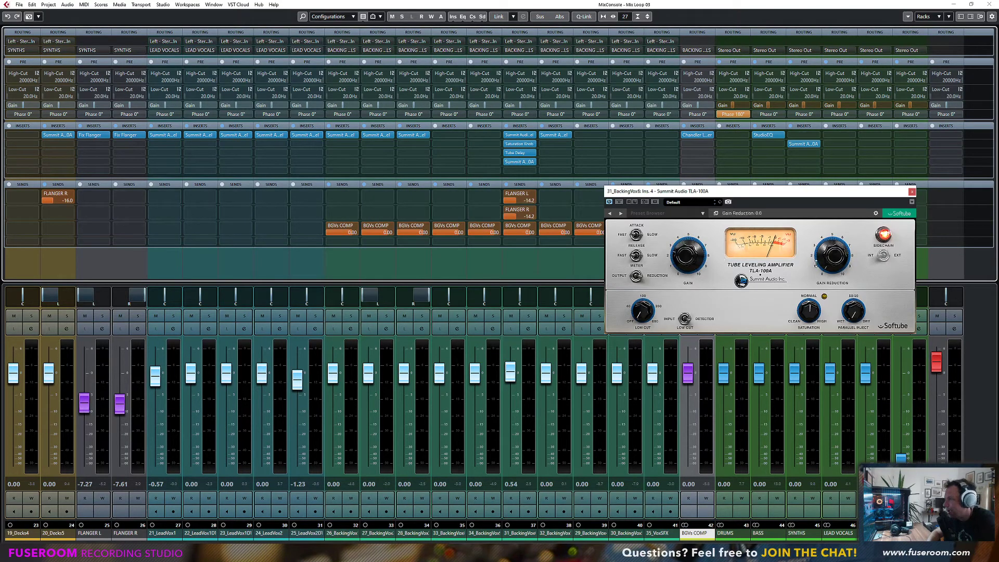
Step: During playback, set the TLA-100A gain to 11.9 dB and reduce the Tube Delay's mix on 31_BackingVox6 to about 29%
{"action": "key", "text": "space"}
{"action": "mouse_move", "coordinate": [687, 256]}
{"action": "left_mouse_down"}
{"action": "mouse_move", "coordinate": [692, 234]}
{"action": "mouse_move", "coordinate": [689, 252]}
{"action": "left_mouse_up"}
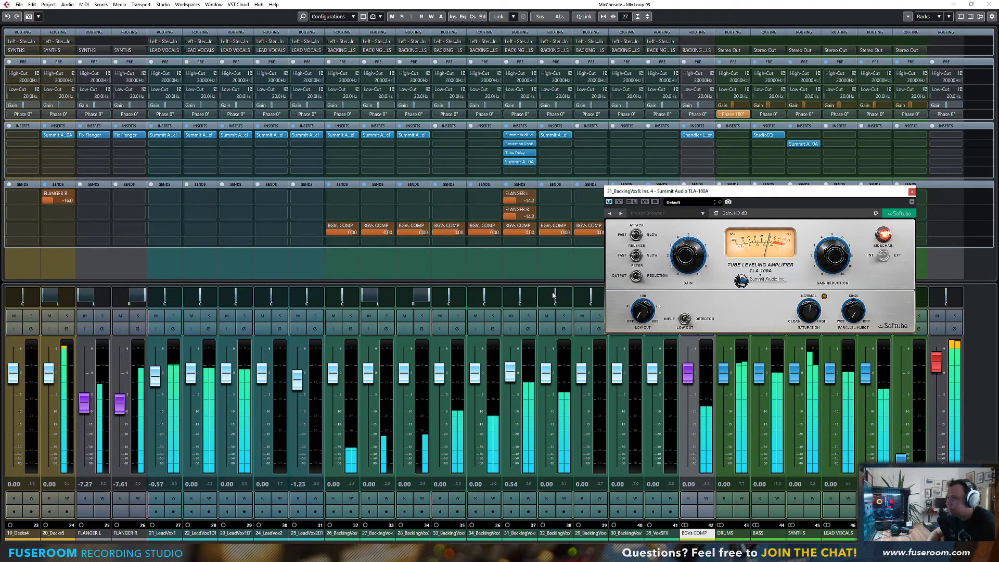
{"action": "left_click", "coordinate": [515, 153]}
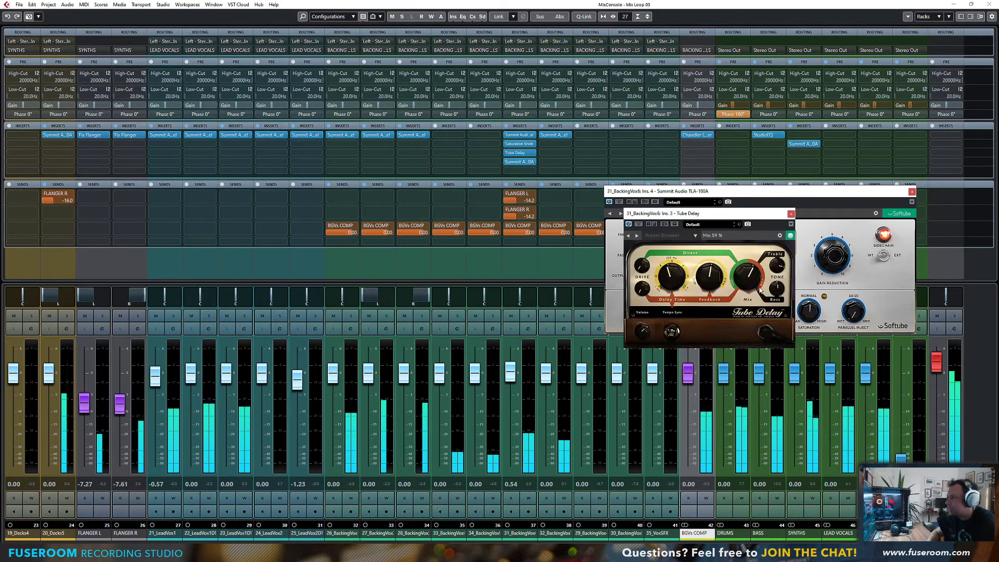
{"action": "left_click_drag", "start_coordinate": [761, 292], "coordinate": [762, 308]}
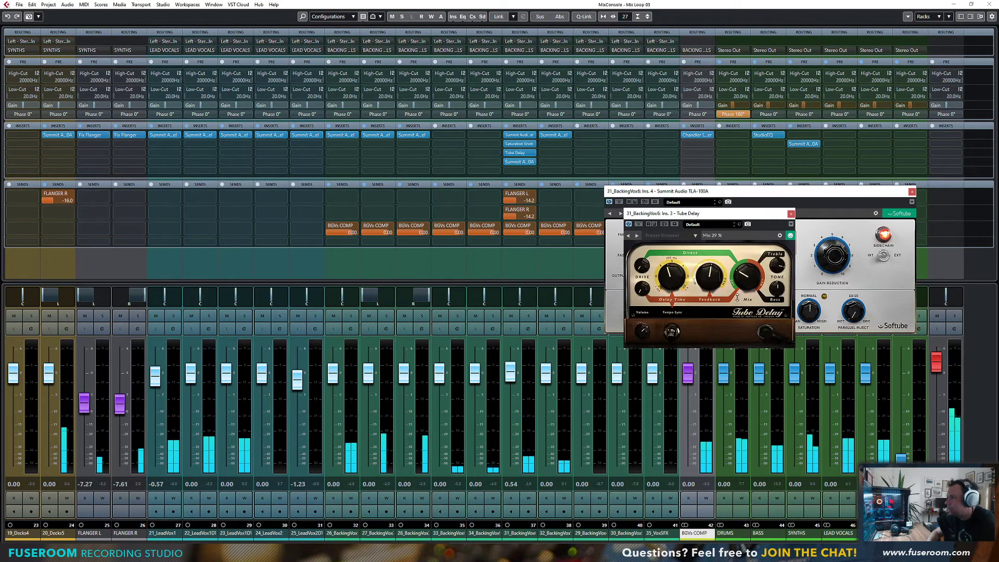
{"action": "left_click", "coordinate": [791, 214]}
Step: Copy the TLA-100A from 31_BackingVox6 to the fourth insert slot of 32_BackingVox7 and lower that channel's fader to -0.20
{"action": "left_click_drag", "start_coordinate": [523, 165], "coordinate": [550, 161]}
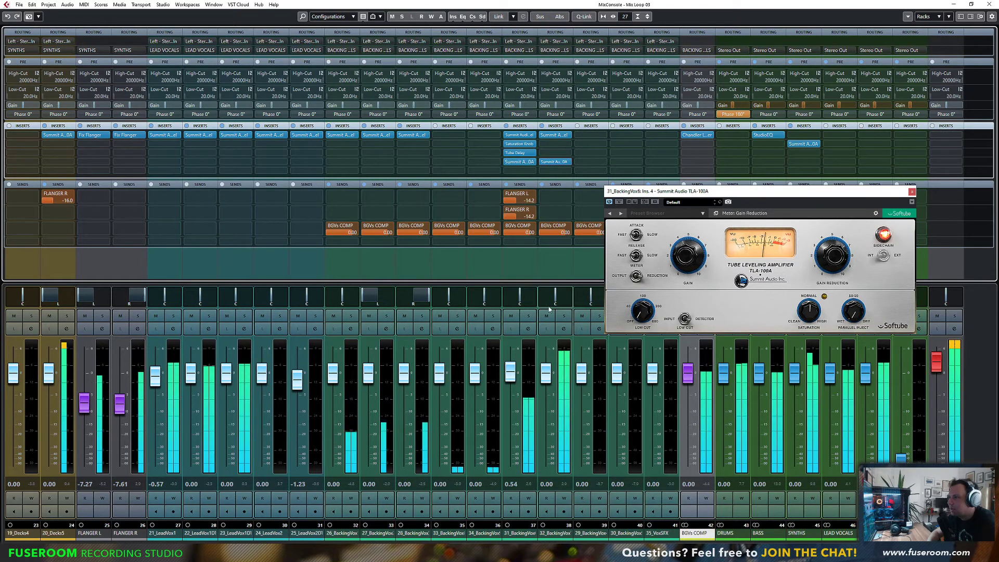
{"action": "left_click_drag", "start_coordinate": [545, 372], "coordinate": [547, 375]}
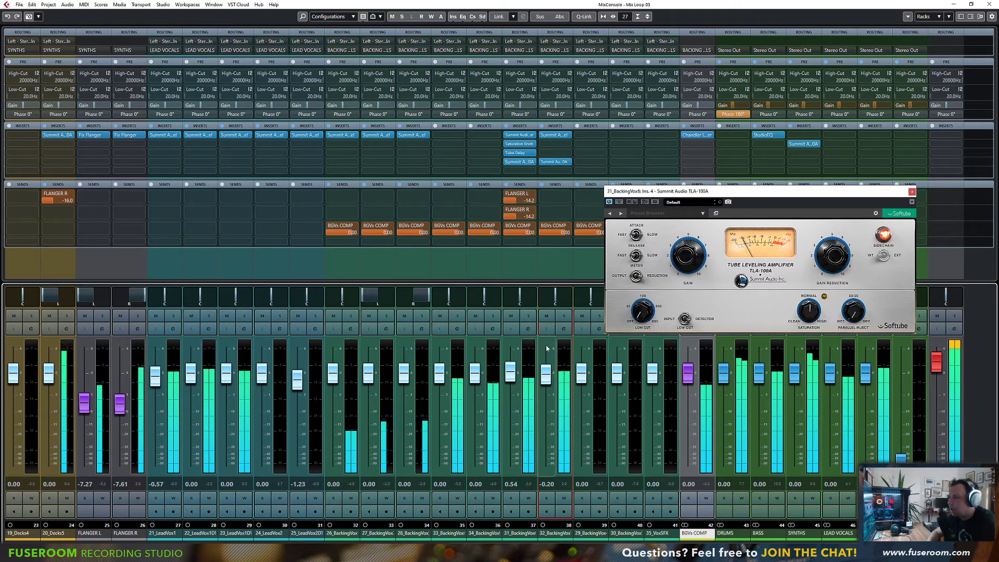
Step: Pan 31_BackingVox6 to L67 and 32_BackingVox7 to R69, and raise their faders to 3.89 and 1.99
{"action": "left_click_drag", "start_coordinate": [557, 300], "coordinate": [514, 298]}
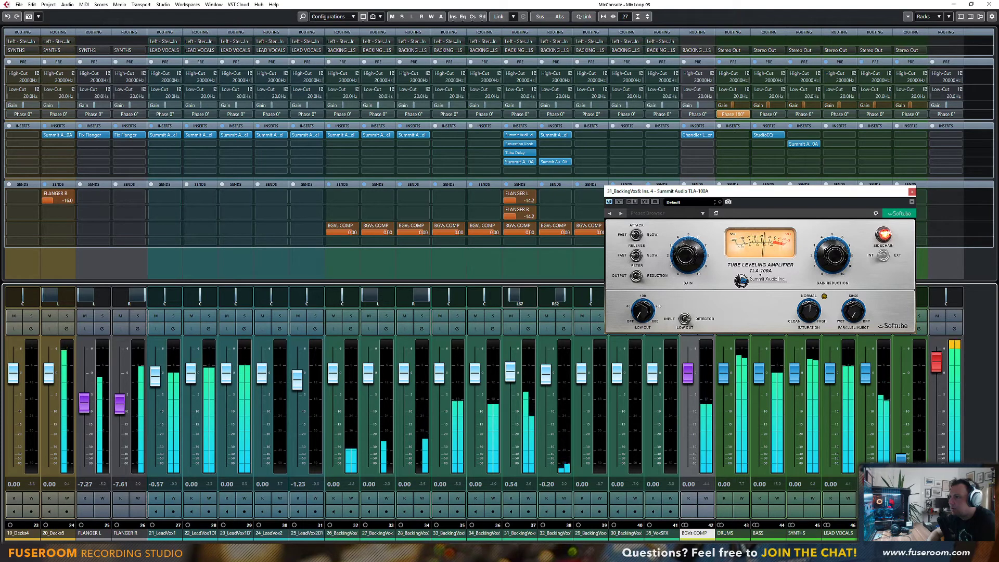
{"action": "left_click_drag", "start_coordinate": [551, 300], "coordinate": [554, 301]}
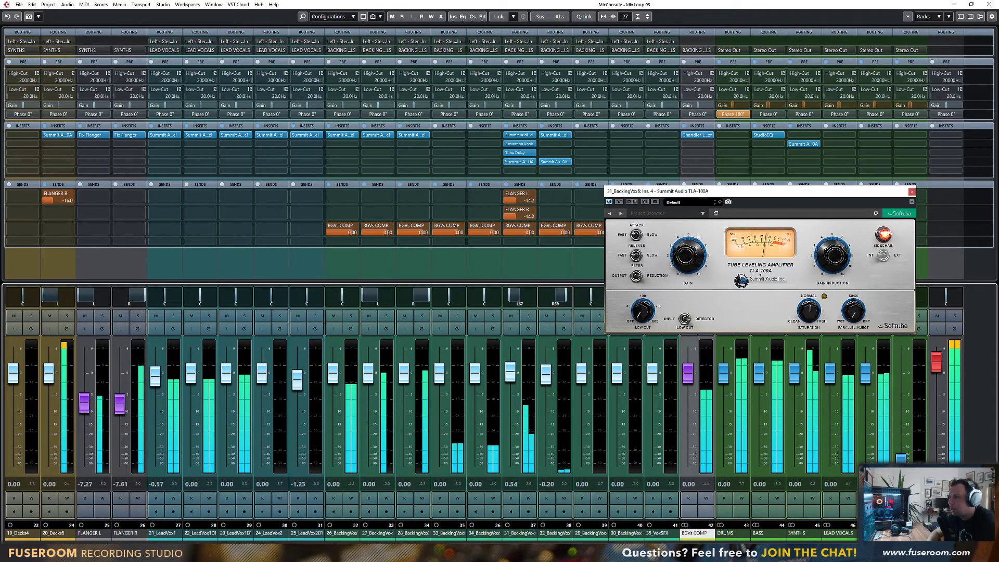
{"action": "left_click_drag", "start_coordinate": [511, 375], "coordinate": [550, 370]}
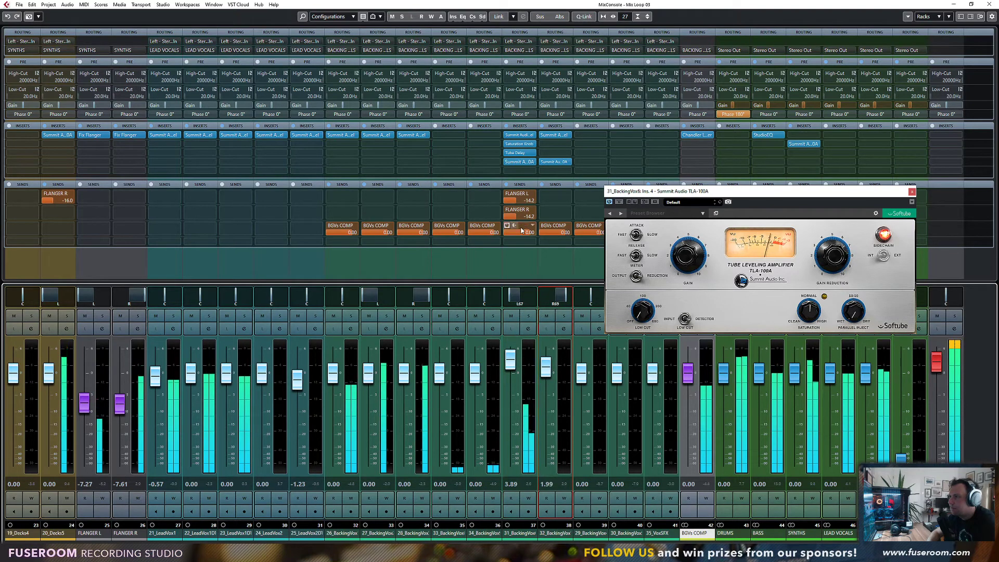
Step: Copy the Saturation Knob from 31_BackingVox6 to the second insert slot of 32_BackingVox7 and set its saturation type to Keep Low
{"action": "left_click_drag", "start_coordinate": [525, 146], "coordinate": [555, 144]}
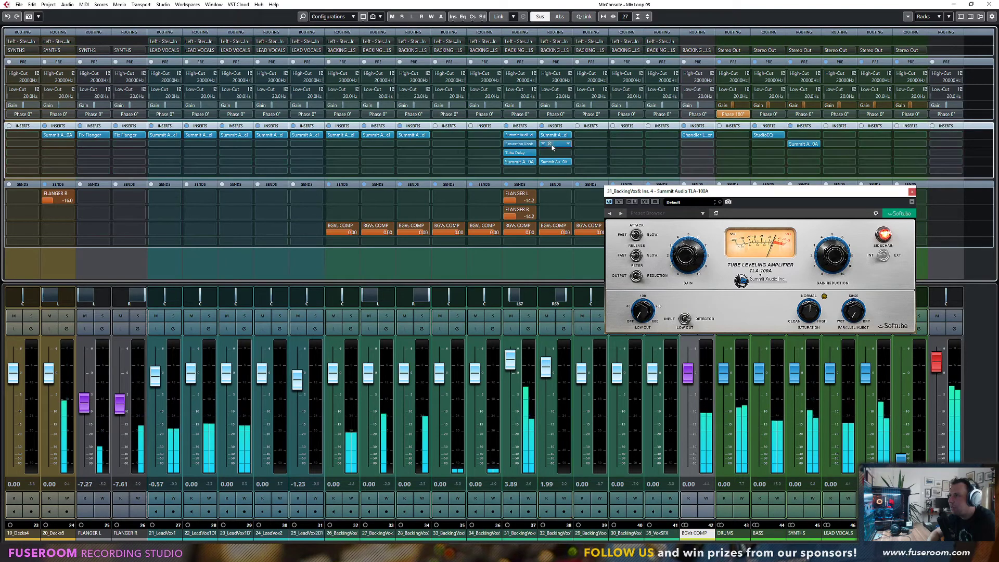
{"action": "left_click", "coordinate": [554, 143]}
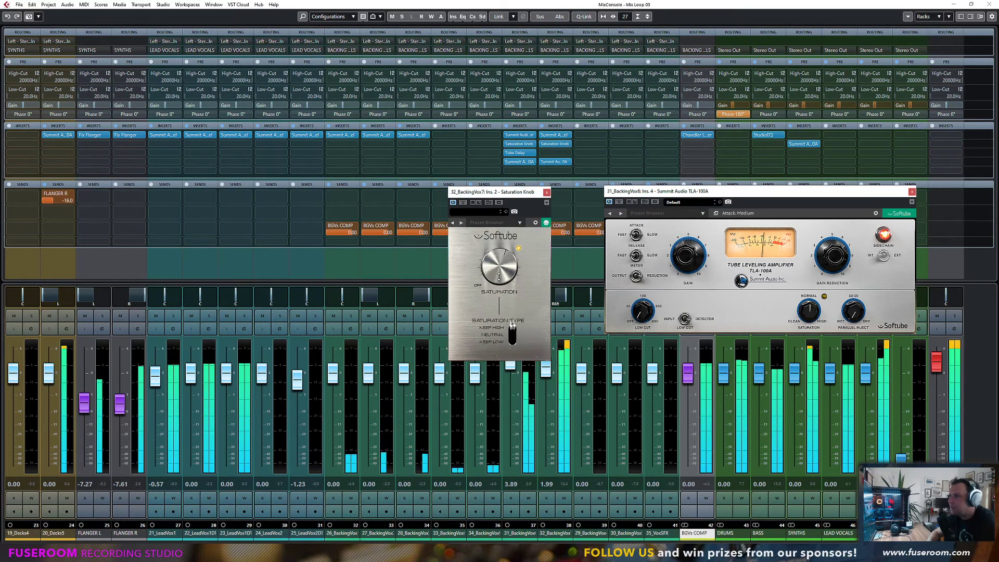
{"action": "left_click", "coordinate": [513, 342]}
Step: Lower the 32_BackingVox7 fader to -3.74 and close the Saturation Knob and TLA-100A windows
{"action": "left_click_drag", "start_coordinate": [541, 367], "coordinate": [550, 400]}
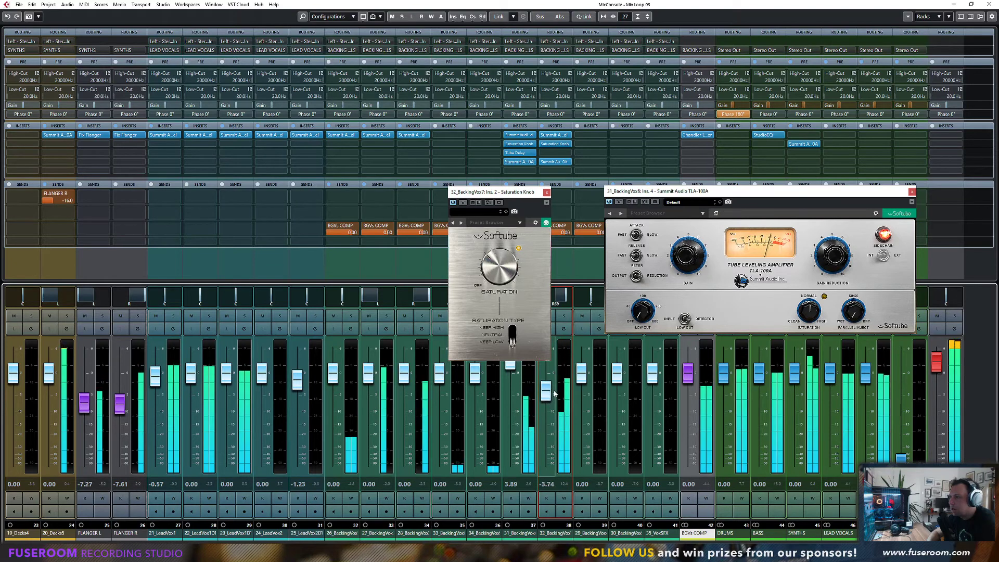
{"action": "left_click_drag", "start_coordinate": [518, 191], "coordinate": [828, 213]}
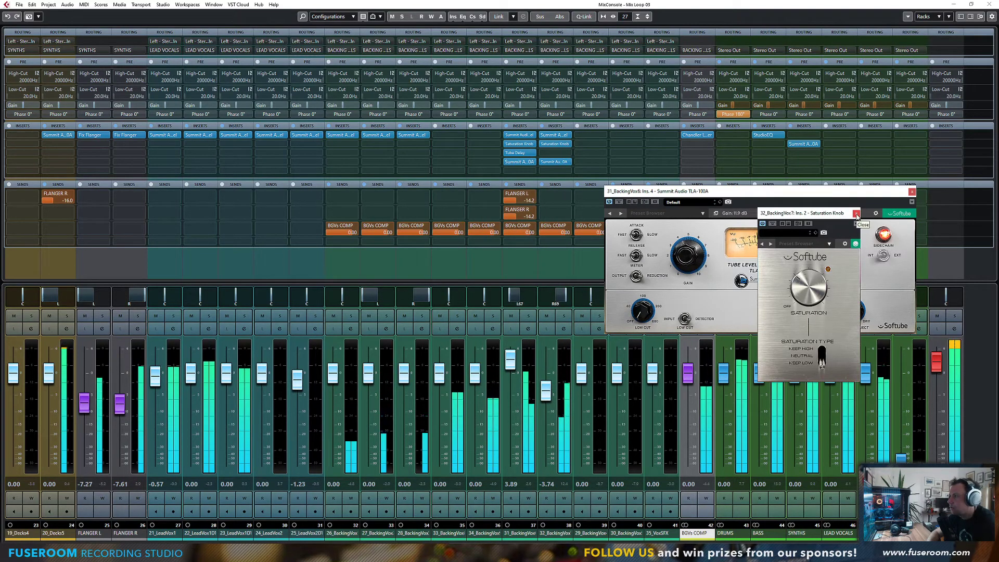
{"action": "left_click", "coordinate": [856, 213]}
{"action": "left_click", "coordinate": [912, 192]}
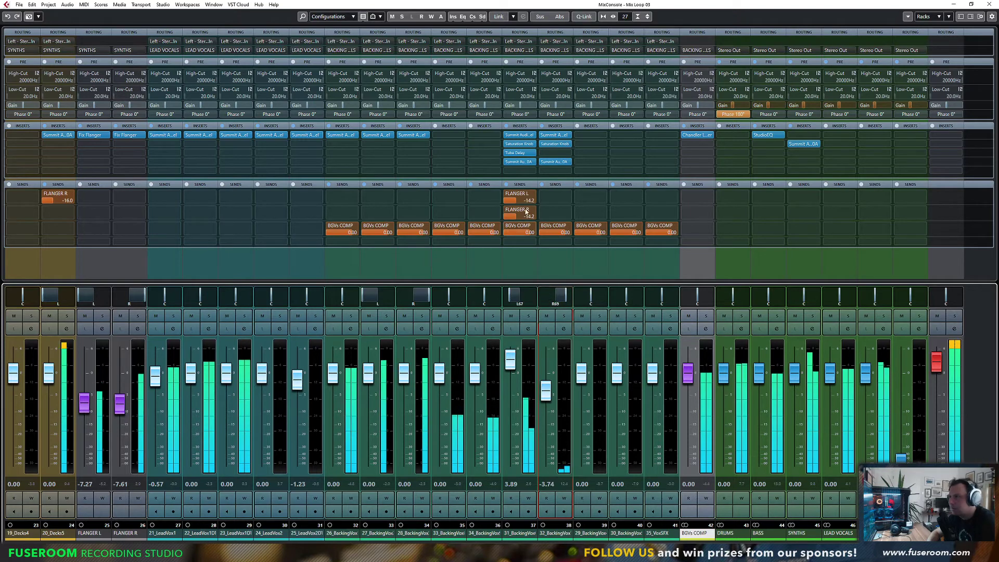
Step: Copy the Tube Delay from 31_BackingVox6 to the third insert slot of 32_BackingVox7 and check its settings
{"action": "left_click_drag", "start_coordinate": [519, 152], "coordinate": [555, 152]}
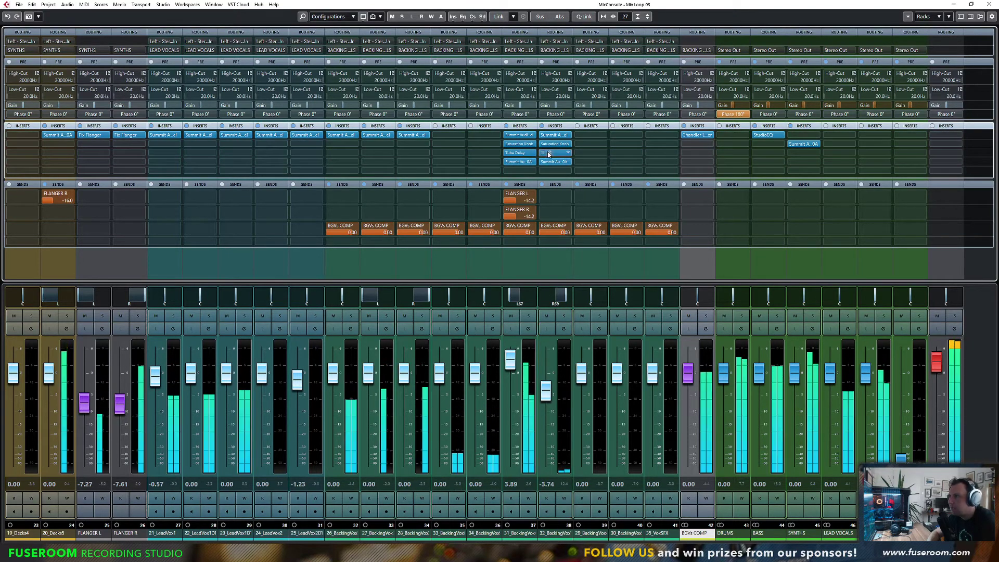
{"action": "left_click", "coordinate": [555, 153]}
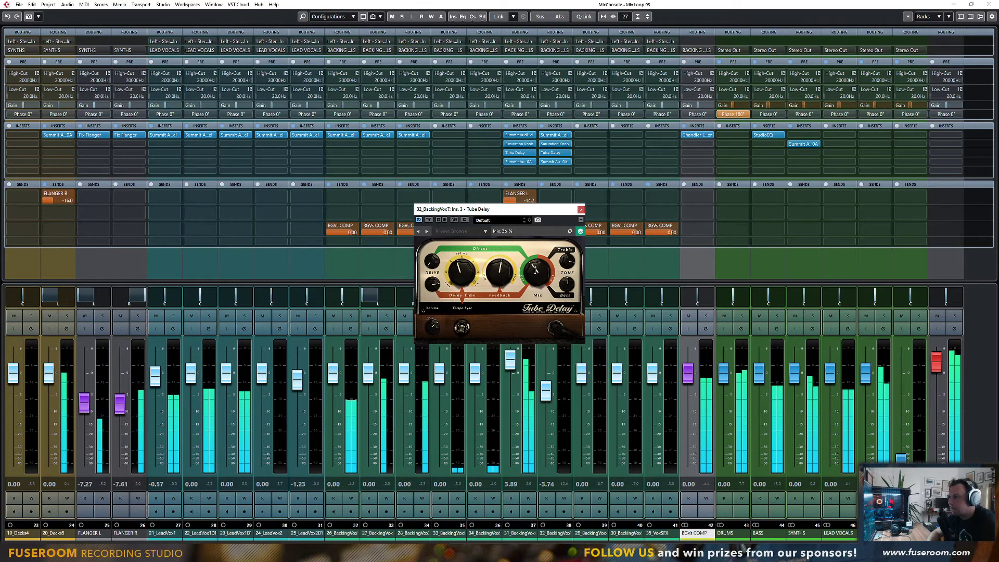
{"action": "key", "text": "Escape"}
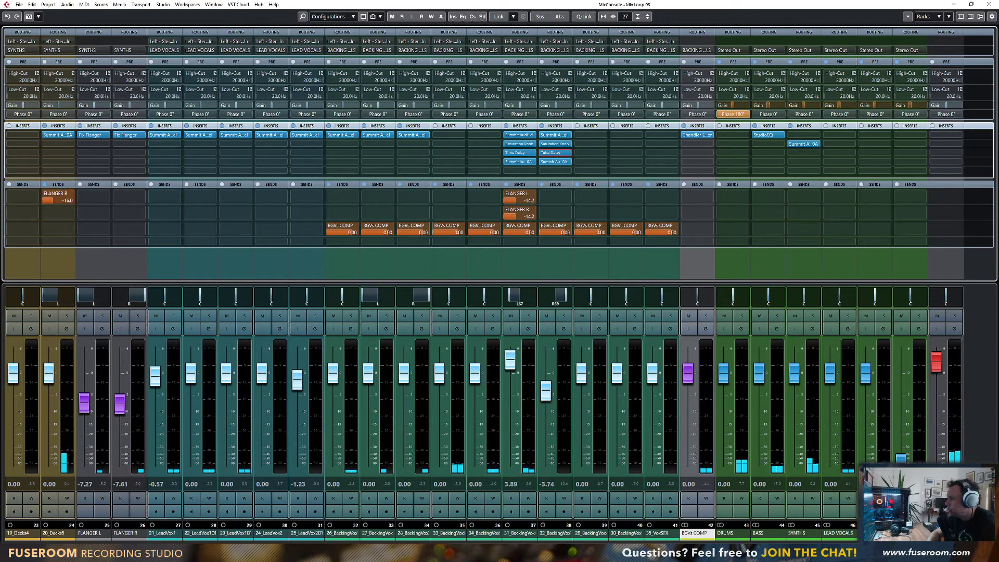
{"action": "right_click", "coordinate": [821, 533]}
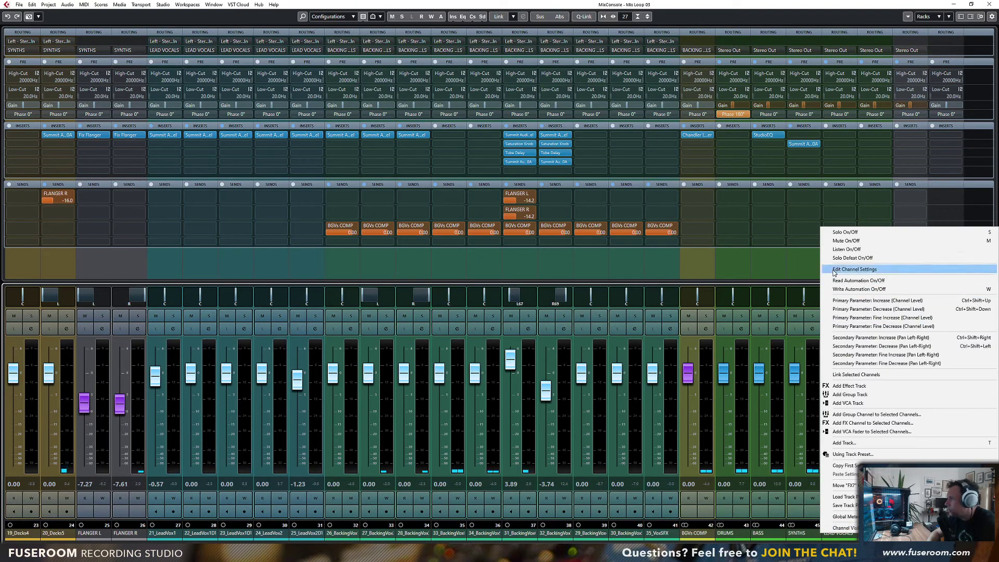
{"action": "mouse_move", "coordinate": [843, 528]}
{"action": "left_click", "coordinate": [605, 533]}
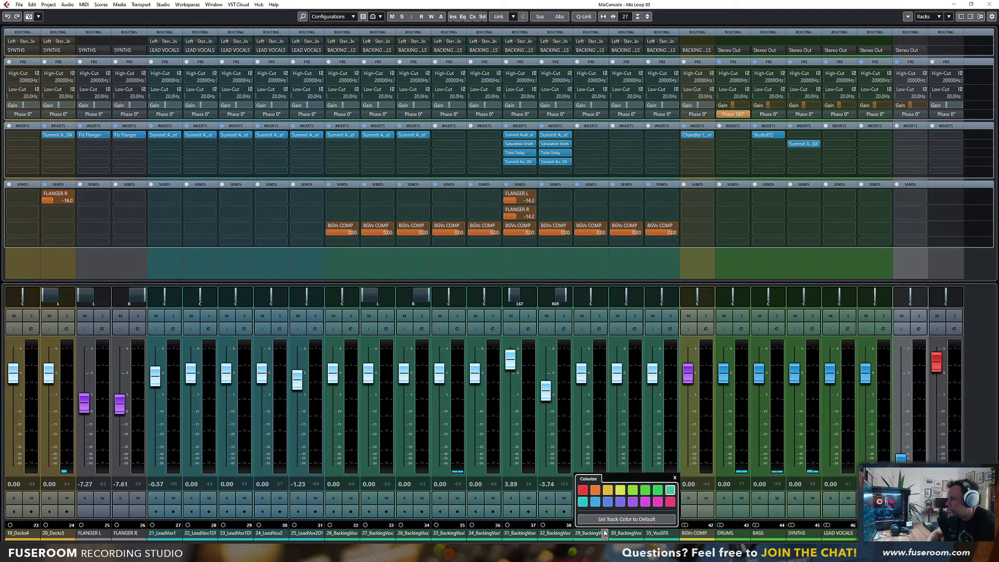
{"action": "left_click", "coordinate": [632, 536]}
Step: Show the project's arrangement and start playback from about 1:14, past the end of the loop range
{"action": "key", "text": "F3"}
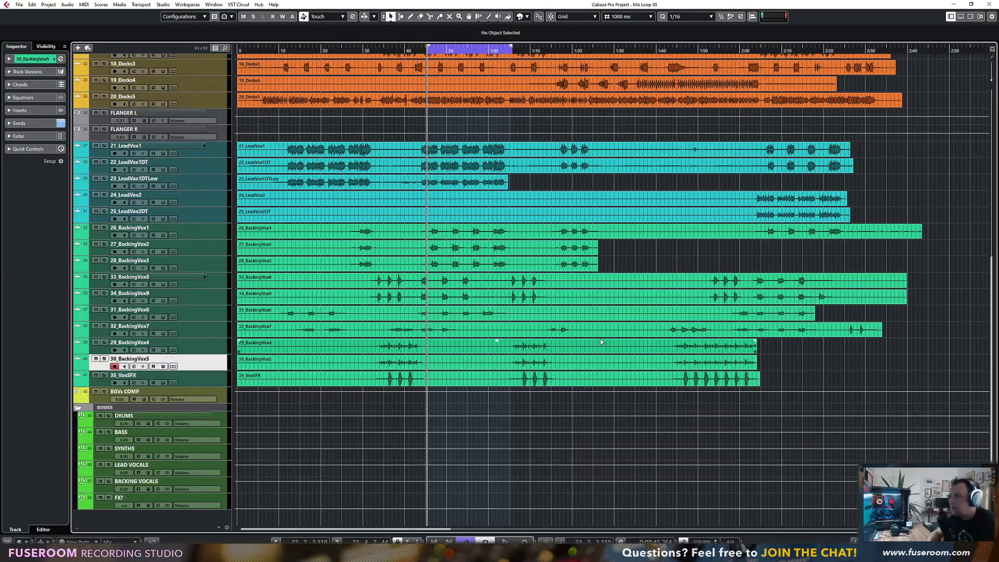
{"action": "scroll", "coordinate": [589, 159], "scroll_direction": "up", "scroll_amount": 5}
{"action": "scroll", "coordinate": [590, 160], "scroll_direction": "up", "scroll_amount": 5}
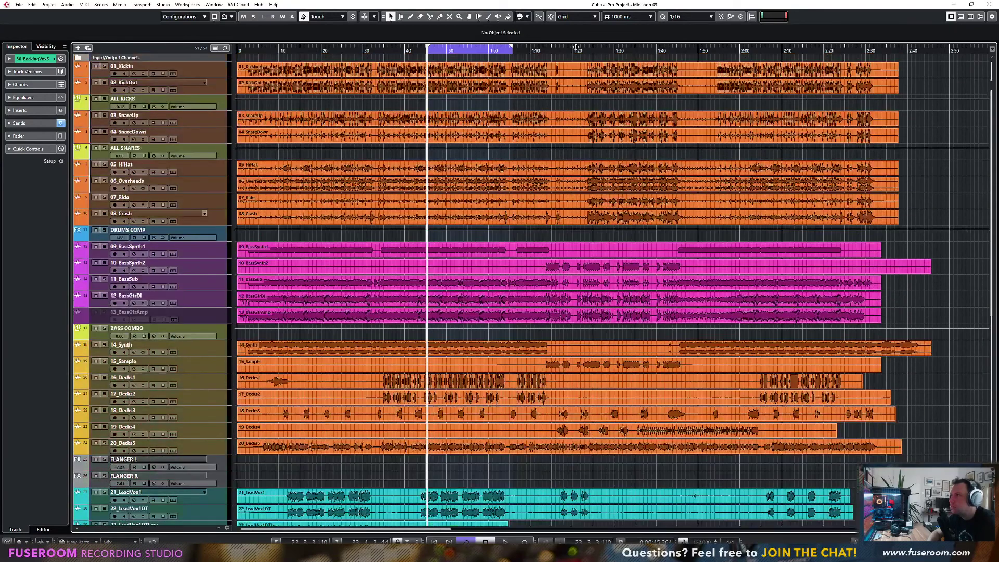
{"action": "left_click", "coordinate": [549, 50]}
{"action": "key", "text": "space"}
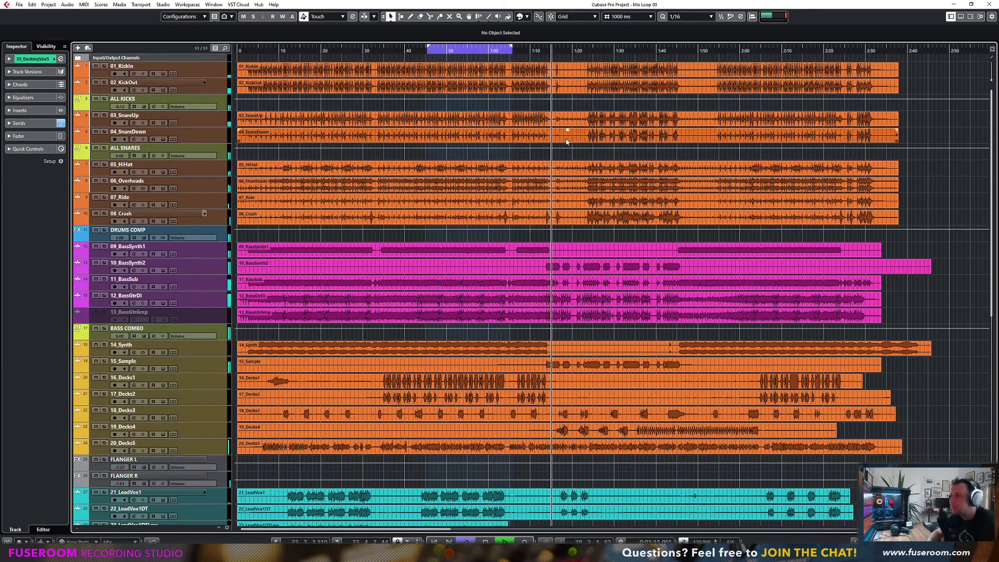
Step: Return to the mixer and briefly solo 15_Sample to listen to it on its own
{"action": "key", "text": "F3"}
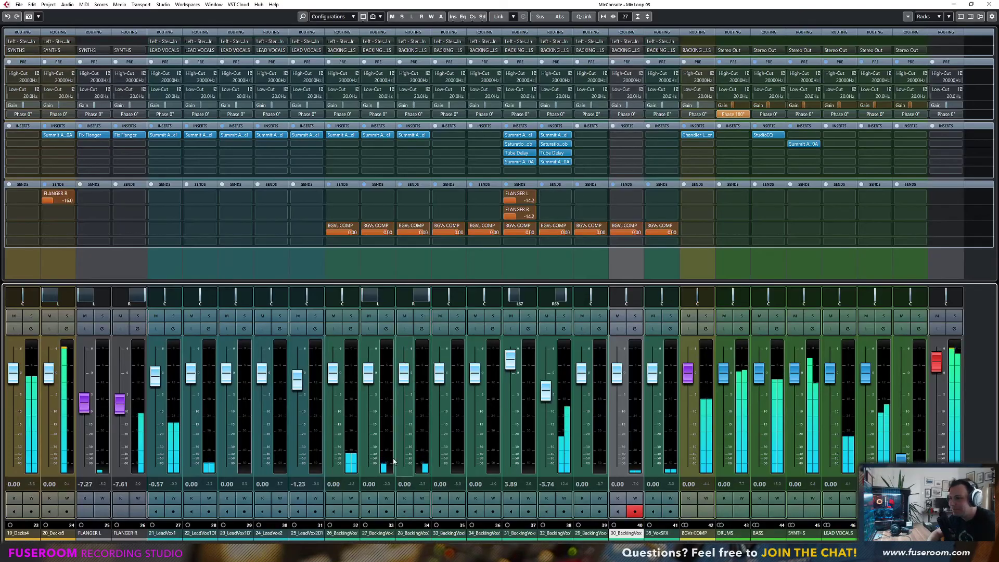
{"action": "scroll", "coordinate": [211, 539], "scroll_direction": "left", "scroll_amount": 6}
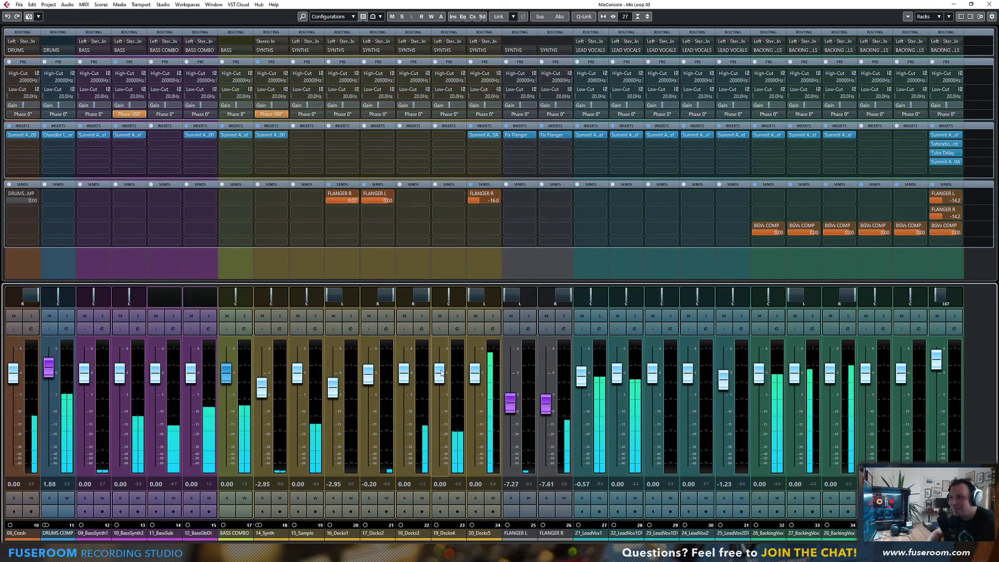
{"action": "left_click", "coordinate": [315, 316]}
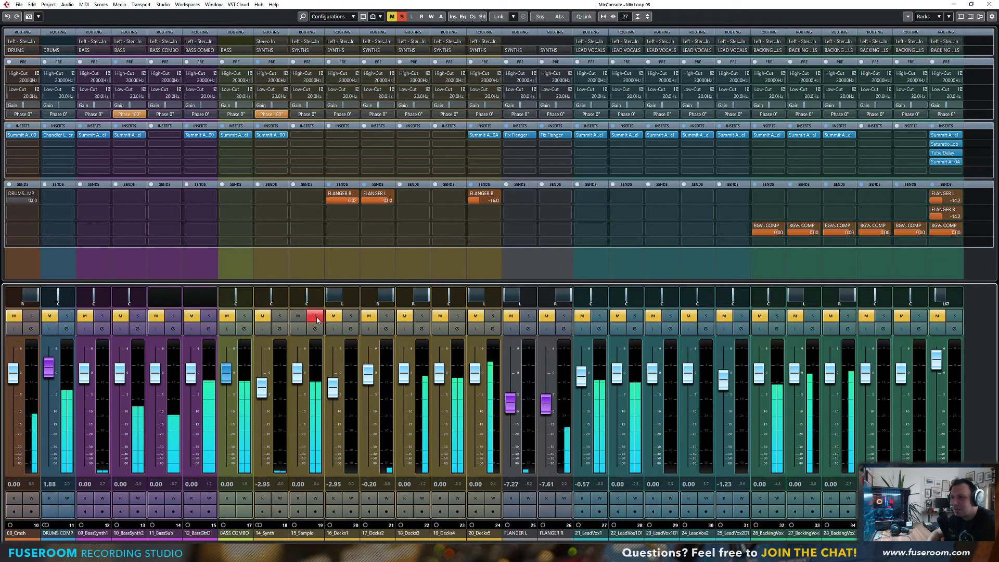
{"action": "left_click", "coordinate": [315, 317]}
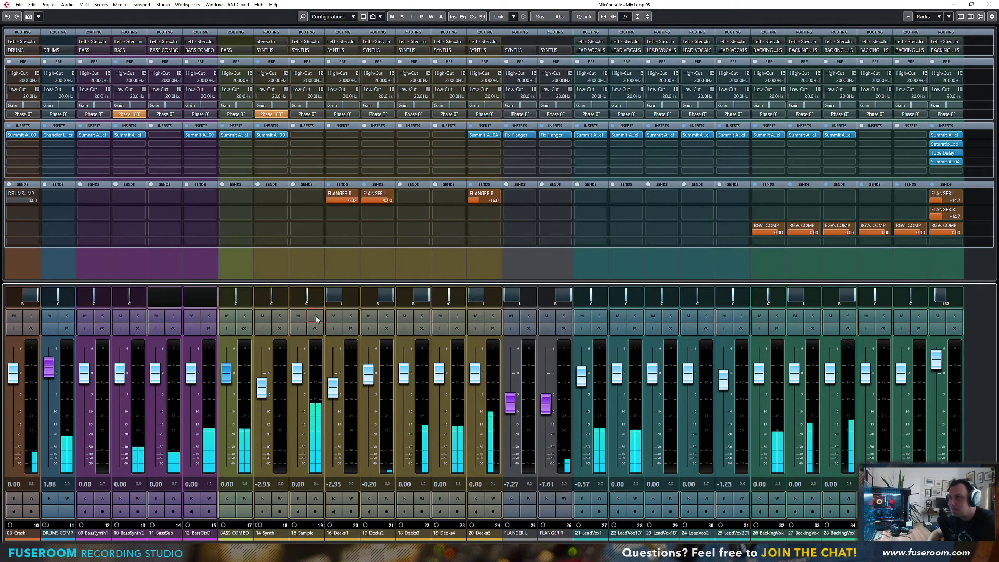
Step: Insert the Summit Audio Grand Channel in the first insert slot of 15_Sample
{"action": "left_click", "coordinate": [309, 136]}
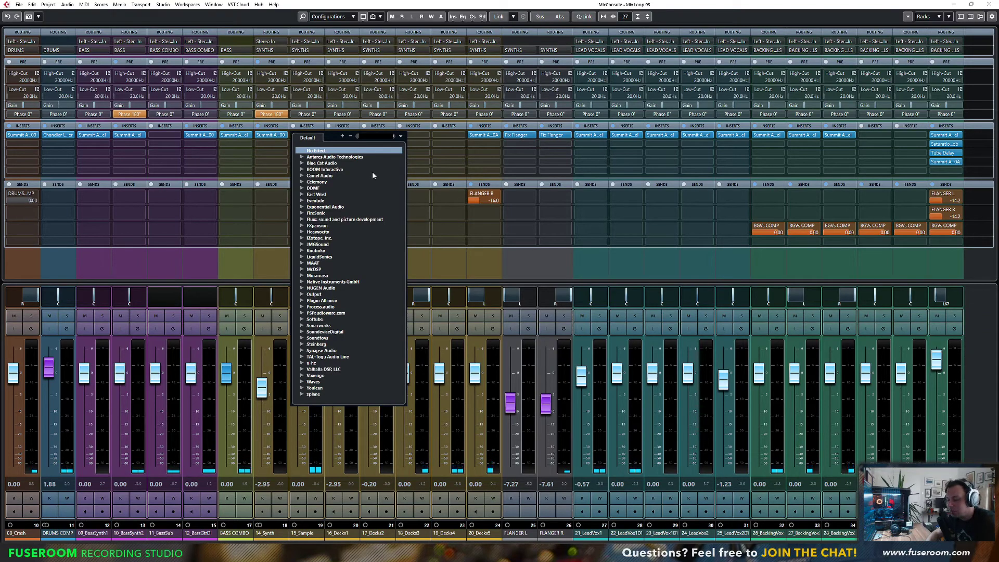
{"action": "type", "text": "grand"}
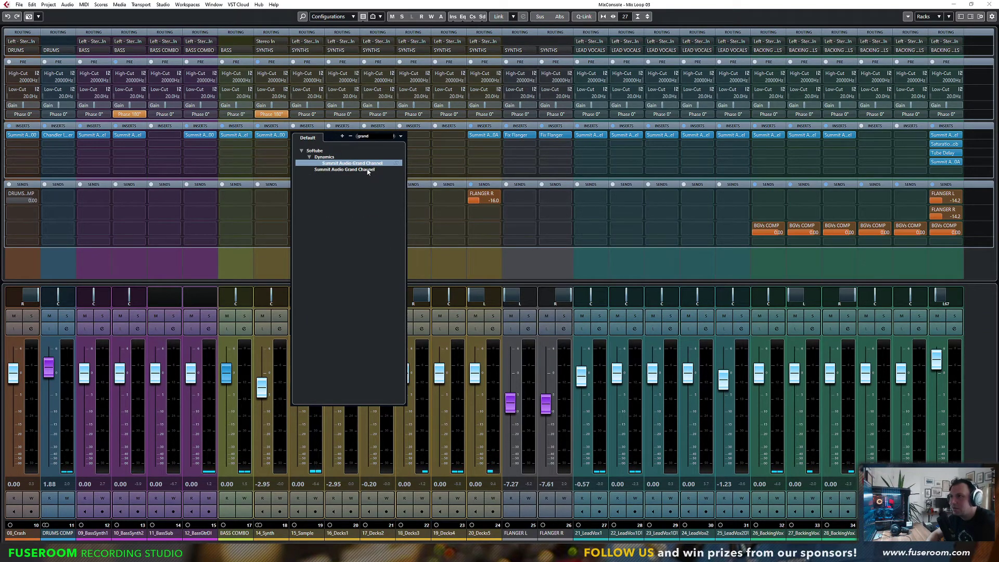
{"action": "left_click", "coordinate": [367, 170]}
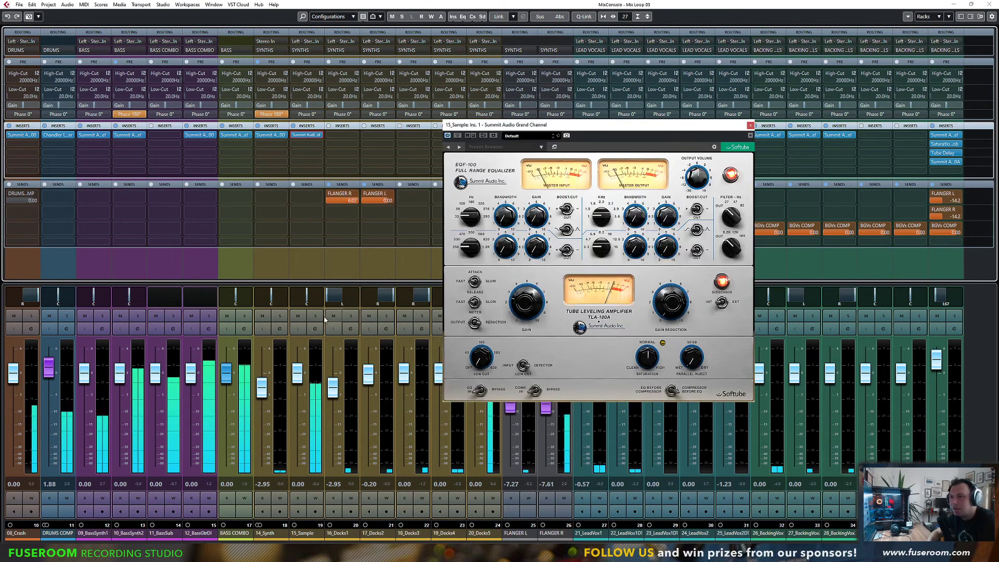
Step: Solo 15_Sample while adjusting the Grand Channel compressor's gain reduction and setting its gain to about -0.4 dB, and end the solo
{"action": "left_click", "coordinate": [316, 316]}
{"action": "left_click_drag", "start_coordinate": [670, 287], "coordinate": [667, 284]}
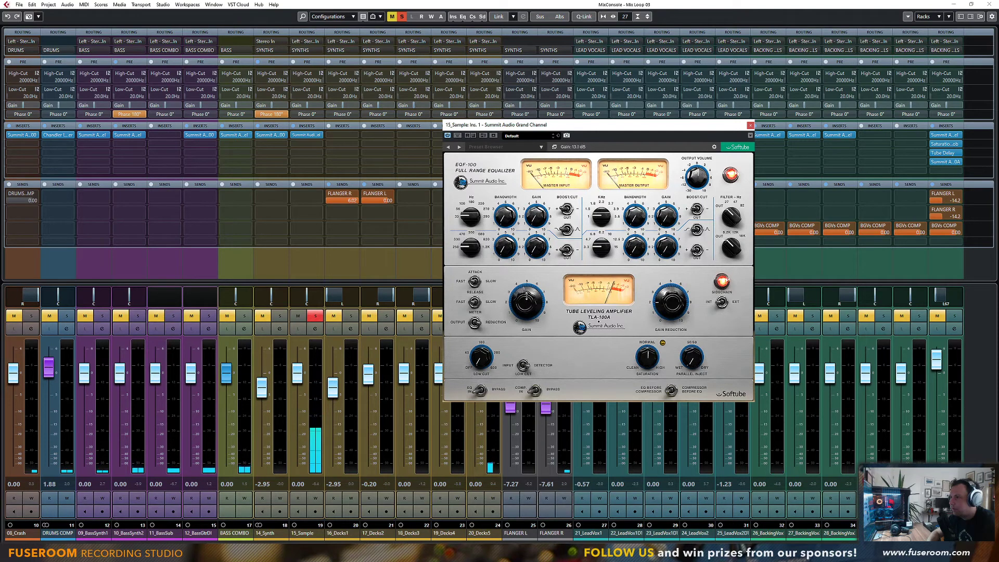
{"action": "left_click_drag", "start_coordinate": [526, 296], "coordinate": [525, 303]}
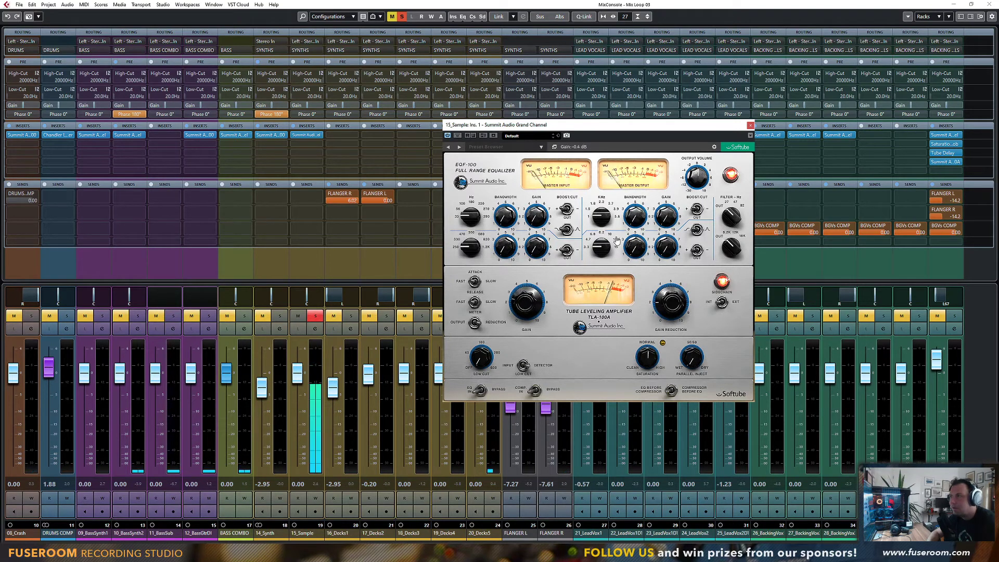
{"action": "left_click", "coordinate": [314, 317]}
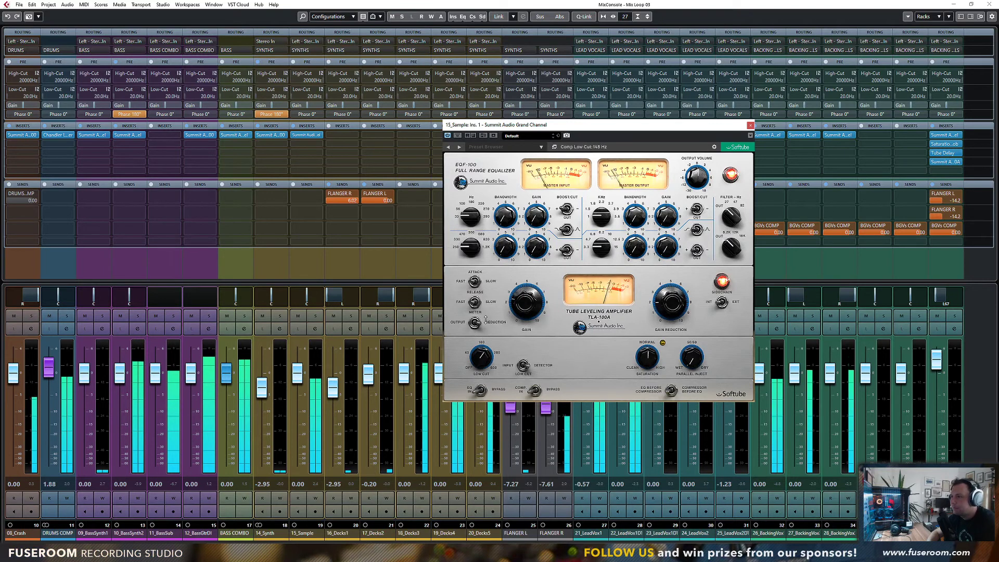
Step: Adjust 15_Sample's Grand Channel high-frequency EQ band, set gain reduction to 22, release to fast and compressor gain to 0.0 dB, and close it
{"action": "left_click_drag", "start_coordinate": [602, 218], "coordinate": [603, 189]}
{"action": "mouse_move", "coordinate": [668, 215]}
{"action": "left_mouse_down"}
{"action": "mouse_move", "coordinate": [675, 165]}
{"action": "mouse_move", "coordinate": [658, 221]}
{"action": "left_mouse_up"}
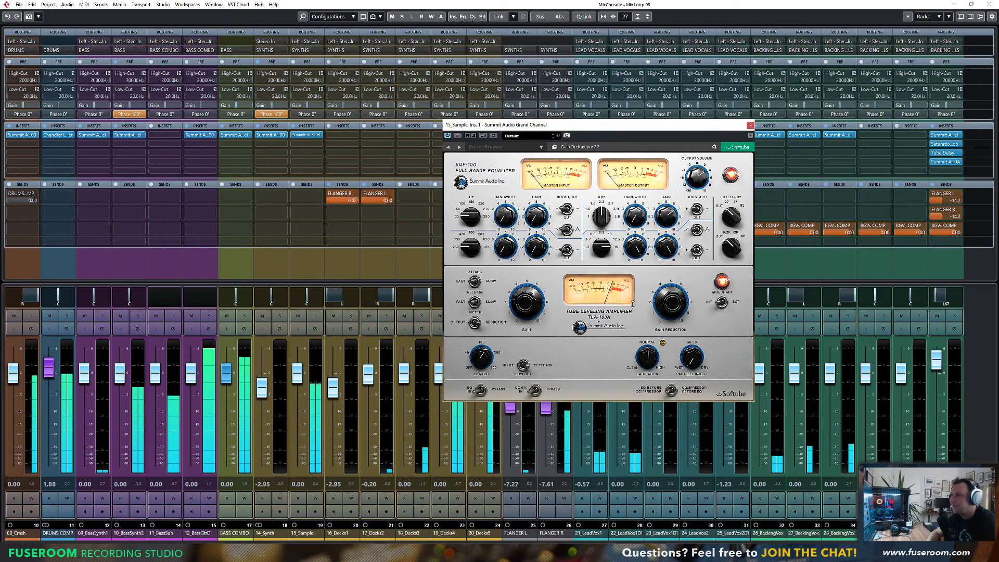
{"action": "left_click", "coordinate": [458, 307]}
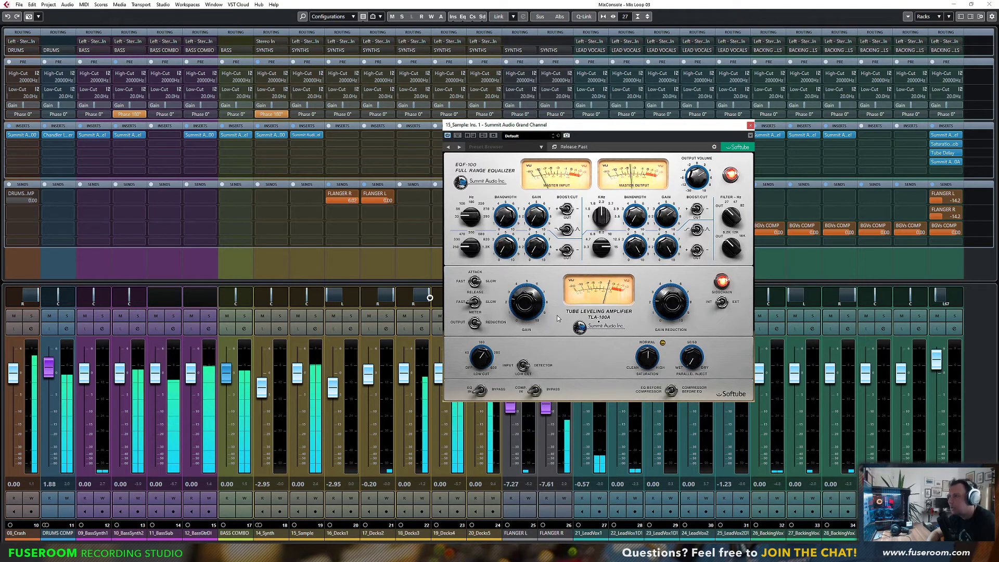
{"action": "left_click_drag", "start_coordinate": [526, 302], "coordinate": [528, 307]}
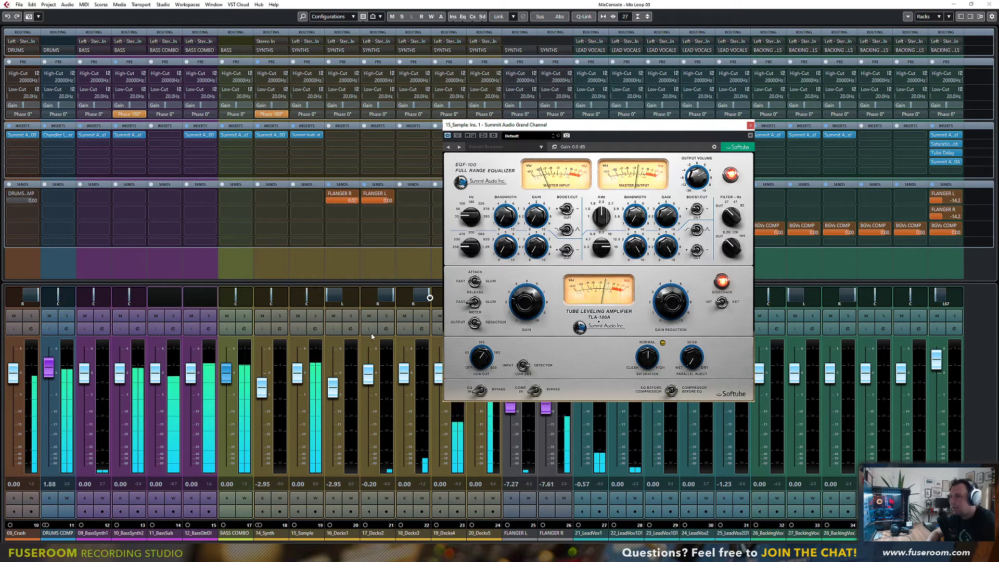
{"action": "key", "text": "Escape"}
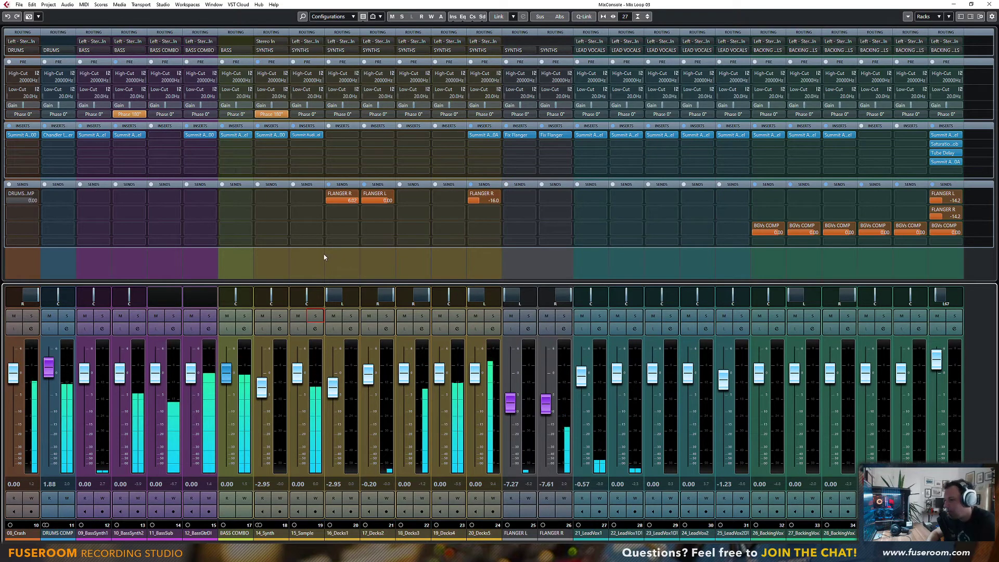
Step: Solo 19_Decks4 and copy the Summit Audio plug-in from 14_Synth to its first insert slot
{"action": "mouse_move", "coordinate": [315, 244]}
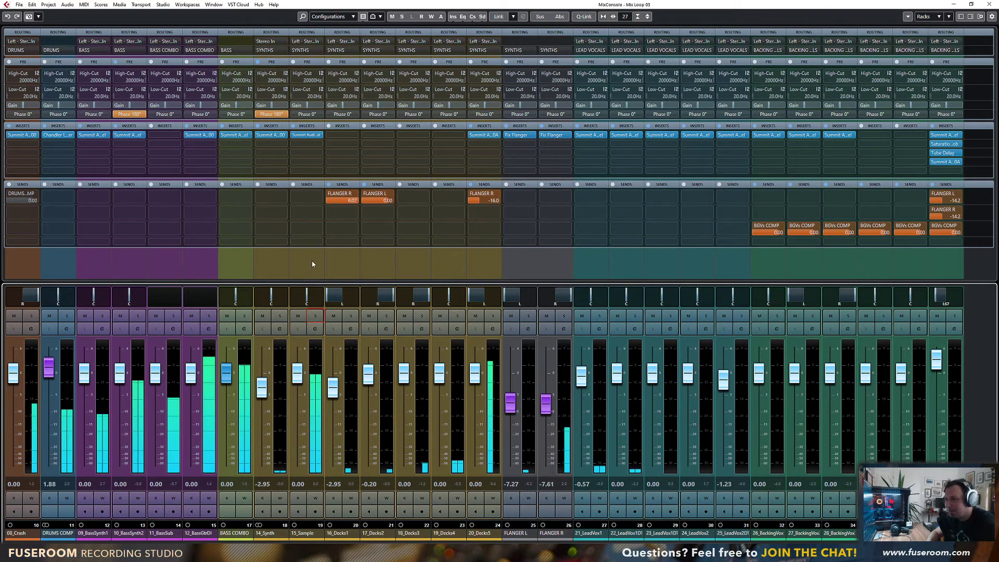
{"action": "left_click", "coordinate": [457, 316]}
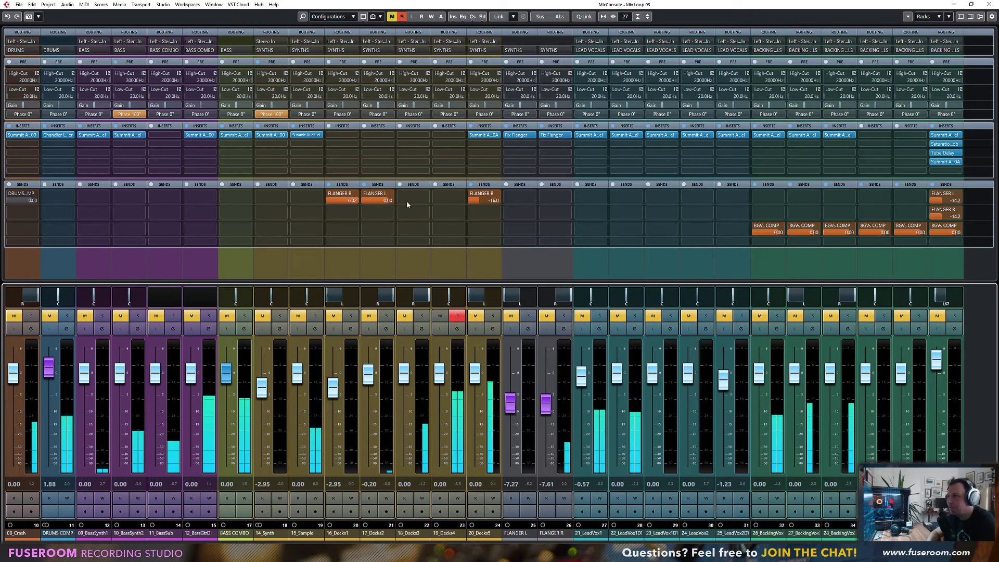
{"action": "left_click_drag", "start_coordinate": [276, 135], "coordinate": [449, 136]}
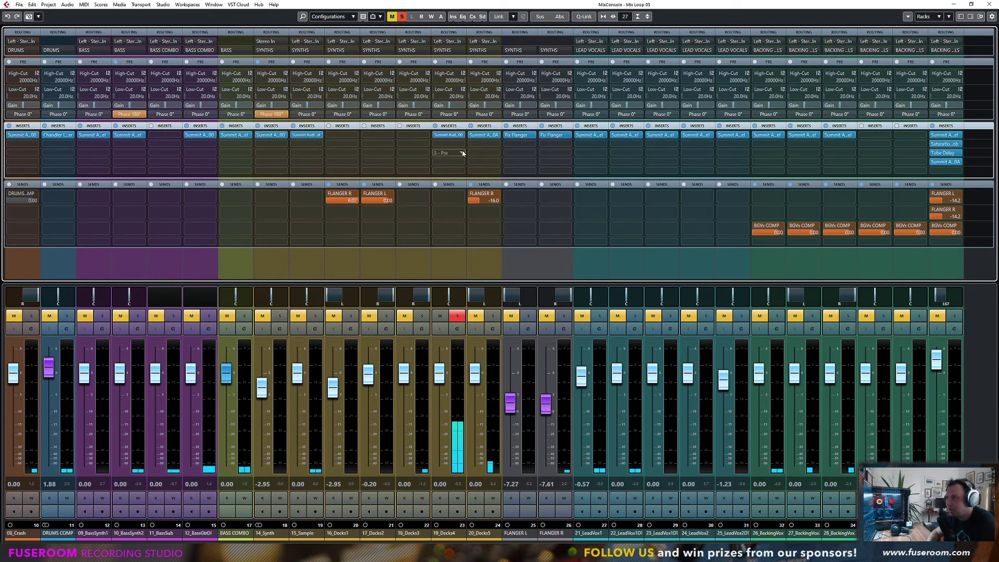
Step: Insert the Softube Saturation Knob in the third slot of 19_Decks4 and lower the channel's fader to -1.08
{"action": "left_click", "coordinate": [456, 153]}
{"action": "type", "text": "satur"}
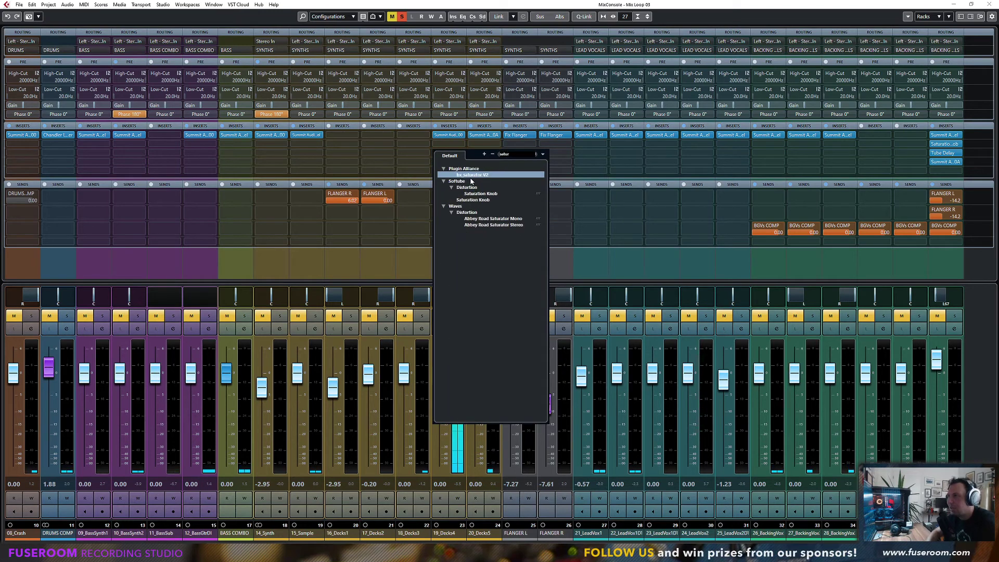
{"action": "left_click", "coordinate": [474, 201]}
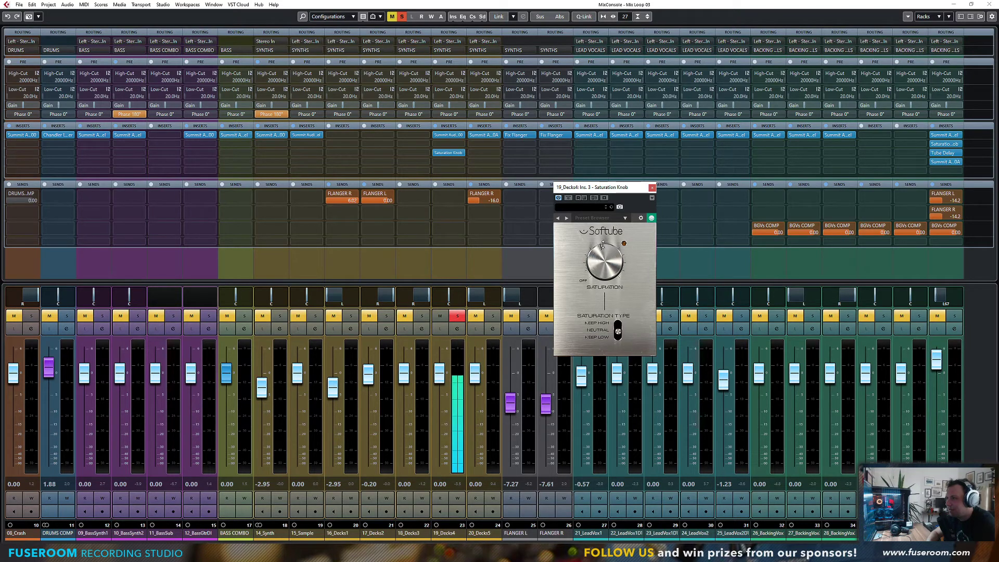
{"action": "left_click_drag", "start_coordinate": [440, 378], "coordinate": [442, 385]}
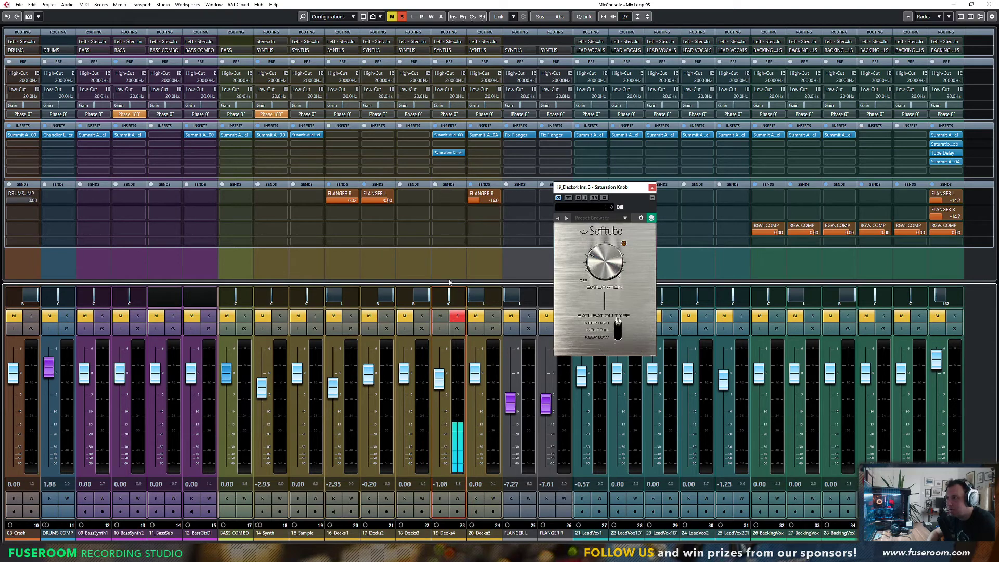
Step: Insert the Softube Spring Reverb in the fourth slot of 19_Decks4 and end the channel's solo
{"action": "left_click", "coordinate": [461, 162]}
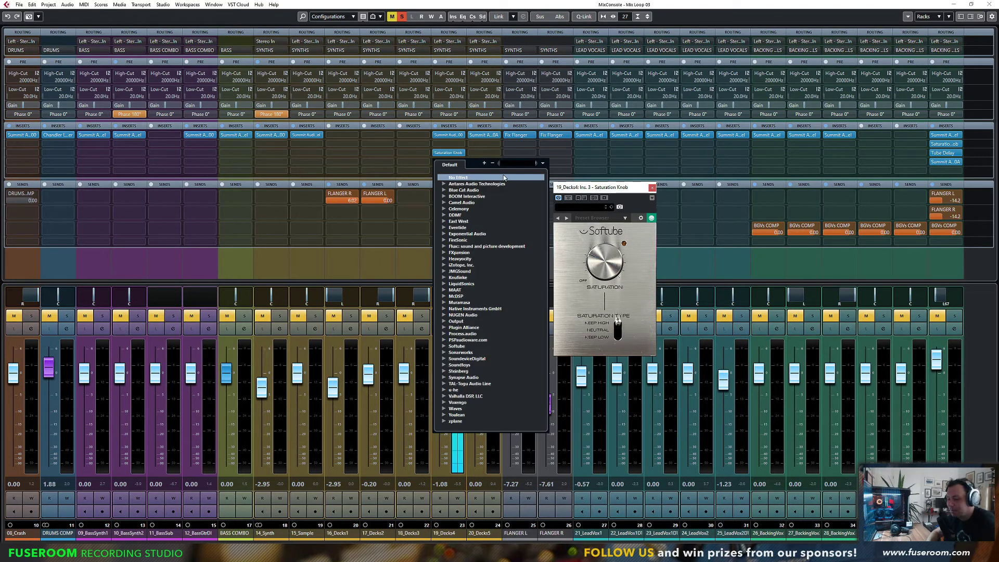
{"action": "type", "text": "reverb"}
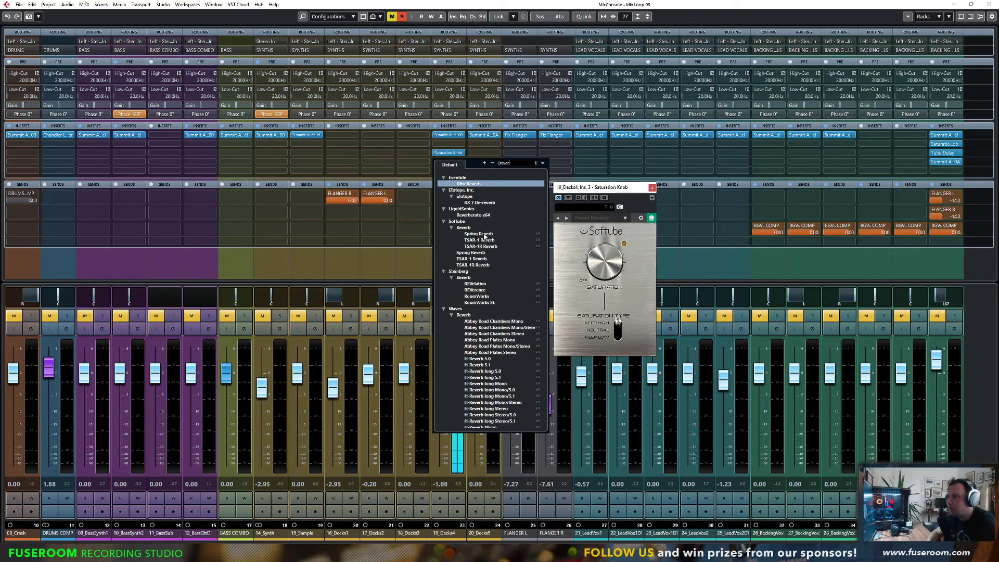
{"action": "left_click", "coordinate": [482, 234]}
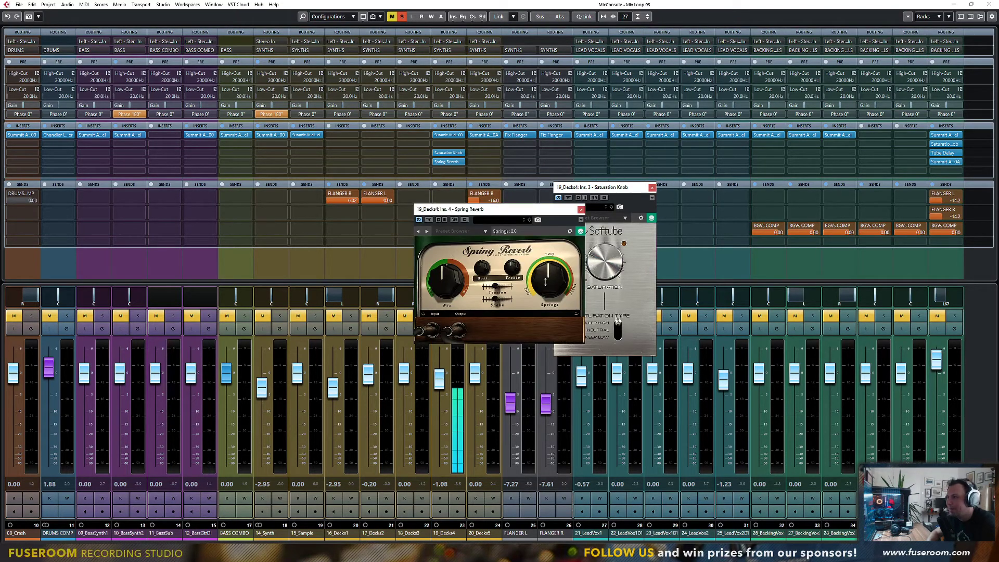
{"action": "left_click_drag", "start_coordinate": [471, 210], "coordinate": [638, 215]}
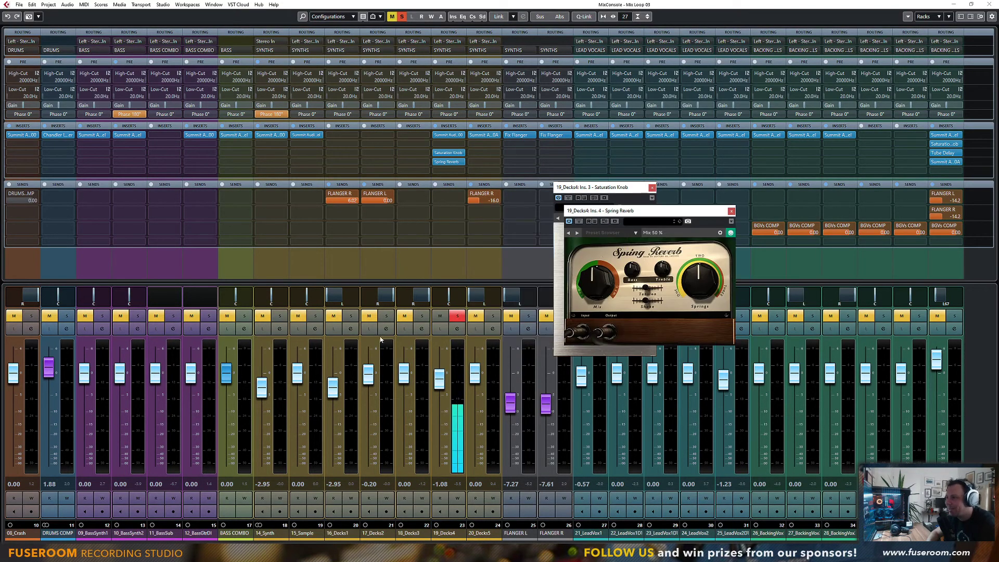
{"action": "left_click", "coordinate": [457, 316]}
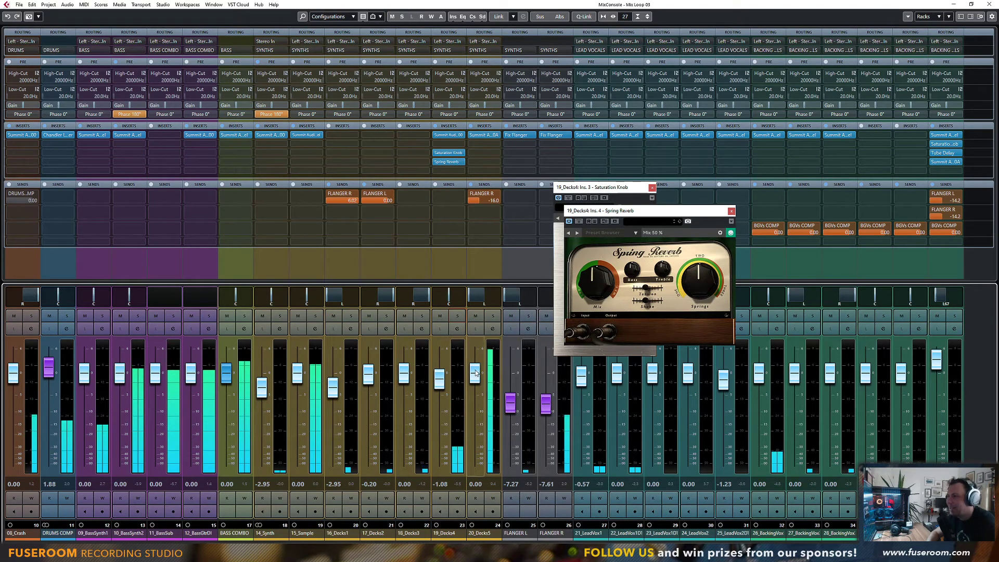
Step: Raise the 19_Decks4 fader to 3.43 and close its Spring Reverb and Saturation Knob windows
{"action": "left_click_drag", "start_coordinate": [440, 385], "coordinate": [445, 368]}
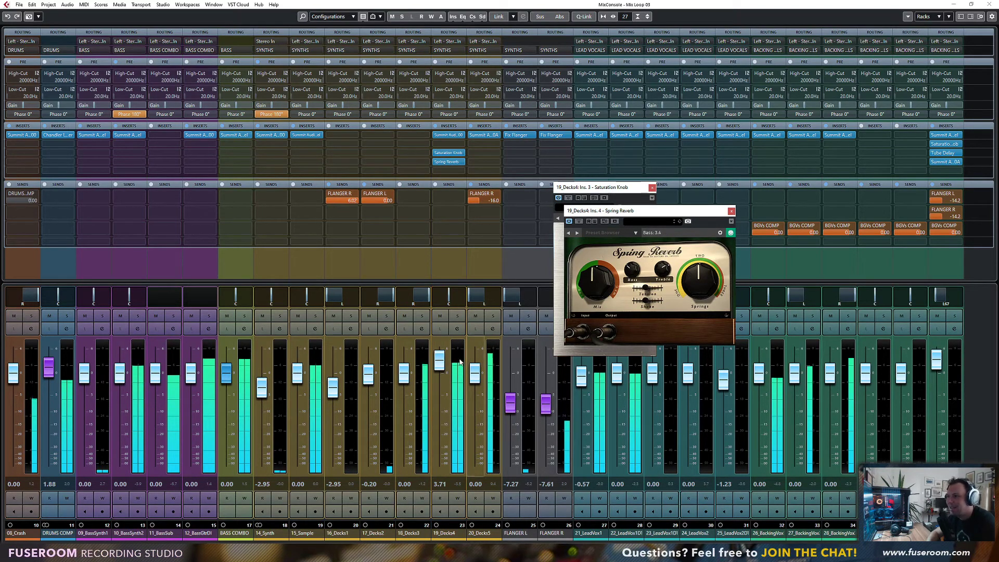
{"action": "left_click_drag", "start_coordinate": [435, 364], "coordinate": [434, 366]}
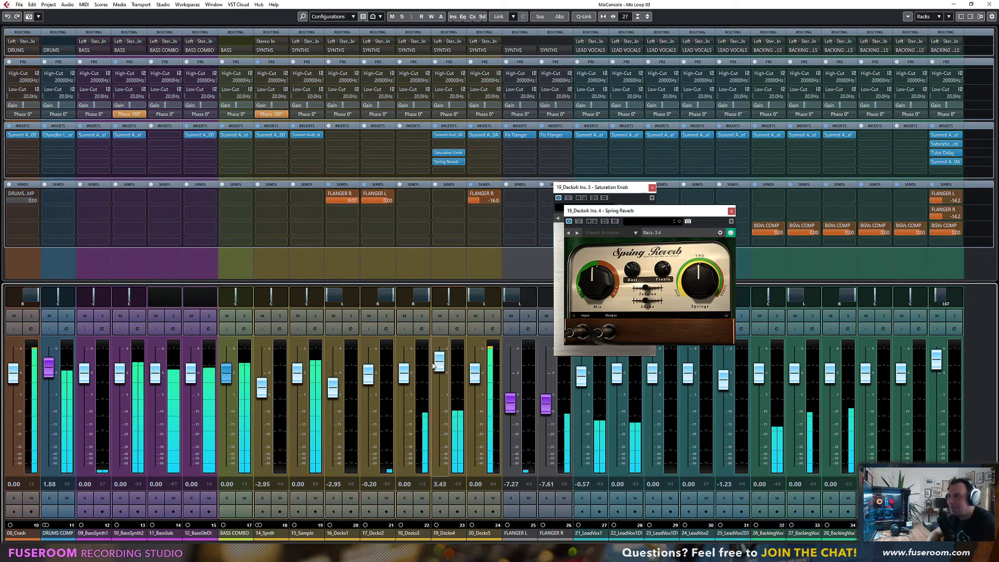
{"action": "left_click", "coordinate": [731, 210]}
{"action": "left_click", "coordinate": [652, 187]}
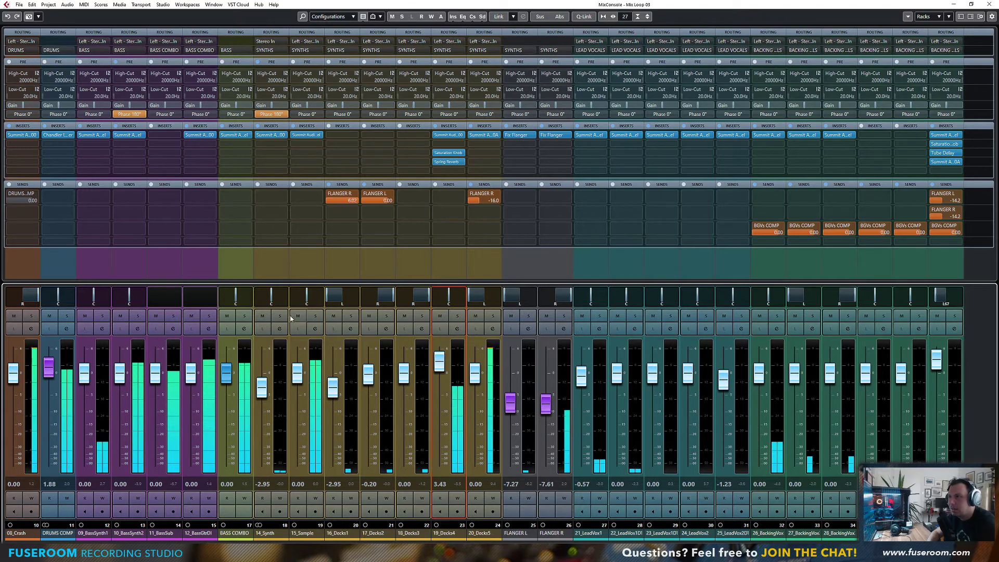
Step: Copy the Spring Reverb to 15_Sample's fourth insert slot, with 3 springs, tension 10, bass 10 and a lower mix, and close it
{"action": "left_click_drag", "start_coordinate": [451, 162], "coordinate": [301, 163]}
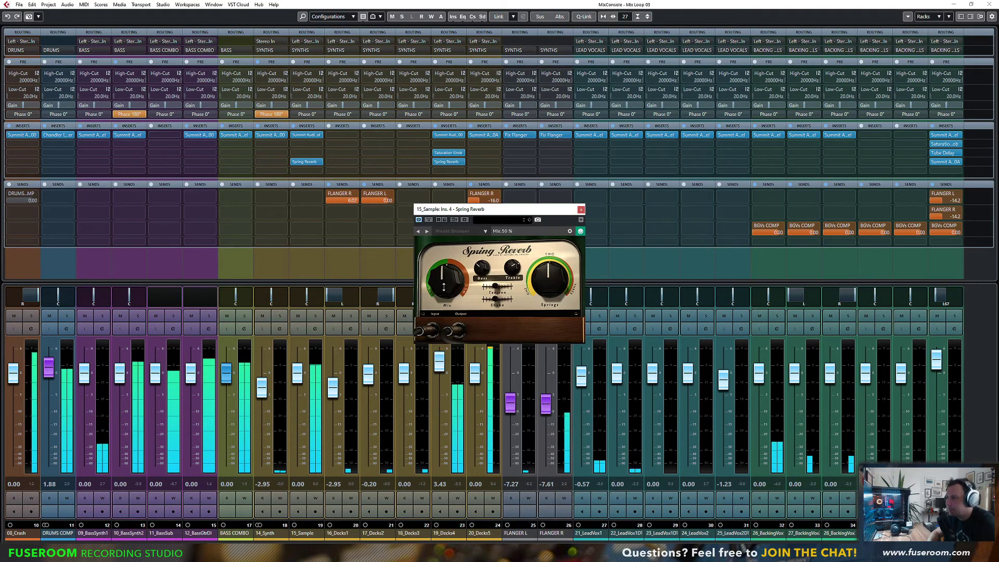
{"action": "left_click_drag", "start_coordinate": [549, 281], "coordinate": [550, 249]}
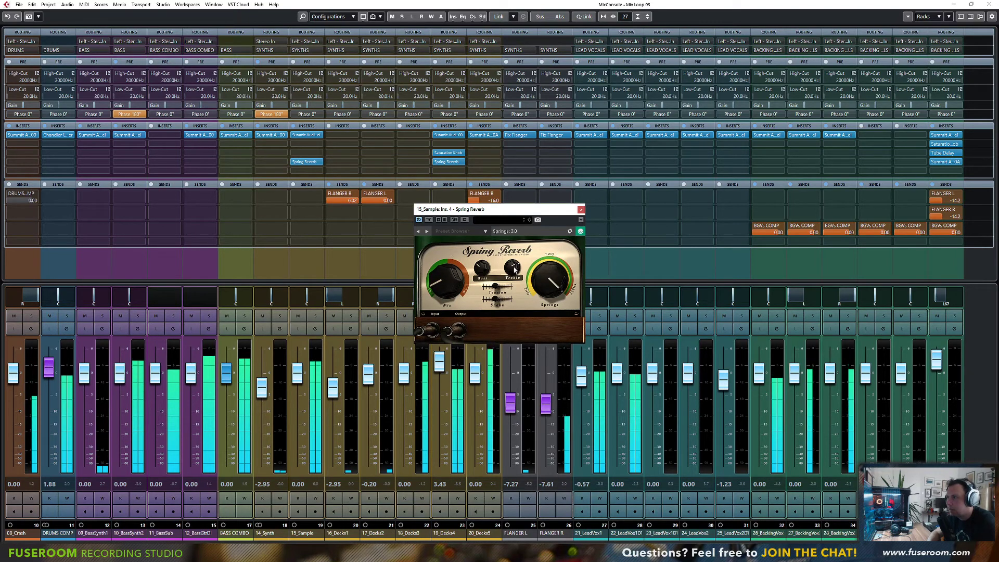
{"action": "left_click_drag", "start_coordinate": [496, 286], "coordinate": [510, 287]}
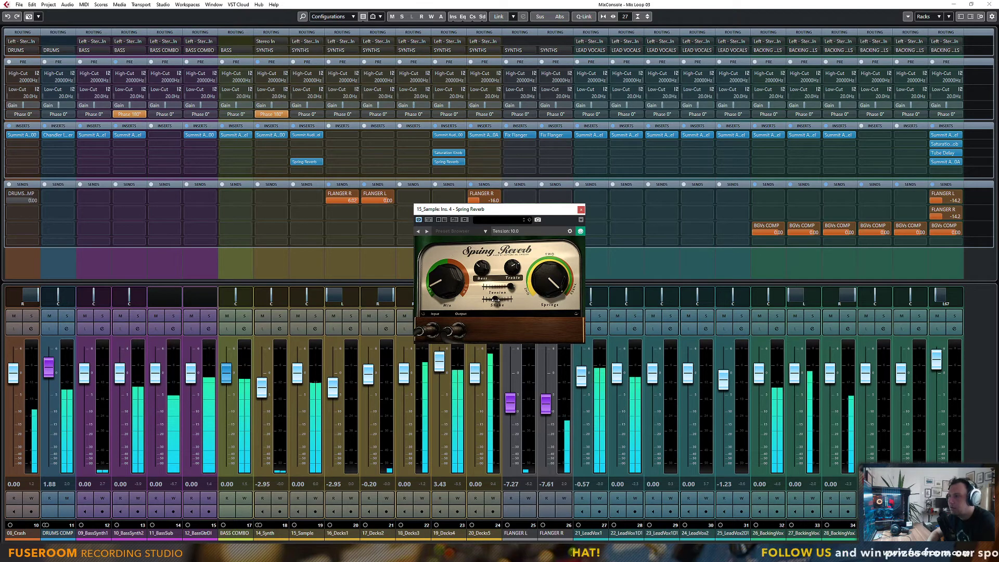
{"action": "left_click_drag", "start_coordinate": [448, 290], "coordinate": [448, 322]}
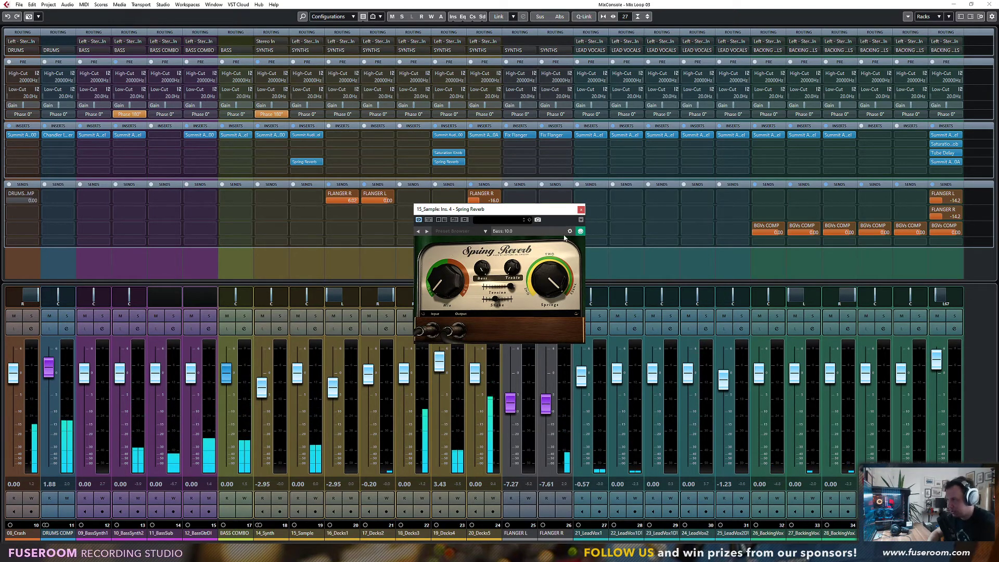
{"action": "left_click", "coordinate": [581, 210]}
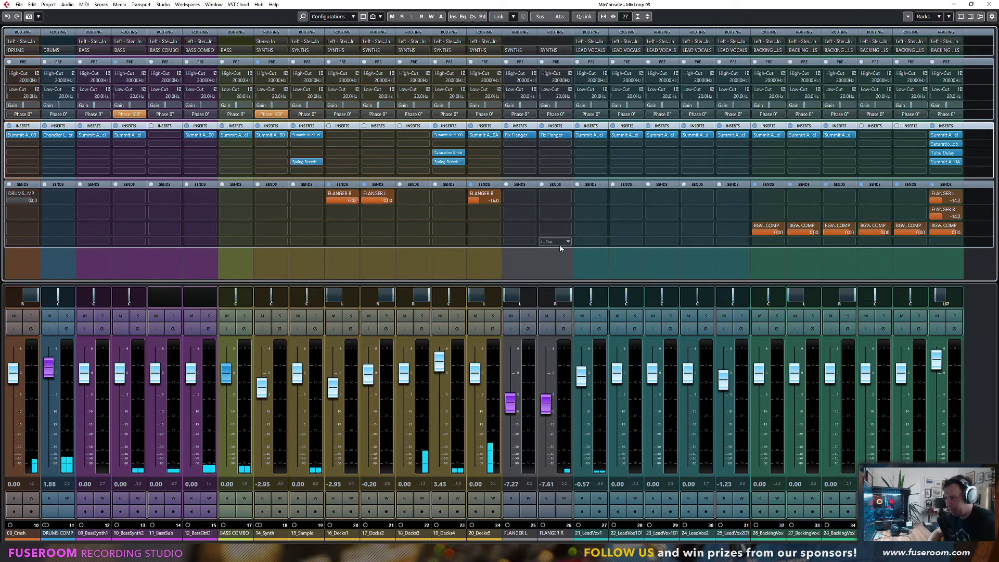
Step: Look at the project's arrangement, return to the mixer and briefly solo 15_Sample
{"action": "key", "text": "F3"}
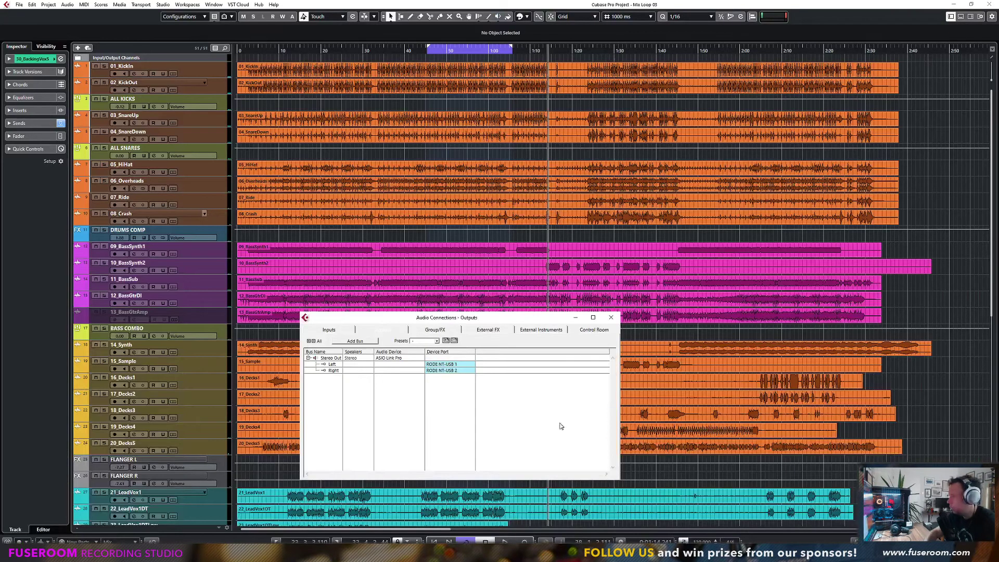
{"action": "left_click", "coordinate": [612, 318]}
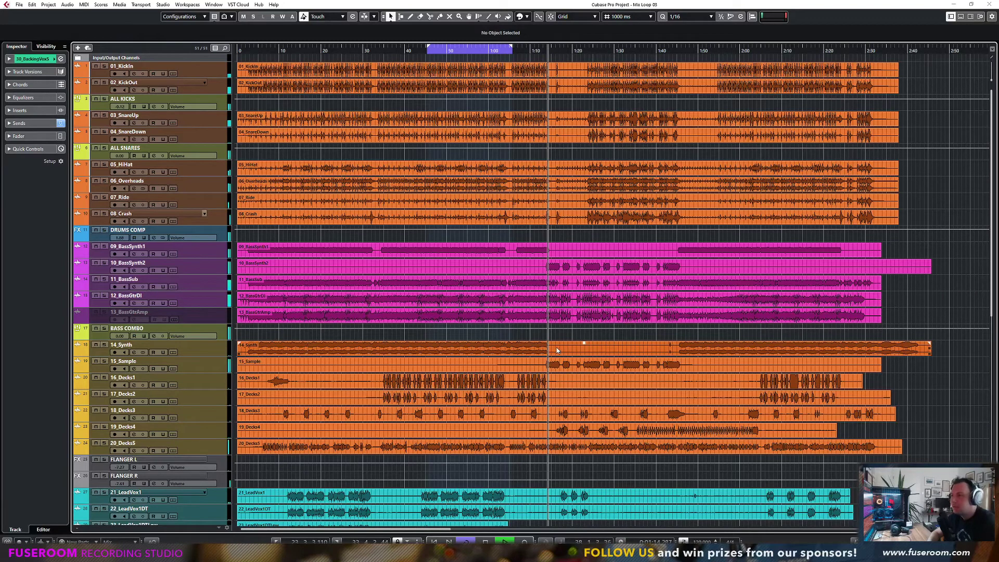
{"action": "key", "text": "F3"}
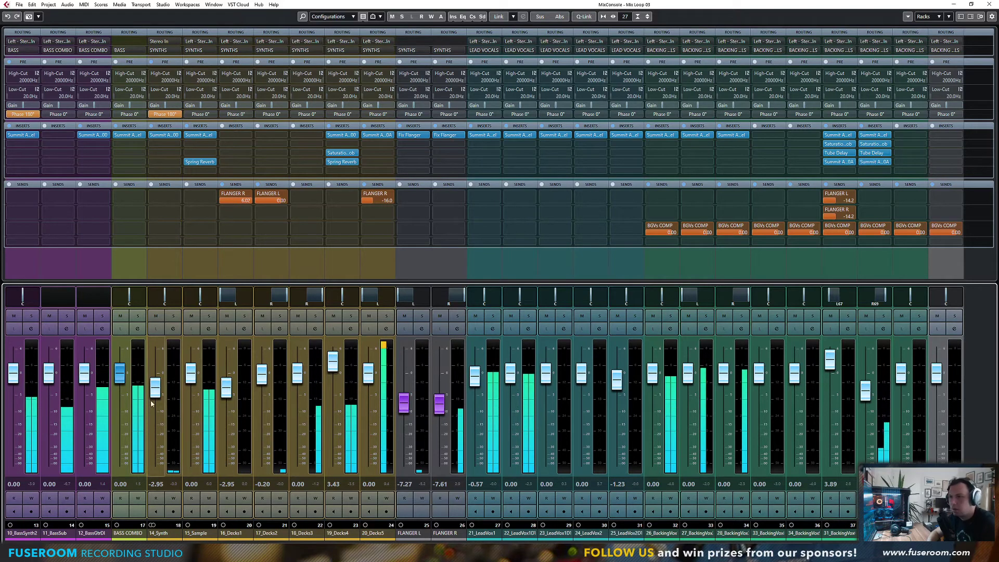
{"action": "left_click", "coordinate": [209, 316]}
{"action": "left_click", "coordinate": [208, 316]}
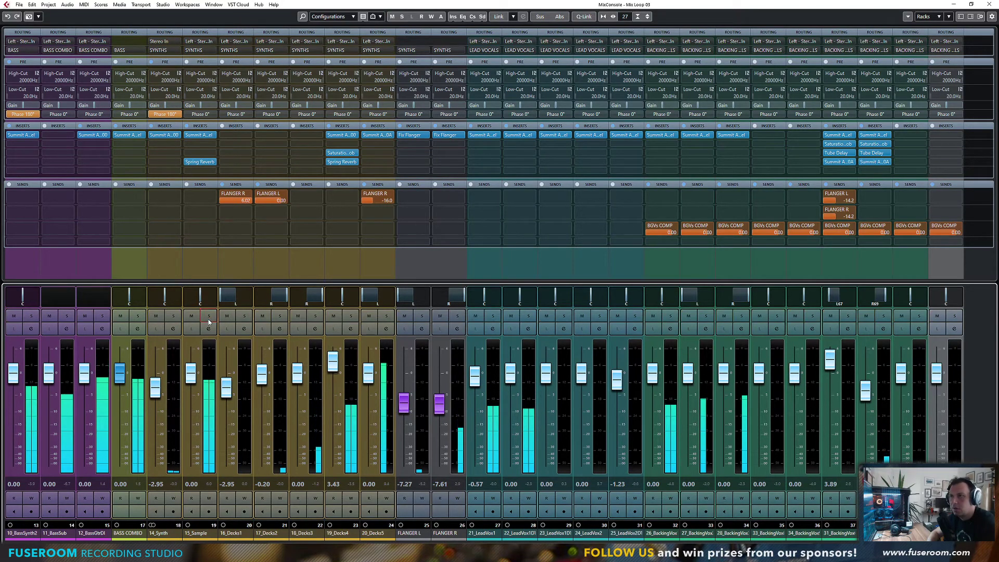
Step: Try panning 19_Decks4 to R14, return it to centre, and set its Spring Reverb mix to 37 %
{"action": "left_click", "coordinate": [342, 161]}
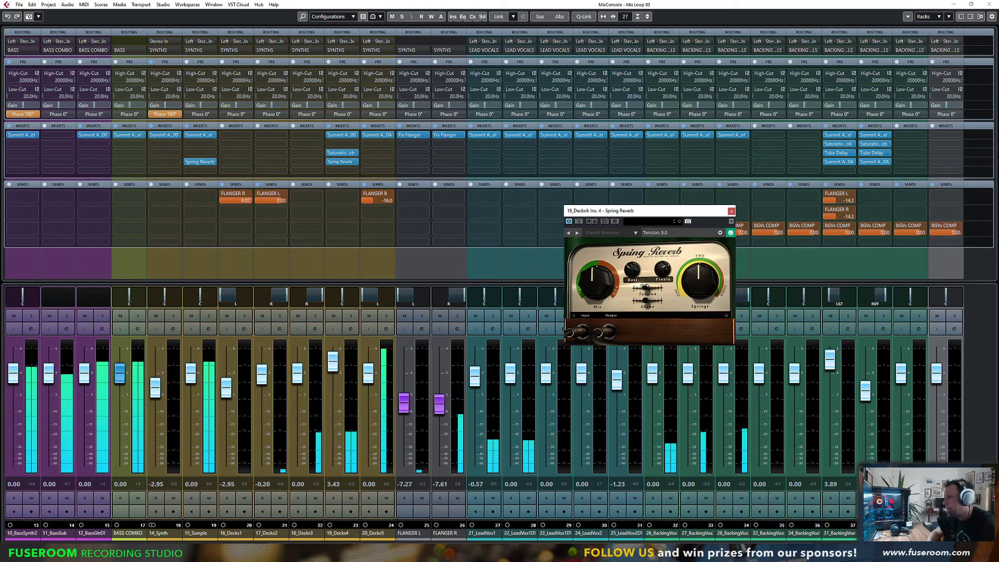
{"action": "left_click", "coordinate": [732, 212]}
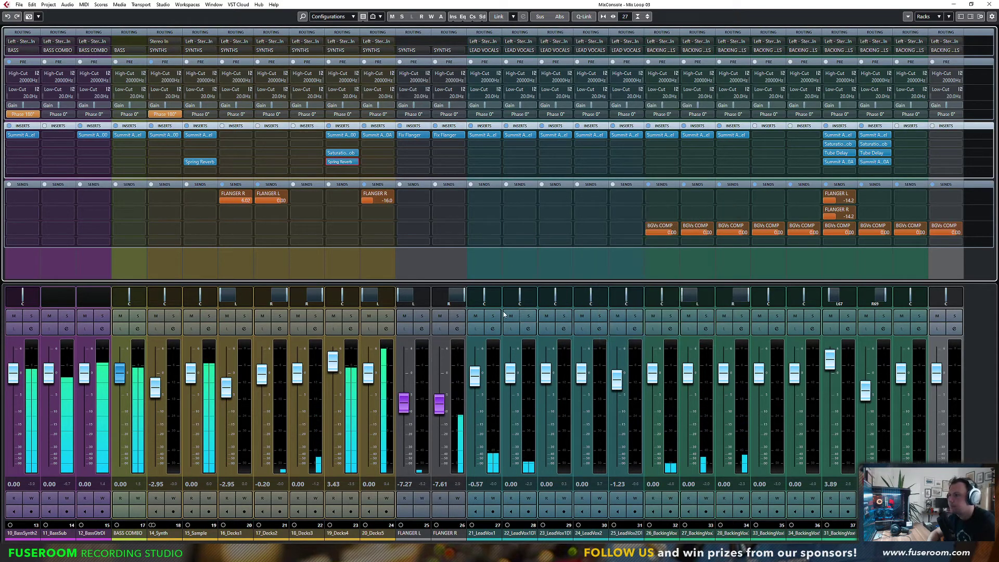
{"action": "left_click_drag", "start_coordinate": [327, 296], "coordinate": [344, 297]}
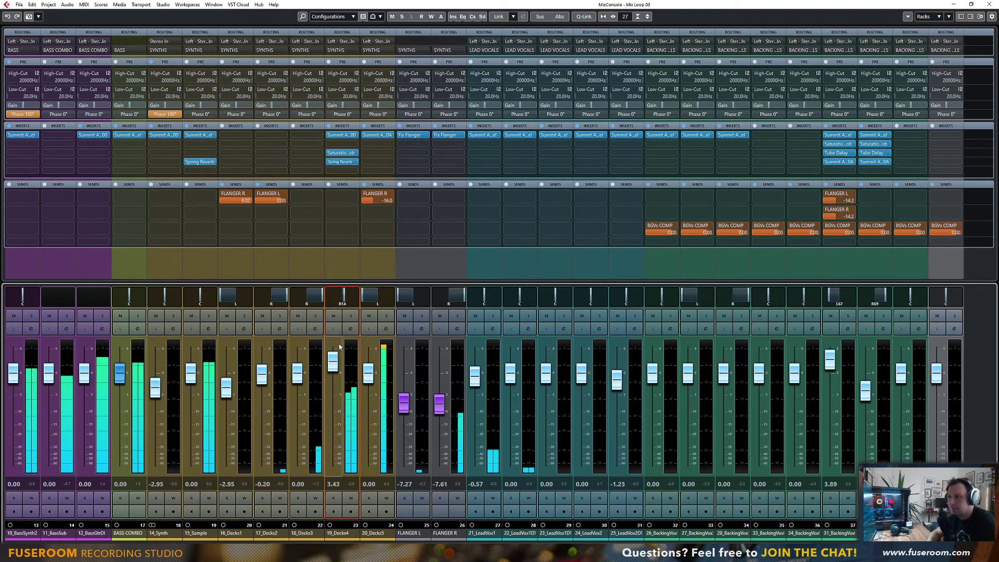
{"action": "left_click", "coordinate": [349, 163]}
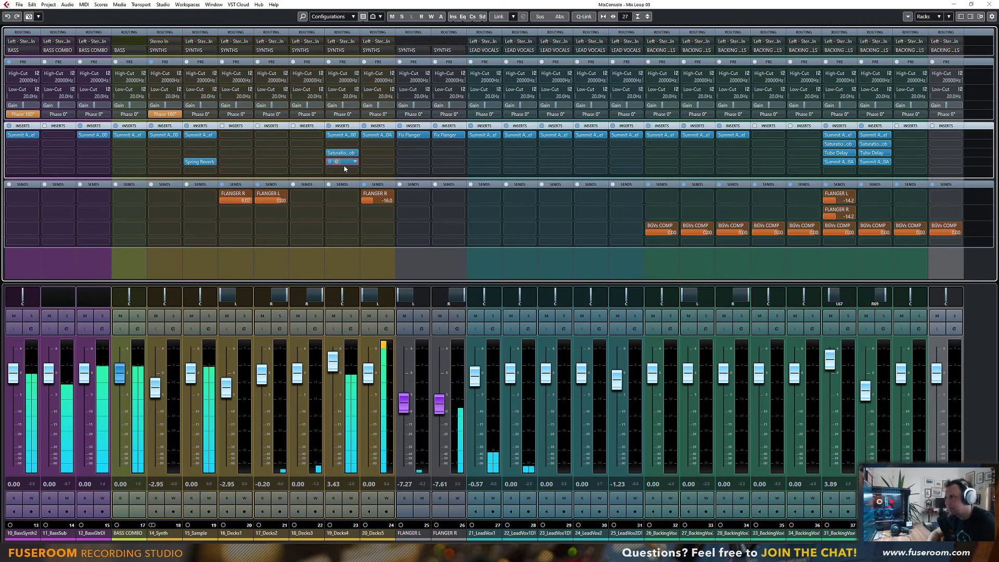
{"action": "left_click", "coordinate": [343, 162]}
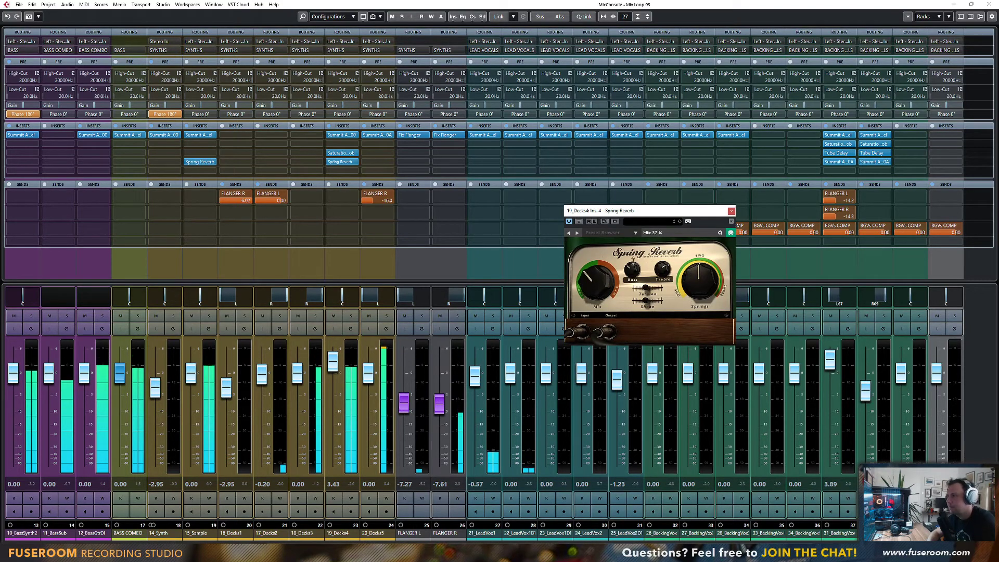
Step: Close 19_Decks4's Spring Reverb window and insert the Summit Audio EQF-100 in the DRUMS channel's second insert slot
{"action": "key", "text": "Escape"}
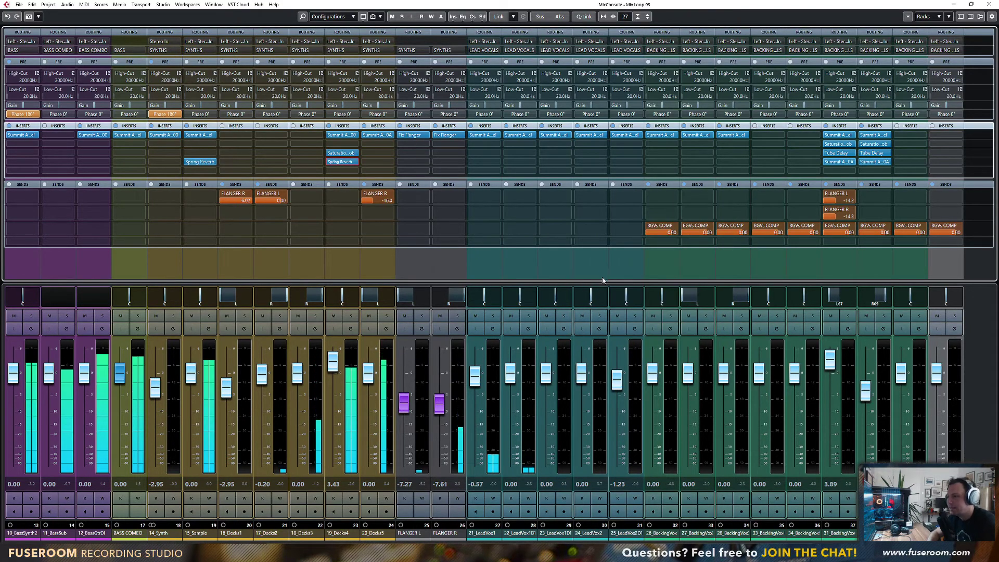
{"action": "left_click_drag", "start_coordinate": [380, 543], "coordinate": [666, 543]}
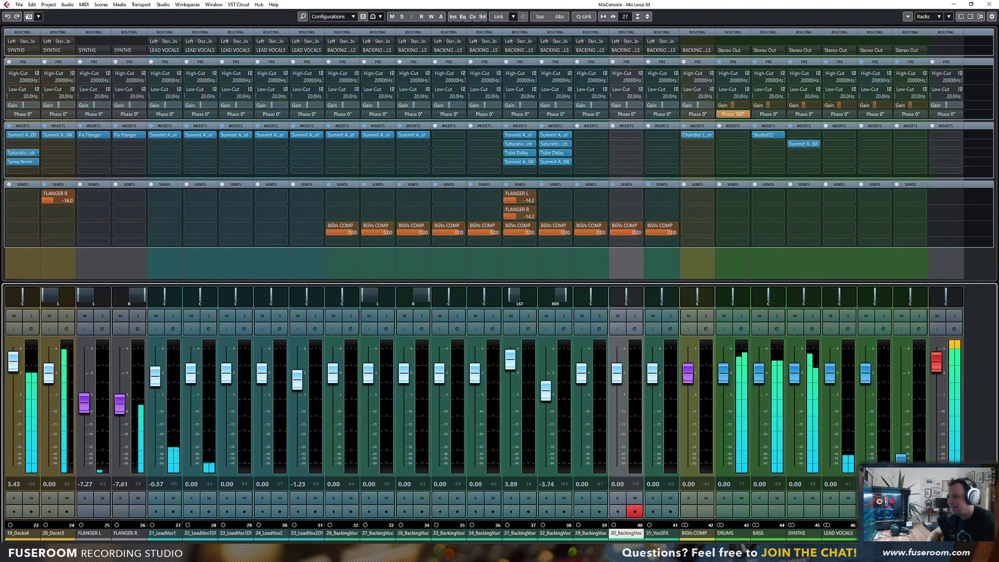
{"action": "left_click", "coordinate": [747, 146]}
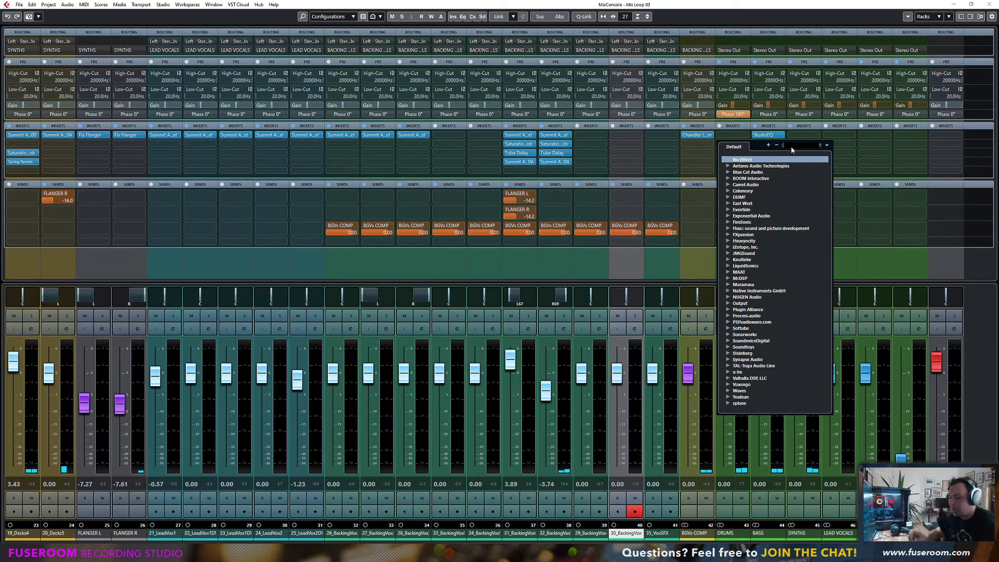
{"action": "type", "text": "soft"}
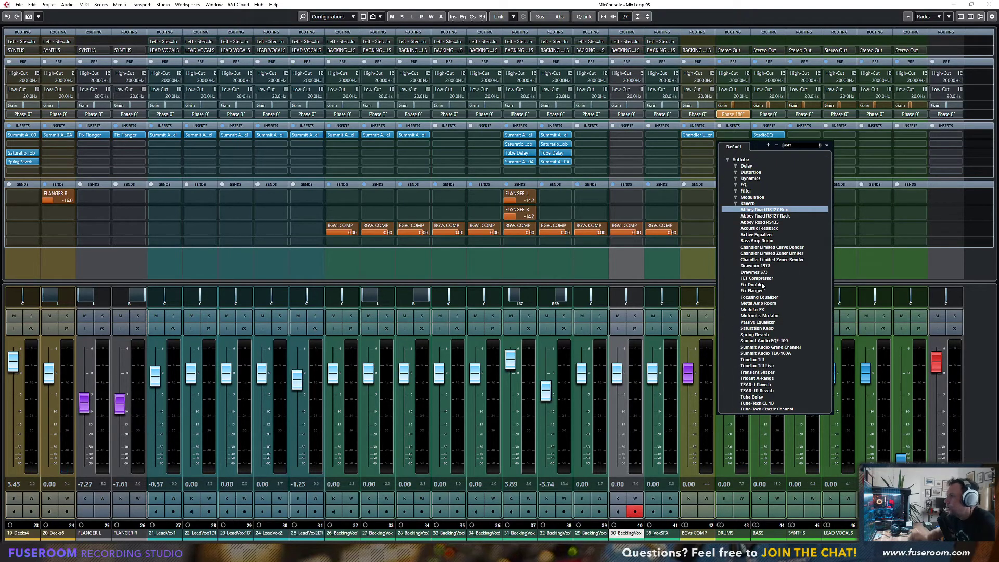
{"action": "scroll", "coordinate": [756, 269], "scroll_direction": "down", "scroll_amount": 2}
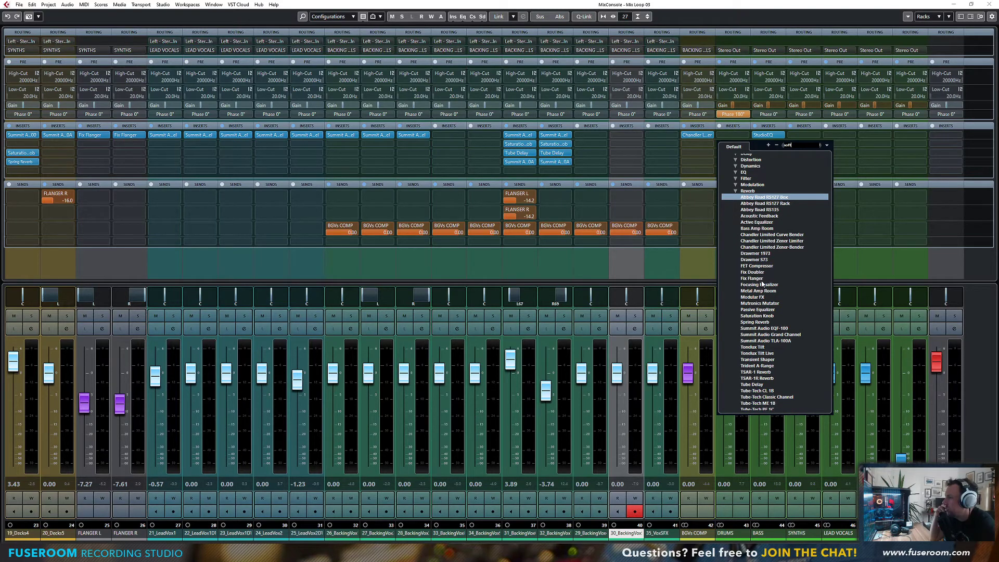
{"action": "left_click", "coordinate": [769, 329]}
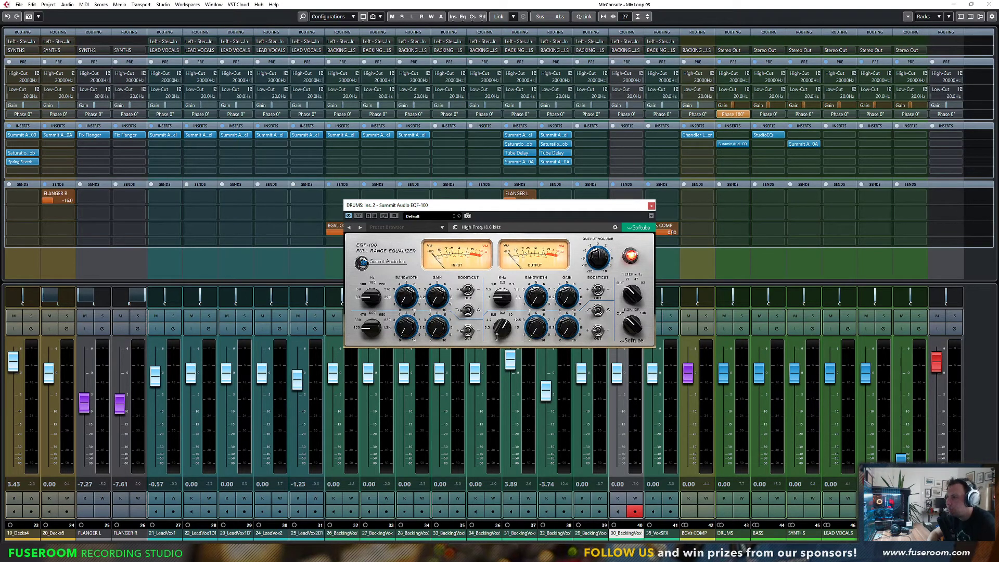
Step: Adjust the DRUMS EQF-100 during playback to high-mid bandwidth 7.0, output volume 0.8 dB and high gain 0.0, and close it
{"action": "key", "text": "space"}
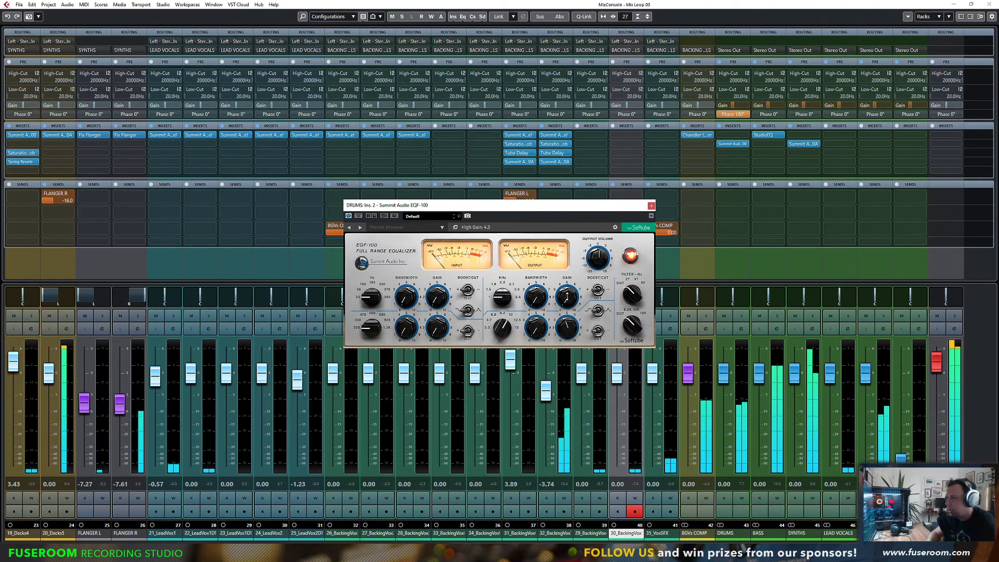
{"action": "left_click_drag", "start_coordinate": [571, 281], "coordinate": [558, 363]}
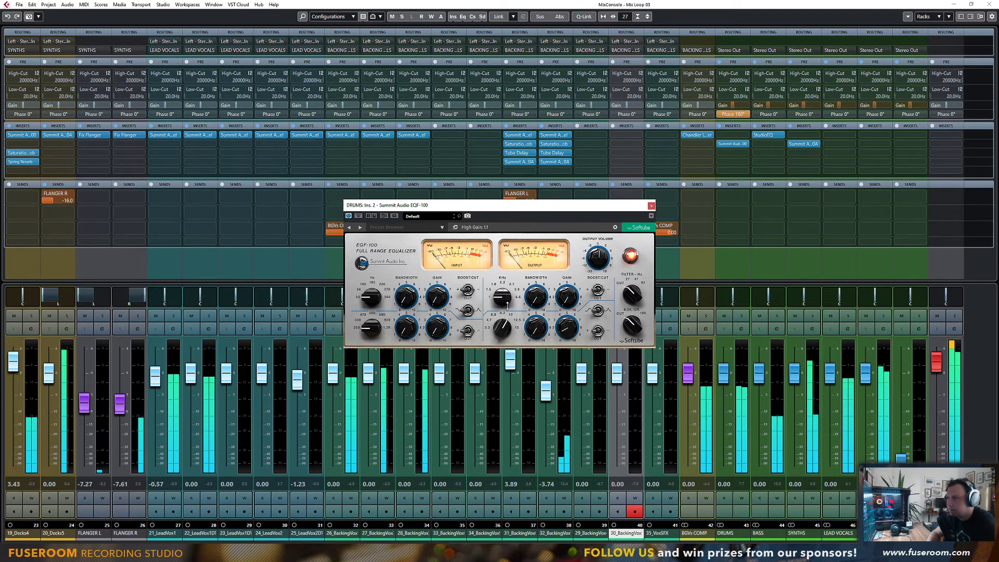
{"action": "left_click_drag", "start_coordinate": [506, 298], "coordinate": [559, 272]}
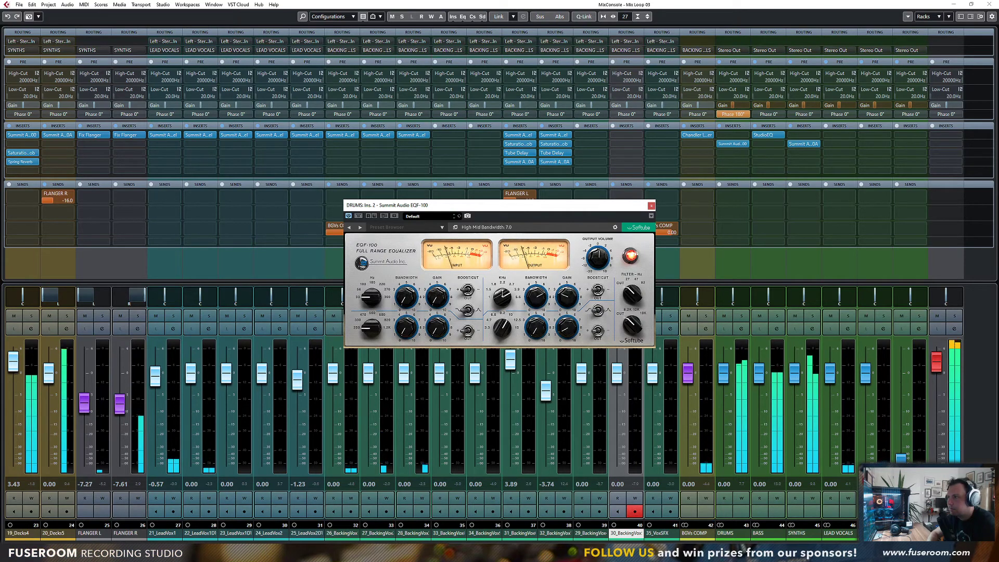
{"action": "left_click_drag", "start_coordinate": [503, 297], "coordinate": [503, 308]}
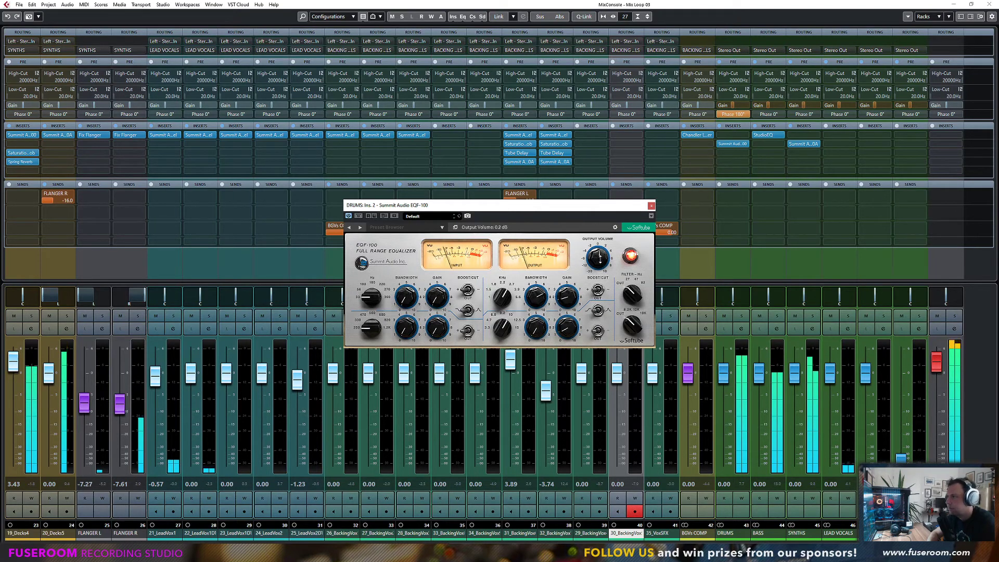
{"action": "left_click_drag", "start_coordinate": [599, 257], "coordinate": [600, 255]}
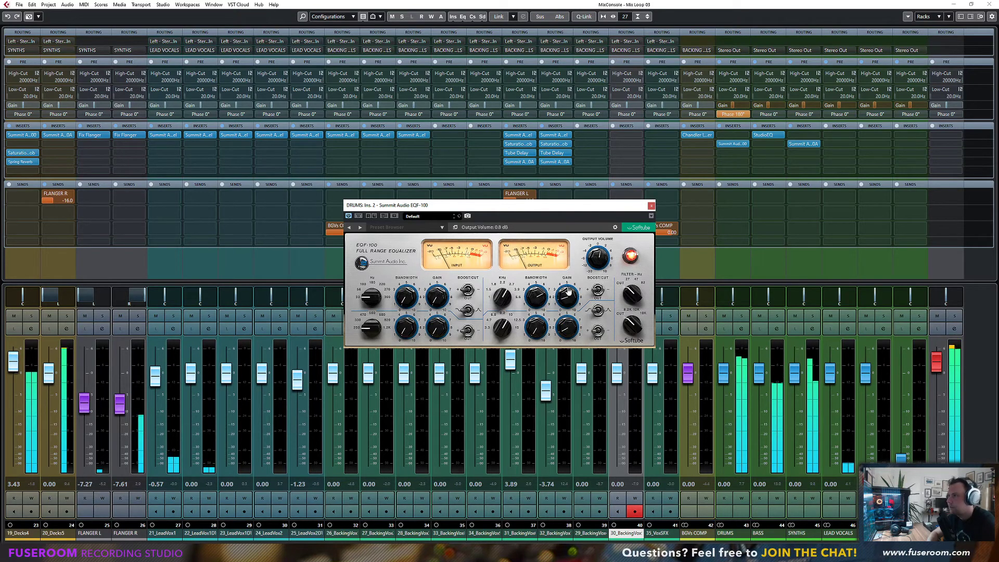
{"action": "left_click_drag", "start_coordinate": [509, 304], "coordinate": [501, 311]}
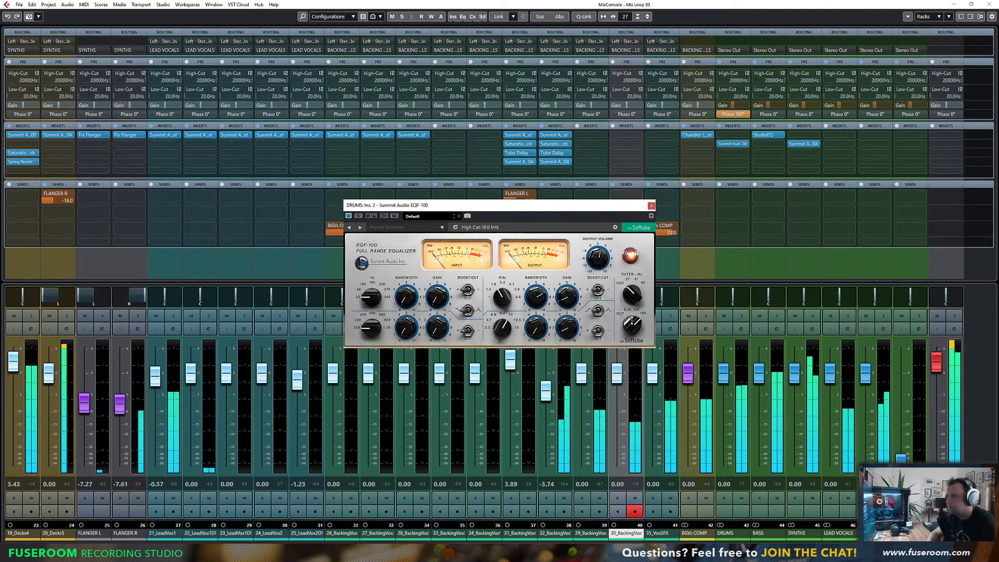
{"action": "left_click_drag", "start_coordinate": [631, 326], "coordinate": [614, 331]}
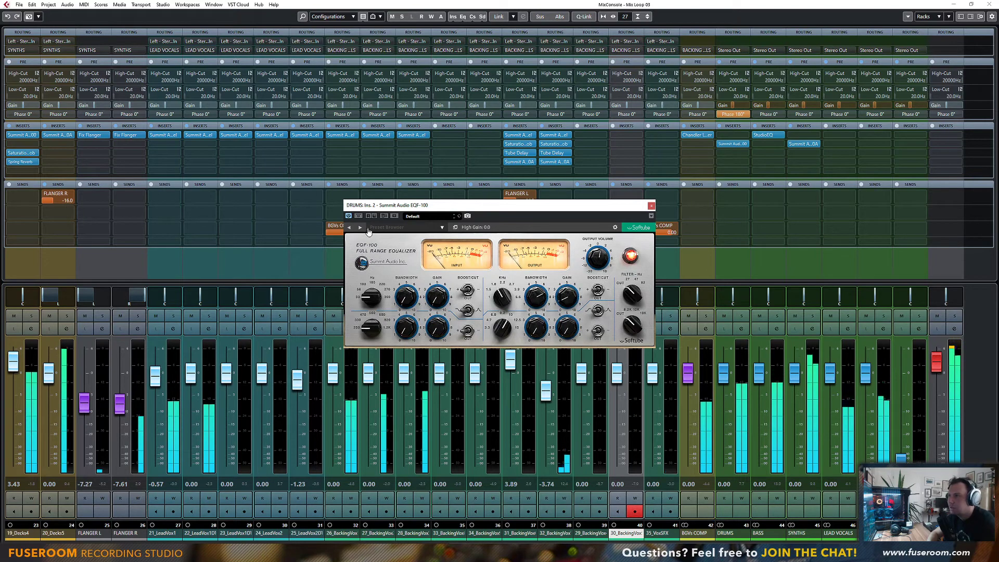
{"action": "left_click", "coordinate": [651, 206]}
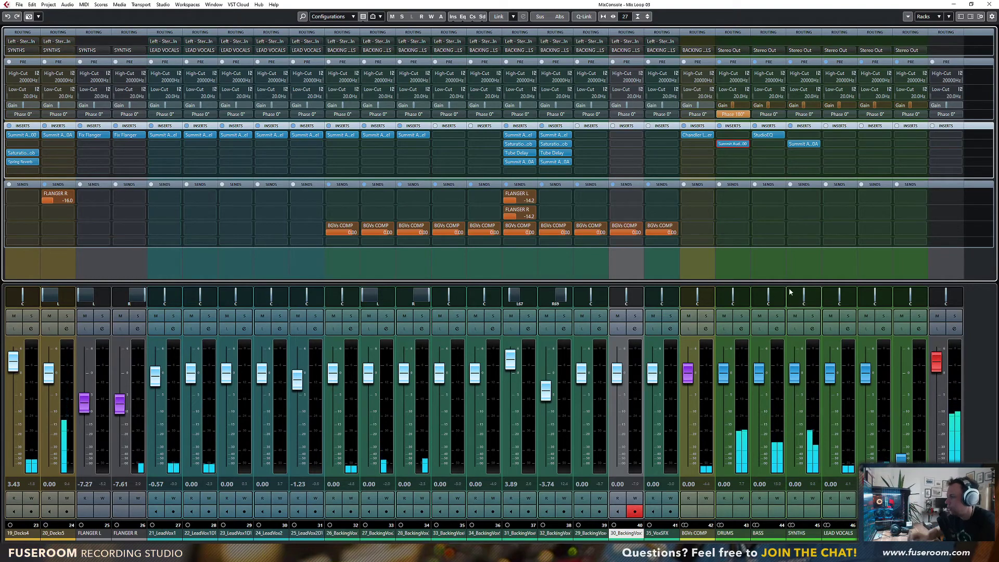
Step: Glance at the project's arrangement, insert the Chandler Limited Zener-Bender in Stereo Out's first insert slot, and move its window clear of the Stereo Out channel
{"action": "key", "text": "F3"}
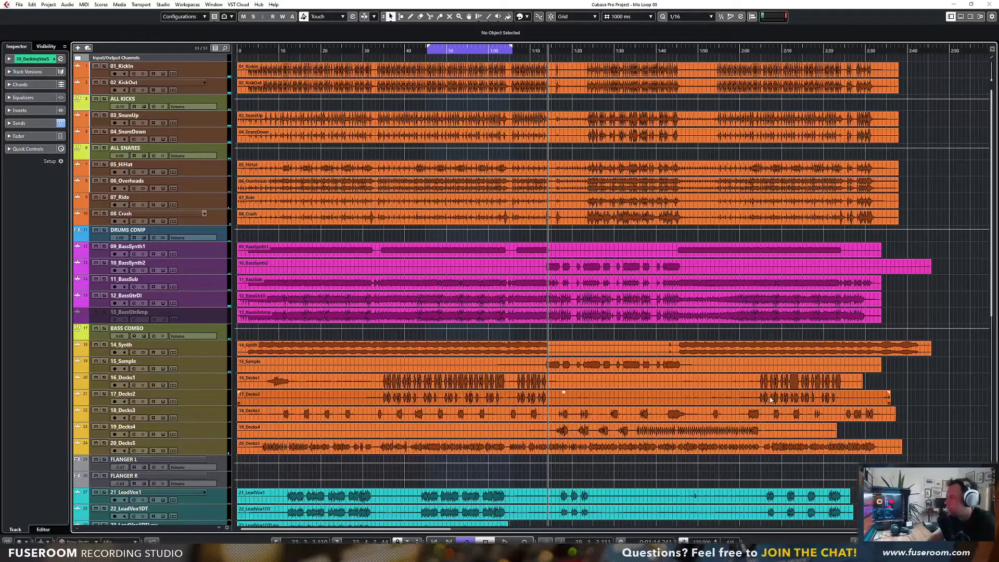
{"action": "key", "text": "F3"}
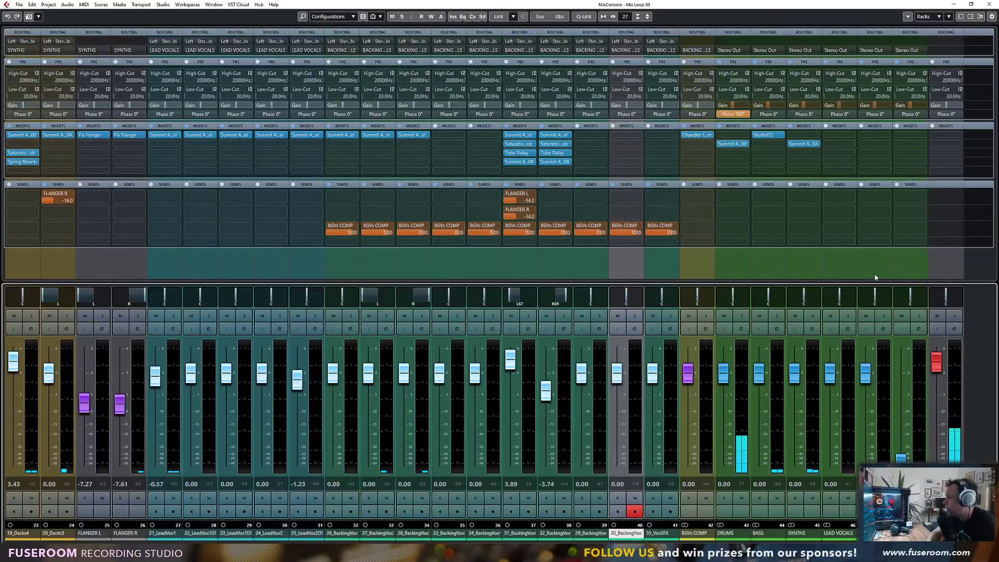
{"action": "left_click", "coordinate": [957, 136]}
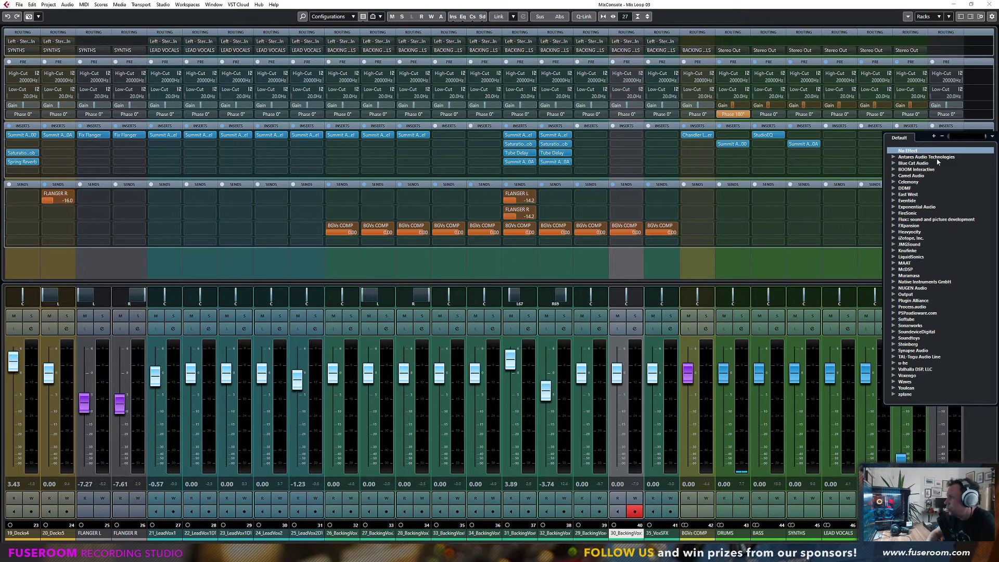
{"action": "type", "text": "me"}
{"action": "key", "text": "BackSpace"}
{"action": "key", "text": "BackSpace"}
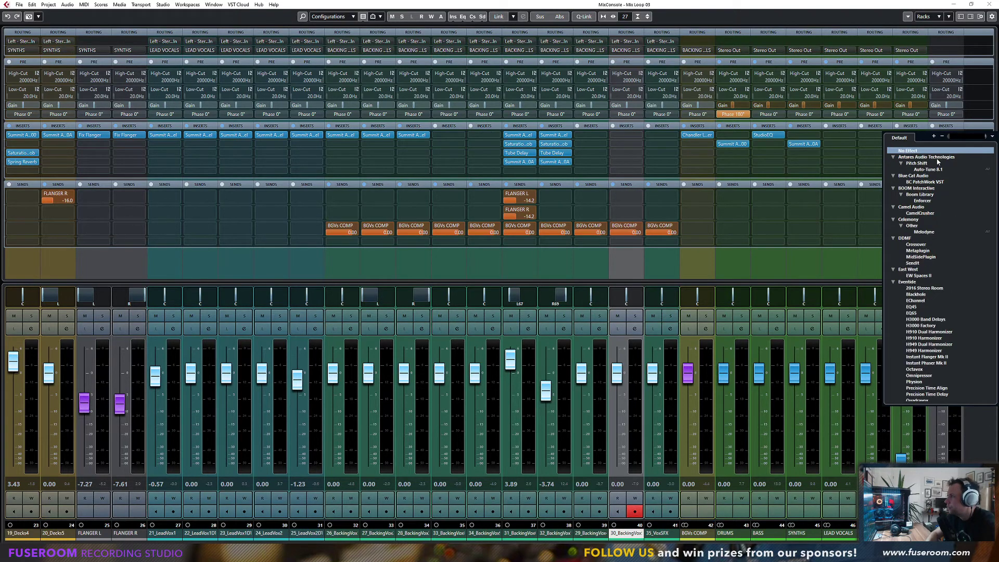
{"action": "type", "text": "zener"}
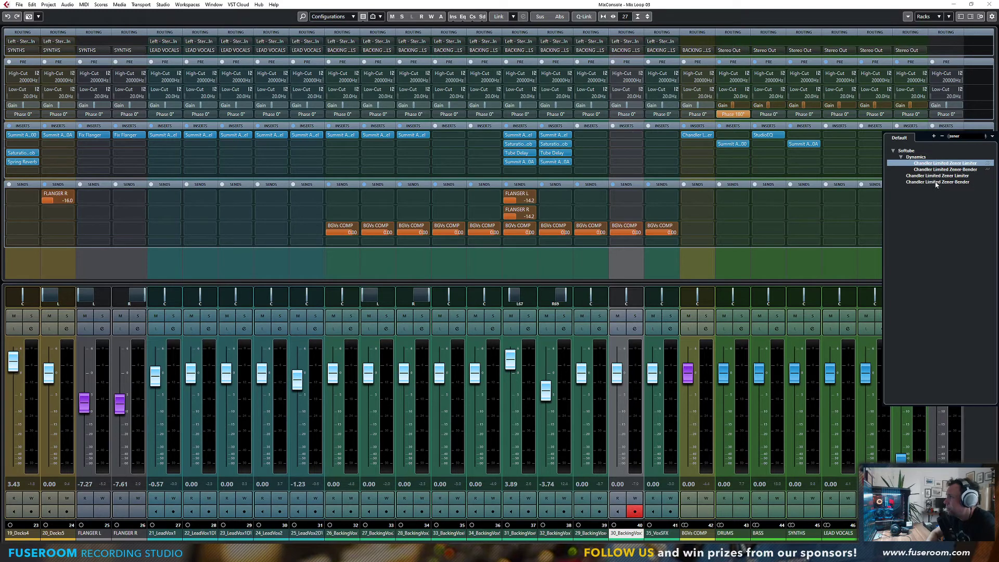
{"action": "left_click", "coordinate": [937, 182]}
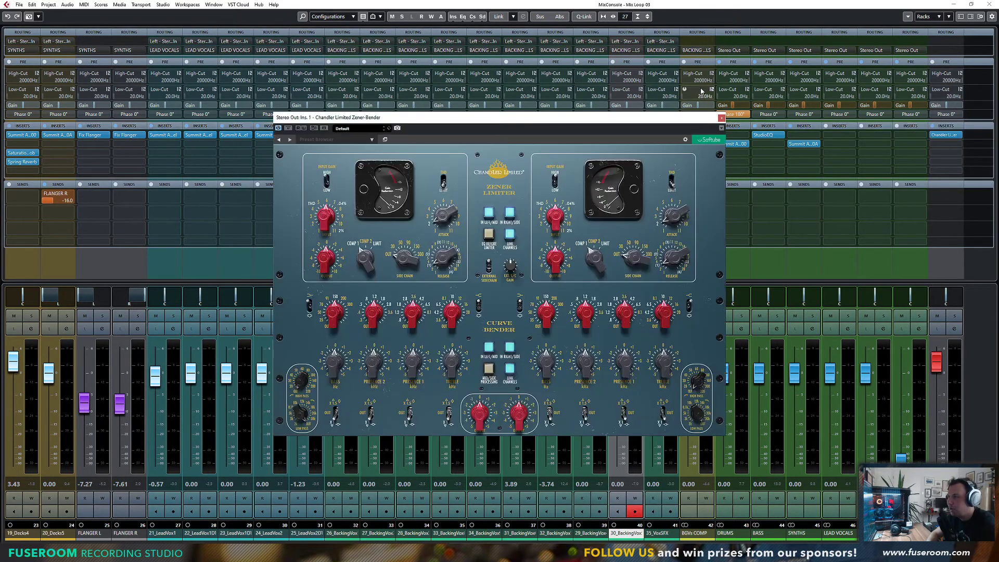
{"action": "left_click_drag", "start_coordinate": [623, 121], "coordinate": [815, 76]}
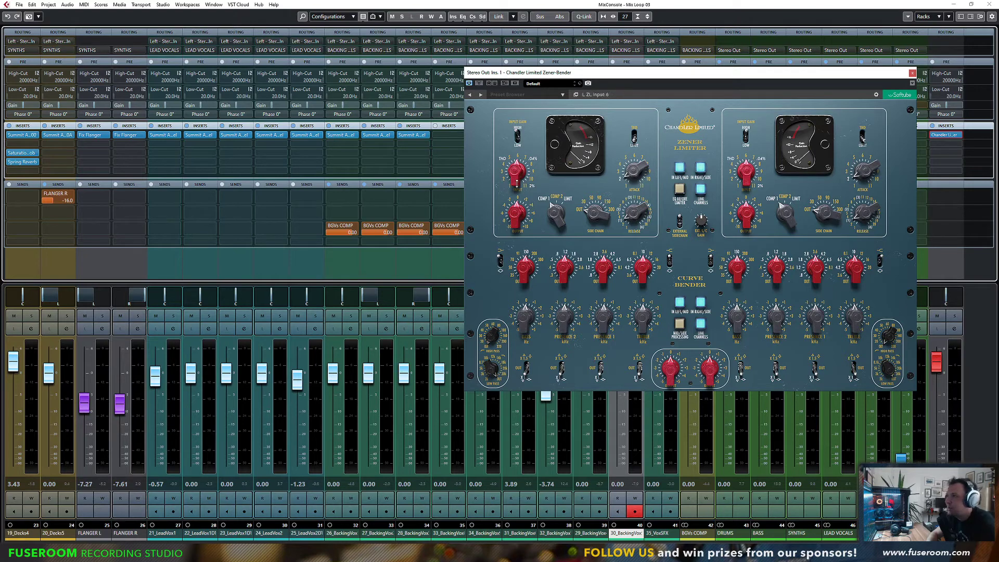
{"action": "left_click_drag", "start_coordinate": [622, 79], "coordinate": [581, 84]}
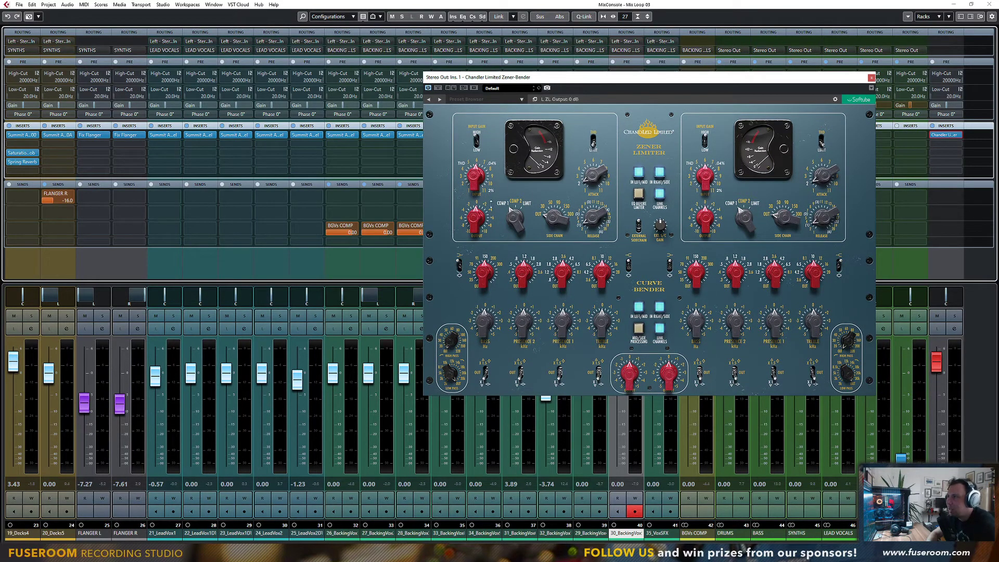
Step: Start playback and compare the Stereo Out mix with the Zener Limiter engaged and bypassed
{"action": "key", "text": "space"}
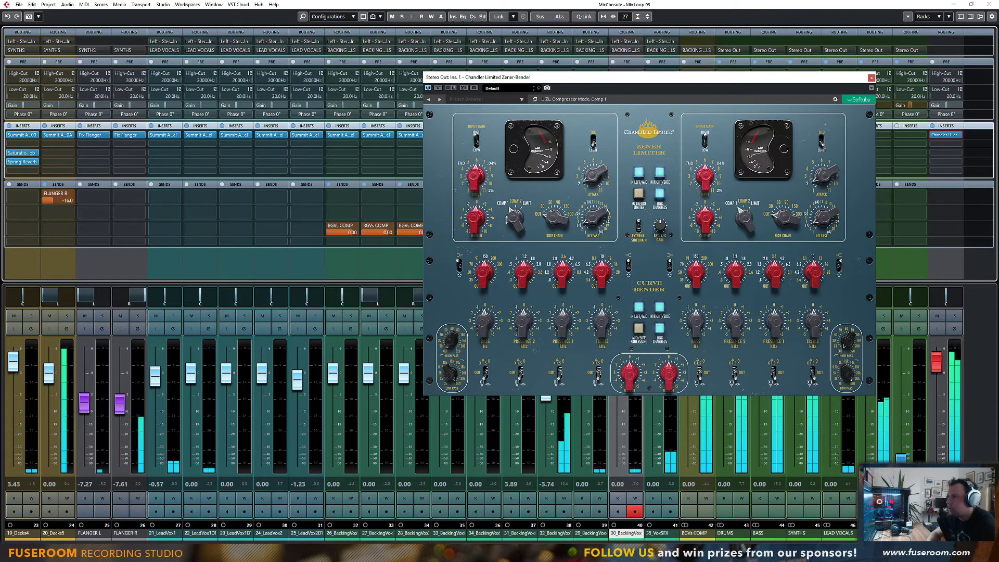
{"action": "left_click", "coordinate": [639, 173]}
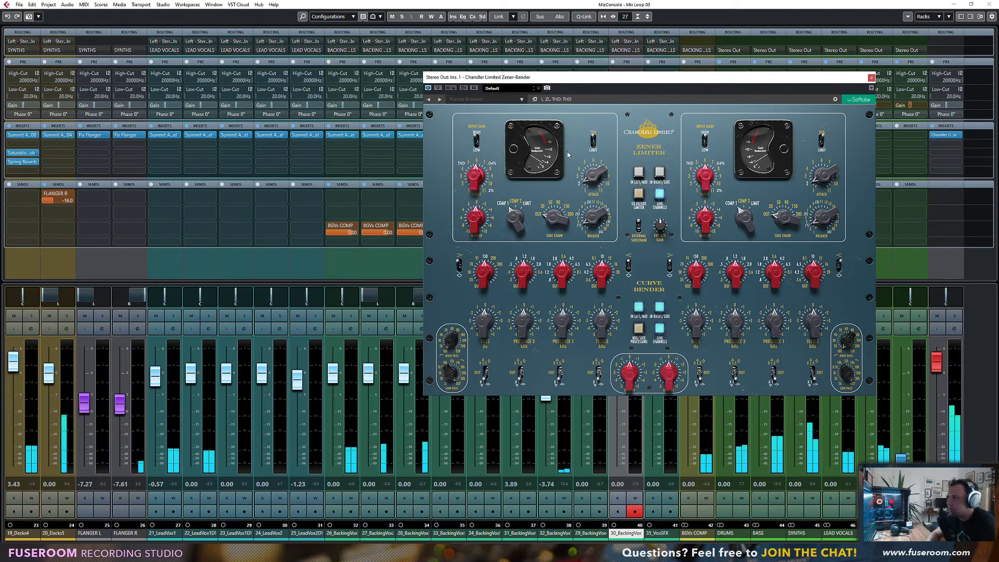
{"action": "left_click", "coordinate": [639, 173]}
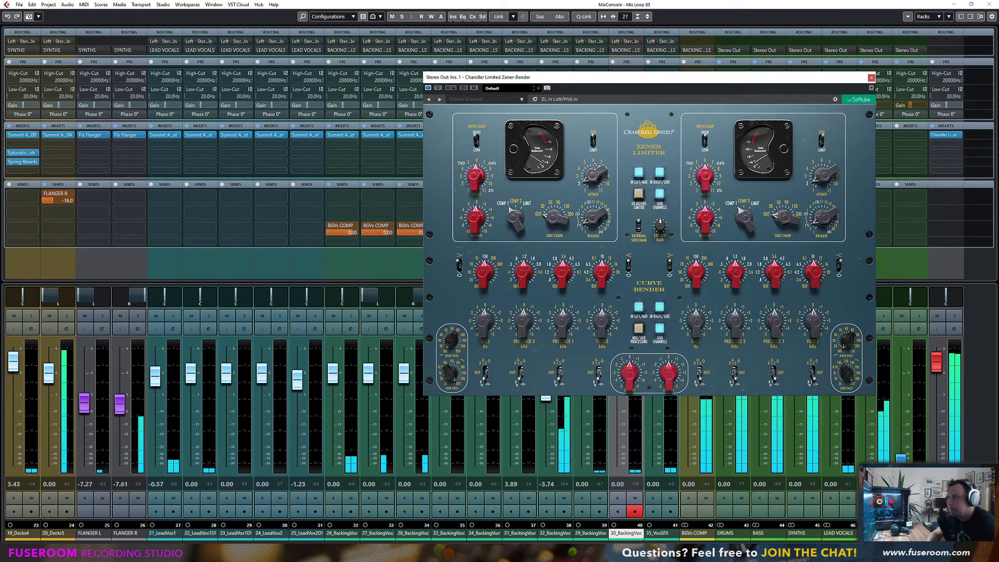
{"action": "left_click", "coordinate": [638, 174]}
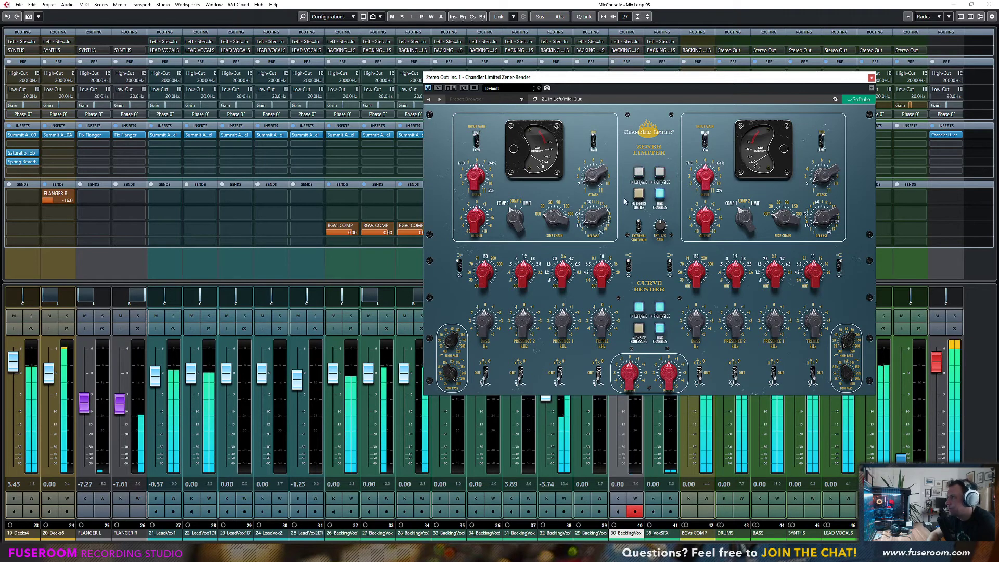
{"action": "left_click", "coordinate": [637, 176]}
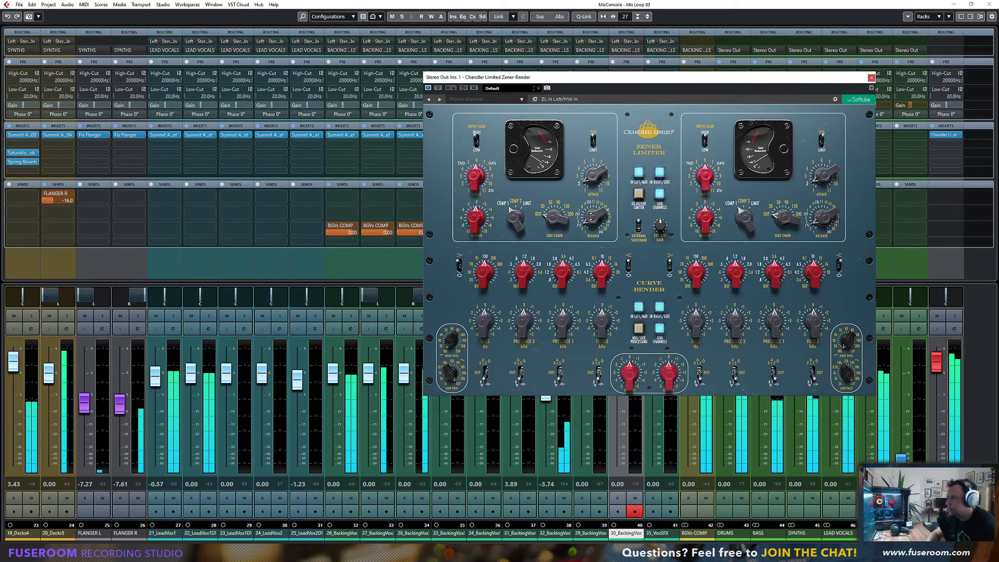
Step: Try the Zener Limiter's input at 6.5 with bypass and input gain comparisons, and set the input to 5
{"action": "left_click_drag", "start_coordinate": [479, 219], "coordinate": [479, 186]}
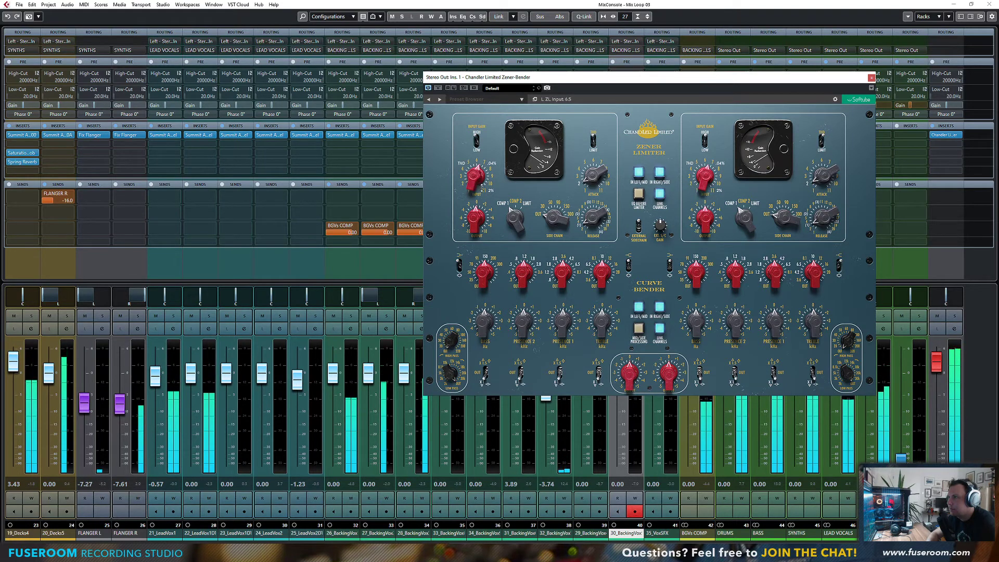
{"action": "left_click", "coordinate": [638, 177]}
{"action": "left_click", "coordinate": [638, 177]}
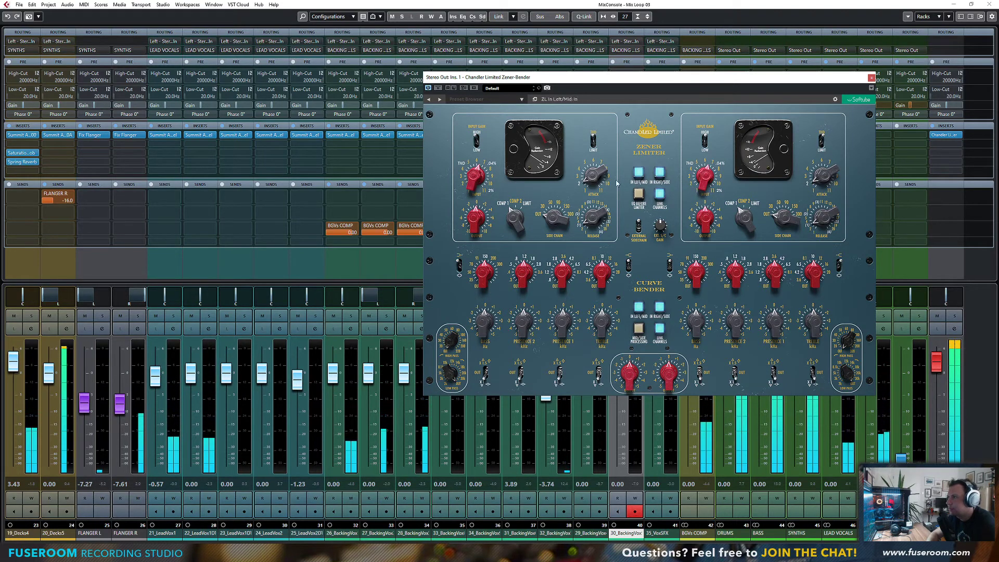
{"action": "left_click", "coordinate": [477, 145]}
{"action": "left_click", "coordinate": [476, 145]}
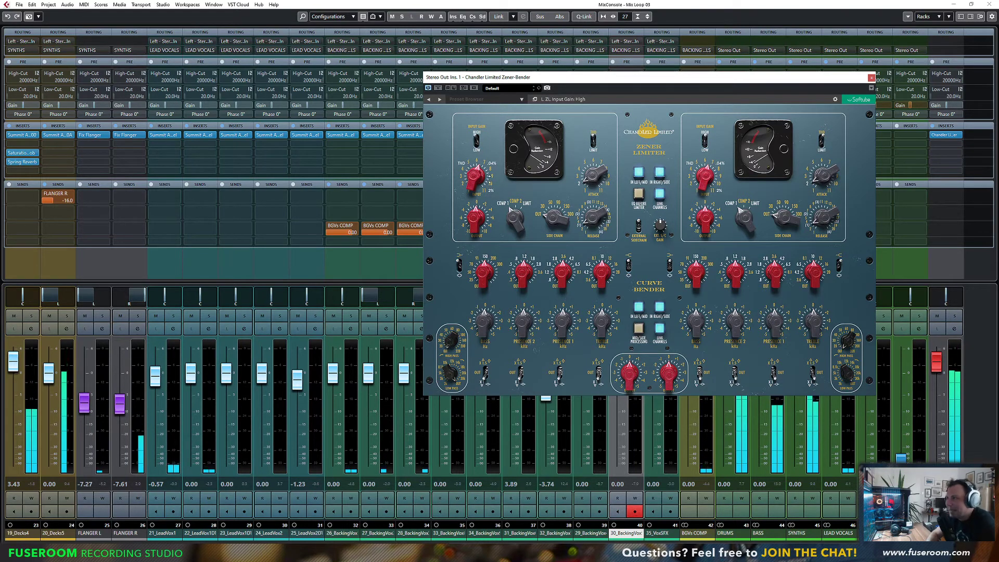
{"action": "left_click_drag", "start_coordinate": [476, 176], "coordinate": [475, 179]}
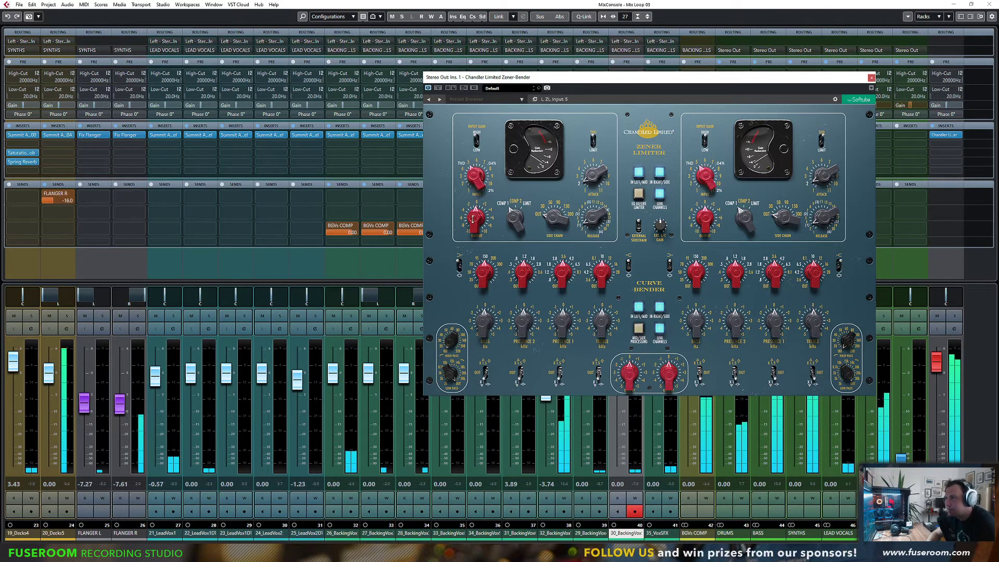
Step: Raise the Zener Limiter's output, fine-tune its levels against bypass, and set the Curve Bender's high pass to 40 Hz
{"action": "left_click_drag", "start_coordinate": [474, 222], "coordinate": [473, 218]}
{"action": "scroll", "coordinate": [474, 218], "scroll_direction": "up", "scroll_amount": 3}
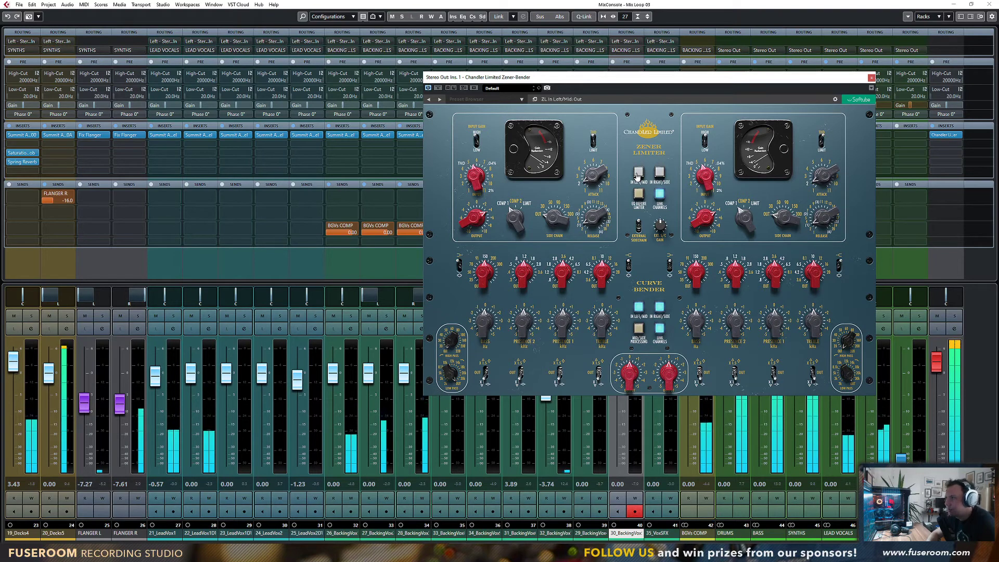
{"action": "scroll", "coordinate": [475, 224], "scroll_direction": "down", "scroll_amount": 2}
{"action": "scroll", "coordinate": [472, 187], "scroll_direction": "down", "scroll_amount": 1}
{"action": "scroll", "coordinate": [554, 224], "scroll_direction": "up", "scroll_amount": 3}
{"action": "scroll", "coordinate": [482, 220], "scroll_direction": "up", "scroll_amount": 1}
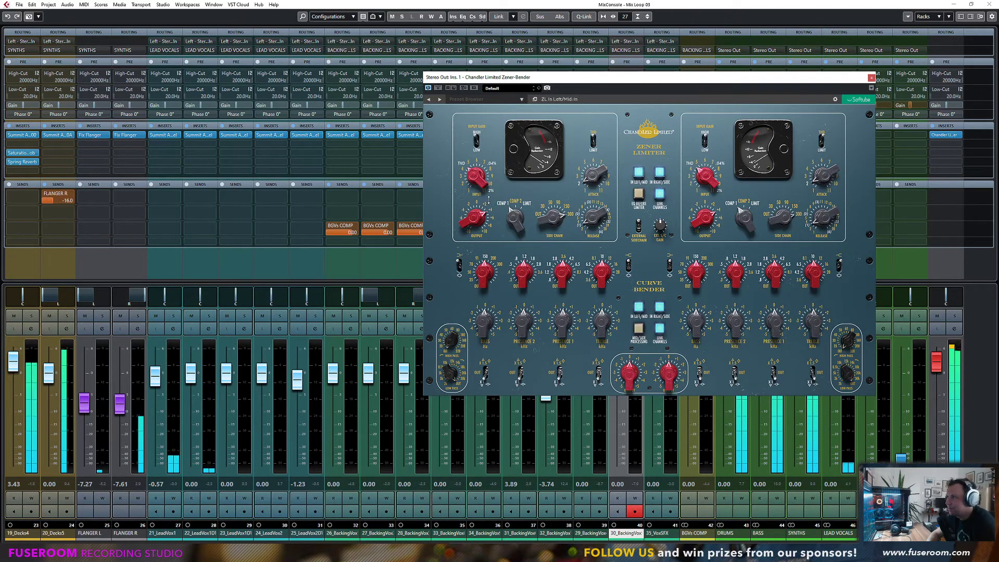
{"action": "scroll", "coordinate": [475, 217], "scroll_direction": "up", "scroll_amount": 2}
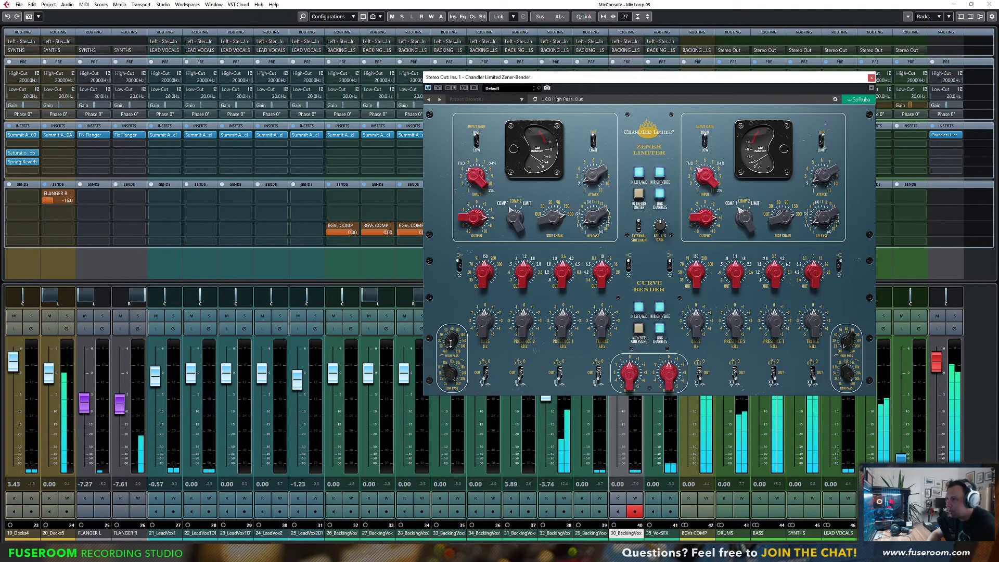
{"action": "left_click_drag", "start_coordinate": [451, 342], "coordinate": [451, 333]}
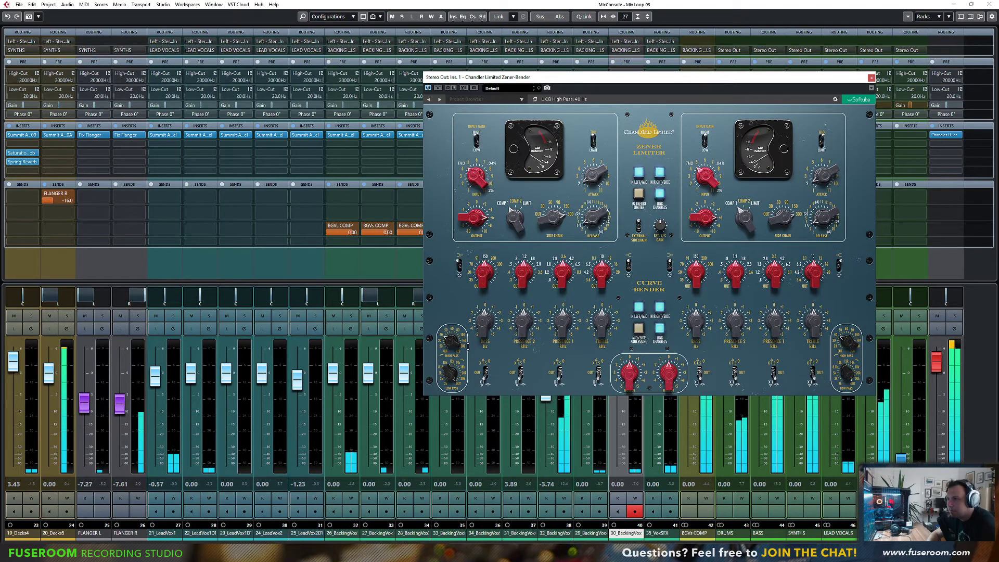
Step: Place the Curve Bender before the limiter, raise the treble gain slightly, and set frequencies to 91 Hz bass, 4.2 kHz Presence 1 and 12 kHz treble
{"action": "left_click", "coordinate": [639, 194]}
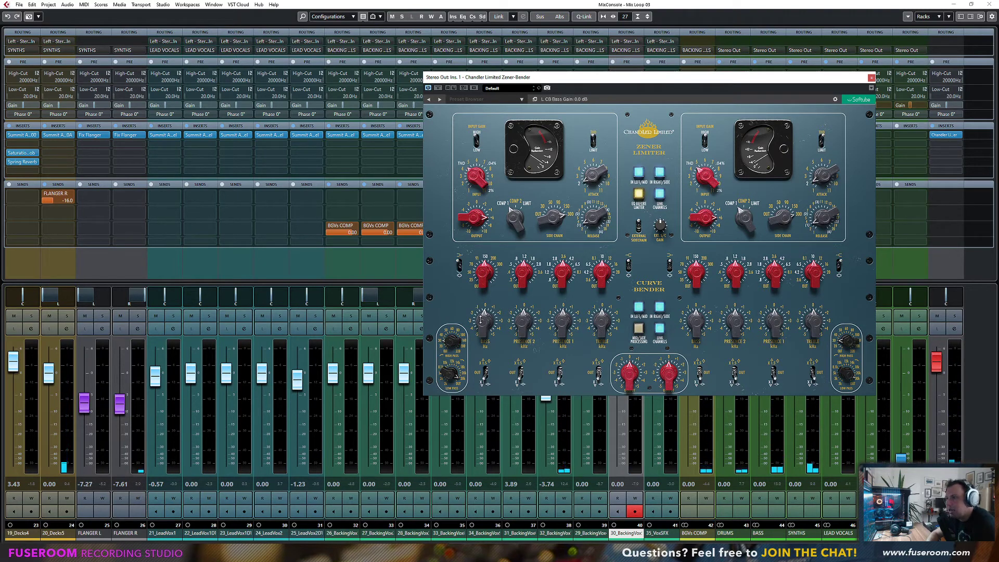
{"action": "left_click_drag", "start_coordinate": [485, 279], "coordinate": [485, 287]}
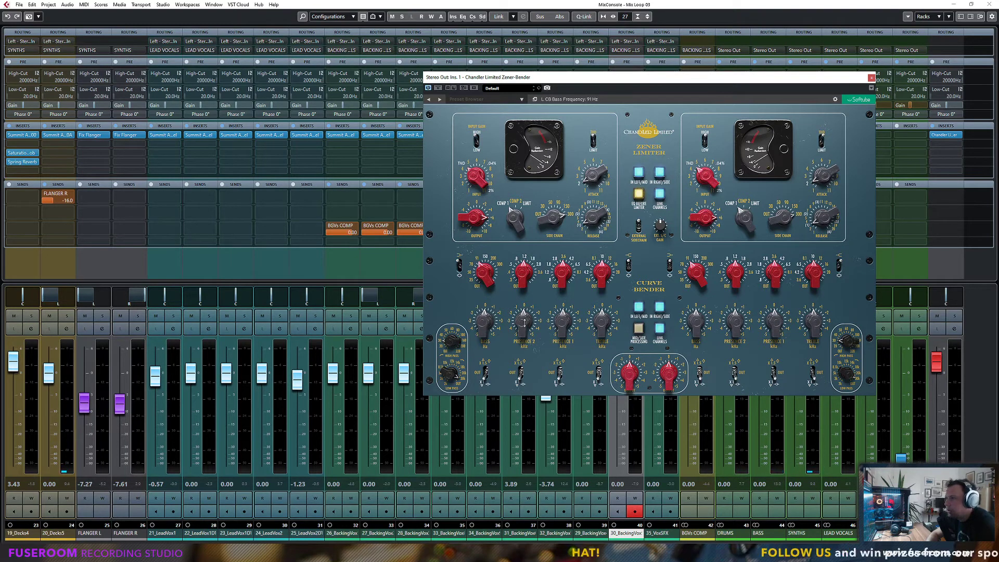
{"action": "left_click_drag", "start_coordinate": [525, 274], "coordinate": [526, 283]}
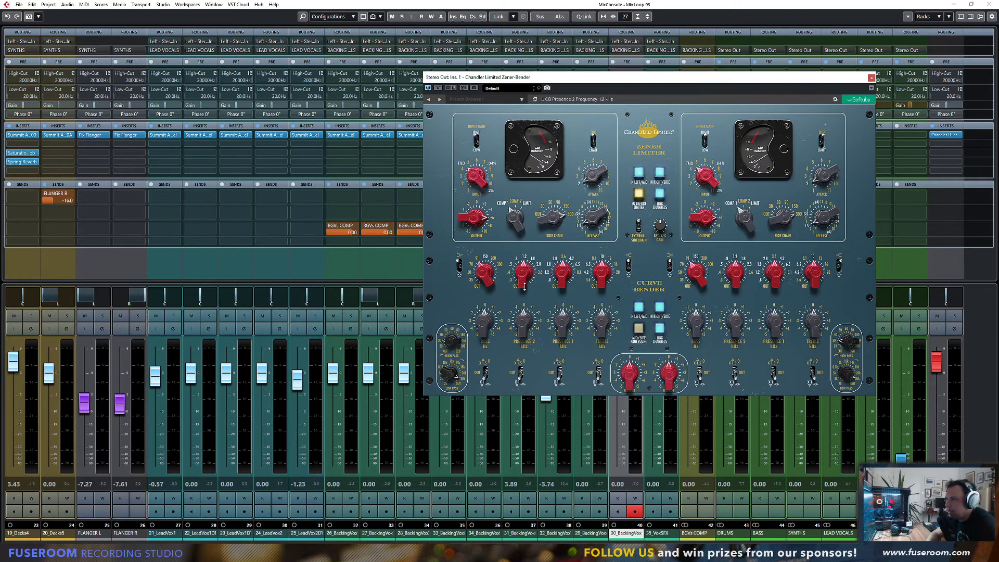
{"action": "left_click_drag", "start_coordinate": [522, 273], "coordinate": [564, 272]}
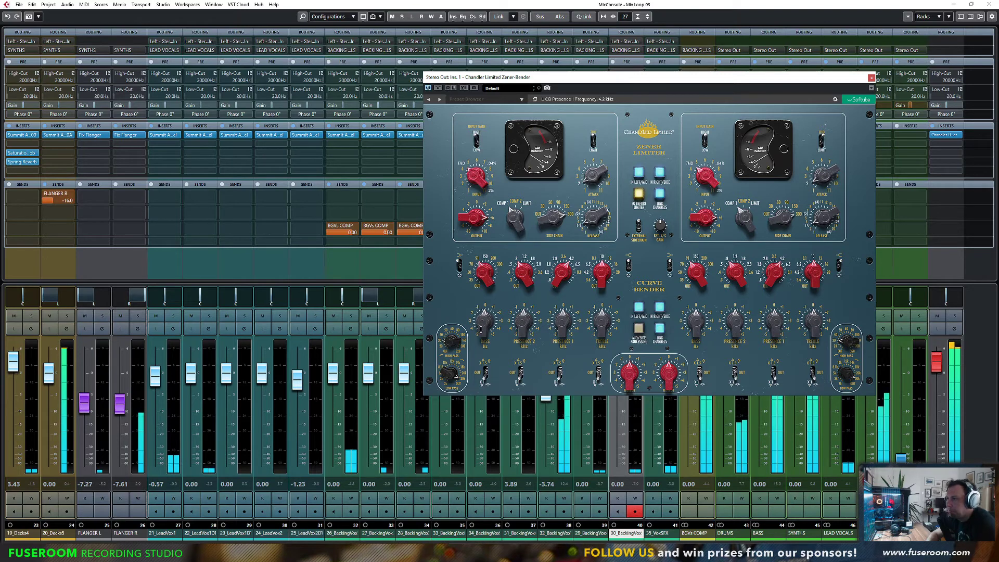
{"action": "left_click_drag", "start_coordinate": [602, 324], "coordinate": [599, 270]}
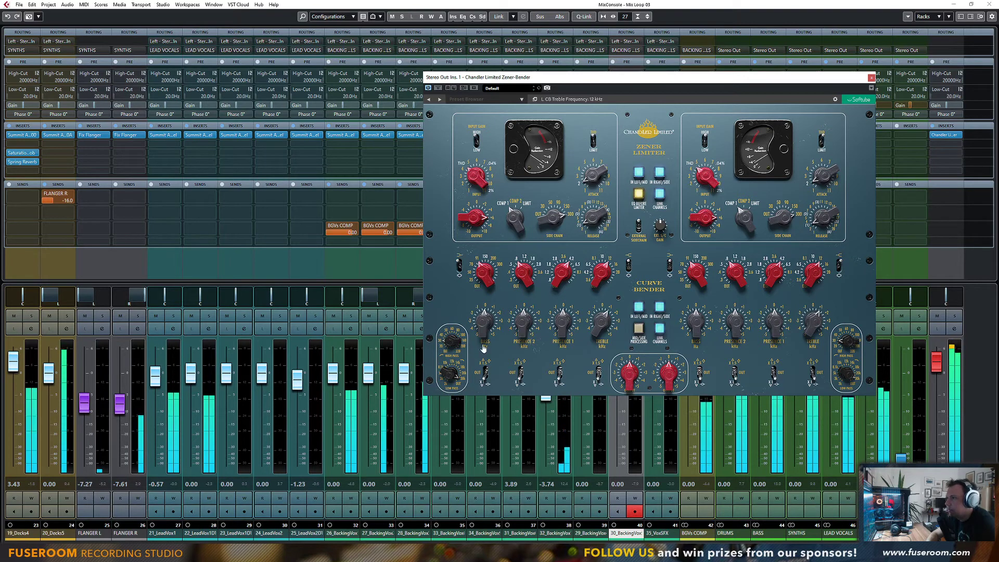
Step: Set the Curve Bender's bass gain to 1 dB, fine-tune the Presence 1 and 2 bands, and set Presence 2's multiplier to x1.5
{"action": "left_click_drag", "start_coordinate": [483, 318], "coordinate": [496, 210]}
{"action": "left_click_drag", "start_coordinate": [483, 313], "coordinate": [492, 357]}
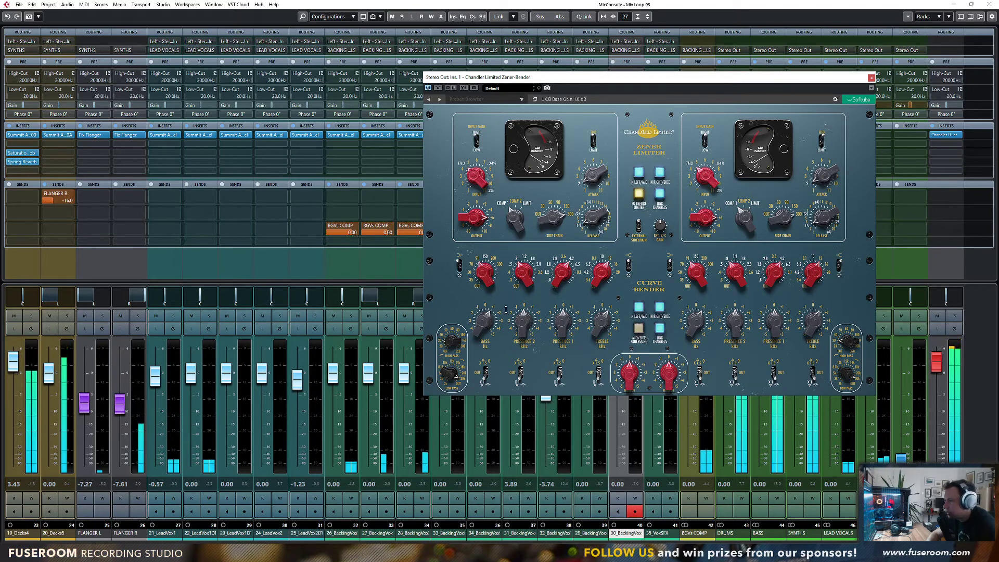
{"action": "left_click_drag", "start_coordinate": [523, 330], "coordinate": [521, 306]}
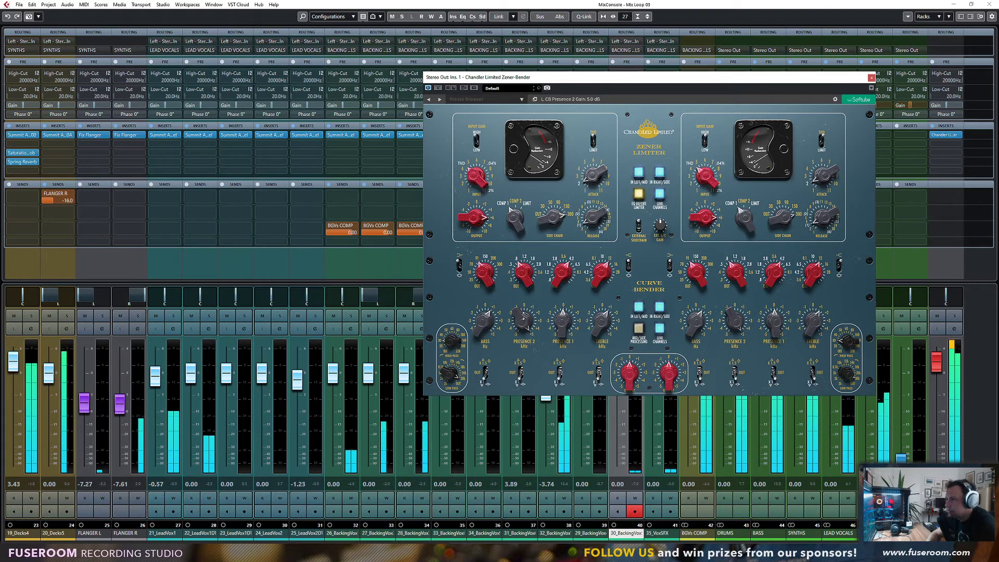
{"action": "left_click_drag", "start_coordinate": [521, 306], "coordinate": [525, 354]}
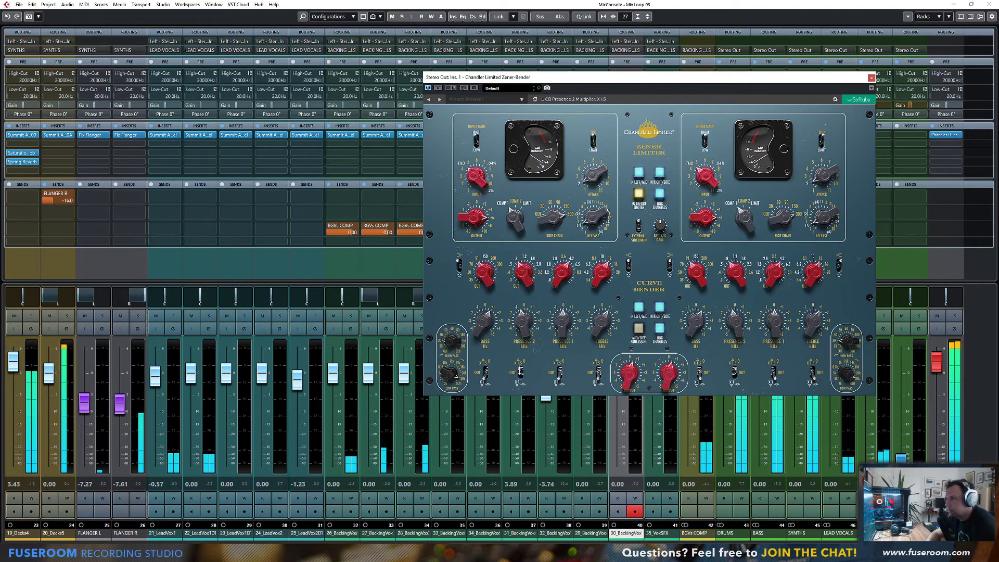
{"action": "left_click_drag", "start_coordinate": [562, 321], "coordinate": [570, 366]}
Step: Compare the Stereo Out mix with the Curve Bender and the Zener Limiter each bypassed and re-engaged, and close the Zener-Bender window
{"action": "left_click", "coordinate": [638, 310]}
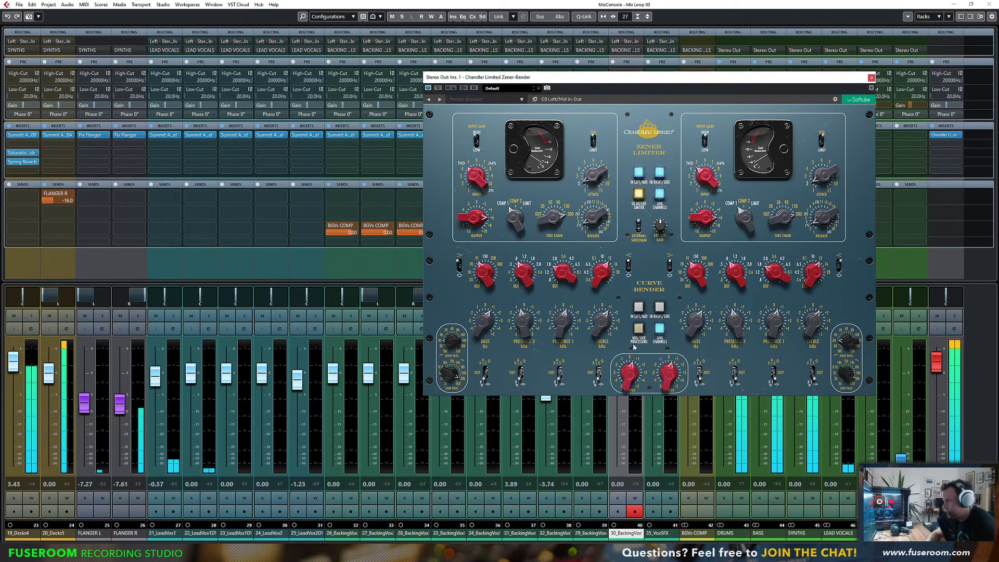
{"action": "left_click", "coordinate": [639, 307]}
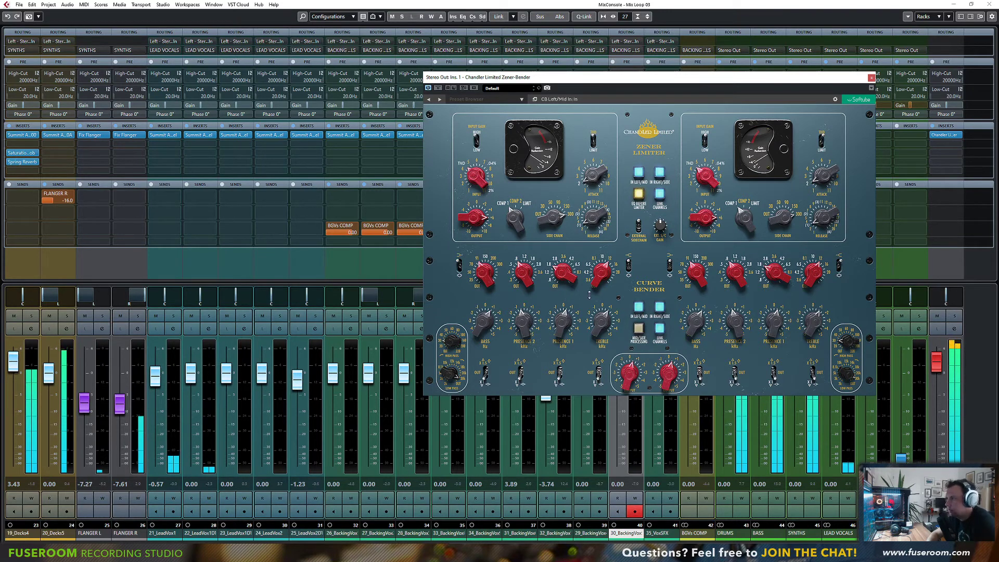
{"action": "left_click", "coordinate": [638, 173]}
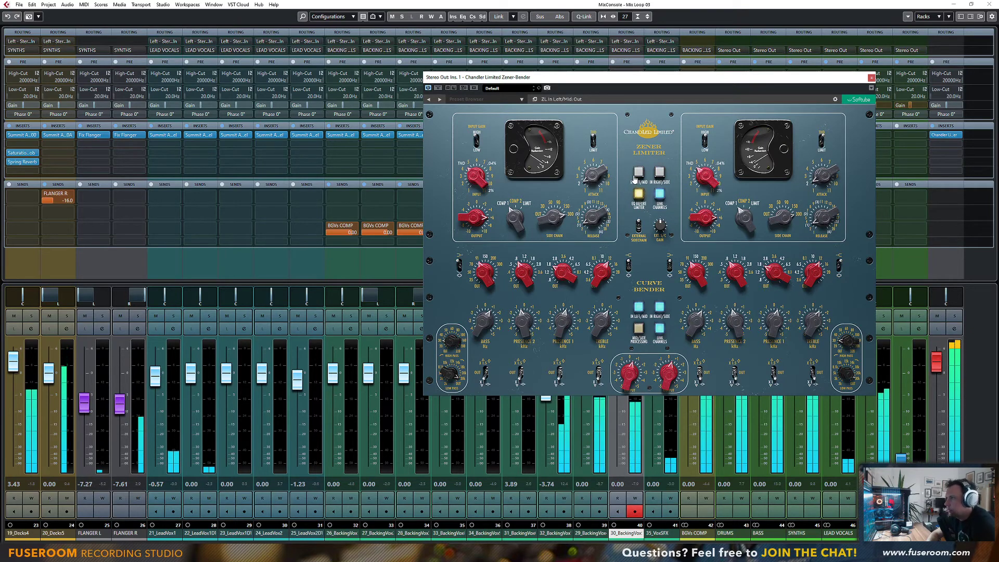
{"action": "left_click", "coordinate": [638, 173]}
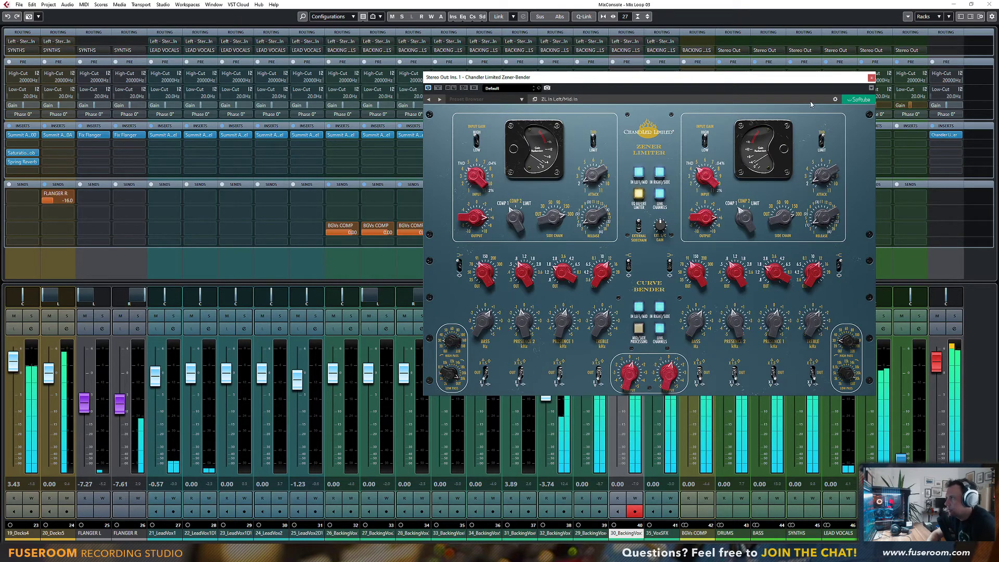
{"action": "left_click", "coordinate": [871, 78]}
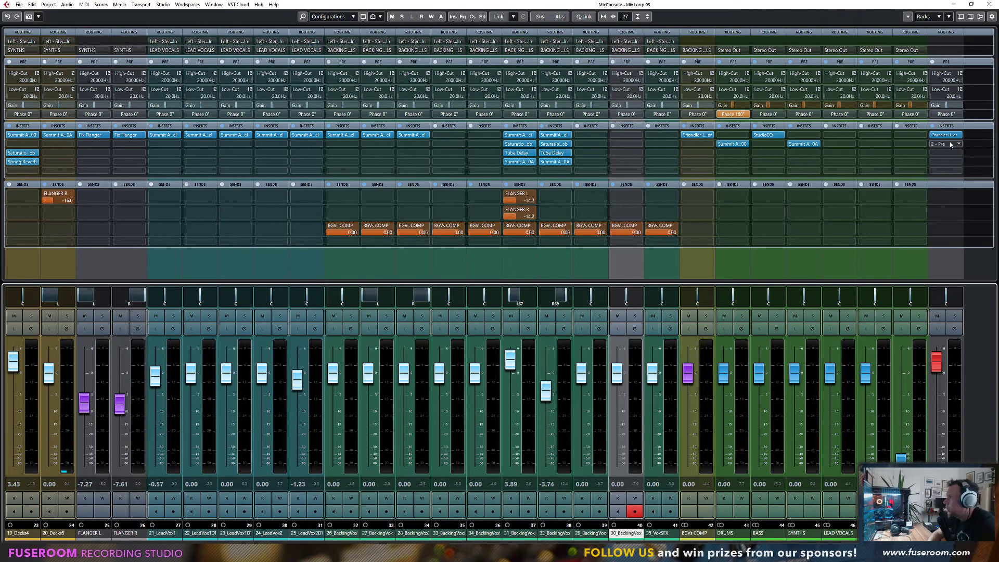
Step: Try finding an effect for Stereo Out's second insert slot by searching l2 and softube, and return to the collapsed manufacturer list
{"action": "left_click", "coordinate": [959, 146]}
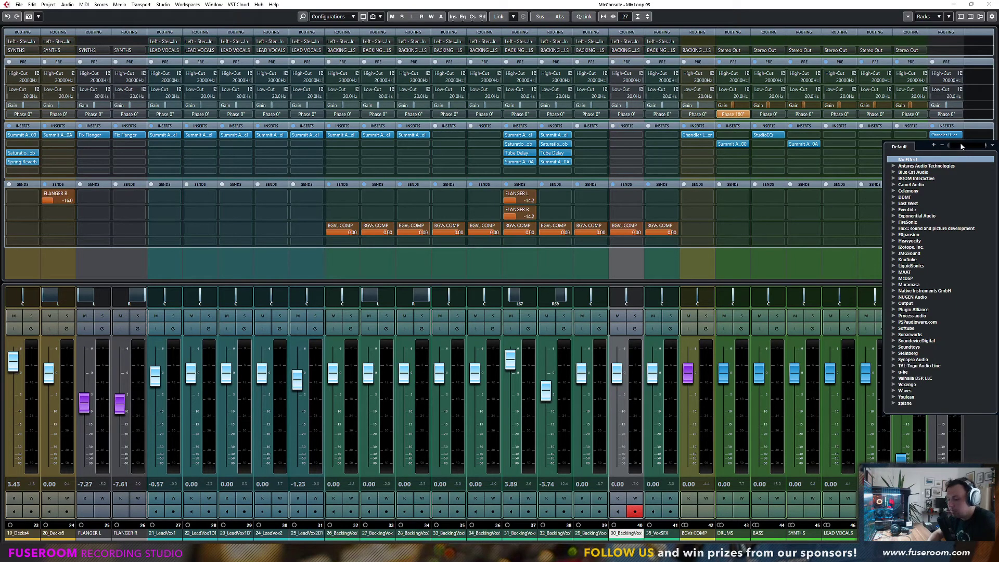
{"action": "type", "text": "l2"}
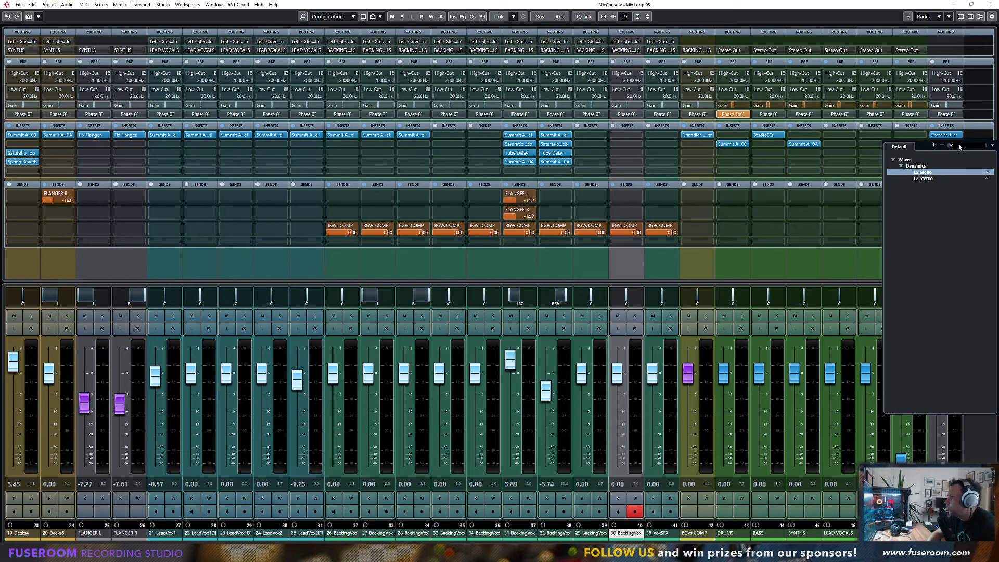
{"action": "key", "text": "BackSpace"}
{"action": "key", "text": "BackSpace"}
{"action": "type", "text": "softube"}
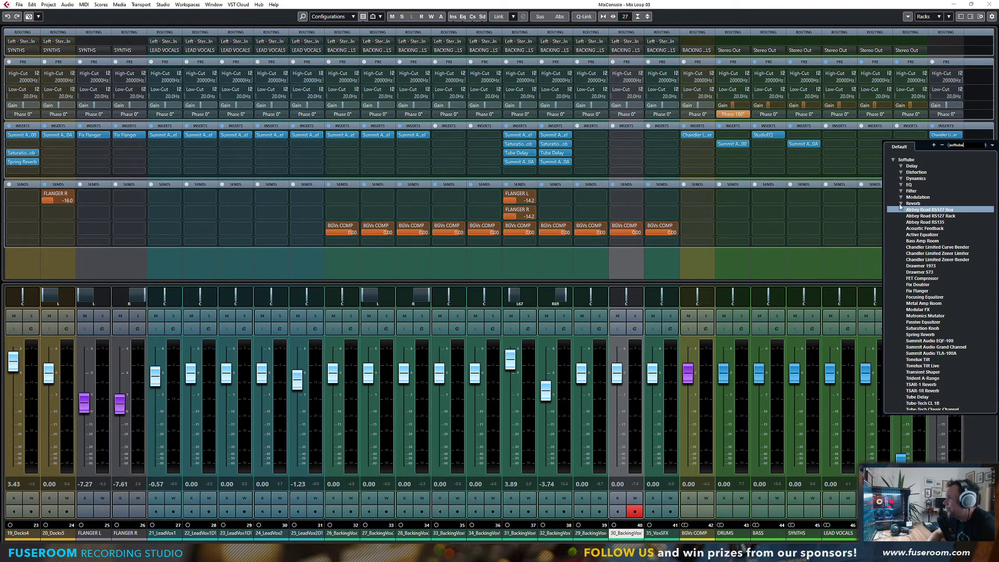
{"action": "left_click", "coordinate": [901, 180]}
{"action": "left_click", "coordinate": [966, 146]}
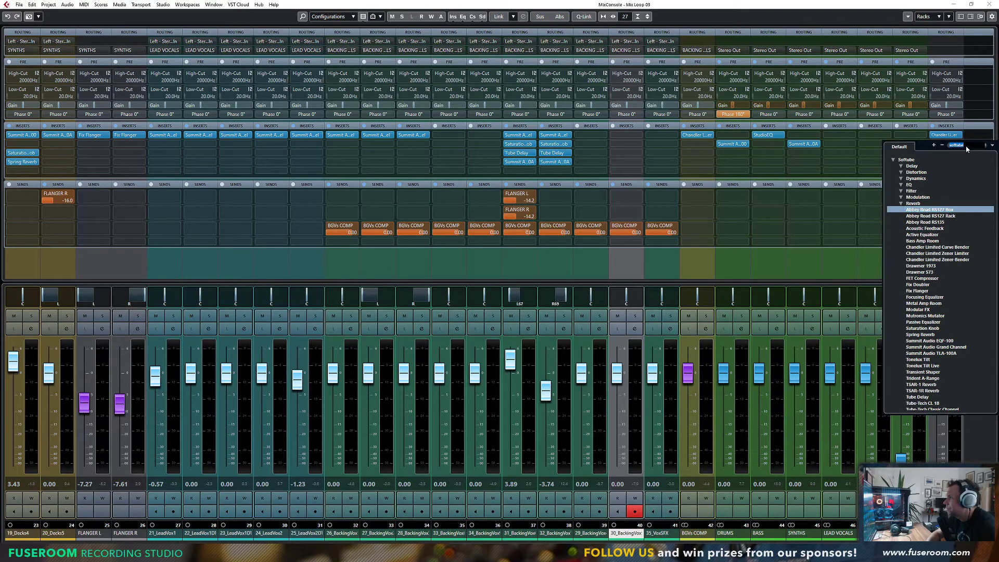
{"action": "key", "text": "BackSpace"}
{"action": "type", "text": "soft"}
{"action": "key", "text": "BackSpace"}
{"action": "key", "text": "BackSpace"}
{"action": "key", "text": "BackSpace"}
{"action": "key", "text": "BackSpace"}
{"action": "scroll", "coordinate": [919, 243], "scroll_direction": "down", "scroll_amount": 3}
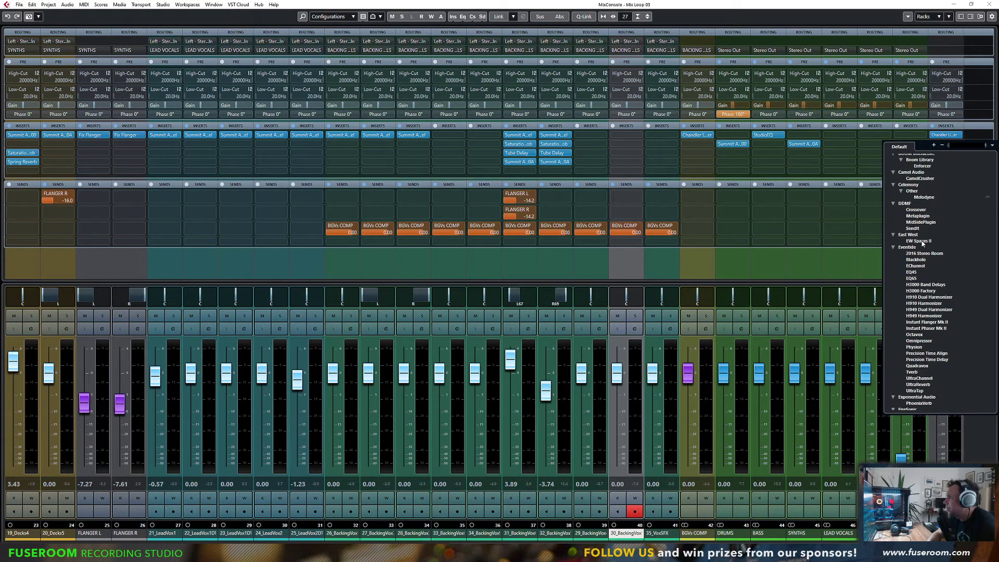
{"action": "left_click", "coordinate": [894, 248]}
{"action": "left_click", "coordinate": [942, 145]}
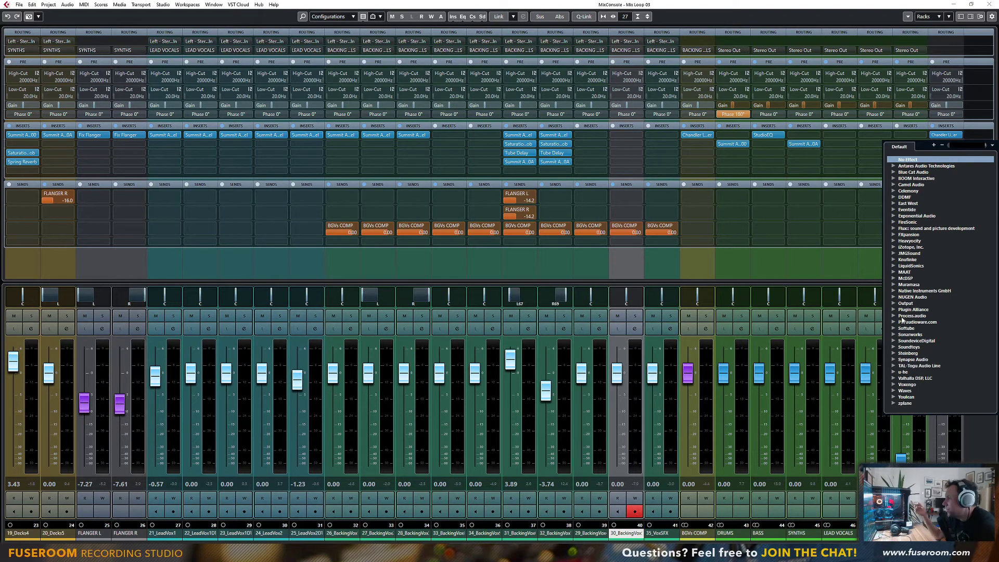
Step: Insert the Softube Transient Shaper in Stereo Out's second insert slot
{"action": "left_click", "coordinate": [894, 329]}
{"action": "left_click", "coordinate": [901, 348]}
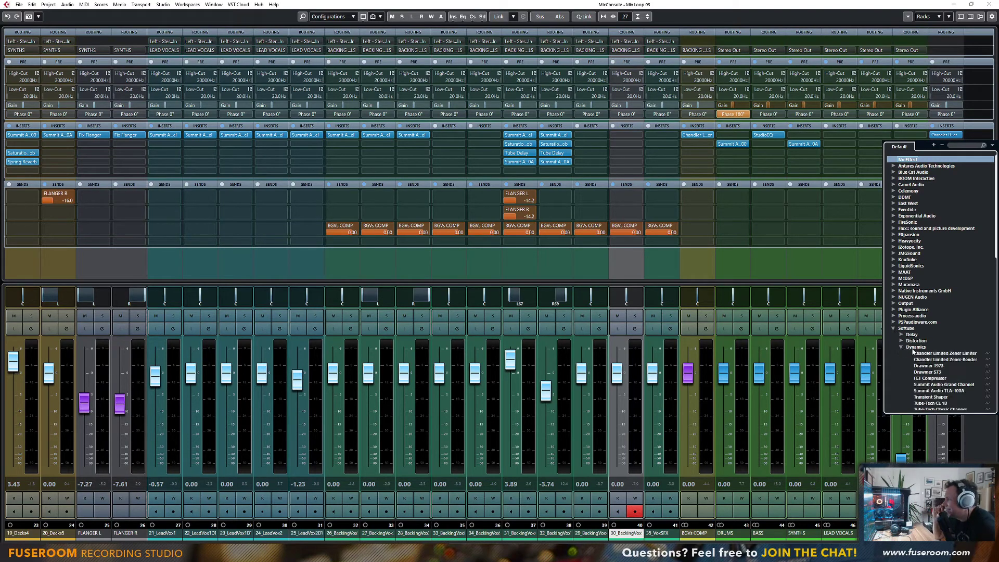
{"action": "scroll", "coordinate": [937, 367], "scroll_direction": "down", "scroll_amount": 3}
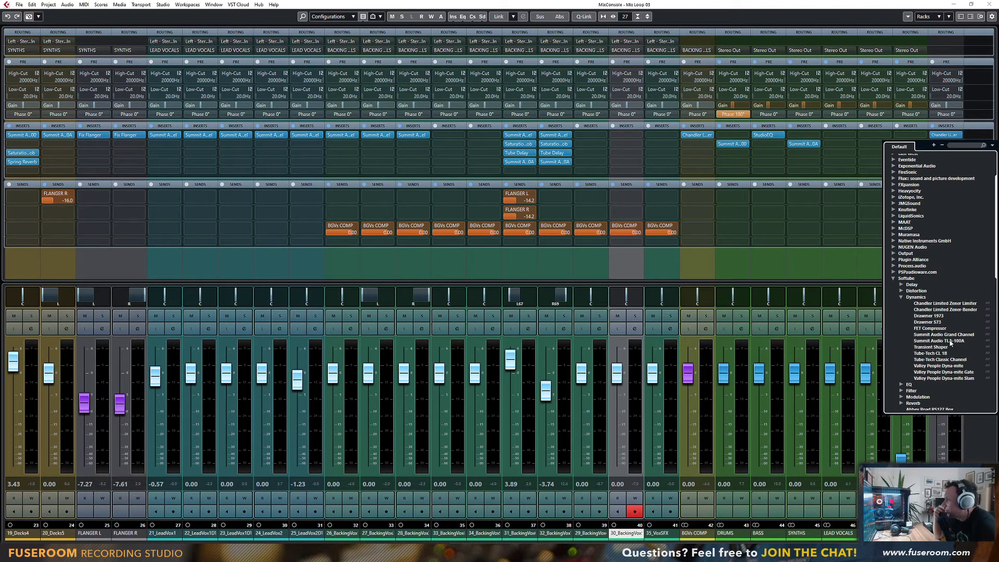
{"action": "scroll", "coordinate": [952, 347], "scroll_direction": "down", "scroll_amount": 1}
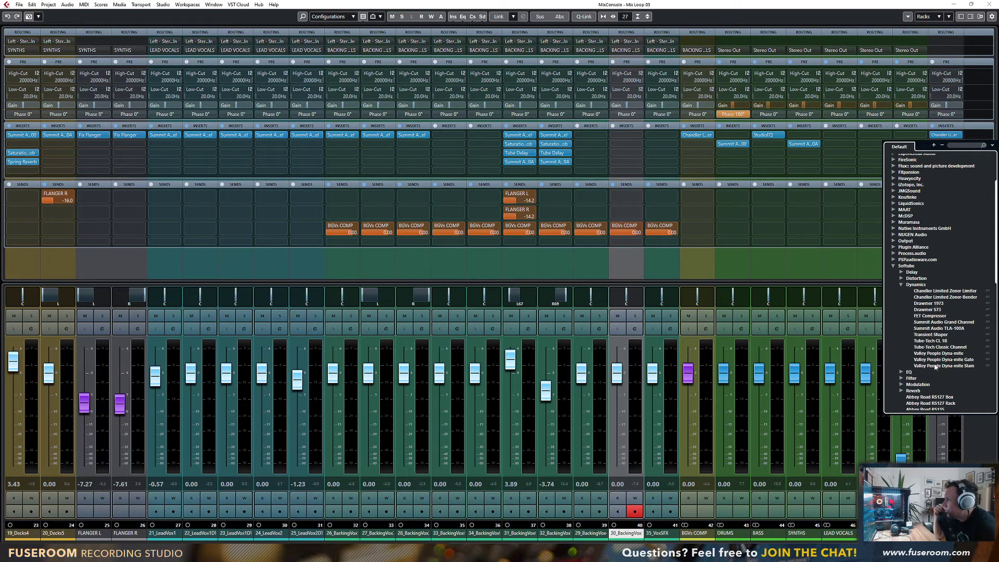
{"action": "left_click", "coordinate": [934, 335]}
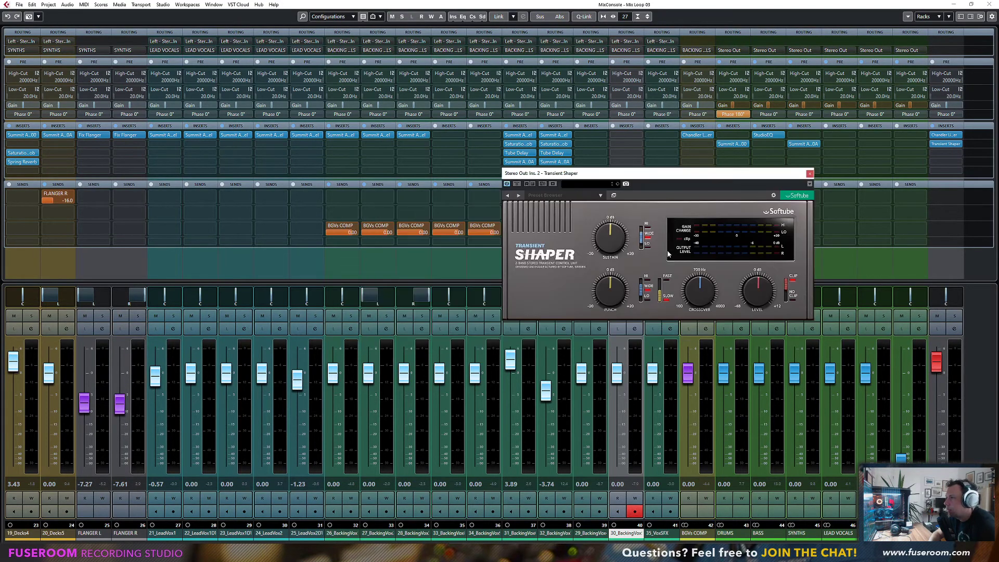
Step: During playback, try the Transient Shaper with fast punch, reduced low-band sustain, a 340 Hz crossover, no clipping, and a slightly lower output level
{"action": "key", "text": "space"}
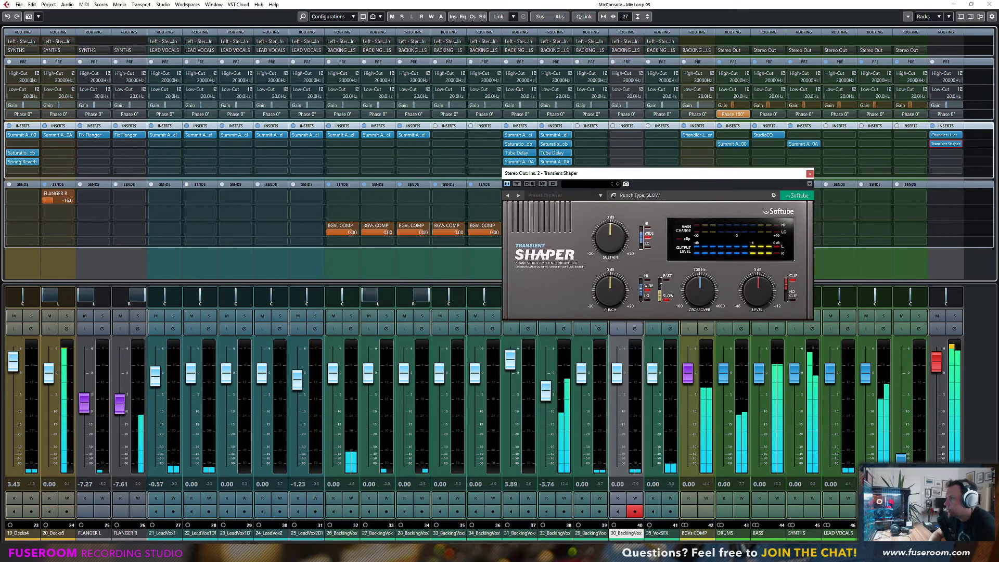
{"action": "mouse_move", "coordinate": [609, 291]}
{"action": "left_mouse_down"}
{"action": "mouse_move", "coordinate": [599, 347]}
{"action": "mouse_move", "coordinate": [611, 298]}
{"action": "left_mouse_up"}
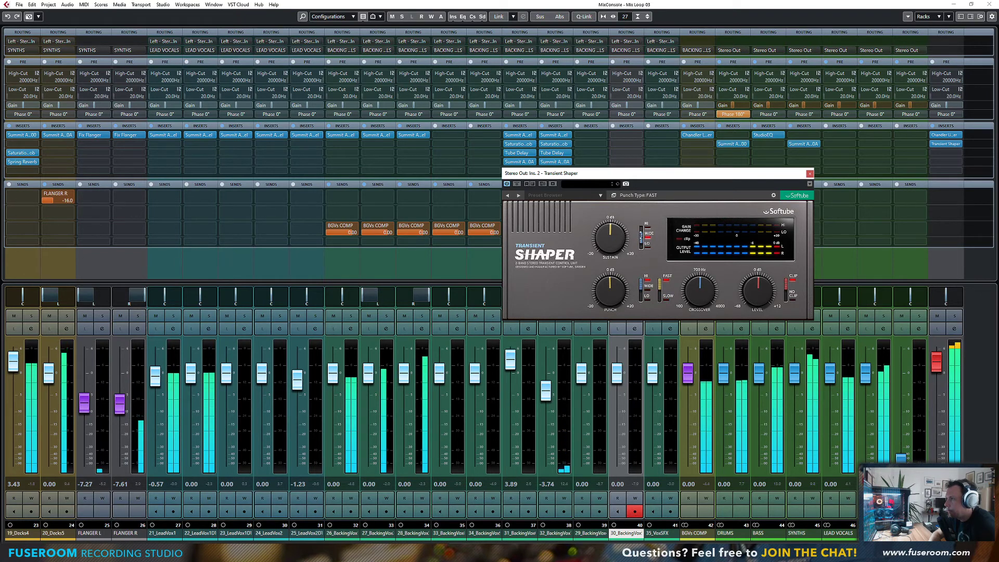
{"action": "mouse_move", "coordinate": [611, 244]}
{"action": "left_mouse_down"}
{"action": "mouse_move", "coordinate": [616, 260]}
{"action": "mouse_move", "coordinate": [609, 251]}
{"action": "left_mouse_up"}
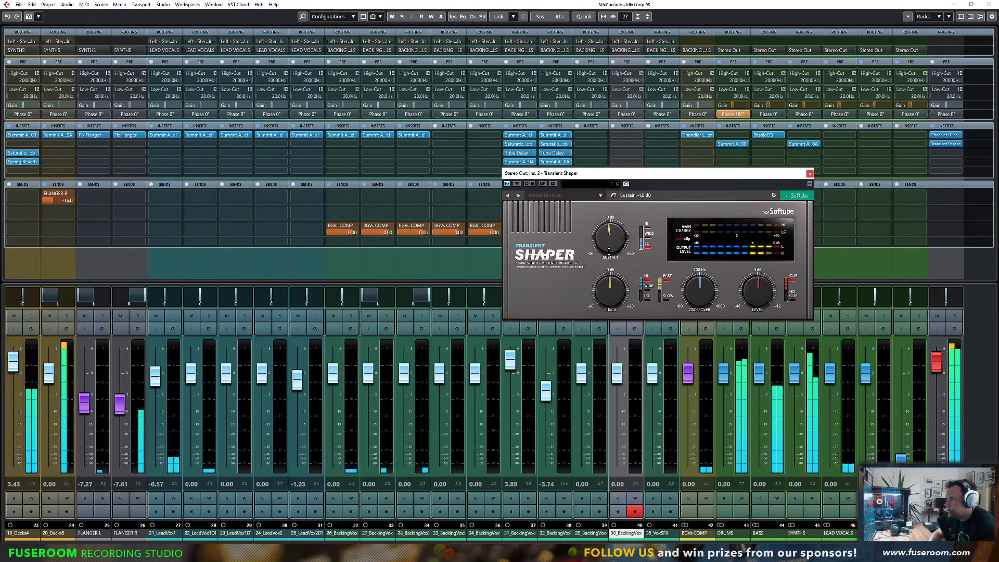
{"action": "left_click_drag", "start_coordinate": [610, 292], "coordinate": [610, 288]}
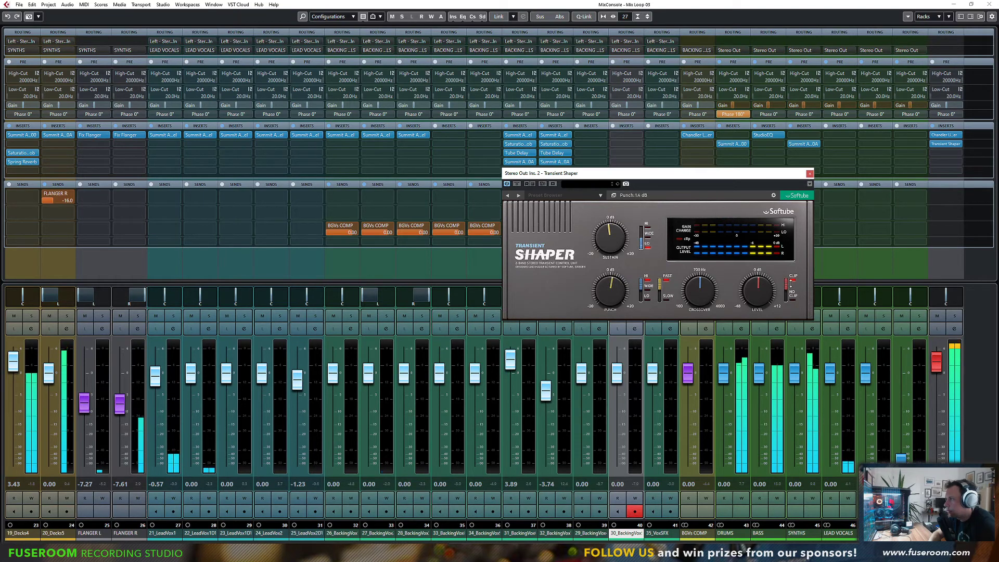
{"action": "left_click", "coordinate": [792, 282]}
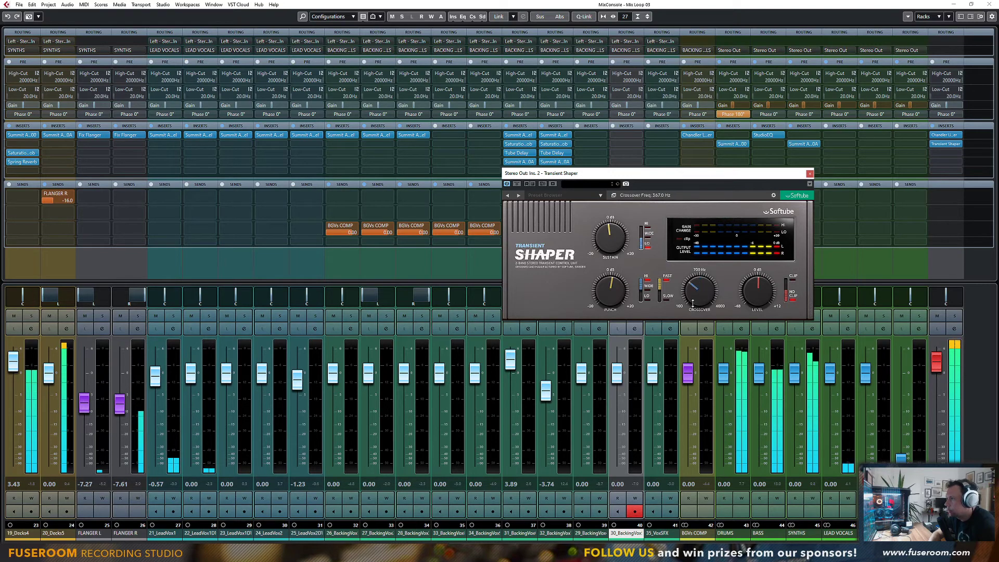
{"action": "left_click", "coordinate": [518, 186]}
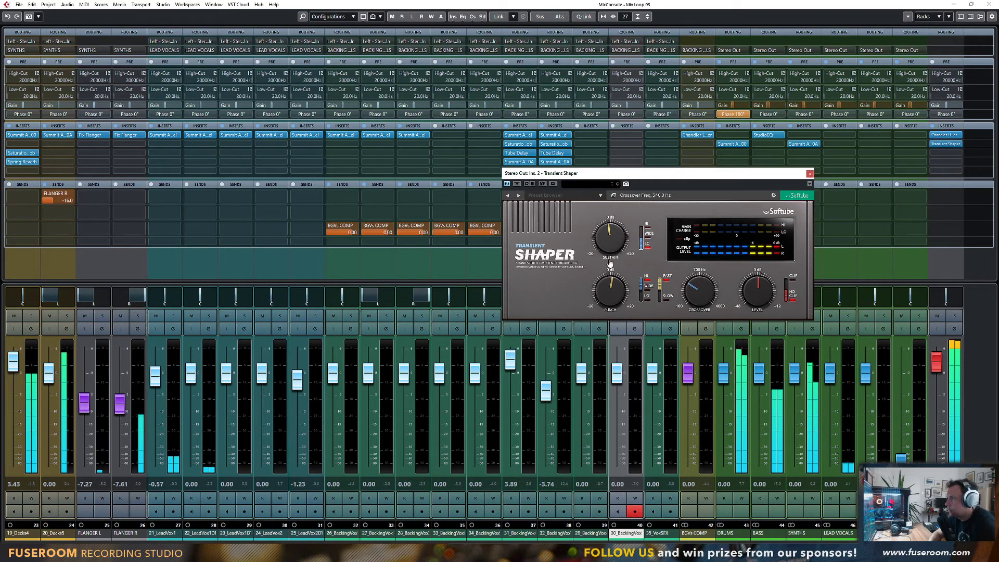
{"action": "left_click_drag", "start_coordinate": [746, 288], "coordinate": [748, 294]}
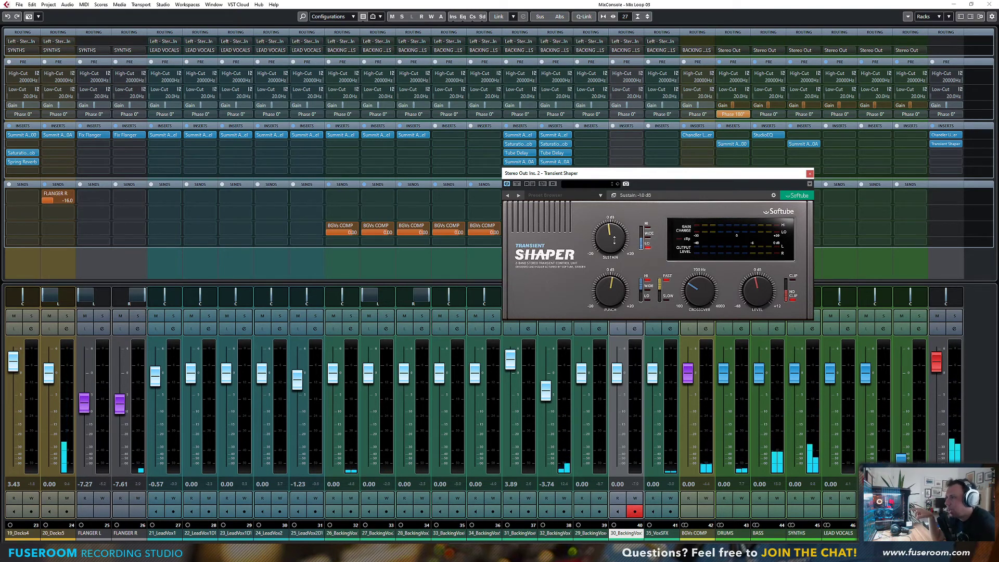
Step: Replace the Transient Shaper on Stereo Out with Waves L2 Stereo, lower its threshold and output ceiling together slightly, and start playback
{"action": "left_click", "coordinate": [959, 145]}
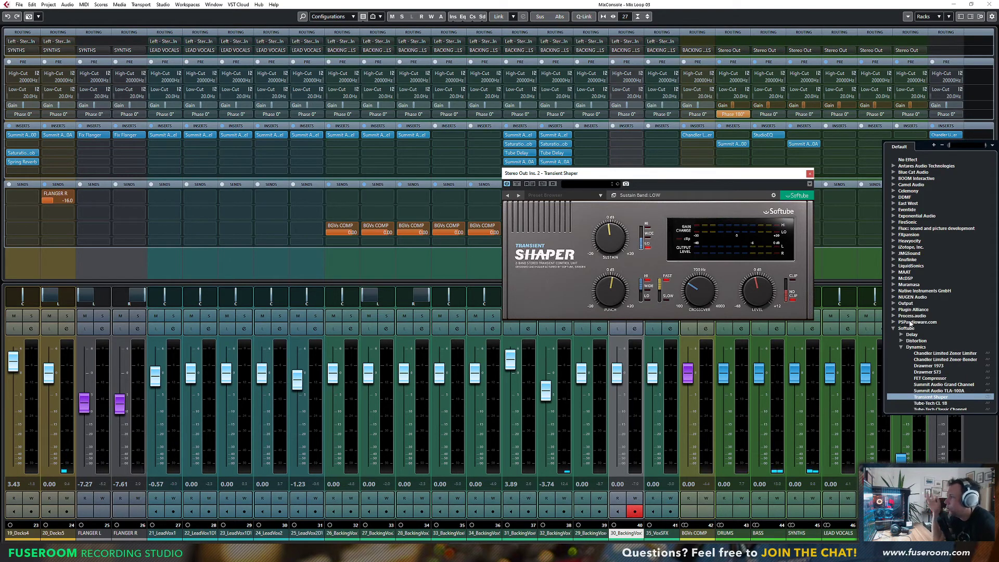
{"action": "type", "text": "l2"}
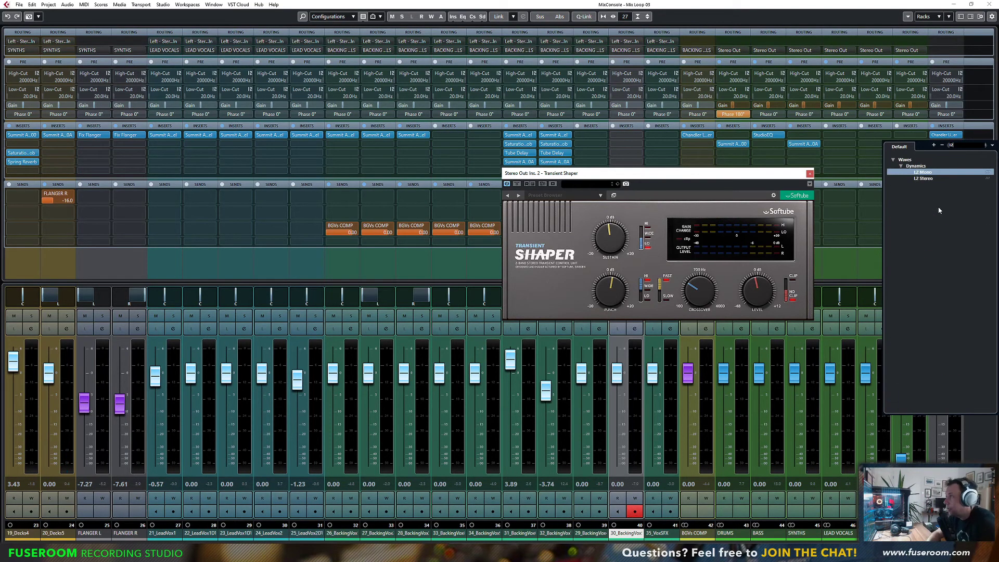
{"action": "left_click", "coordinate": [924, 179]}
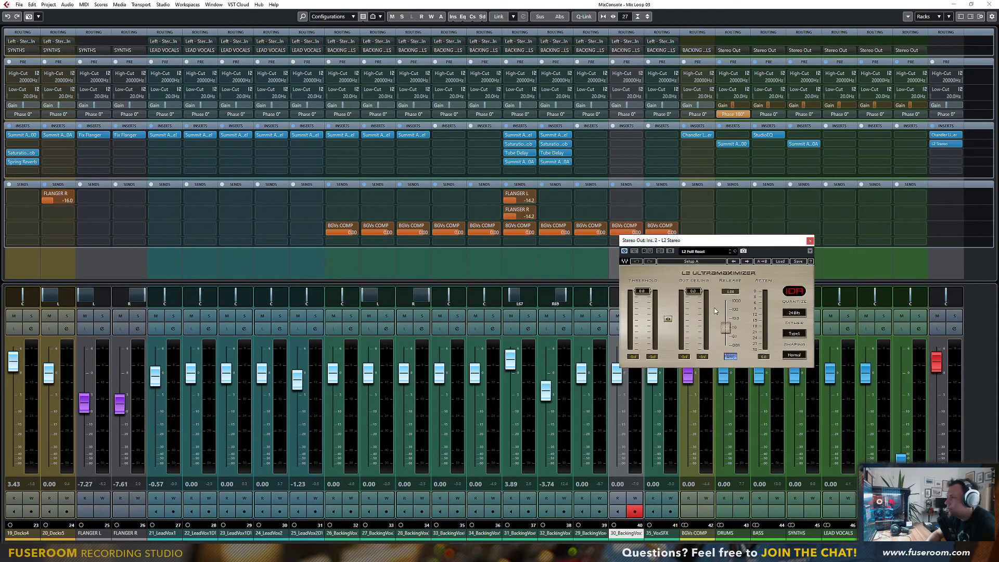
{"action": "left_click_drag", "start_coordinate": [668, 319], "coordinate": [668, 319]}
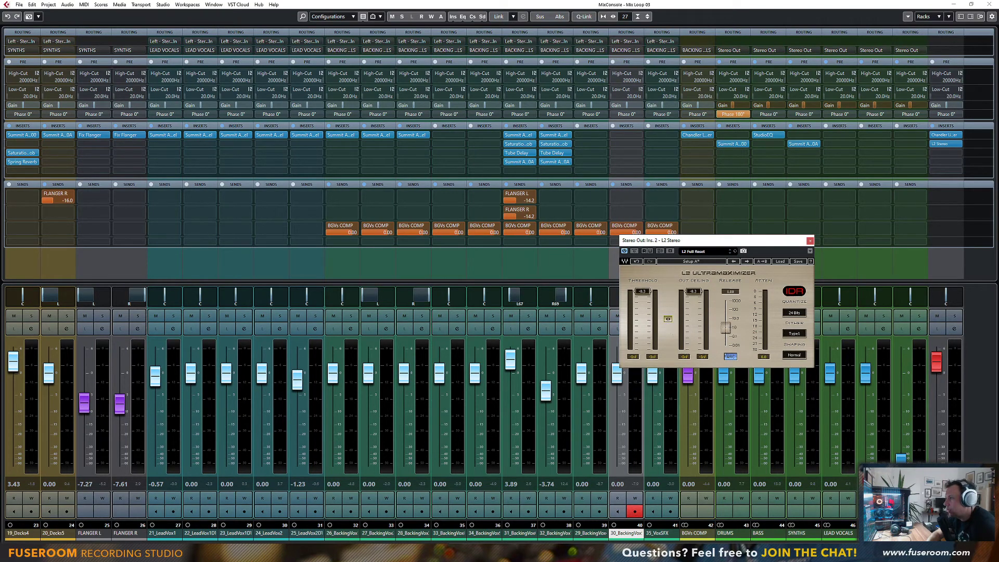
{"action": "key", "text": "space"}
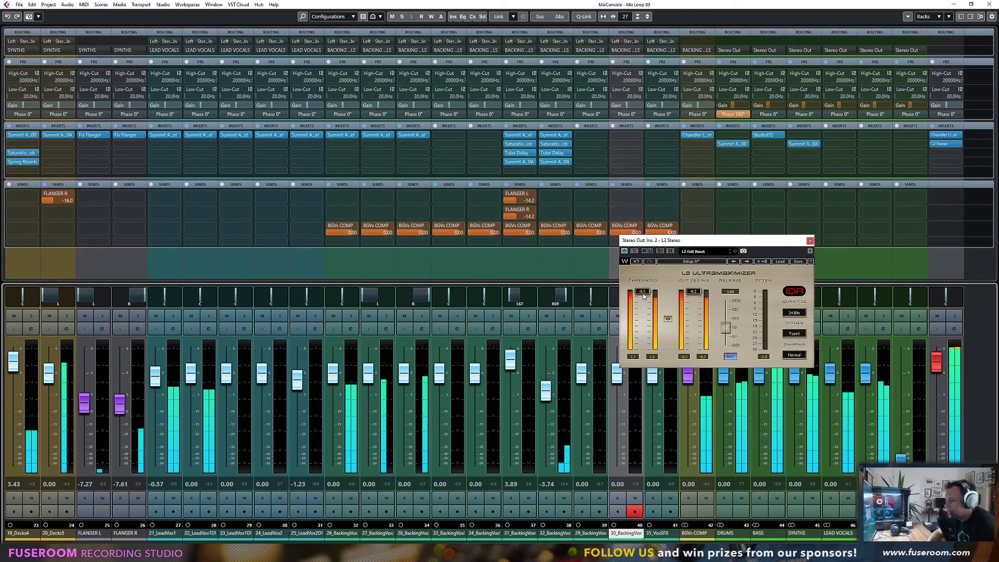
Step: During playback, fine-tune the L2 threshold on Stereo Out, compare the limiter against bypass, and close its window
{"action": "left_click_drag", "start_coordinate": [643, 294], "coordinate": [649, 297]}
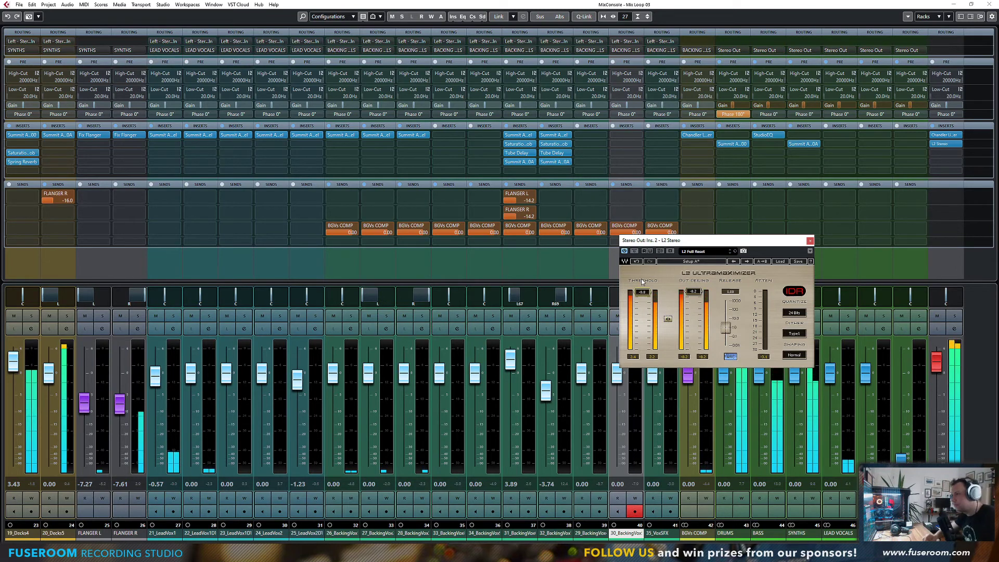
{"action": "left_click", "coordinate": [635, 252]}
{"action": "left_click", "coordinate": [635, 252]}
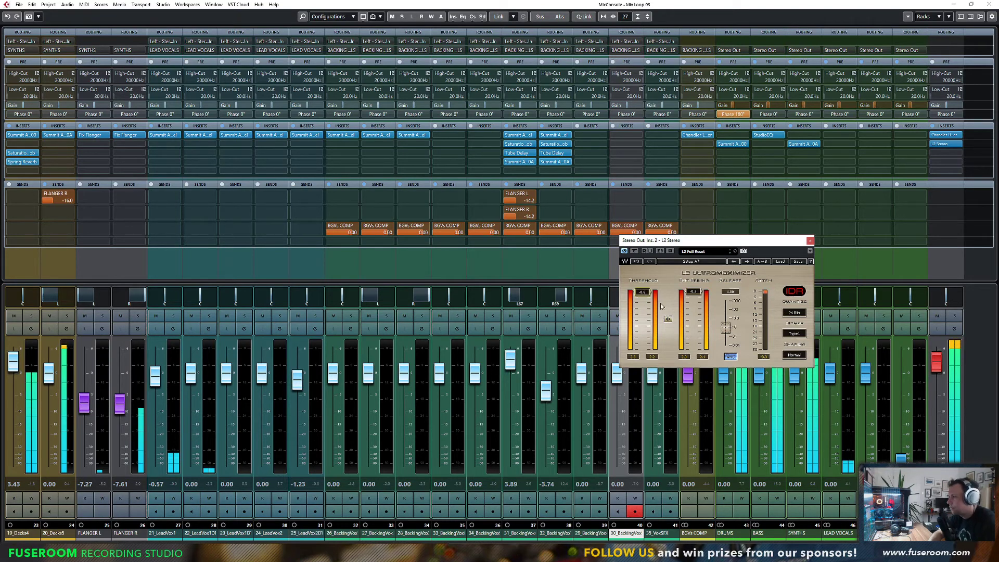
{"action": "left_click_drag", "start_coordinate": [646, 293], "coordinate": [646, 297]}
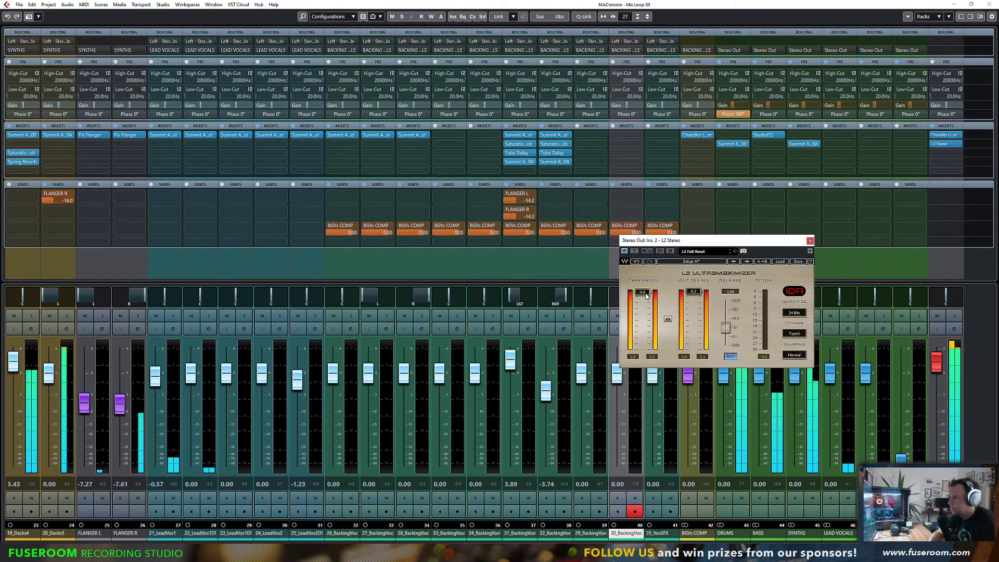
{"action": "left_click", "coordinate": [810, 240]}
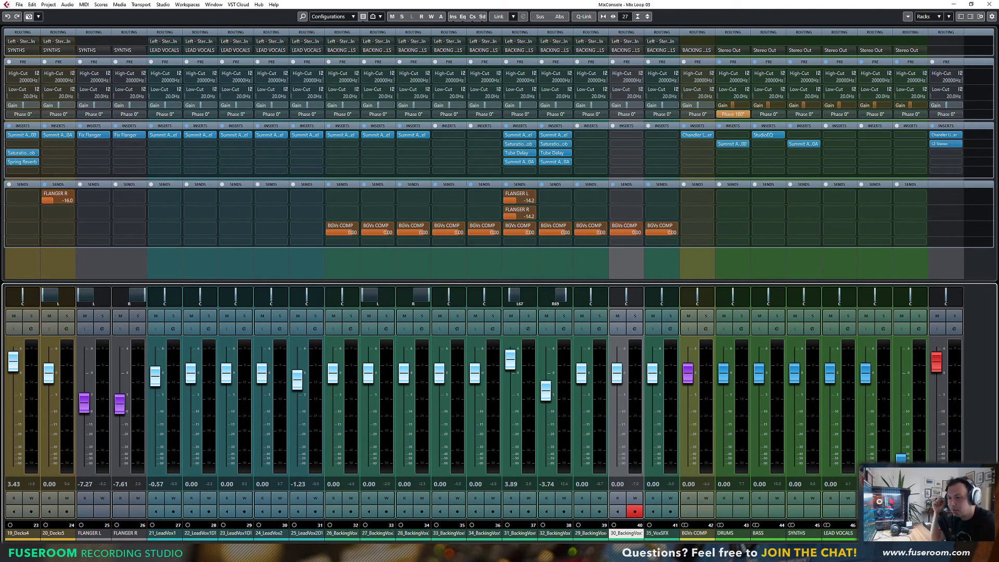
Step: Switch to OBS and unmute the RODE NT-USB microphone in the audio mixer
{"action": "mouse_move", "coordinate": [124, 552]}
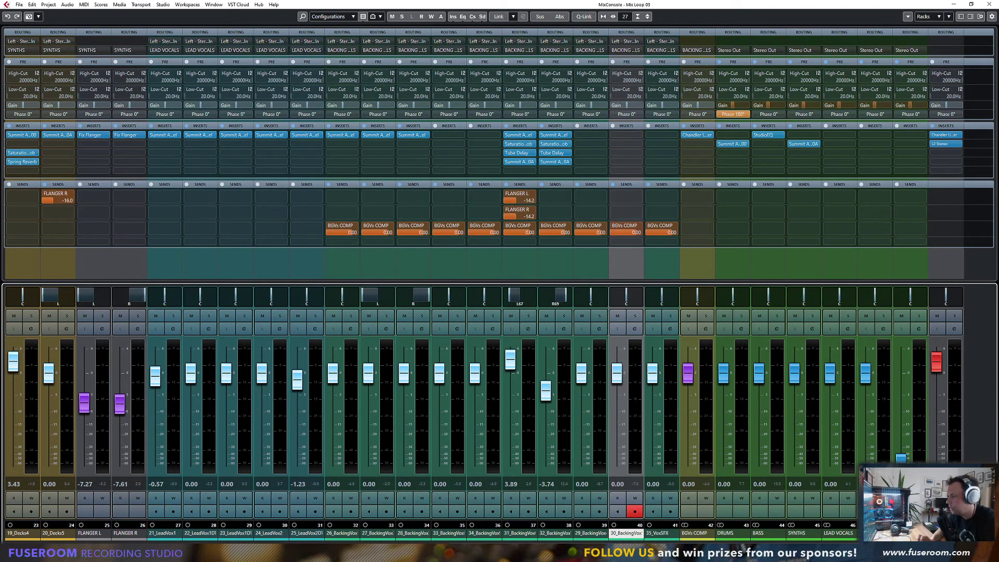
{"action": "key", "text": "alt+Tab"}
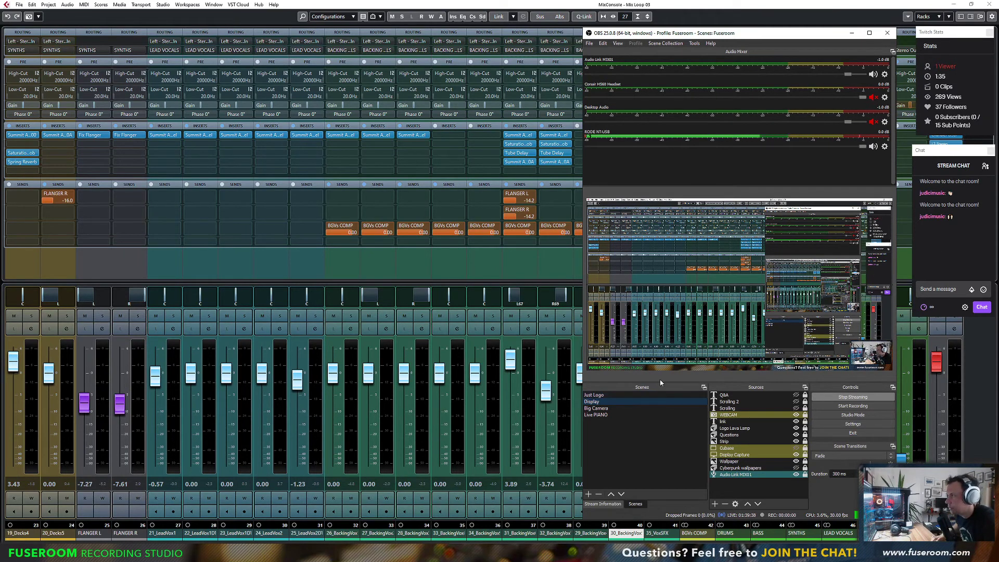
{"action": "left_click", "coordinate": [873, 147]}
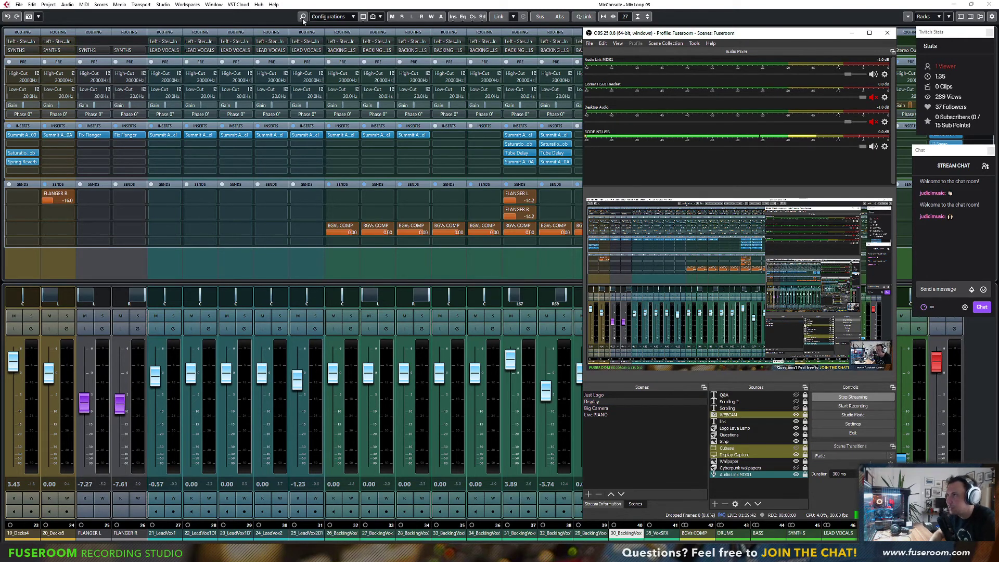
Step: Return to the Cubase project window, extend the locator range from the song's start to its end, and play from the beginning
{"action": "left_click", "coordinate": [257, 18]}
{"action": "key", "text": "F3"}
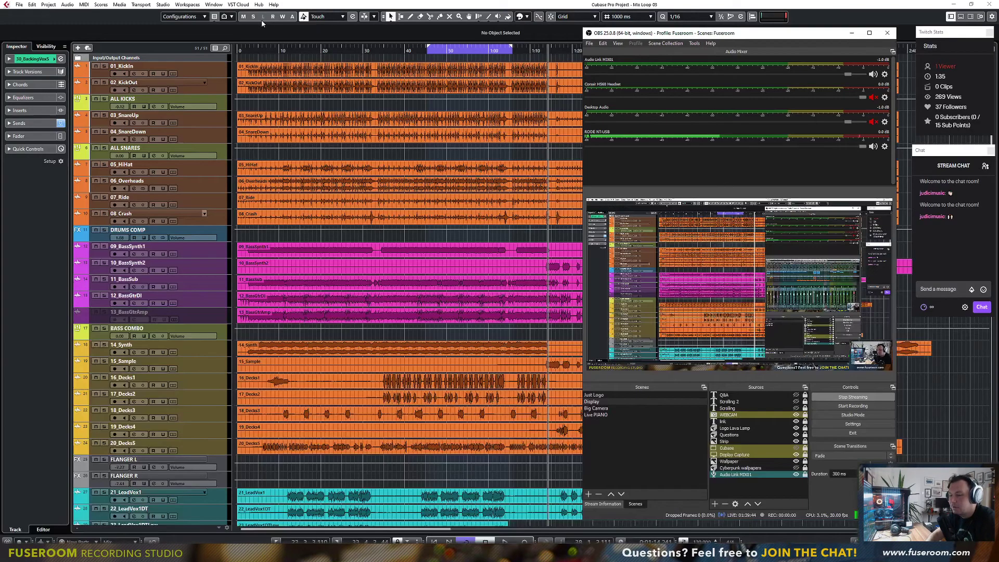
{"action": "left_click_drag", "start_coordinate": [428, 47], "coordinate": [239, 47]}
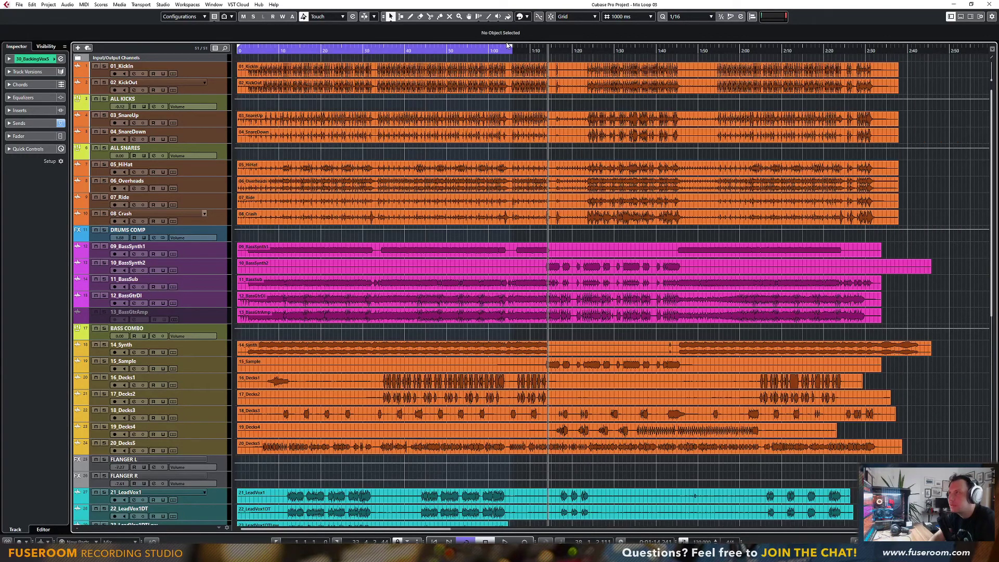
{"action": "left_click_drag", "start_coordinate": [512, 48], "coordinate": [897, 52]}
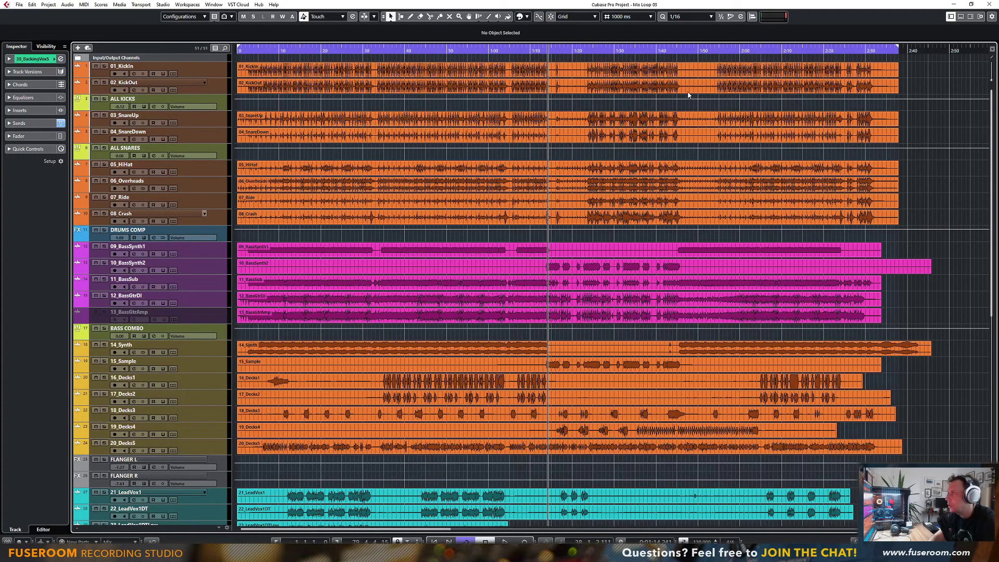
{"action": "left_click", "coordinate": [243, 51]}
{"action": "key", "text": "space"}
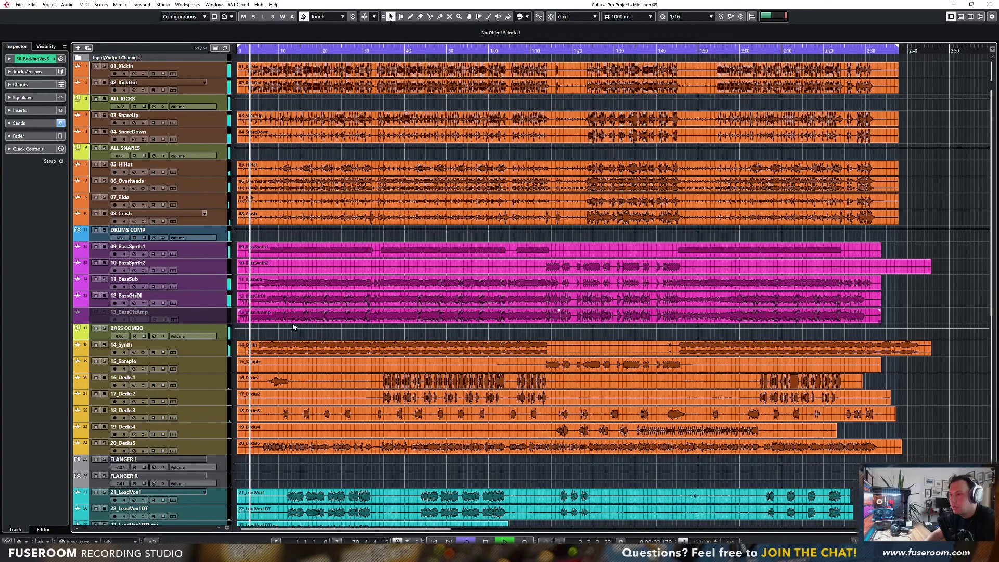
Step: Bring up OBS to check its scenes and audio mixer, and minimise it again
{"action": "left_click", "coordinate": [303, 552]}
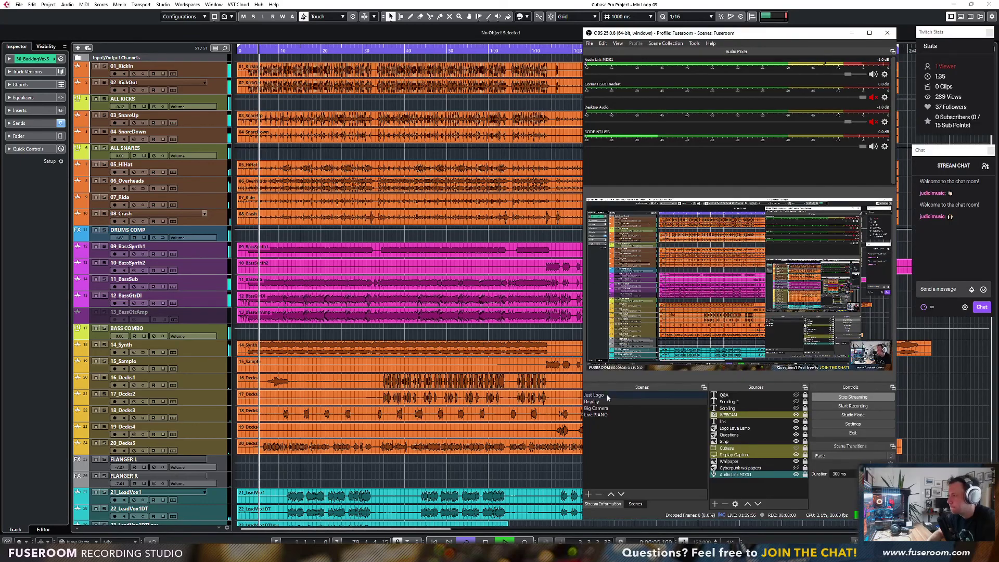
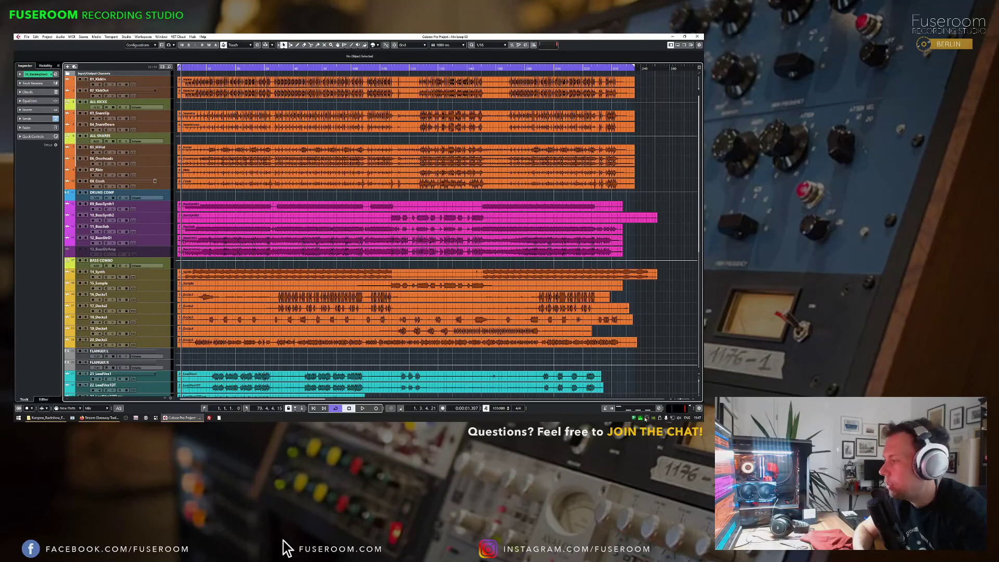
{"action": "left_click", "coordinate": [646, 418]}
{"action": "left_click", "coordinate": [603, 56]}
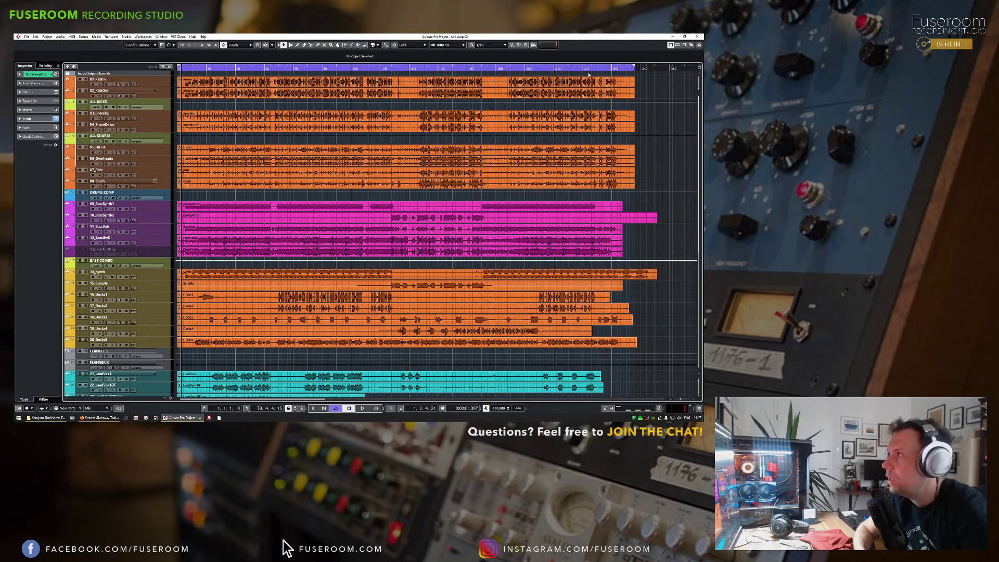
{"action": "left_click", "coordinate": [647, 419]}
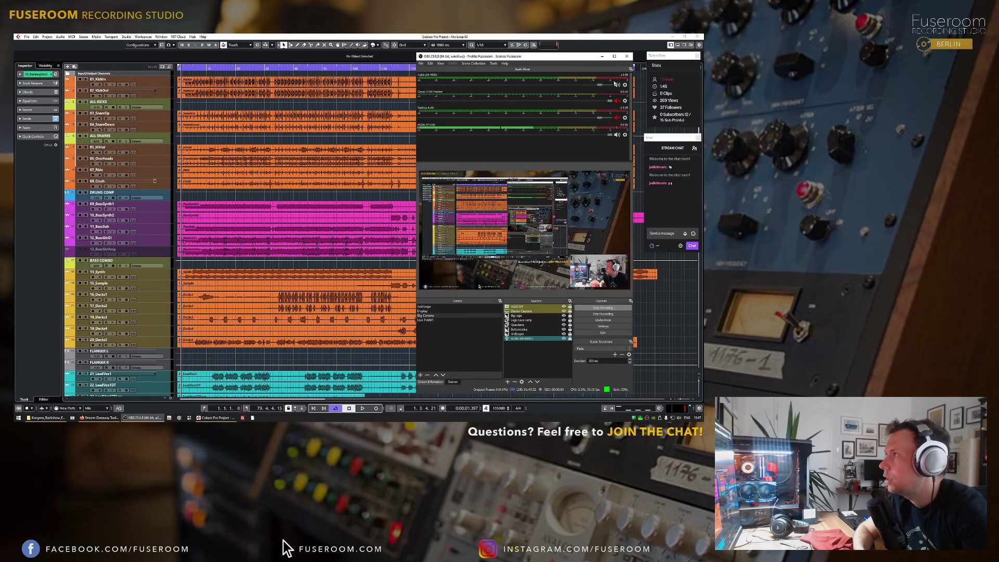
{"action": "left_click", "coordinate": [602, 57]}
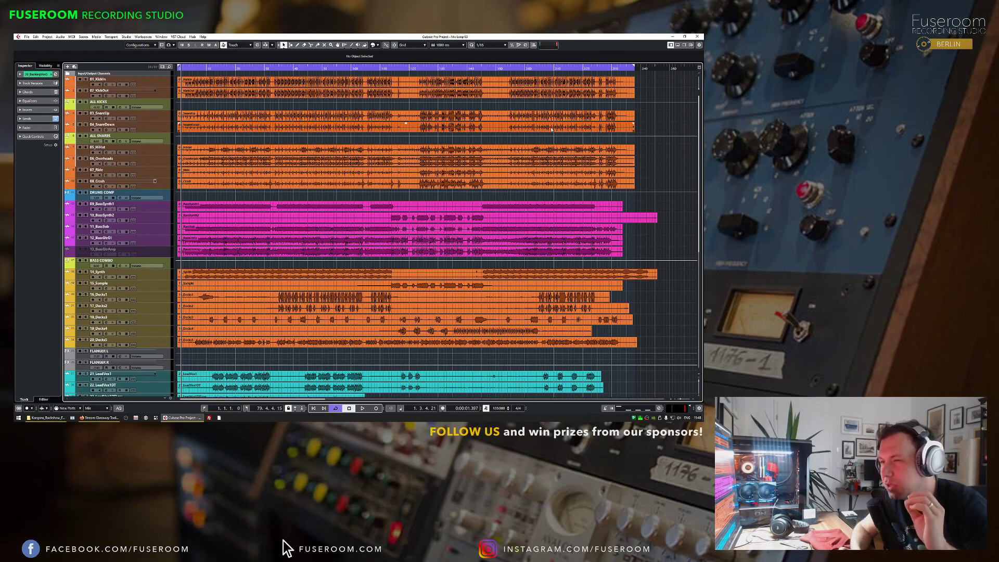
Step: Open the MixConsole and review the processing across the track, group and Stereo Out channels
{"action": "key", "text": "F3"}
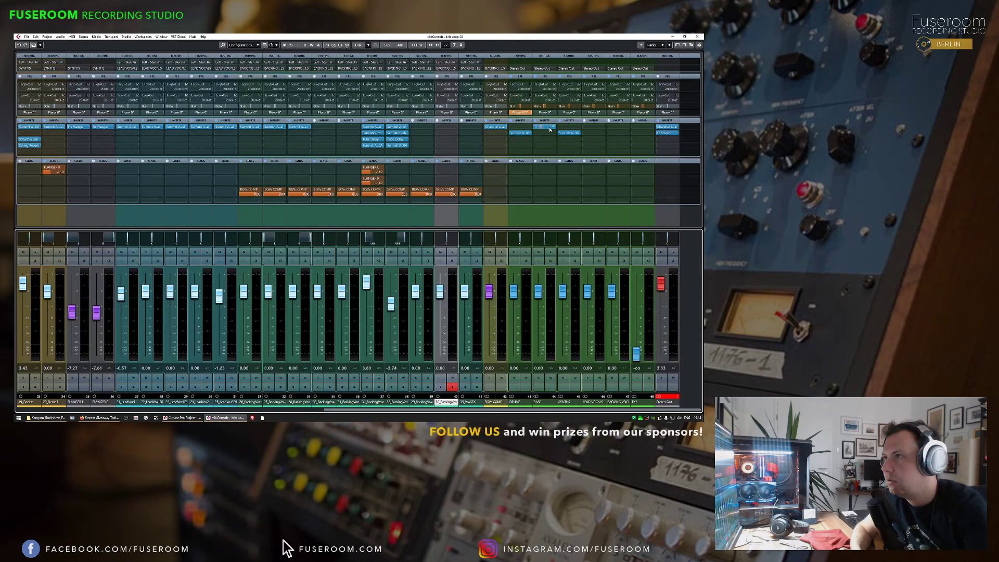
{"action": "left_click_drag", "start_coordinate": [354, 409], "coordinate": [276, 409]}
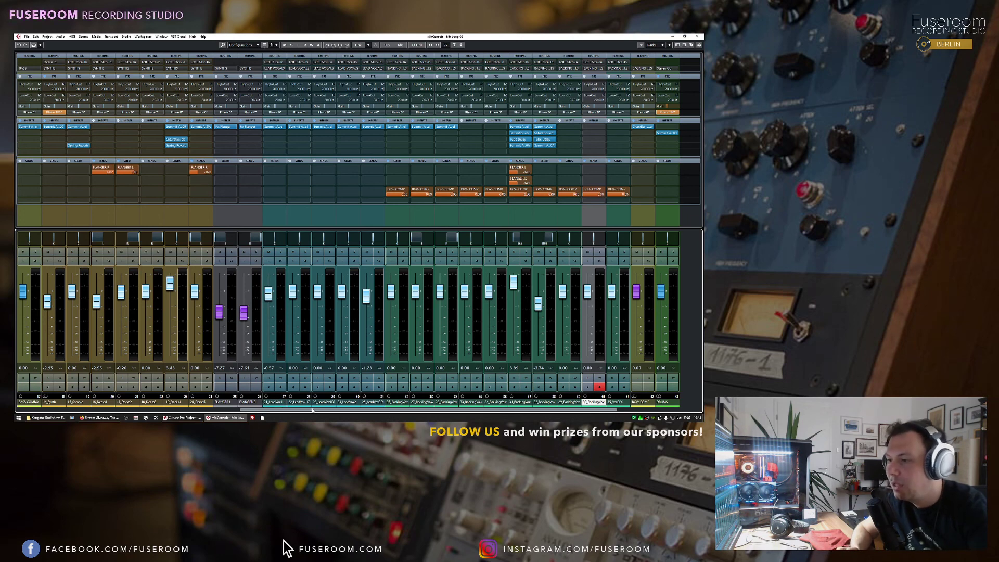
{"action": "scroll", "coordinate": [412, 353], "scroll_direction": "right", "scroll_amount": 2}
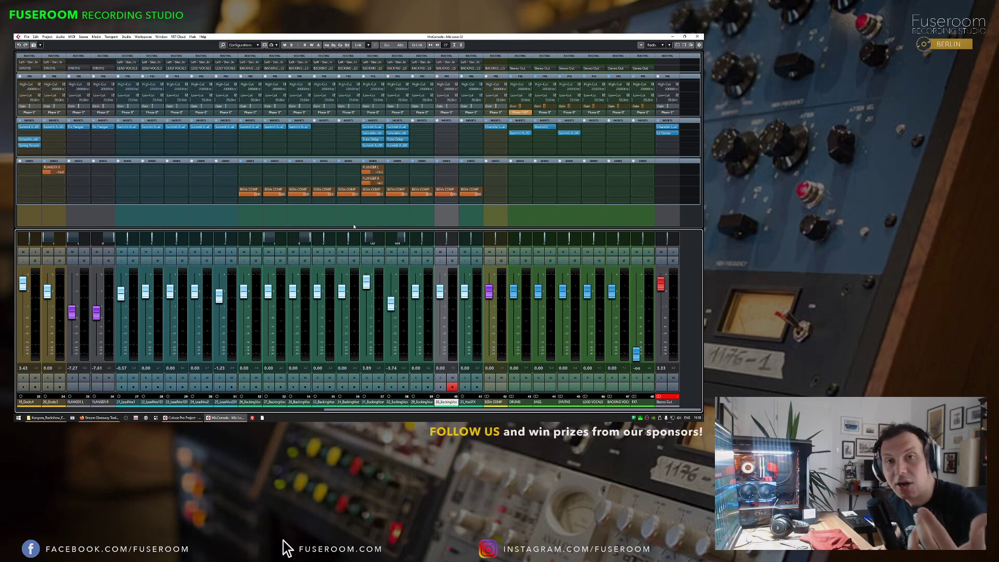
Step: Open the OBS streaming and recording options
{"action": "right_click", "coordinate": [640, 417]}
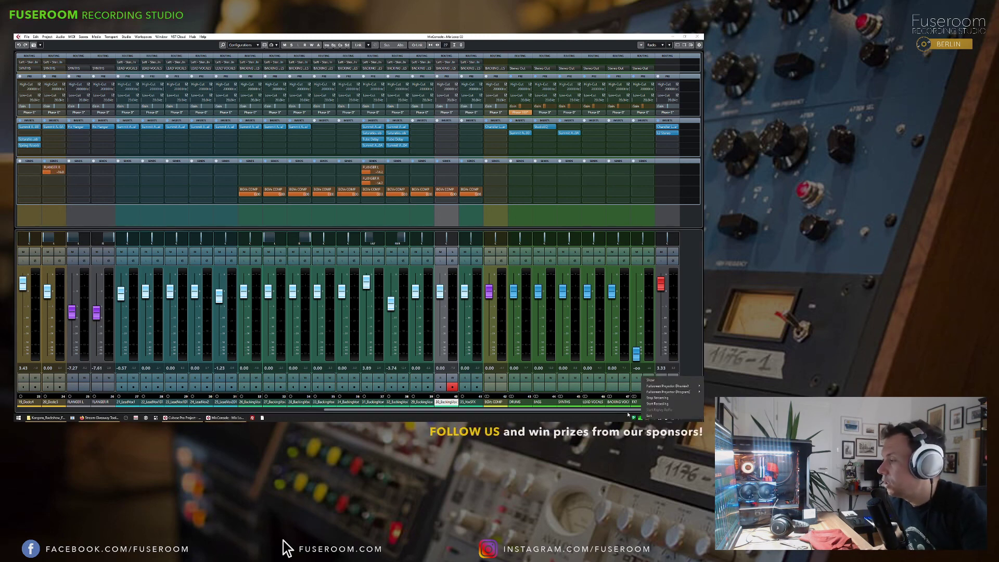